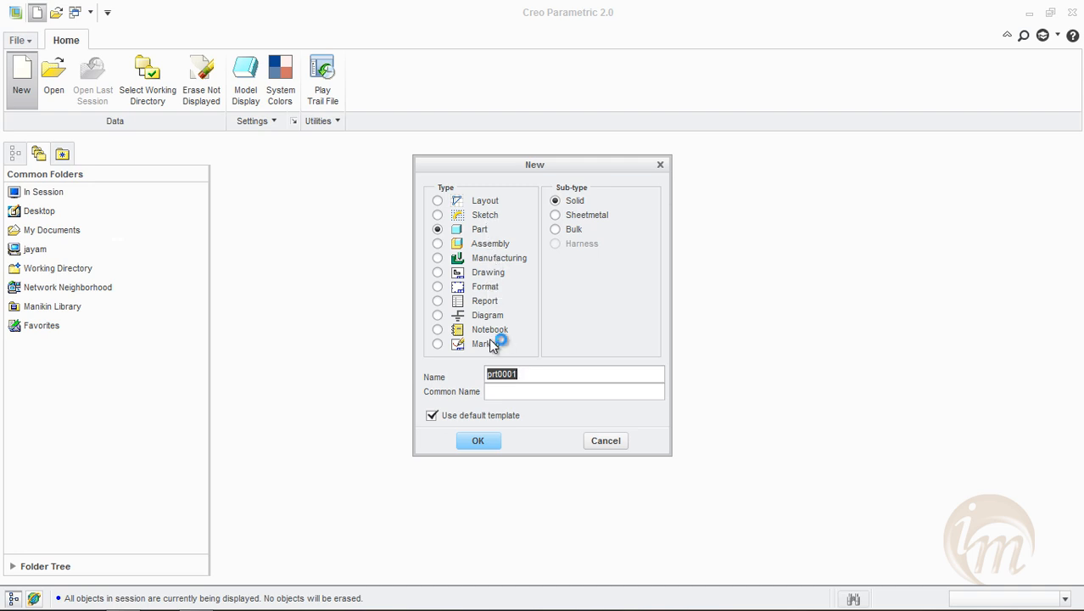
# Create a new sketch file named info_media
pyautogui.click(485, 217)
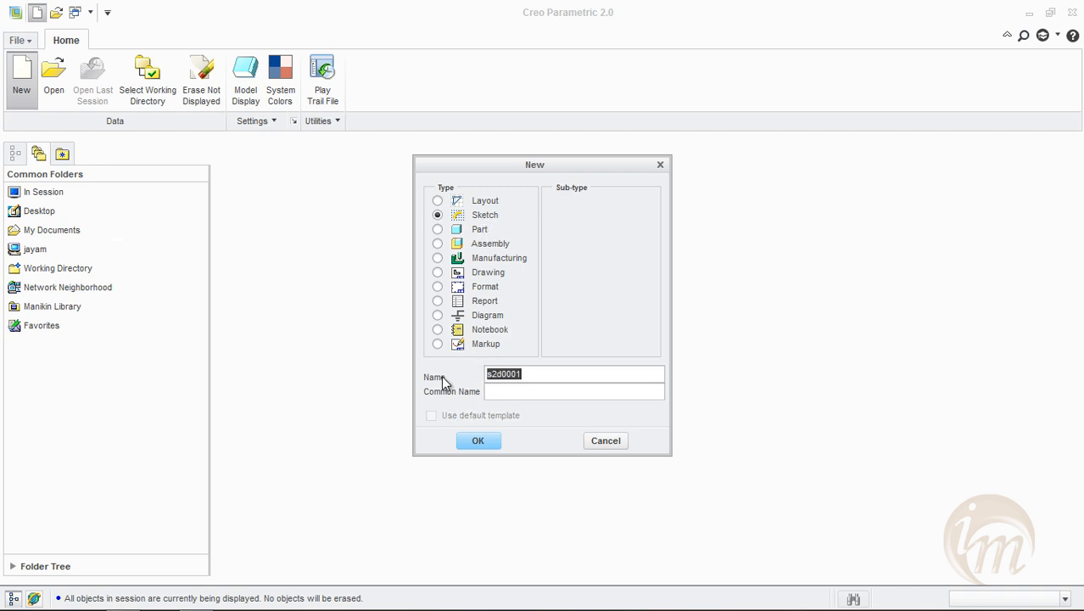
pyautogui.write('info_media')
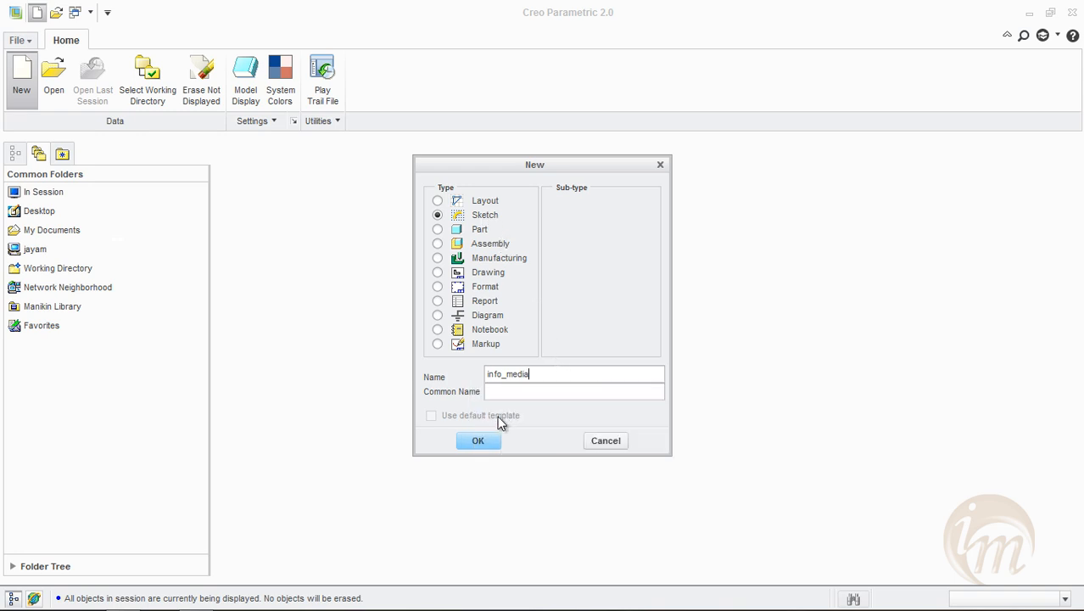
pyautogui.click(480, 441)
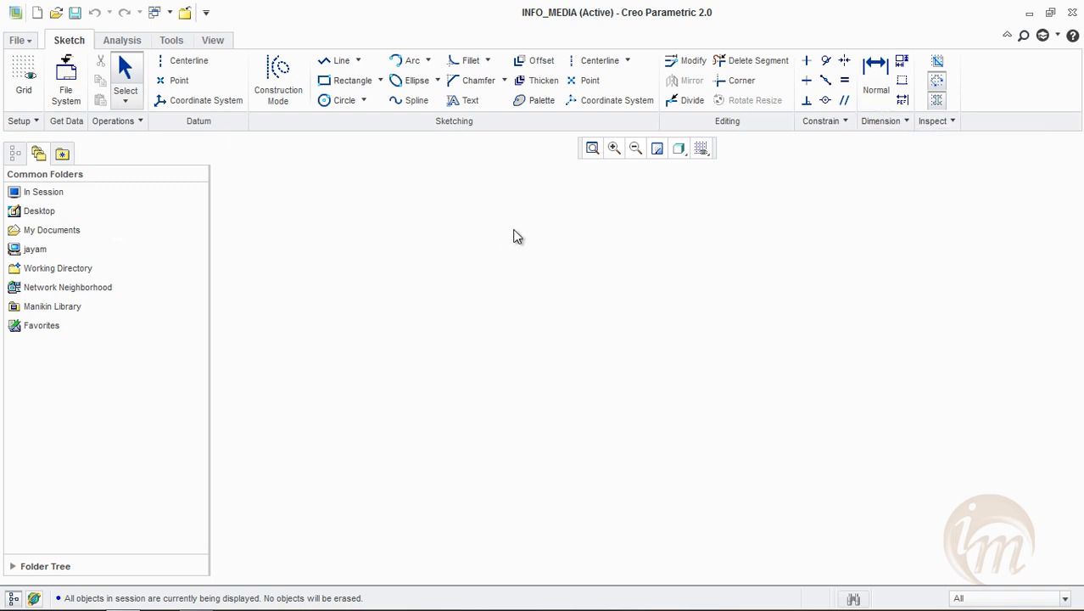
# Draw a vertical and a horizontal construction centerline crossing near the middle of the sketch area
pyautogui.click(600, 63)
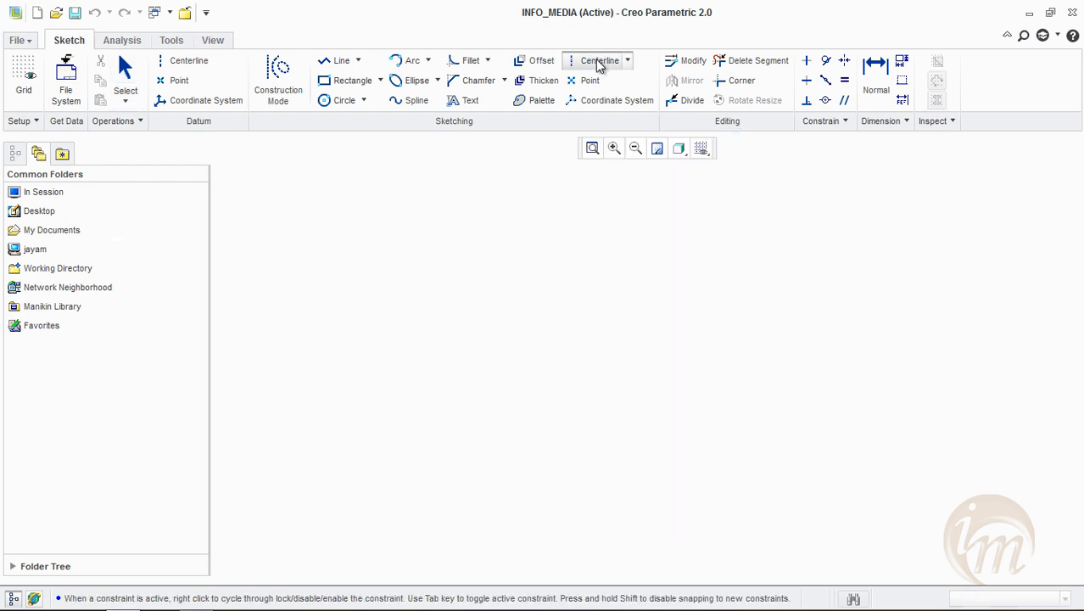
pyautogui.click(595, 261)
pyautogui.click(596, 393)
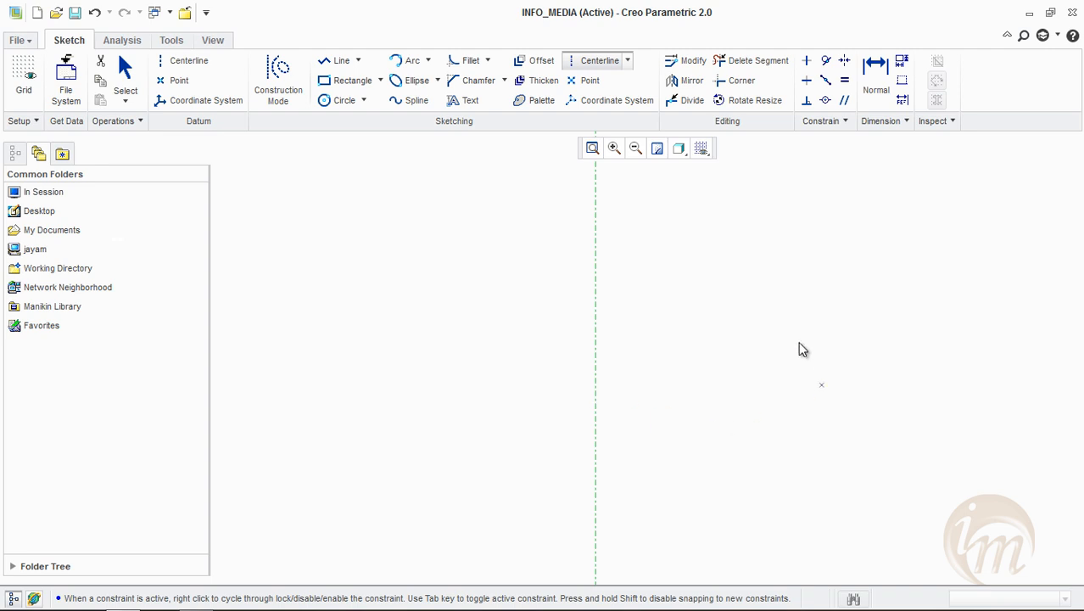
pyautogui.click(404, 354)
pyautogui.click(652, 355)
pyautogui.click(596, 432)
pyautogui.middleClick(594, 439)
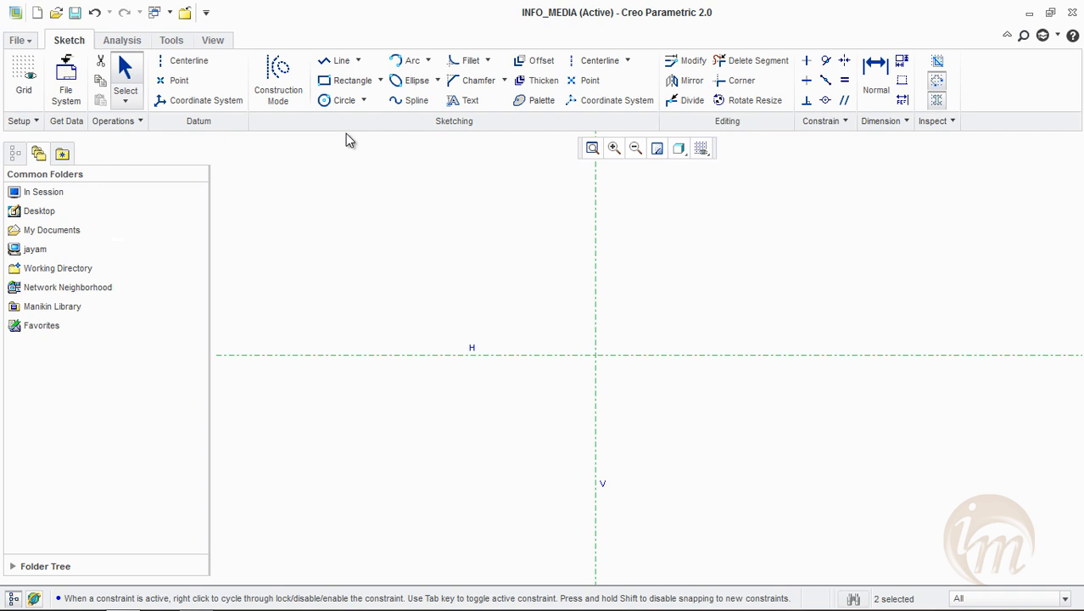
# Sketch a stepped line chain above the horizontal centerline: about 11.37 across, about 1.51 down, and about 7.08 further across
pyautogui.click(340, 64)
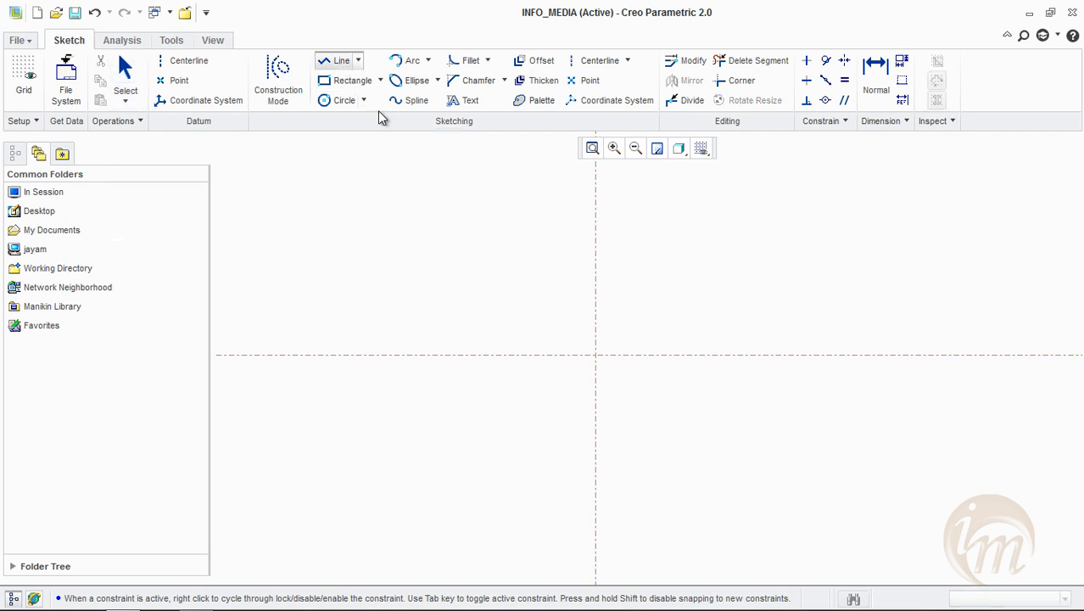
pyautogui.click(411, 239)
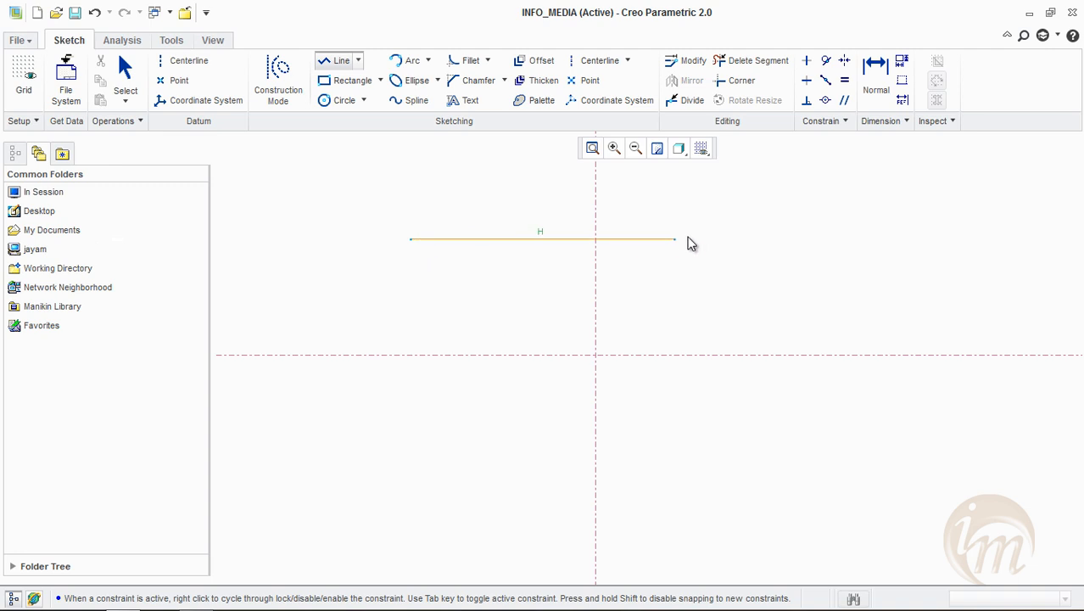
pyautogui.click(716, 239)
pyautogui.click(716, 280)
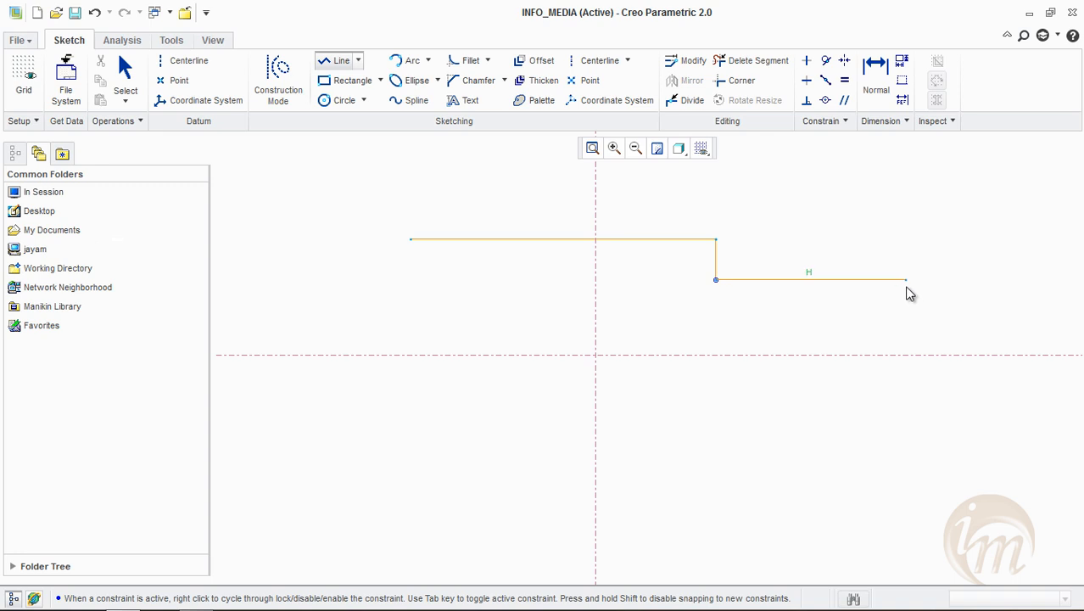
pyautogui.click(906, 280)
pyautogui.middleClick(937, 231)
pyautogui.middleClick(465, 464)
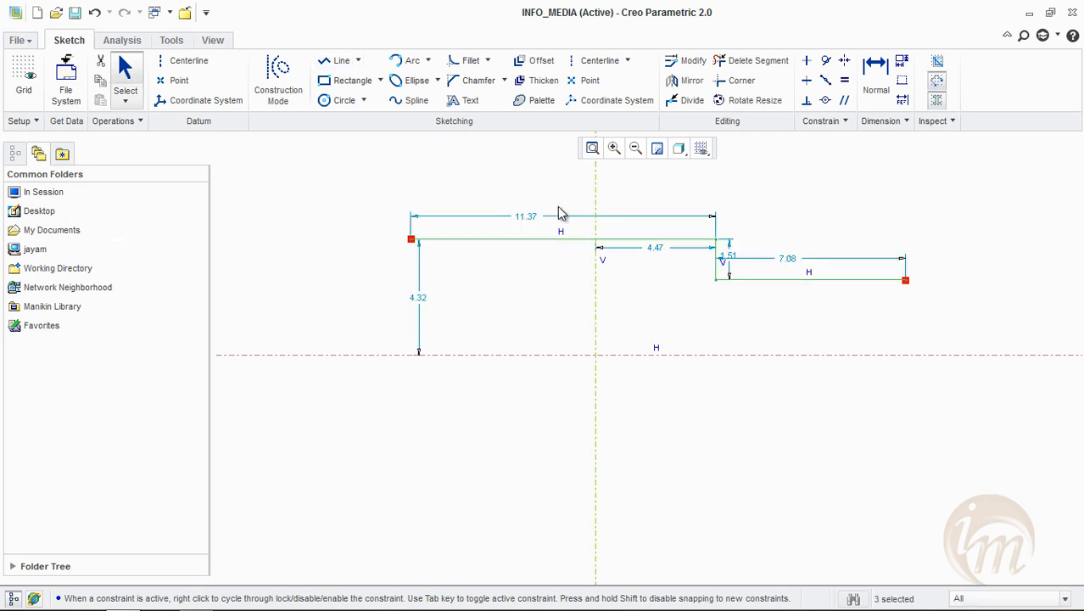
# Move the height dimension outward from the profile and the upper line's length dimension slightly higher
pyautogui.moveTo(427, 305); pyautogui.dragTo(368, 289)
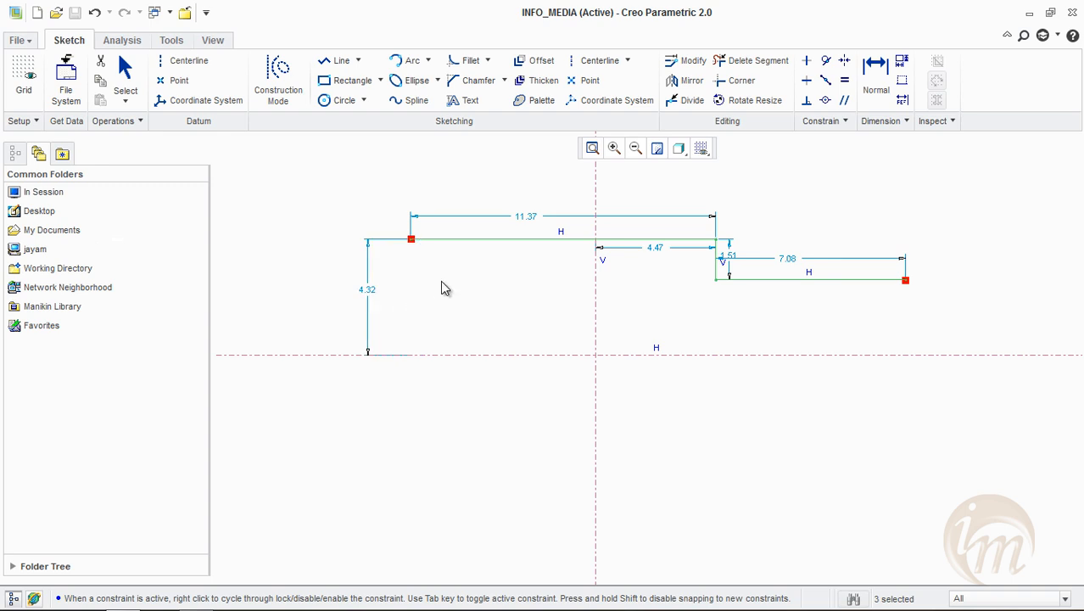
pyautogui.moveTo(522, 218); pyautogui.dragTo(540, 211)
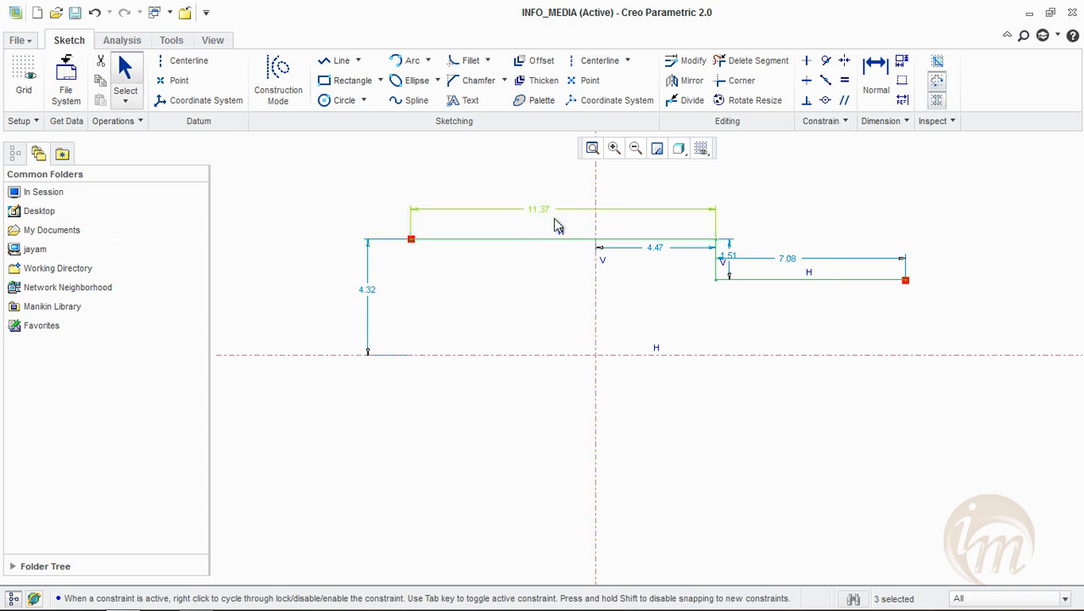
pyautogui.click(327, 221)
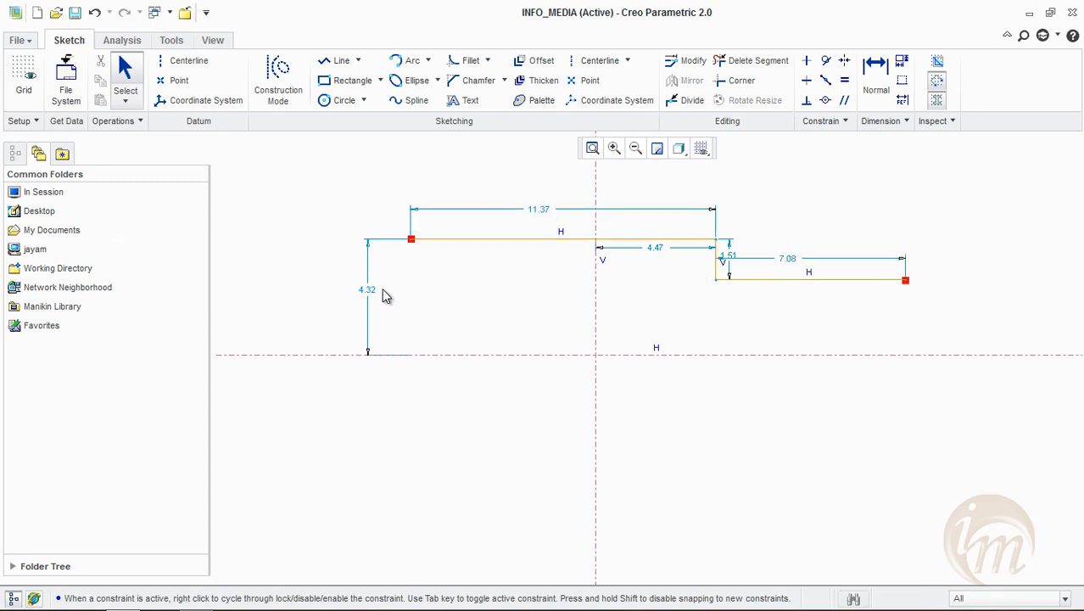
# Set the length of the upper horizontal line to 15
pyautogui.doubleClick(544, 218)
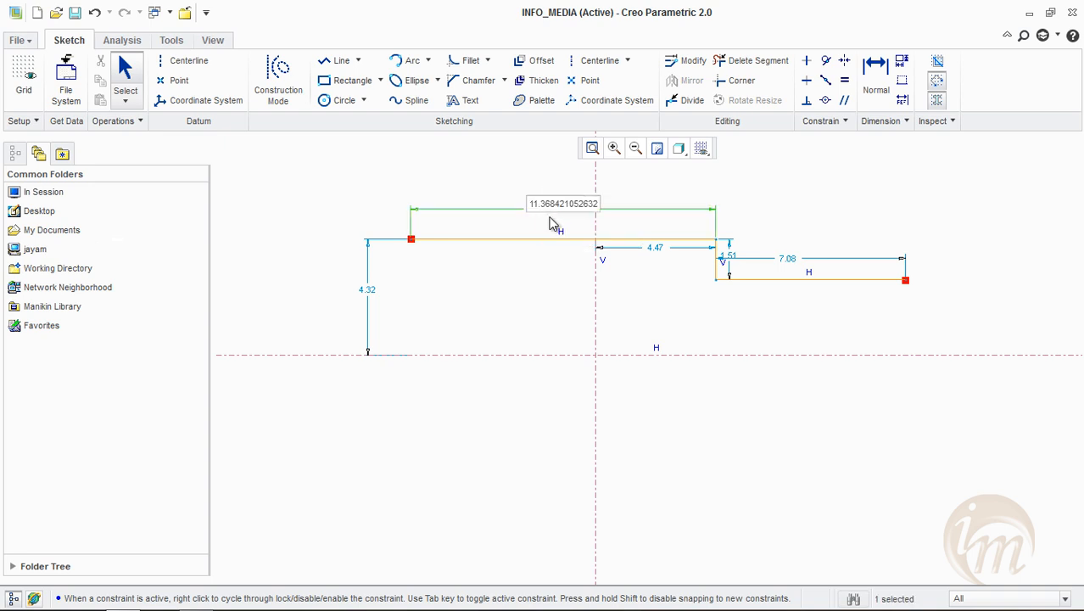
pyautogui.doubleClick(547, 205)
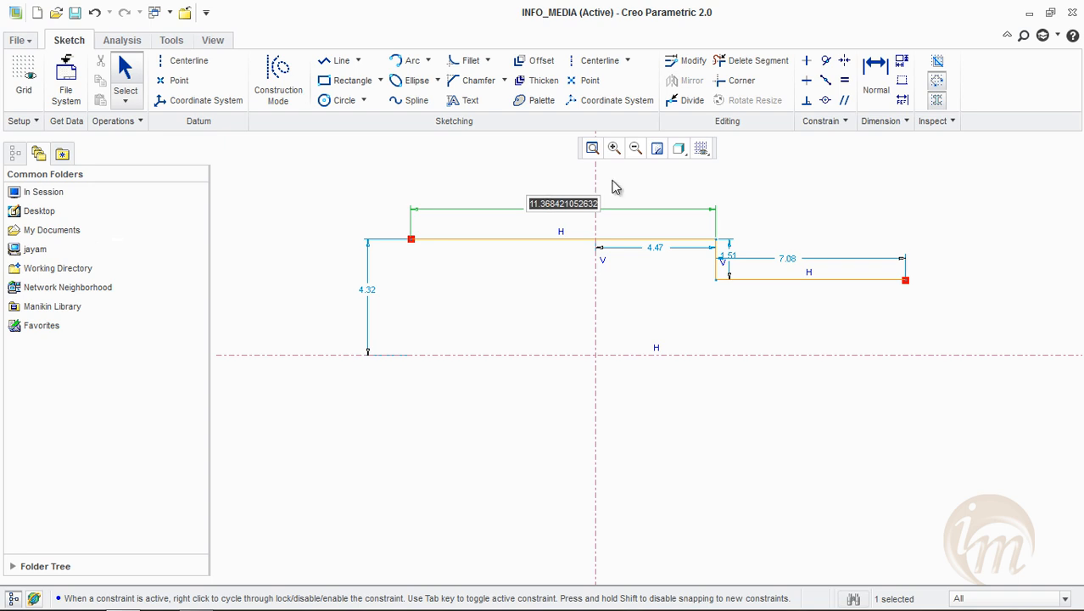
pyautogui.write('15')
pyautogui.press('Return')
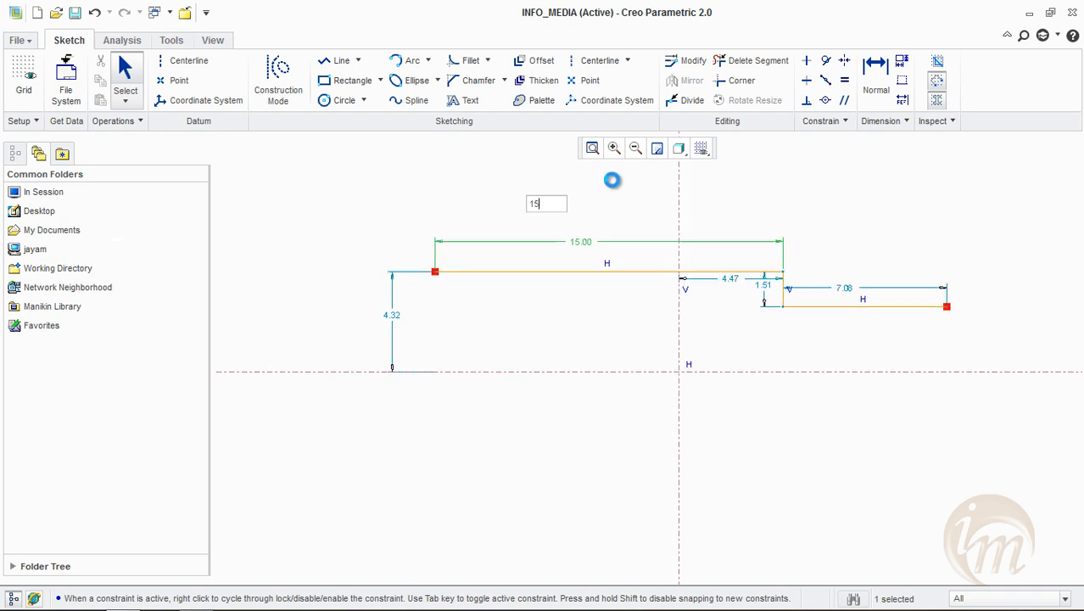
pyautogui.click(814, 264)
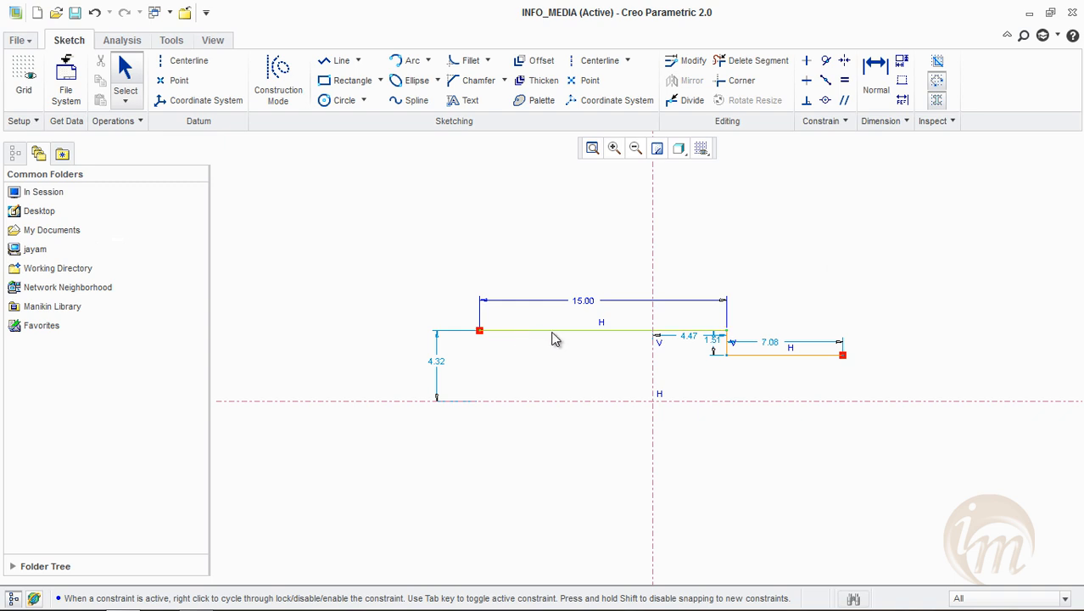
# Set the length of the short vertical step line to 5
pyautogui.scroll(-2, 729, 344)
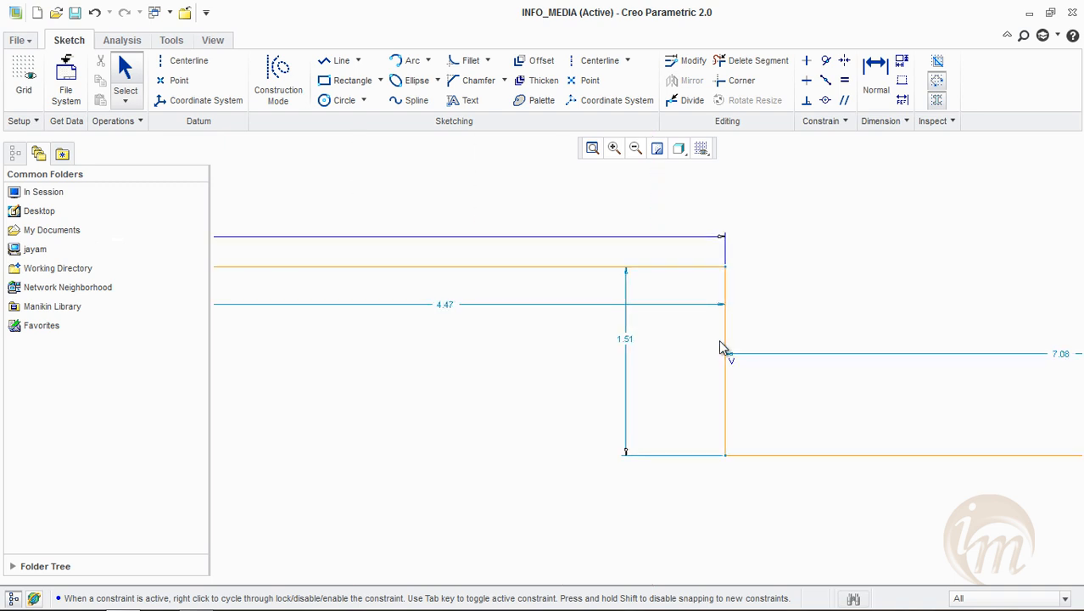
pyautogui.scroll(2, 716, 333)
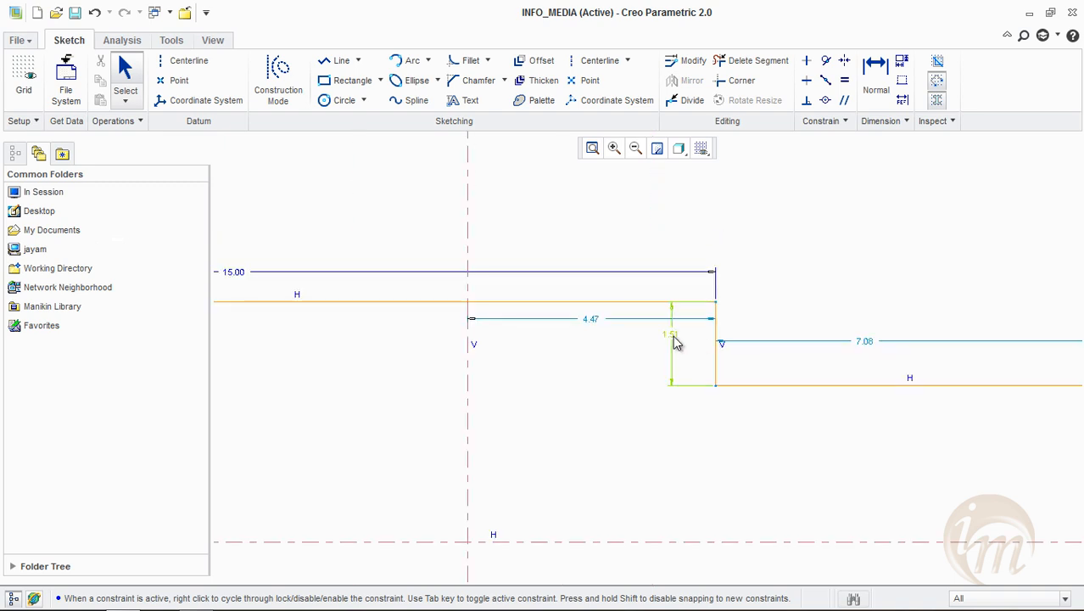
pyautogui.doubleClick(674, 338)
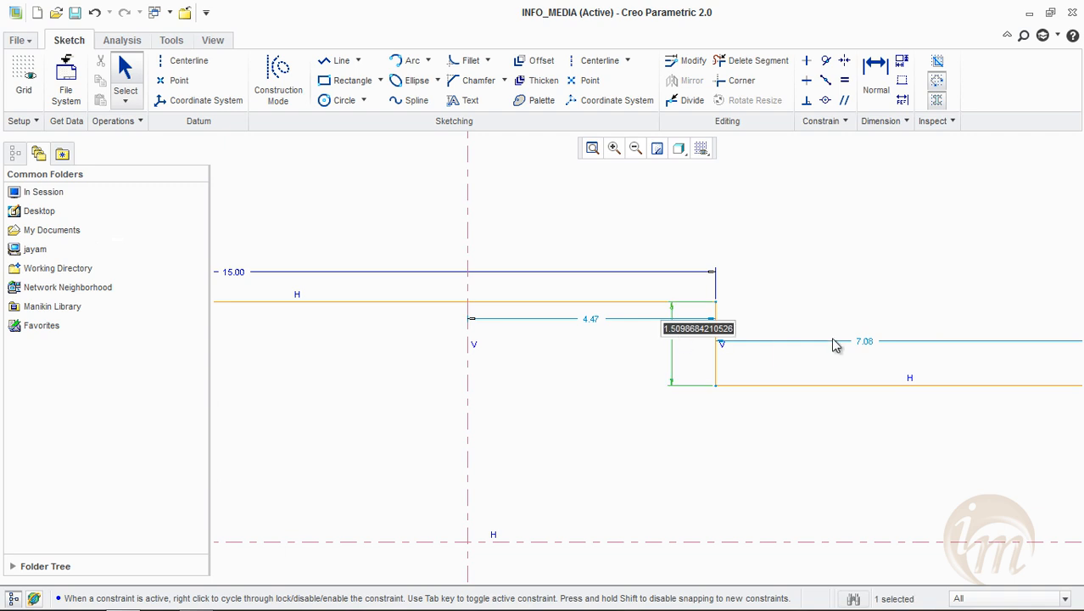
pyautogui.write('5')
pyautogui.press('Return')
pyautogui.click(585, 259)
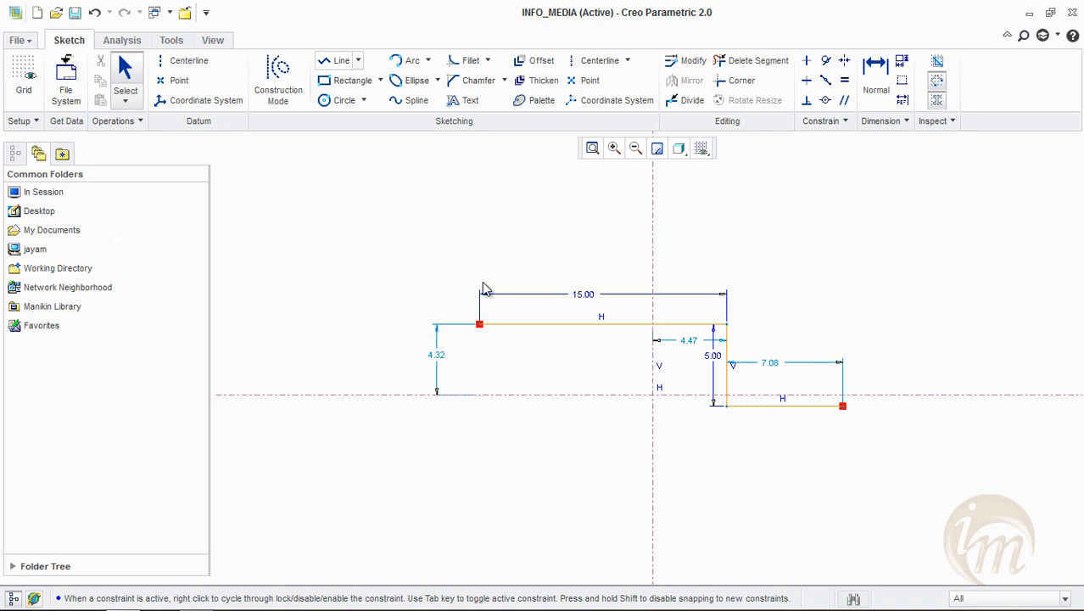
# Close the profile with a line chain: a left side about 8 long, a horizontal base, and a right side up to the ledge's open end
pyautogui.click(337, 61)
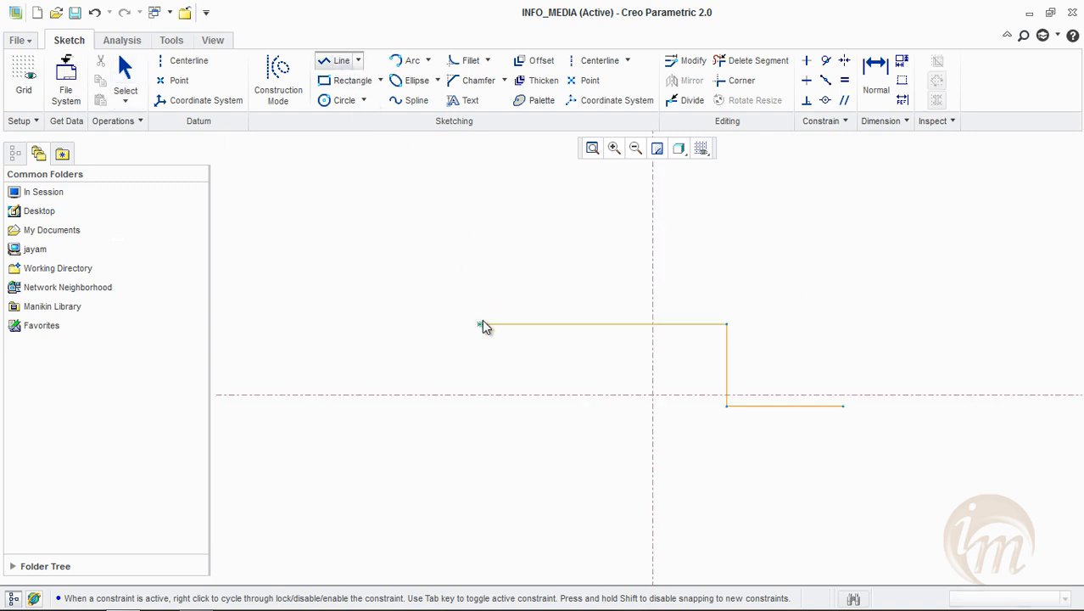
pyautogui.click(480, 323)
pyautogui.click(480, 456)
pyautogui.click(844, 455)
pyautogui.click(842, 406)
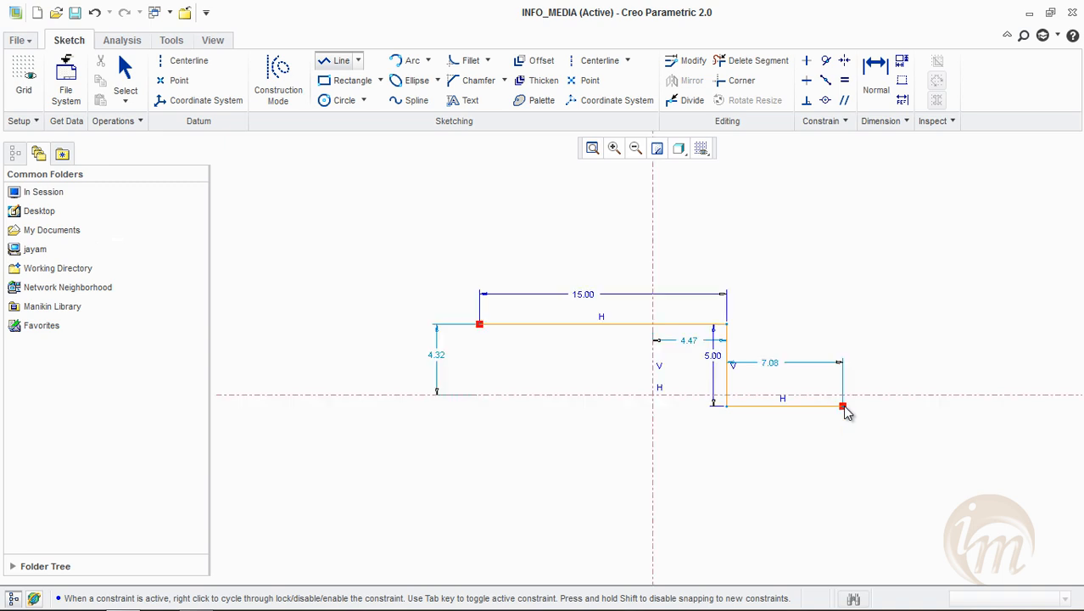
pyautogui.middleClick(907, 338)
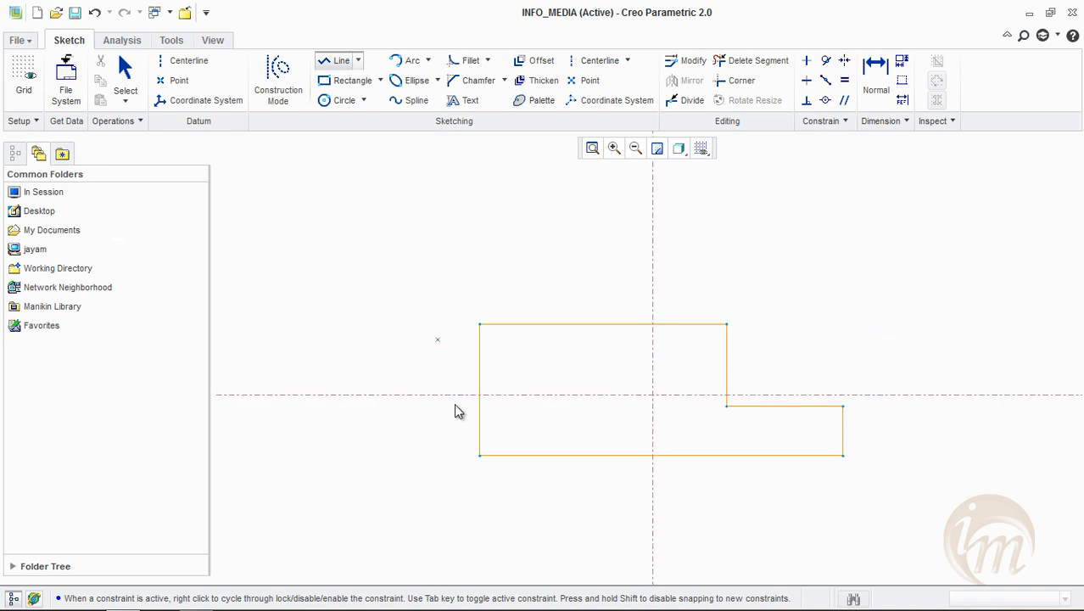
pyautogui.middleClick(614, 490)
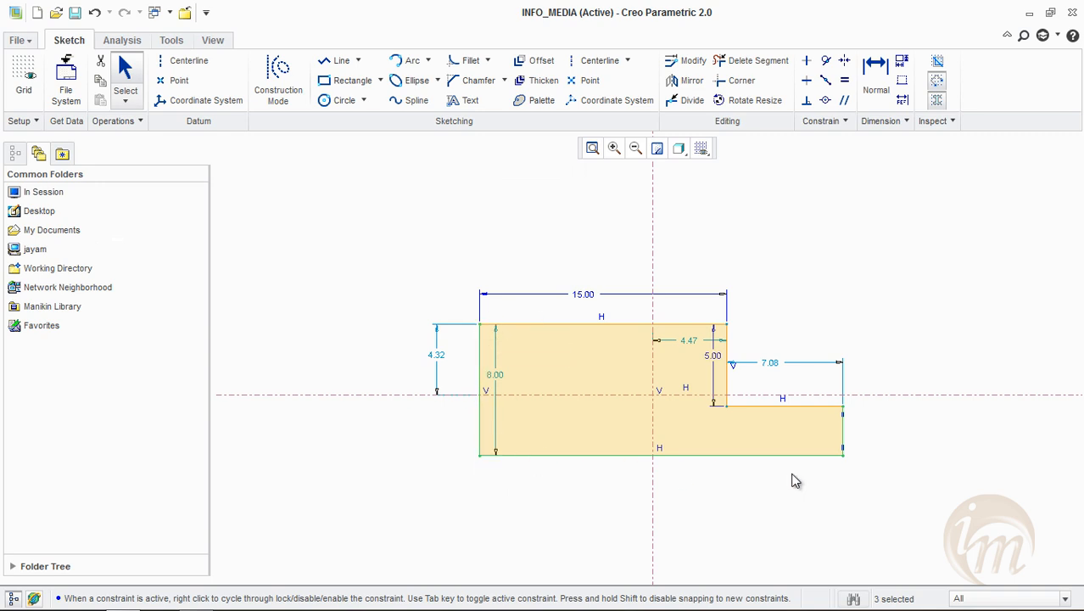
# Switch the shading of closed loops off and back on
pyautogui.click(938, 103)
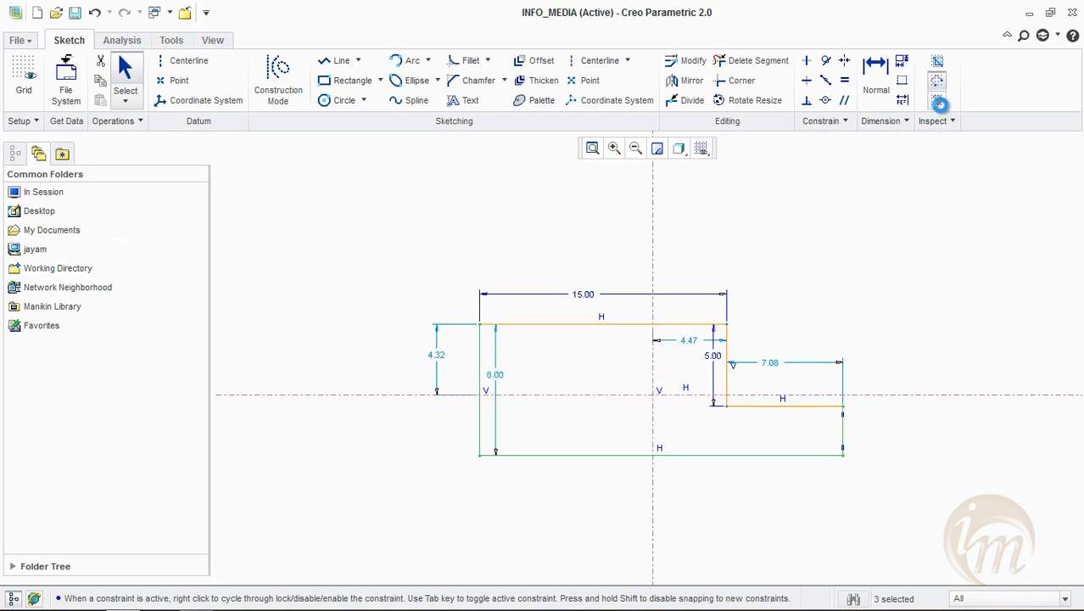
pyautogui.click(939, 104)
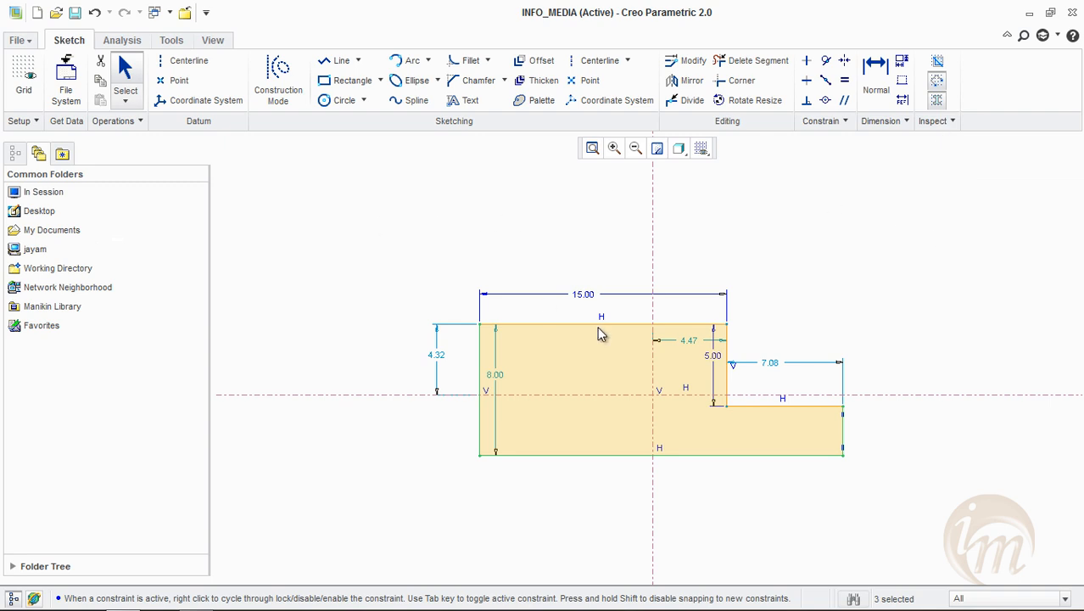
# Set the length of the profile's lower horizontal ledge to 8
pyautogui.moveTo(583, 304)
pyautogui.mouseDown(button='middle')
pyautogui.moveTo(588, 321)
pyautogui.moveTo(574, 314)
pyautogui.mouseUp(button='middle')
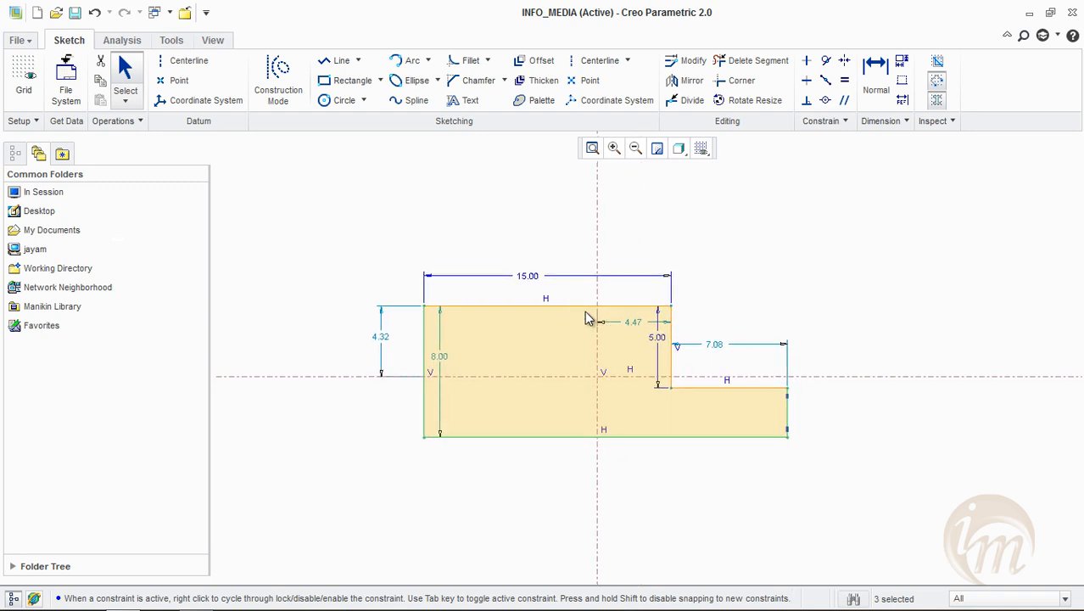
pyautogui.moveTo(745, 375)
pyautogui.keyDown('shift'); pyautogui.mouseDown(button='middle')
pyautogui.moveTo(685, 347)
pyautogui.moveTo(726, 283)
pyautogui.moveTo(835, 321)
pyautogui.moveTo(818, 385)
pyautogui.mouseUp(button='middle'); pyautogui.keyUp('shift')
pyautogui.click(594, 264)
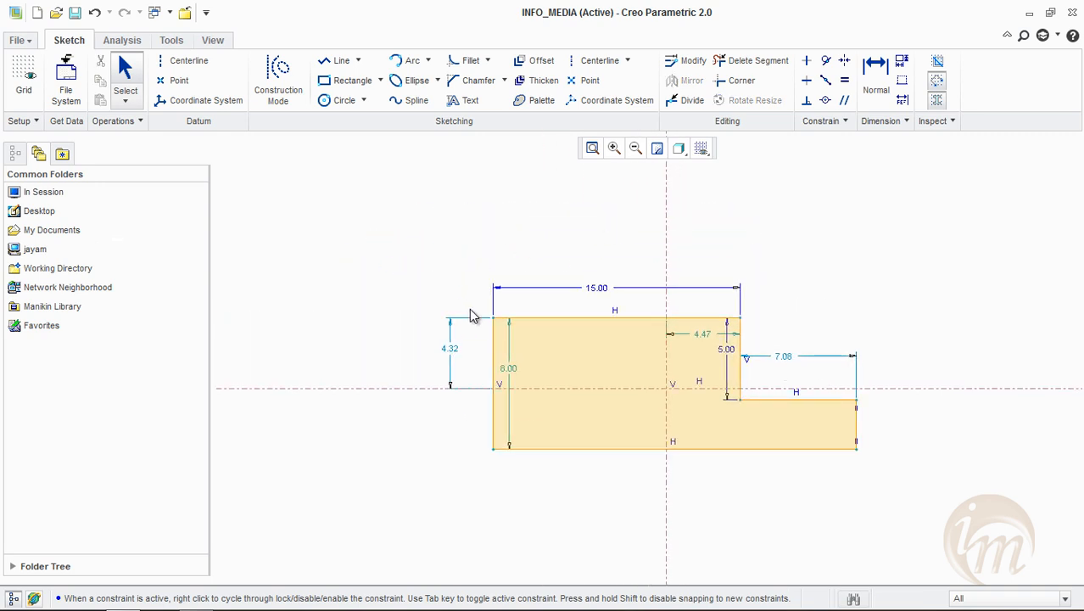
pyautogui.doubleClick(784, 357)
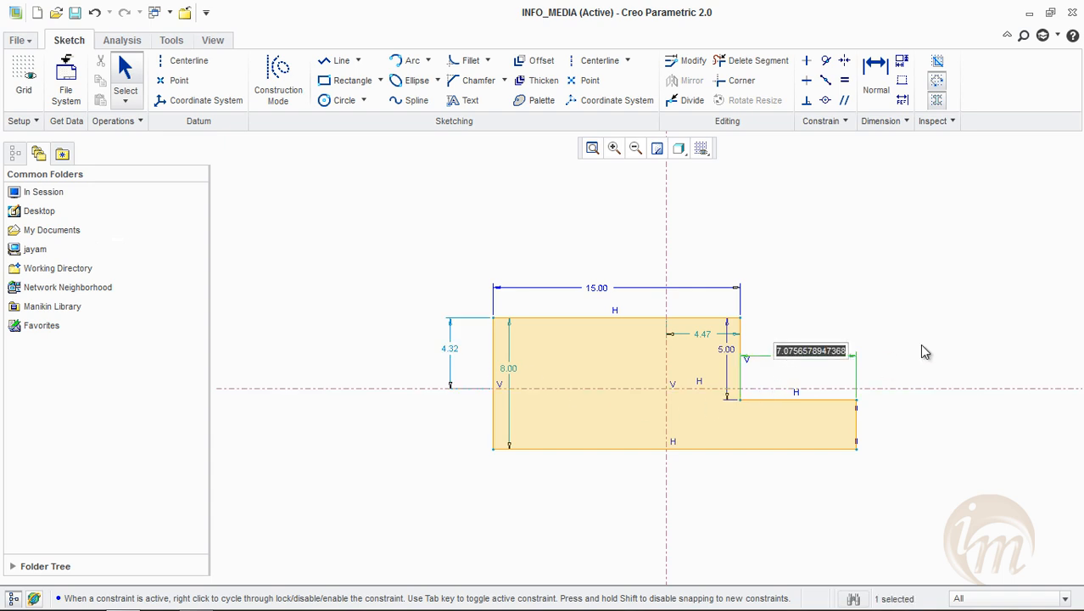
pyautogui.write('8')
pyautogui.press('Return')
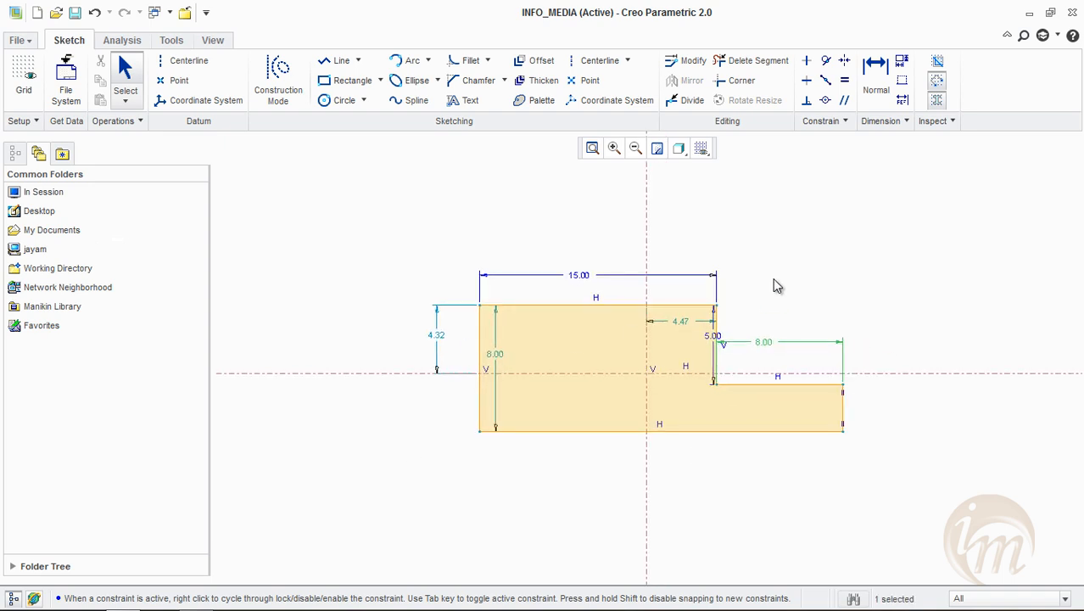
# Set the step line's distance from the vertical centerline to 5 and the upper edge's height above the horizontal centerline to 4
pyautogui.doubleClick(681, 321)
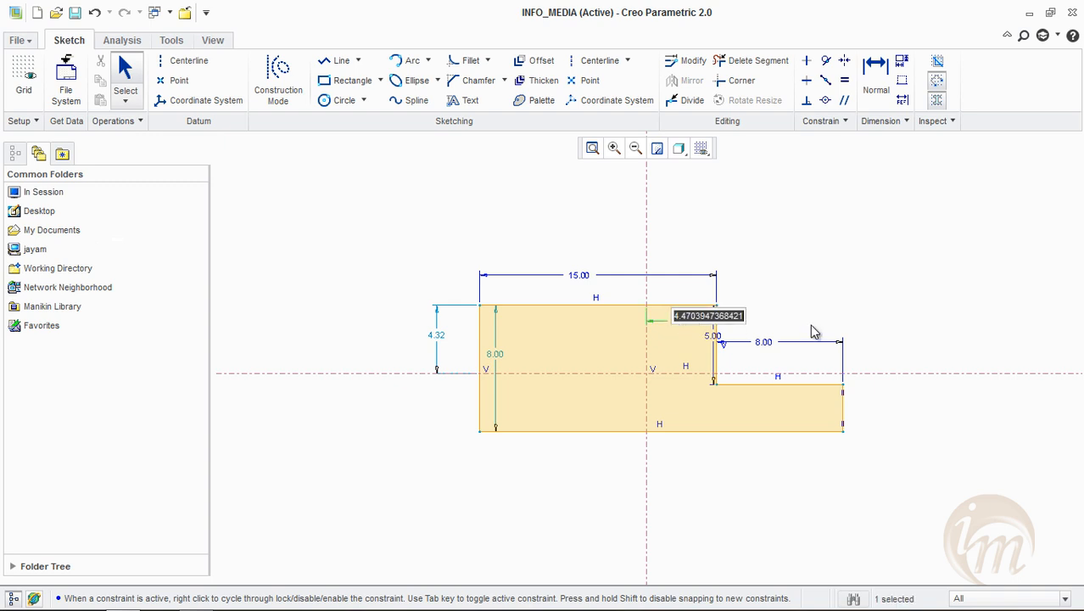
pyautogui.write('5')
pyautogui.press('Return')
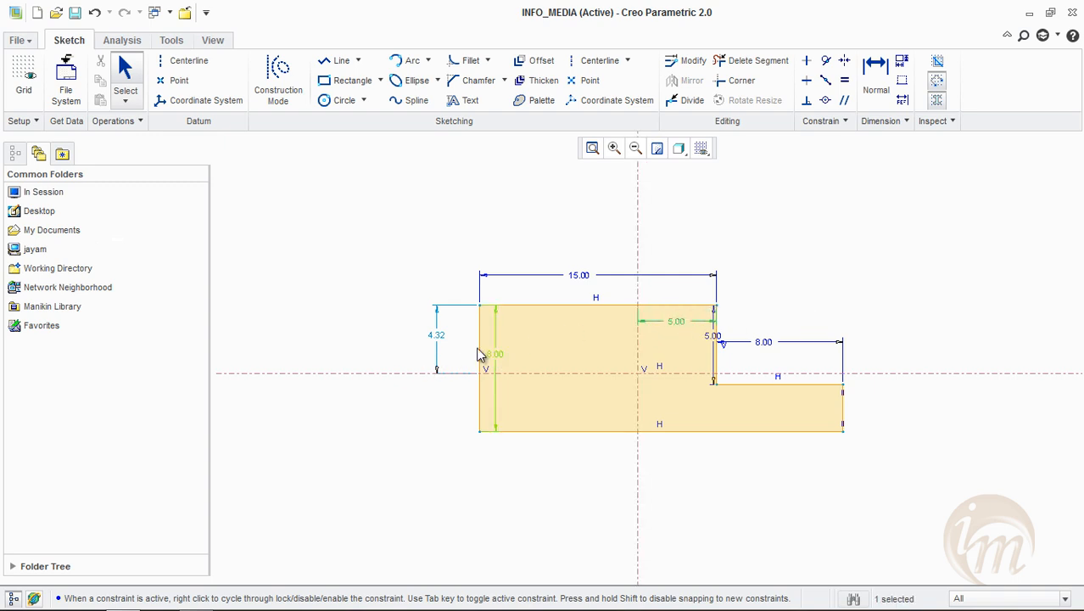
pyautogui.doubleClick(439, 337)
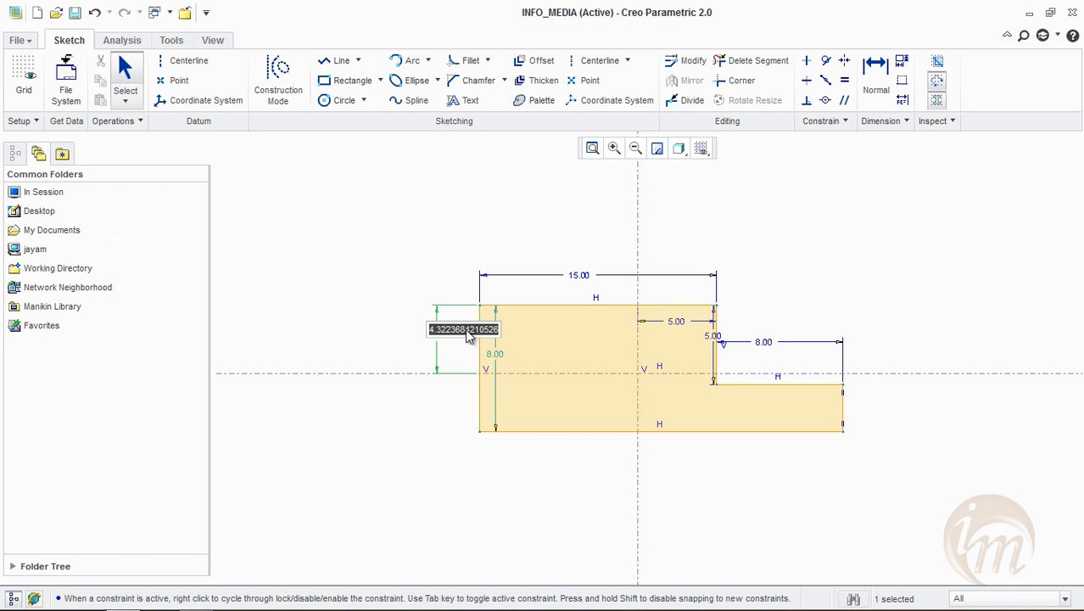
pyautogui.write('4')
pyautogui.press('Return')
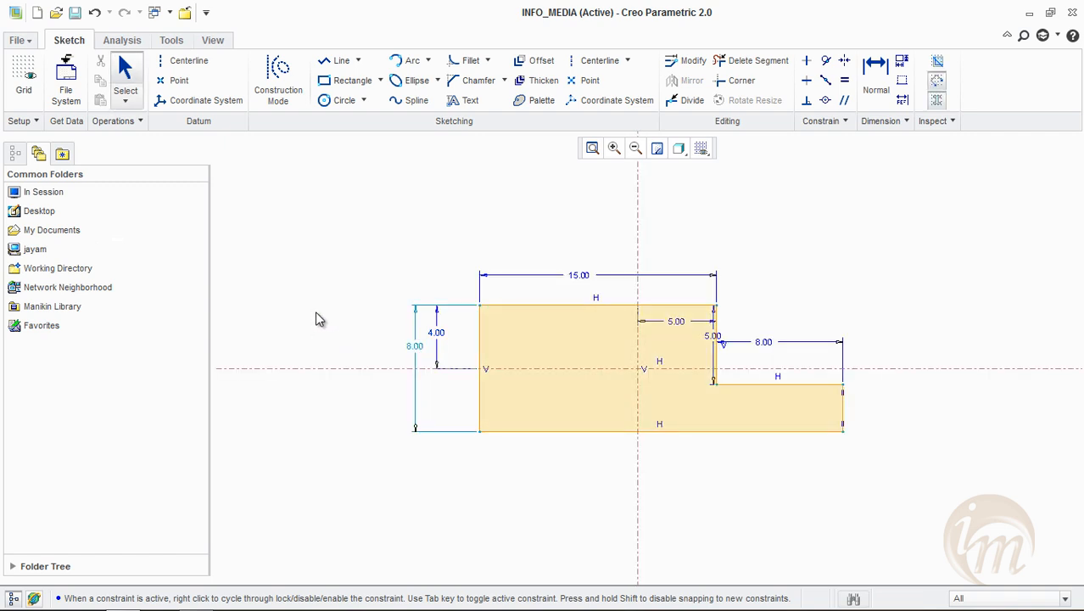
# Set the height of the stepped profile's left side to 8
pyautogui.doubleClick(414, 346)
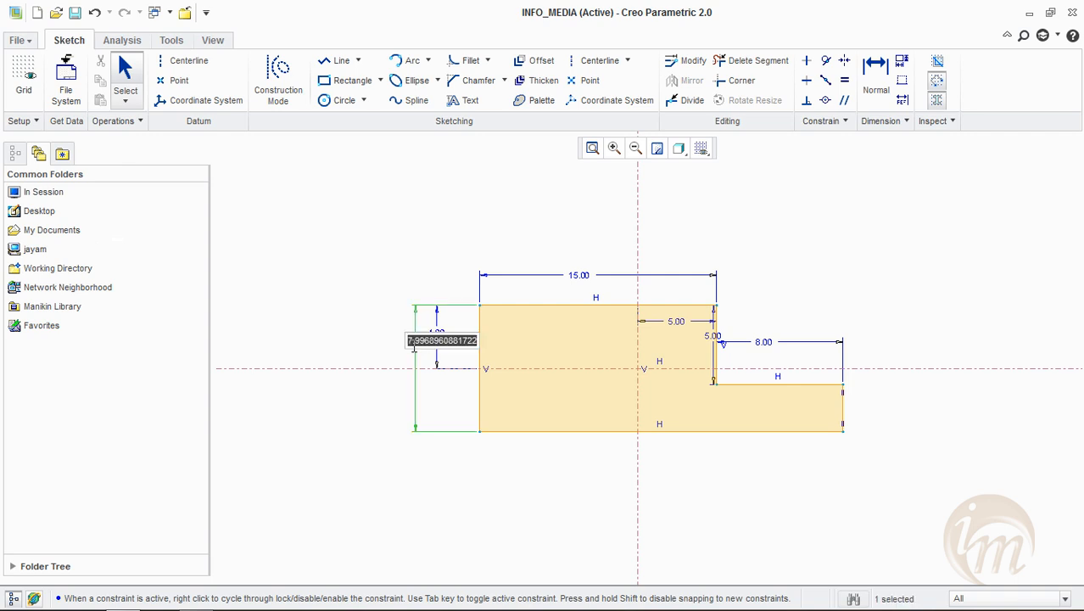
pyautogui.write('8')
pyautogui.press('Return')
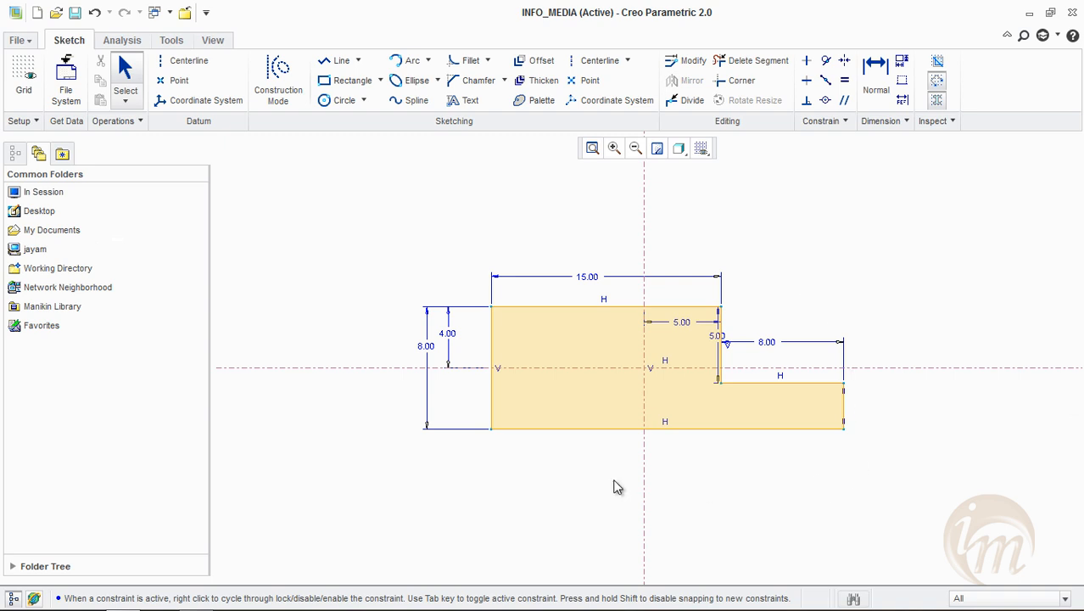
# Delete the dimensioned stepped profile from the sketch
pyautogui.moveTo(861, 373); pyautogui.dragTo(810, 359, button='middle')
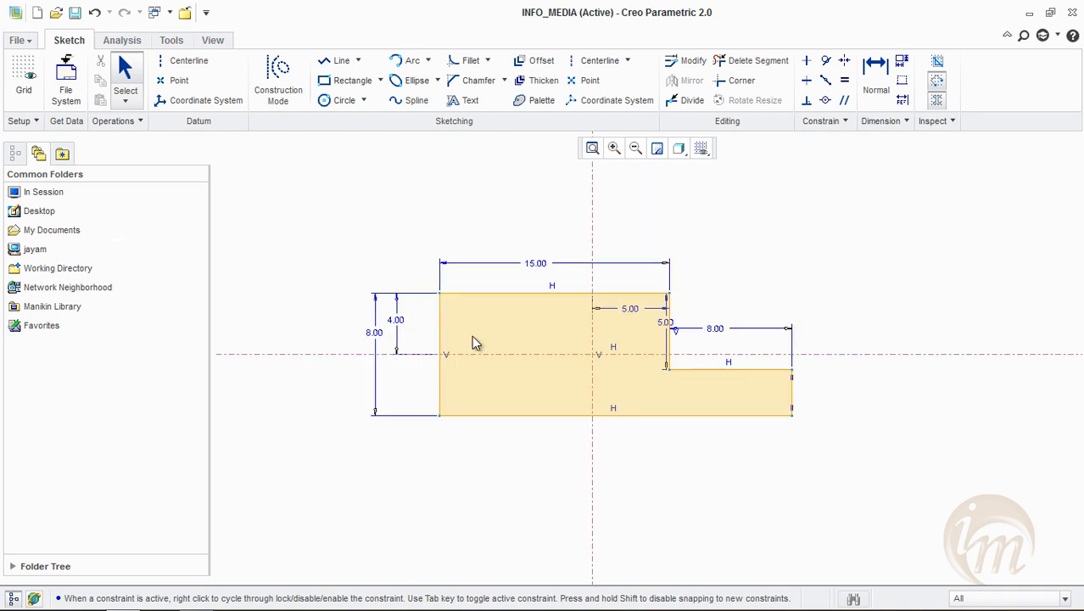
pyautogui.moveTo(336, 218)
pyautogui.mouseDown()
pyautogui.moveTo(701, 485)
pyautogui.moveTo(802, 475)
pyautogui.mouseUp()
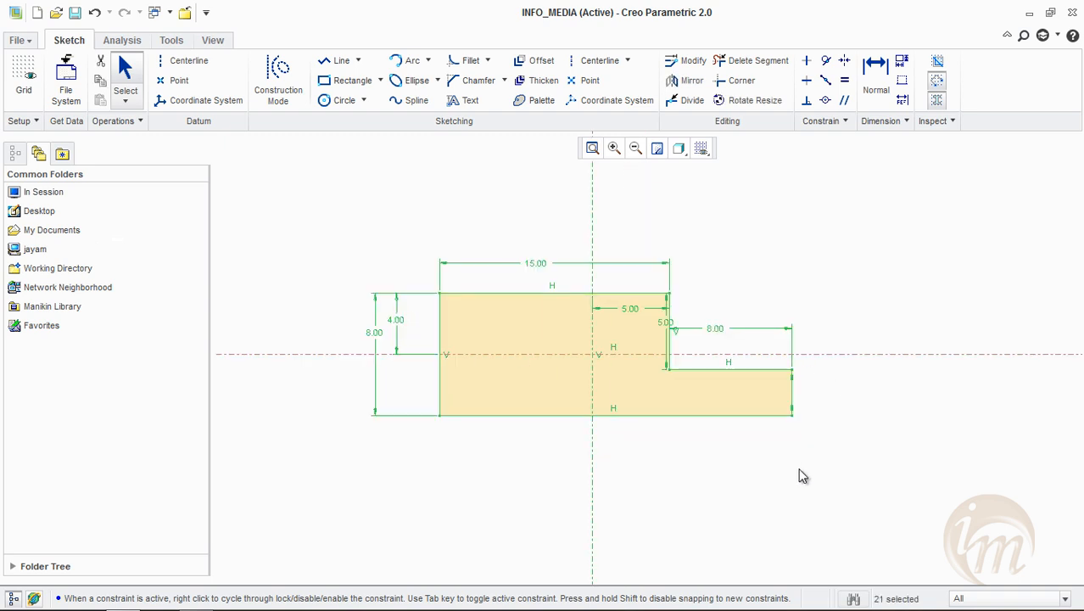
pyautogui.moveTo(368, 230)
pyautogui.mouseDown()
pyautogui.moveTo(868, 533)
pyautogui.moveTo(864, 521)
pyautogui.mouseUp()
pyautogui.press('Delete')
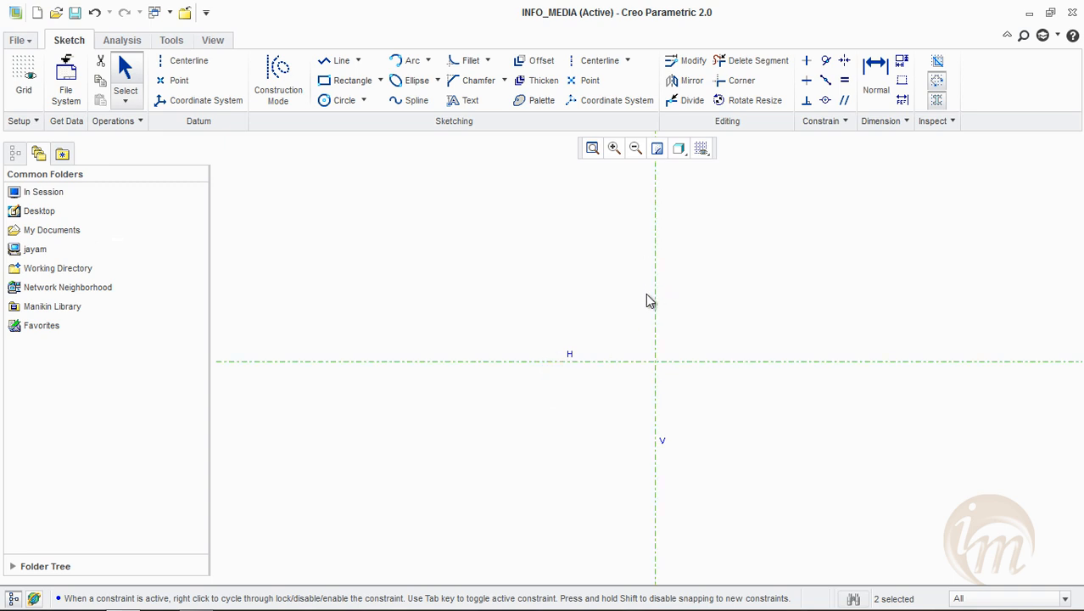
# Draw two circles centred on the horizontal centerline: diameter about 10.3, about 17.4 left of the vertical centerline, and diameter about 6.2, about 13.8 right
pyautogui.click(358, 61)
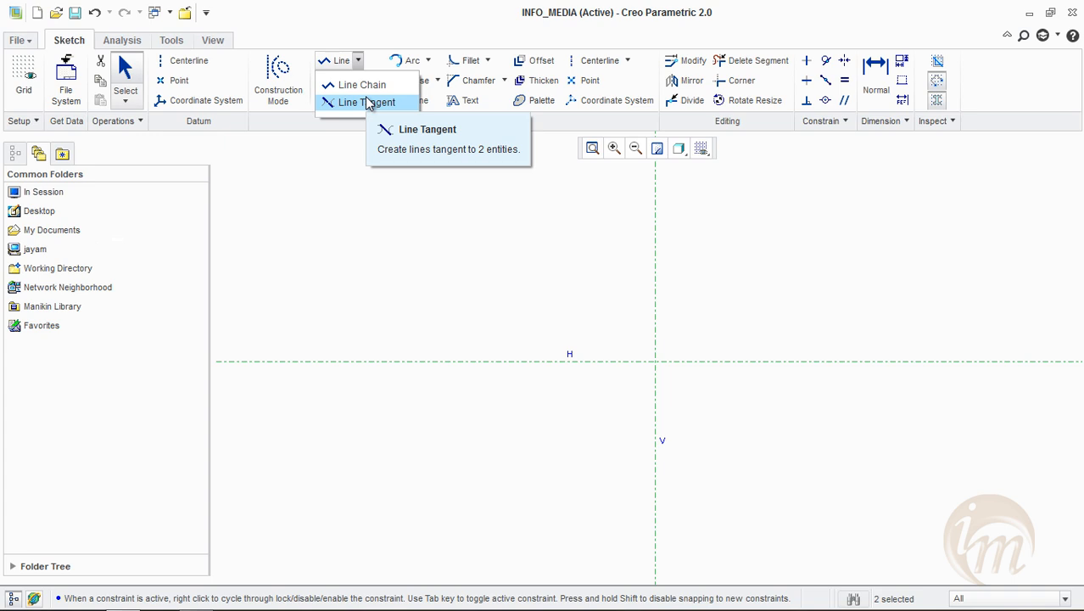
pyautogui.click(372, 148)
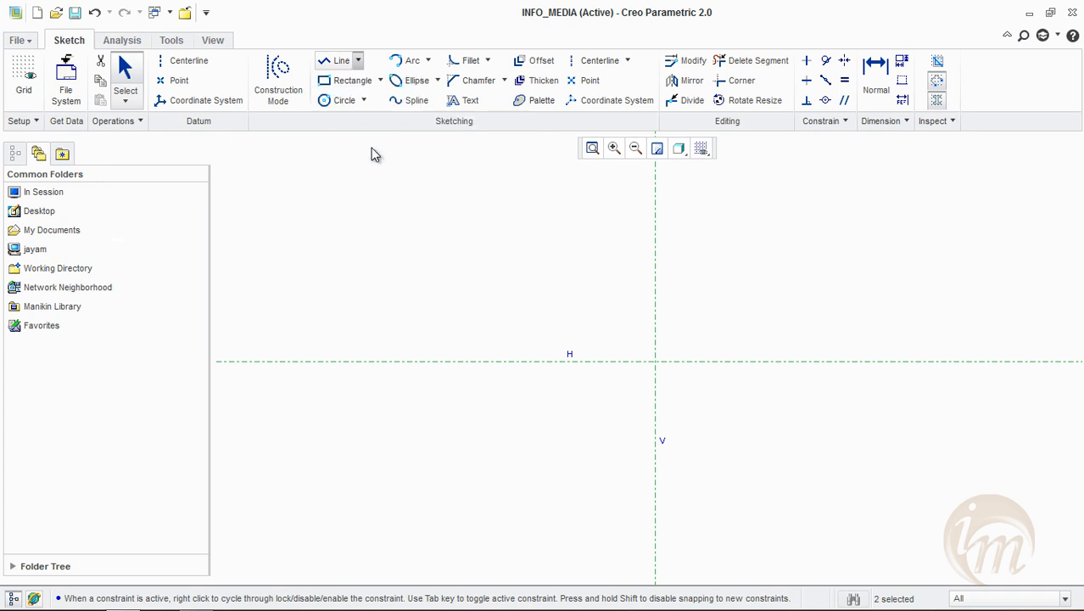
pyautogui.click(344, 101)
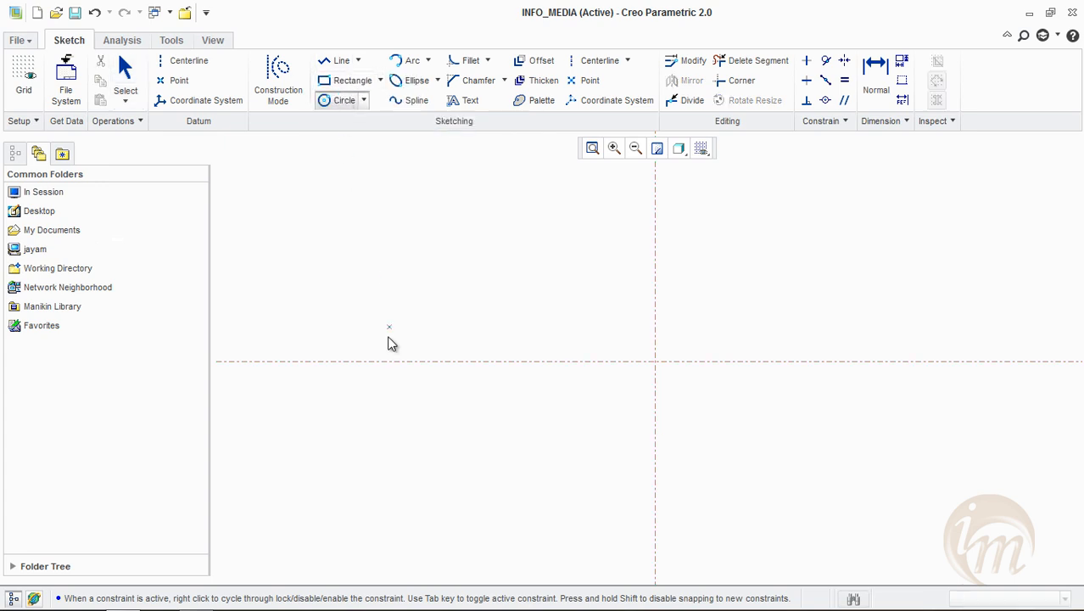
pyautogui.click(389, 361)
pyautogui.click(396, 440)
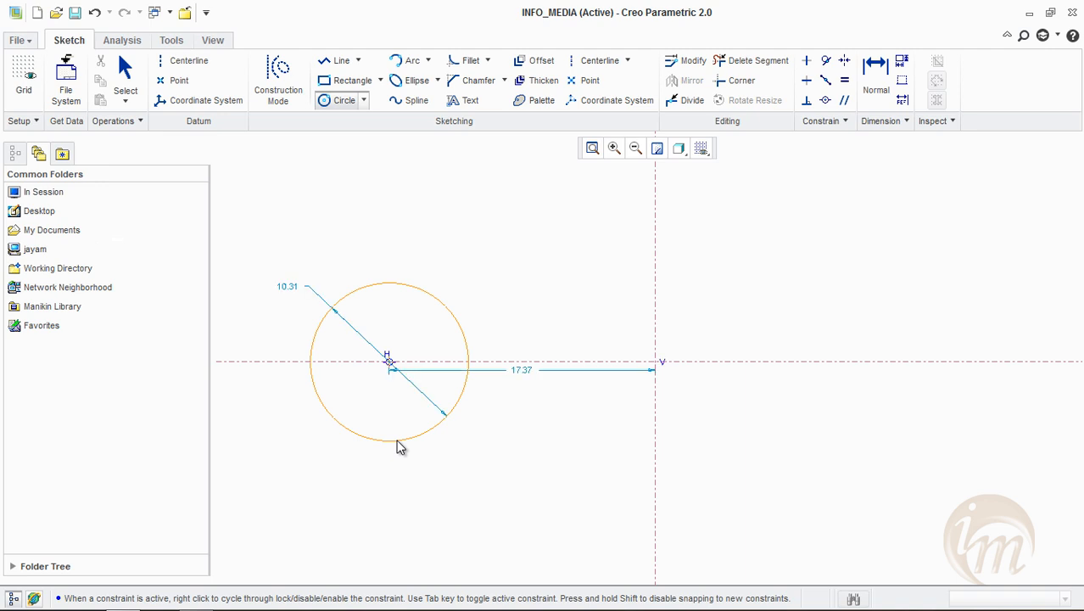
pyautogui.middleClick(396, 439)
pyautogui.click(867, 361)
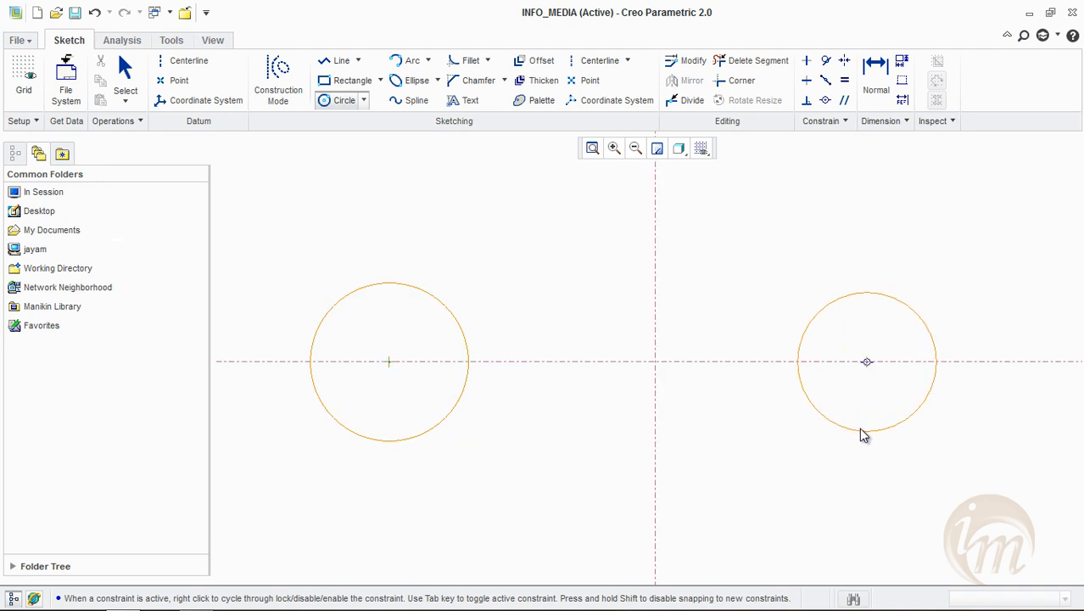
pyautogui.click(857, 414)
pyautogui.middleClick(857, 414)
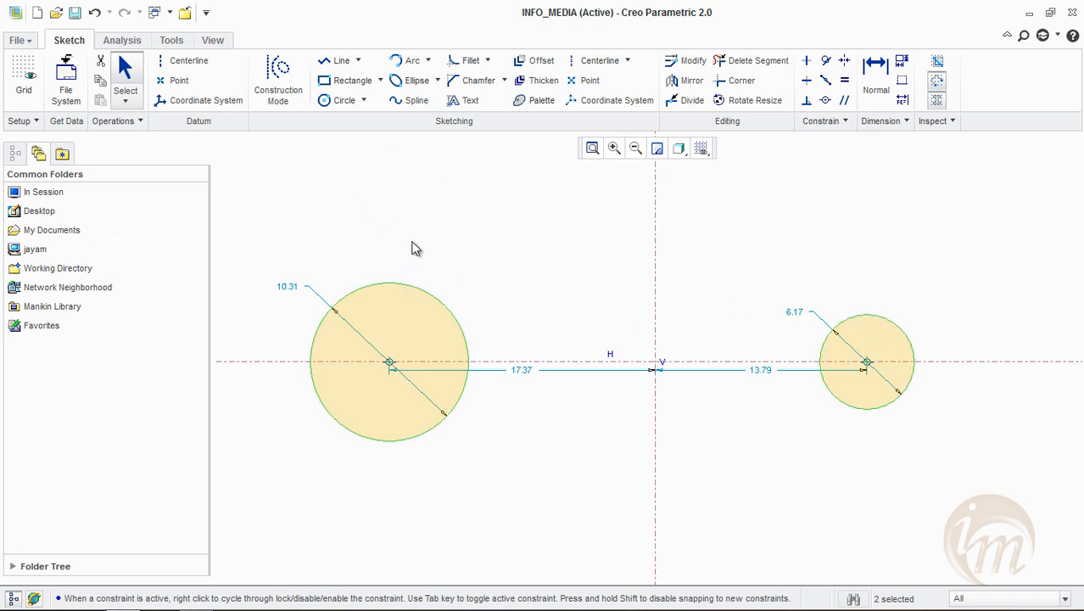
# Connect the two circles with tangent lines along their upper and lower sides using Line Tangent
pyautogui.click(358, 60)
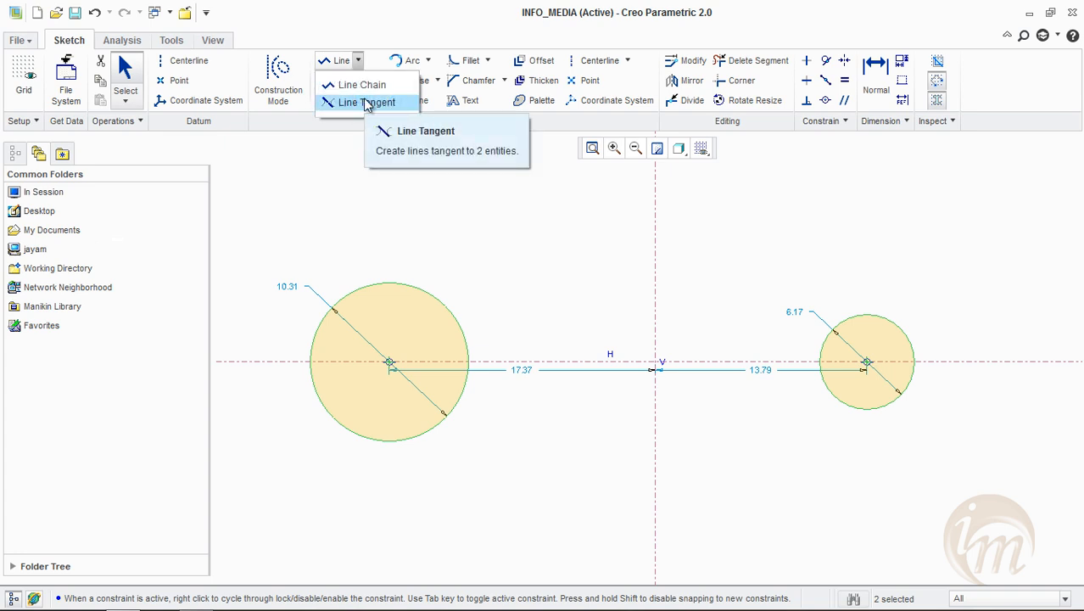
pyautogui.click(366, 103)
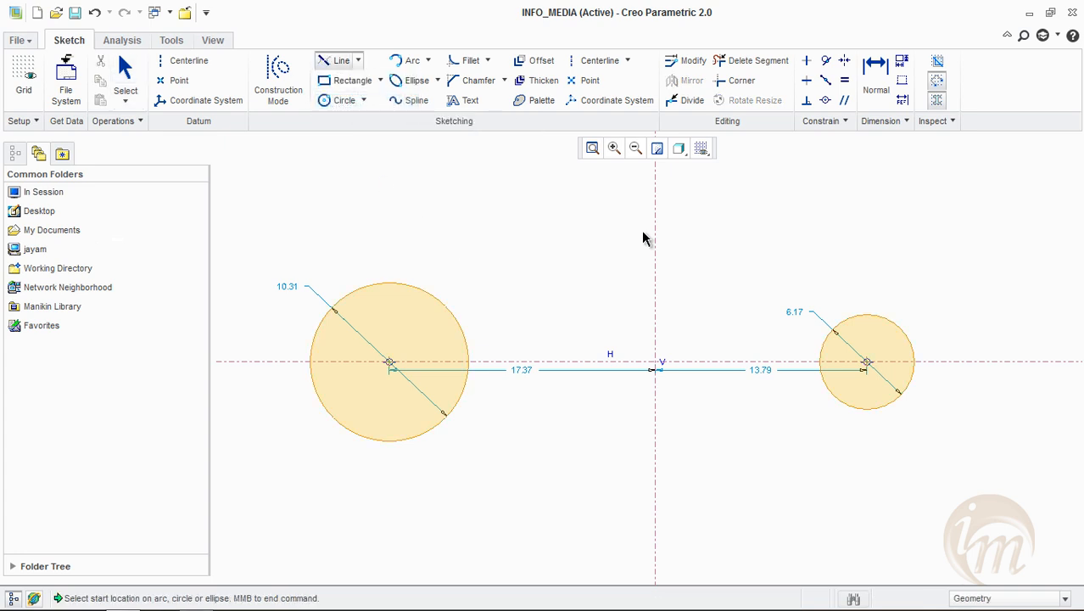
pyautogui.click(406, 288)
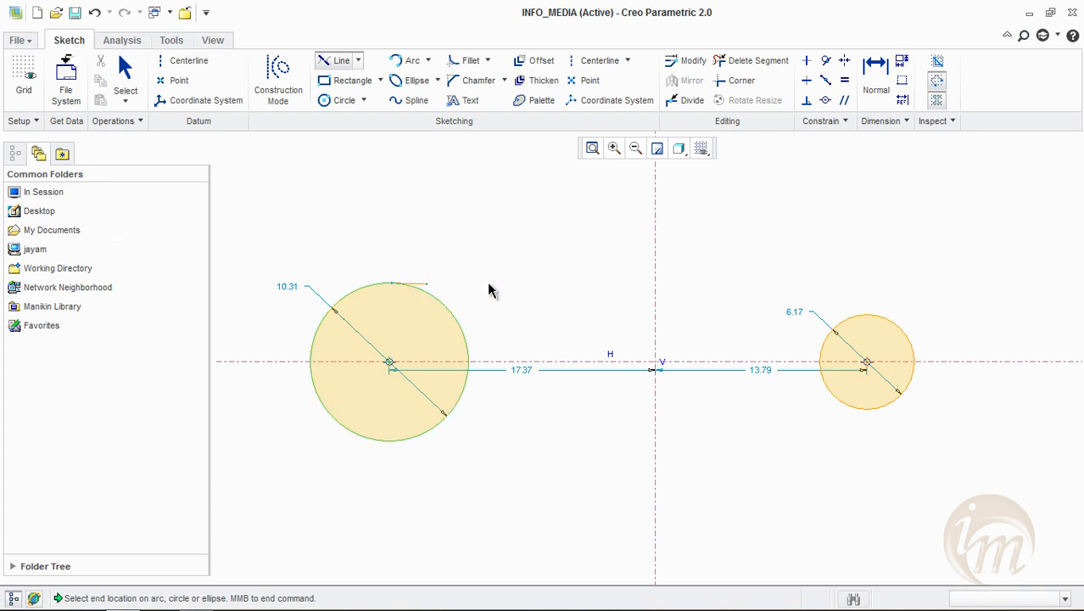
pyautogui.click(865, 313)
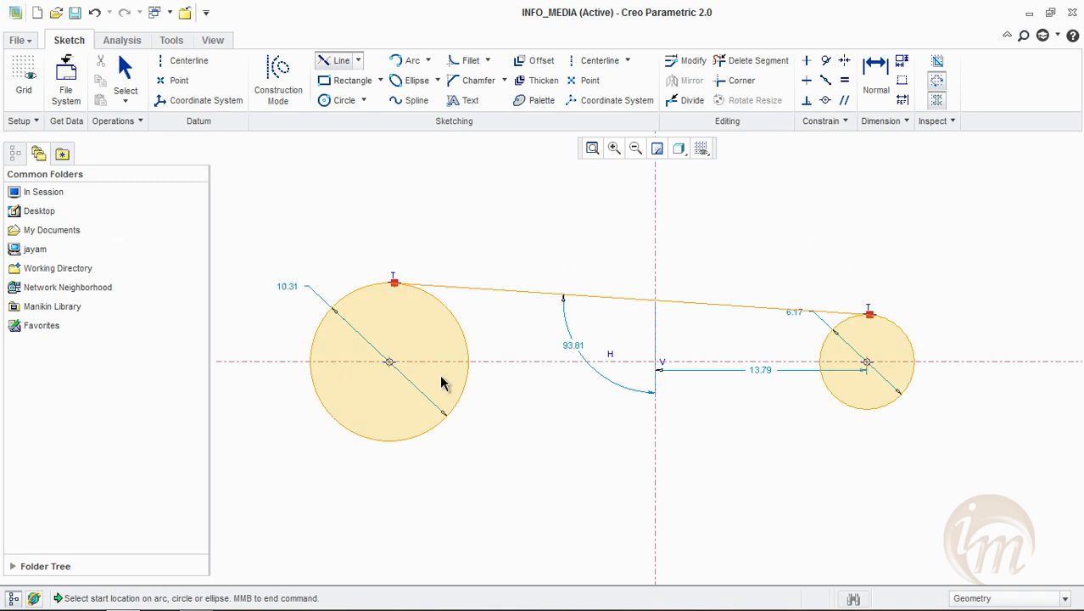
pyautogui.click(432, 437)
pyautogui.click(874, 412)
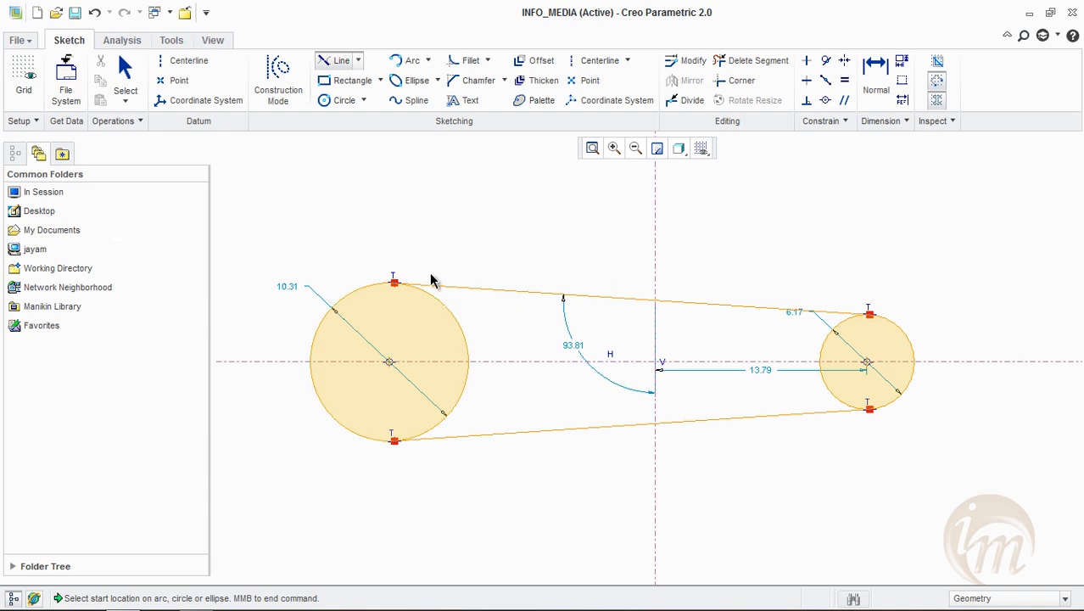
pyautogui.middleClick(550, 223)
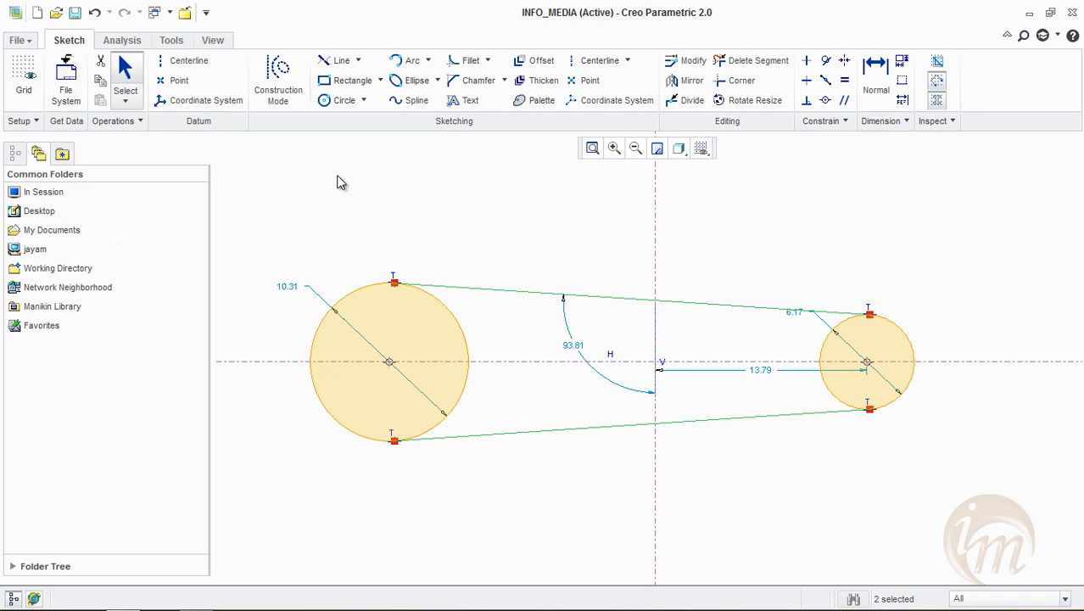
# Delete all sketch geometry and draw a new vertical and a new horizontal centerline that cross each other
pyautogui.moveTo(256, 193)
pyautogui.mouseDown()
pyautogui.moveTo(377, 406)
pyautogui.moveTo(926, 516)
pyautogui.mouseUp()
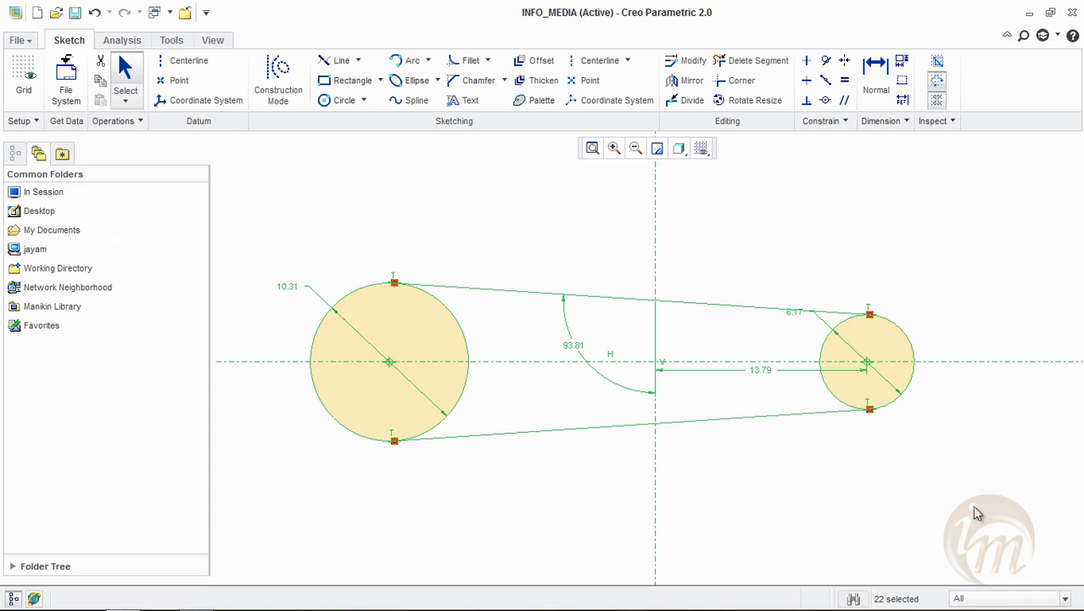
pyautogui.press('Delete')
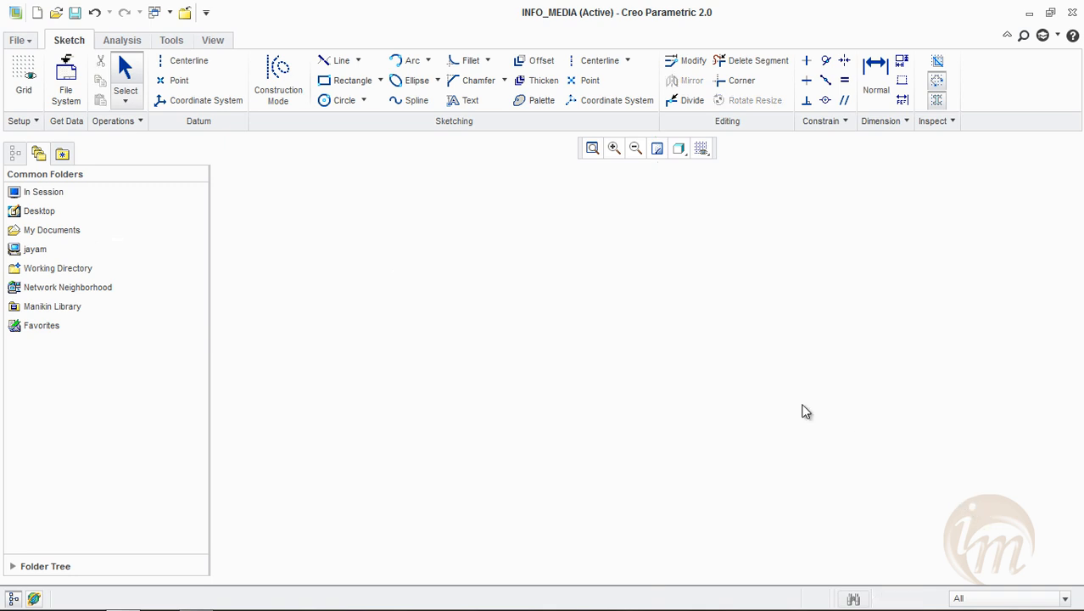
pyautogui.click(596, 61)
pyautogui.click(601, 218)
pyautogui.click(600, 416)
pyautogui.click(372, 345)
pyautogui.click(707, 347)
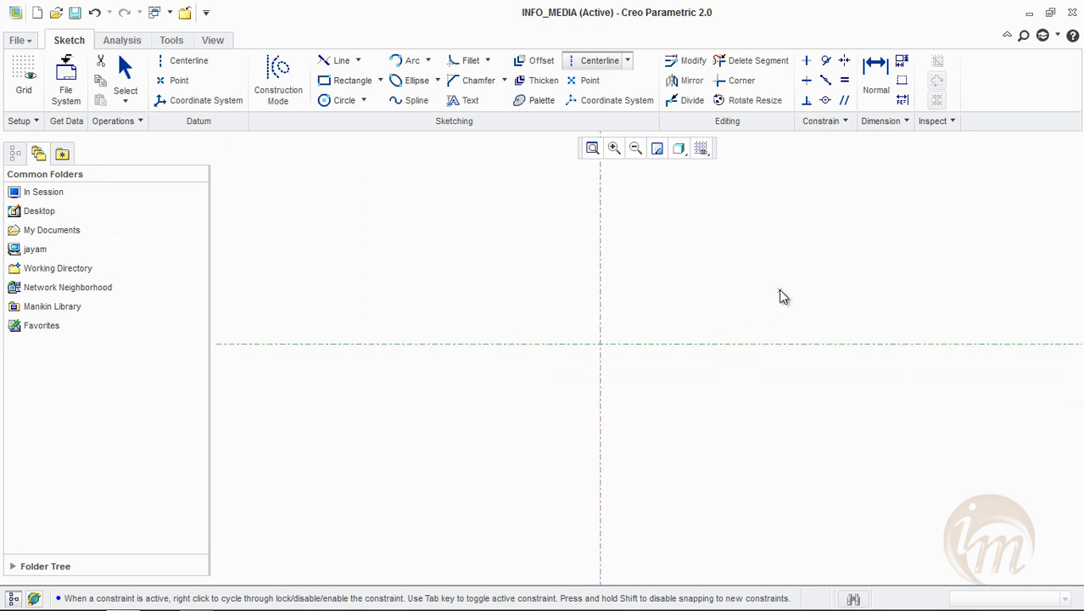
pyautogui.middleClick(779, 291)
# Draw a Center and Point circle about 5.2 in diameter on the horizontal centerline, centred about 8.9 right of the vertical centerline
pyautogui.click(364, 101)
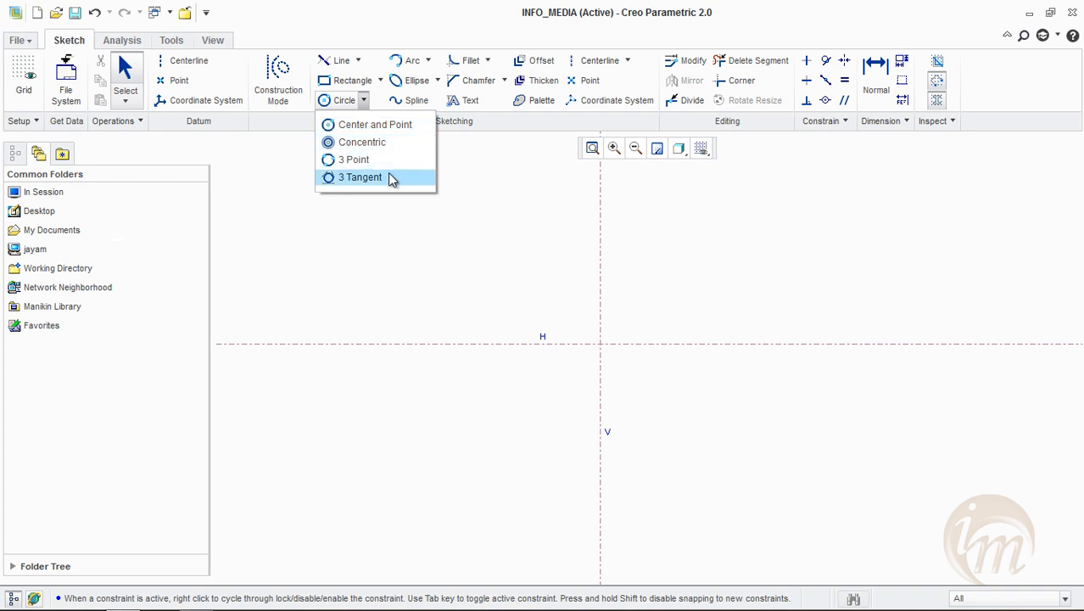
pyautogui.click(387, 124)
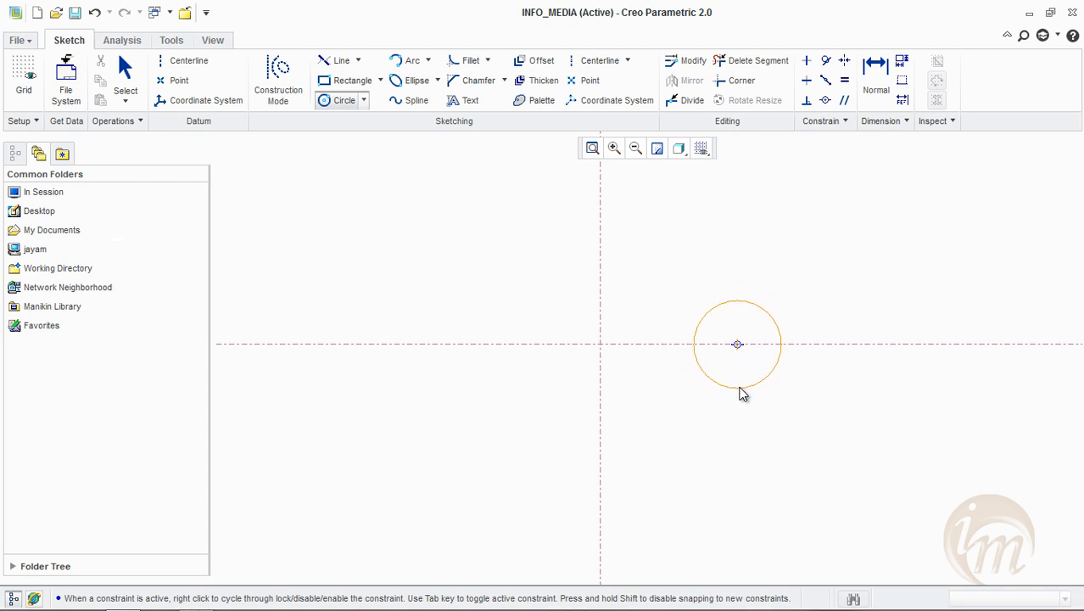
pyautogui.click(741, 389)
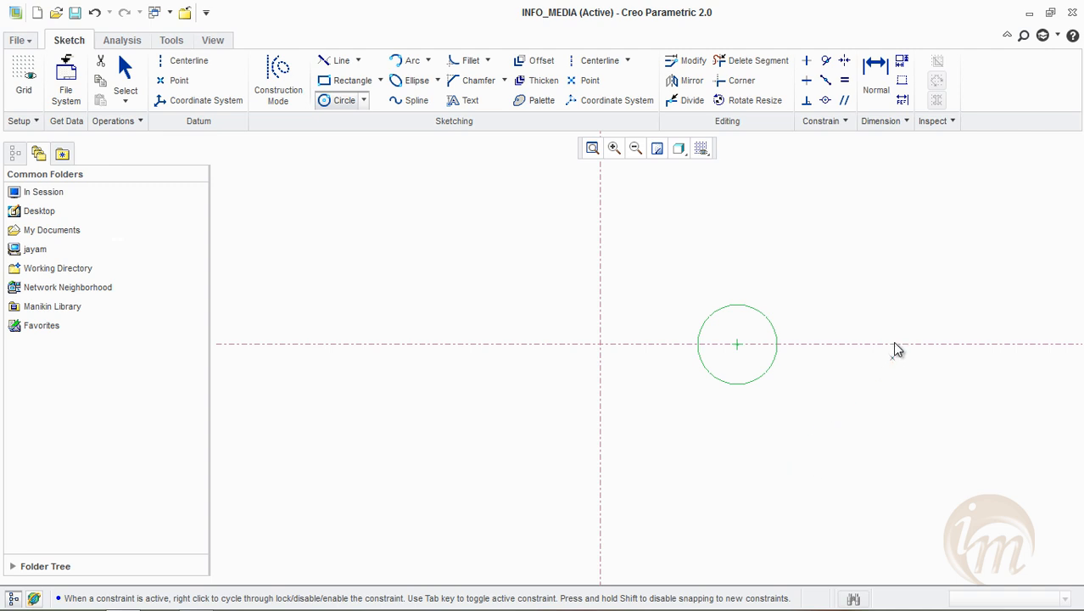
pyautogui.middleClick(720, 434)
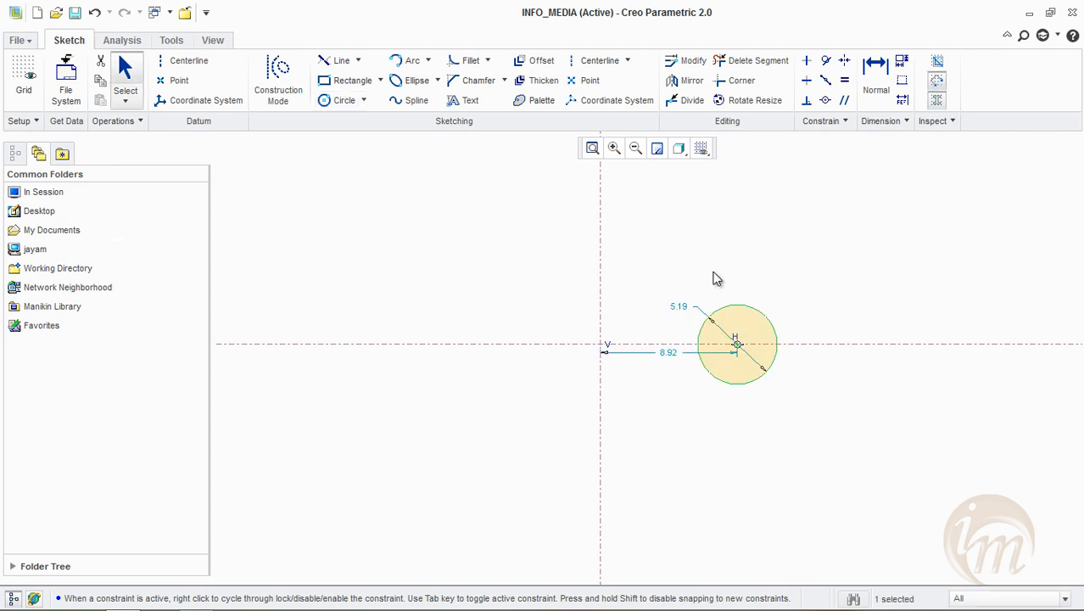
# Move the circle's diameter dimension to its upper right and set the diameter to 10
pyautogui.moveTo(686, 313); pyautogui.dragTo(796, 288)
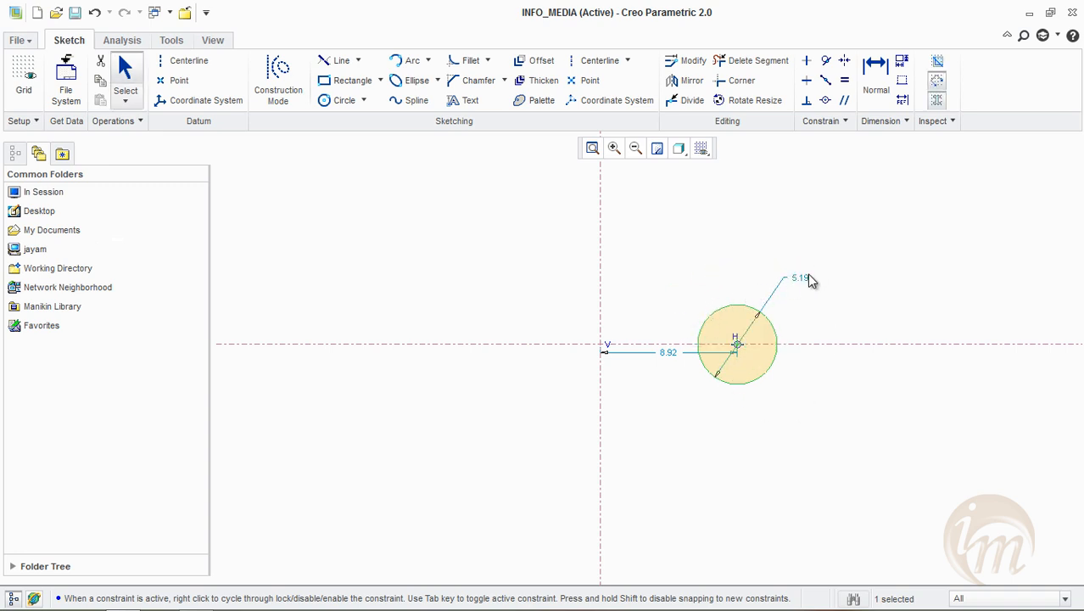
pyautogui.doubleClick(803, 278)
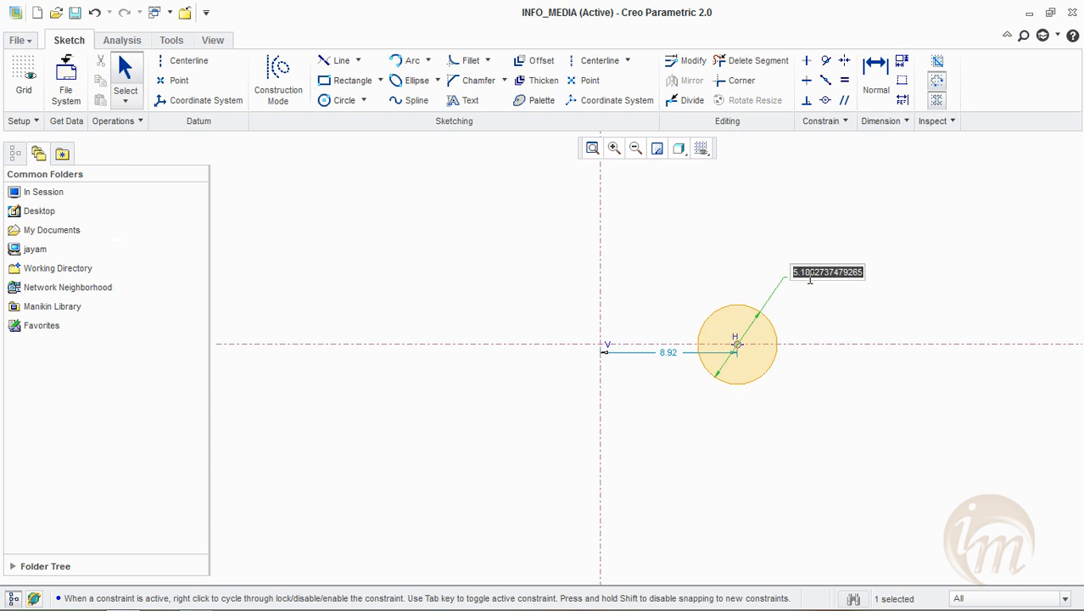
pyautogui.write('10')
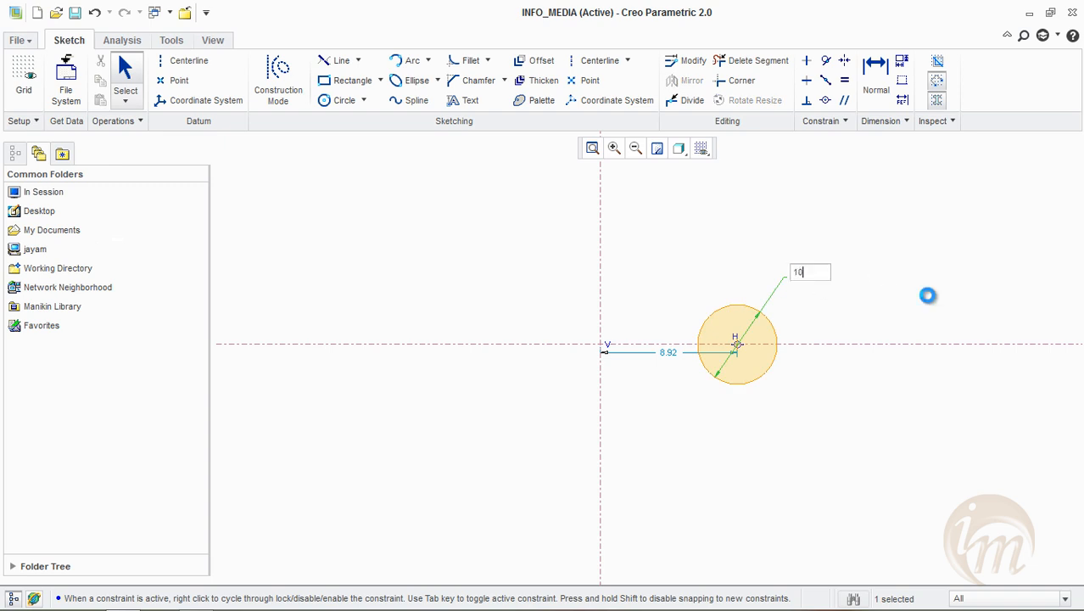
pyautogui.press('Return')
pyautogui.click(1002, 325)
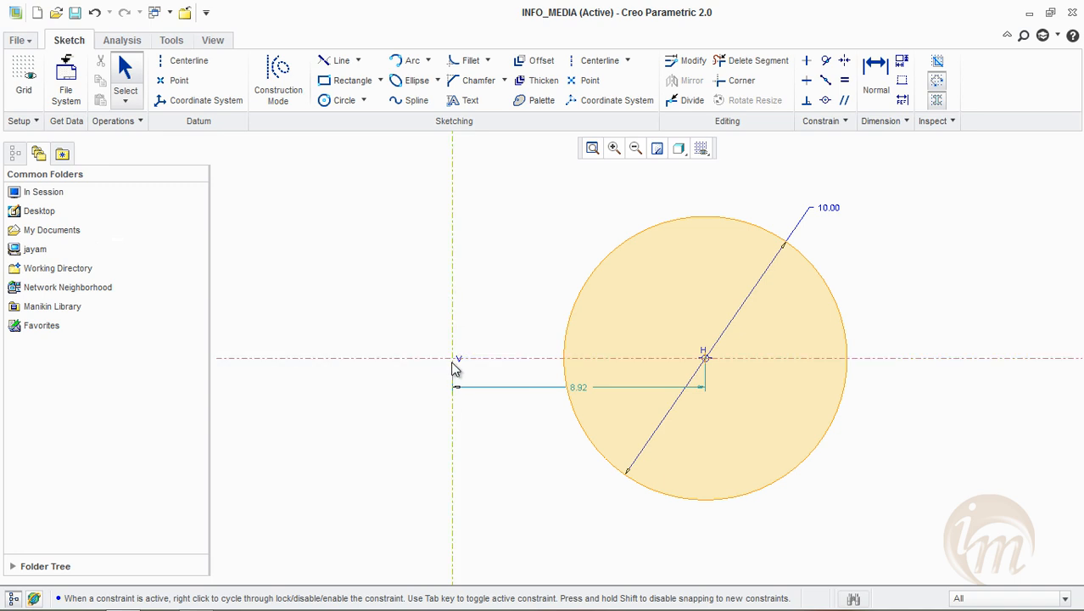
# Set the circle centre's distance from the vertical centerline to 10 and place that dimension above the horizontal centerline
pyautogui.doubleClick(580, 392)
pyautogui.write('10')
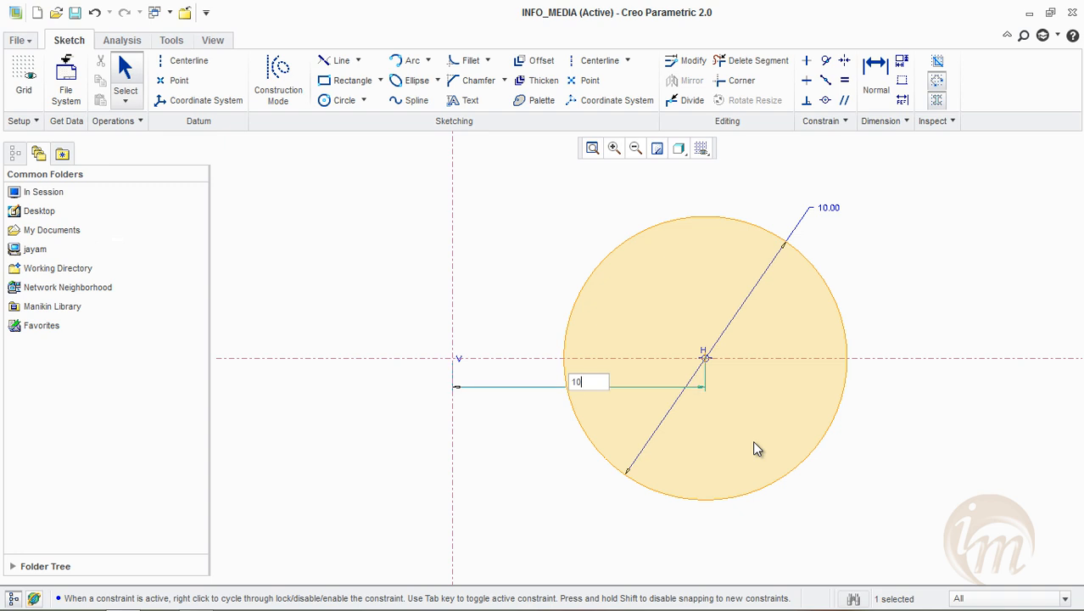
pyautogui.press('Return')
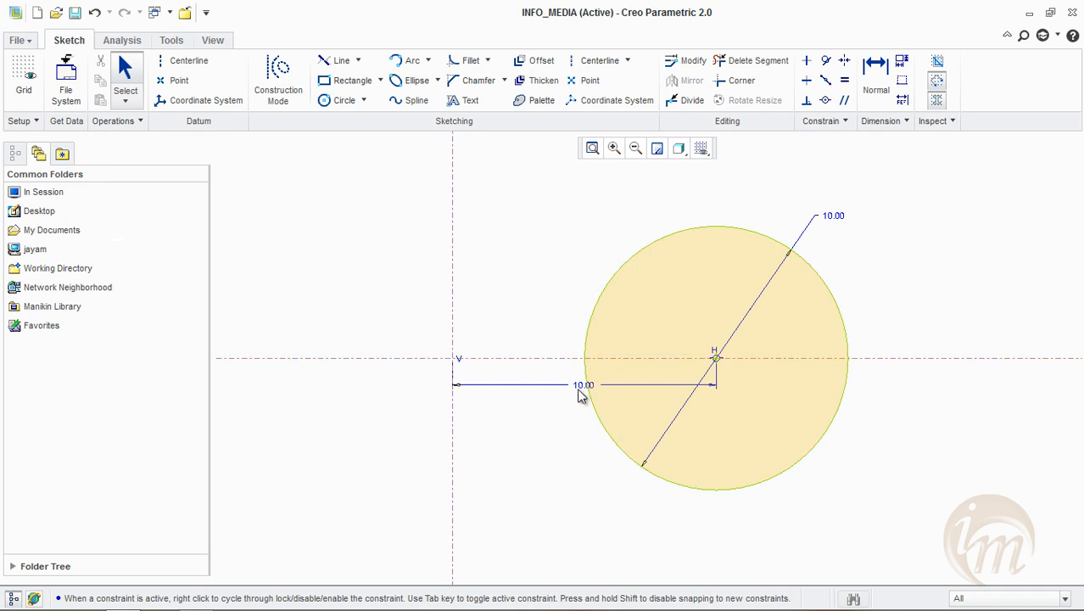
pyautogui.moveTo(584, 376); pyautogui.dragTo(594, 251)
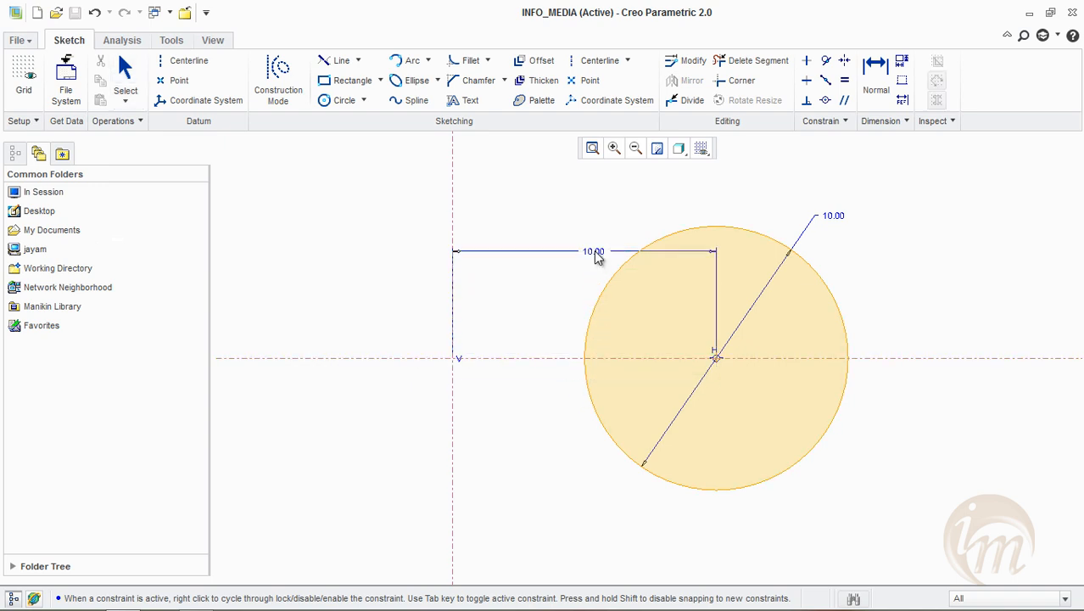
# Draw a second circle about 11.5 in diameter, centred about 18.5 left and 12.7 above the centerlines' intersection, and move its horizontal dimension above it
pyautogui.click(339, 101)
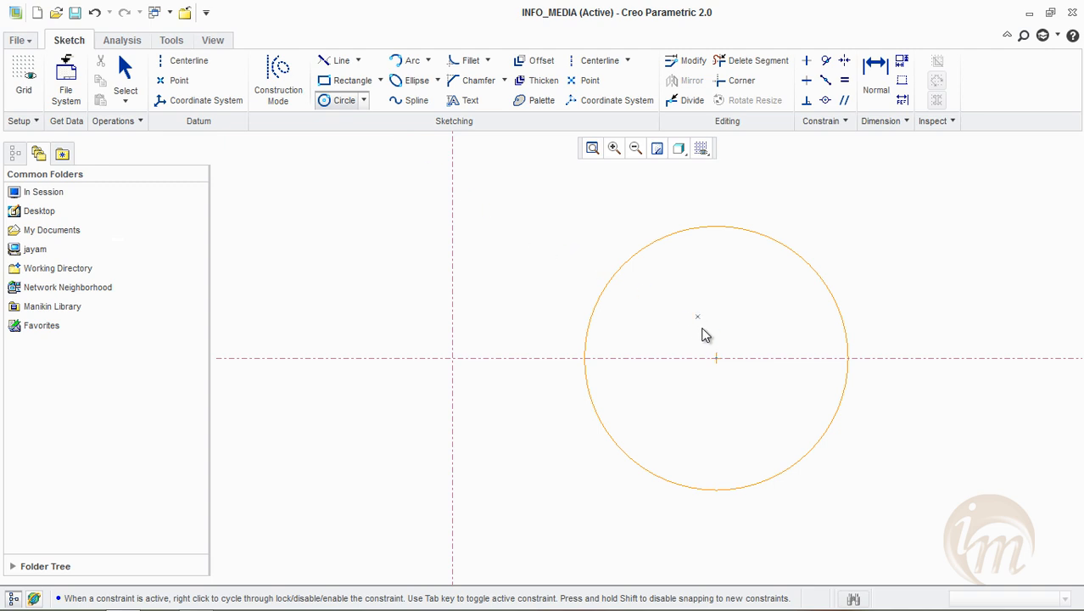
pyautogui.scroll(-5, 669, 381)
pyautogui.scroll(5, 669, 380)
pyautogui.click(460, 269)
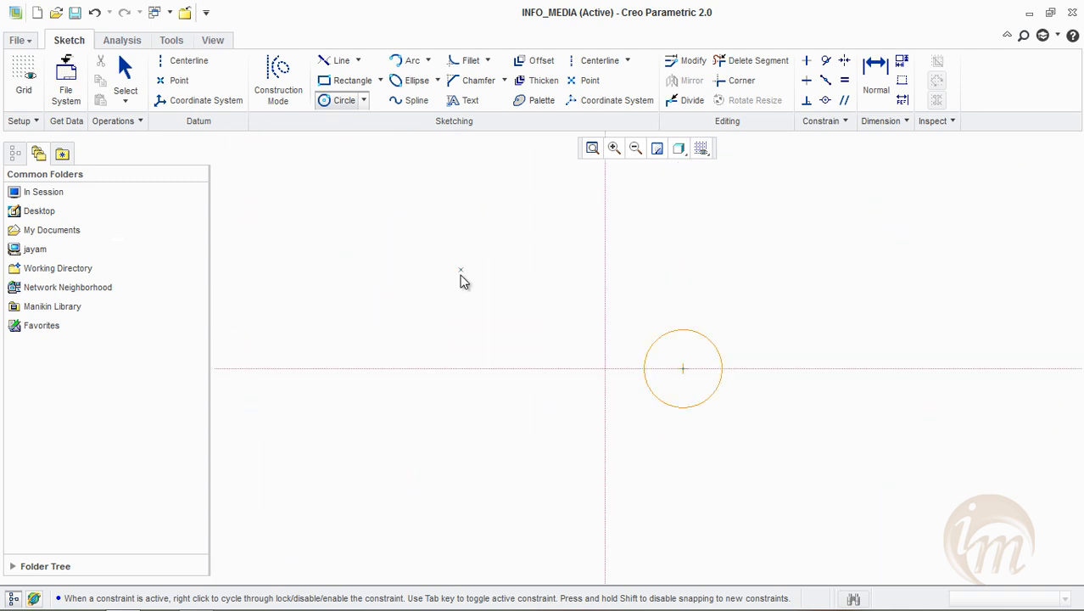
pyautogui.click(472, 320)
pyautogui.middleClick(467, 317)
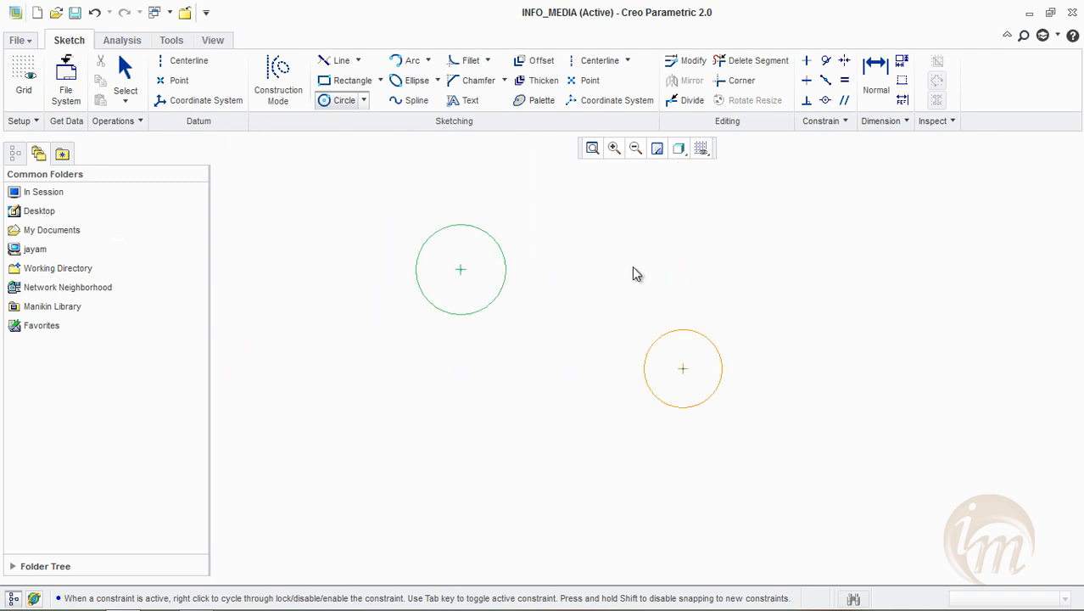
pyautogui.moveTo(537, 286); pyautogui.dragTo(551, 232)
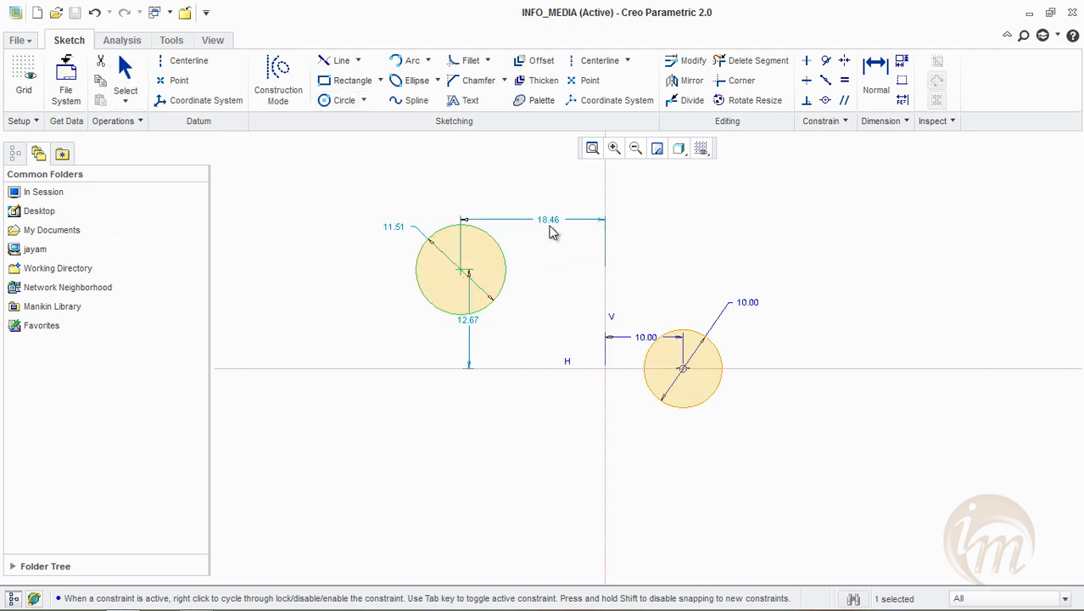
# Move the second circle's vertical dimension to its left and set its centre 20 from the vertical and 15 from the horizontal centerline
pyautogui.moveTo(477, 327); pyautogui.dragTo(340, 339)
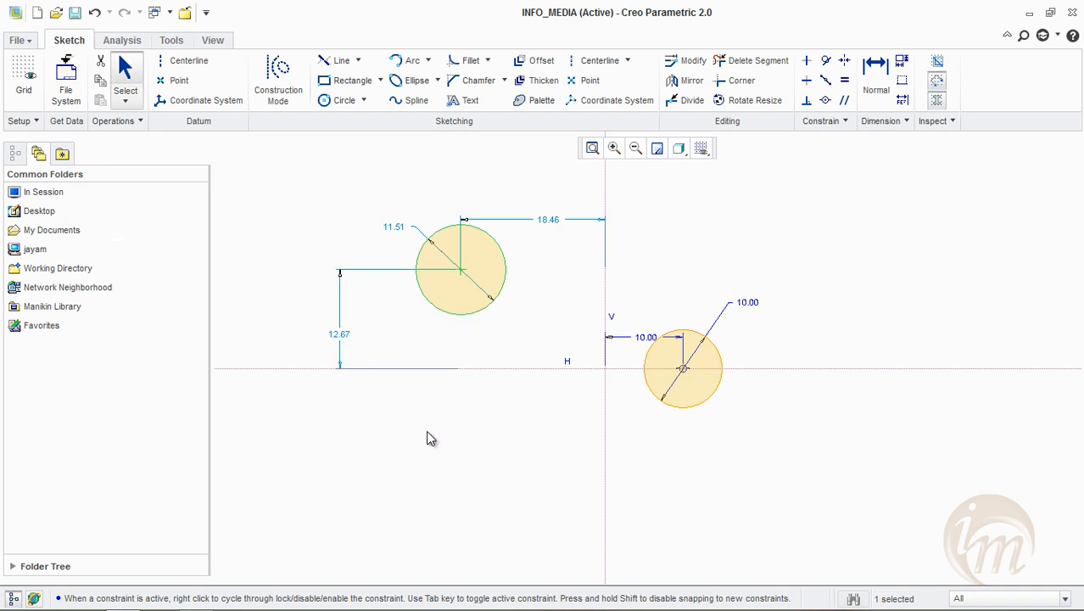
pyautogui.doubleClick(553, 225)
pyautogui.write('20')
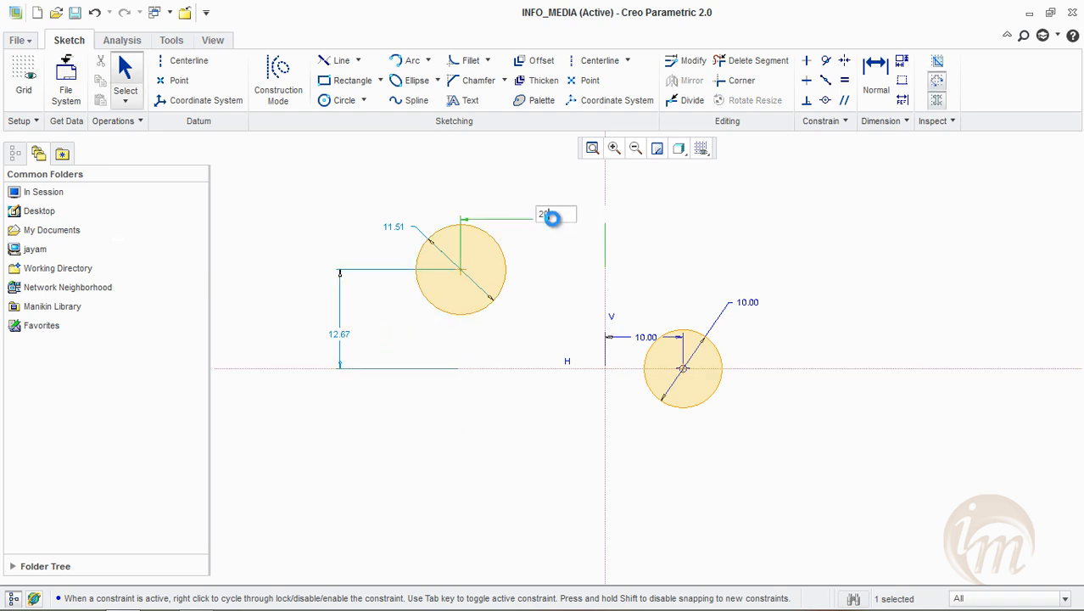
pyautogui.press('Return')
pyautogui.doubleClick(421, 376)
pyautogui.write('15')
pyautogui.press('Return')
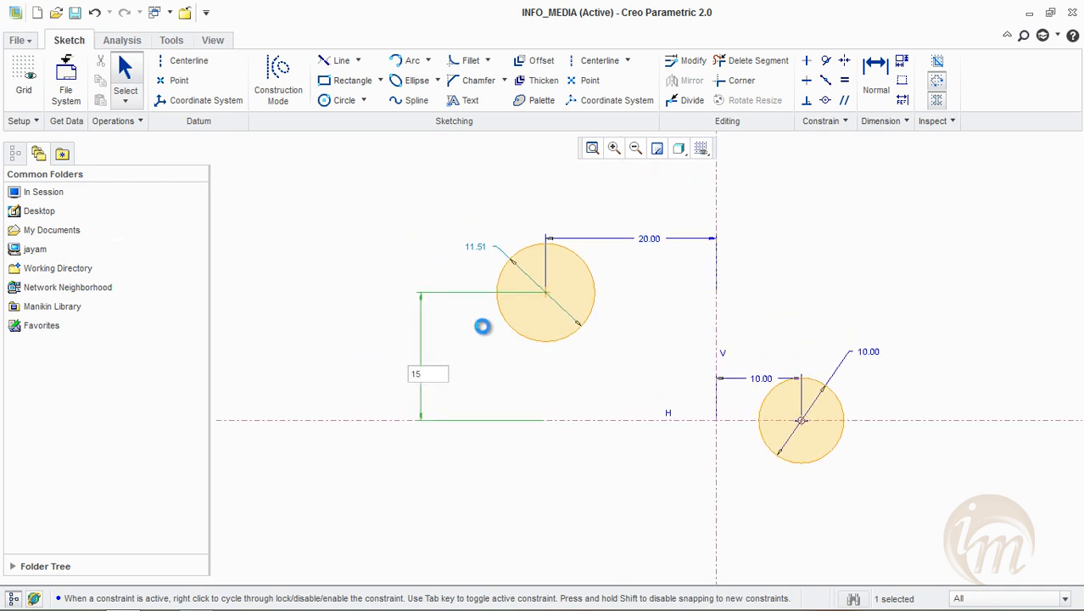
# Set the diameter of the circle left of the vertical centerline to 10
pyautogui.doubleClick(479, 258)
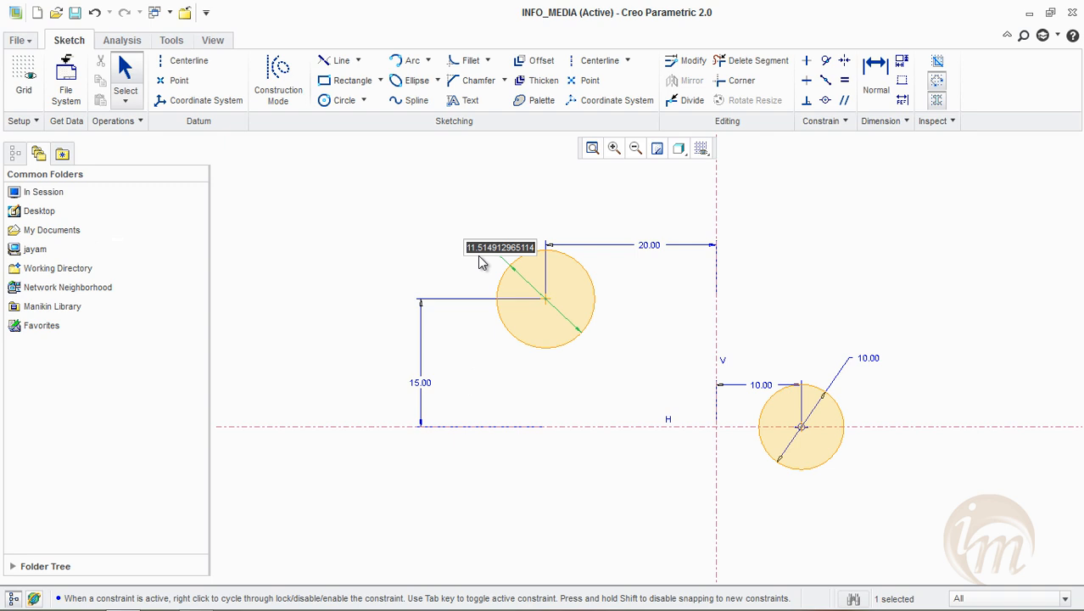
pyautogui.write('10')
pyautogui.press('Return')
pyautogui.click(609, 206)
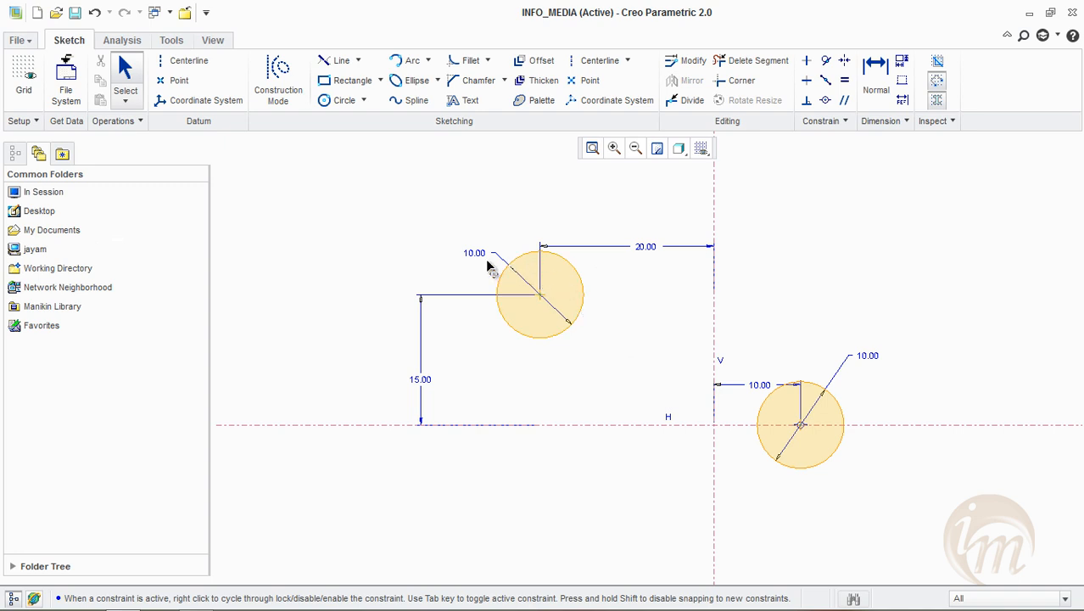
# Draw three Concentric circles about 13.2, 19.4 and 25.7 in diameter around the left circle and move the outermost diameter dimension above the circles
pyautogui.click(364, 101)
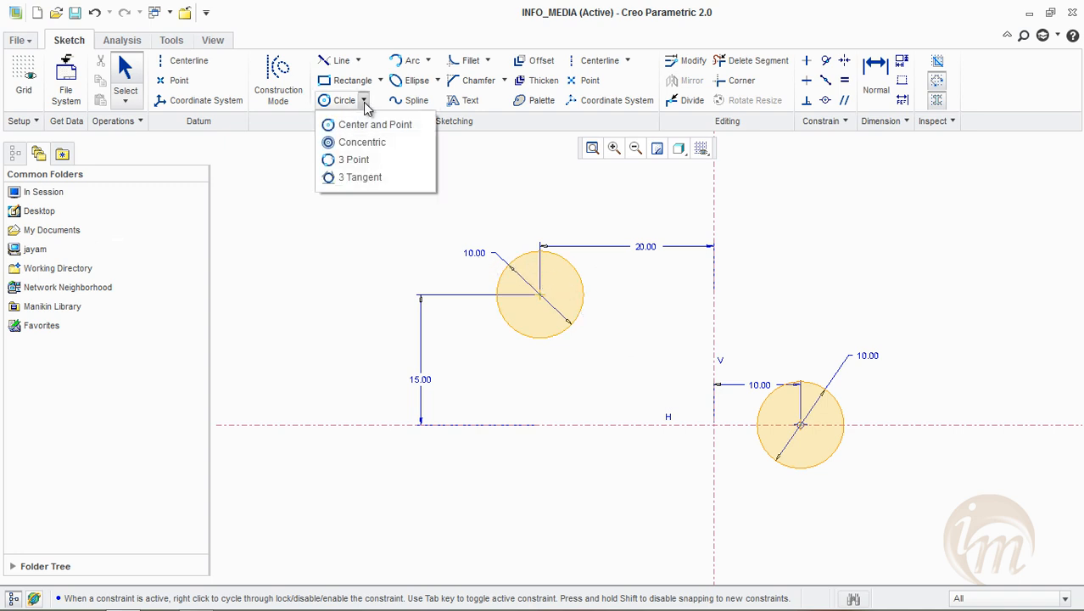
pyautogui.click(364, 146)
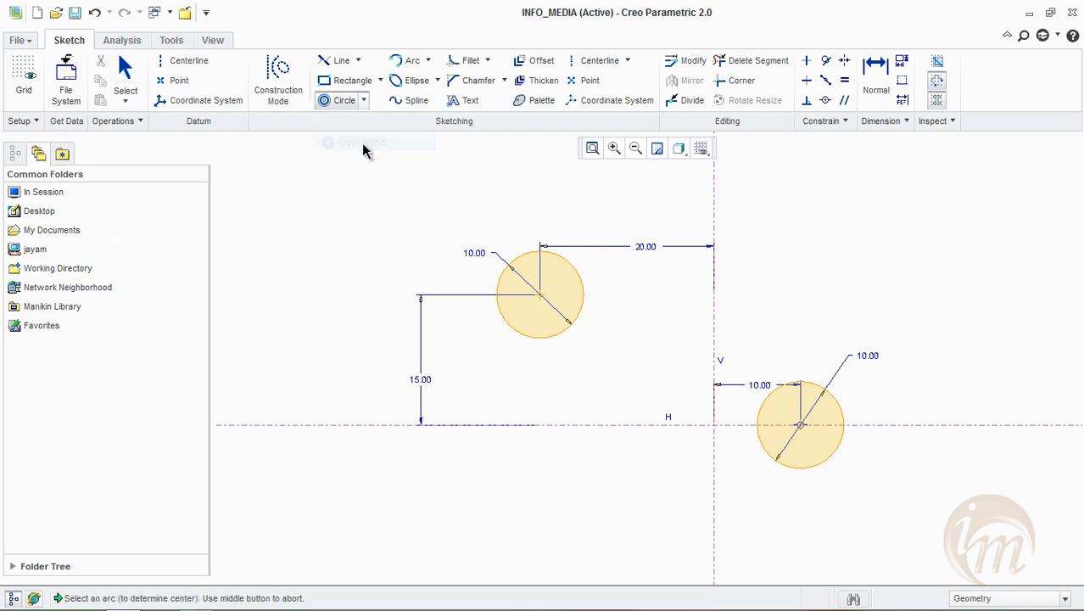
pyautogui.click(526, 252)
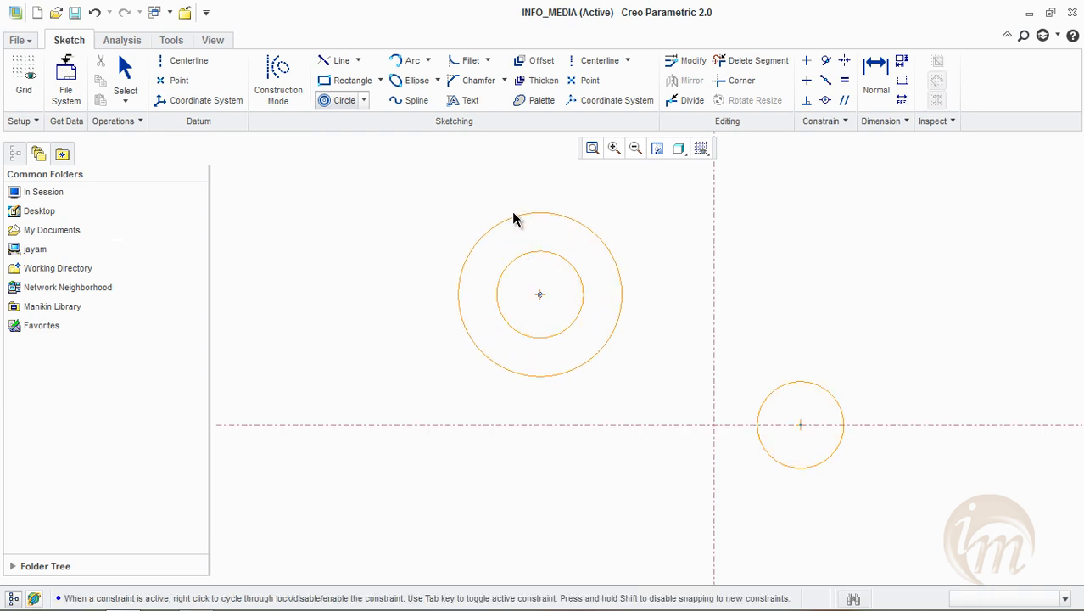
pyautogui.click(510, 243)
pyautogui.click(504, 217)
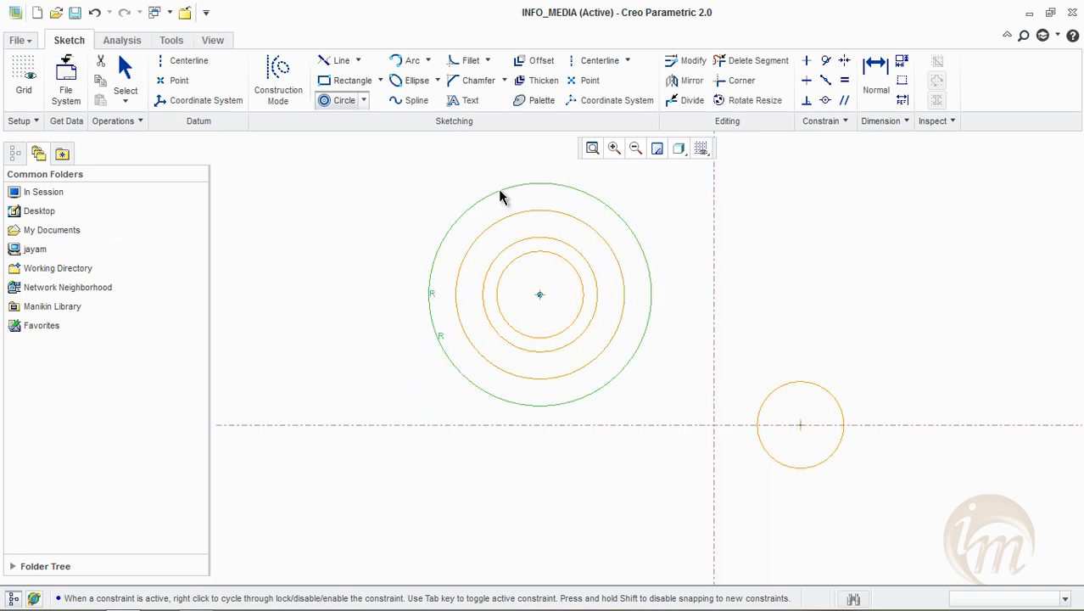
pyautogui.click(501, 197)
pyautogui.middleClick(355, 224)
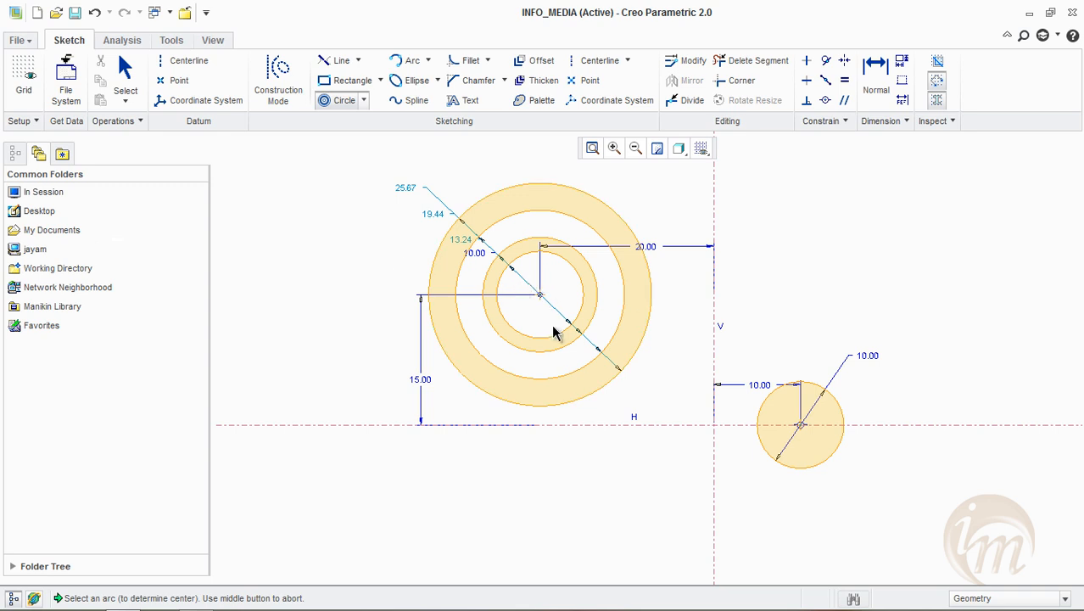
pyautogui.middleClick(425, 178)
pyautogui.moveTo(406, 190); pyautogui.dragTo(450, 161)
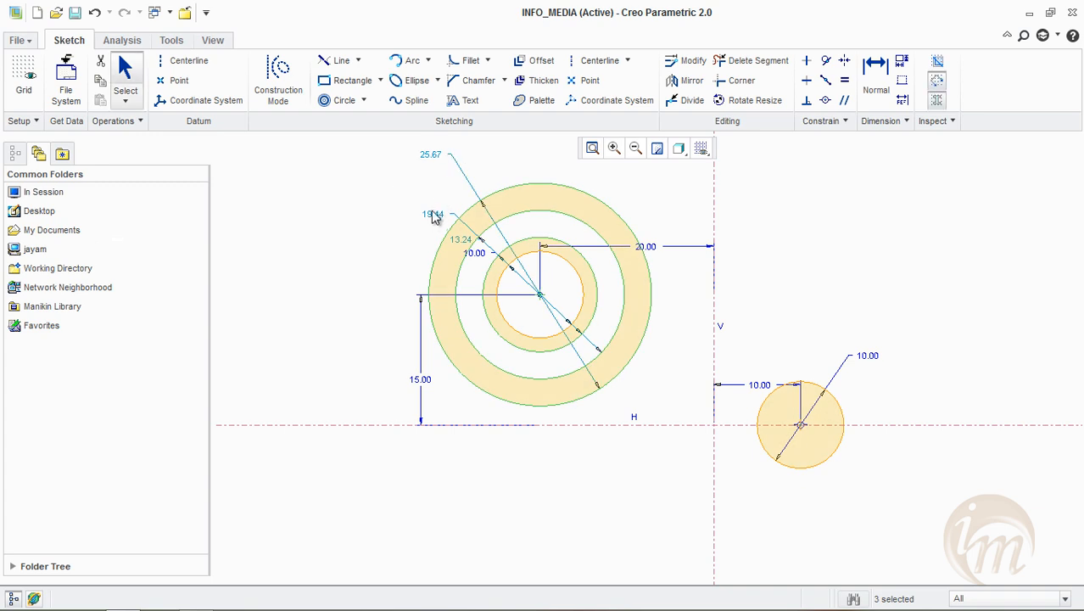
# Draw a 3 Point circle about 18 in diameter, centred about 16 right and 20.5 above the centerlines' intersection, and move its dimensions outside it
pyautogui.click(364, 101)
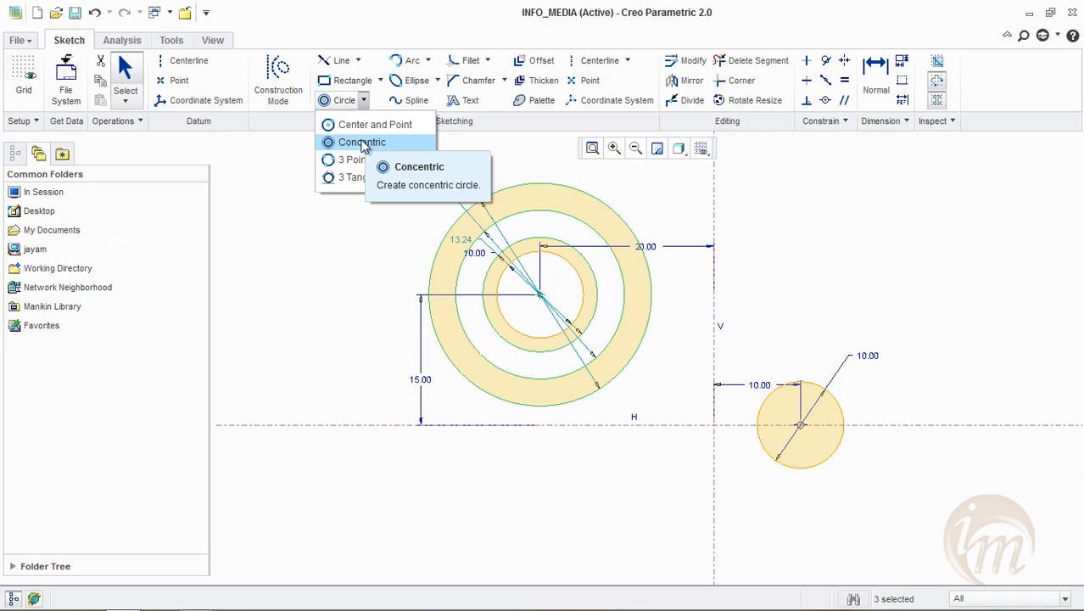
pyautogui.click(366, 101)
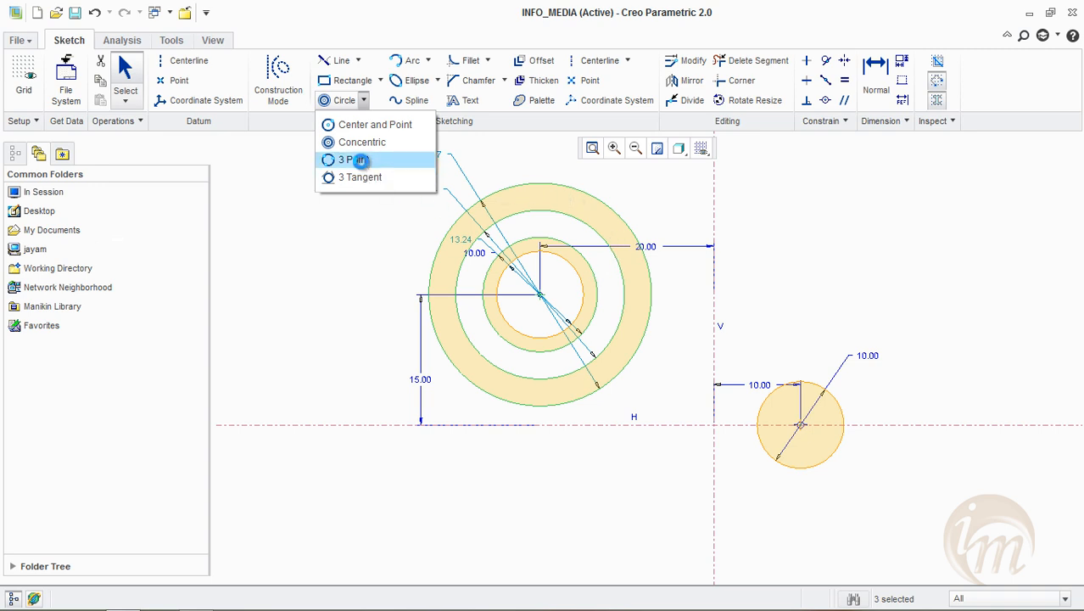
pyautogui.click(359, 161)
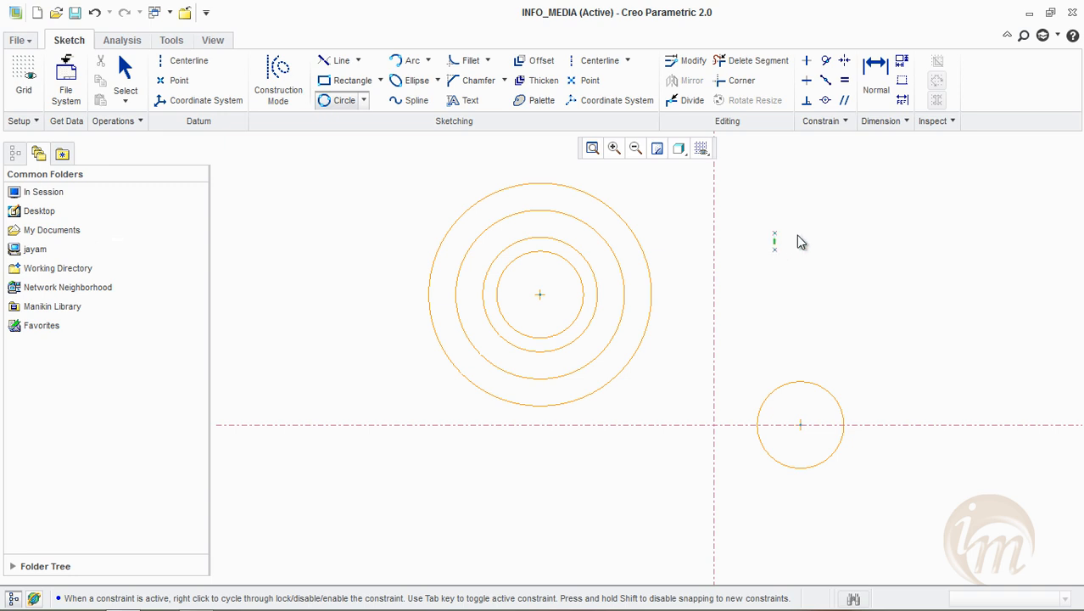
pyautogui.click(913, 195)
pyautogui.click(886, 316)
pyautogui.middleClick(1010, 244)
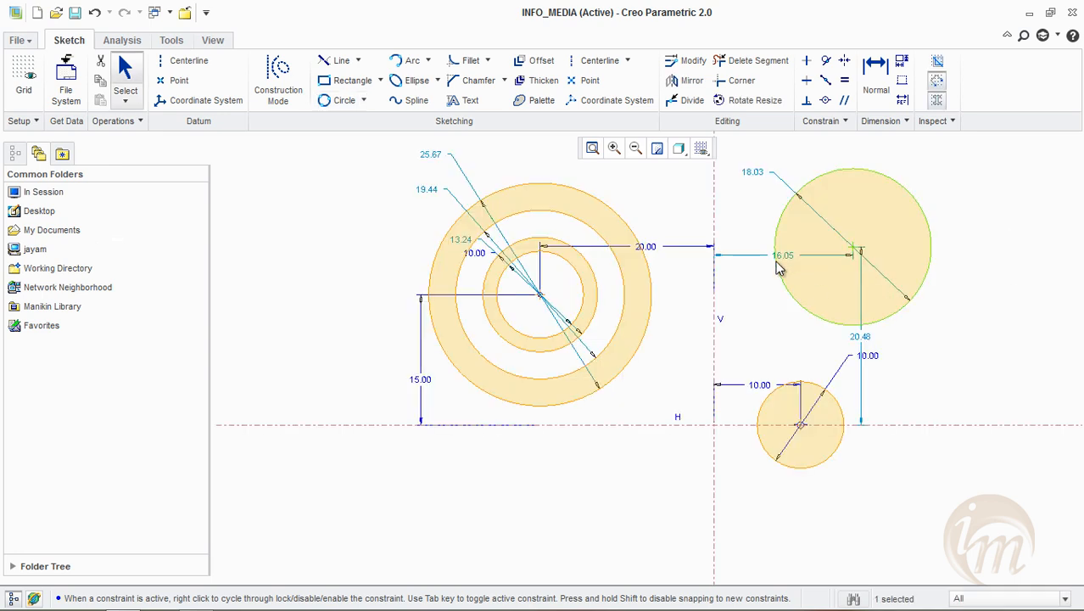
pyautogui.moveTo(783, 255); pyautogui.dragTo(789, 344)
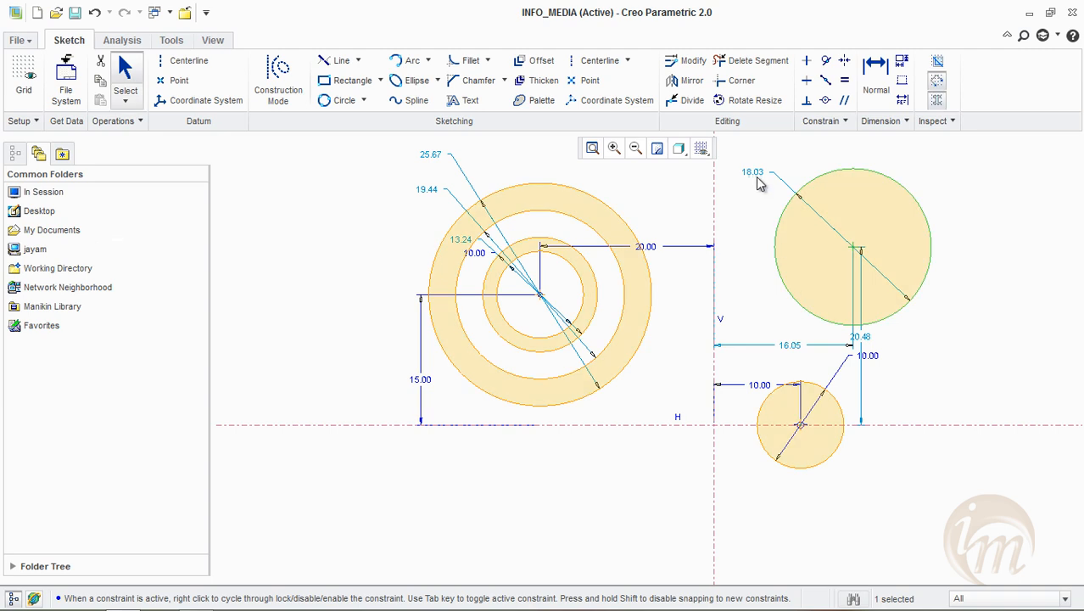
pyautogui.moveTo(760, 172)
pyautogui.mouseDown()
pyautogui.moveTo(889, 153)
pyautogui.moveTo(972, 206)
pyautogui.mouseUp()
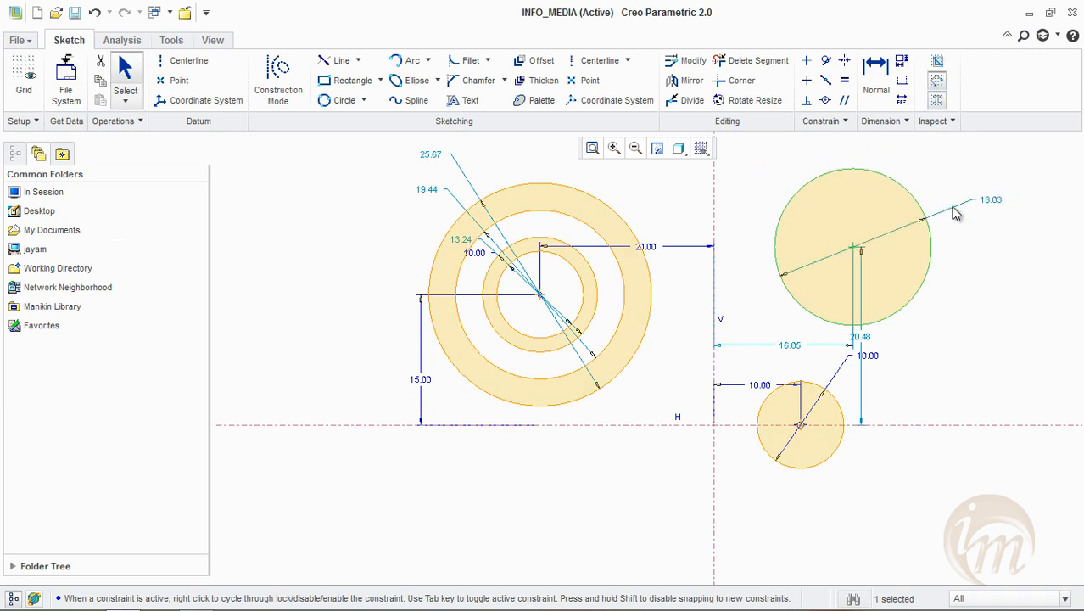
# Draw a 3 Tangent circle touching the outermost concentric circle, the 3 Point circle and the circle on the horizontal centerline
pyautogui.click(364, 100)
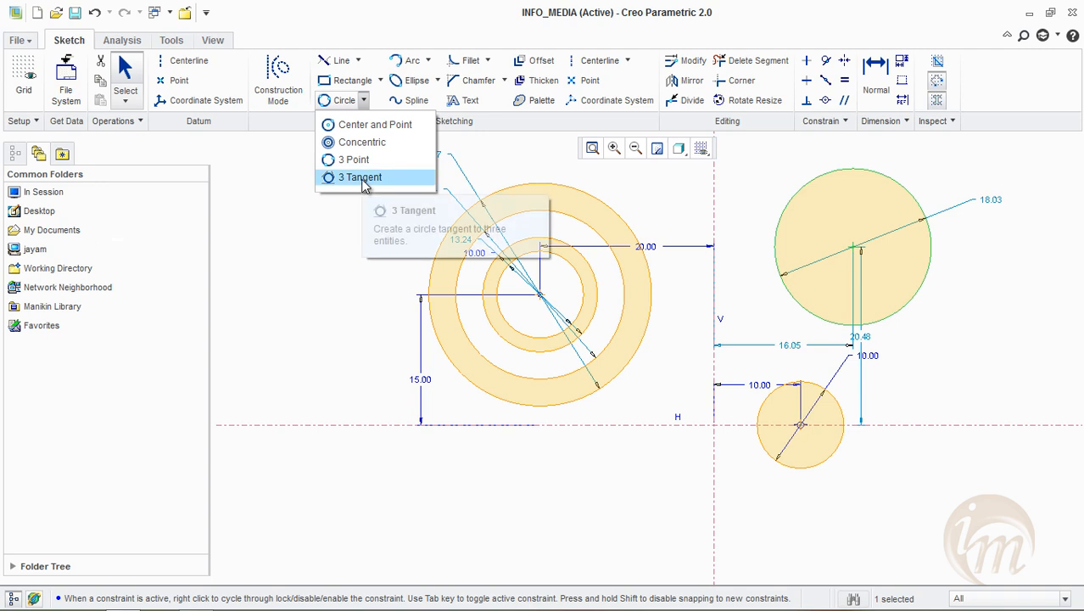
pyautogui.click(363, 180)
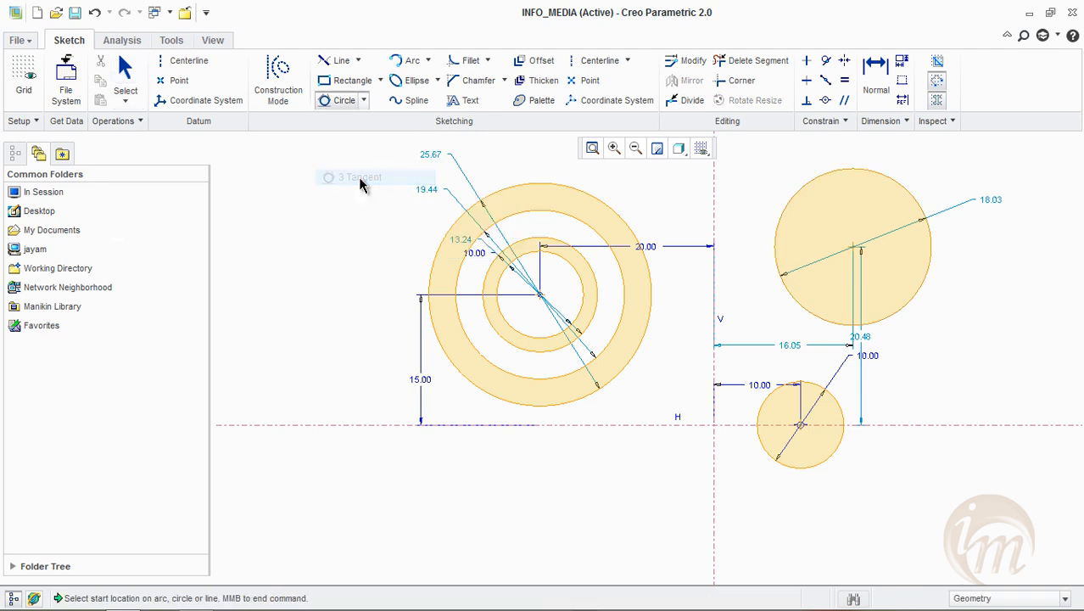
pyautogui.click(590, 399)
pyautogui.click(789, 303)
pyautogui.click(768, 395)
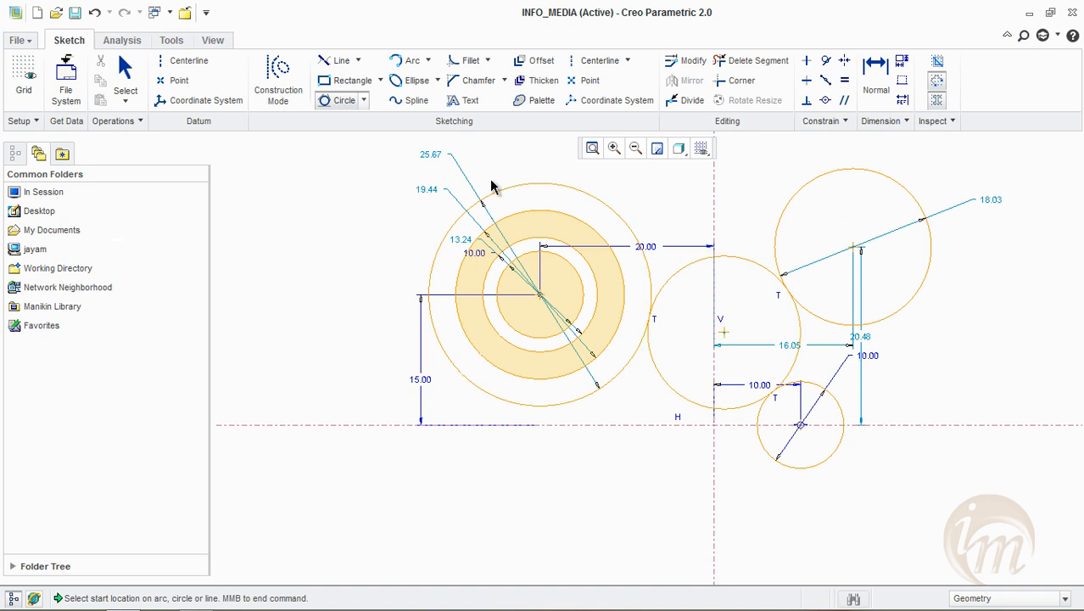
pyautogui.click(365, 102)
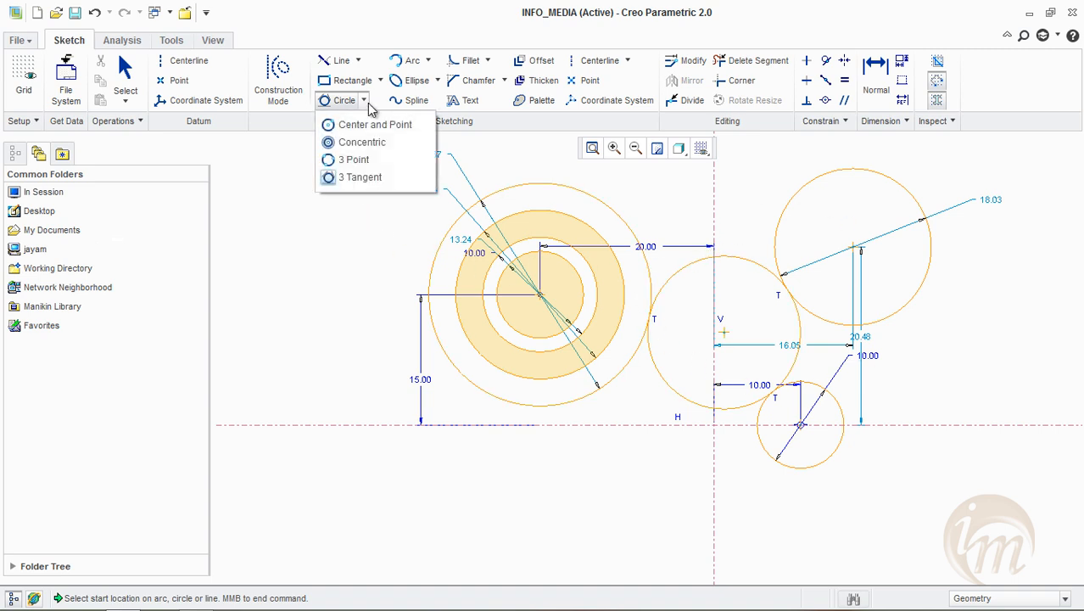
pyautogui.click(330, 284)
pyautogui.middleClick(342, 264)
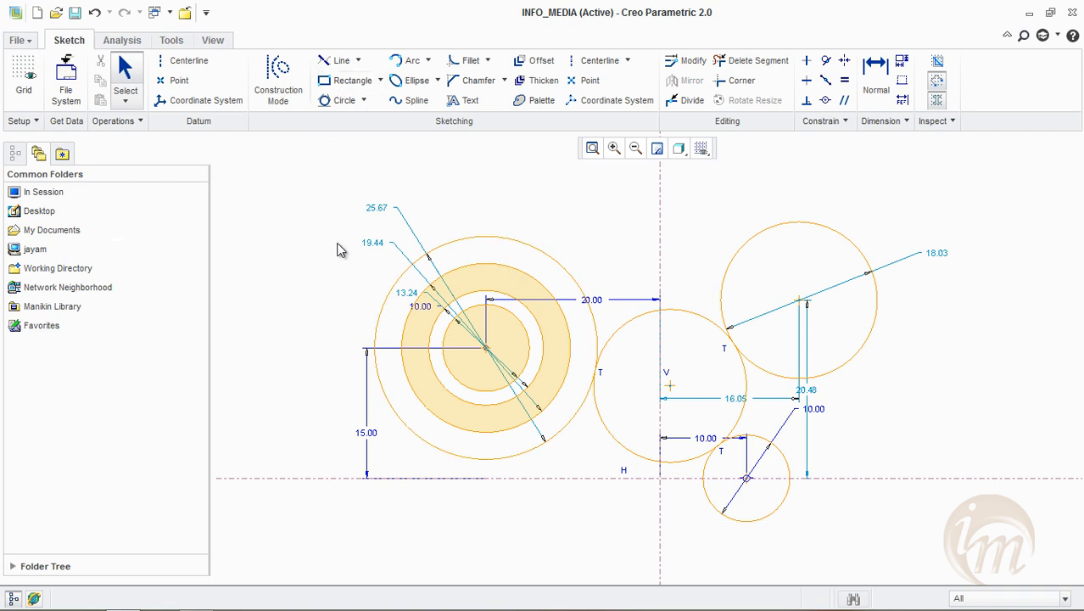
# Delete all circles, centerlines and dimensions from the sketch
pyautogui.moveTo(299, 181)
pyautogui.mouseDown()
pyautogui.moveTo(358, 338)
pyautogui.moveTo(697, 581)
pyautogui.moveTo(934, 581)
pyautogui.moveTo(924, 577)
pyautogui.mouseUp()
pyautogui.press('Delete')
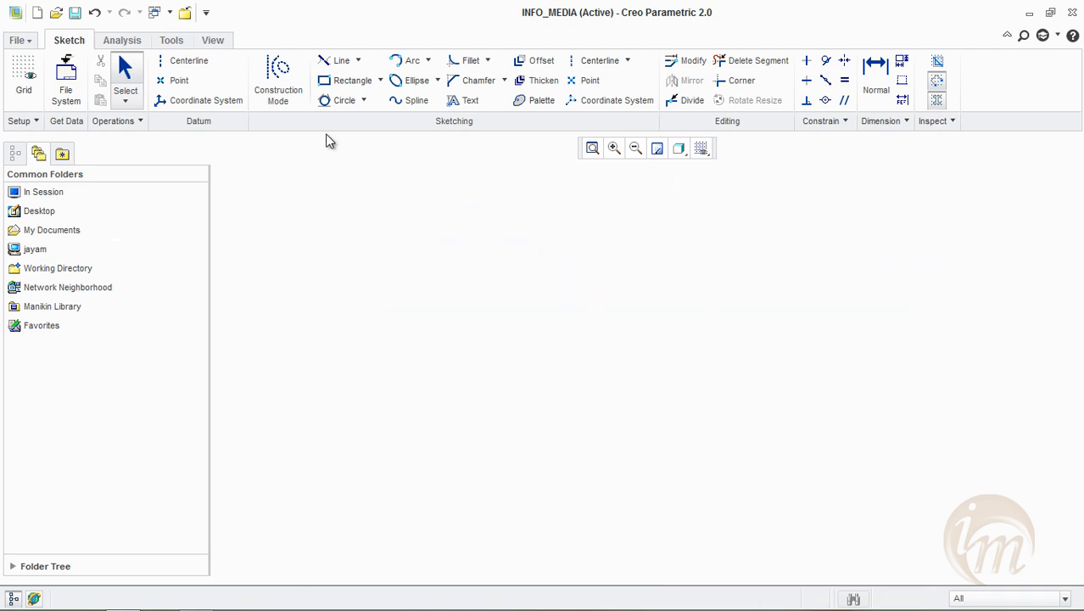
pyautogui.click(381, 80)
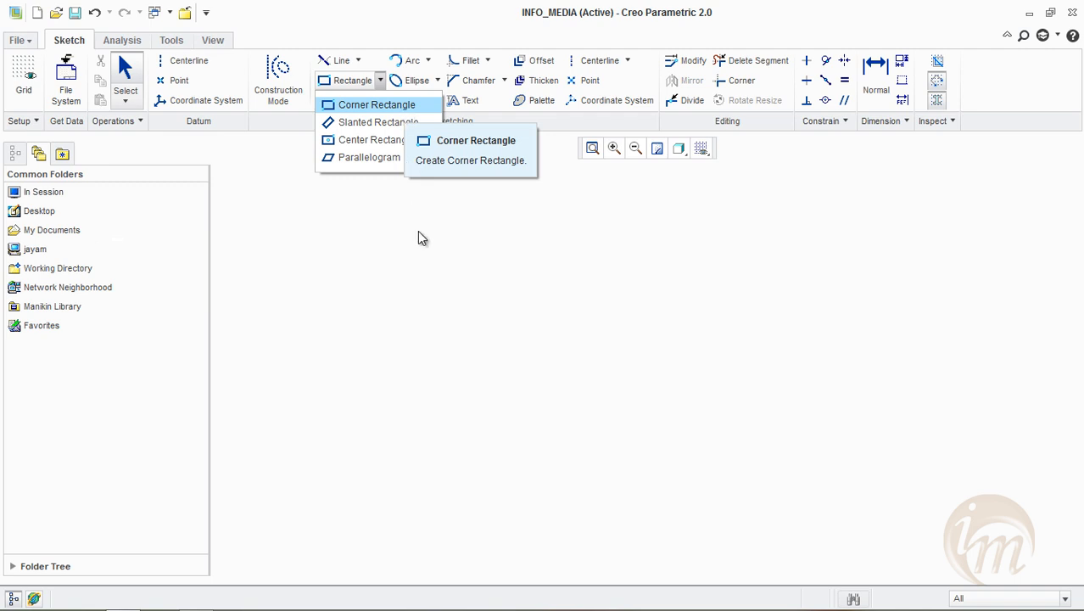
pyautogui.click(434, 279)
# Draw a vertical and a horizontal centerline crossing near the middle of the empty sketch
pyautogui.click(596, 60)
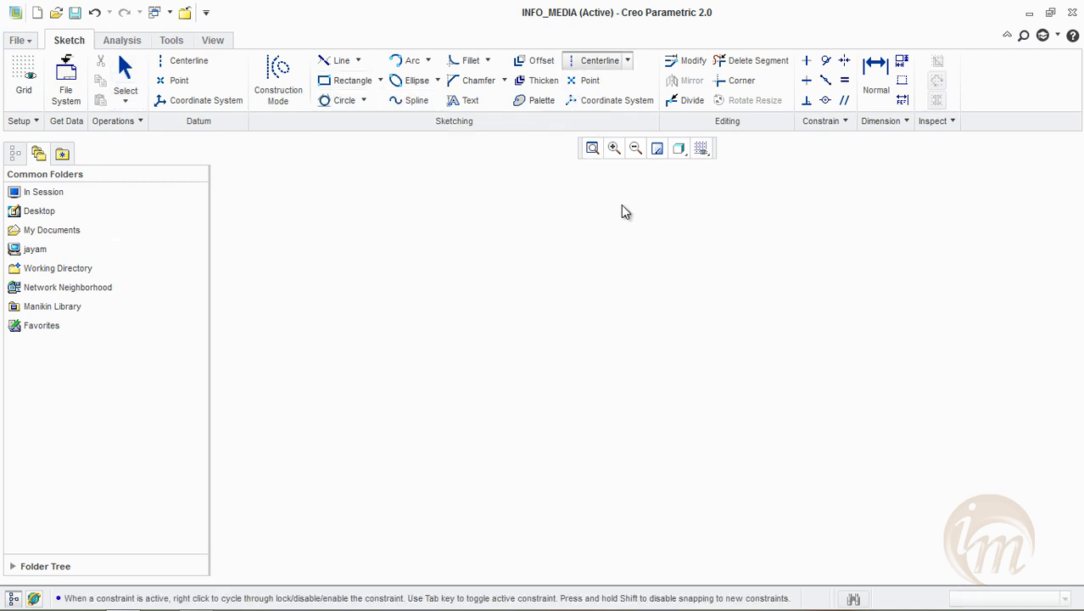
pyautogui.click(619, 433)
pyautogui.click(374, 356)
pyautogui.click(688, 354)
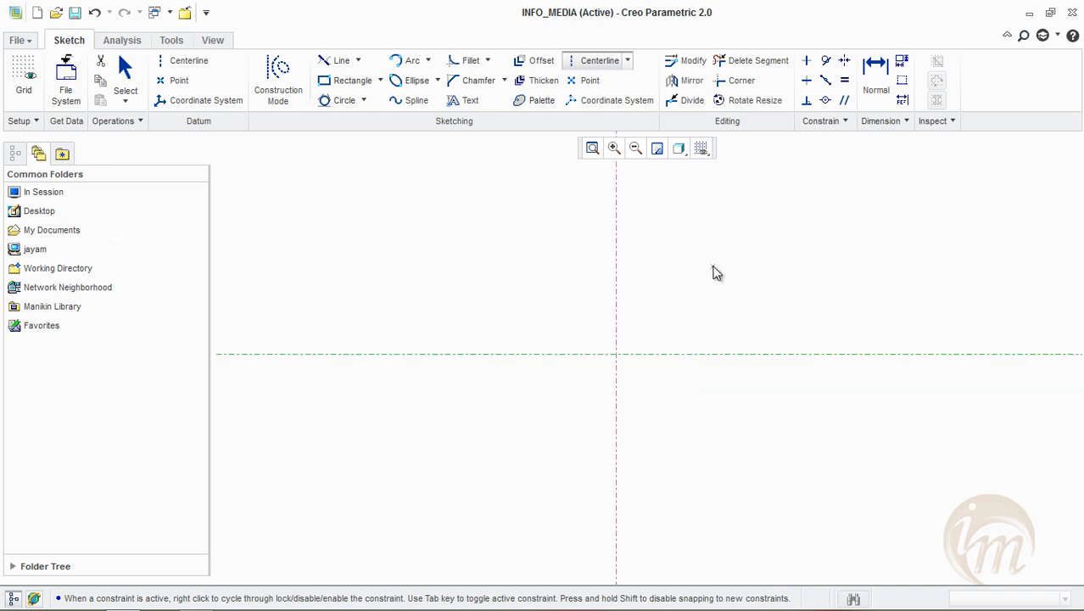
pyautogui.middleClick(712, 272)
# Draw a Corner Rectangle about 30.8 wide and 23.5 high enclosing the intersection of the centerlines
pyautogui.click(380, 81)
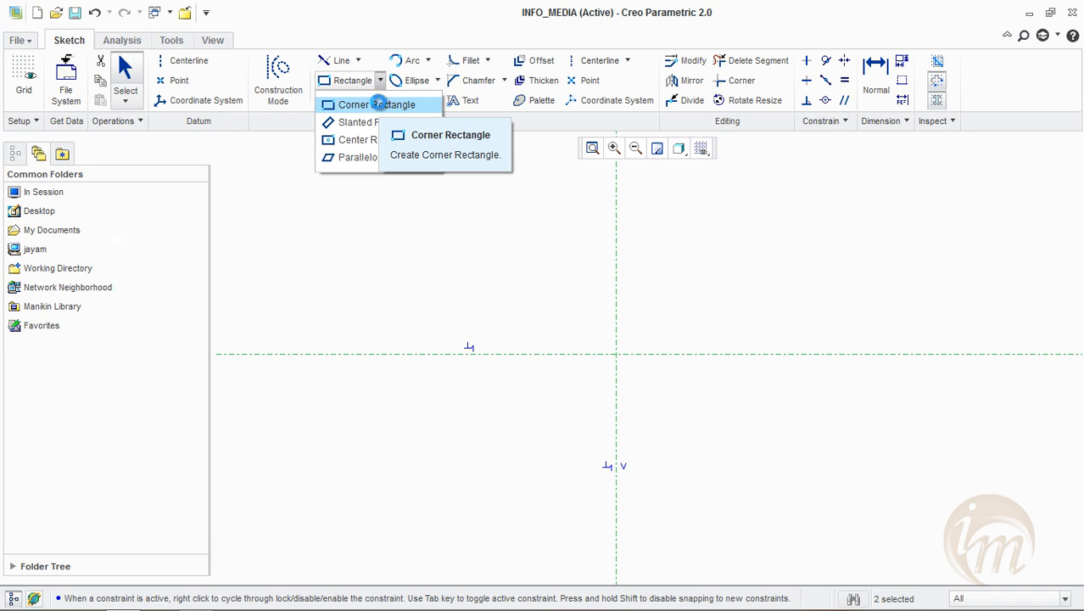
pyautogui.click(378, 105)
pyautogui.click(446, 228)
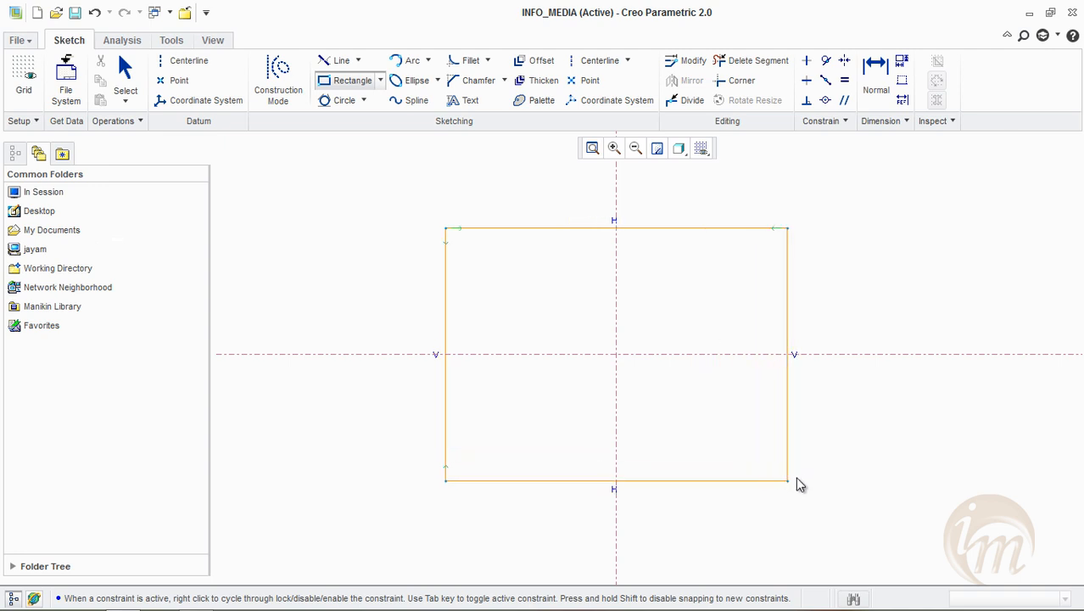
pyautogui.click(713, 433)
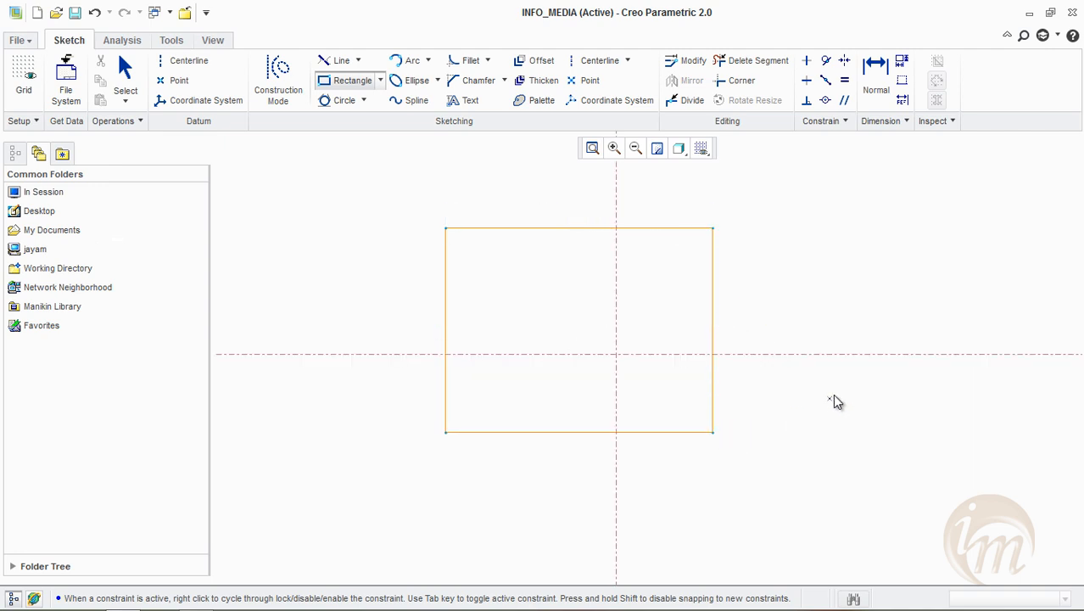
pyautogui.middleClick(763, 229)
# Move the rectangle's horizontal dimensions above its top edge and its vertical dimensions farther out from its right edge
pyautogui.moveTo(557, 208); pyautogui.dragTo(554, 187)
pyautogui.moveTo(730, 308); pyautogui.dragTo(766, 308)
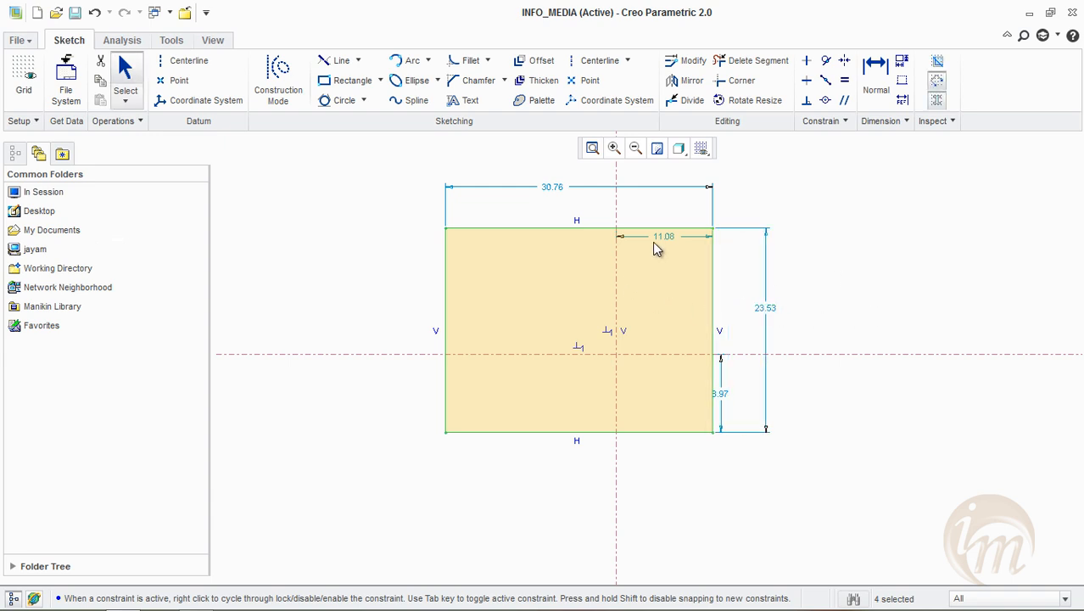
pyautogui.moveTo(667, 240); pyautogui.dragTo(668, 206)
pyautogui.moveTo(721, 399); pyautogui.dragTo(744, 399)
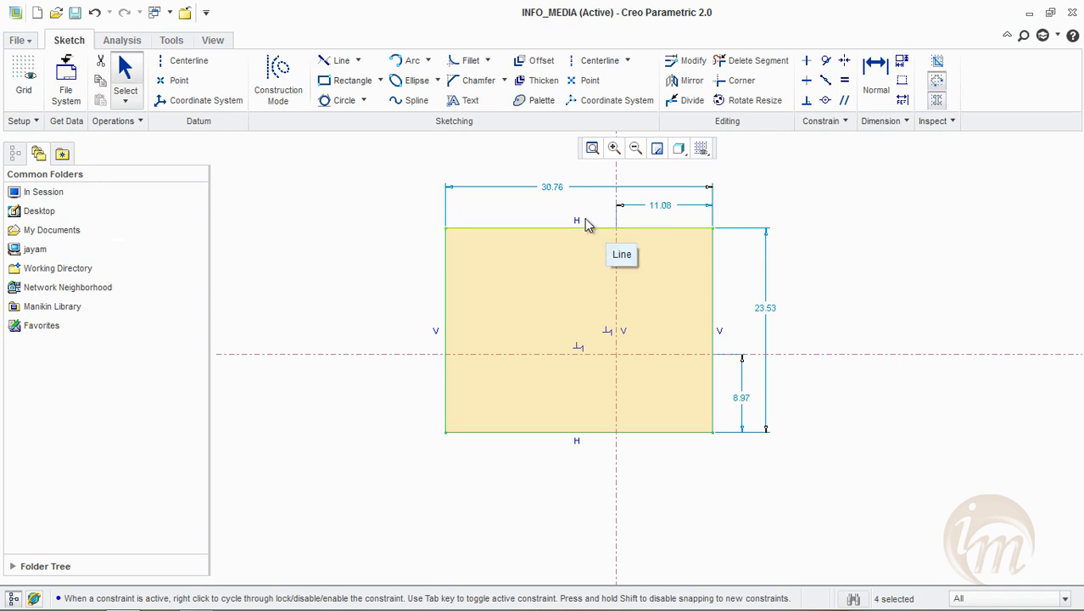
# Set both the width and the height of the rectangle to 30
pyautogui.doubleClick(652, 193)
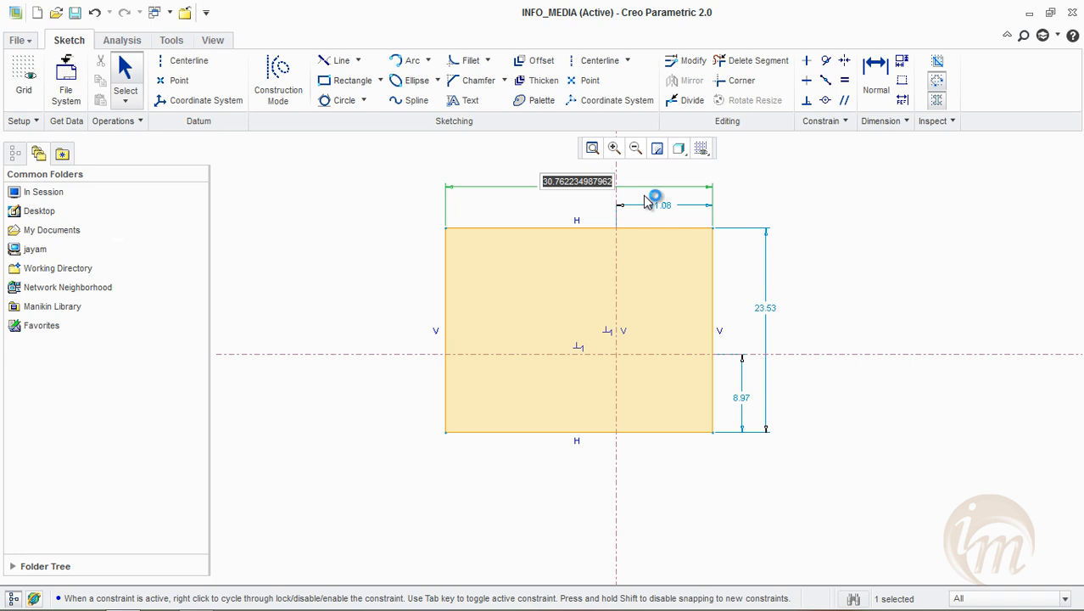
pyautogui.write('30')
pyautogui.press('Return')
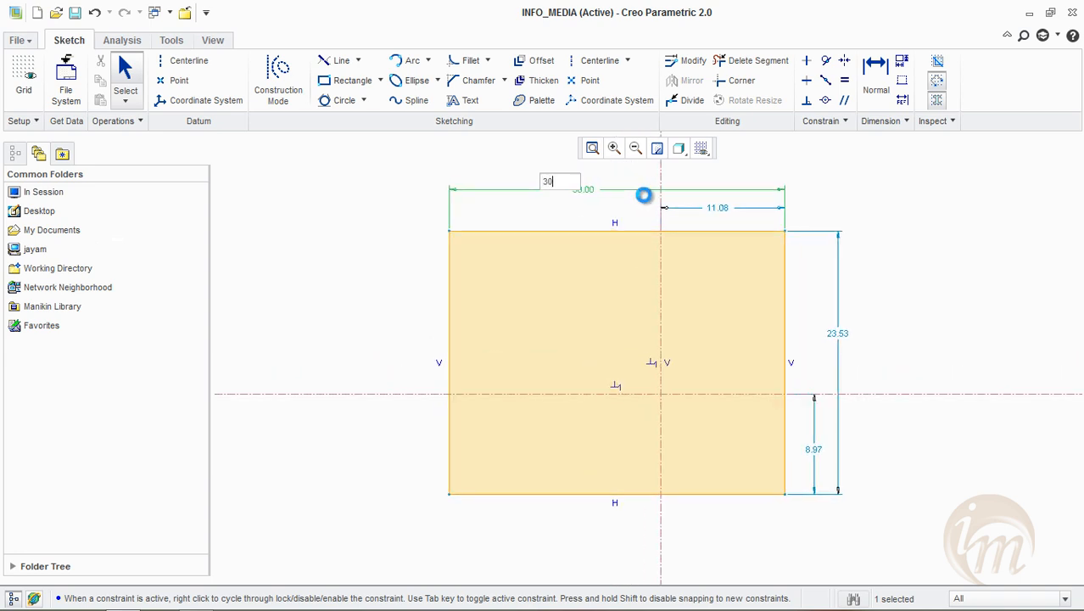
pyautogui.doubleClick(860, 341)
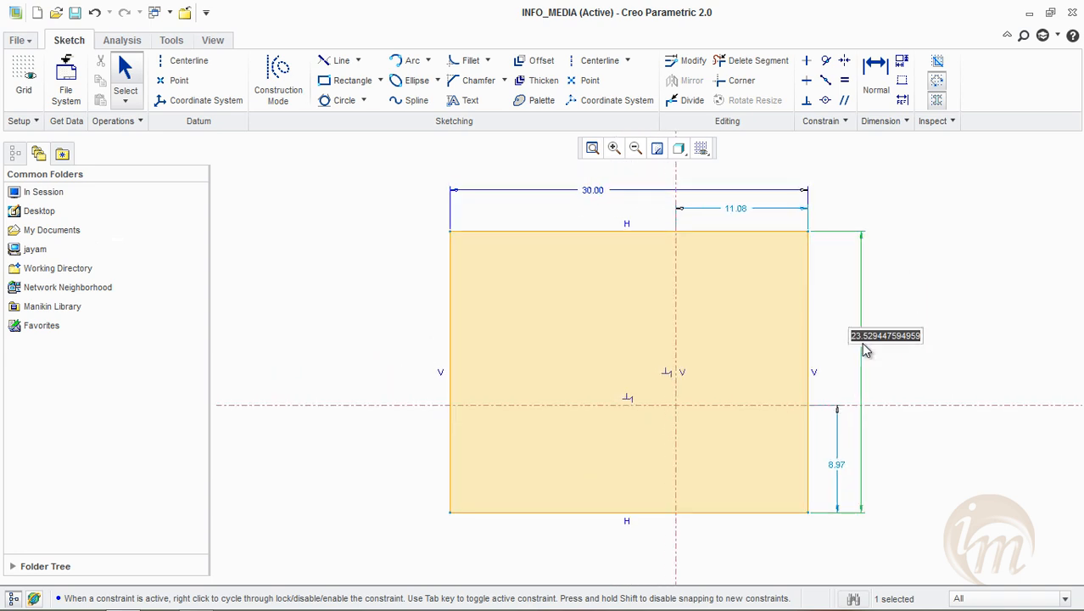
pyautogui.write('30')
pyautogui.press('Return')
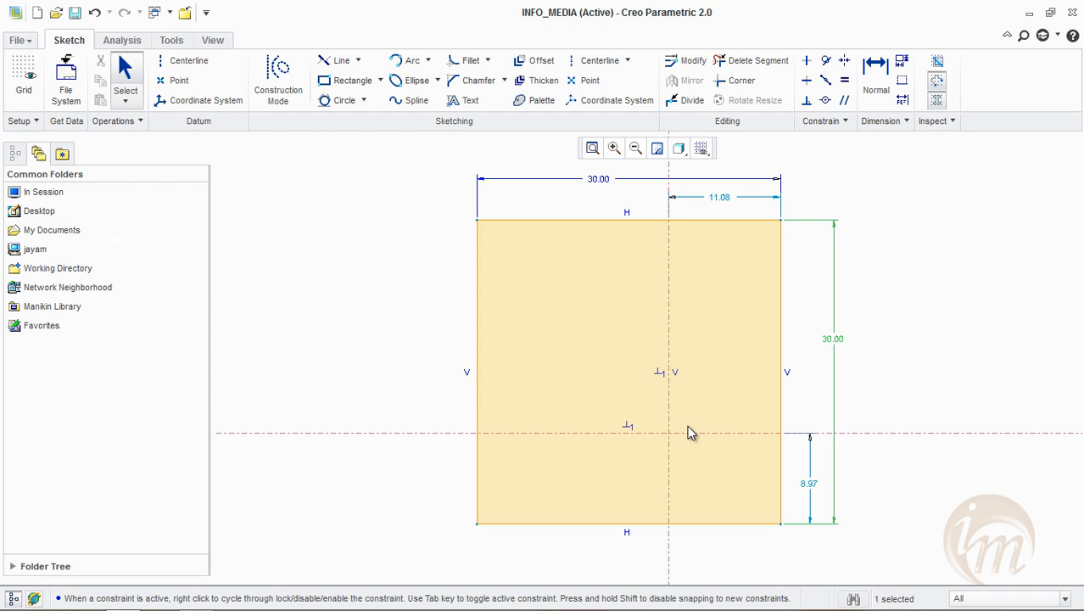
# Set the distances from the vertical centerline to the rectangle's right edge and from the horizontal centerline to its bottom edge to 15
pyautogui.doubleClick(716, 199)
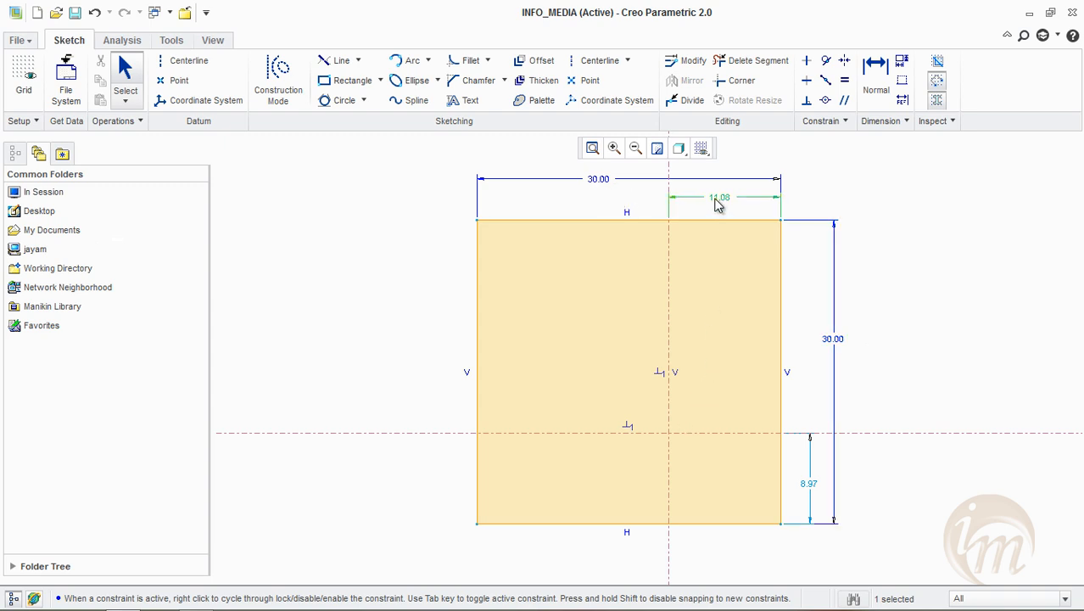
pyautogui.write('15')
pyautogui.press('Return')
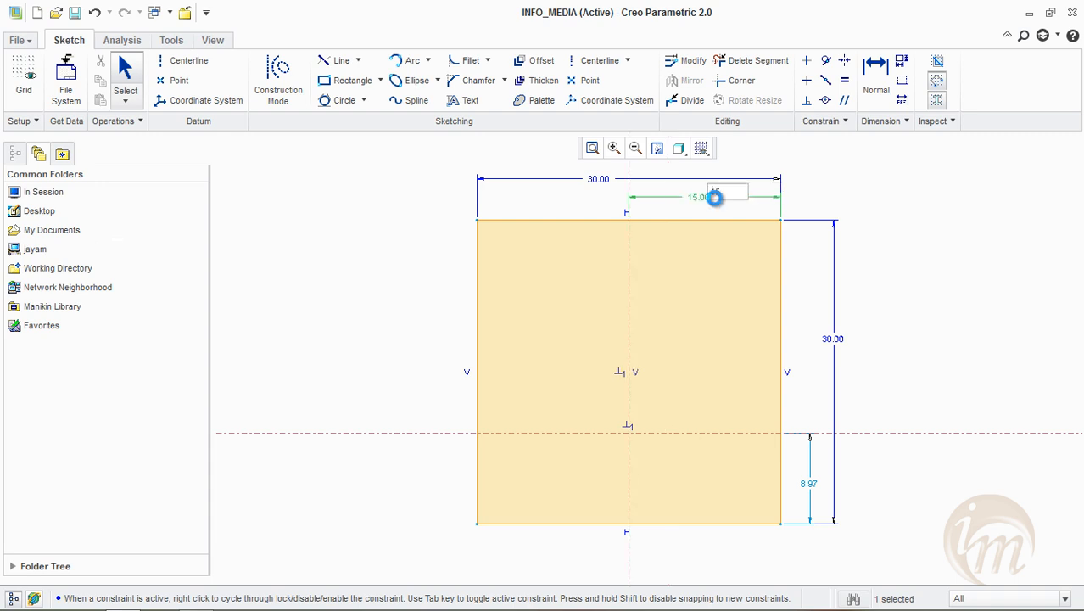
pyautogui.doubleClick(810, 491)
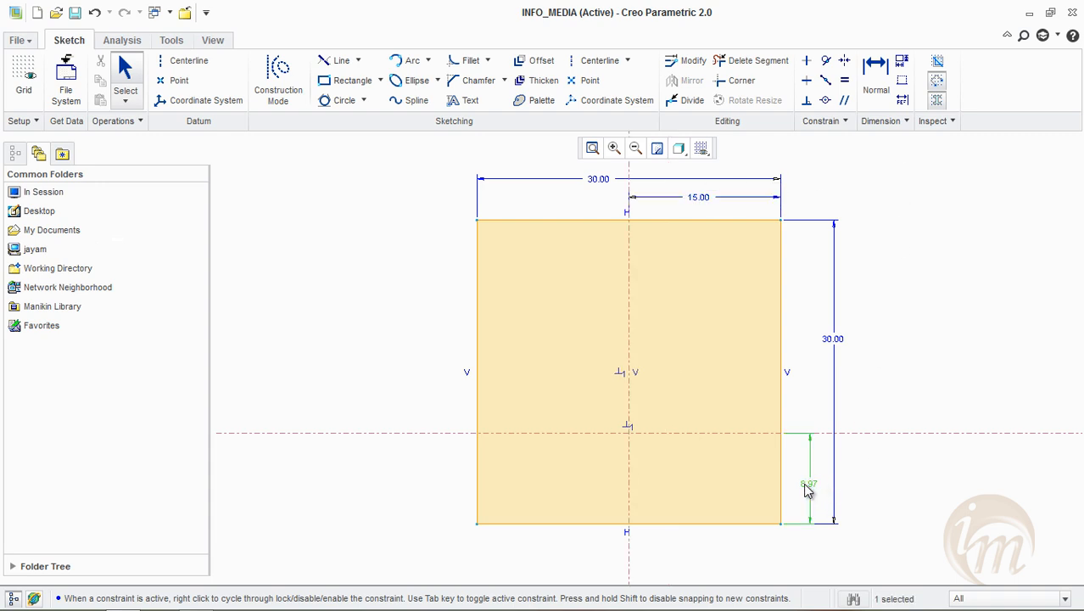
pyautogui.write('15')
pyautogui.press('Return')
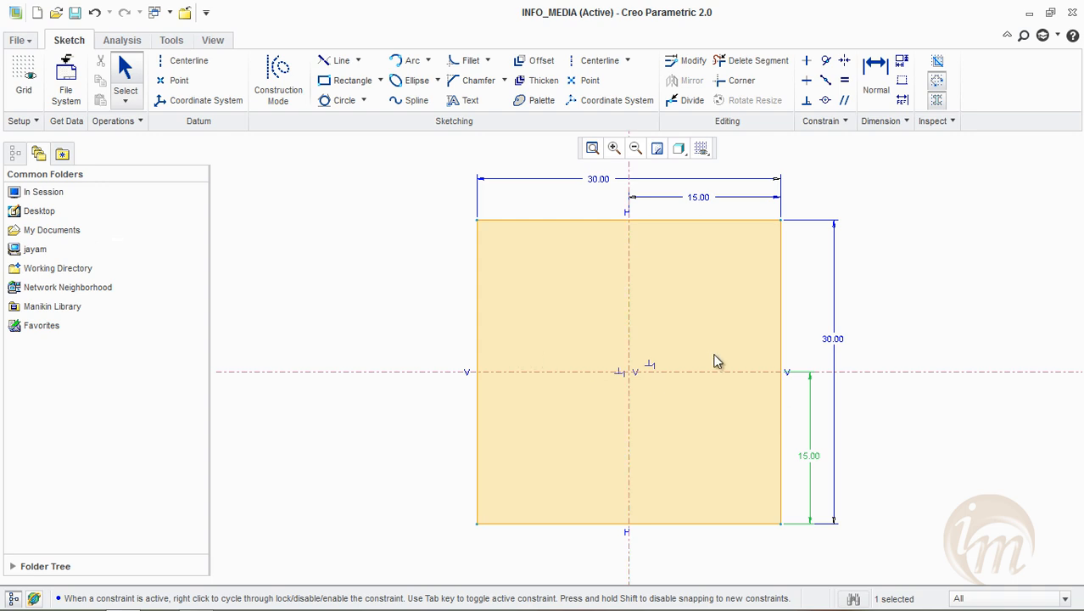
pyautogui.moveTo(714, 354); pyautogui.dragTo(728, 355, button='middle')
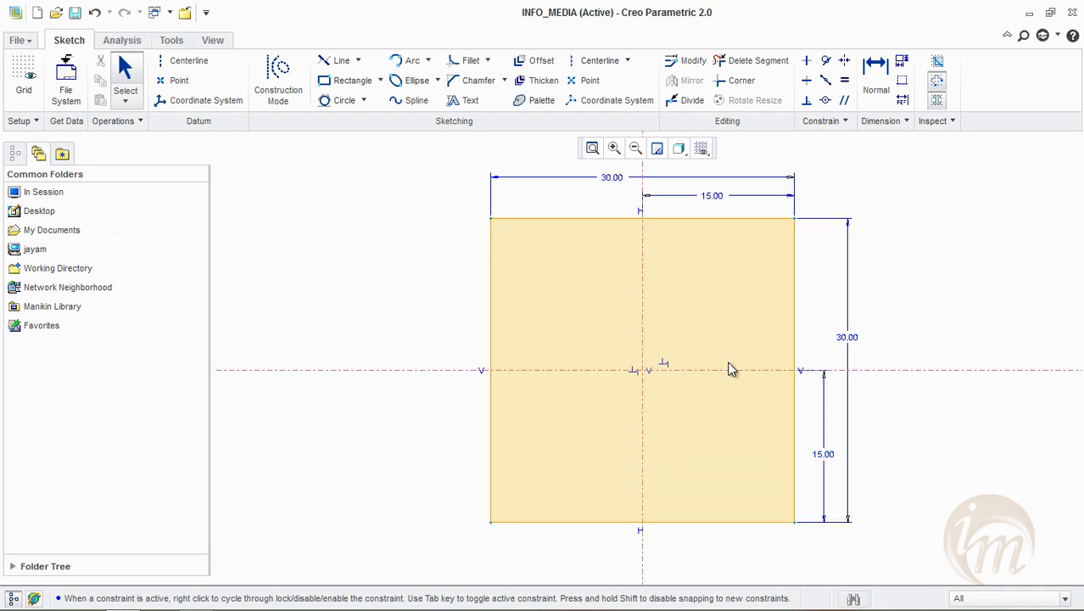
# Draw a Slanted Rectangle about 28.2 long, tilted about 23 degrees, to the right of the square across the horizontal centerline
pyautogui.click(380, 80)
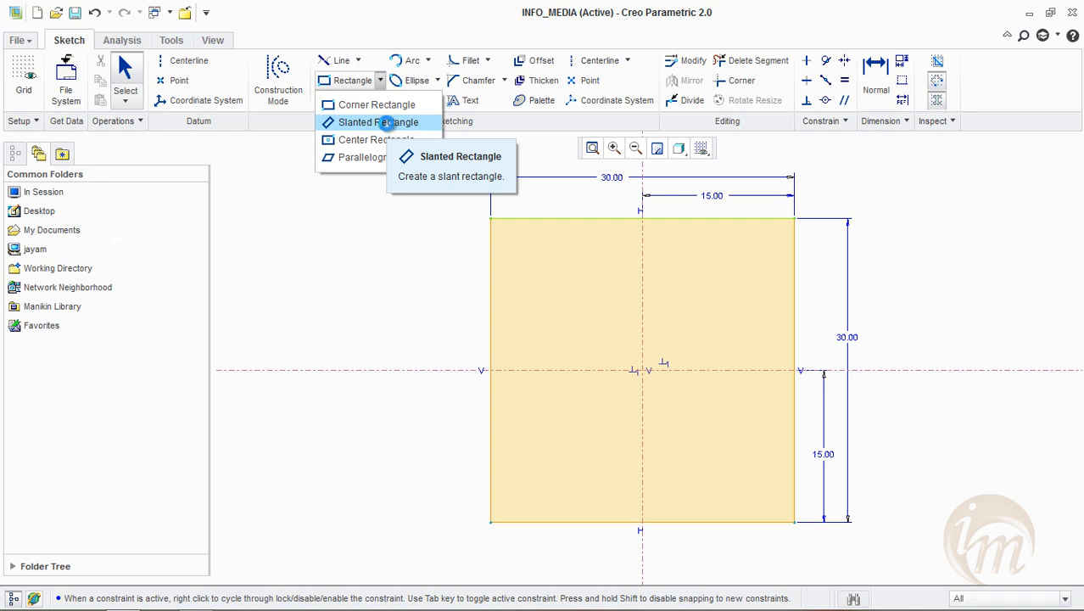
pyautogui.click(388, 124)
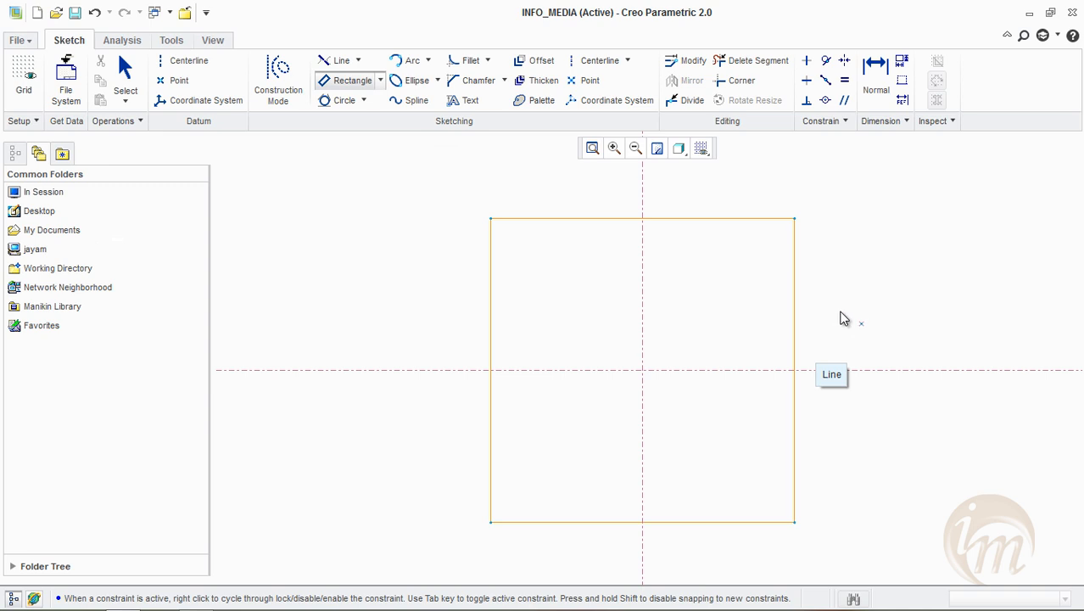
pyautogui.click(842, 259)
pyautogui.click(908, 405)
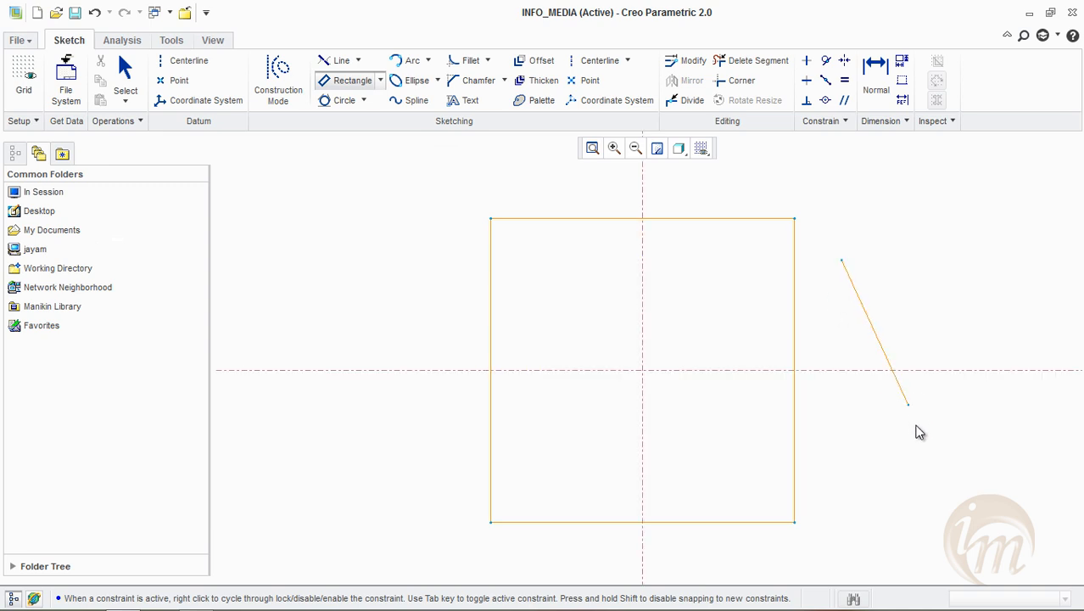
pyautogui.click(922, 451)
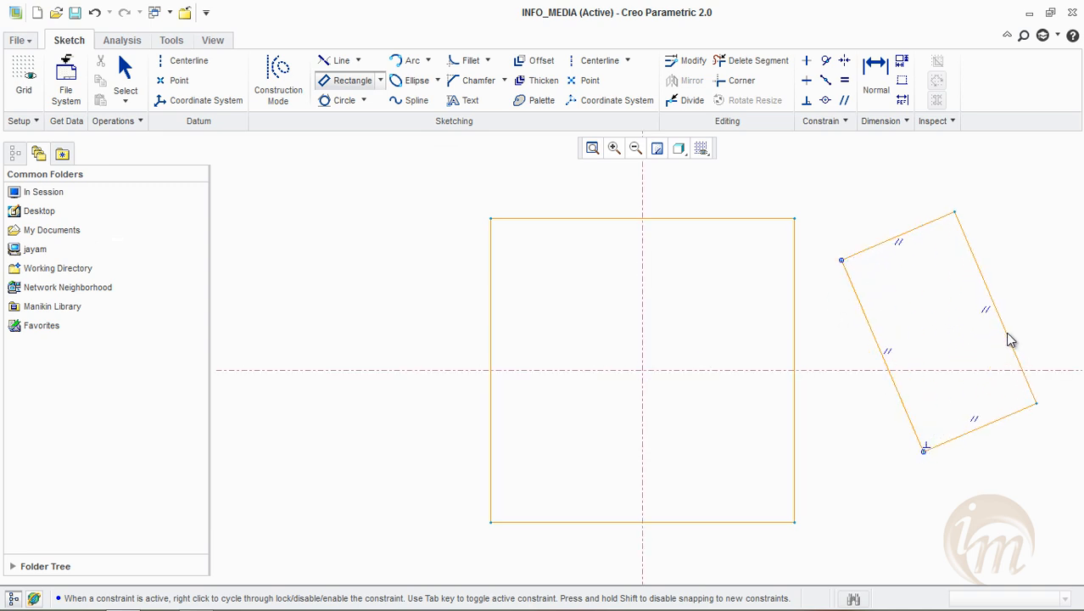
pyautogui.moveTo(1005, 334); pyautogui.dragTo(771, 424, button='middle')
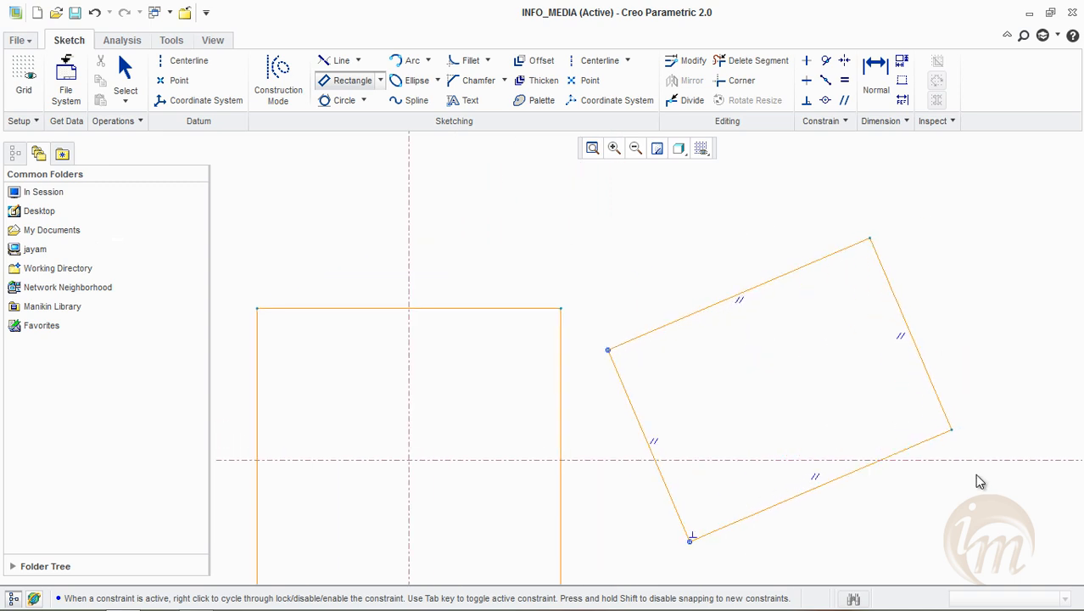
pyautogui.click(885, 340)
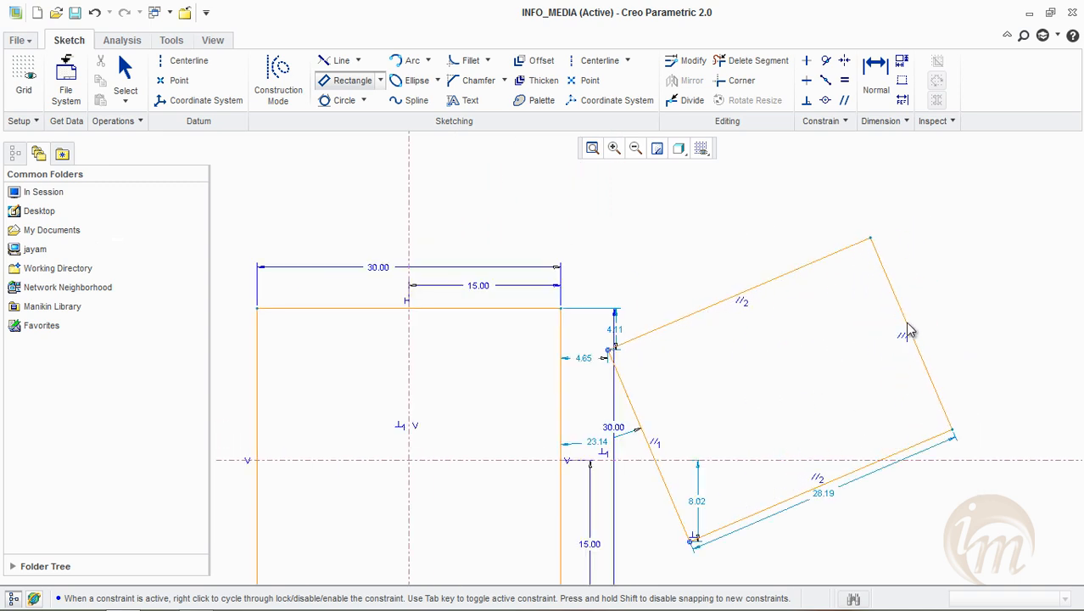
pyautogui.middleClick(829, 301)
pyautogui.middleClick(829, 301)
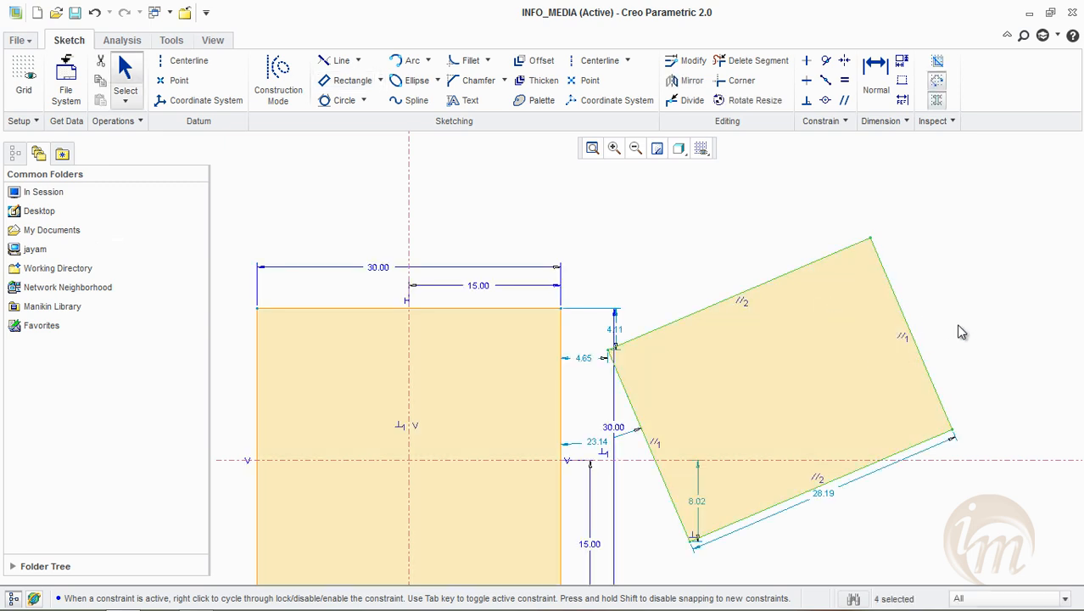
# Set the angle between the slanted rectangle and the square's right edge to 30 degrees and move its length dimension farther out
pyautogui.keyDown('shift'); pyautogui.moveTo(957, 325); pyautogui.dragTo(947, 263, button='middle'); pyautogui.keyUp('shift')
pyautogui.doubleClick(586, 357)
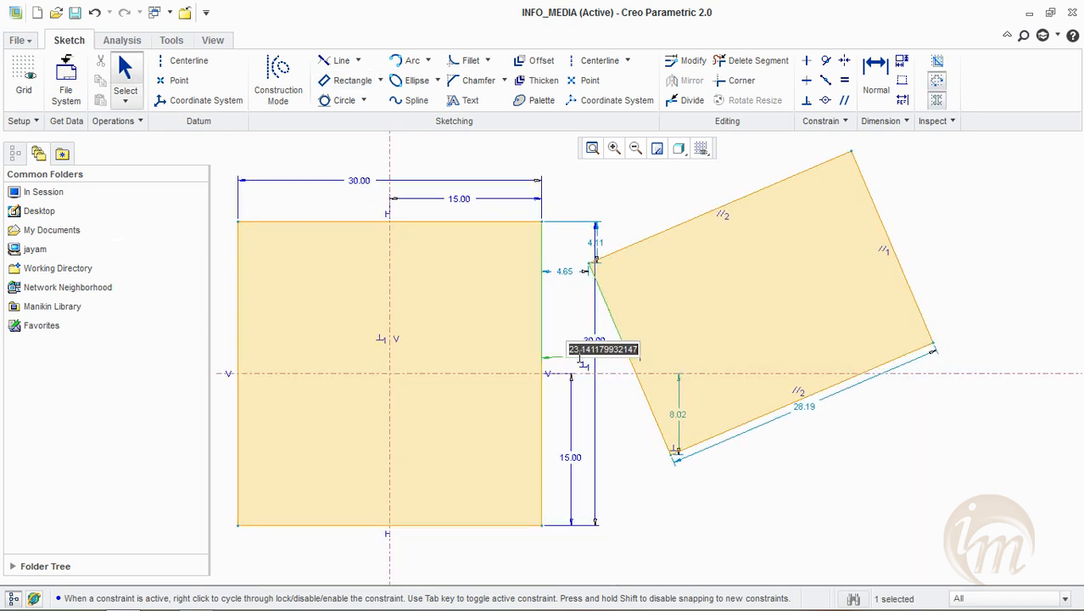
pyautogui.write('30')
pyautogui.press('Return')
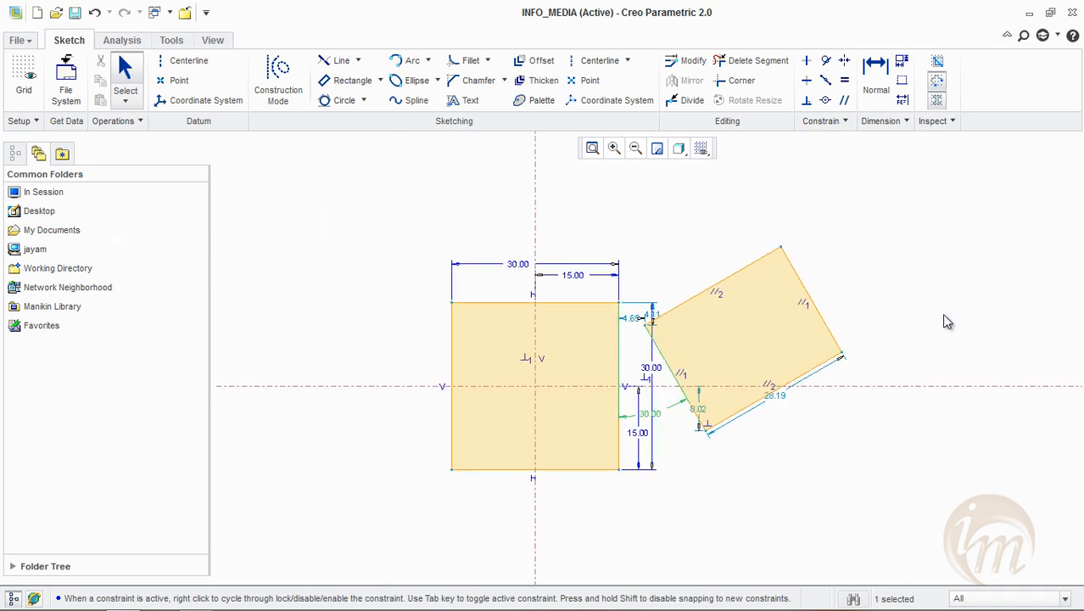
pyautogui.moveTo(789, 399); pyautogui.dragTo(809, 411)
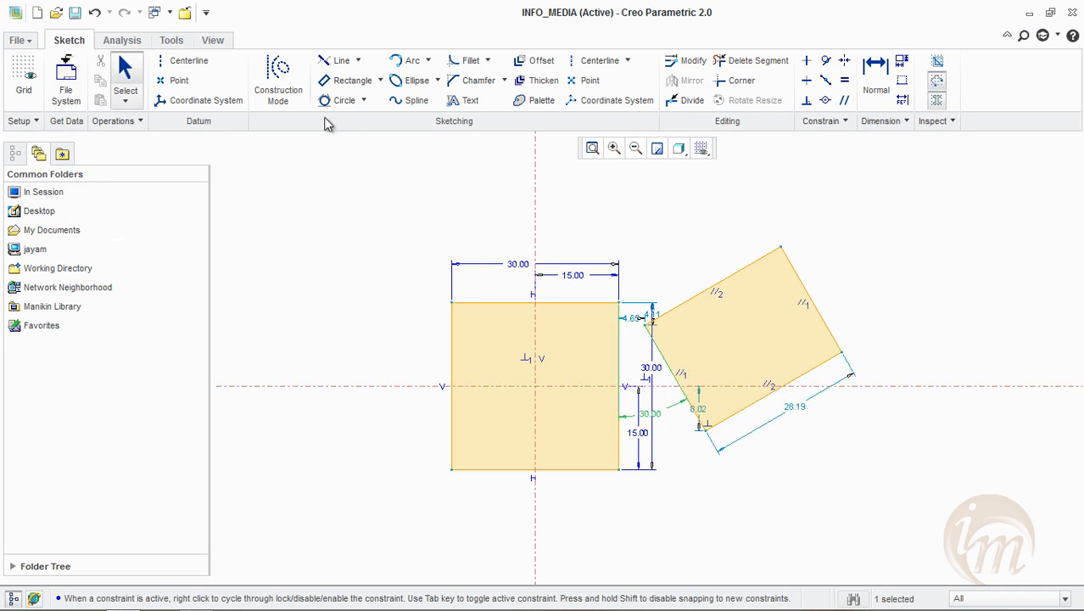
pyautogui.hotkey('ctrl', 'd')
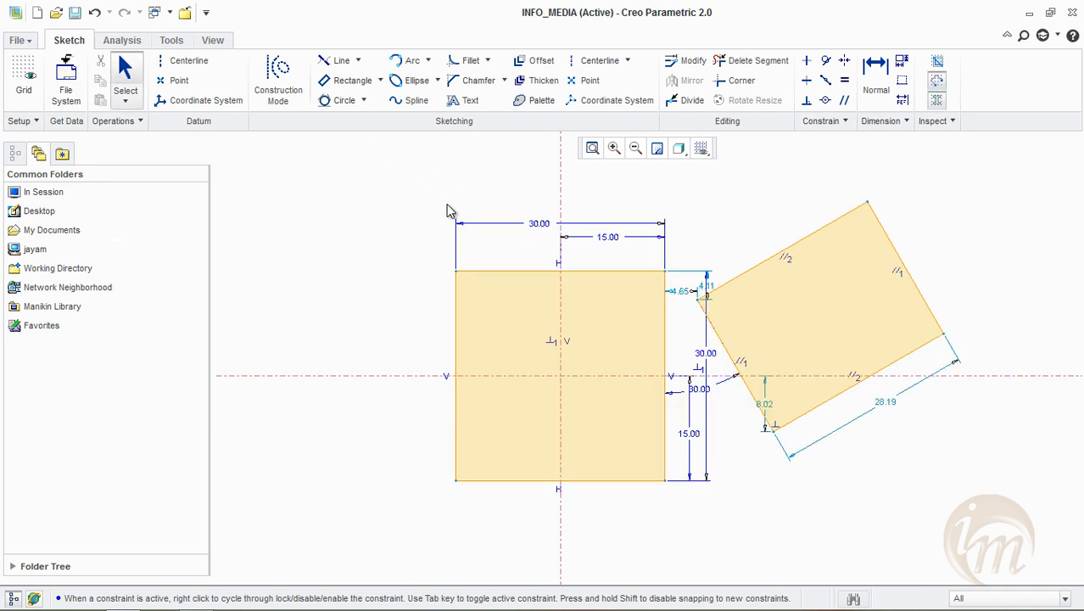
# Delete both rectangles and the centerlines from the sketch
pyautogui.click(380, 80)
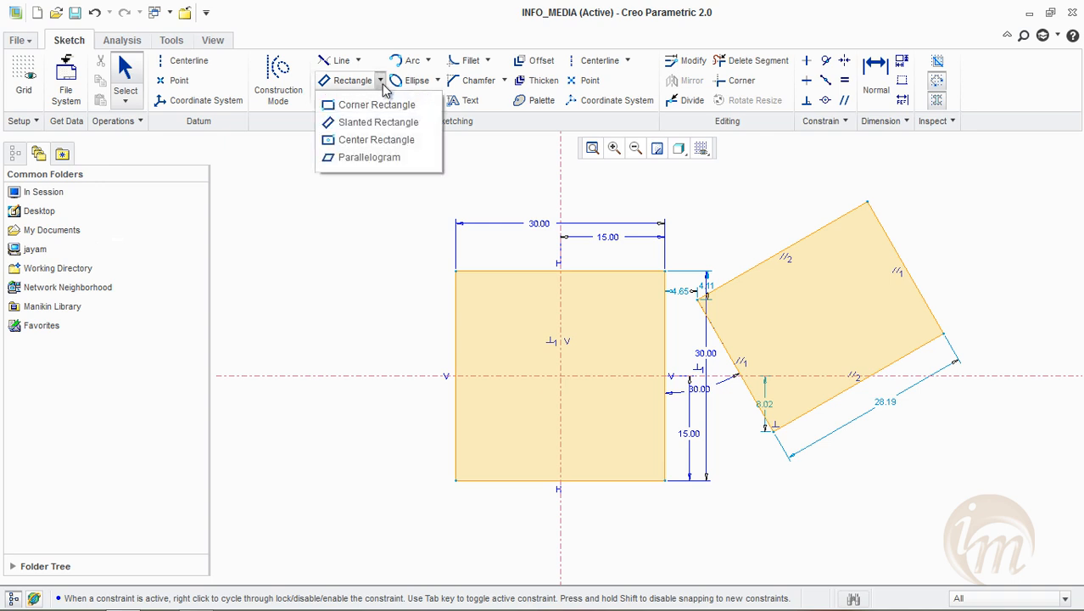
pyautogui.click(392, 141)
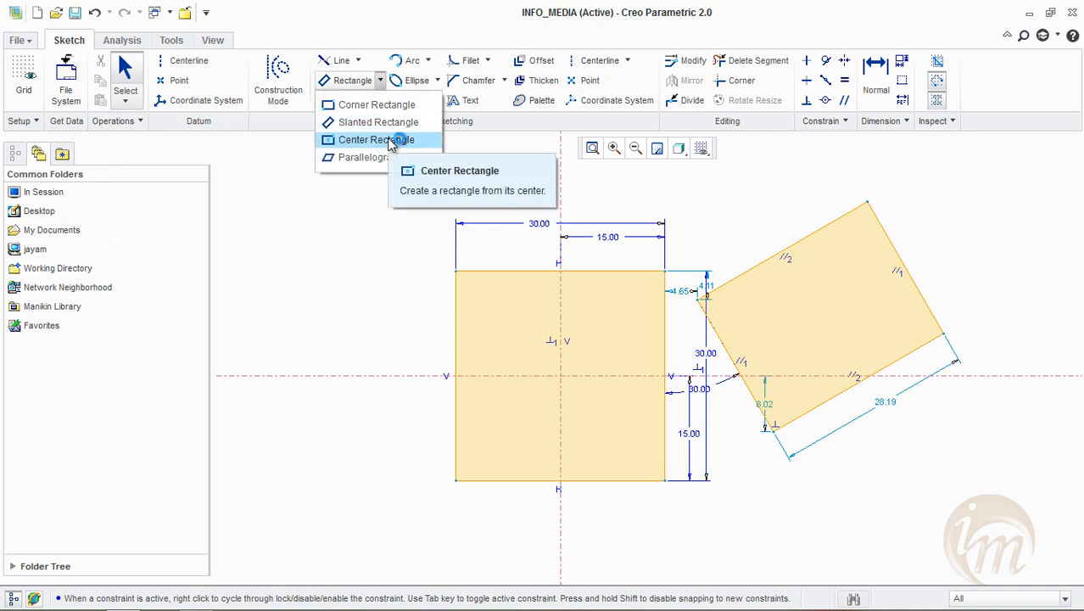
pyautogui.moveTo(350, 180); pyautogui.dragTo(778, 492)
pyautogui.press('Delete')
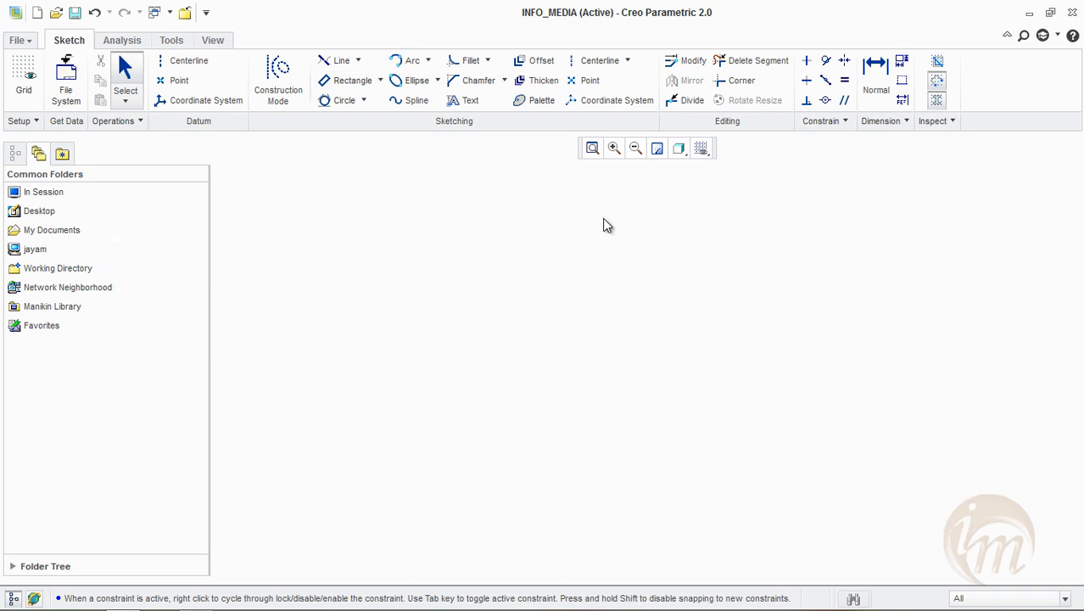
# Draw a vertical and a horizontal centerline crossing in the empty sketch
pyautogui.click(582, 67)
pyautogui.click(575, 214)
pyautogui.click(577, 473)
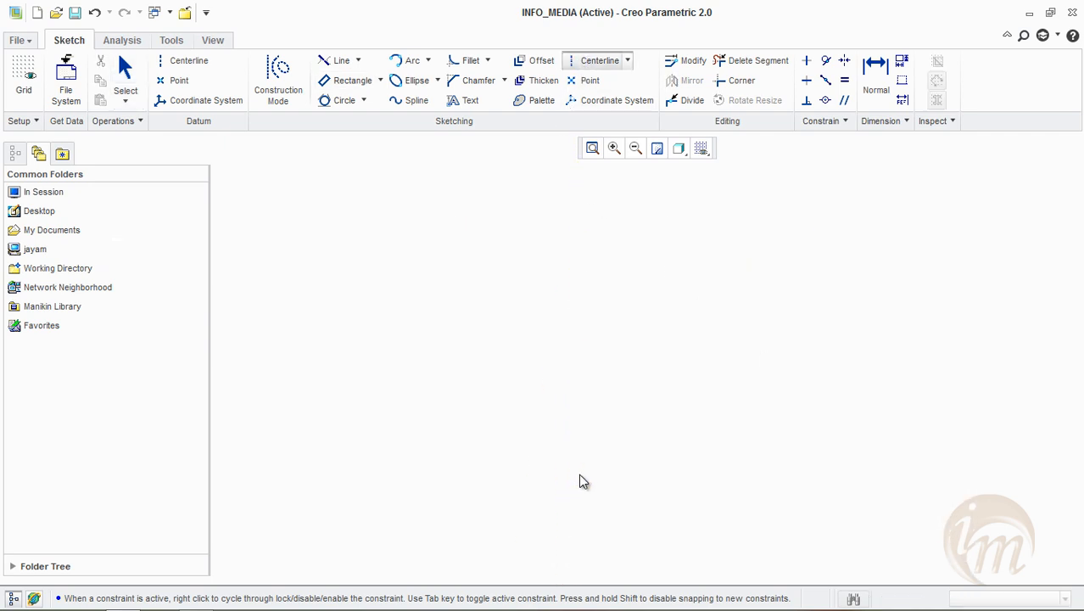
pyautogui.click(315, 337)
pyautogui.click(665, 333)
pyautogui.moveTo(635, 295); pyautogui.dragTo(740, 330, button='middle')
pyautogui.middleClick(499, 258)
# Draw a Center Rectangle about 40.8 wide and 34 high, centred on the intersection of the centerlines
pyautogui.click(381, 81)
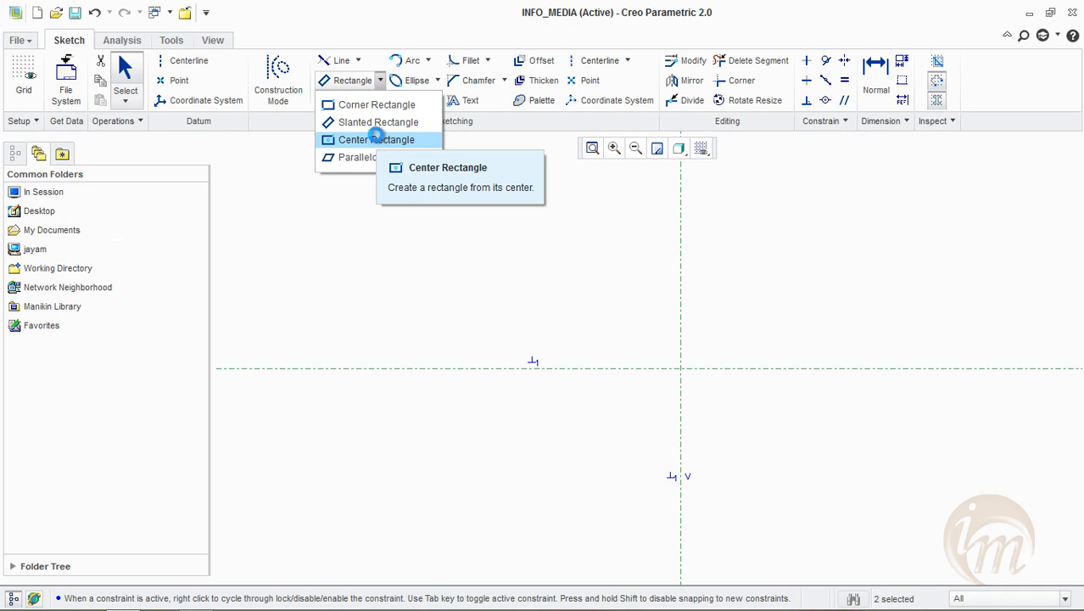
pyautogui.click(380, 140)
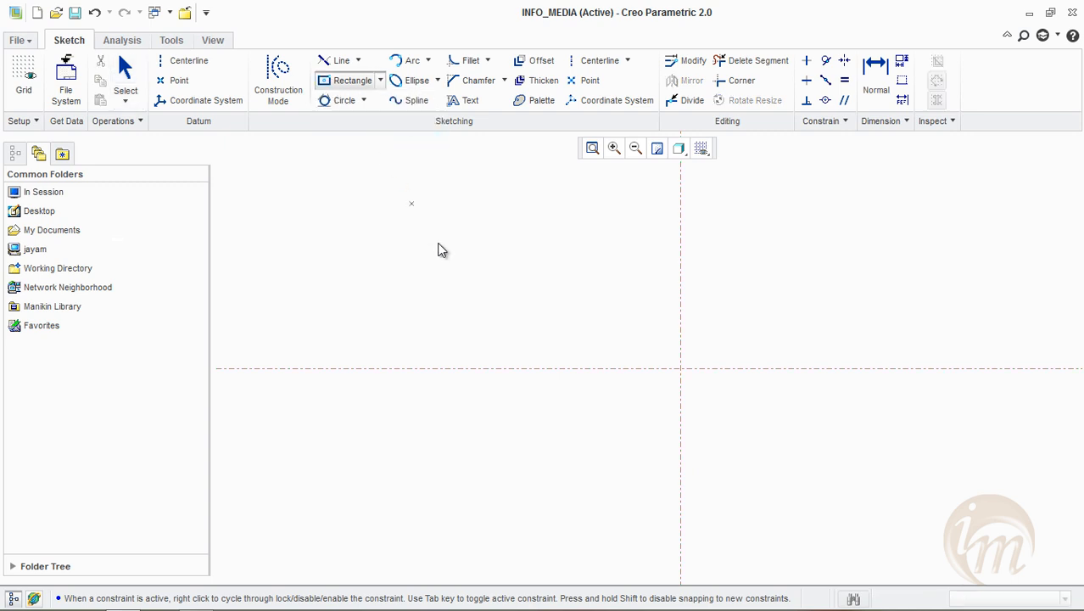
pyautogui.click(680, 368)
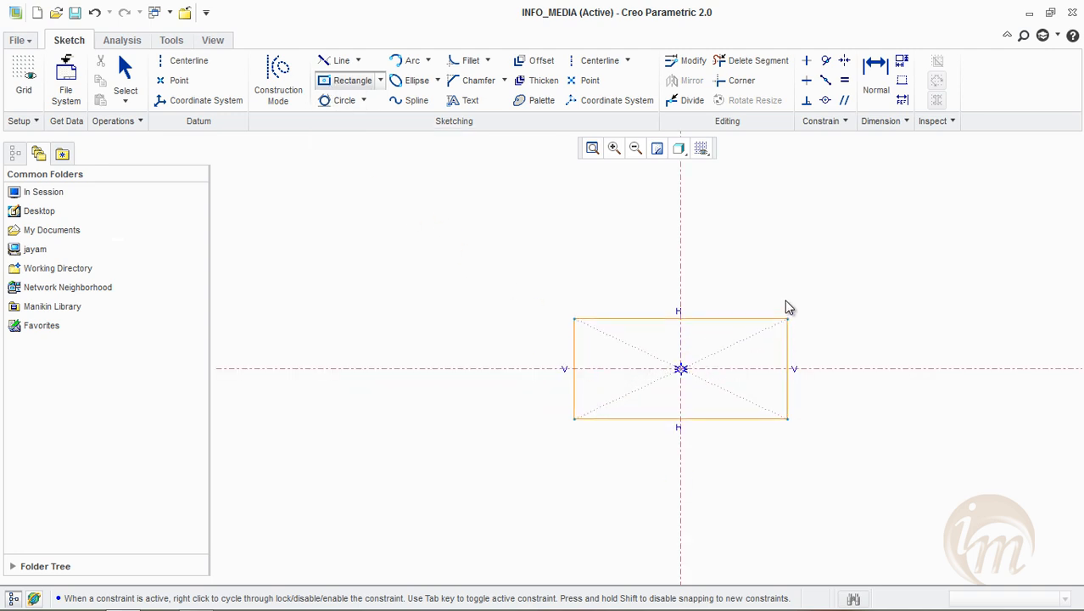
pyautogui.click(795, 407)
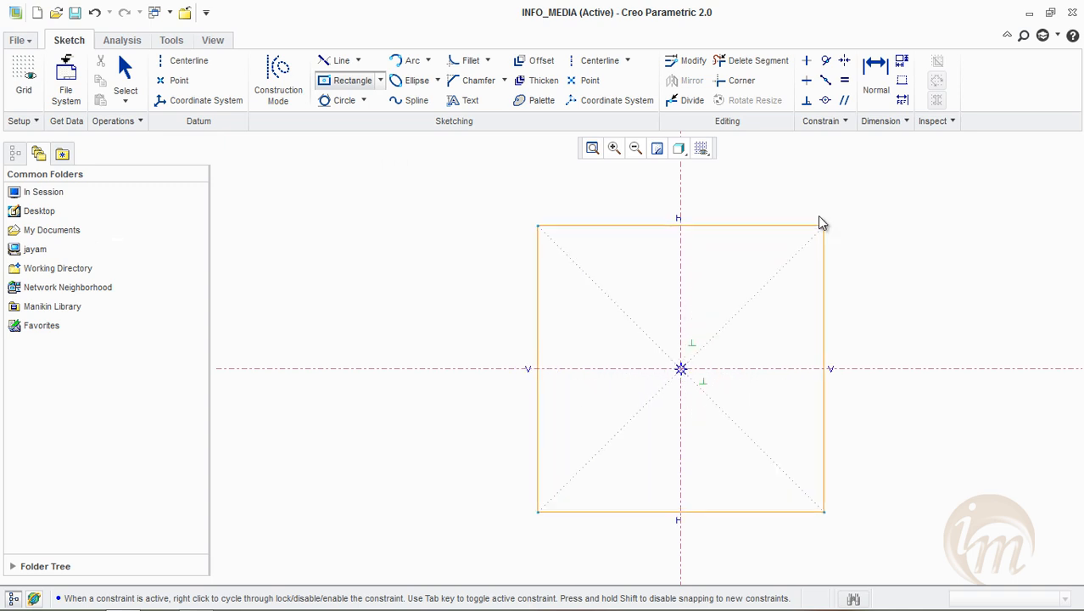
pyautogui.click(823, 252)
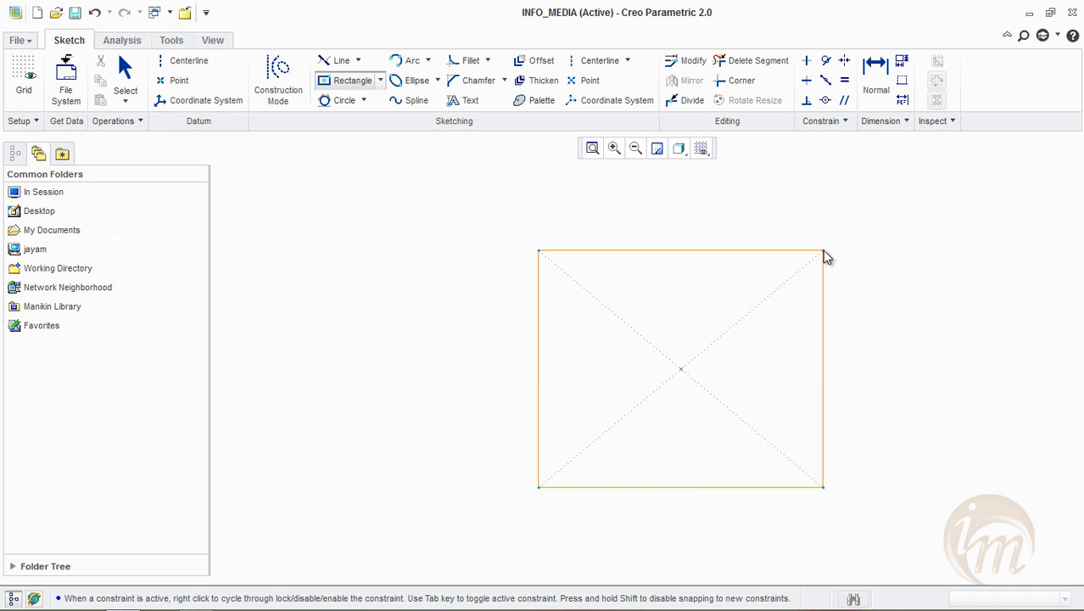
pyautogui.middleClick(939, 291)
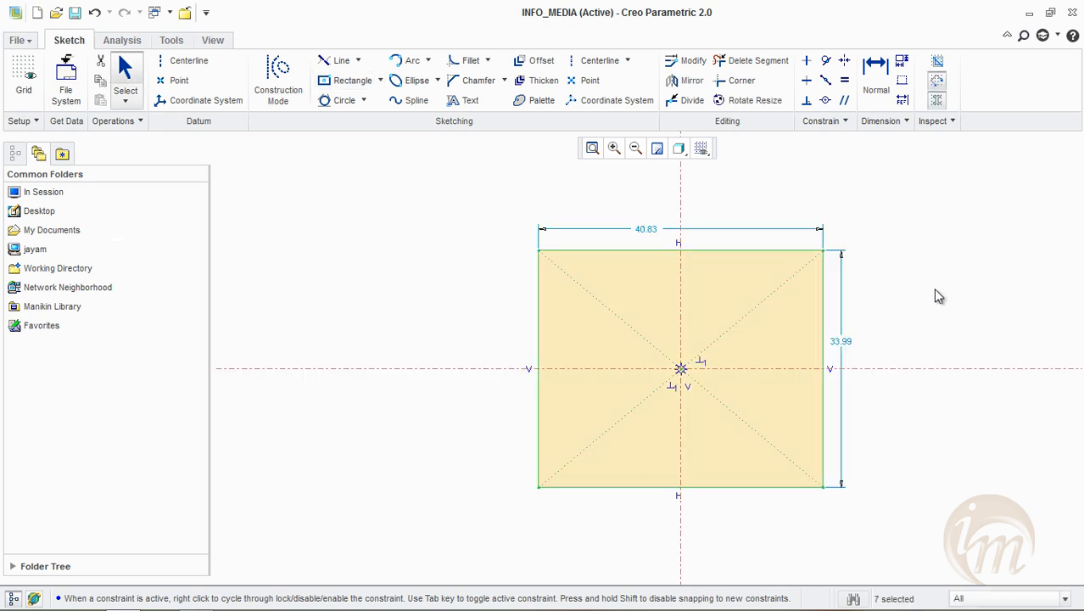
# Move the centred rectangle's dimensions farther from its edges and set its height to 40 and its width to 30
pyautogui.moveTo(667, 230)
pyautogui.mouseDown()
pyautogui.moveTo(658, 228)
pyautogui.moveTo(668, 204)
pyautogui.mouseUp()
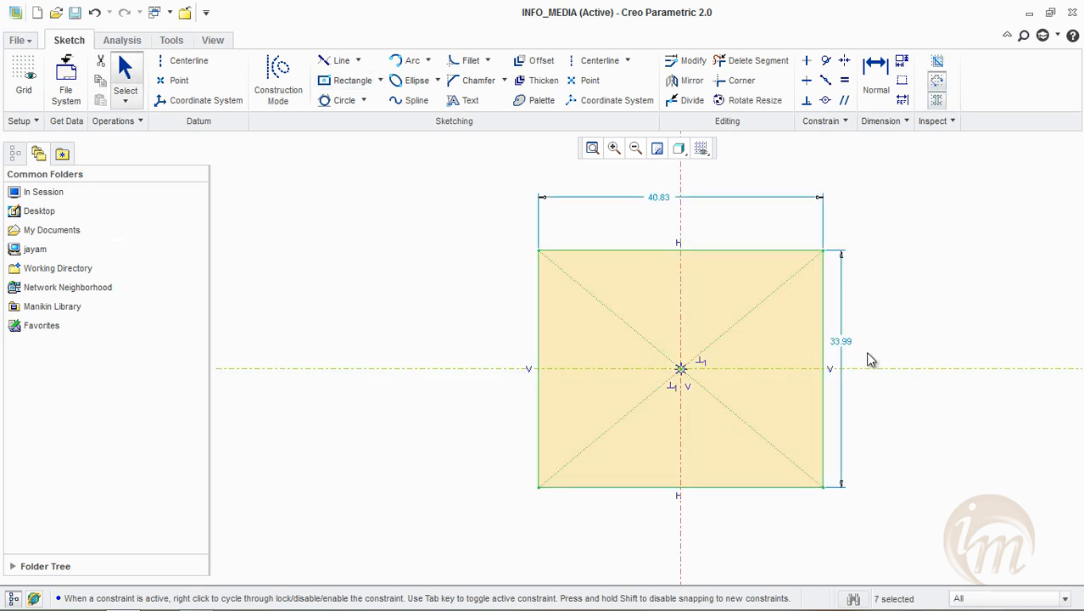
pyautogui.moveTo(860, 351); pyautogui.dragTo(903, 353)
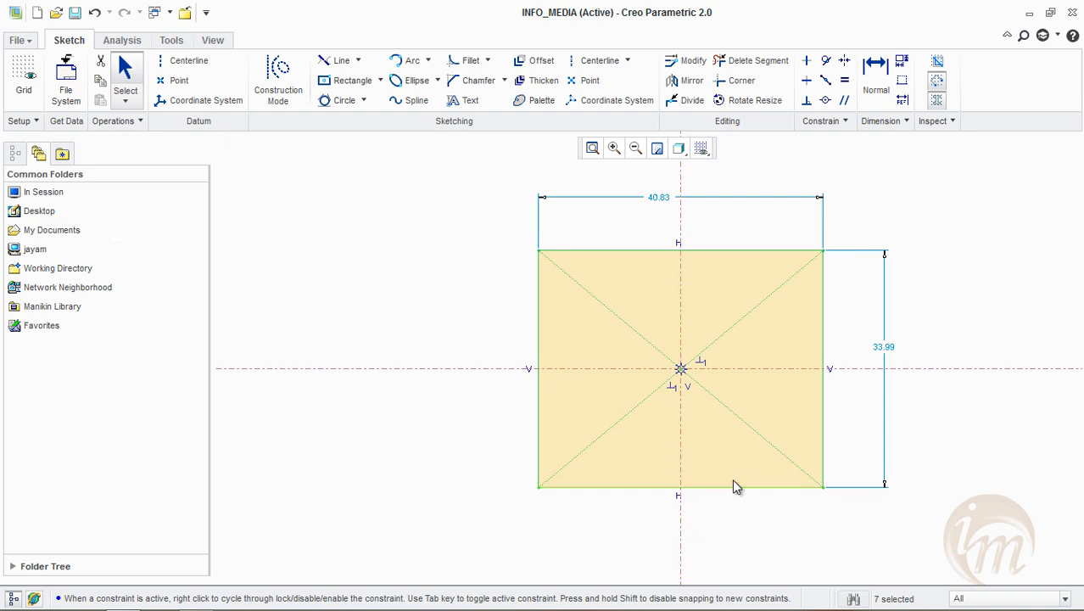
pyautogui.doubleClick(881, 347)
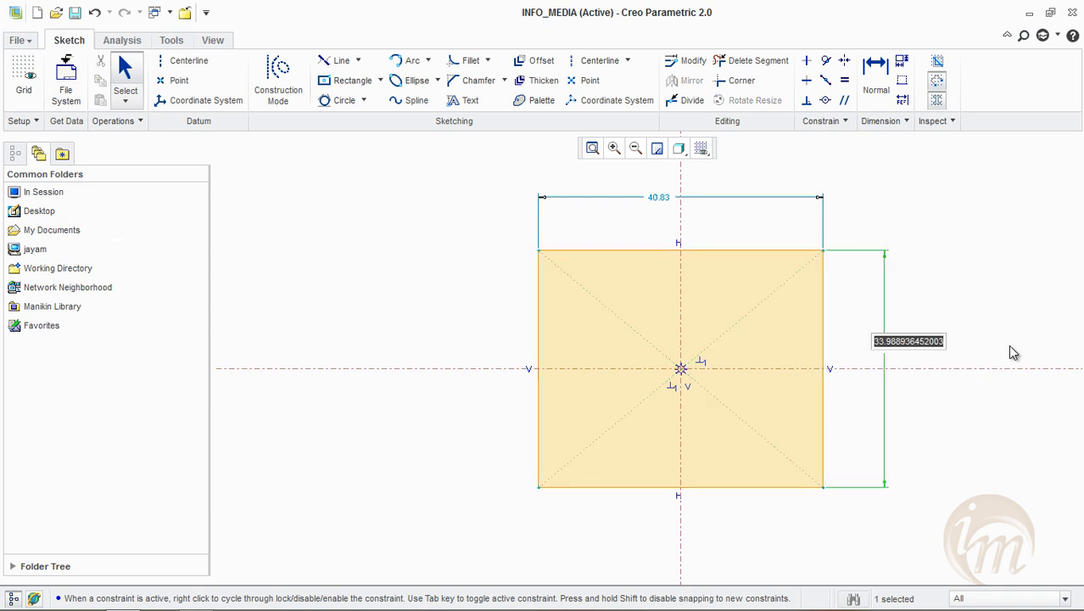
pyautogui.write('40')
pyautogui.press('Return')
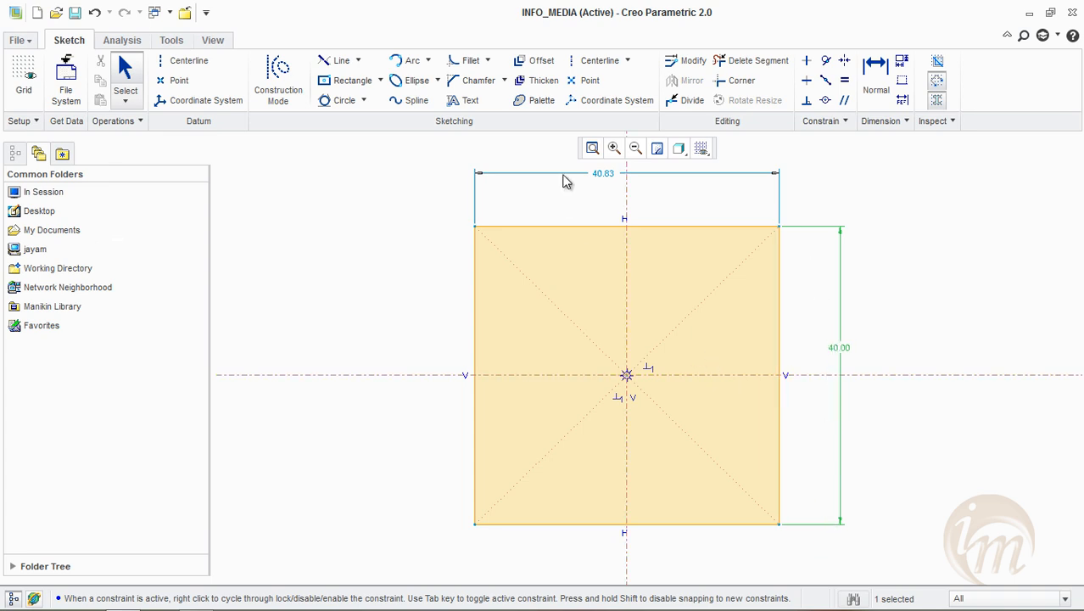
pyautogui.doubleClick(594, 174)
pyautogui.write('30')
pyautogui.press('Return')
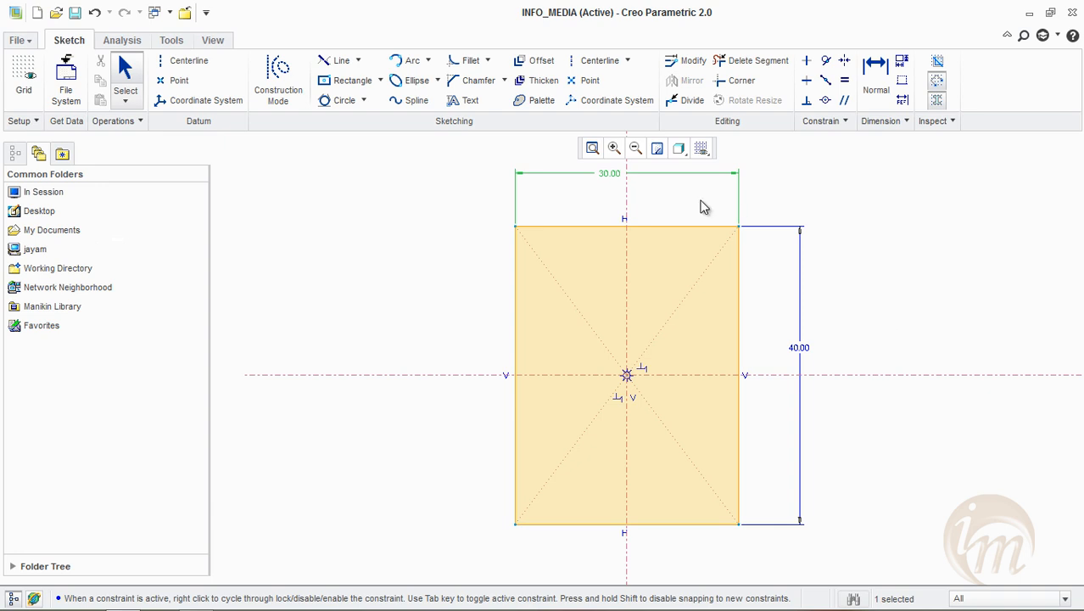
# Clear the sketch by deleting the centred rectangle together with its centerlines
pyautogui.click(381, 81)
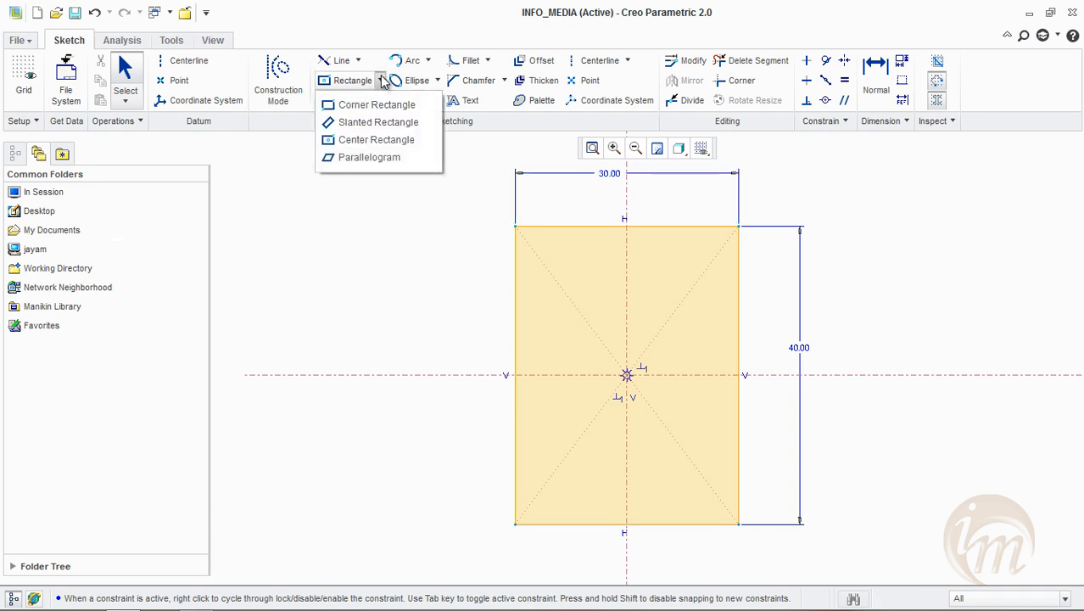
pyautogui.click(416, 221)
pyautogui.moveTo(396, 179)
pyautogui.mouseDown()
pyautogui.moveTo(775, 581)
pyautogui.moveTo(784, 577)
pyautogui.mouseUp()
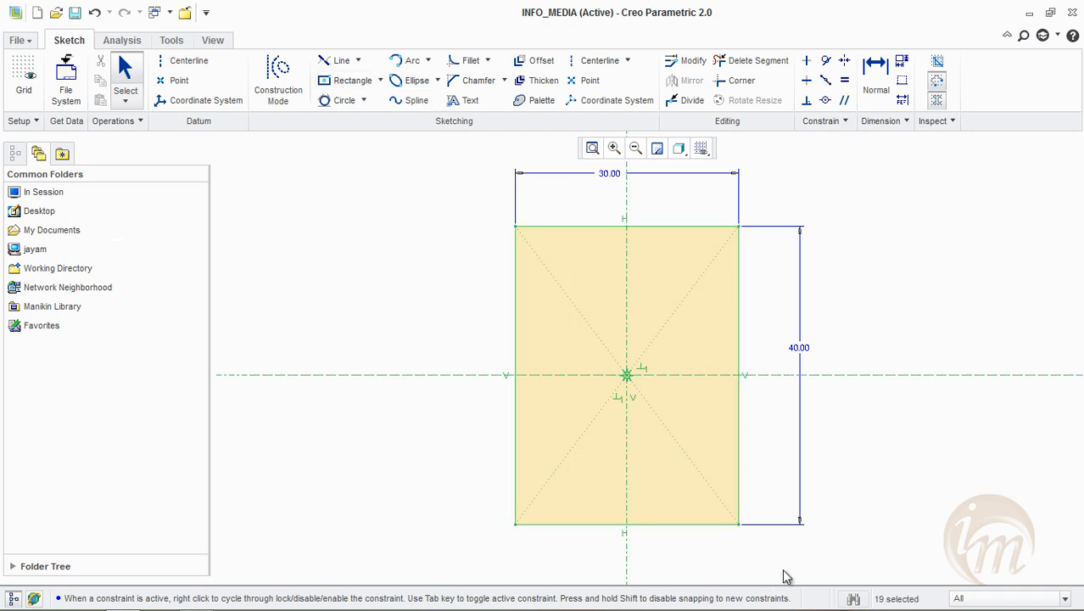
pyautogui.press('Delete')
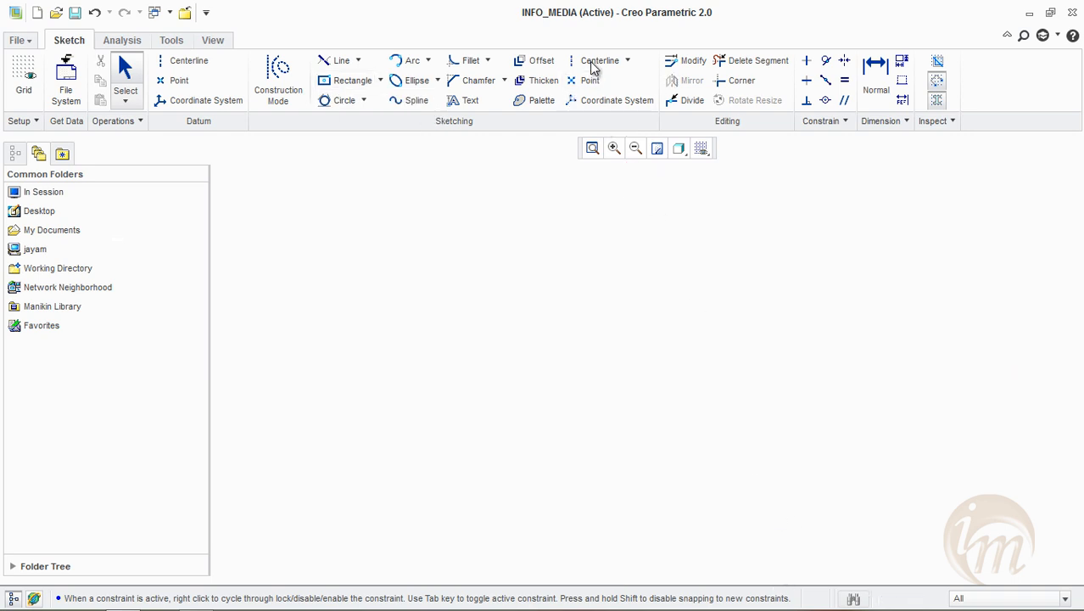
# Draw new vertical and horizontal centerlines crossing near the middle of the cleared sketch
pyautogui.click(362, 328)
pyautogui.click(669, 328)
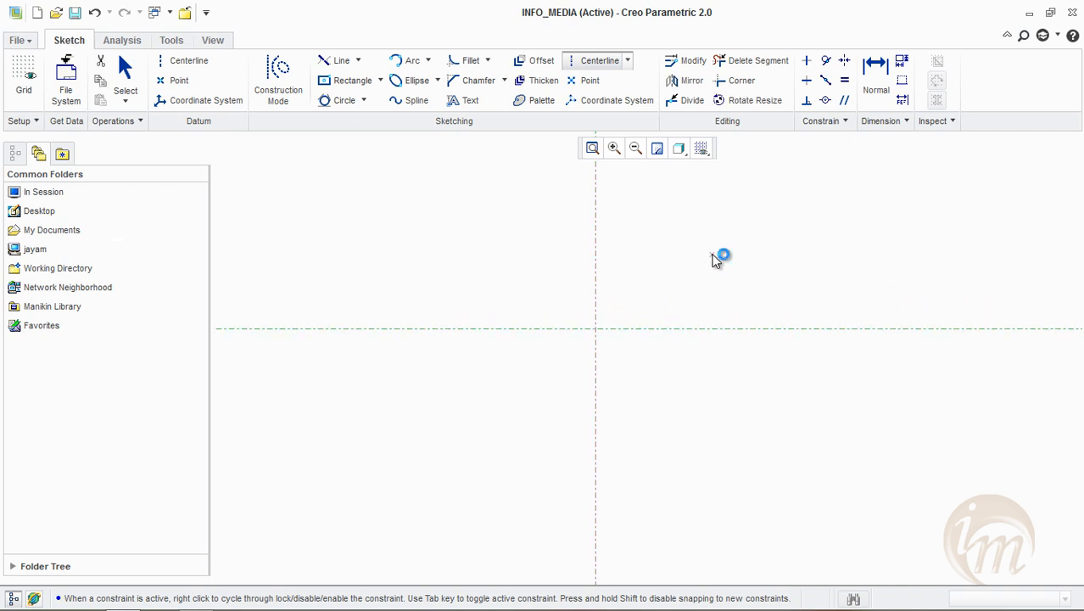
pyautogui.middleClick(702, 283)
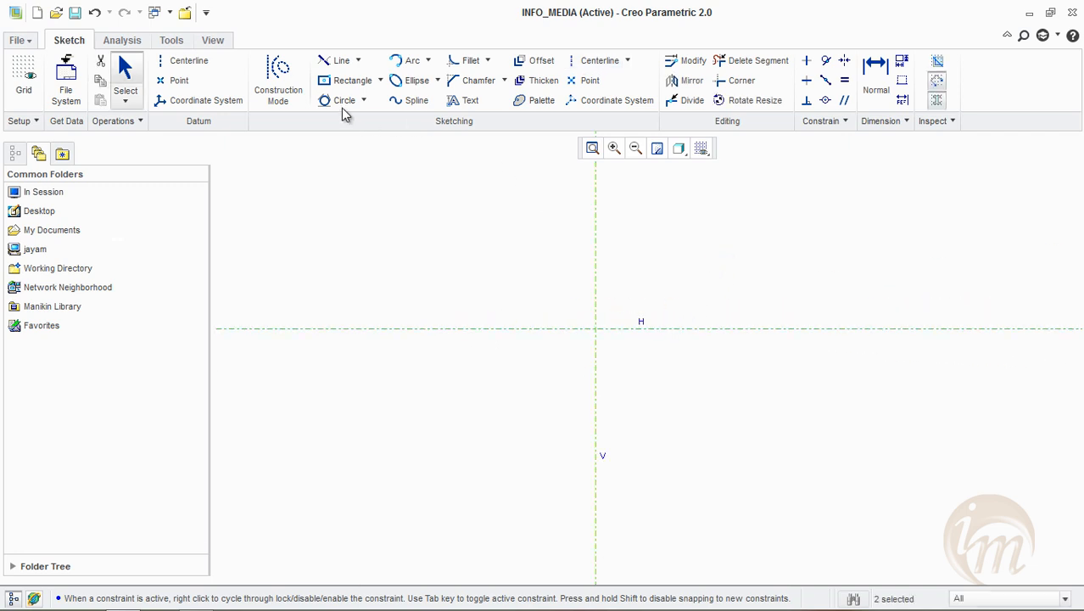
# Draw a Parallelogram about 30.3 wide and 26.7 high, slanted at about 54 degrees, across the intersection of the centerlines
pyautogui.click(381, 80)
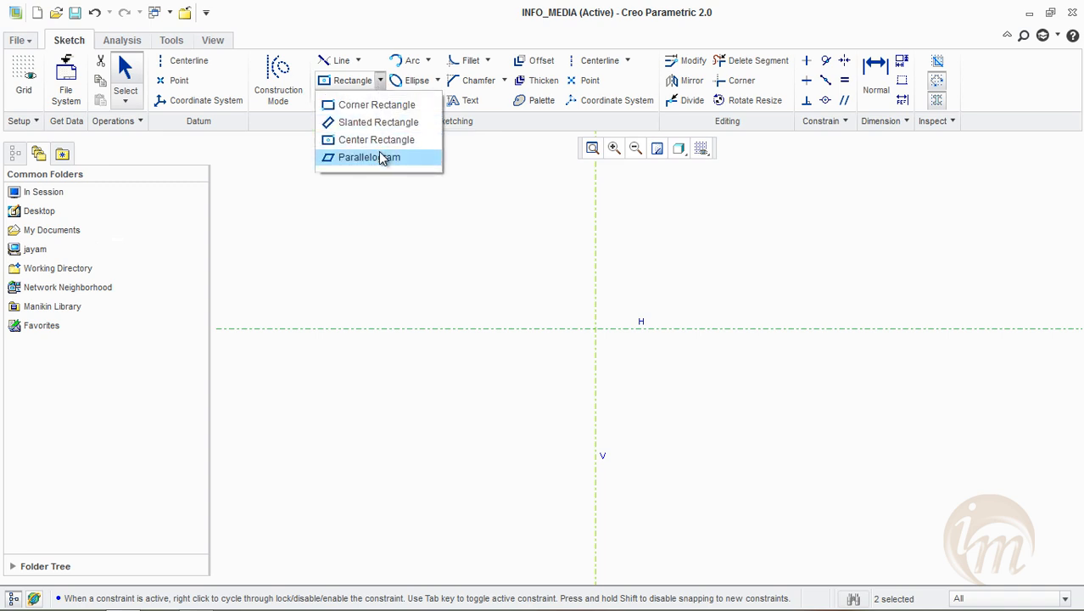
pyautogui.click(382, 158)
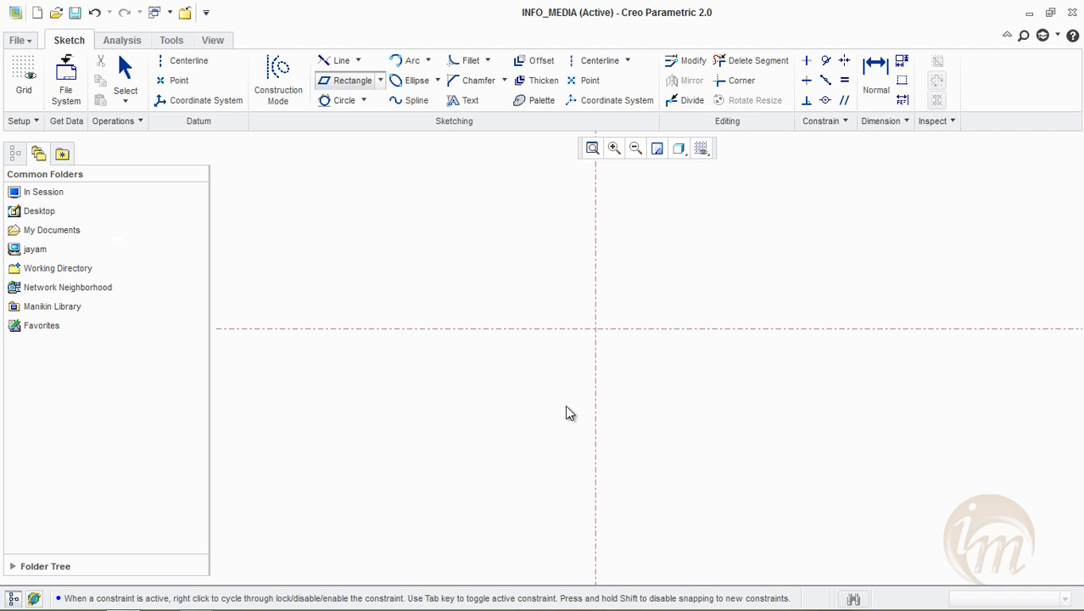
pyautogui.click(482, 395)
pyautogui.click(705, 396)
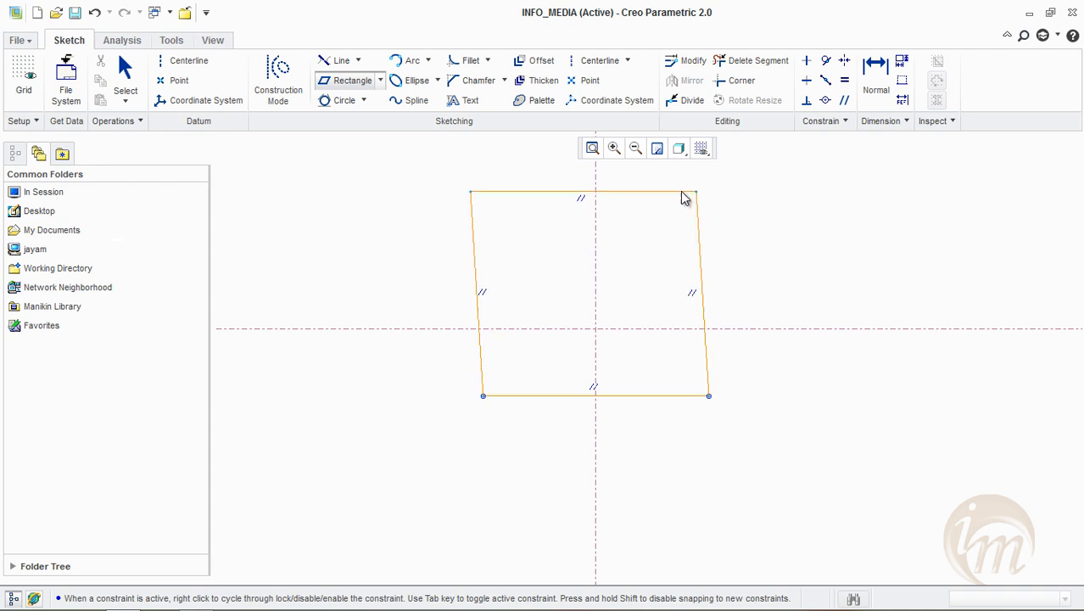
pyautogui.click(578, 203)
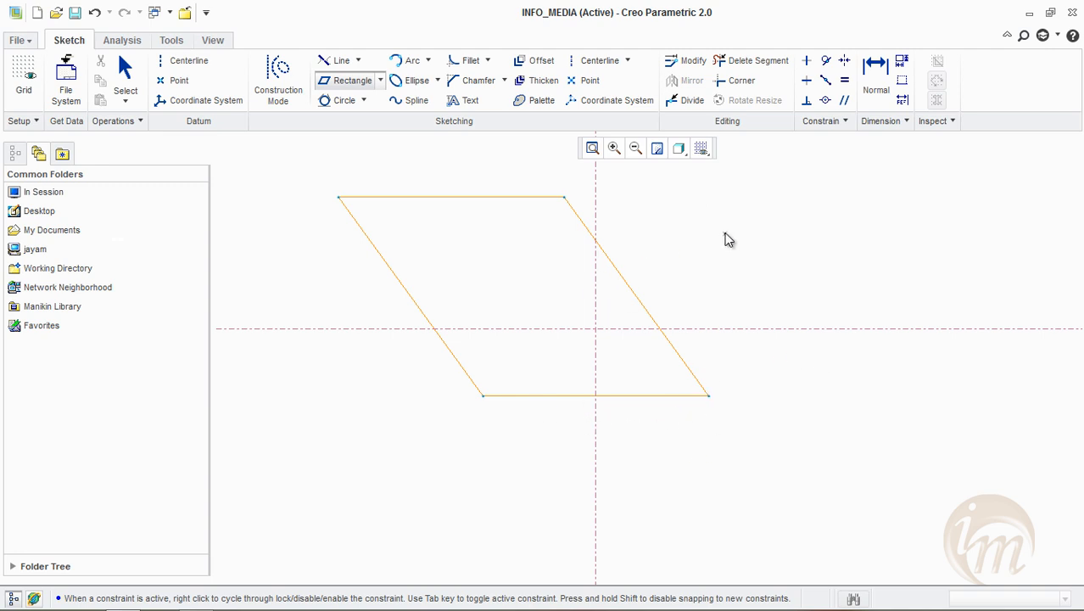
pyautogui.middleClick(655, 263)
# Move the parallelogram's height and base dimensions outside the shape and set its base length to 30
pyautogui.moveTo(577, 312); pyautogui.dragTo(813, 316)
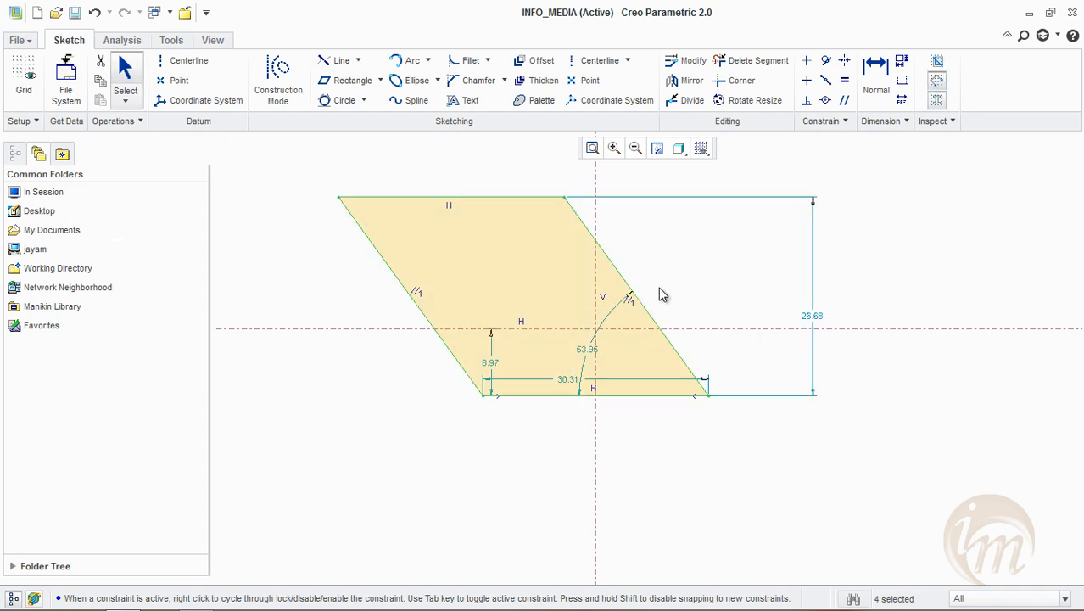
pyautogui.moveTo(562, 380); pyautogui.dragTo(572, 440)
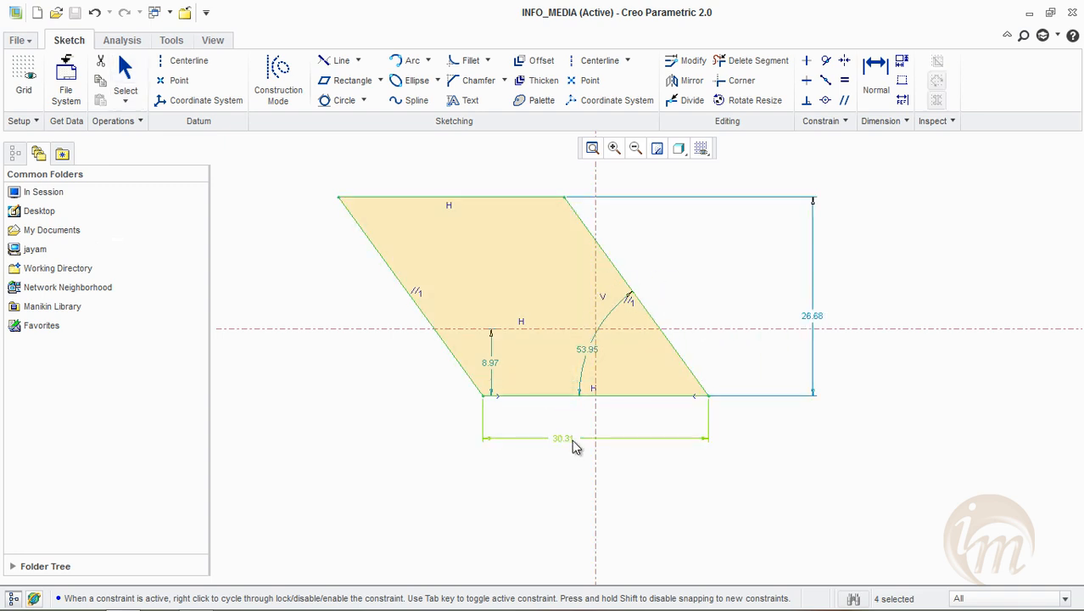
pyautogui.doubleClick(572, 437)
pyautogui.write('30')
pyautogui.press('Return')
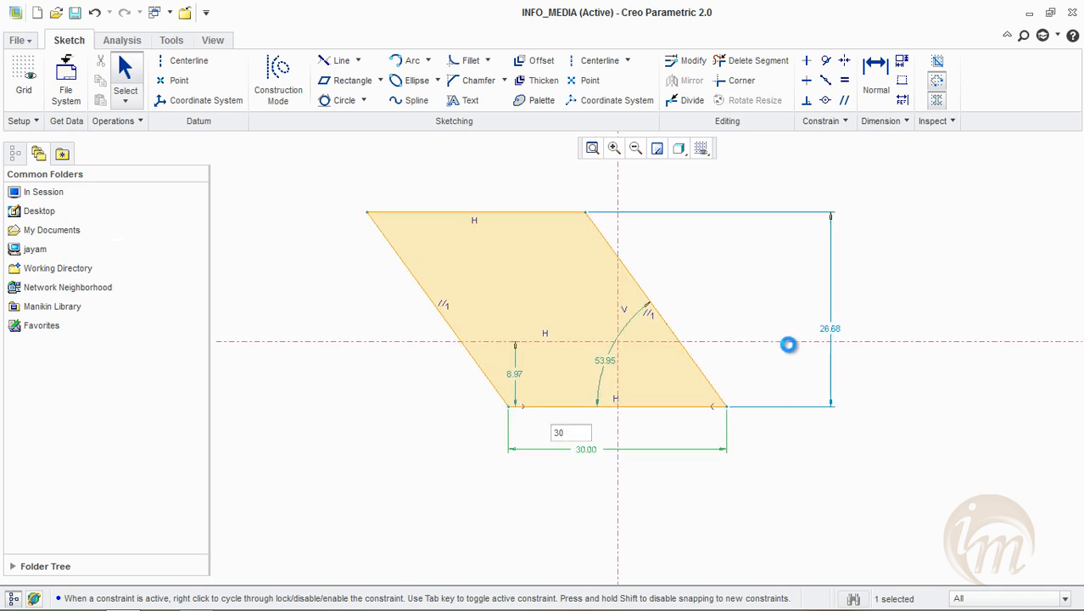
# Set the parallelogram's height to 30 and its slant angle to 45 degrees
pyautogui.doubleClick(891, 363)
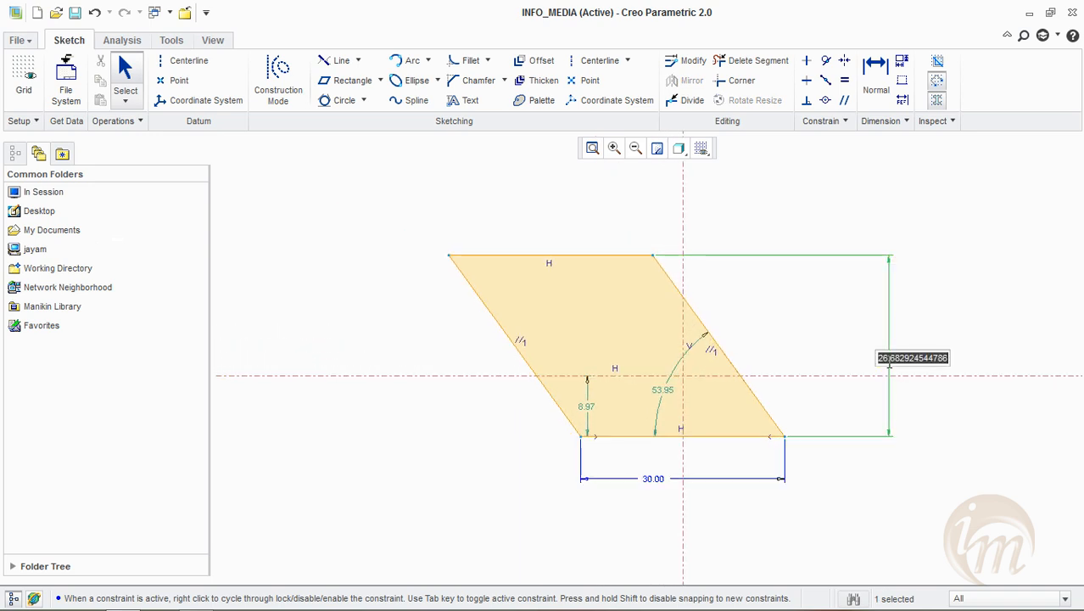
pyautogui.write('30')
pyautogui.press('Return')
pyautogui.doubleClick(666, 405)
pyautogui.write('45')
pyautogui.press('Return')
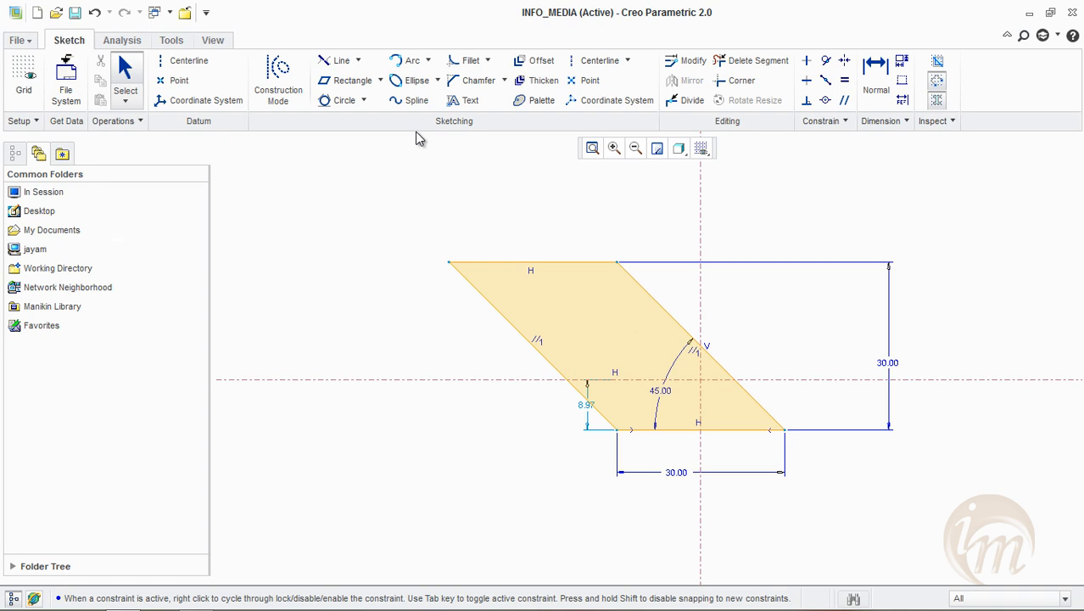
# Clear the parallelogram and its centerlines from the sketch and draw new vertical and horizontal centerlines crossing near the middle
pyautogui.moveTo(379, 169)
pyautogui.mouseDown()
pyautogui.moveTo(441, 290)
pyautogui.moveTo(568, 408)
pyautogui.moveTo(868, 567)
pyautogui.moveTo(938, 586)
pyautogui.mouseUp()
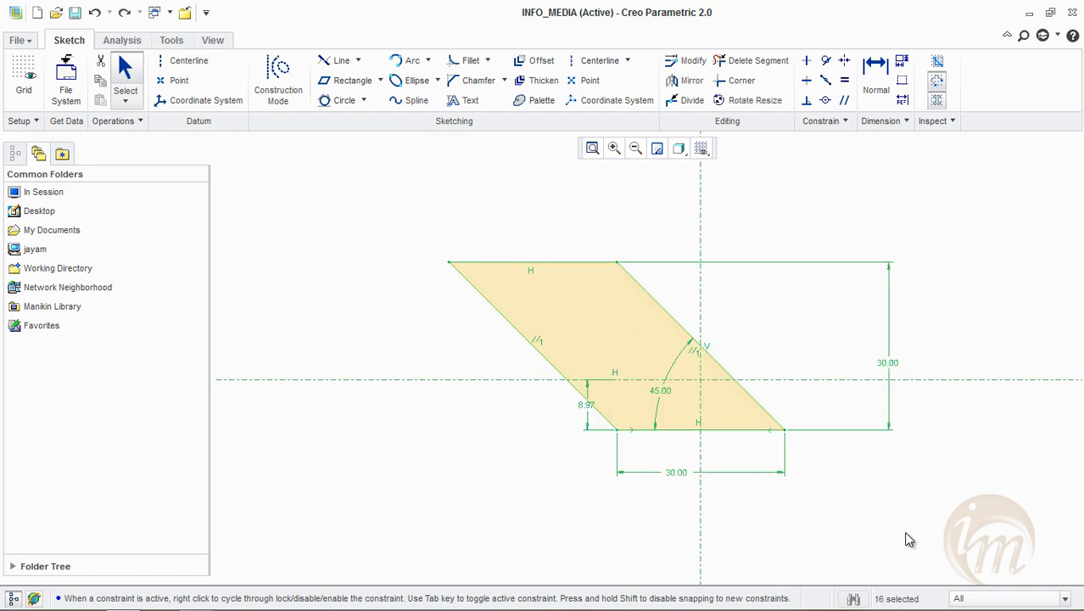
pyautogui.press('Delete')
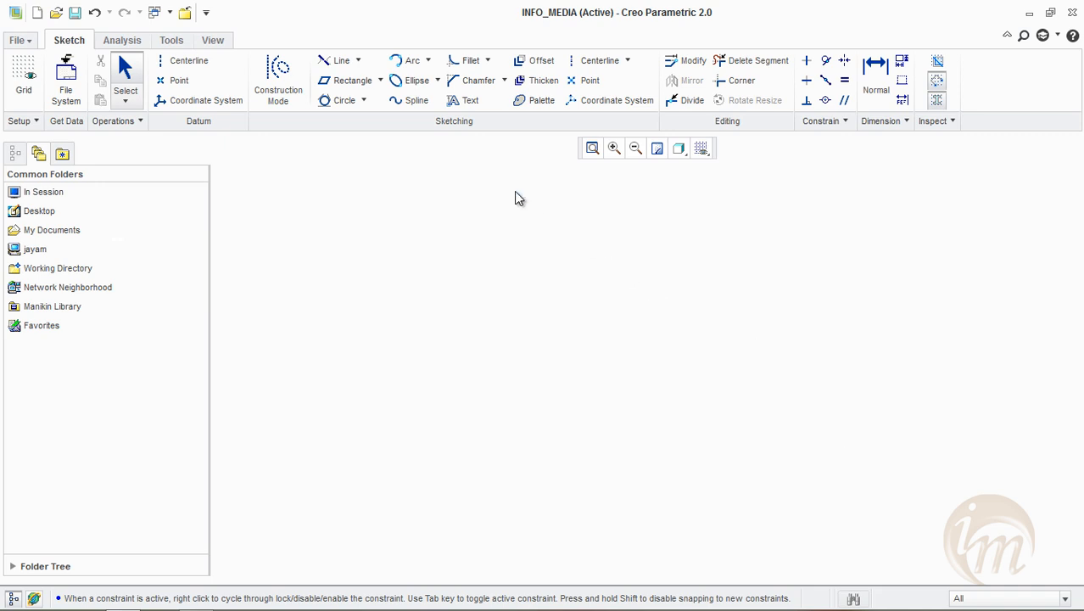
pyautogui.click(428, 60)
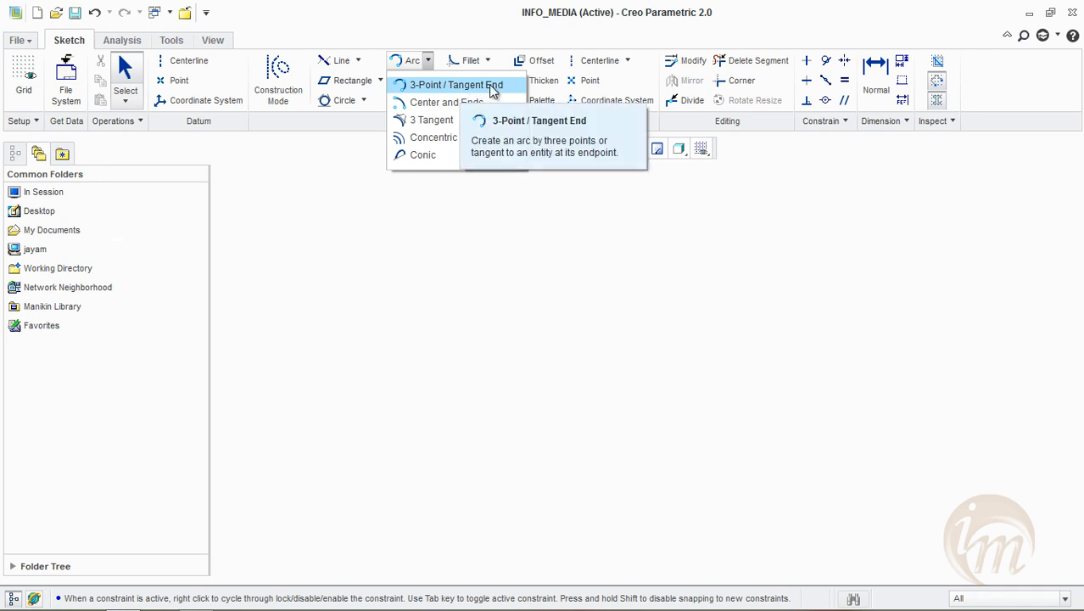
pyautogui.click(604, 59)
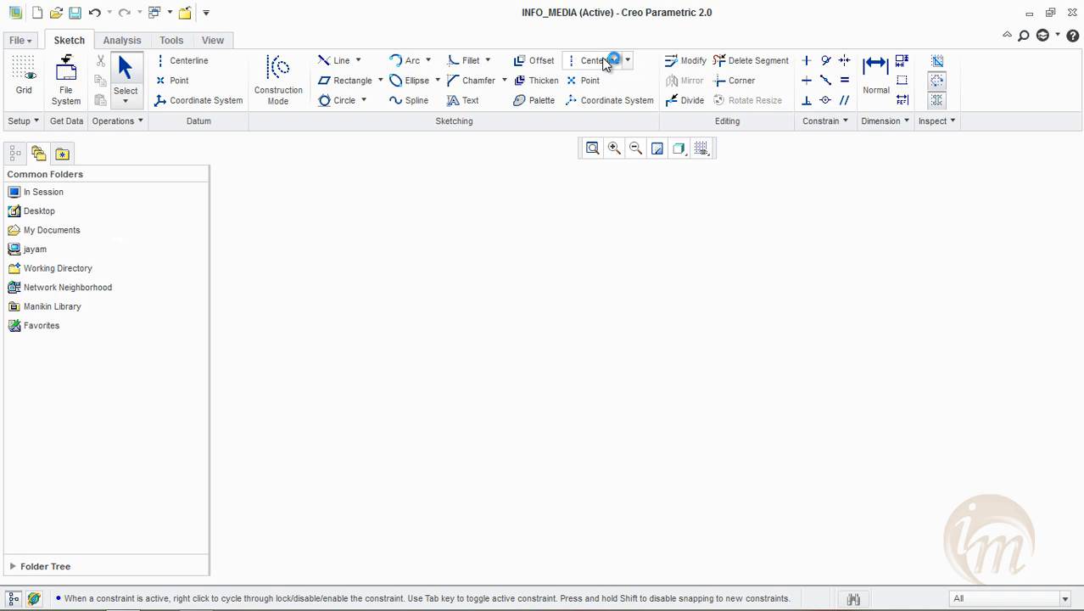
pyautogui.click(605, 60)
pyautogui.click(619, 188)
pyautogui.click(618, 447)
pyautogui.click(414, 369)
pyautogui.click(669, 361)
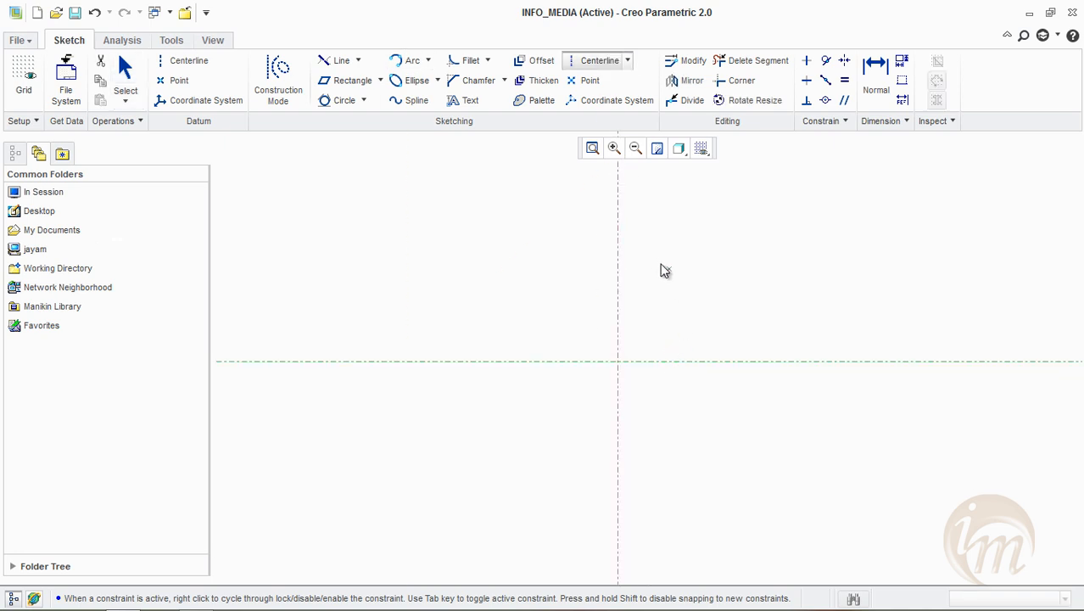
pyautogui.middleClick(549, 173)
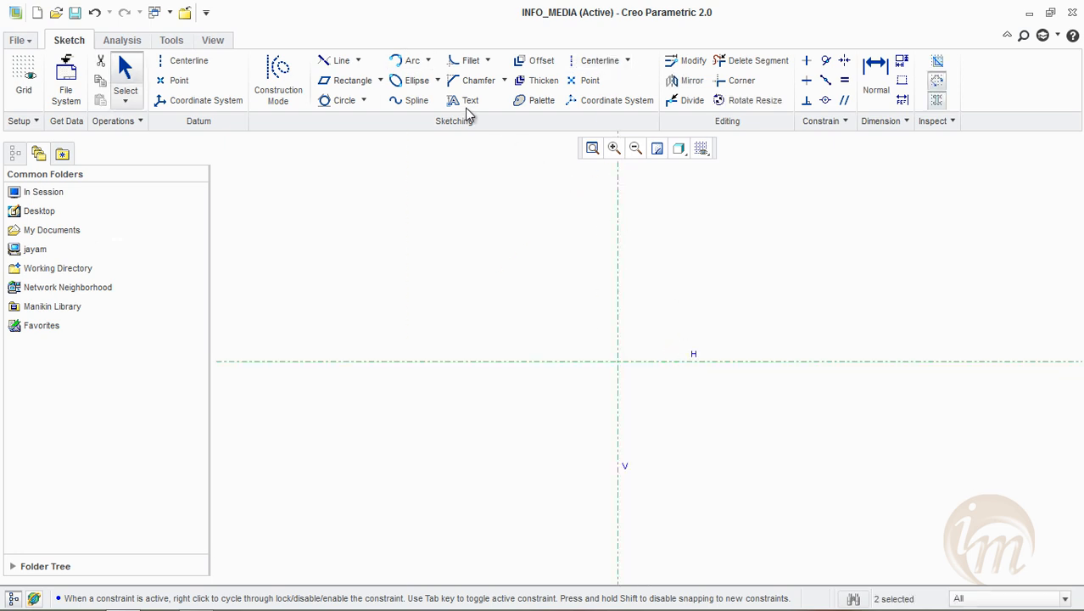
# Draw a 3-Point / Tangent End arc of about 42.5 radius, with both ends on the horizontal centerline and its centre on the vertical one
pyautogui.click(429, 60)
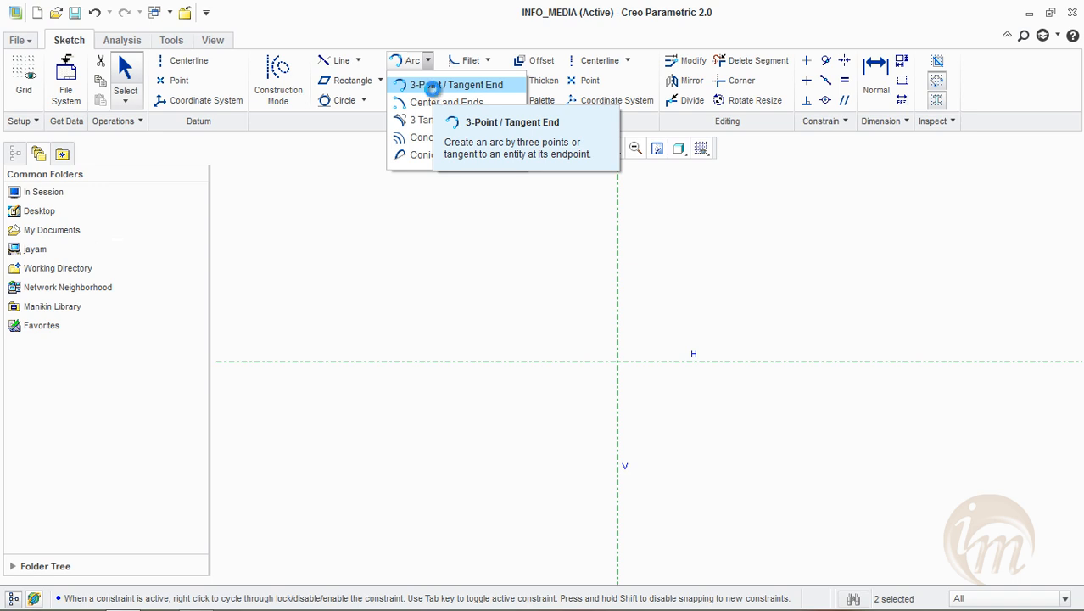
pyautogui.click(435, 88)
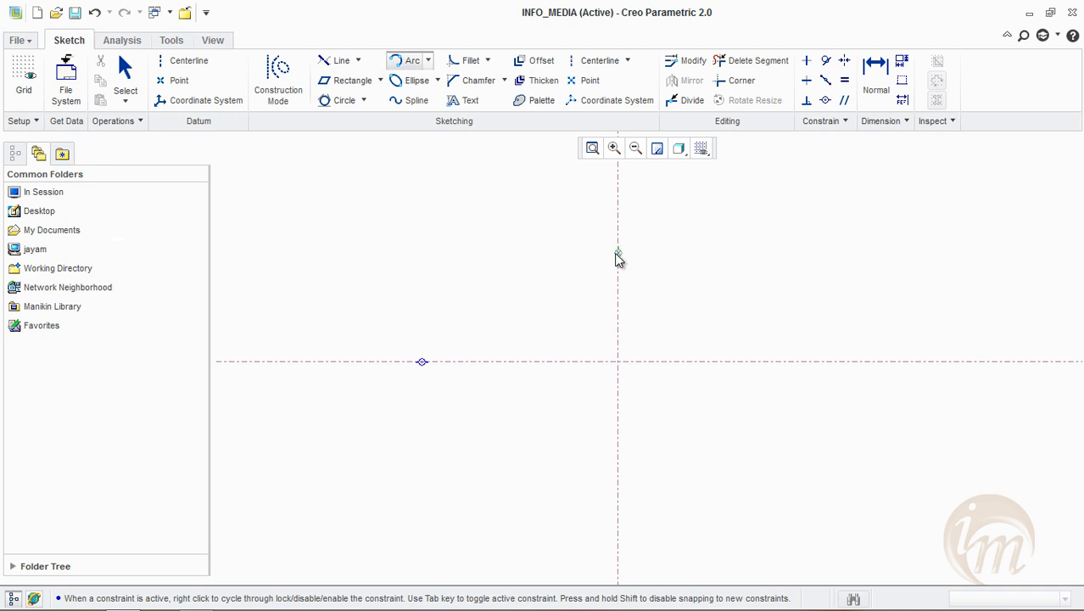
pyautogui.click(818, 362)
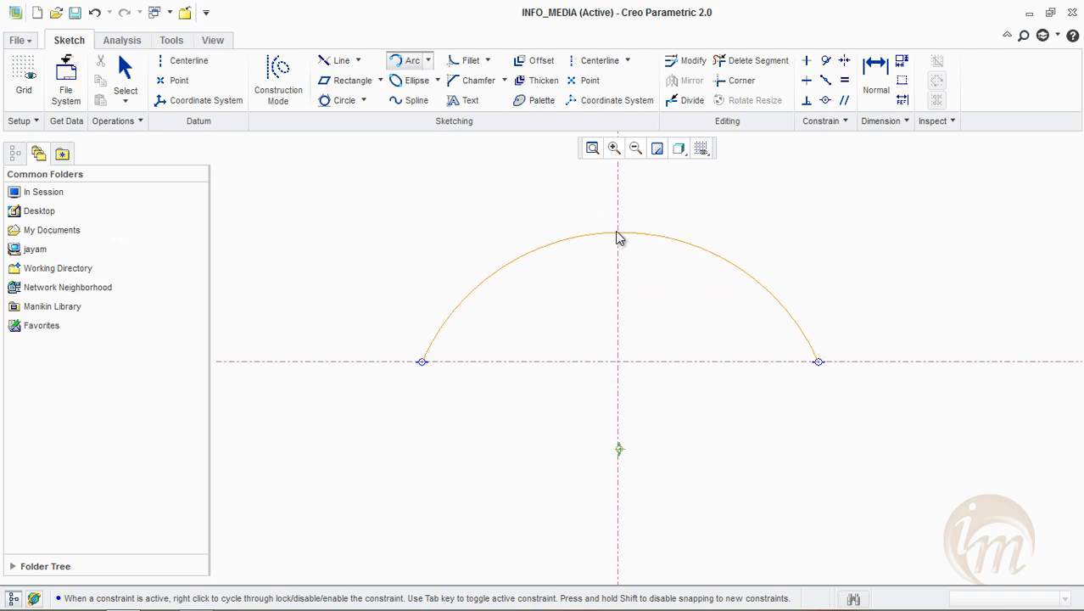
pyautogui.click(619, 256)
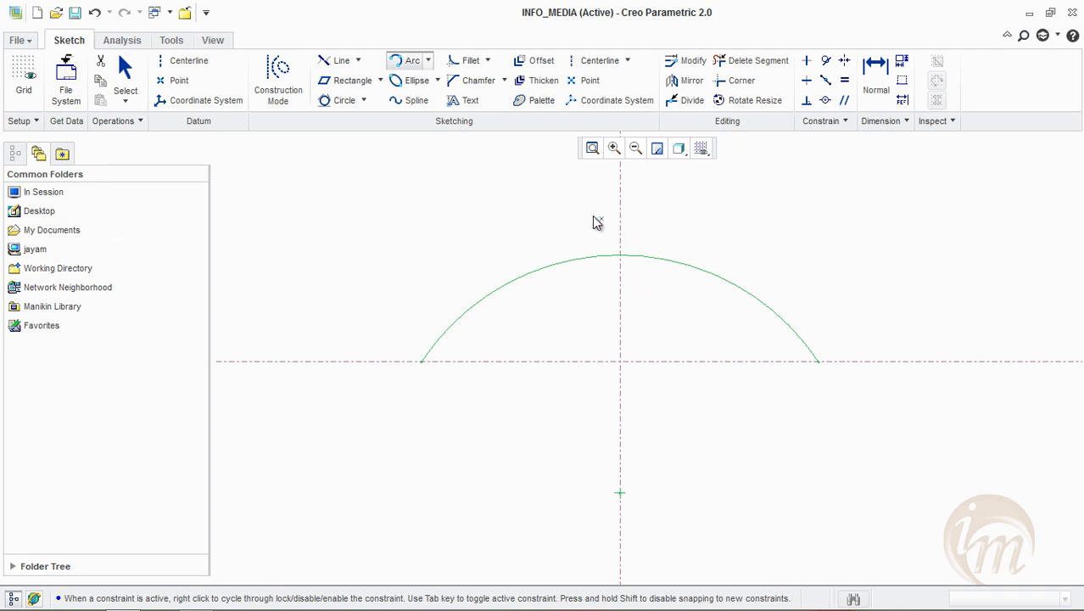
pyautogui.click(428, 61)
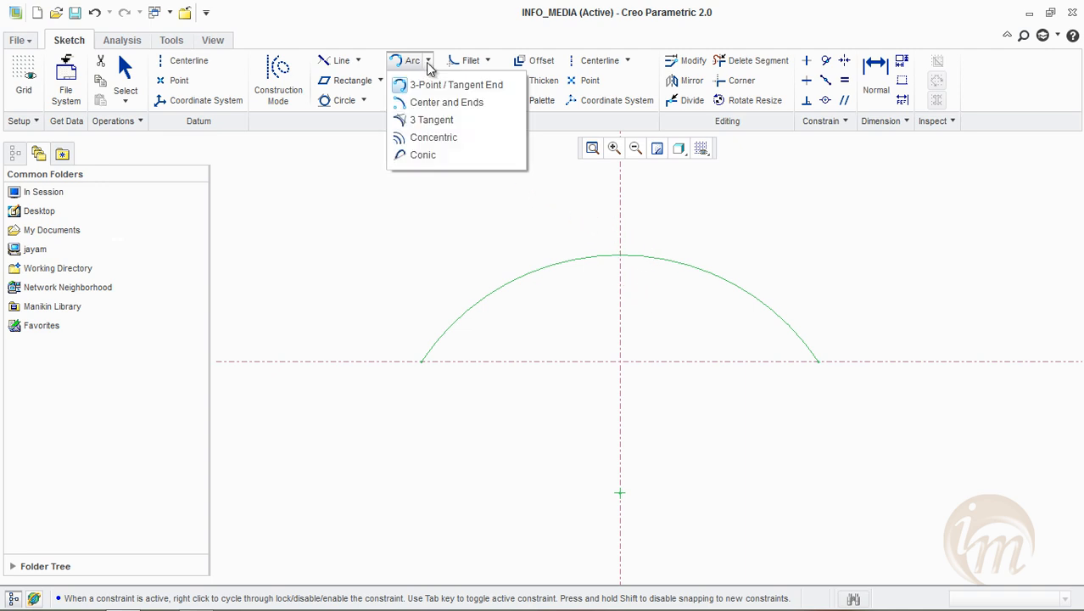
pyautogui.middleClick(460, 220)
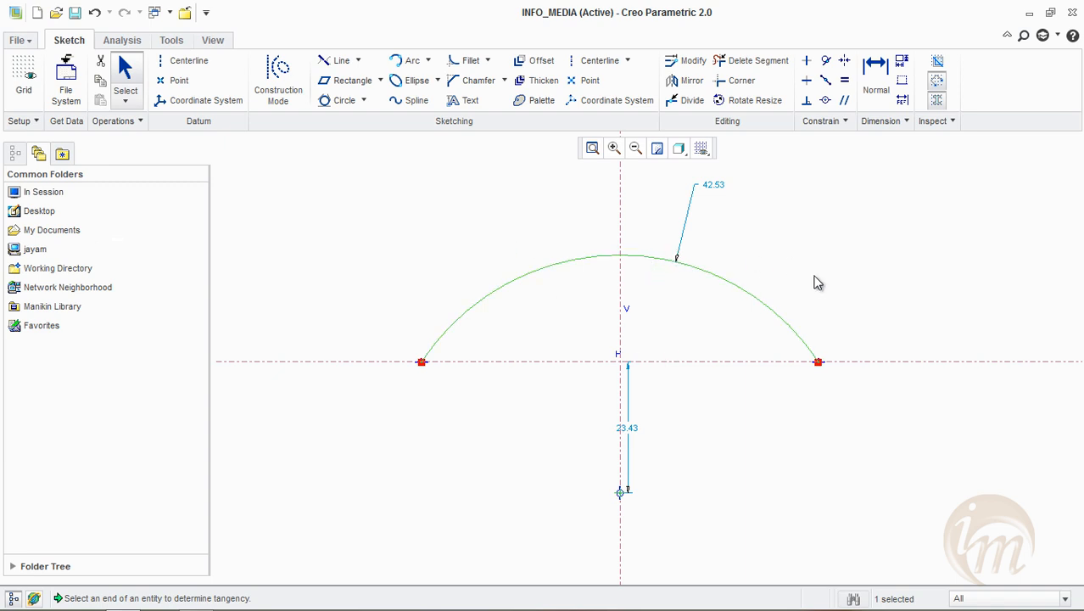
# Replace the arc with a Center and Ends arc of about 51.6 radius, centred on the vertical centerline and ending on the horizontal one
pyautogui.press('Delete')
pyautogui.click(428, 61)
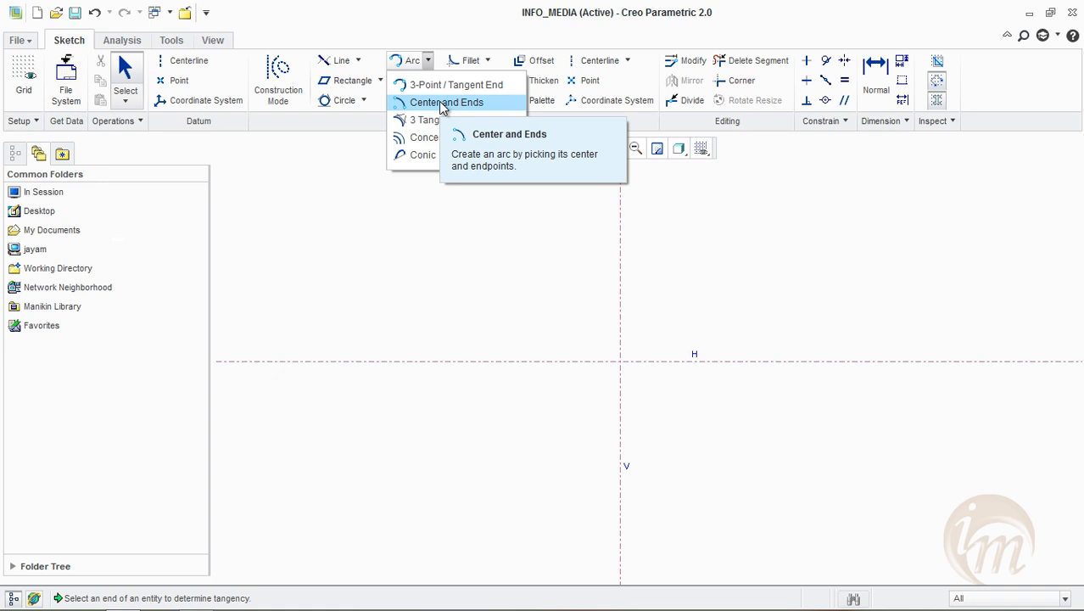
pyautogui.click(441, 103)
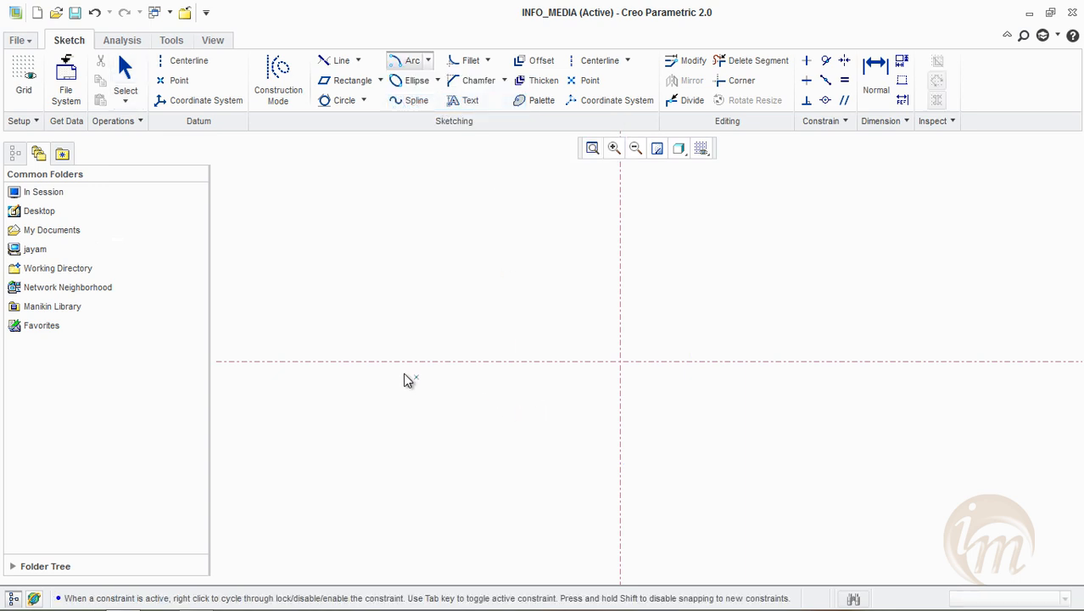
pyautogui.click(619, 484)
pyautogui.click(358, 360)
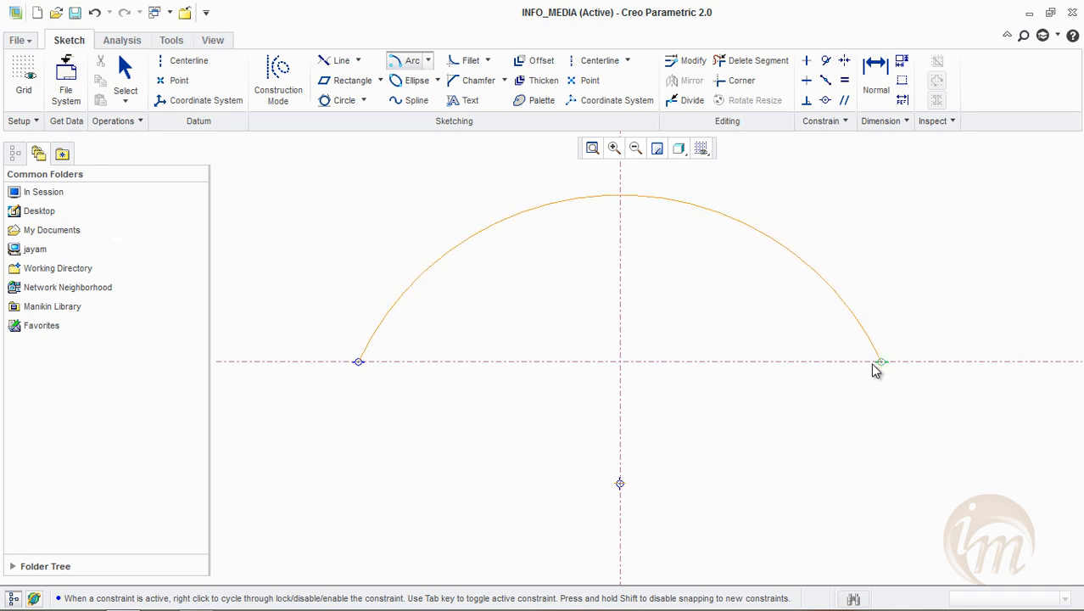
pyautogui.click(887, 268)
pyautogui.middleClick(886, 268)
# Move the arc's radius dimension and its centre offset dimension away from the centerlines to the arc's right side
pyautogui.scroll(-3, 690, 417)
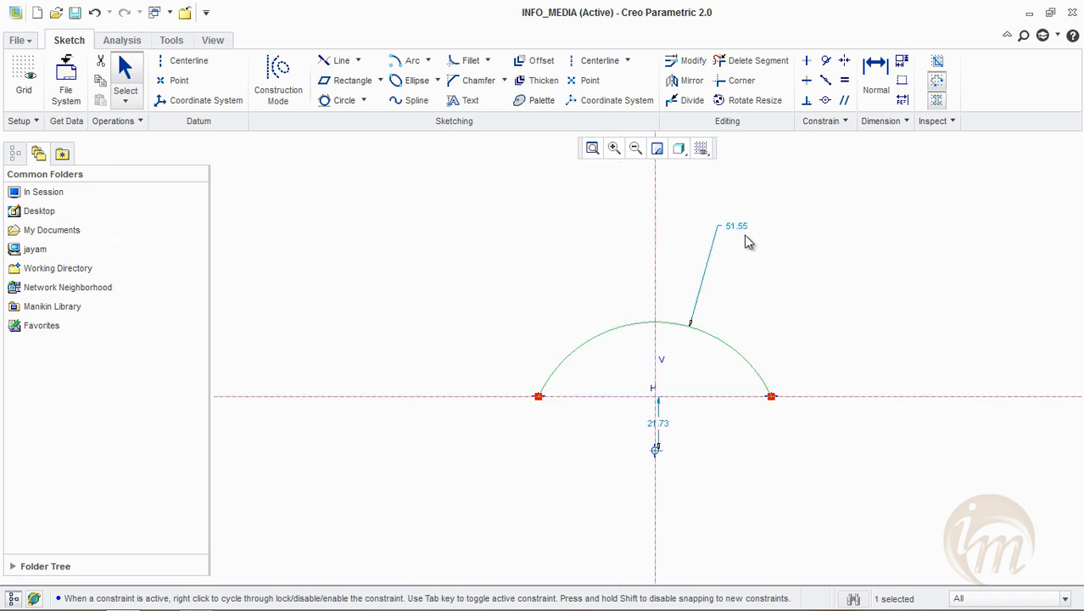
pyautogui.moveTo(759, 244); pyautogui.dragTo(847, 281)
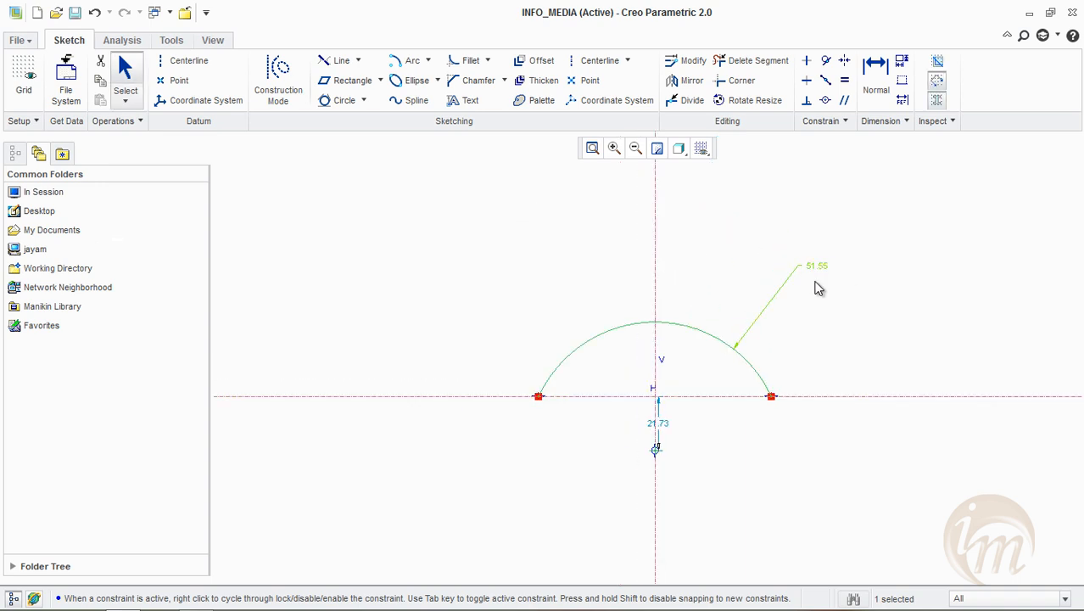
pyautogui.moveTo(659, 429); pyautogui.dragTo(846, 441)
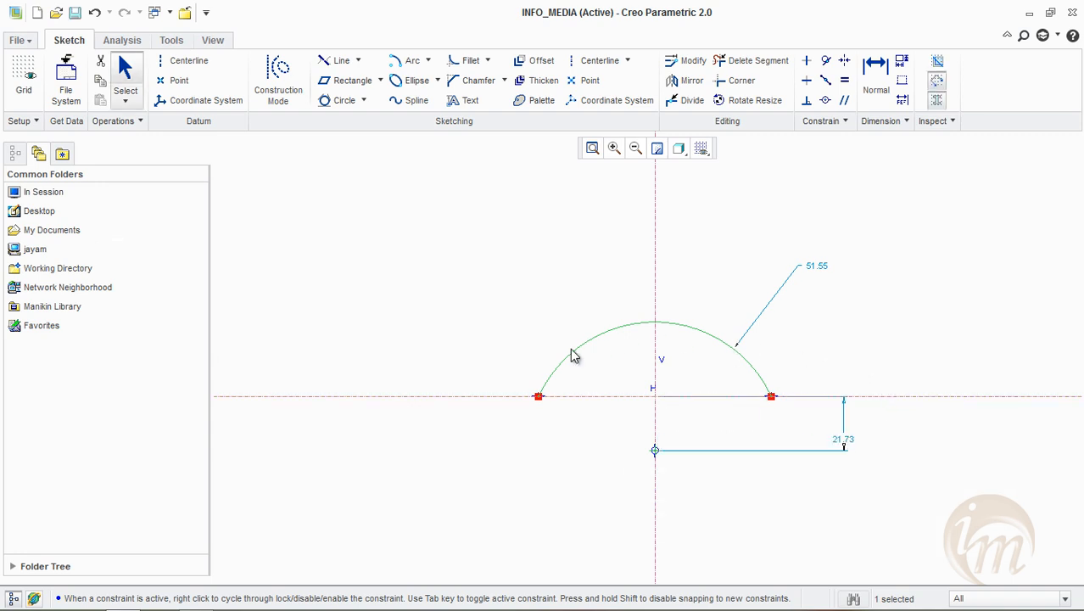
# Delete the Center and Ends arc, leaving only the two centerlines in the sketch
pyautogui.click(428, 62)
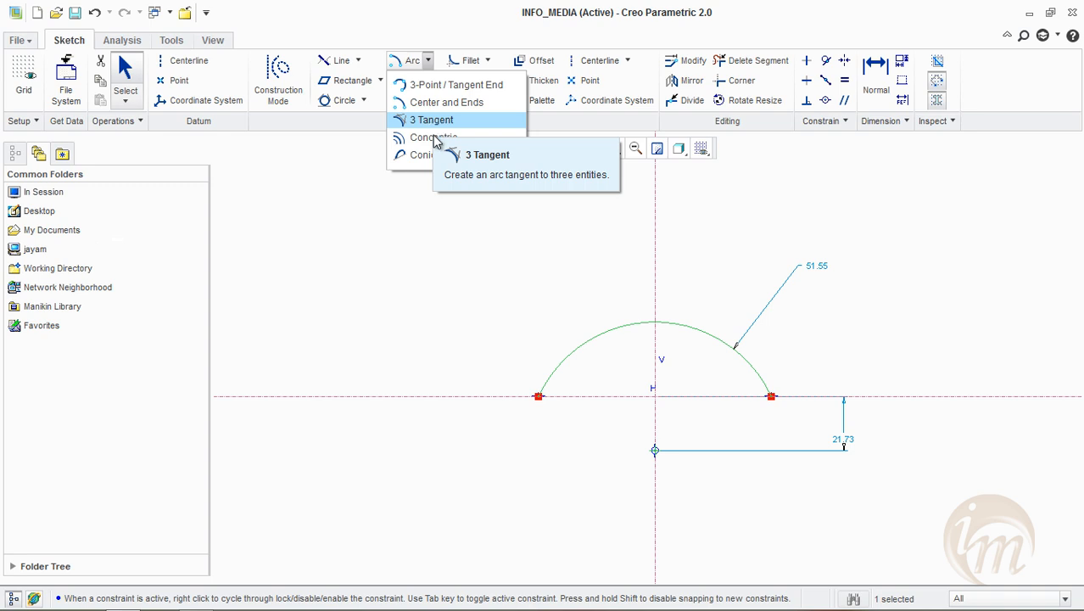
pyautogui.click(437, 182)
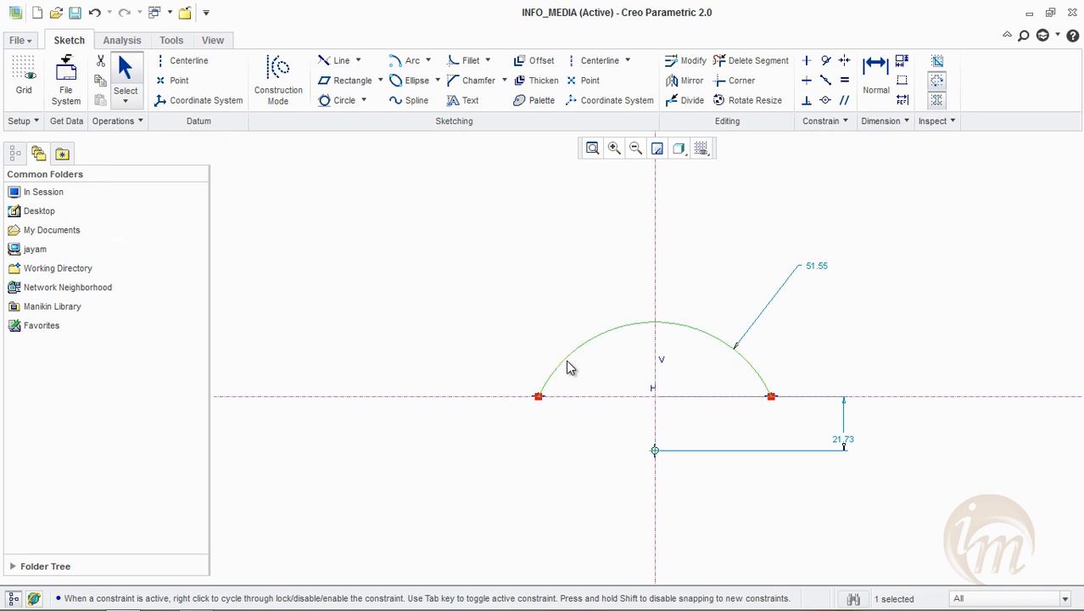
pyautogui.press('Delete')
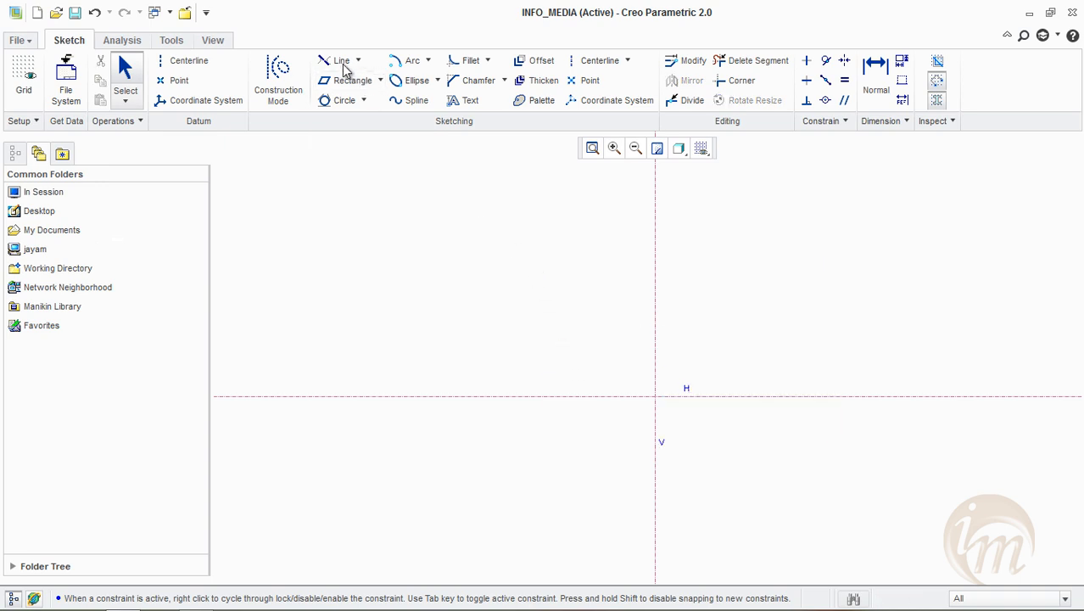
# Draw a three-sided Line Chain about 162.4 wide and 68.8 high, with both open ends on the horizontal centerline
pyautogui.click(357, 61)
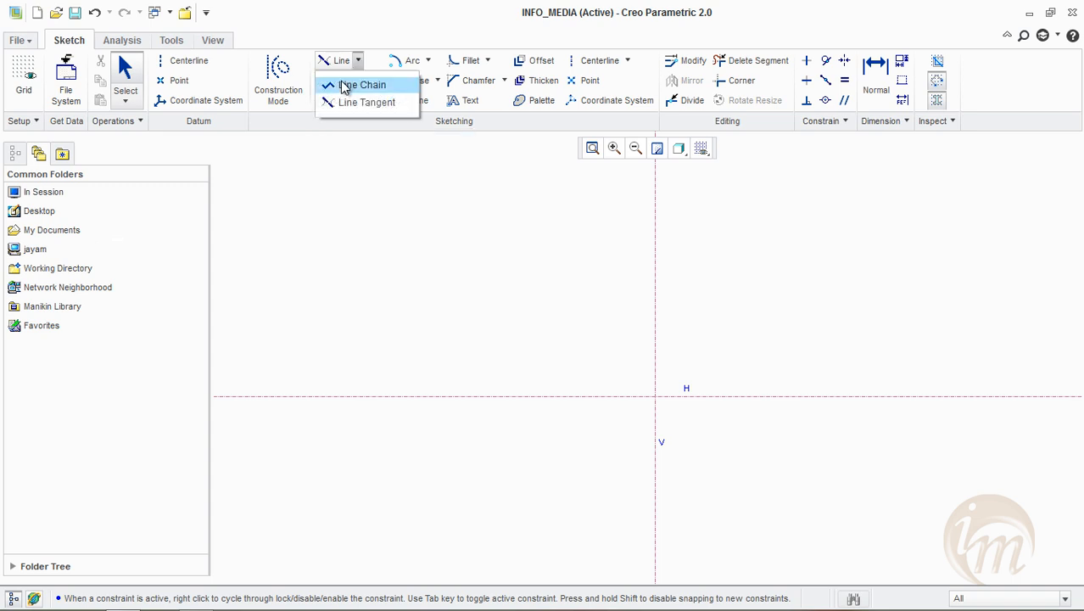
pyautogui.click(348, 85)
pyautogui.click(447, 396)
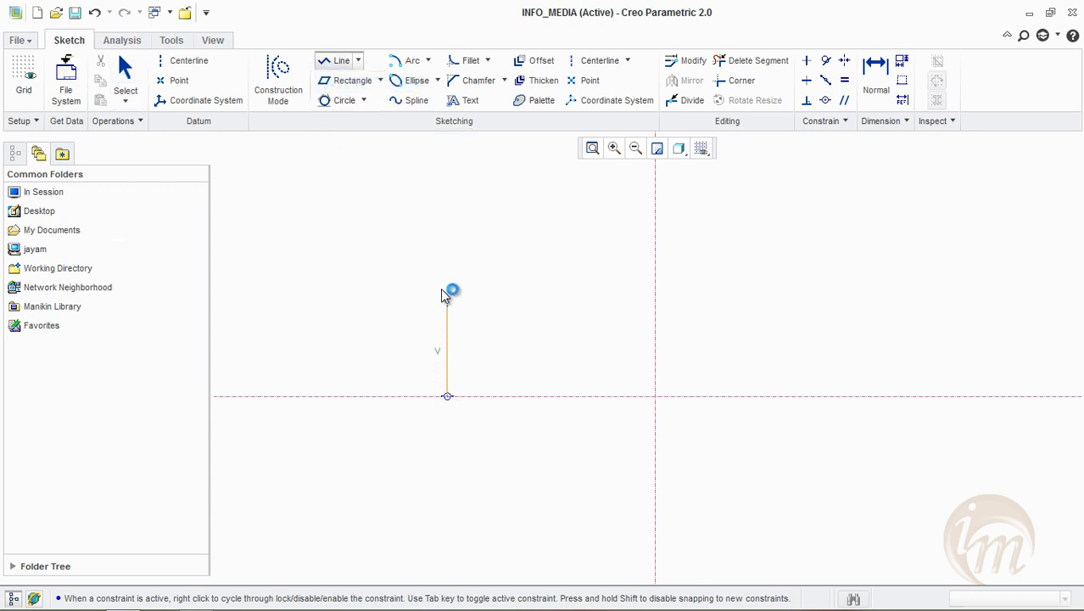
pyautogui.click(448, 226)
pyautogui.click(851, 226)
pyautogui.click(852, 399)
pyautogui.middleClick(905, 313)
pyautogui.middleClick(713, 213)
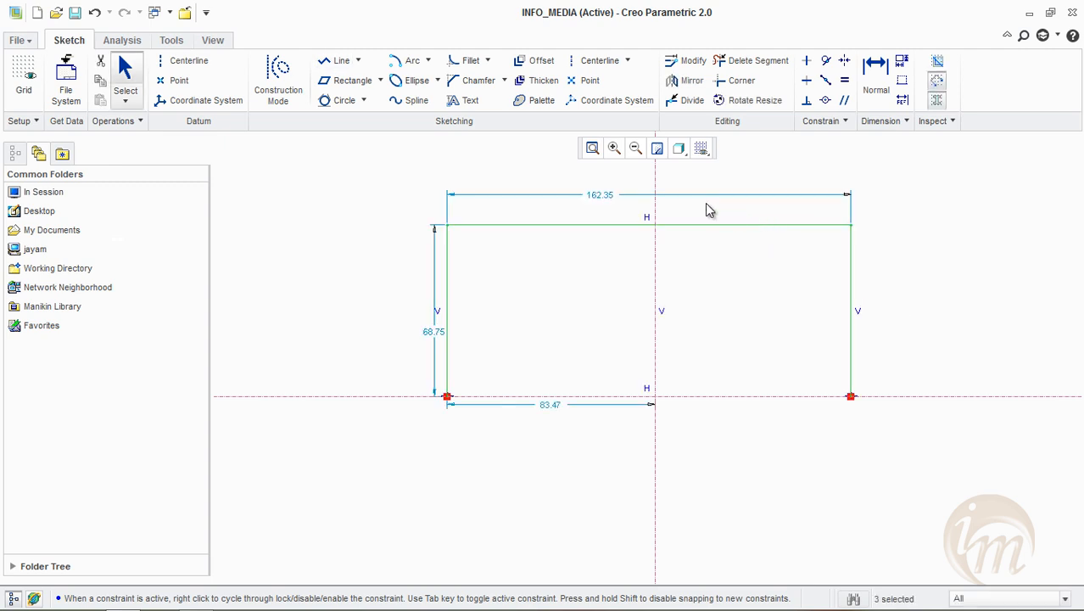
# Set the width of the three-sided line chain to 100
pyautogui.doubleClick(600, 197)
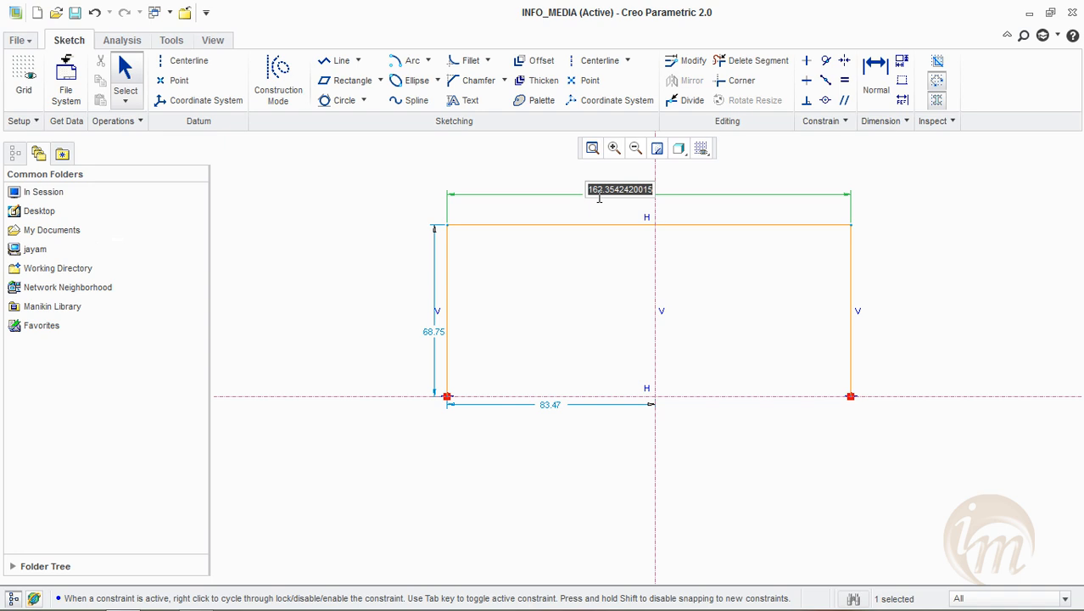
pyautogui.write('100')
pyautogui.press('Return')
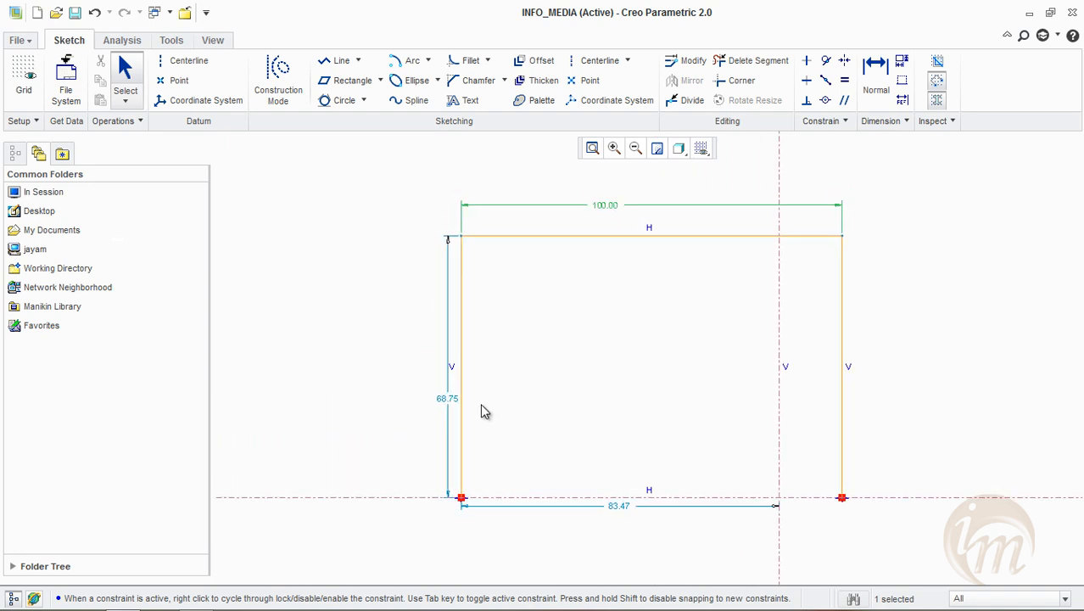
# Set the line chain's height to 50 and its left side's distance from the vertical centerline to 50
pyautogui.doubleClick(447, 398)
pyautogui.write('50')
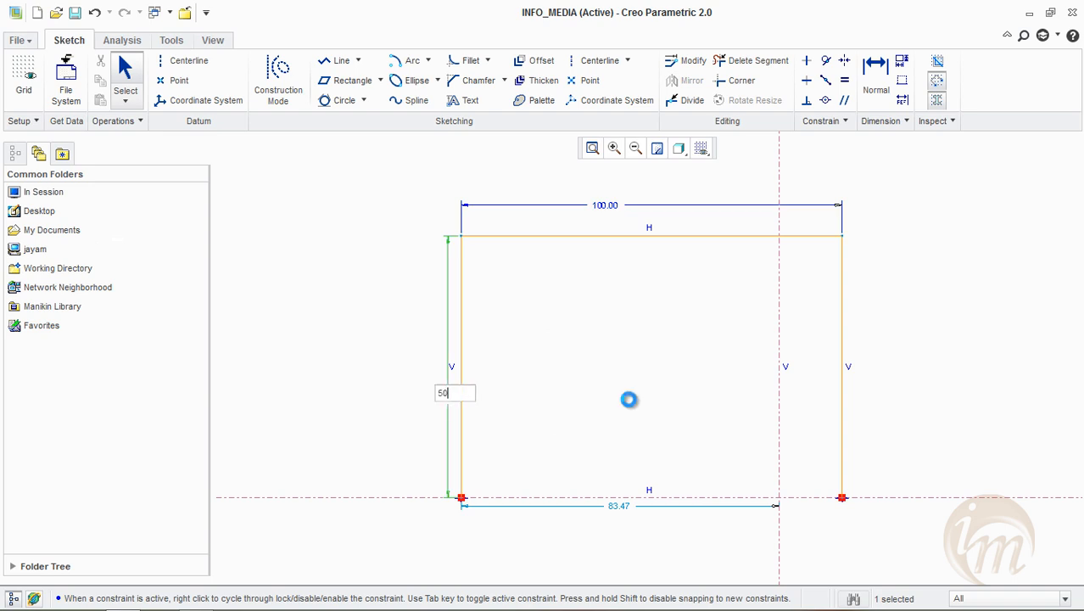
pyautogui.press('Return')
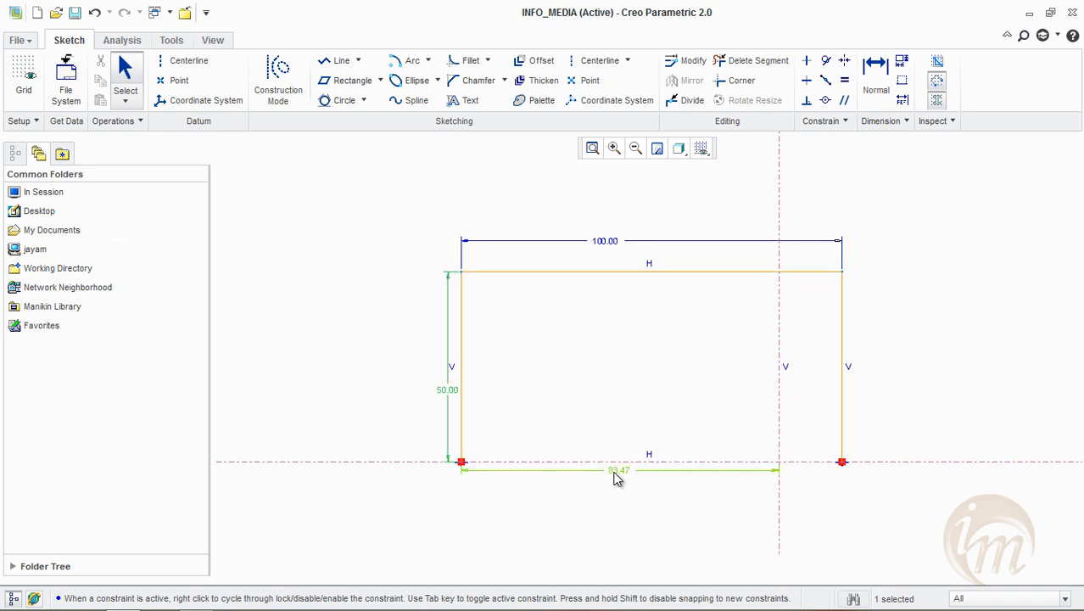
pyautogui.doubleClick(617, 472)
pyautogui.write('50')
pyautogui.press('Return')
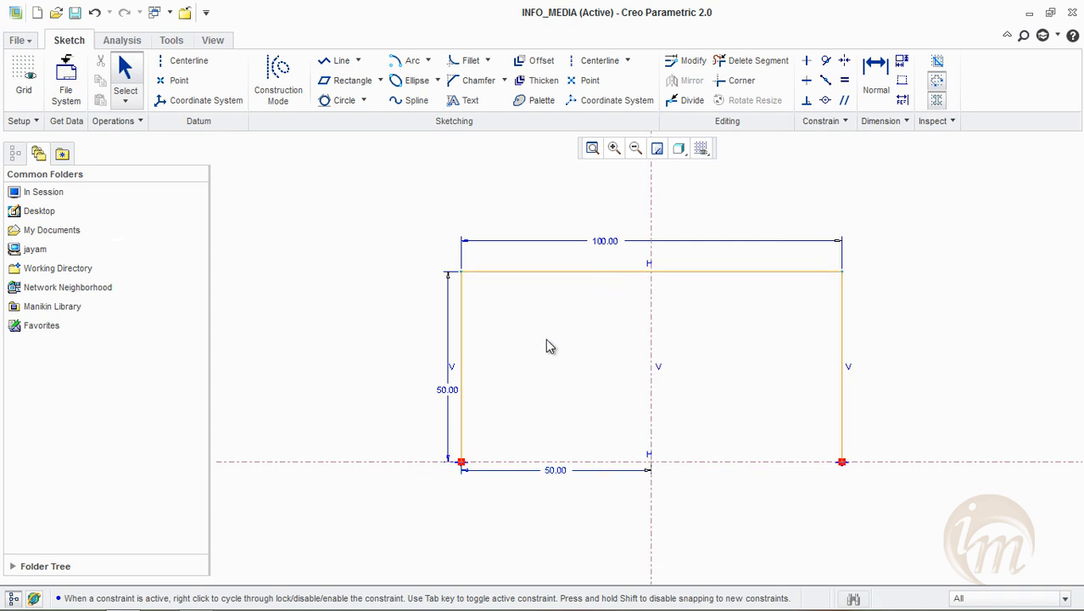
# Draw a 3 Tangent arc touching the two vertical sides and the horizontal line of the three-sided line chain
pyautogui.click(428, 62)
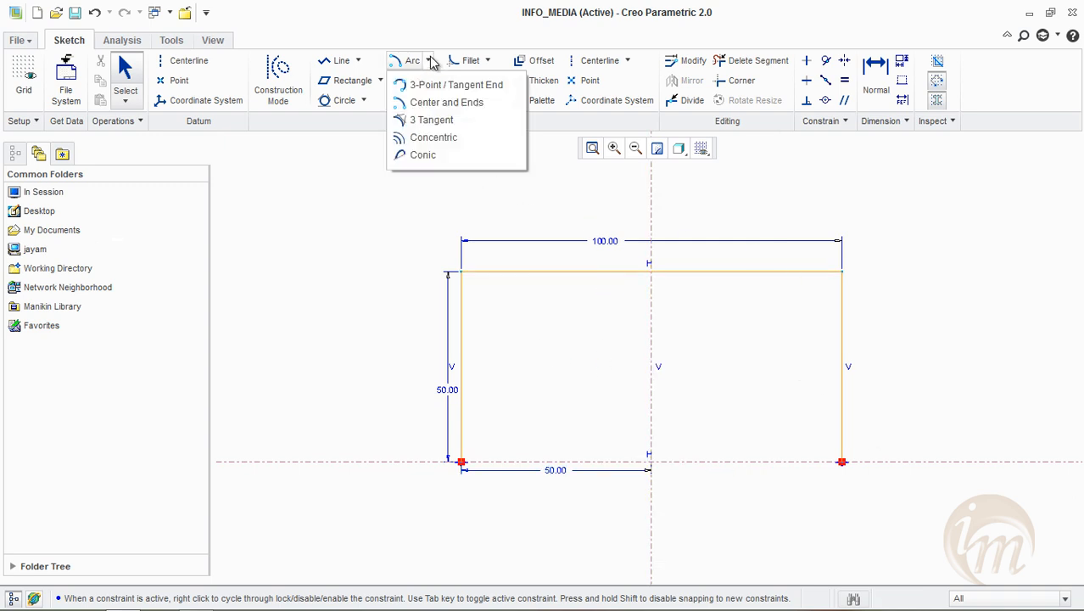
pyautogui.click(432, 120)
pyautogui.middleClick(468, 339)
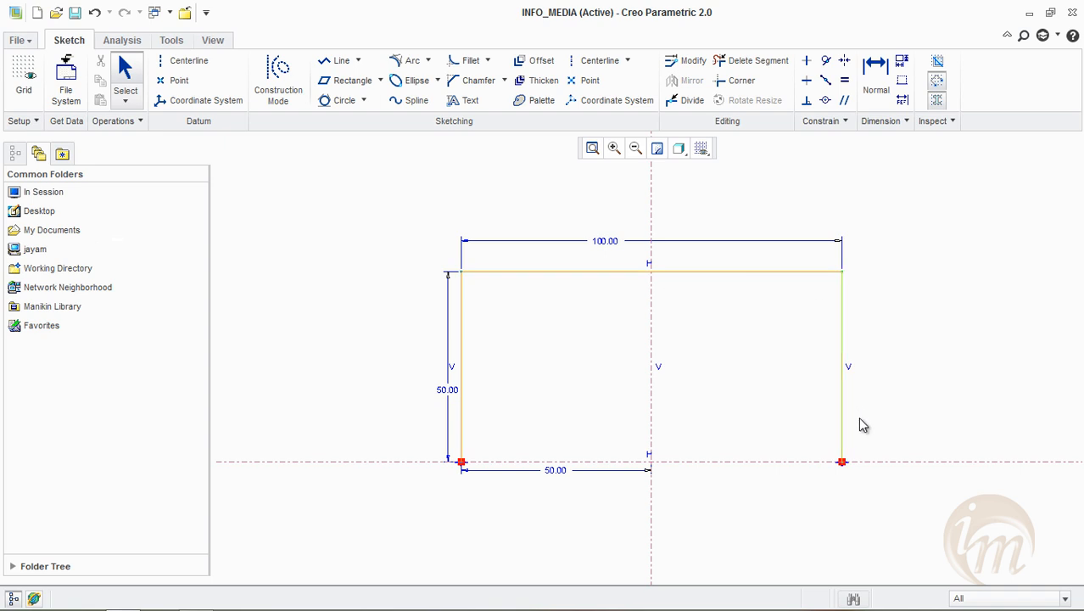
pyautogui.click(405, 62)
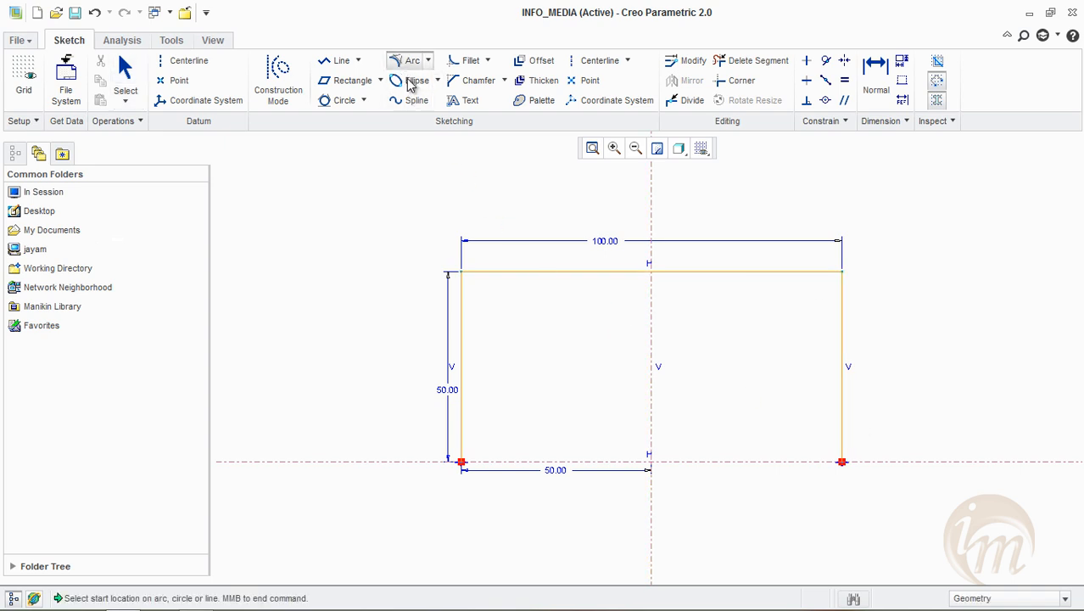
pyautogui.click(463, 330)
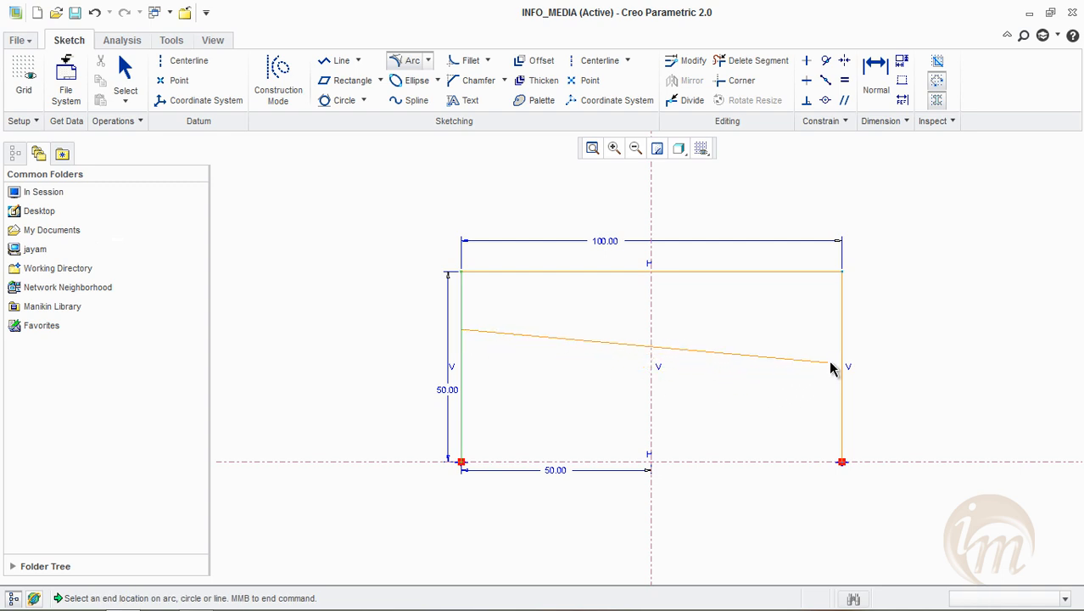
pyautogui.click(841, 365)
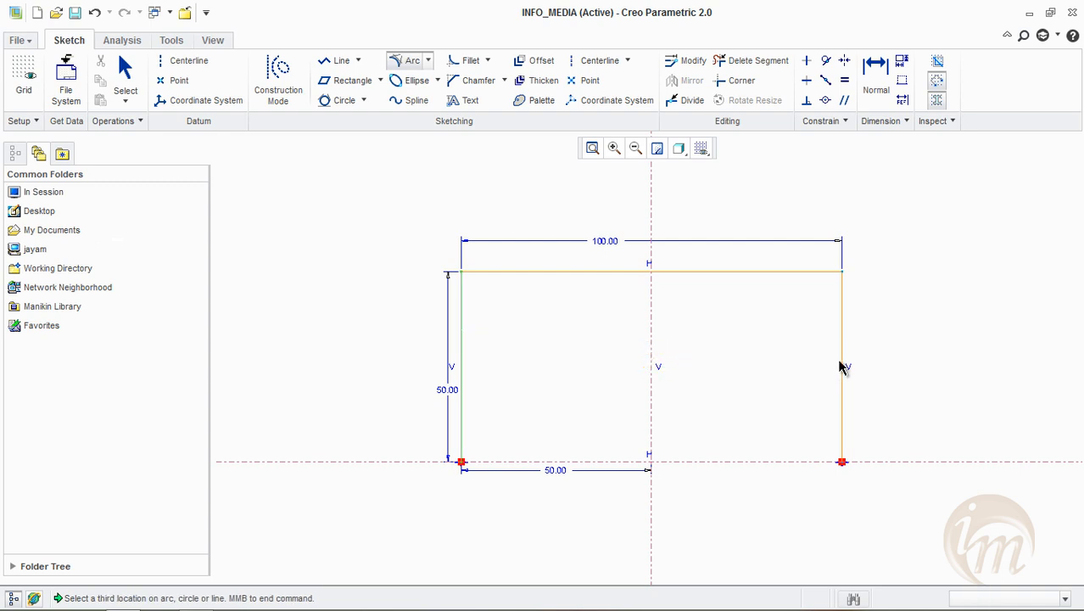
pyautogui.click(657, 271)
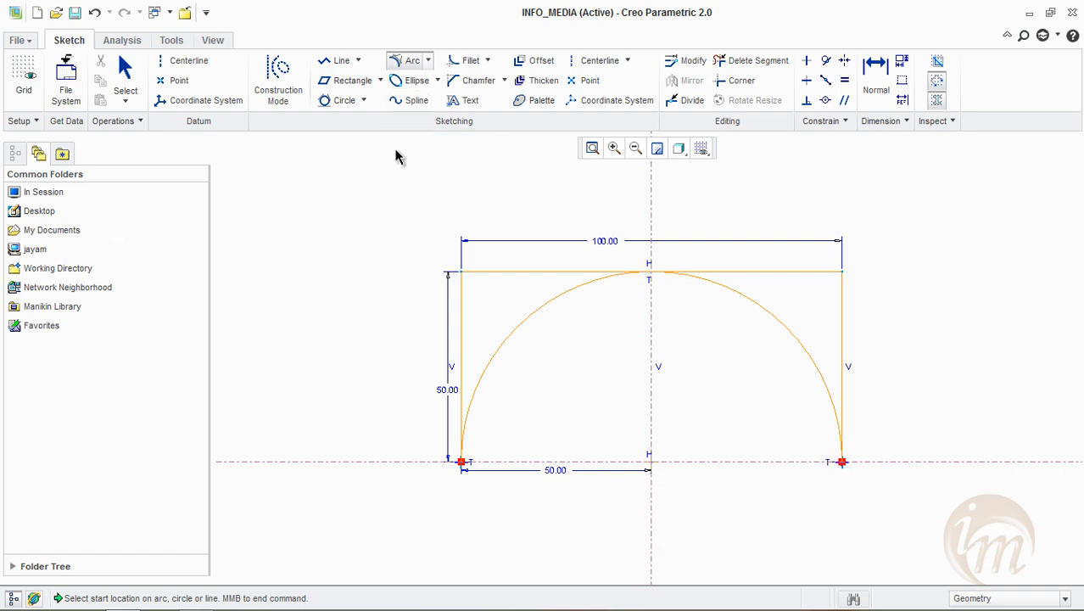
pyautogui.click(429, 61)
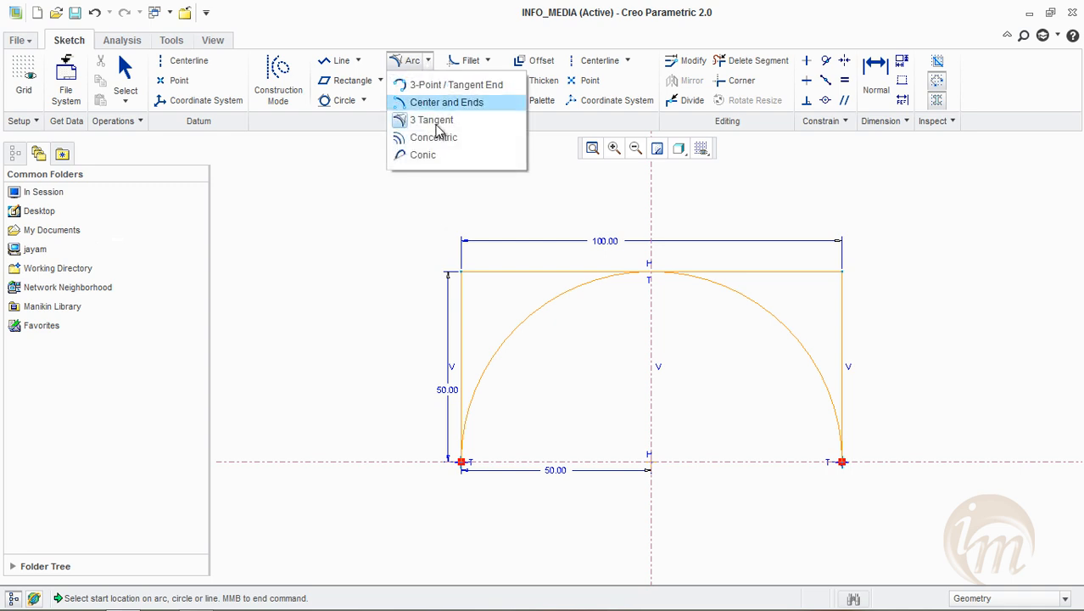
pyautogui.click(404, 227)
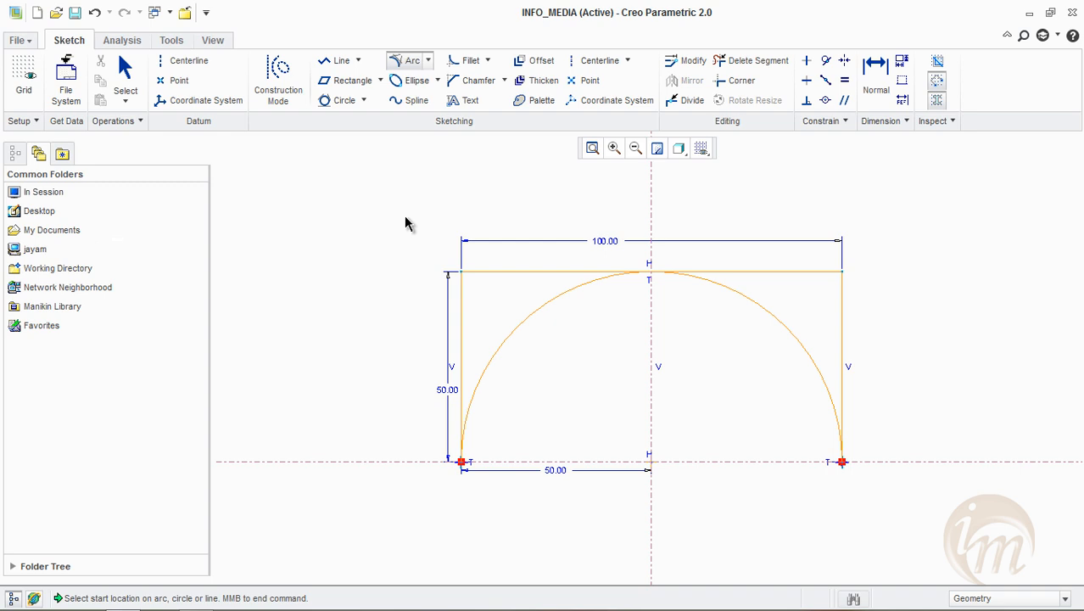
pyautogui.middleClick(358, 240)
# Clear the whole sketch and draw a new vertical and a new horizontal centerline crossing each other
pyautogui.moveTo(358, 243)
pyautogui.mouseDown()
pyautogui.moveTo(503, 436)
pyautogui.moveTo(876, 503)
pyautogui.mouseUp()
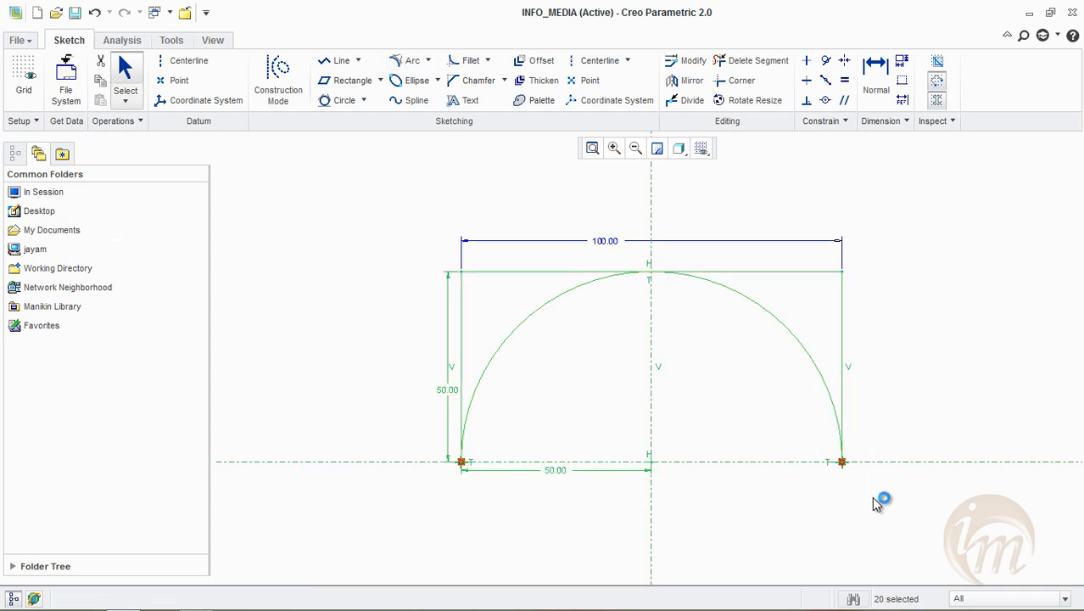
pyautogui.press('Delete')
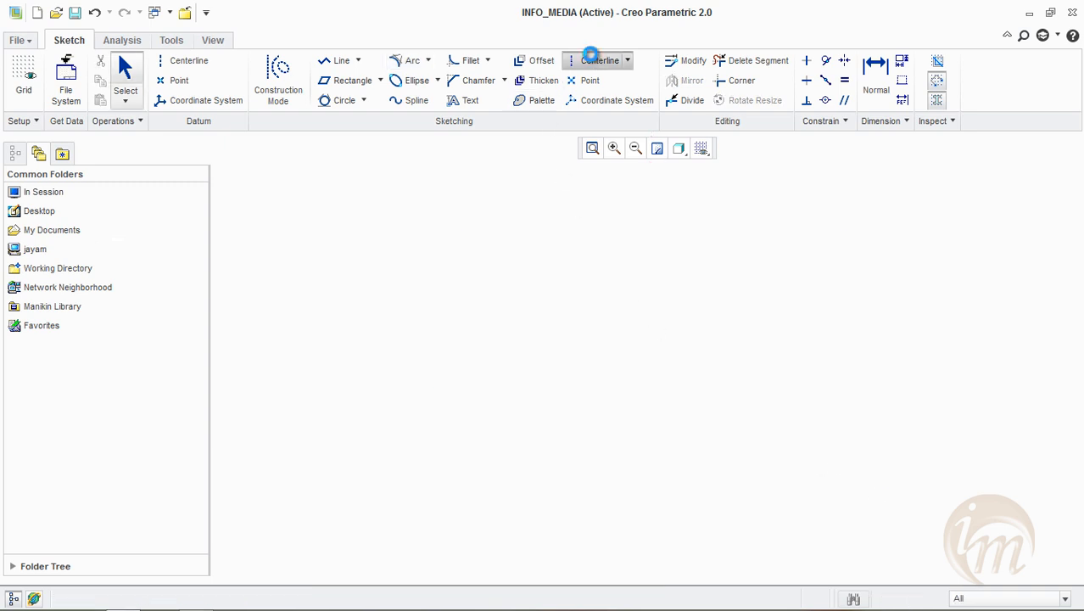
pyautogui.click(591, 58)
pyautogui.click(618, 216)
pyautogui.click(619, 432)
pyautogui.click(371, 361)
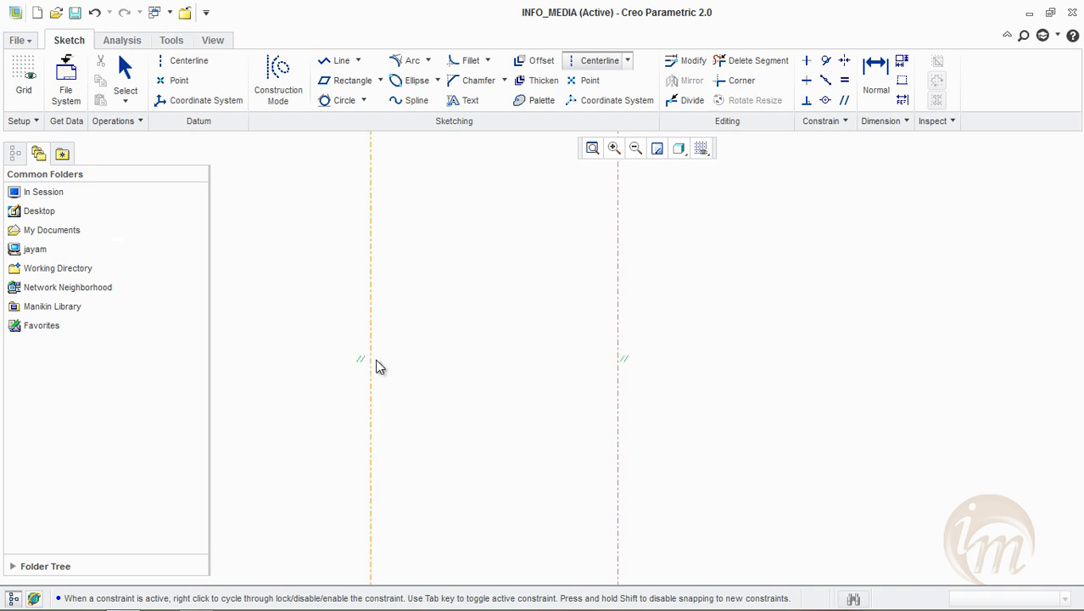
pyautogui.click(658, 360)
pyautogui.middleClick(739, 301)
pyautogui.middleClick(812, 218)
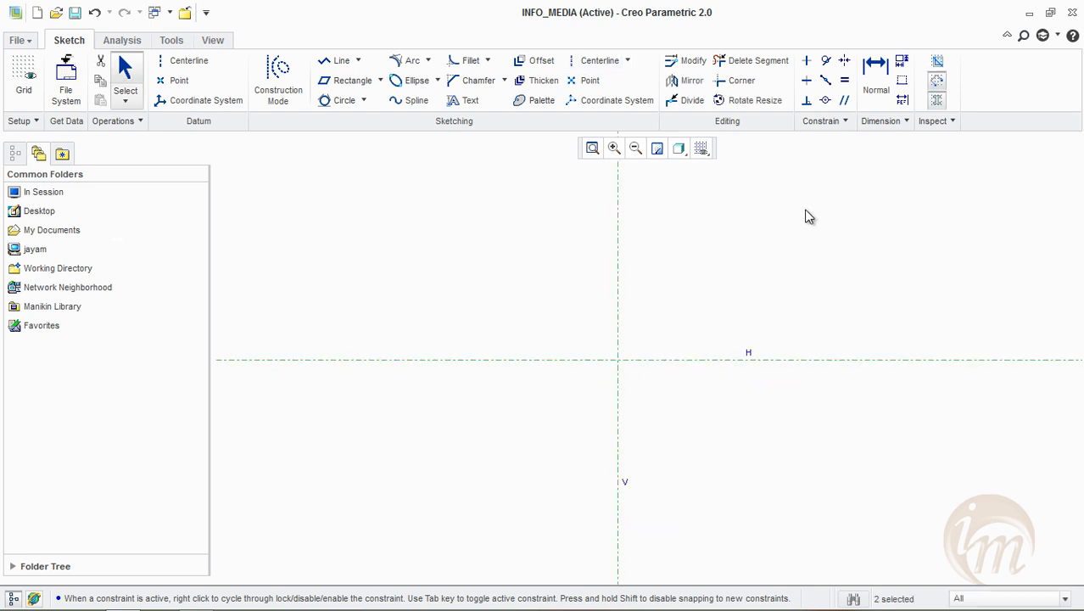
# Draw a 3-Point arc of about 37.9 radius above the horizontal centerline, with both ends on it and its centre on the vertical centerline
pyautogui.click(428, 61)
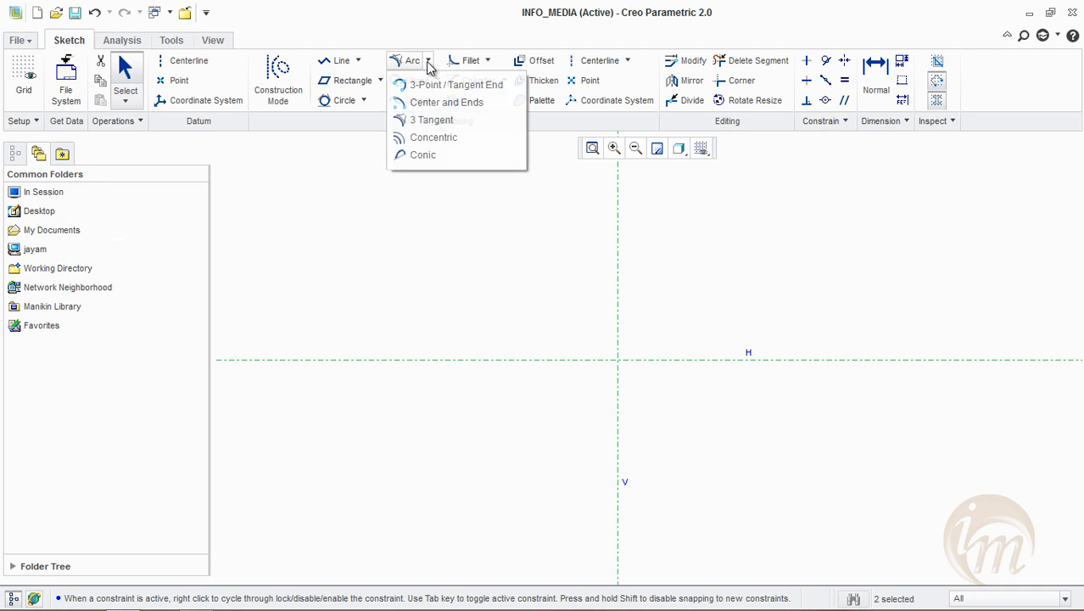
pyautogui.click(430, 86)
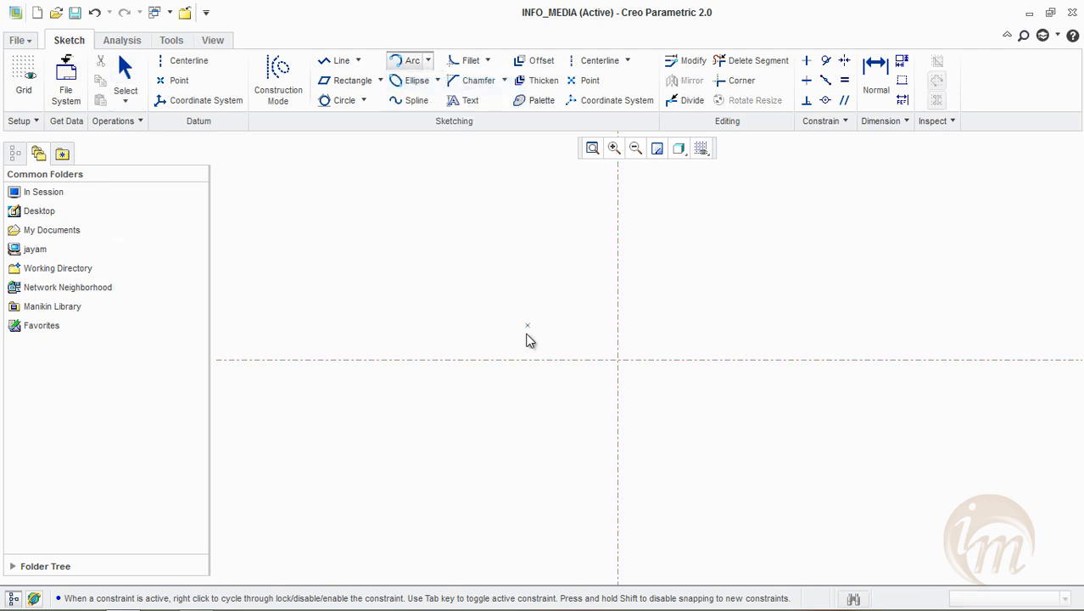
pyautogui.click(486, 360)
pyautogui.click(735, 360)
pyautogui.click(626, 297)
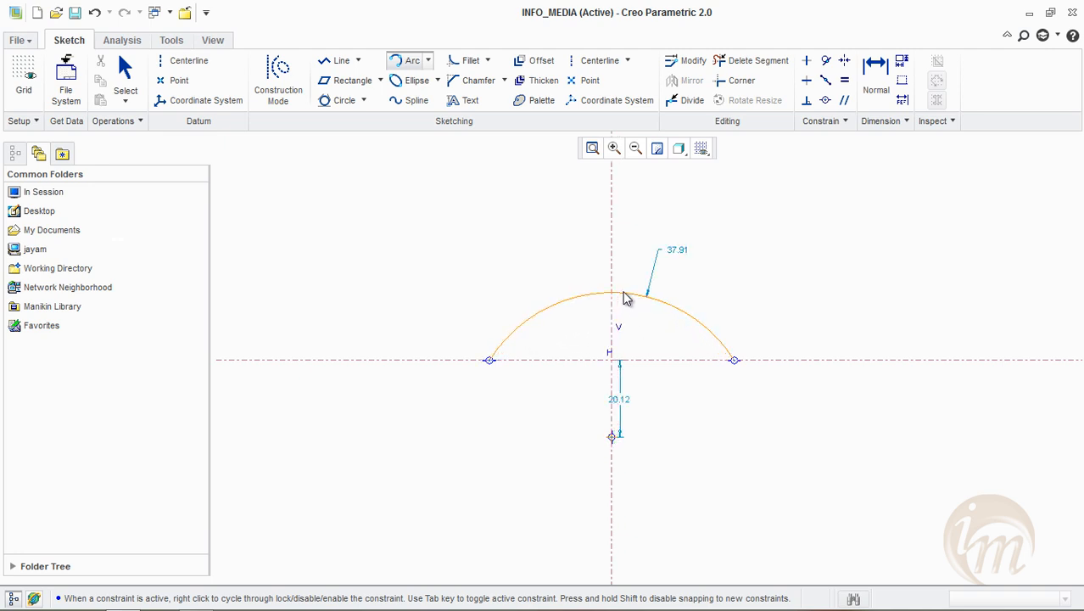
pyautogui.middleClick(670, 223)
# Draw three Concentric arcs outside the existing arc, with radii of about 46.5, 55.6 and 64.4
pyautogui.click(428, 61)
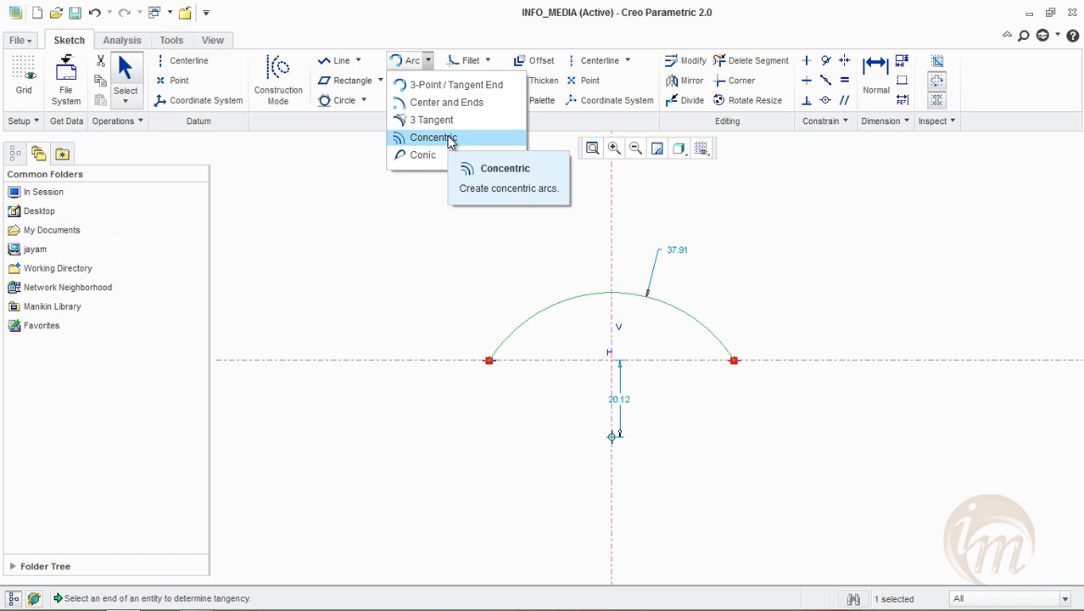
pyautogui.click(450, 137)
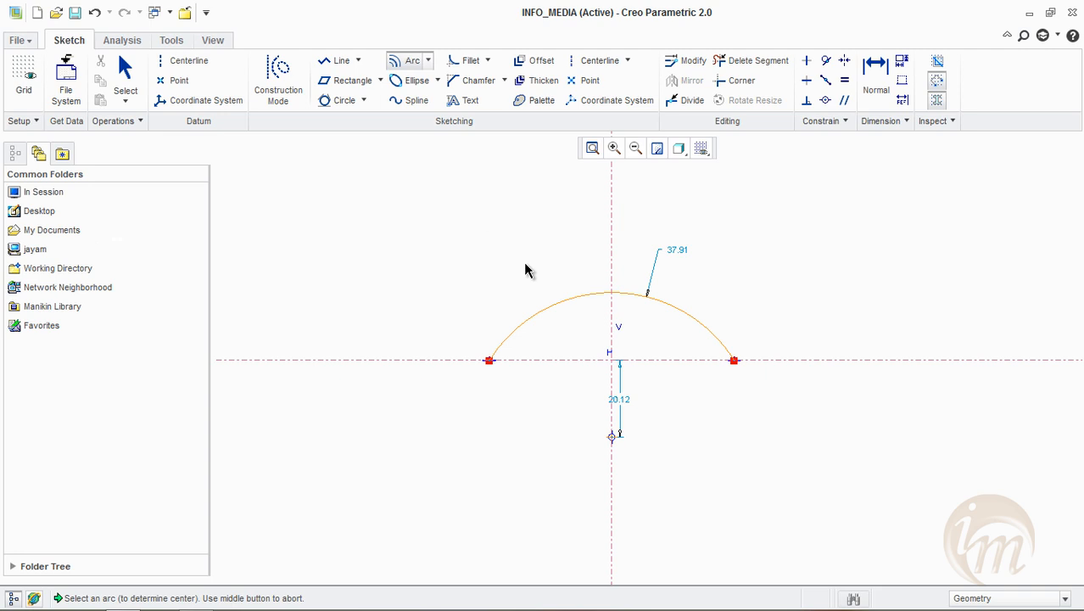
pyautogui.click(535, 311)
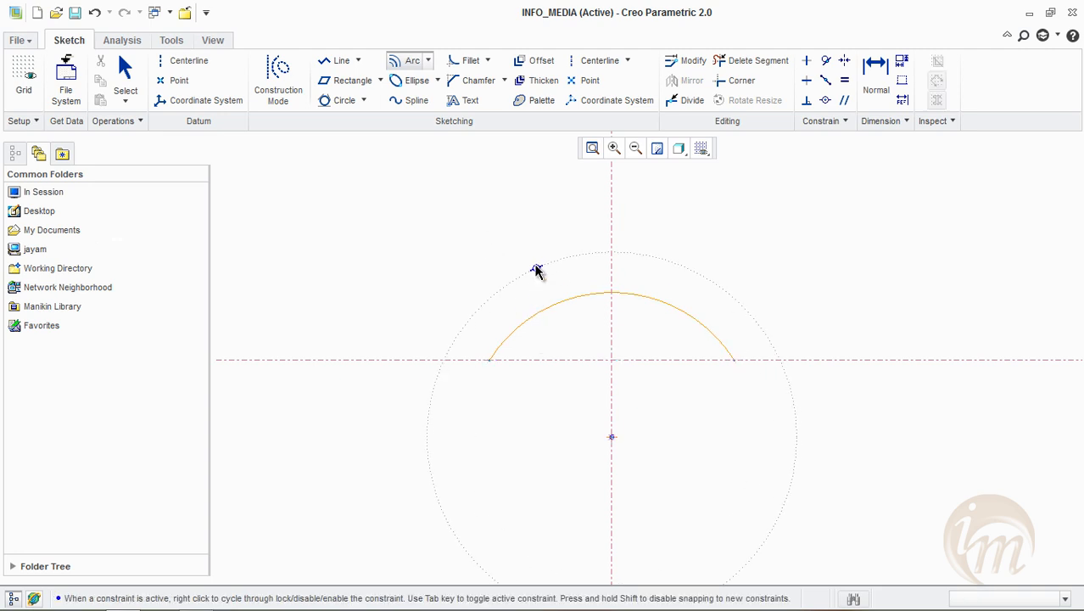
pyautogui.click(472, 330)
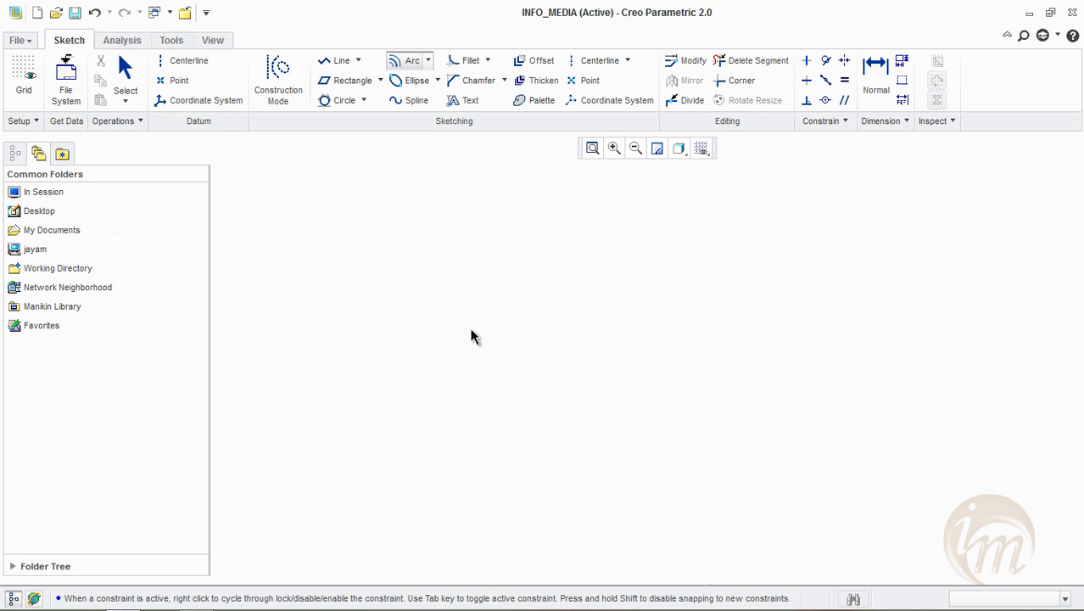
pyautogui.click(745, 350)
pyautogui.click(473, 276)
pyautogui.click(715, 273)
pyautogui.click(527, 208)
pyautogui.click(673, 221)
# Add a larger outermost concentric arc above and a concentric arc of about 31.9 radius below the shared centre
pyautogui.moveTo(615, 194); pyautogui.dragTo(623, 288, button='middle')
pyautogui.click(435, 346)
pyautogui.click(829, 373)
pyautogui.moveTo(780, 324); pyautogui.dragTo(779, 161, button='middle')
pyautogui.click(495, 379)
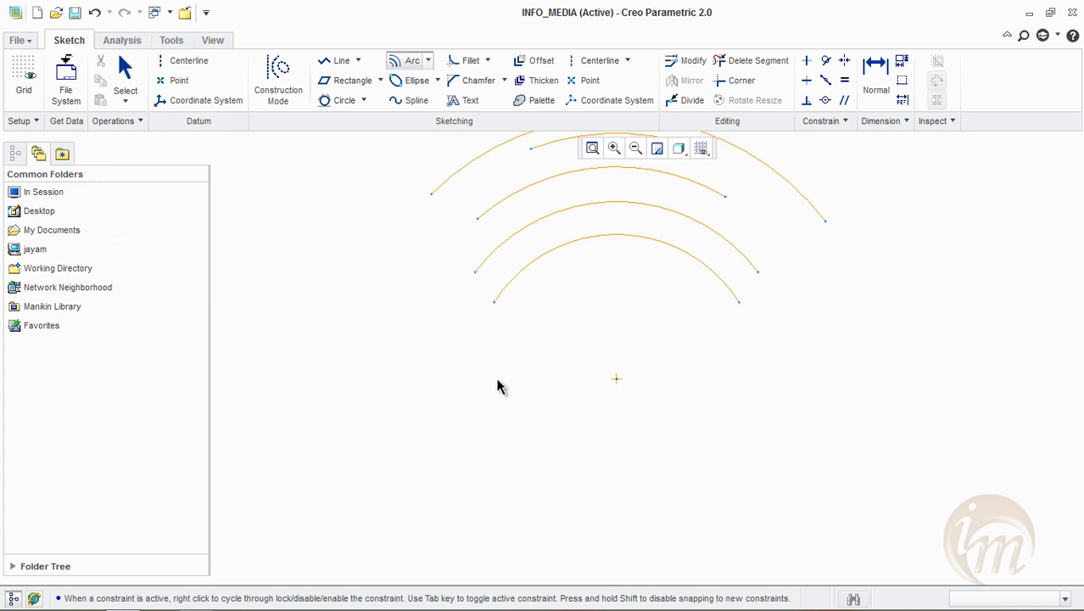
pyautogui.click(735, 406)
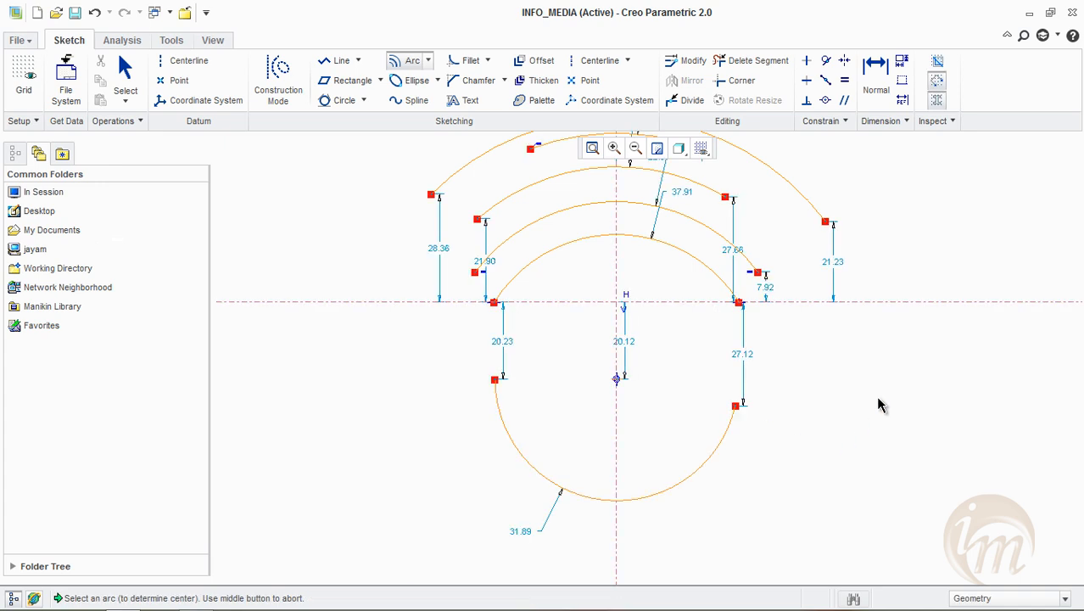
pyautogui.keyDown('shift'); pyautogui.moveTo(855, 401); pyautogui.dragTo(869, 448, button='middle'); pyautogui.keyUp('shift')
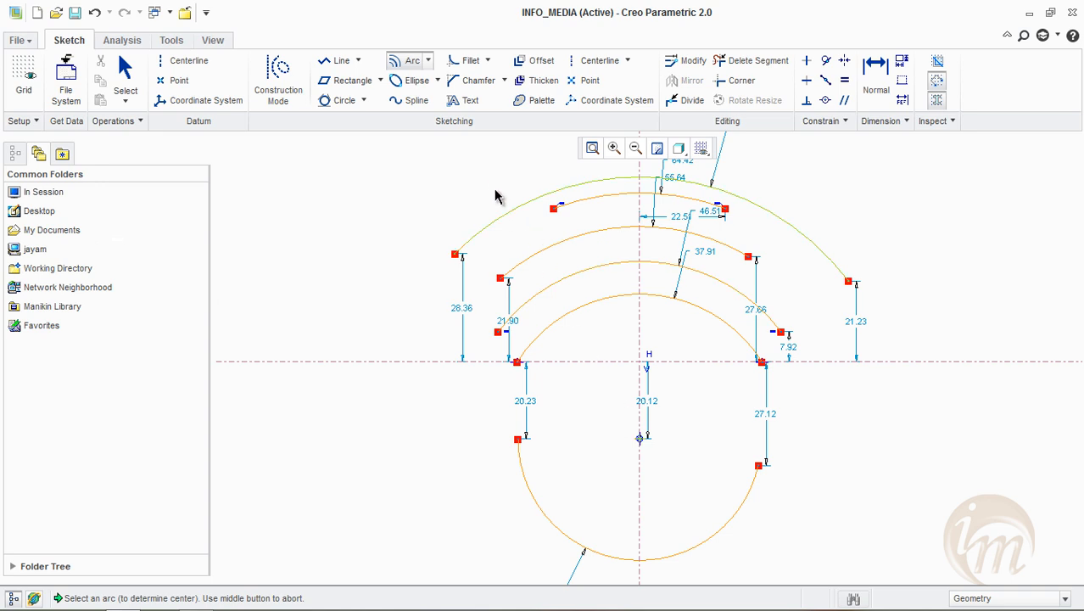
pyautogui.middleClick(457, 270)
# Delete all the concentric arcs and both centerlines, leaving the sketch empty
pyautogui.click(398, 204)
pyautogui.moveTo(347, 186); pyautogui.dragTo(845, 577)
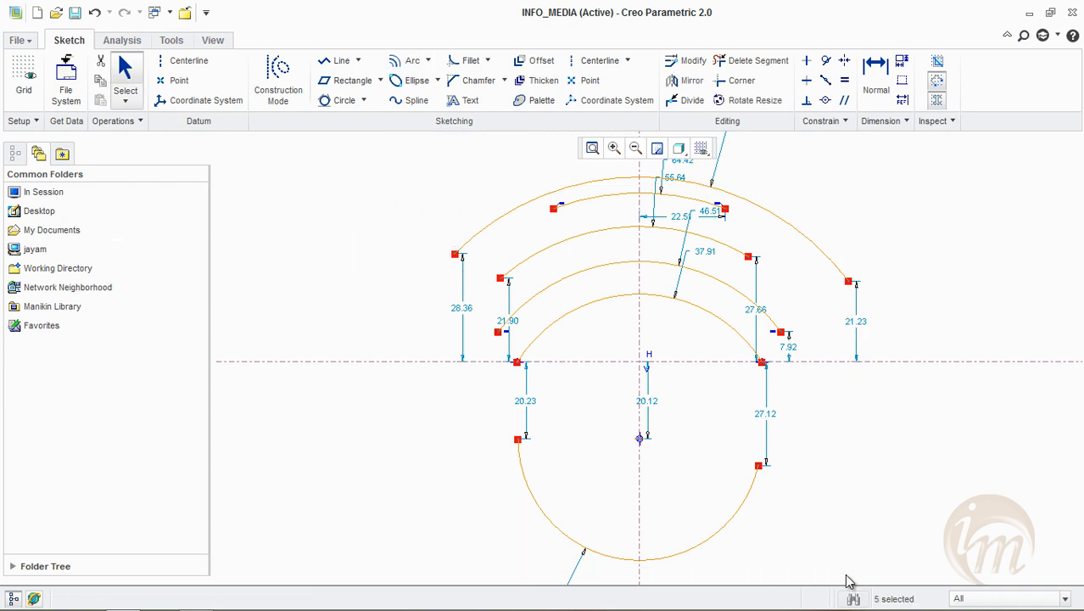
pyautogui.press('Delete')
pyautogui.click(781, 227)
pyautogui.press('Delete')
pyautogui.click(652, 361)
pyautogui.press('Delete')
# Draw a vertical centerline and a horizontal centerline crossing near the middle of the empty sketch
pyautogui.click(585, 63)
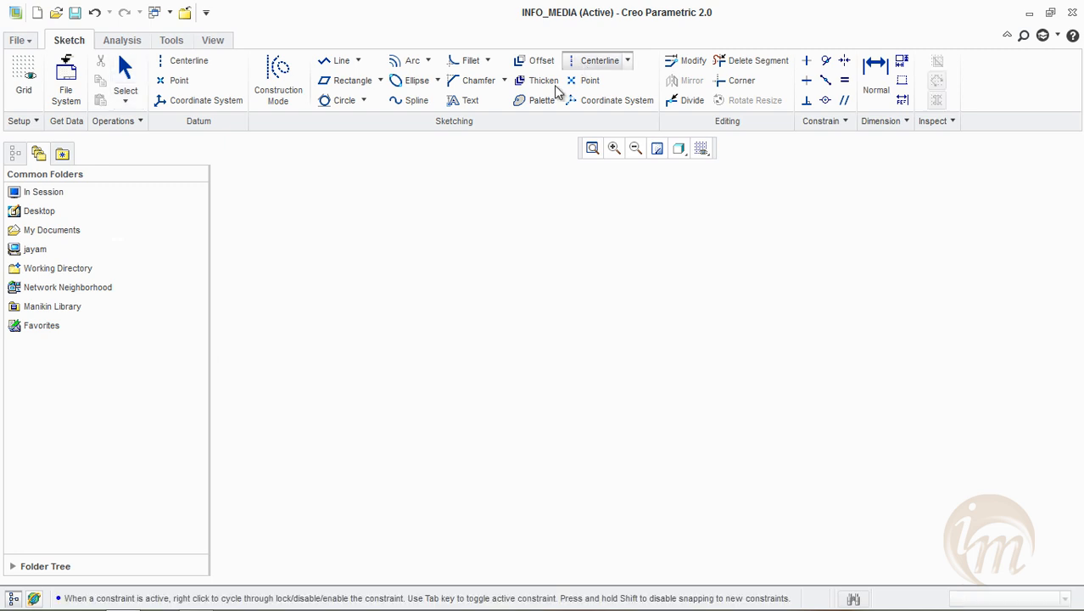
pyautogui.click(619, 234)
pyautogui.click(617, 496)
pyautogui.click(331, 379)
pyautogui.click(728, 387)
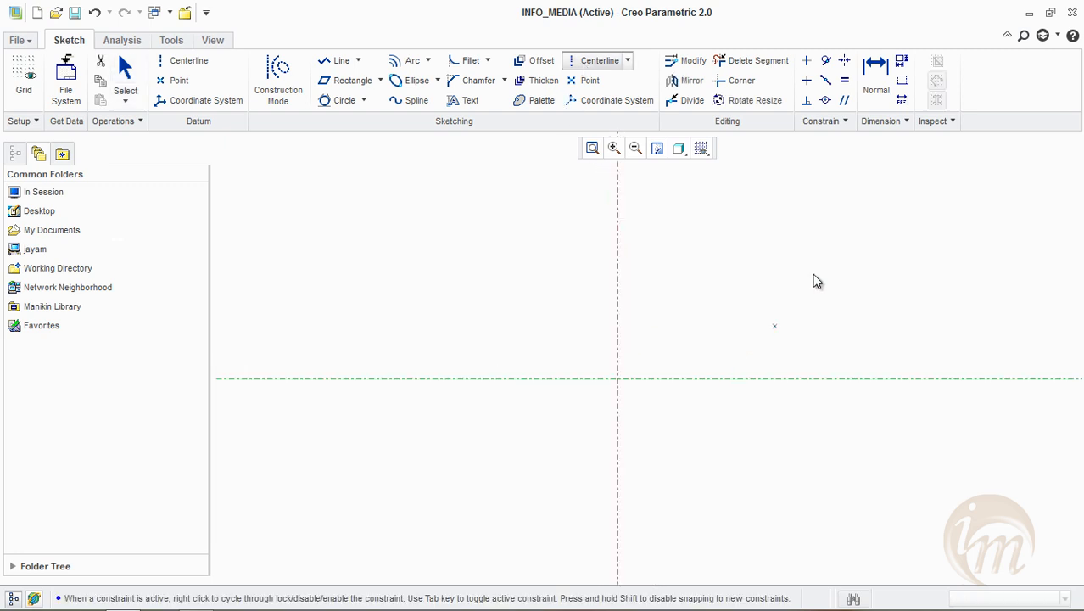
pyautogui.middleClick(618, 197)
# Draw a Conic arc above the horizontal centerline, with its ends on it about 36 and 39 from the vertical centerline
pyautogui.click(428, 61)
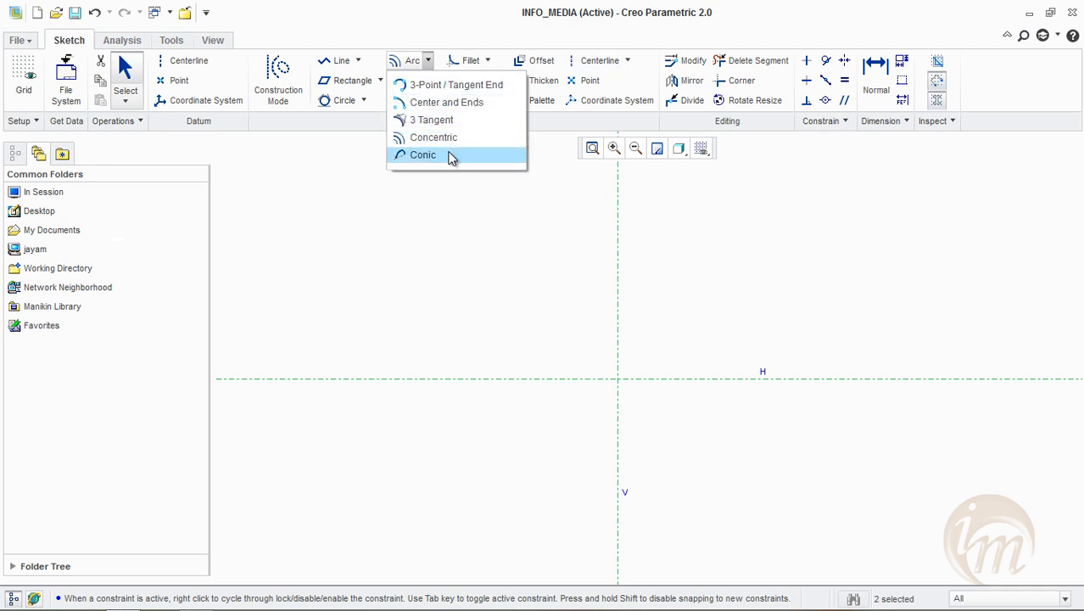
pyautogui.click(450, 155)
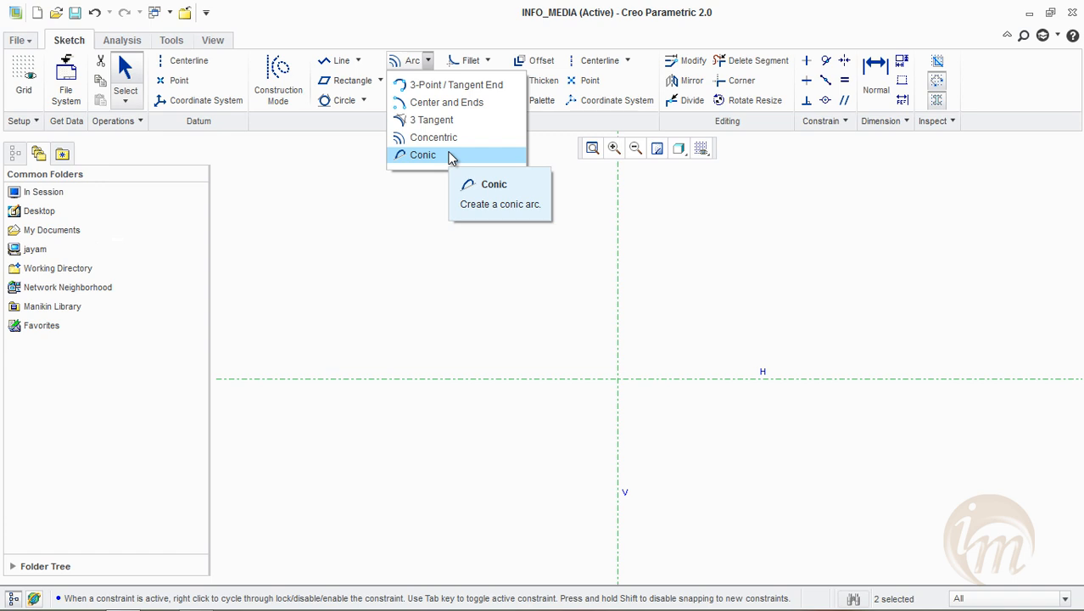
pyautogui.click(451, 156)
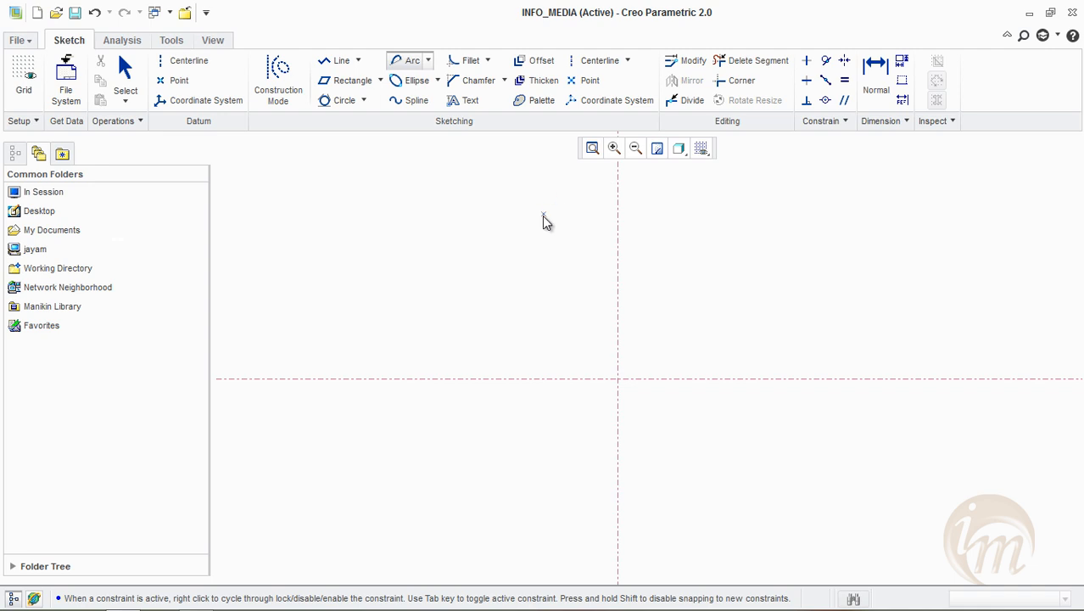
pyautogui.click(428, 60)
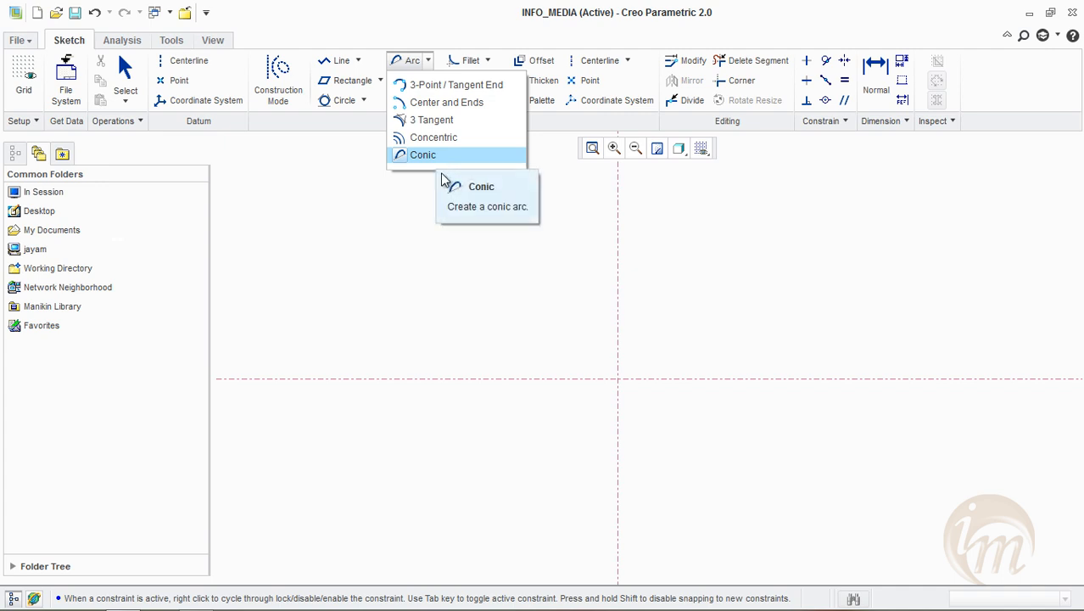
pyautogui.click(483, 380)
pyautogui.click(482, 379)
pyautogui.click(766, 380)
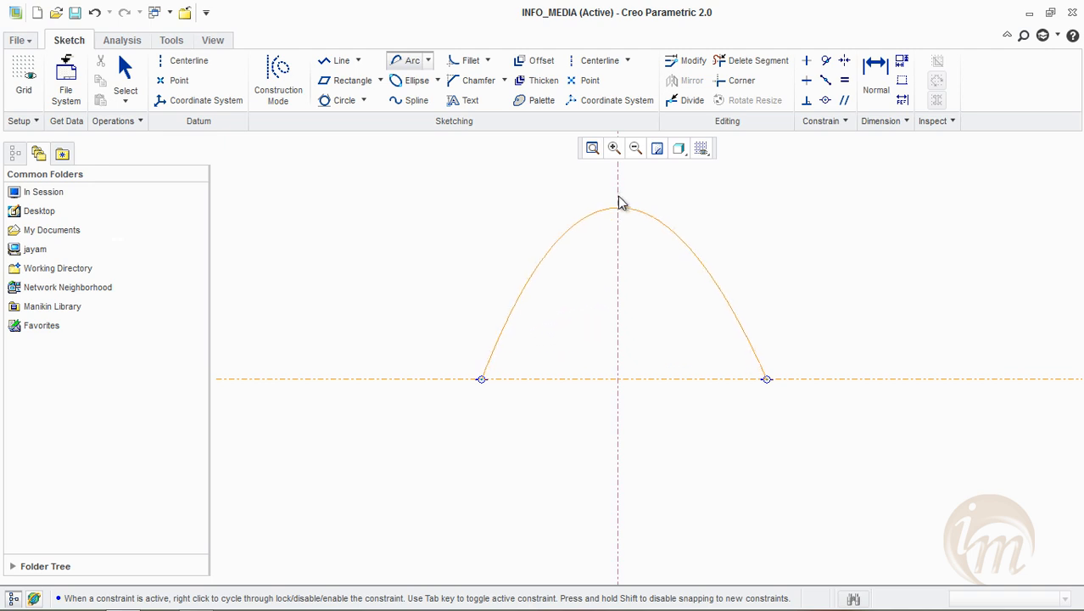
pyautogui.click(619, 176)
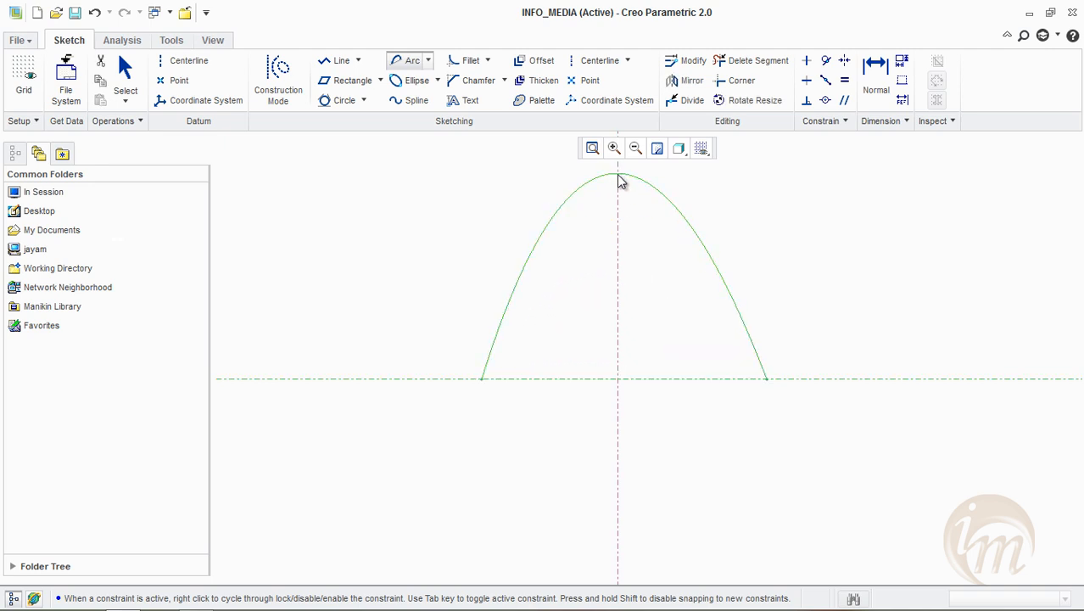
pyautogui.middleClick(770, 276)
pyautogui.keyDown('shift'); pyautogui.moveTo(800, 272); pyautogui.dragTo(779, 397, button='middle'); pyautogui.keyUp('shift')
pyautogui.moveTo(612, 225); pyautogui.dragTo(666, 253)
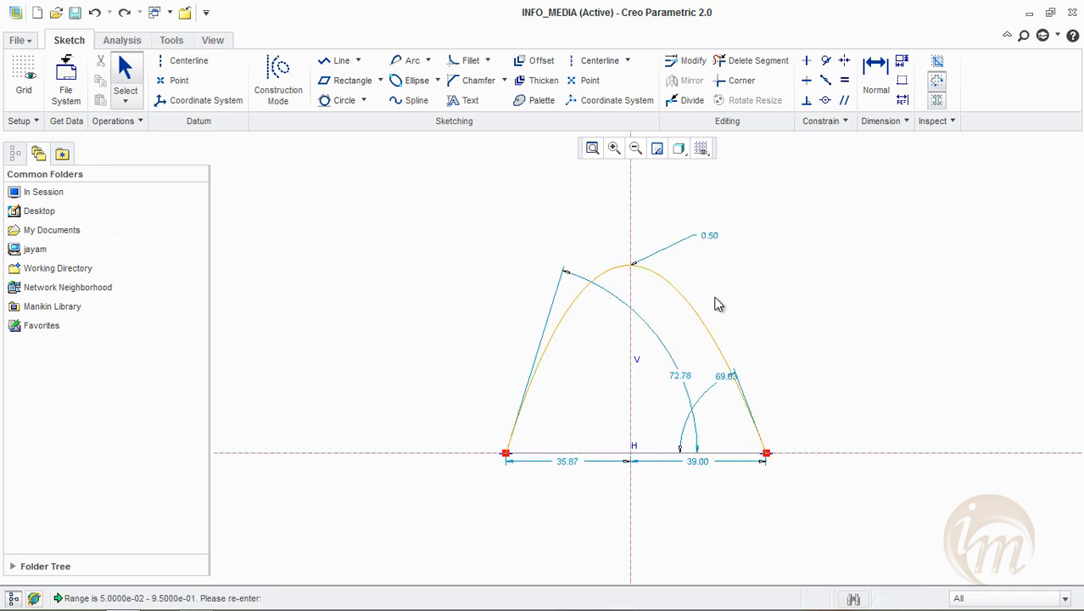
# Set the conic arc's rho value to 0.8
pyautogui.click(712, 250)
pyautogui.doubleClick(710, 237)
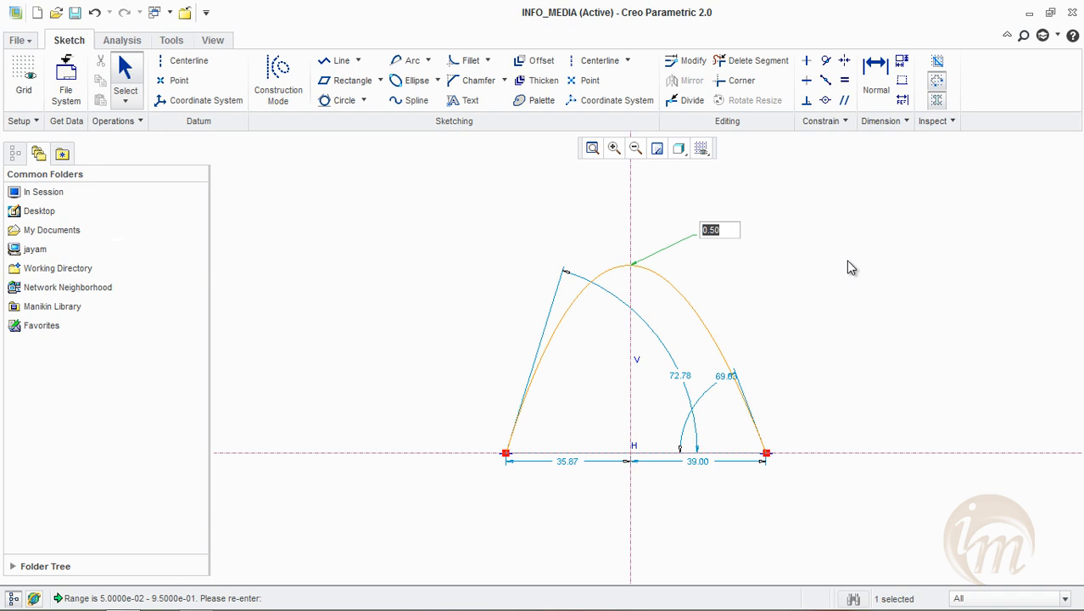
pyautogui.write('.8')
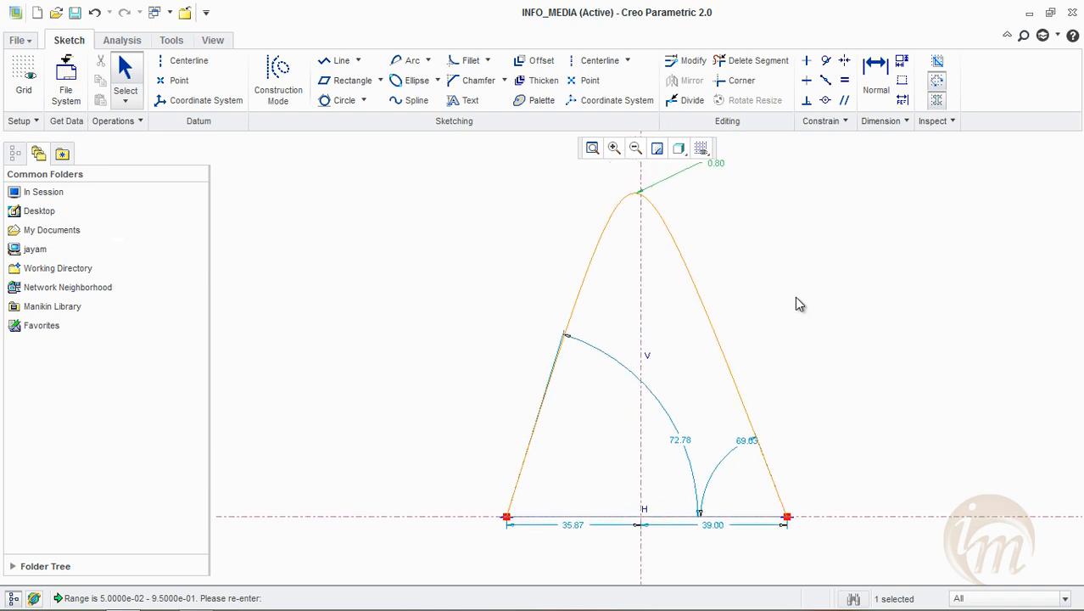
# Set the conic arc's rho value to 0.4
pyautogui.doubleClick(717, 163)
pyautogui.write('.4')
pyautogui.press('Return')
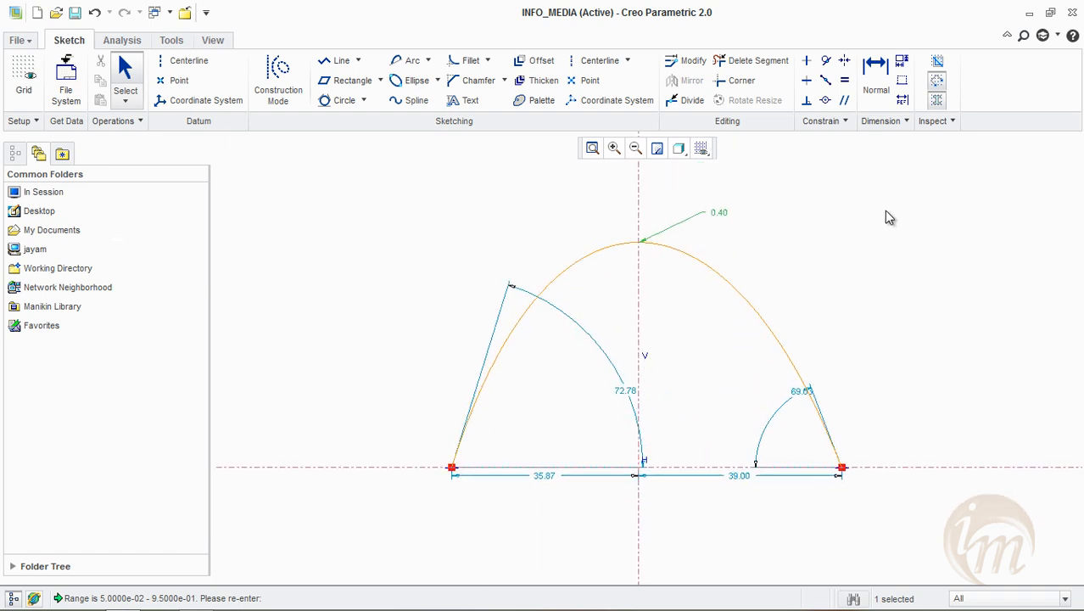
pyautogui.click(865, 219)
pyautogui.click(430, 61)
pyautogui.click(430, 61)
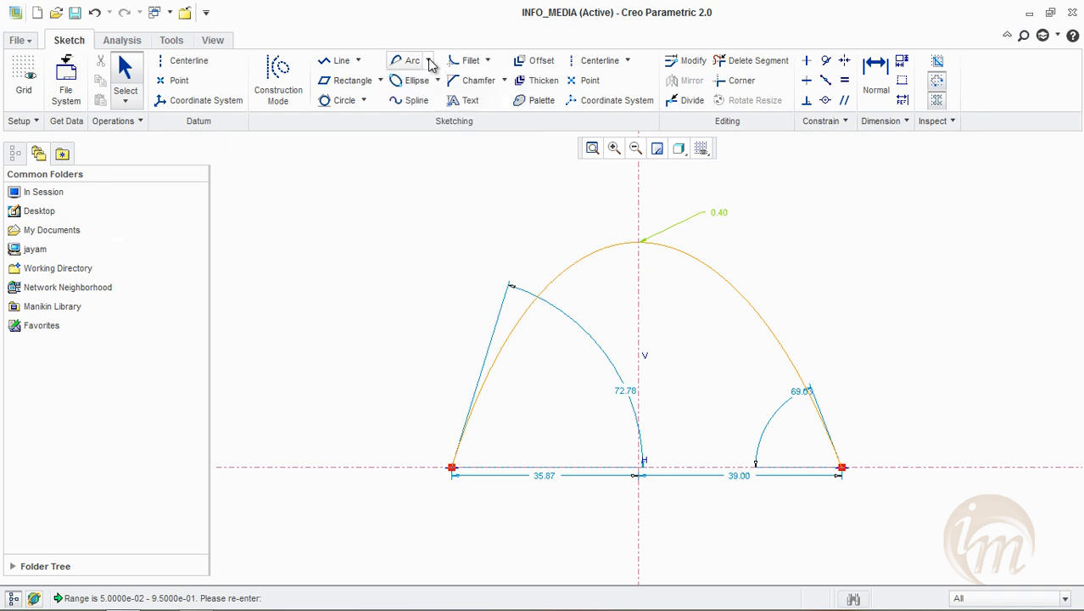
pyautogui.click(430, 62)
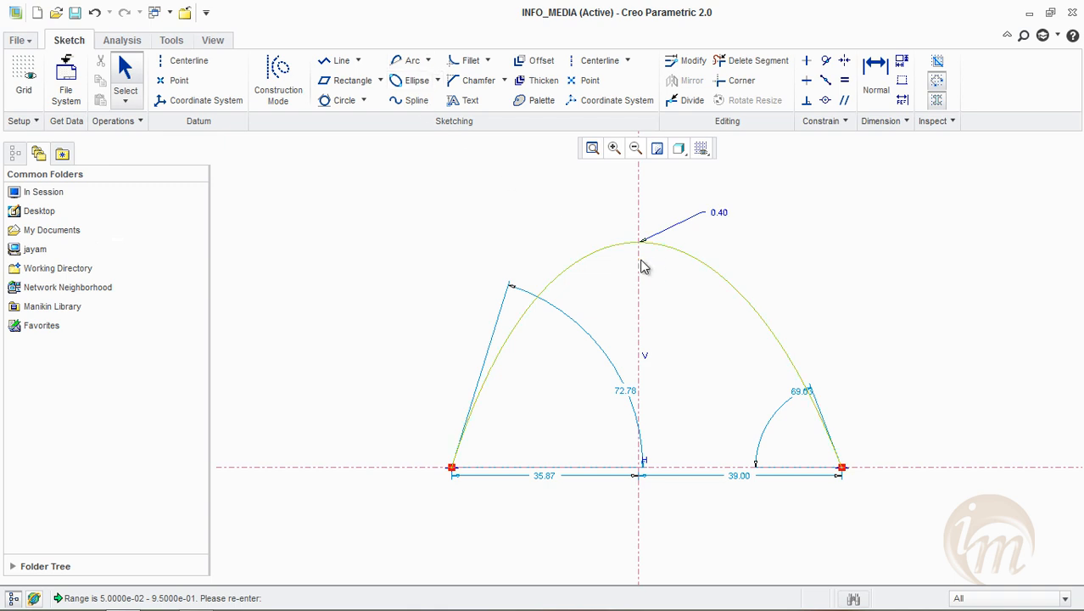
# Delete the conic arc and both centerlines, leaving the sketch empty
pyautogui.click(611, 248)
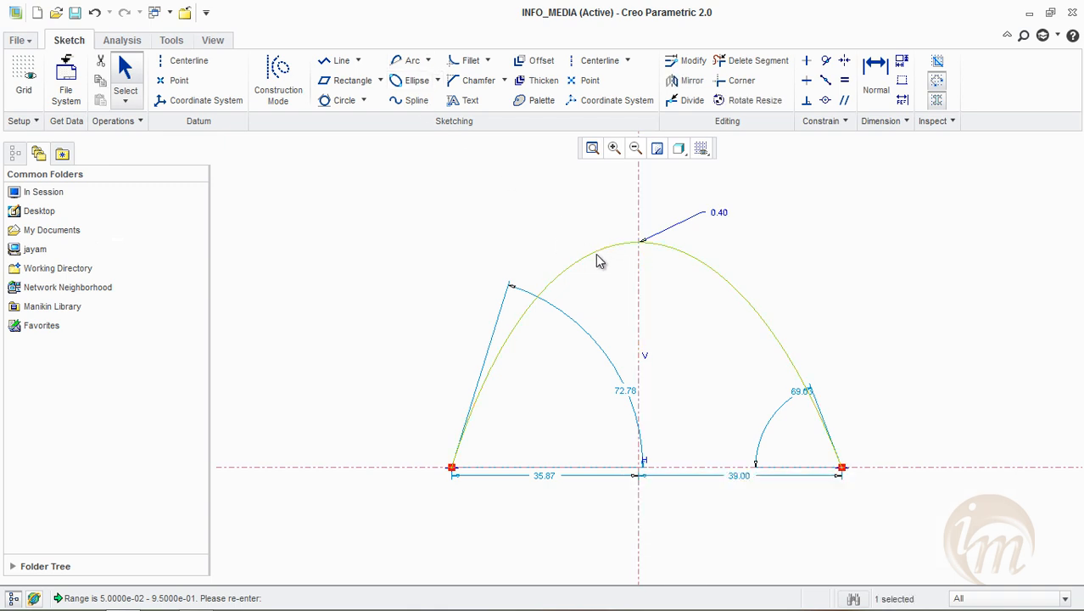
pyautogui.click(851, 558)
pyautogui.moveTo(341, 174); pyautogui.dragTo(946, 551)
pyautogui.press('Delete')
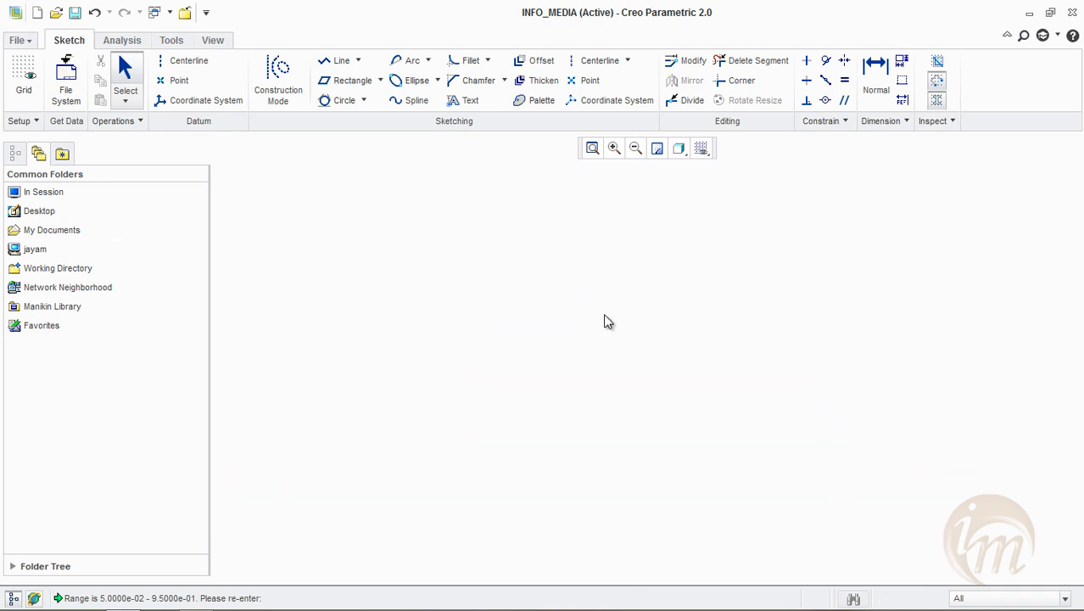
# Draw a vertical centerline and a horizontal centerline crossing near the middle of the emptied sketch
pyautogui.click(437, 81)
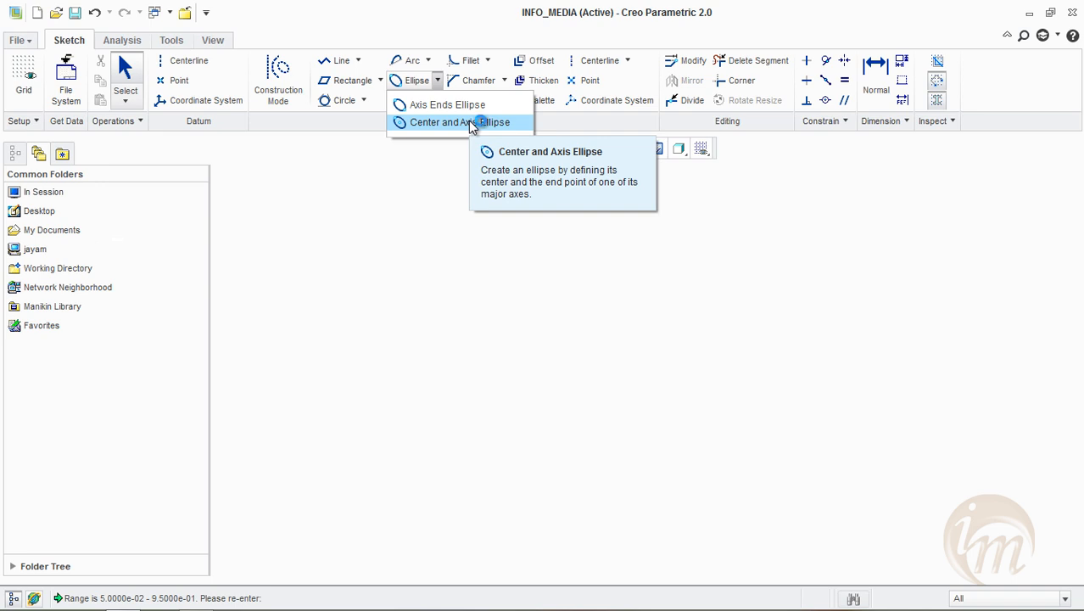
pyautogui.click(482, 237)
pyautogui.click(601, 67)
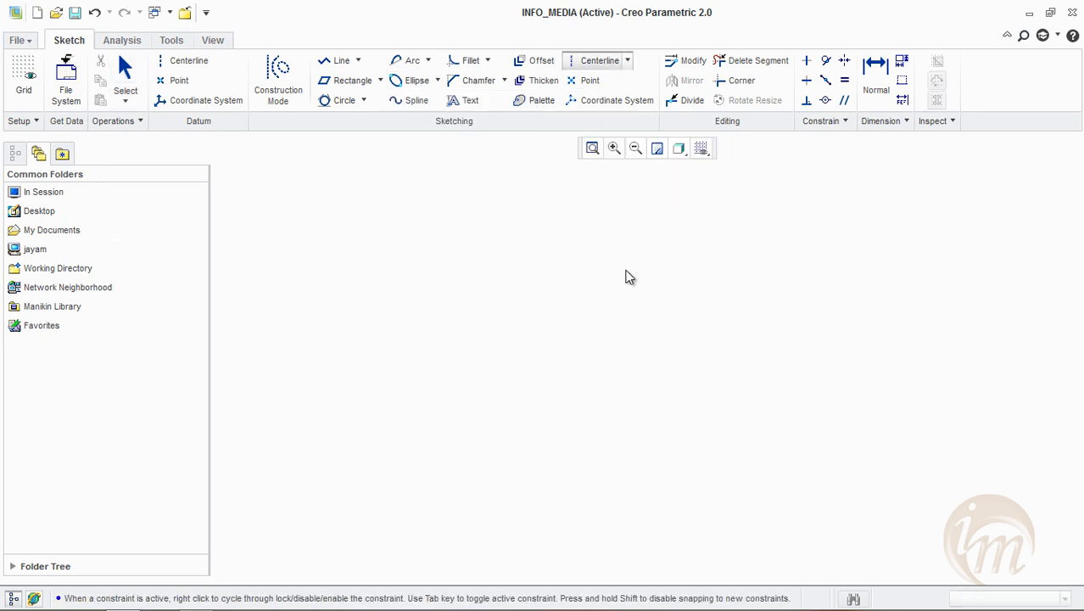
pyautogui.click(353, 361)
pyautogui.click(708, 367)
pyautogui.middleClick(654, 270)
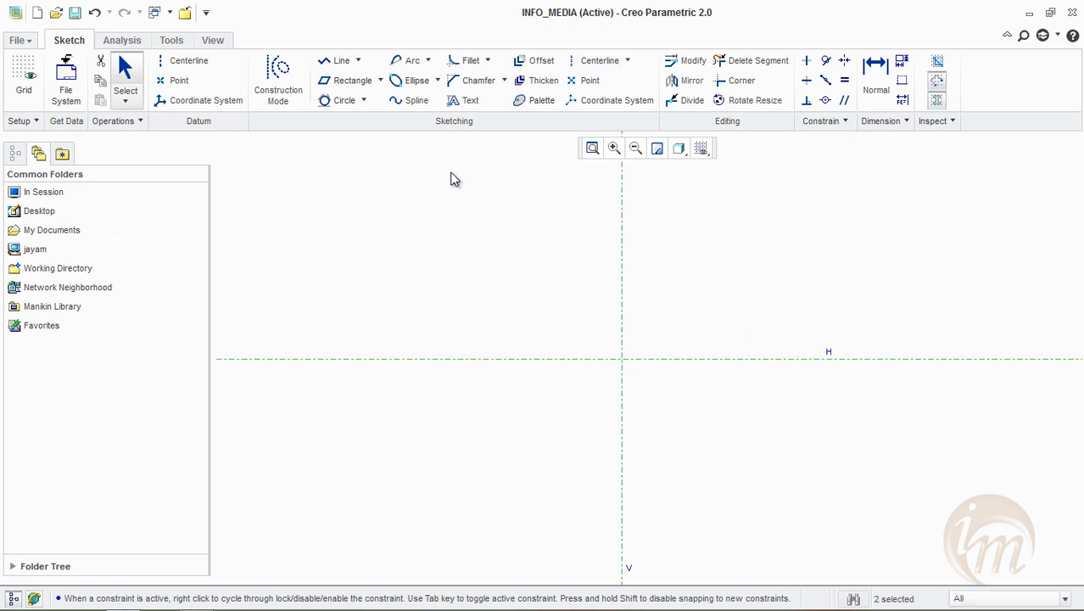
# Draw an Axis Ends ellipse about 97.3 wide and 32.8 high centred on the centerline crossing, and move its dimensions outside the shape
pyautogui.click(438, 81)
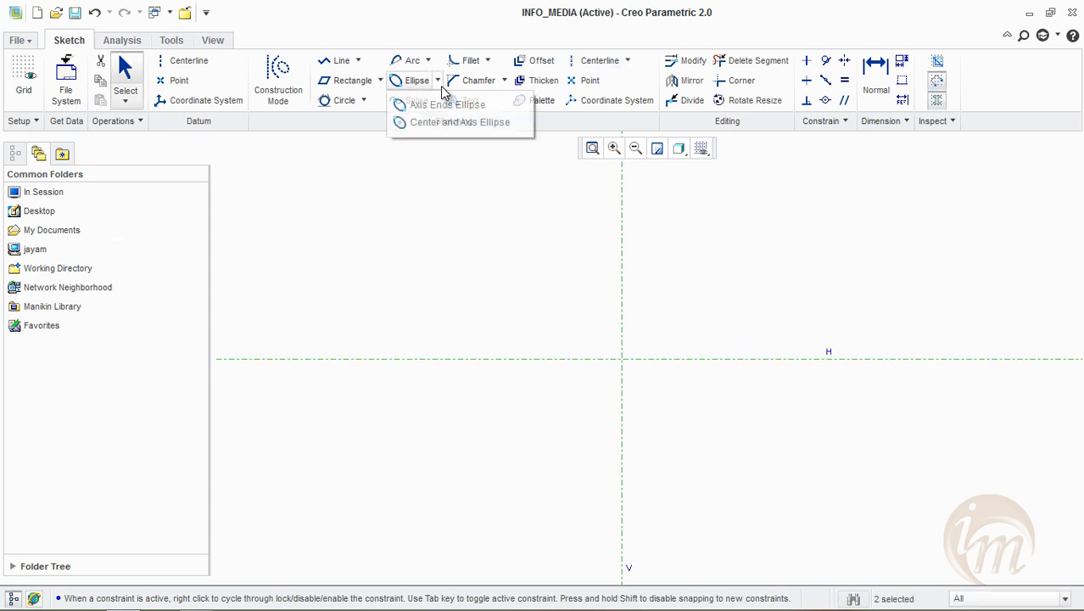
pyautogui.click(450, 105)
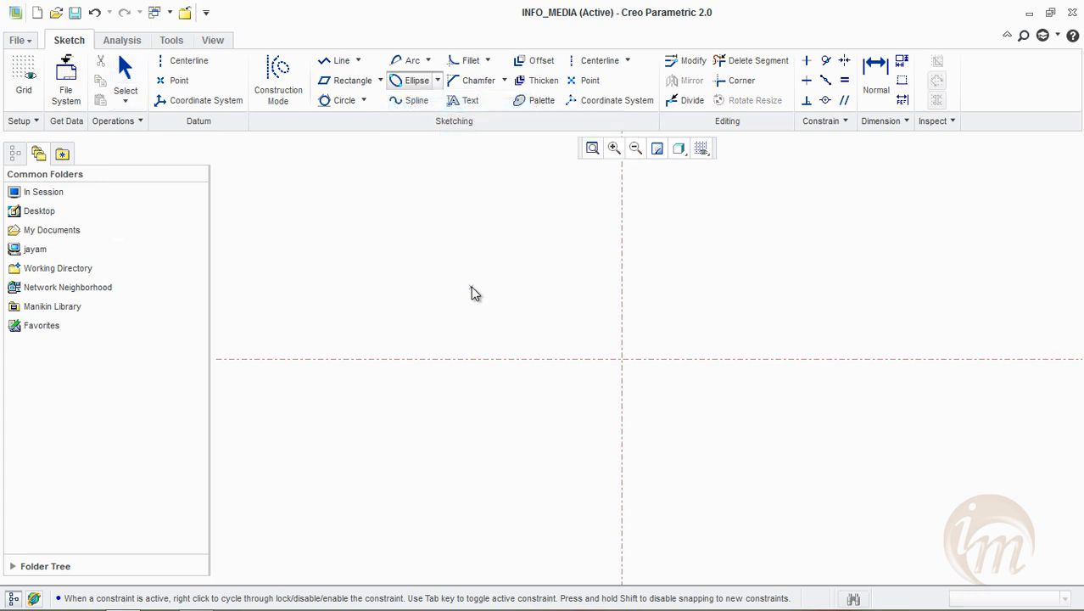
pyautogui.click(368, 359)
pyautogui.click(858, 360)
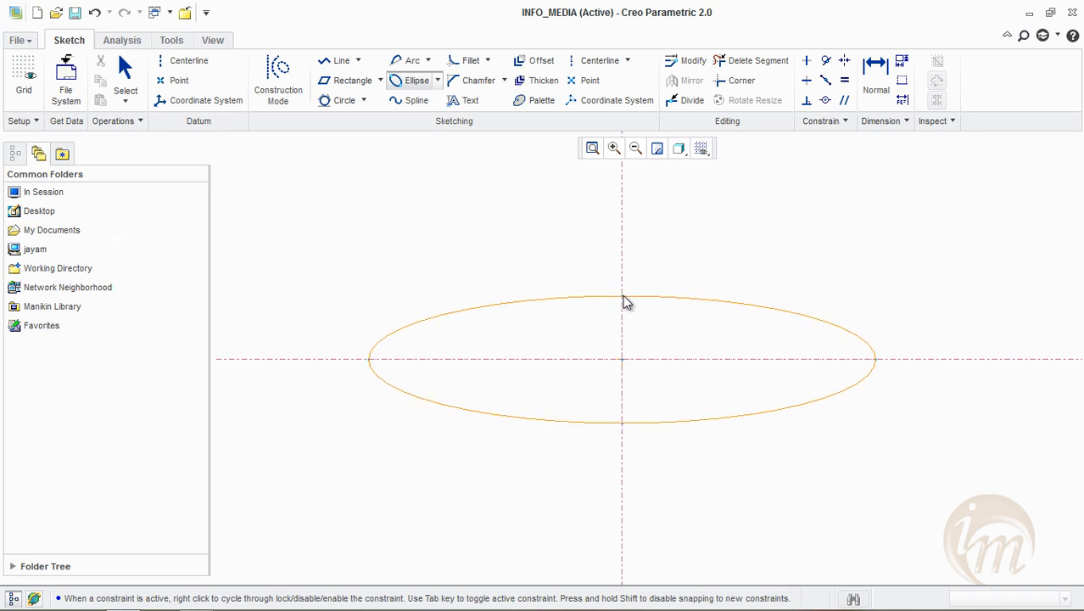
pyautogui.scroll(3, 621, 233)
pyautogui.scroll(2, 620, 234)
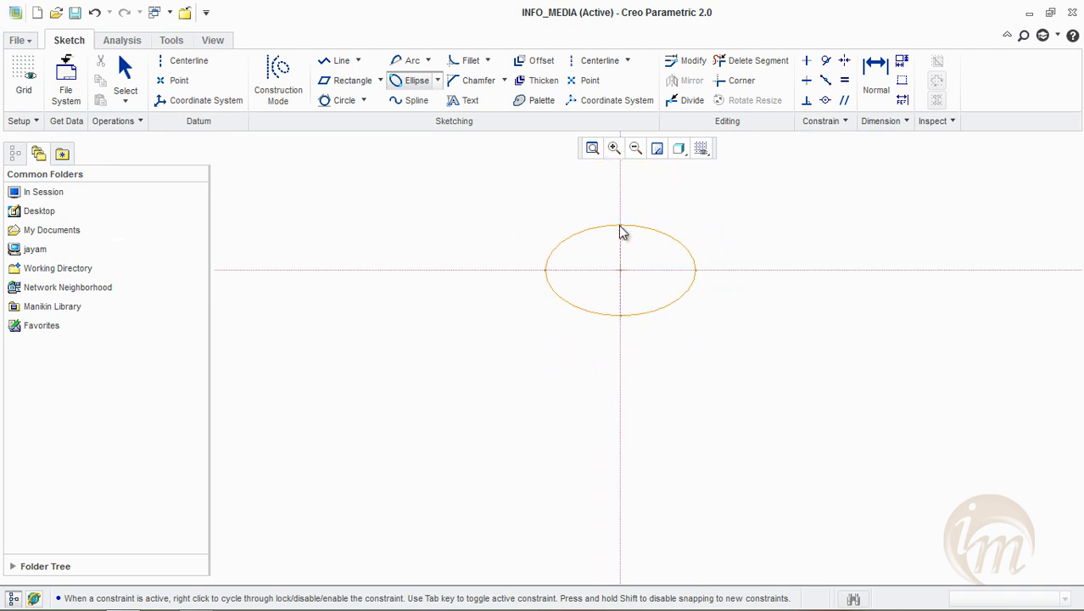
pyautogui.scroll(-5, 618, 227)
pyautogui.click(626, 302)
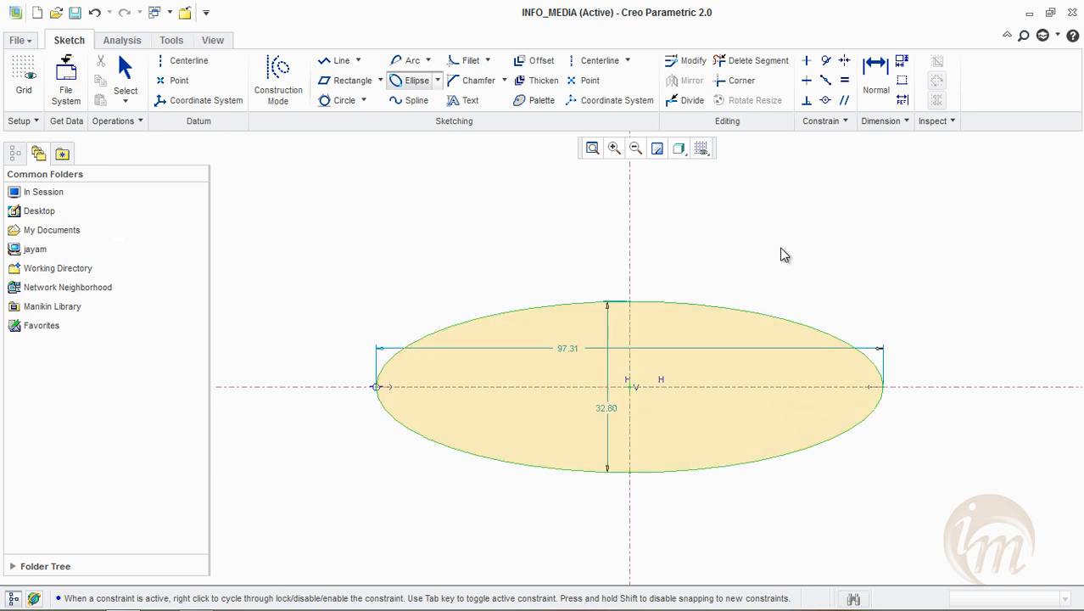
pyautogui.middleClick(782, 249)
pyautogui.moveTo(558, 348); pyautogui.dragTo(571, 260)
pyautogui.moveTo(598, 411); pyautogui.dragTo(338, 392)
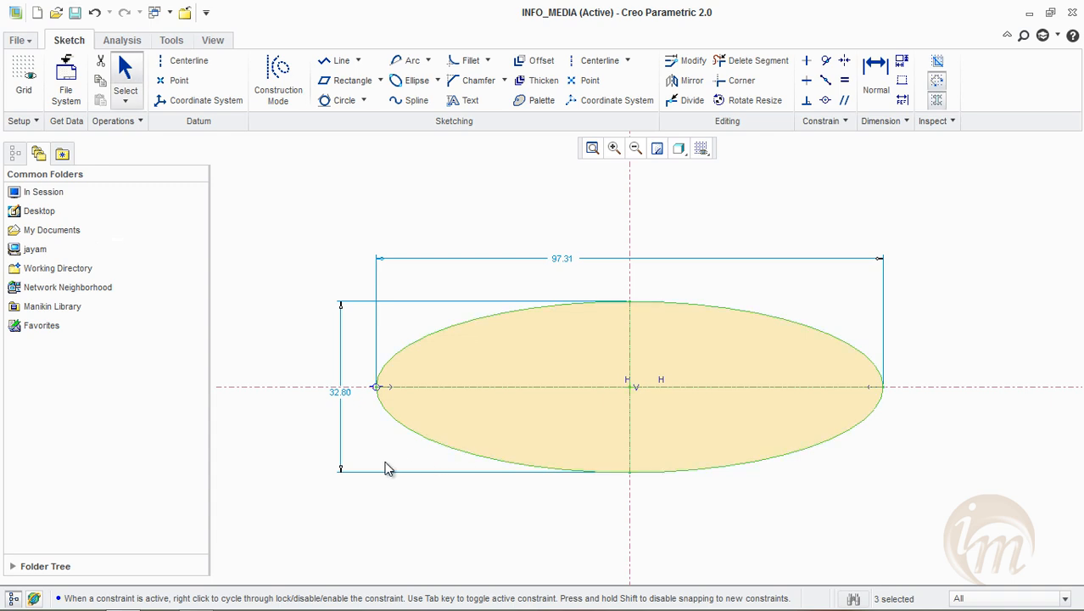
# Draw a tall Axis Ends ellipse about 51.7 wide and 129.3 high on the horizontal centerline, right of the wide ellipse
pyautogui.scroll(-2, 315, 411)
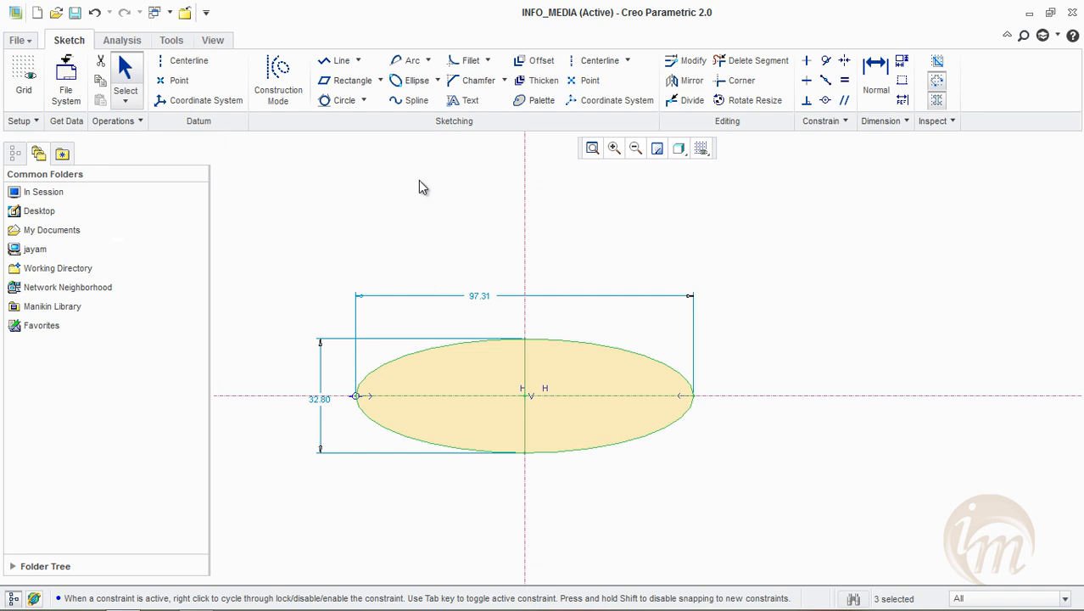
pyautogui.click(409, 80)
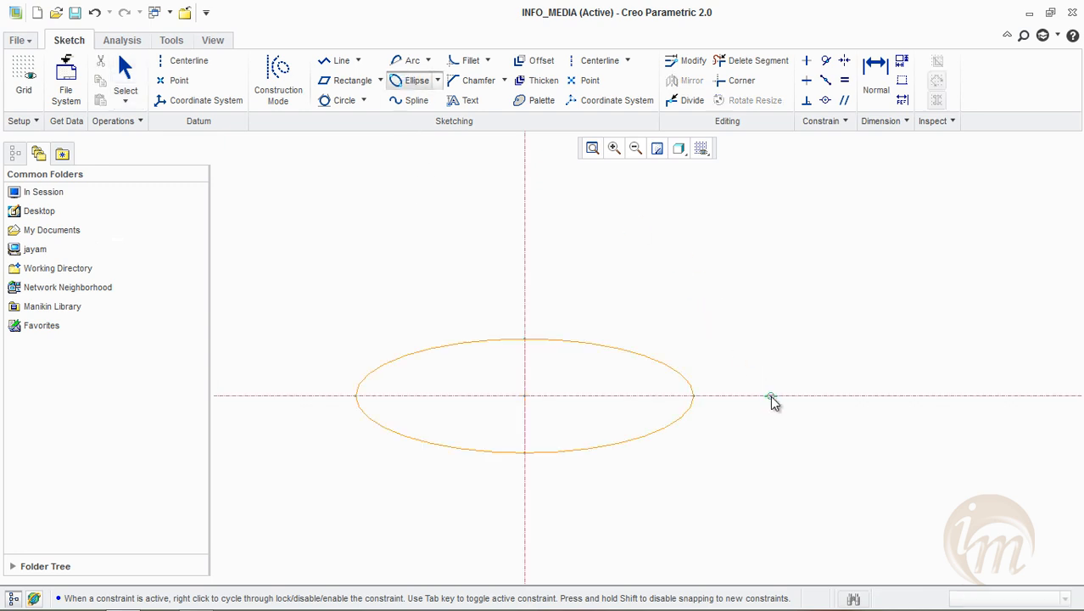
pyautogui.click(950, 396)
pyautogui.click(860, 173)
pyautogui.middleClick(1019, 335)
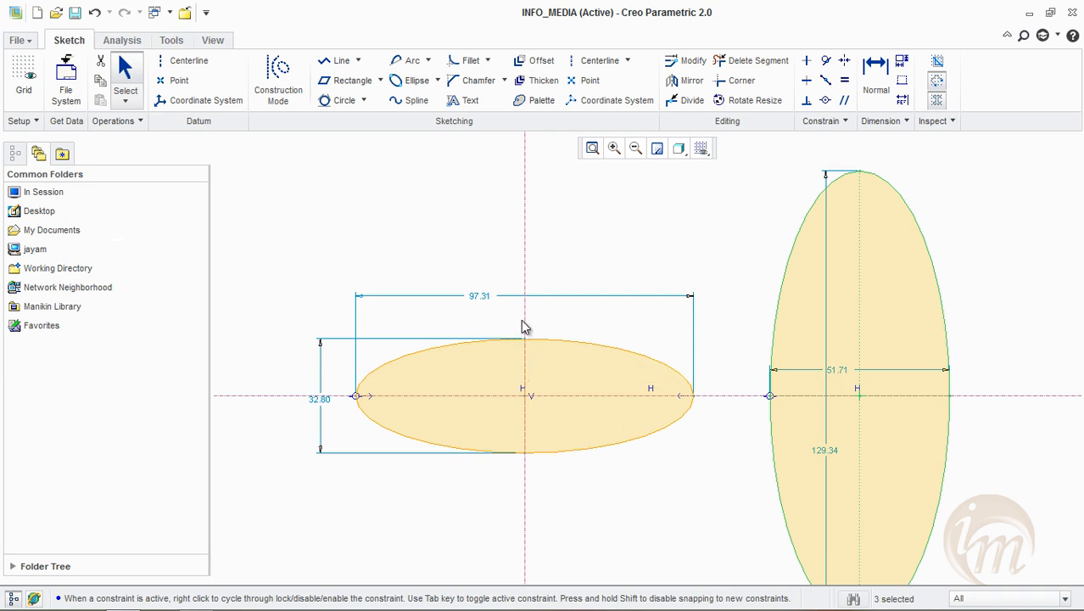
# Draw a Center and Axis ellipse about 60.3 wide and 20.9 high inside the wide ellipse, sharing its centre
pyautogui.click(437, 80)
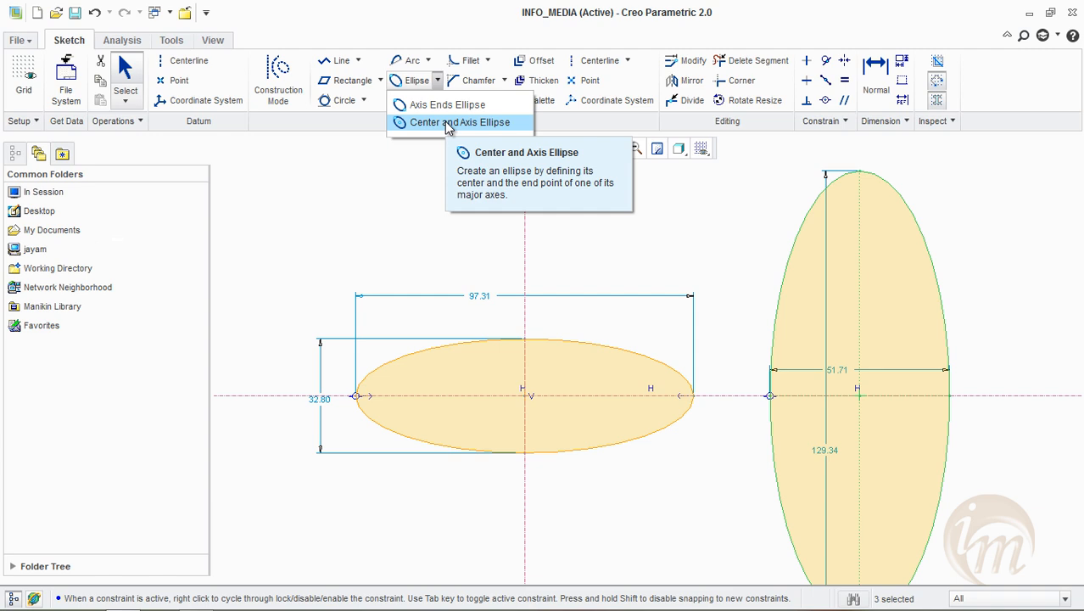
pyautogui.click(449, 125)
pyautogui.click(449, 126)
pyautogui.click(449, 126)
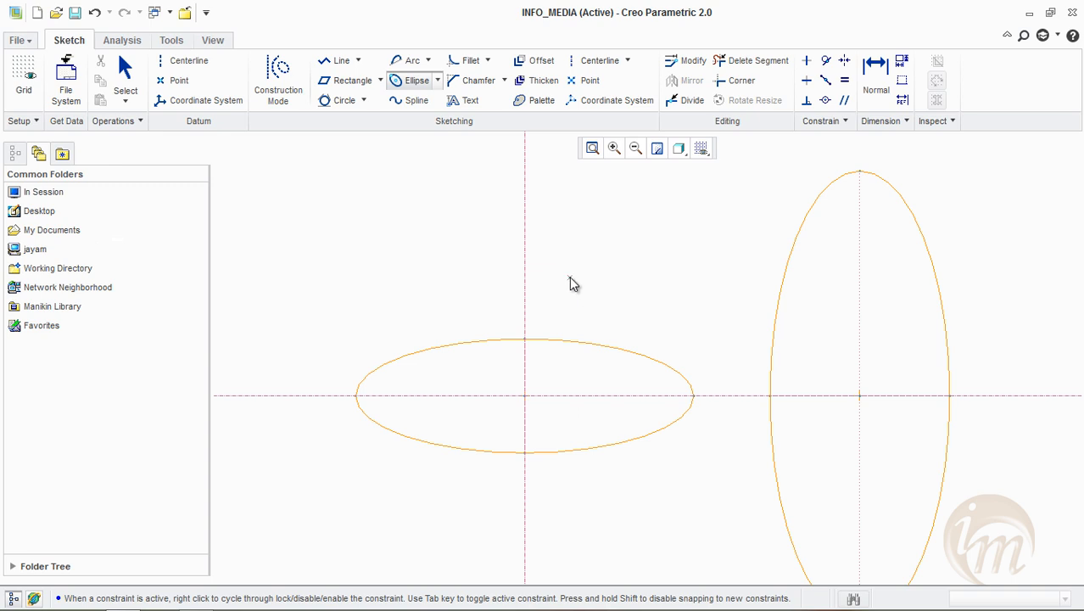
pyautogui.click(526, 395)
pyautogui.click(628, 396)
pyautogui.click(530, 360)
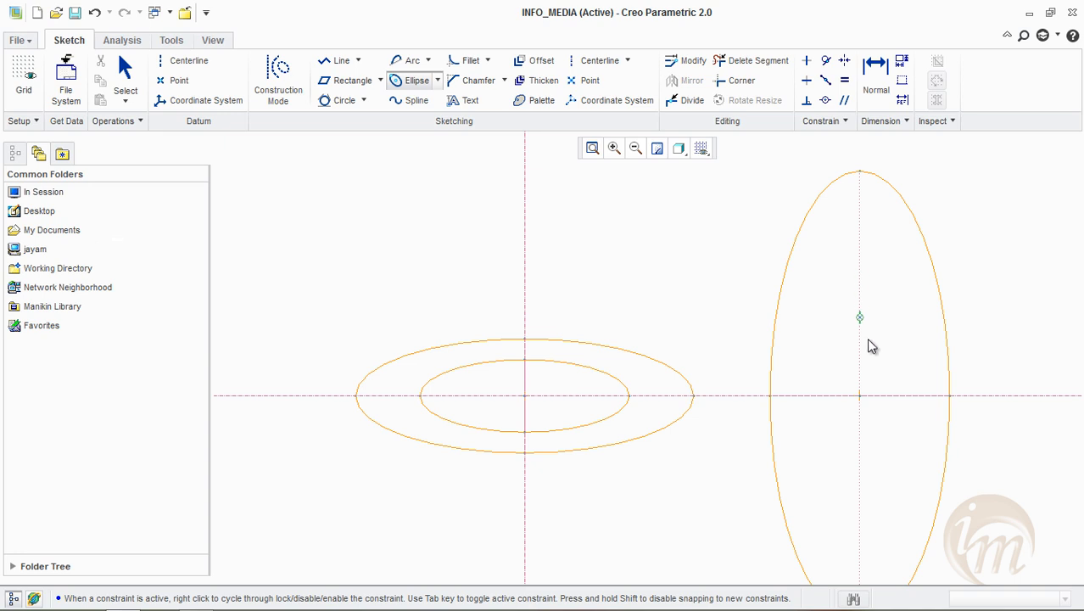
# Draw a smaller upright Center and Axis ellipse inside the tall ellipse, sharing its centre
pyautogui.click(860, 395)
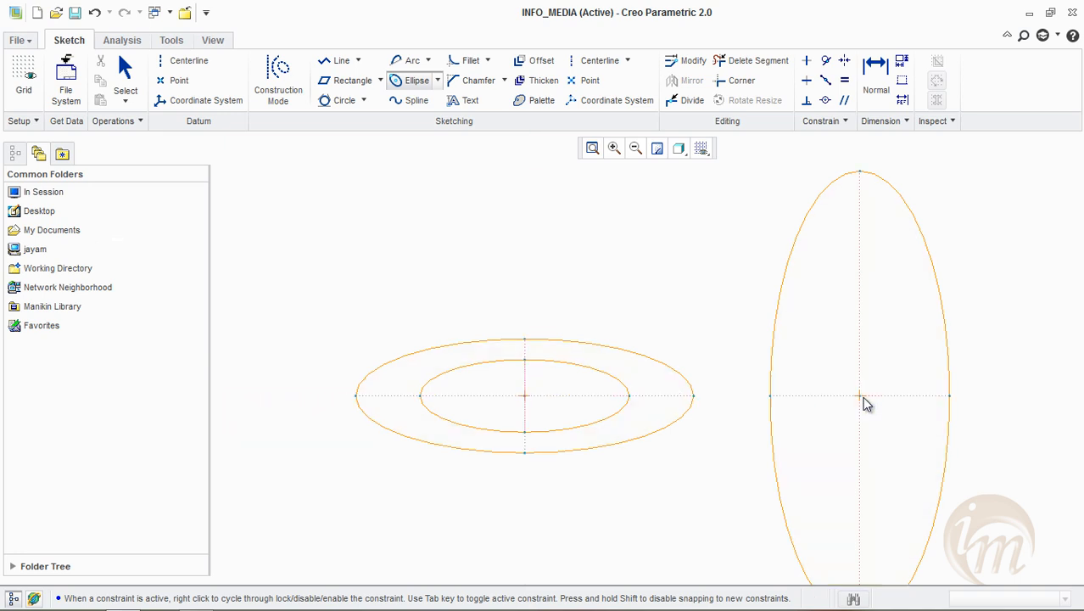
pyautogui.click(861, 227)
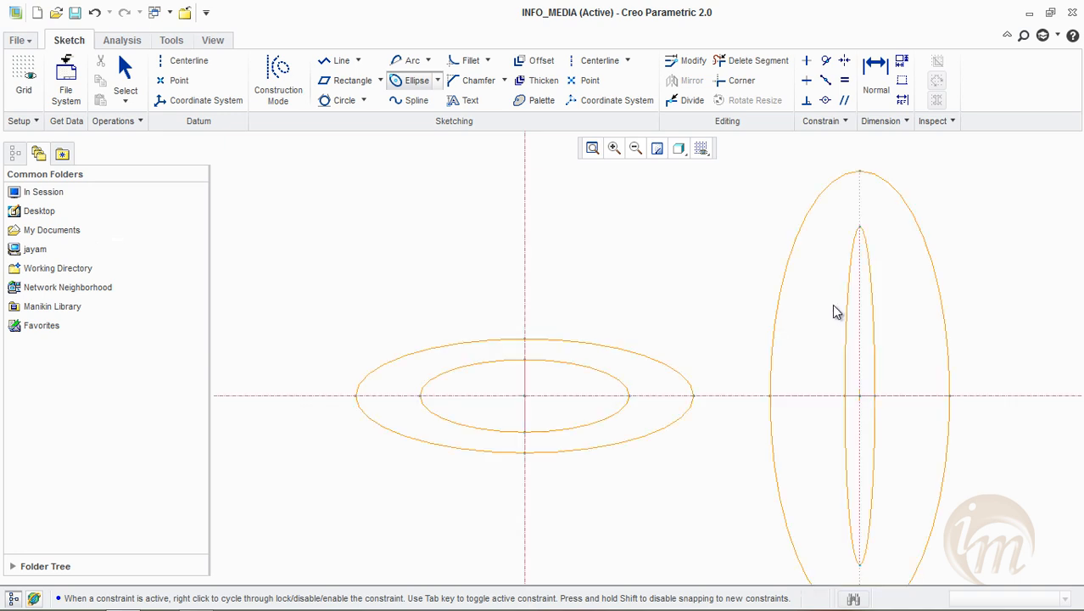
pyautogui.click(797, 357)
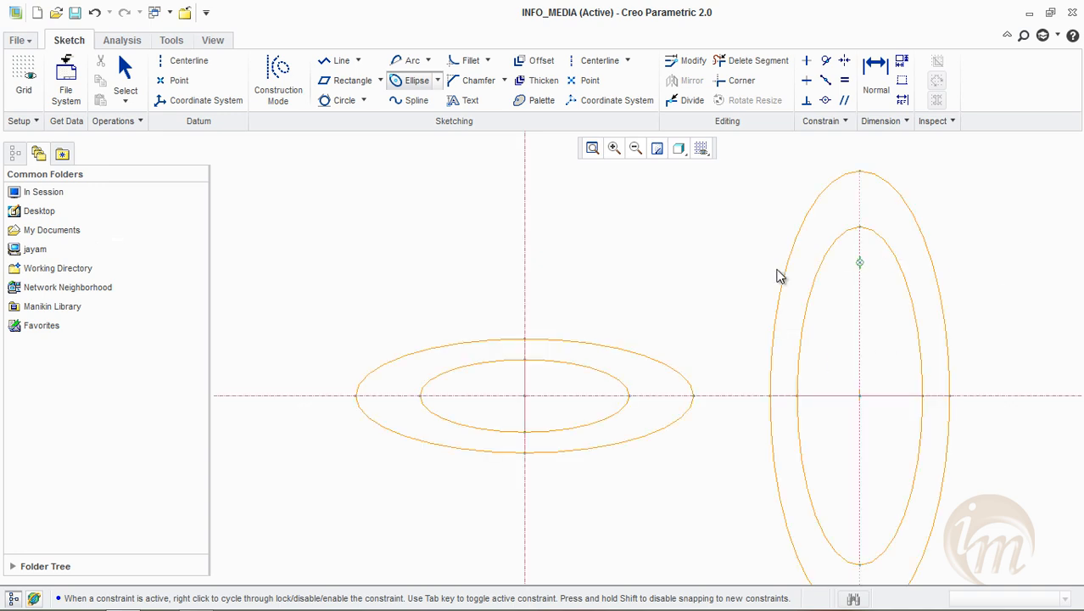
pyautogui.middleClick(567, 250)
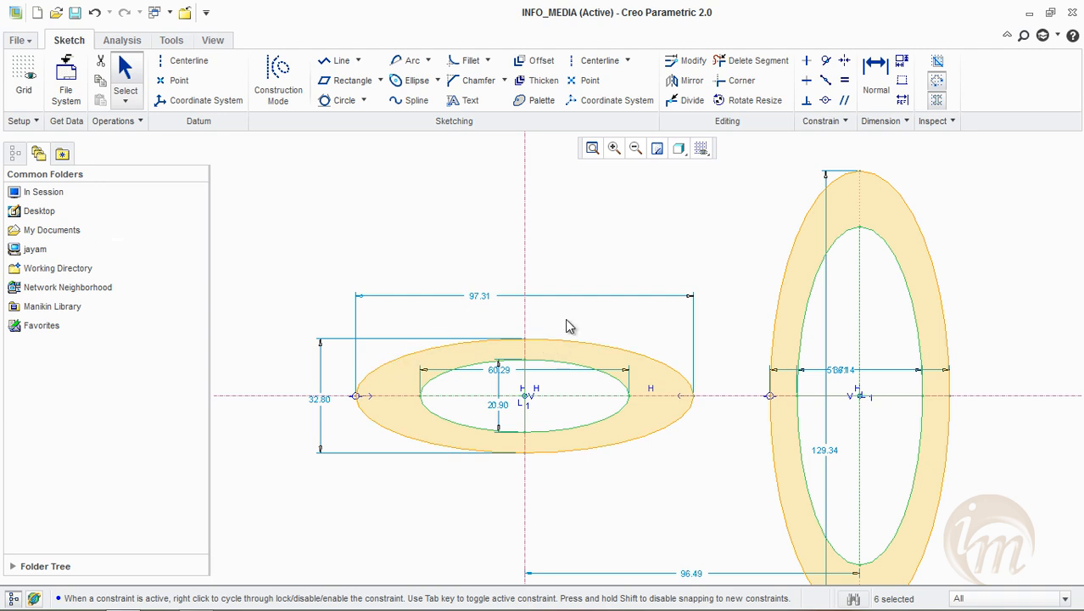
# Delete all four ellipses and the centerlines, leaving the sketch empty
pyautogui.click(438, 83)
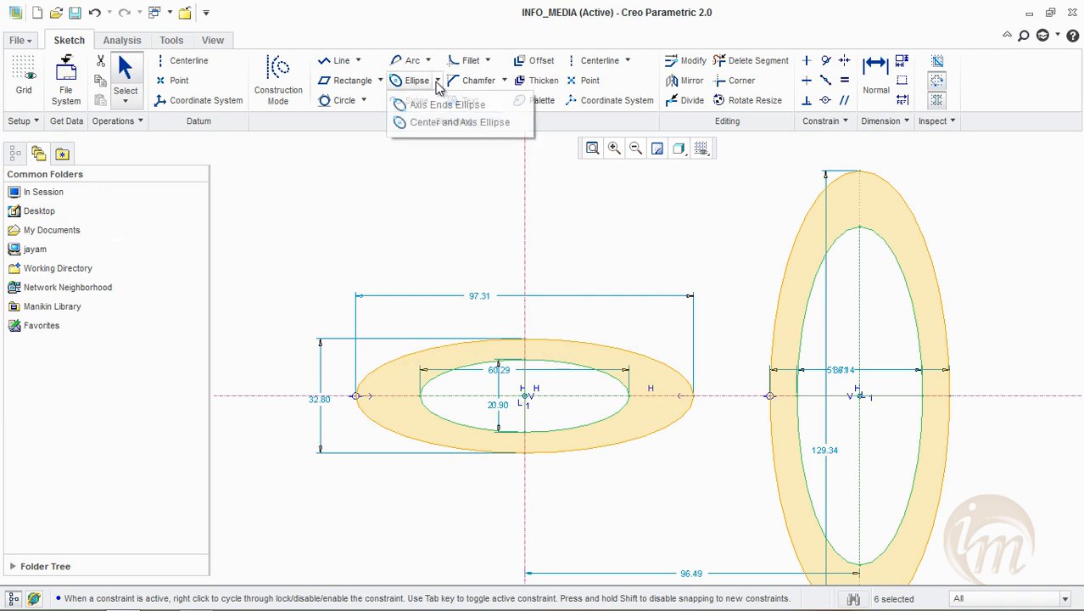
pyautogui.click(596, 216)
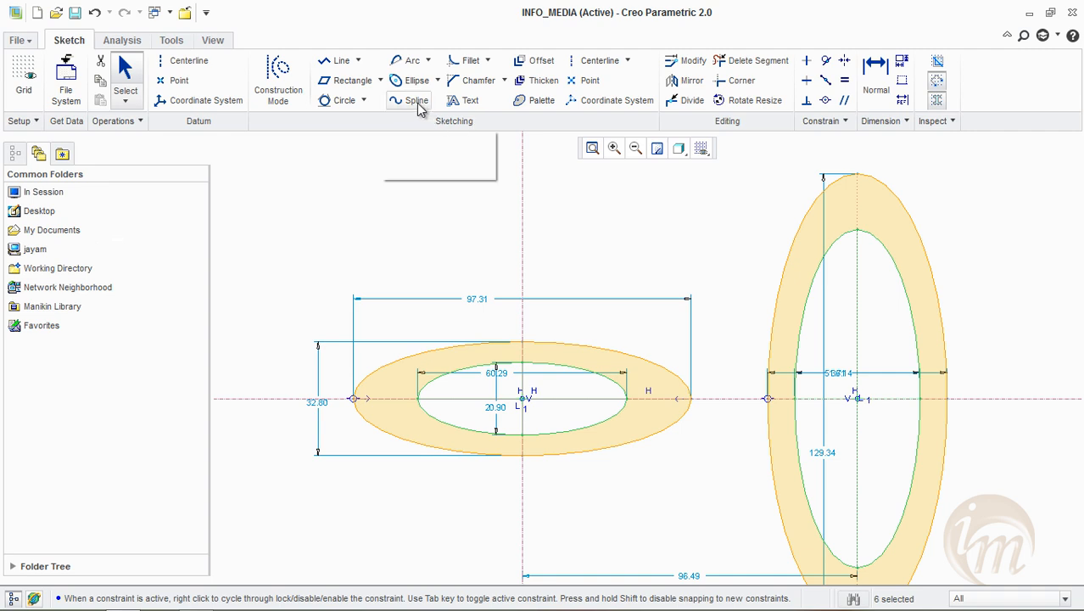
pyautogui.moveTo(267, 205)
pyautogui.mouseDown()
pyautogui.moveTo(361, 358)
pyautogui.moveTo(687, 510)
pyautogui.moveTo(991, 559)
pyautogui.moveTo(1008, 594)
pyautogui.mouseUp()
pyautogui.press('Delete')
pyautogui.click(523, 323)
pyautogui.press('Delete')
# Draw a new vertical centerline and a horizontal centerline crossing it near the middle of the empty sketch
pyautogui.click(591, 60)
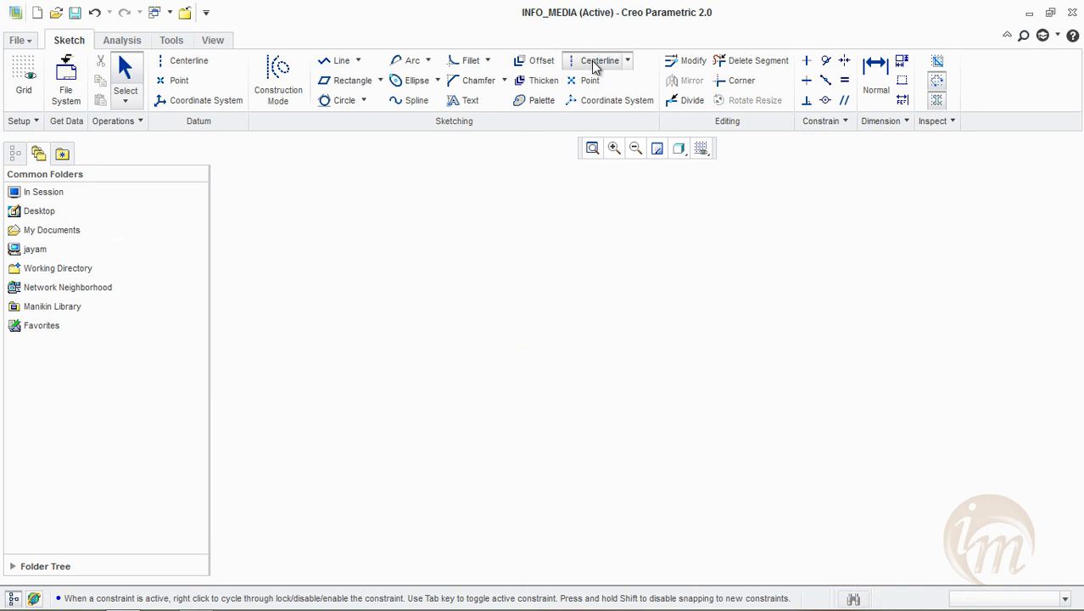
pyautogui.click(643, 211)
pyautogui.click(647, 445)
pyautogui.click(303, 356)
pyautogui.click(756, 365)
pyautogui.middleClick(861, 285)
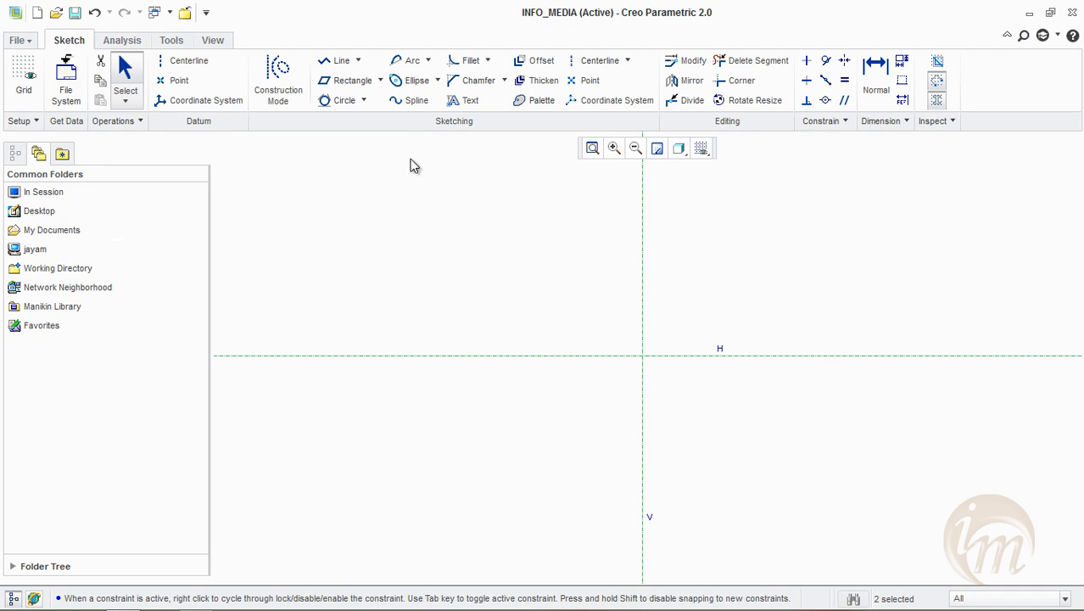
# Draw a 13-point spline from the horizontal centerline's left part, rising over the vertical centerline and descending on the right to just above the horizontal one
pyautogui.click(403, 106)
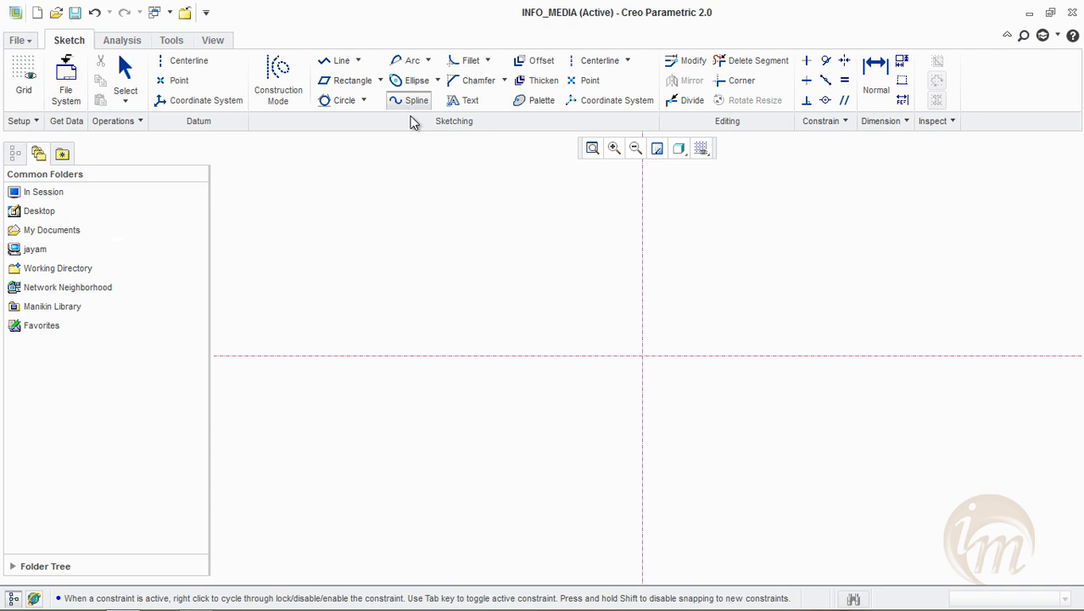
pyautogui.click(360, 355)
pyautogui.click(427, 297)
pyautogui.click(525, 292)
pyautogui.click(574, 271)
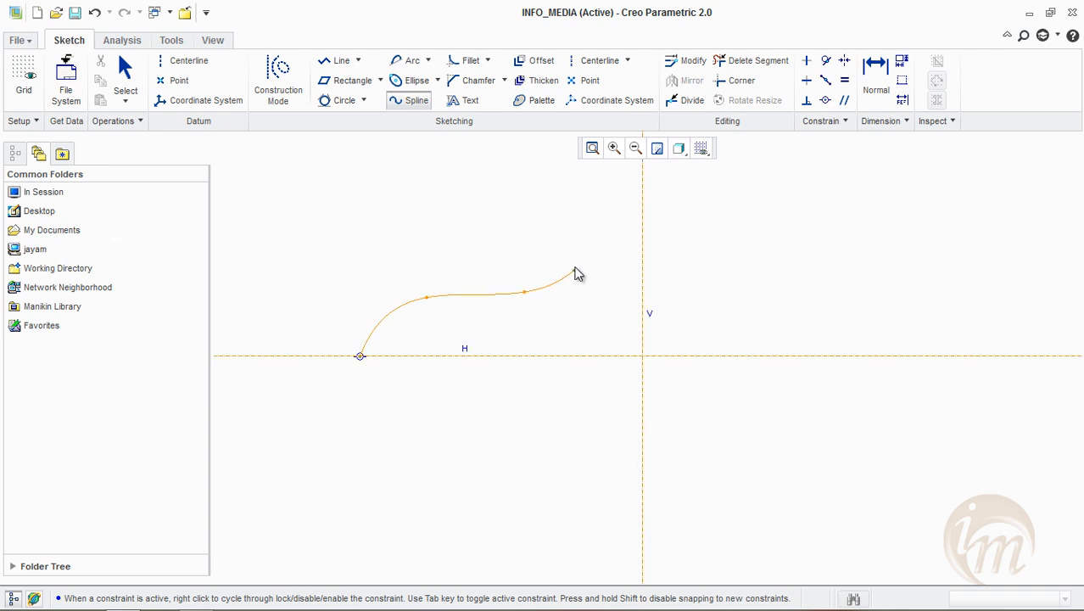
pyautogui.click(608, 245)
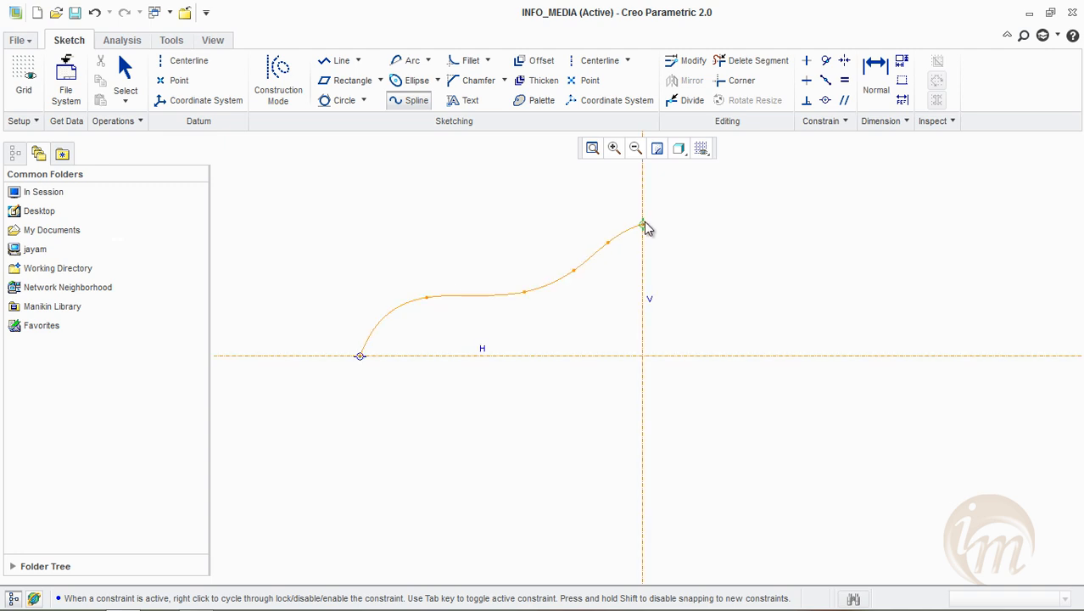
pyautogui.click(701, 221)
pyautogui.click(733, 237)
pyautogui.click(789, 253)
pyautogui.click(844, 284)
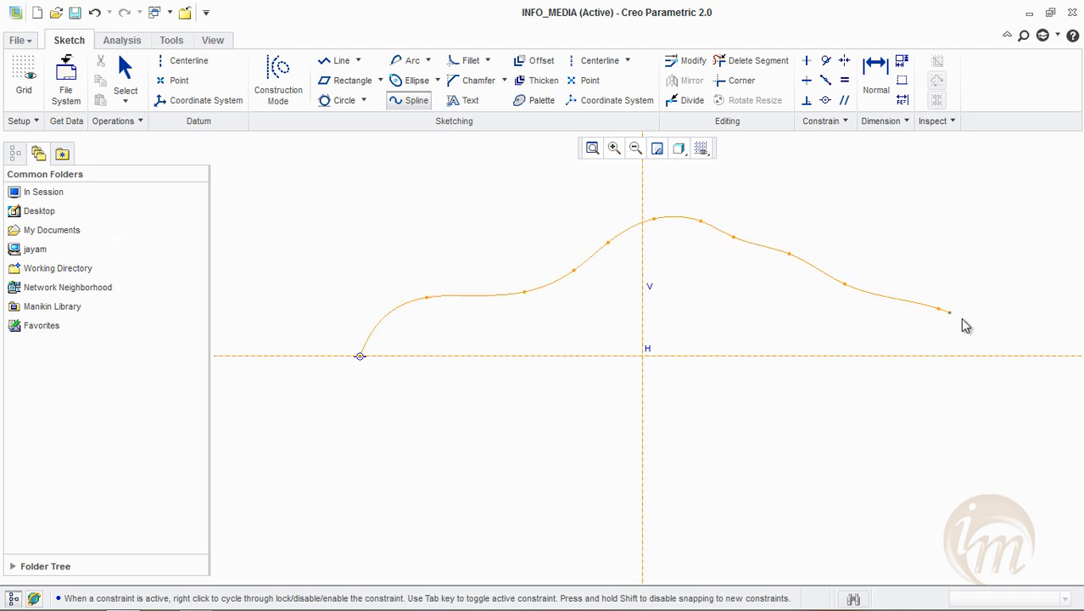
pyautogui.click(1004, 333)
pyautogui.click(1052, 344)
pyautogui.click(951, 450)
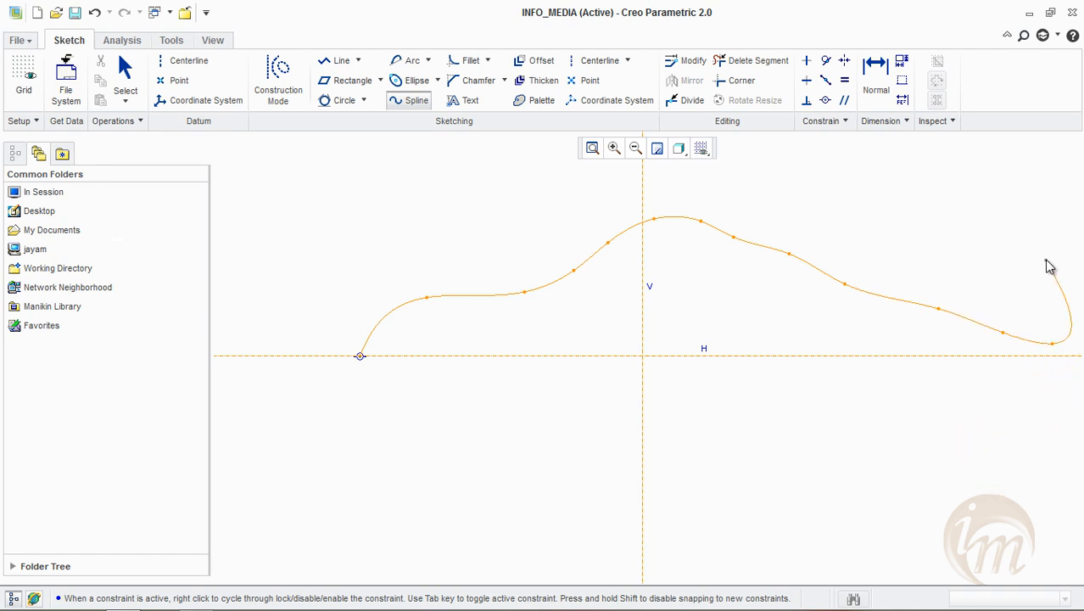
pyautogui.middleClick(1049, 266)
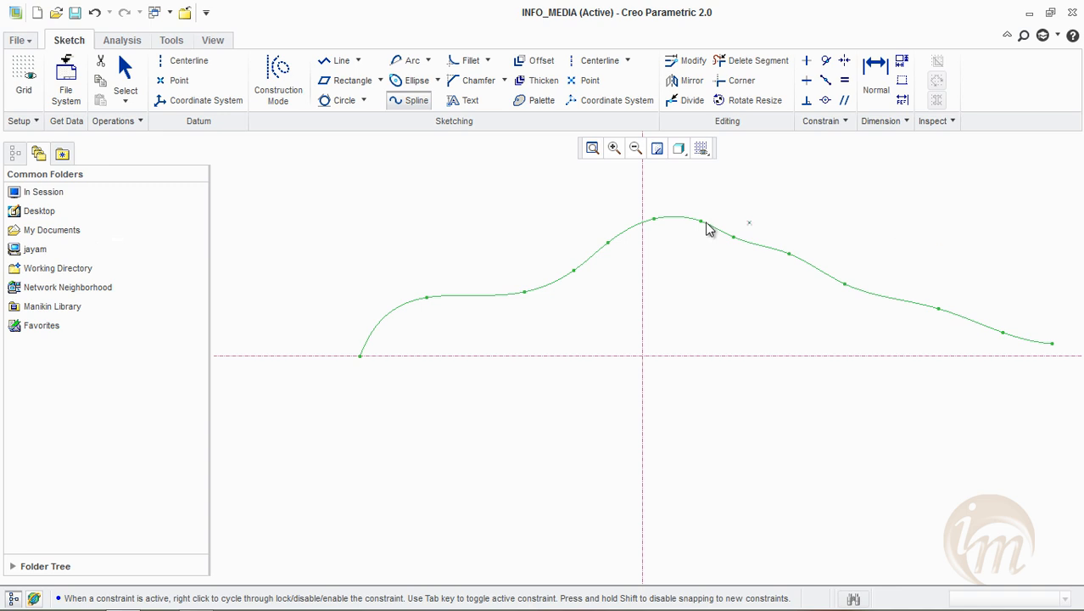
# Finish the spline and move its interior points to dip the left part, put the crest point on the vertical centerline and lower two points beyond it
pyautogui.middleClick(808, 236)
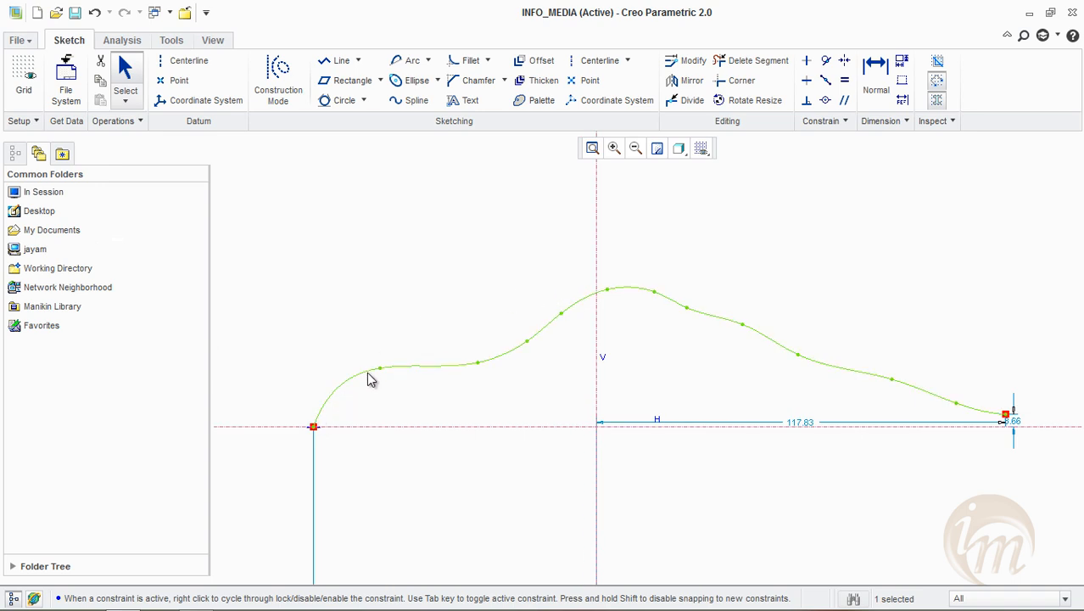
pyautogui.moveTo(375, 365)
pyautogui.mouseDown()
pyautogui.moveTo(361, 357)
pyautogui.moveTo(386, 367)
pyautogui.mouseUp()
pyautogui.click(472, 369)
pyautogui.moveTo(474, 363); pyautogui.dragTo(453, 374)
pyautogui.moveTo(527, 341); pyautogui.dragTo(495, 352)
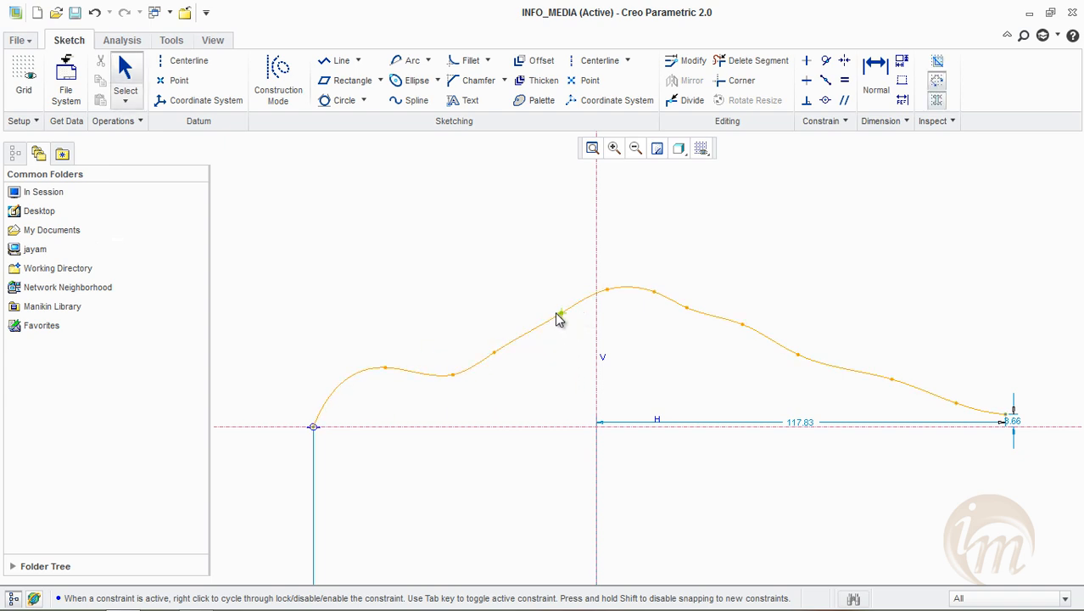
pyautogui.moveTo(560, 314); pyautogui.dragTo(598, 280)
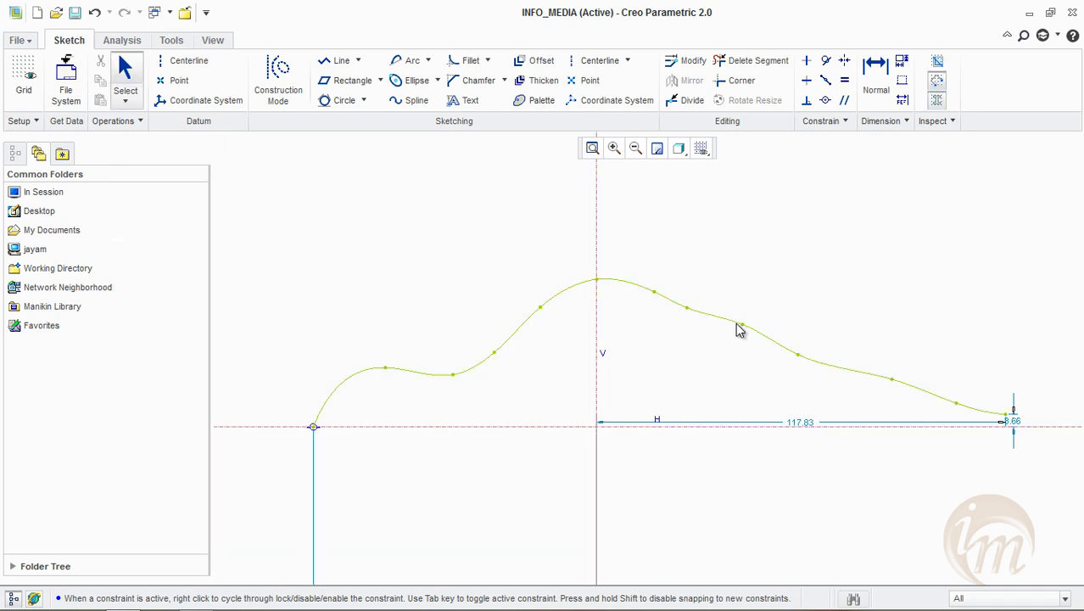
pyautogui.moveTo(740, 326); pyautogui.dragTo(719, 343)
pyautogui.moveTo(687, 308); pyautogui.dragTo(684, 330)
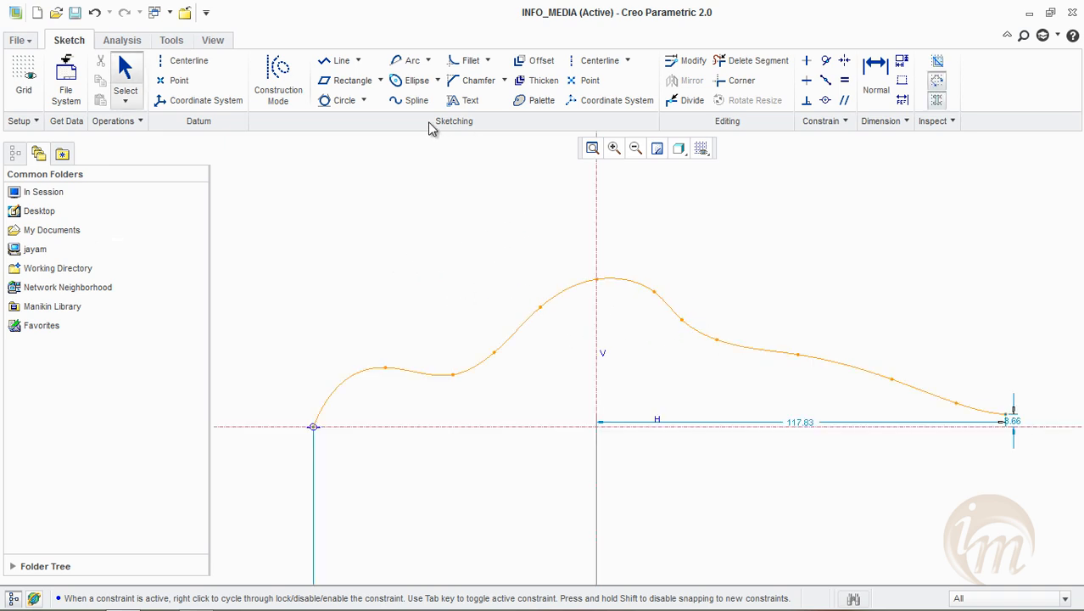
# Delete the spline together with both centerlines, leaving the sketch empty
pyautogui.click(569, 293)
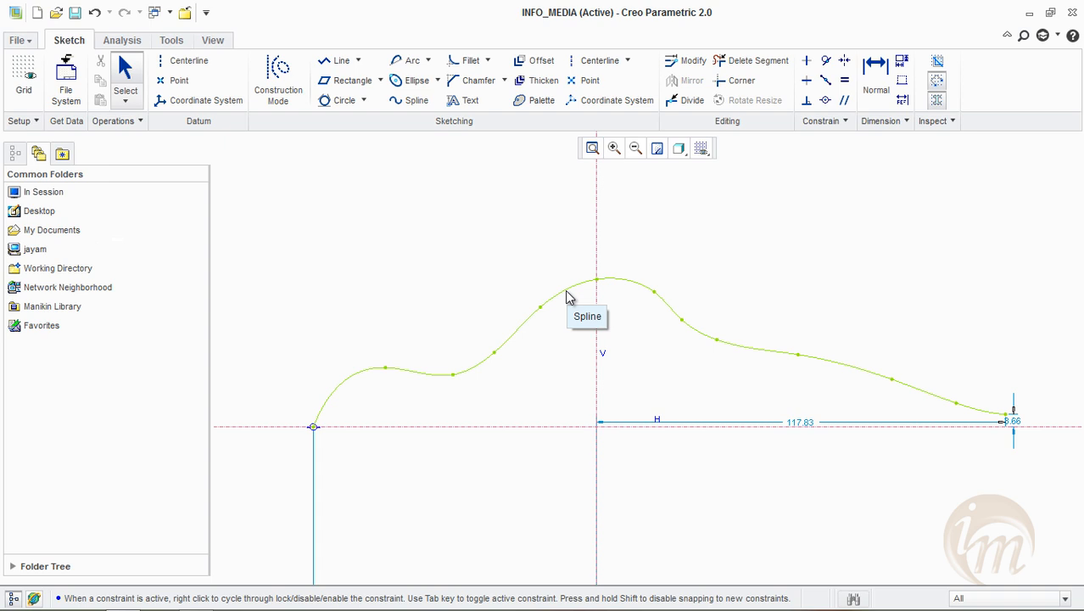
pyautogui.click(566, 293)
pyautogui.moveTo(274, 234)
pyautogui.mouseDown()
pyautogui.moveTo(552, 417)
pyautogui.moveTo(1037, 521)
pyautogui.mouseUp()
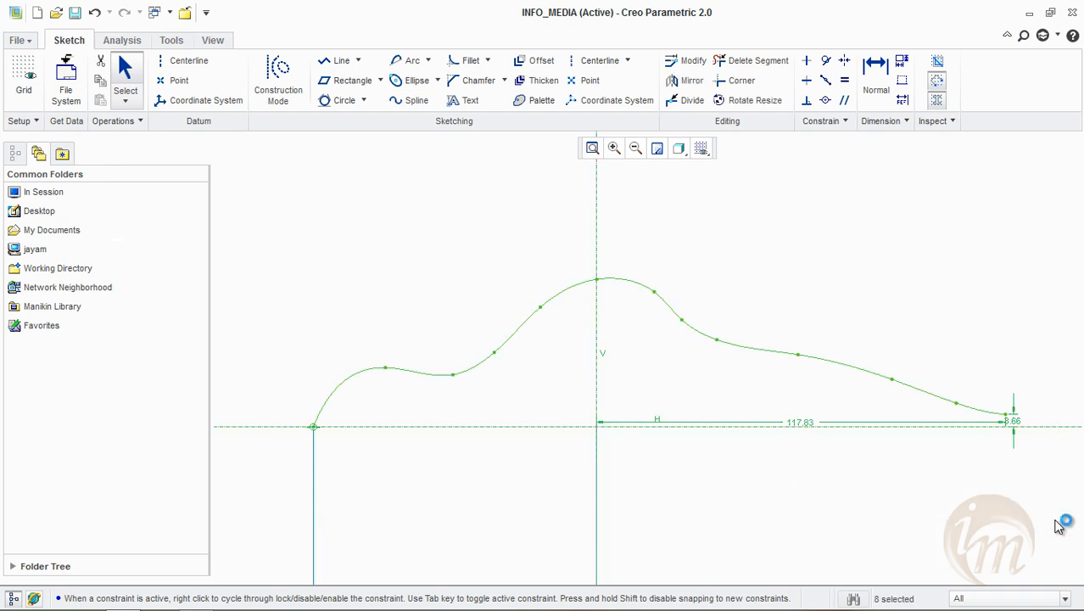
pyautogui.press('Delete')
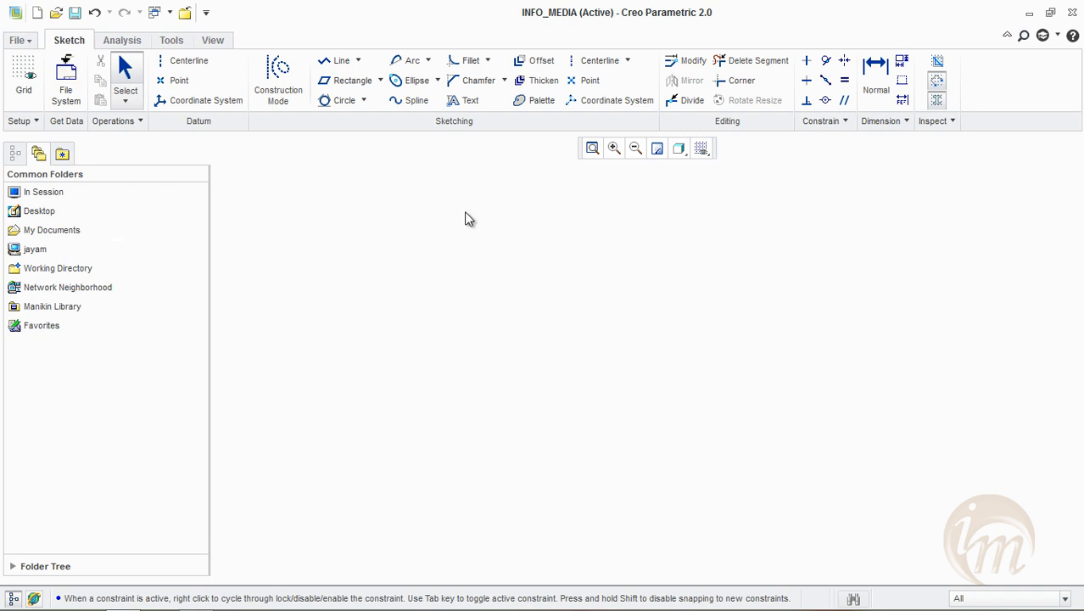
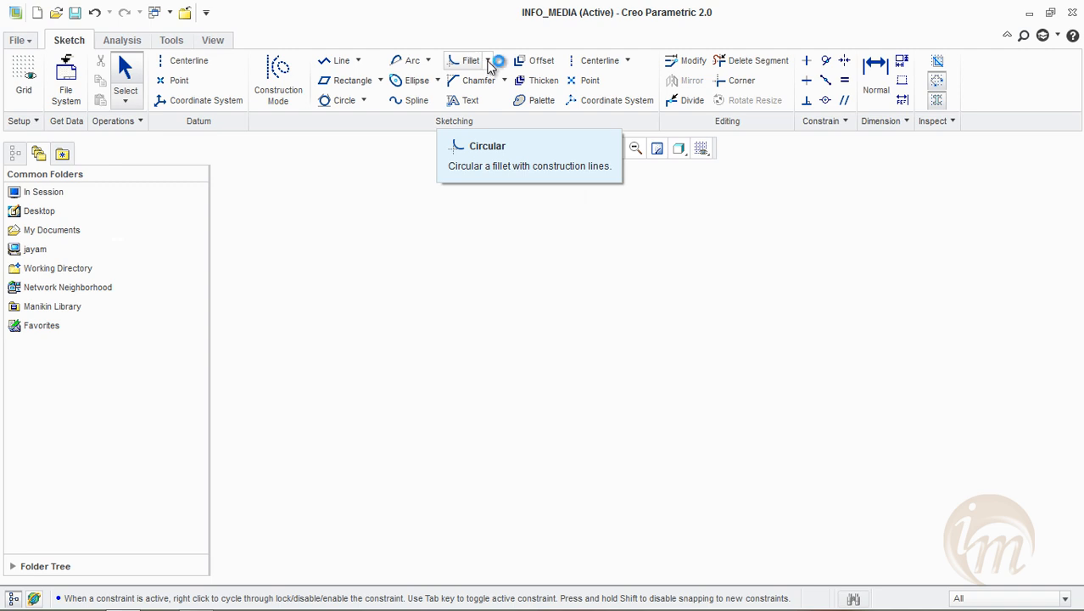
pyautogui.click(487, 61)
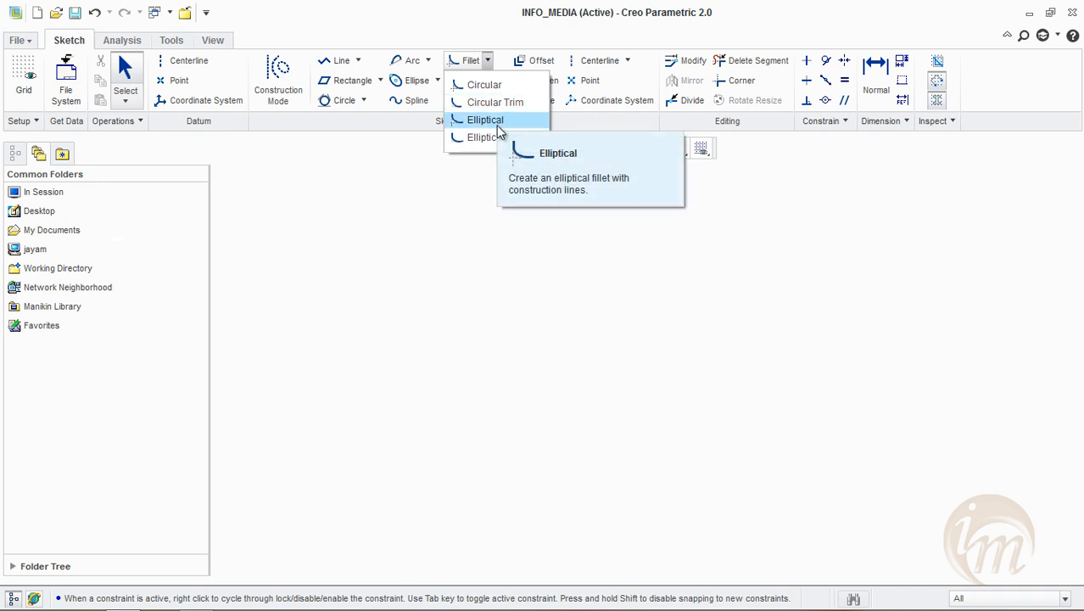
pyautogui.click(497, 137)
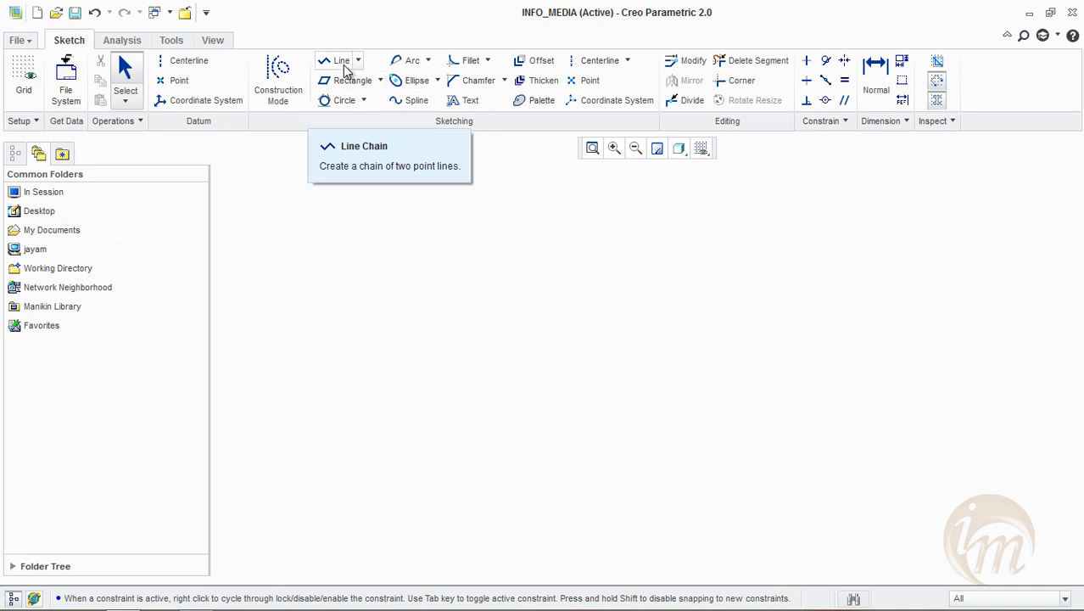
# Draw a vertical centerline and a horizontal centerline crossing it near the middle of the empty sketch
pyautogui.click(594, 61)
pyautogui.click(605, 227)
pyautogui.click(602, 434)
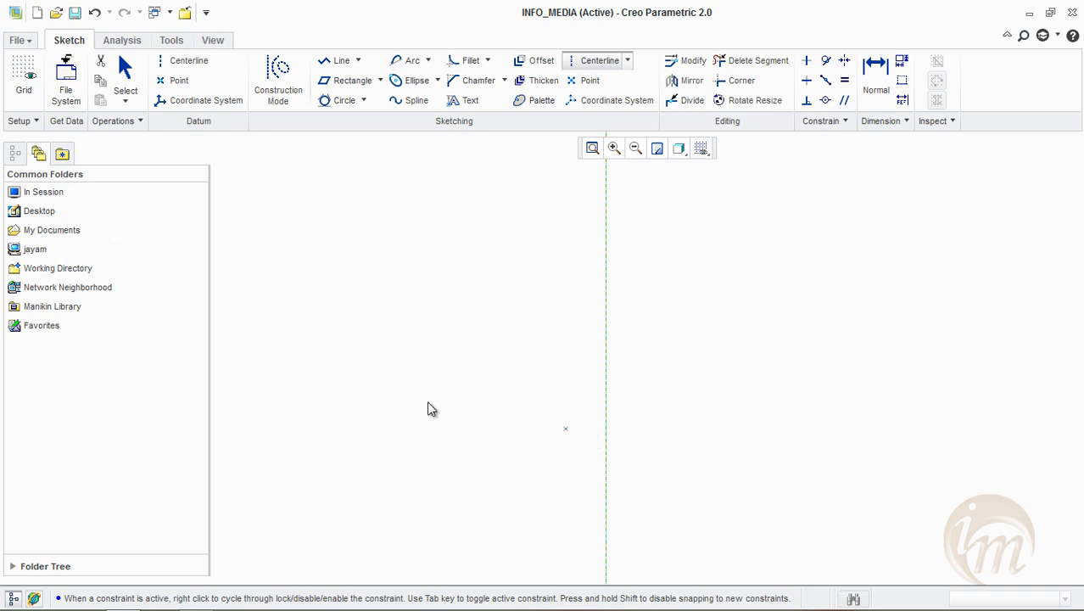
pyautogui.click(321, 358)
pyautogui.click(684, 353)
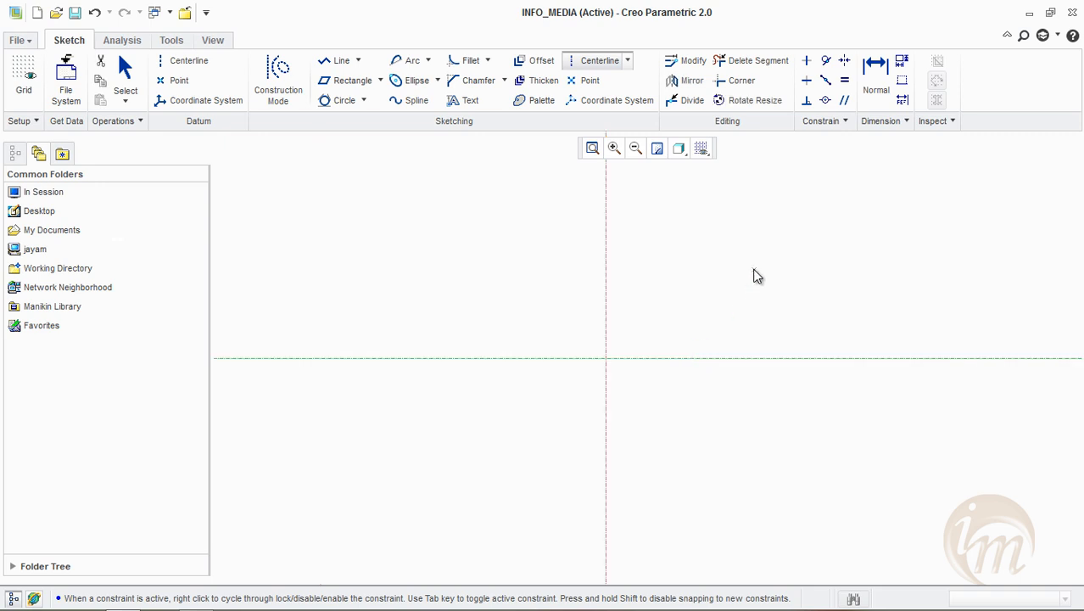
pyautogui.middleClick(488, 193)
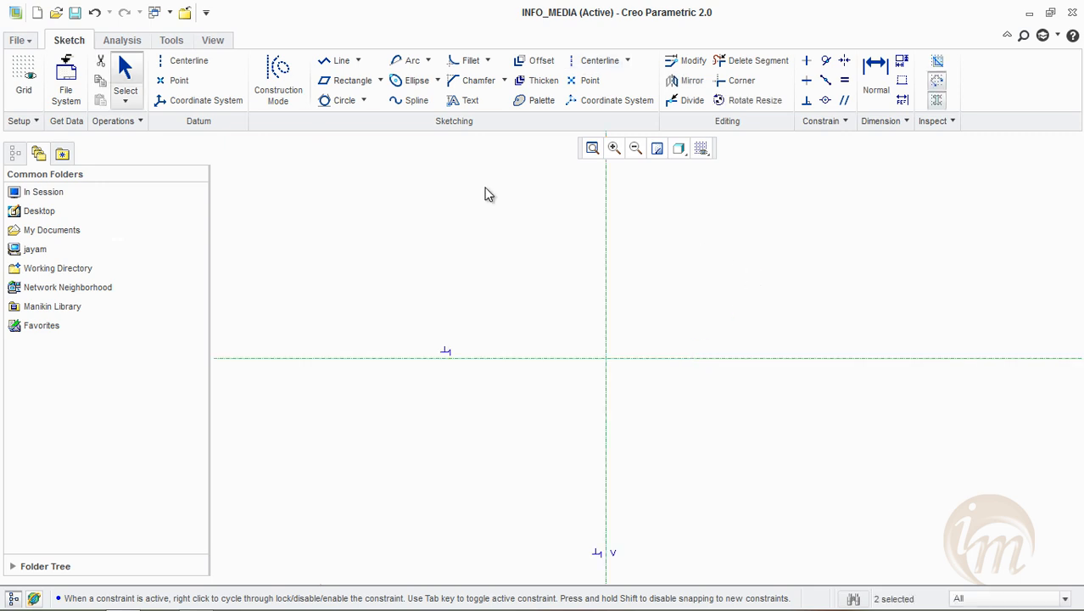
# Draw a corner rectangle about 86 by 68 around the centerline crossing, symmetric about the vertical centerline
pyautogui.click(380, 81)
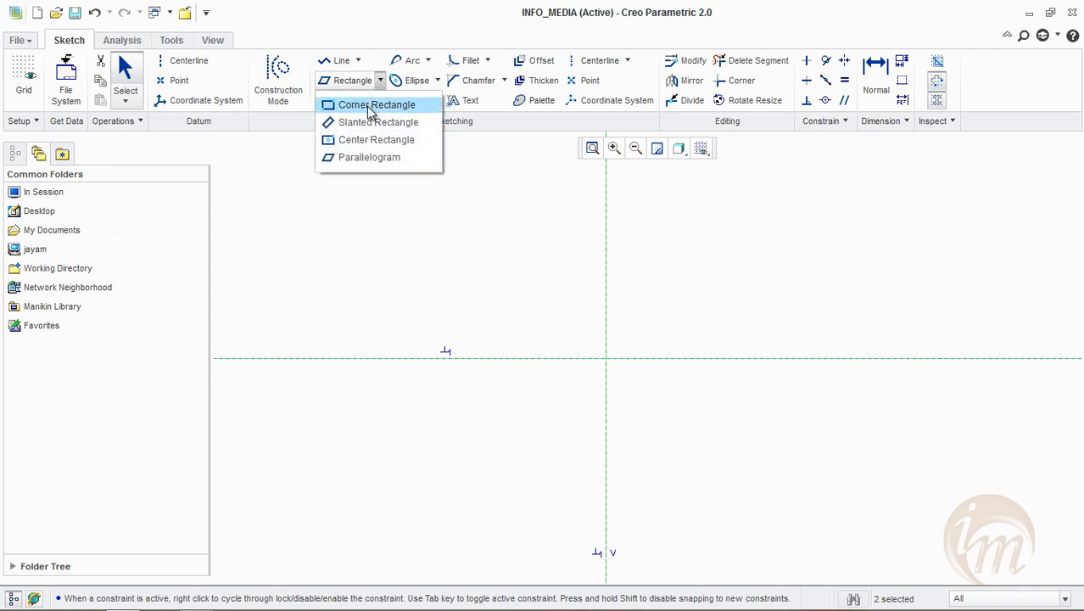
pyautogui.click(373, 105)
pyautogui.click(456, 252)
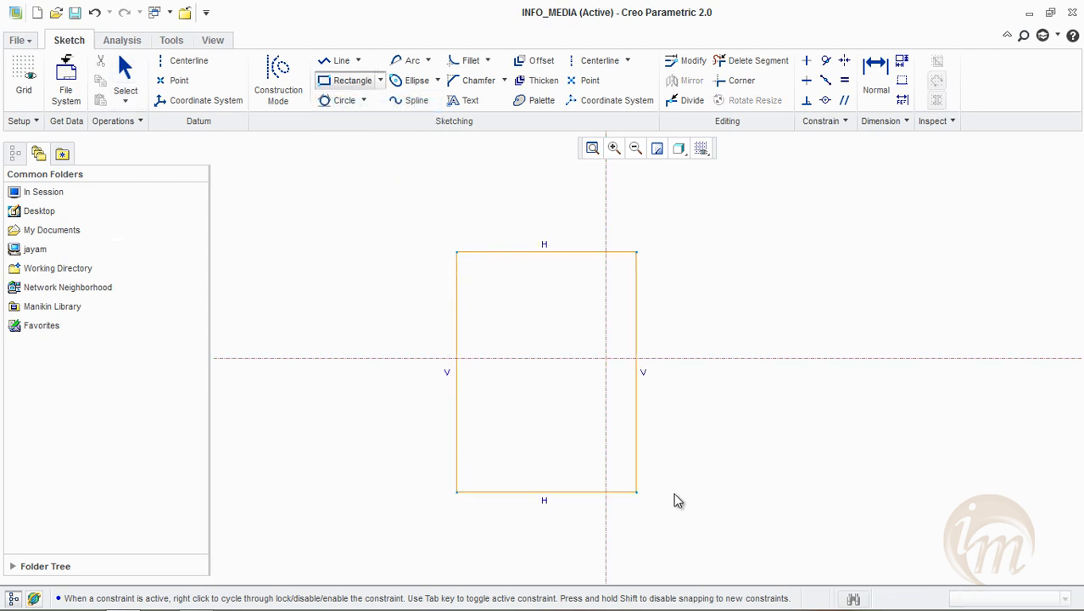
pyautogui.click(769, 495)
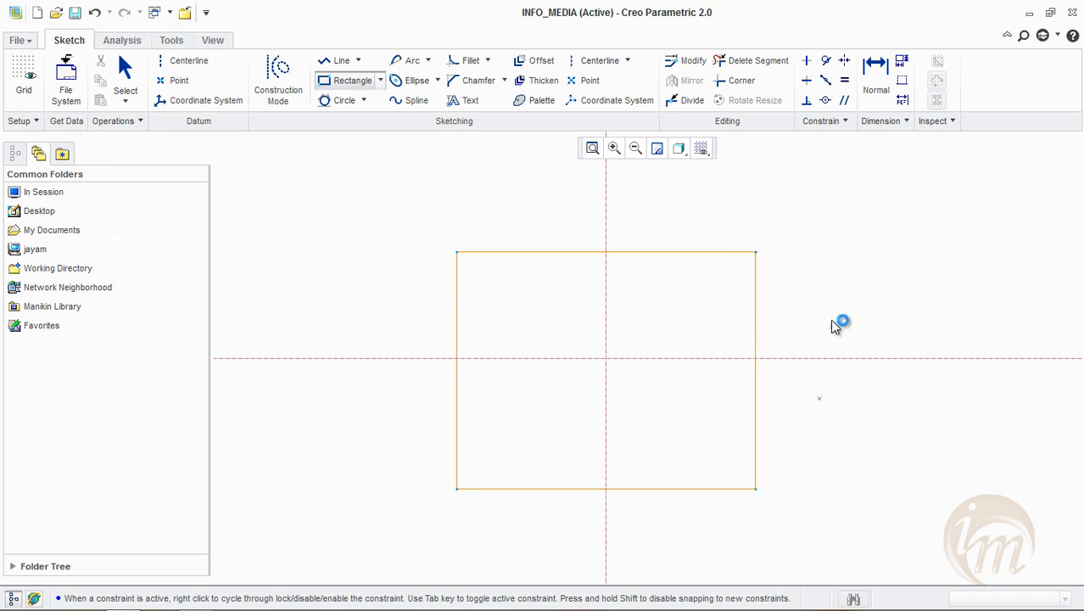
pyautogui.middleClick(831, 302)
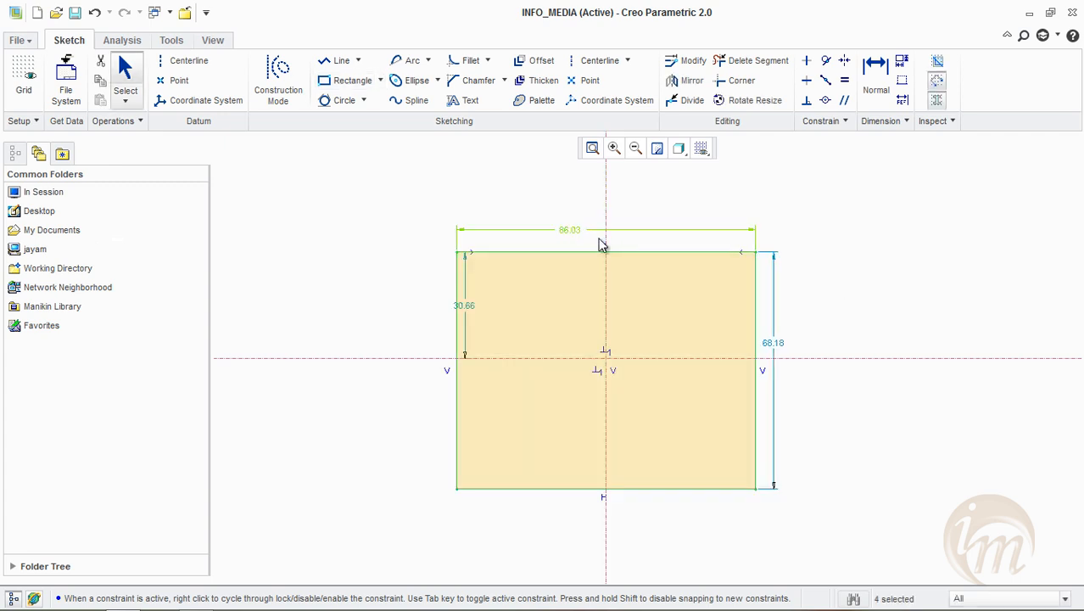
# Set the rectangle's width to 100 and its height to 80
pyautogui.doubleClick(570, 229)
pyautogui.write('100')
pyautogui.press('Return')
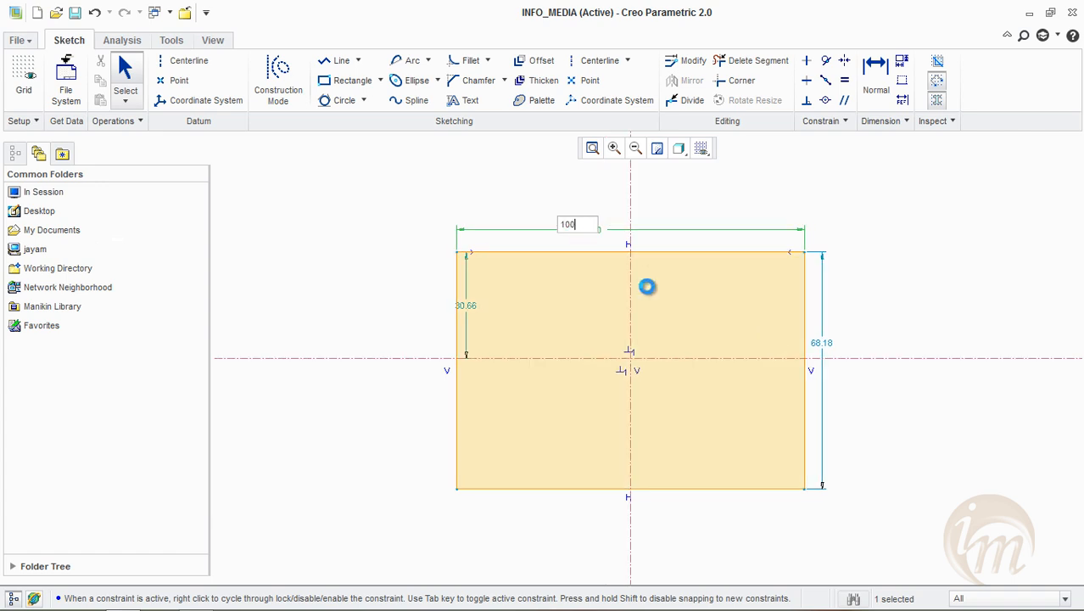
pyautogui.doubleClick(845, 338)
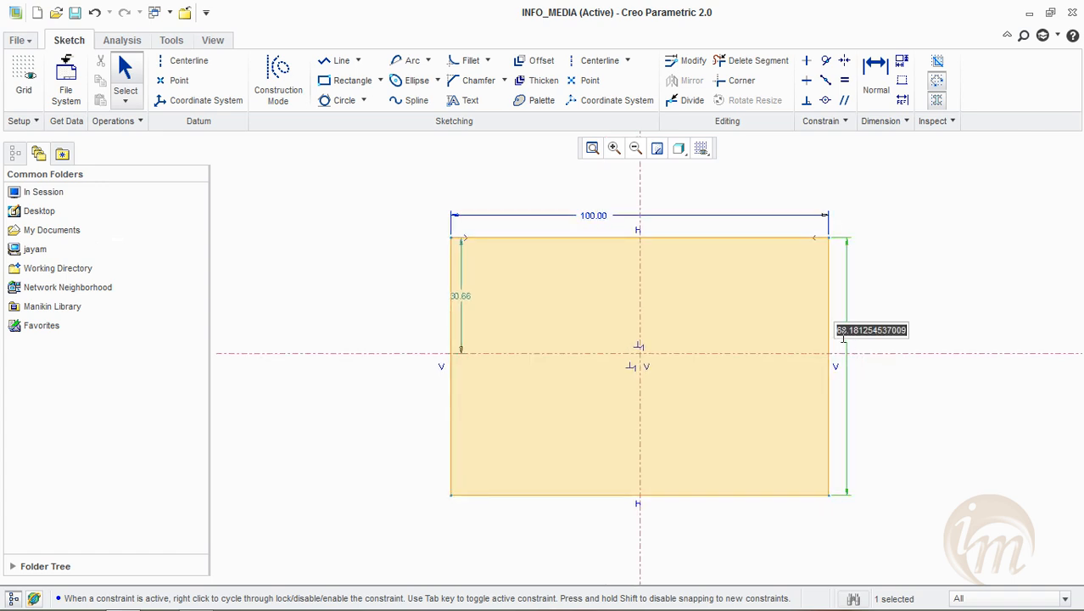
pyautogui.write('80')
pyautogui.press('Return')
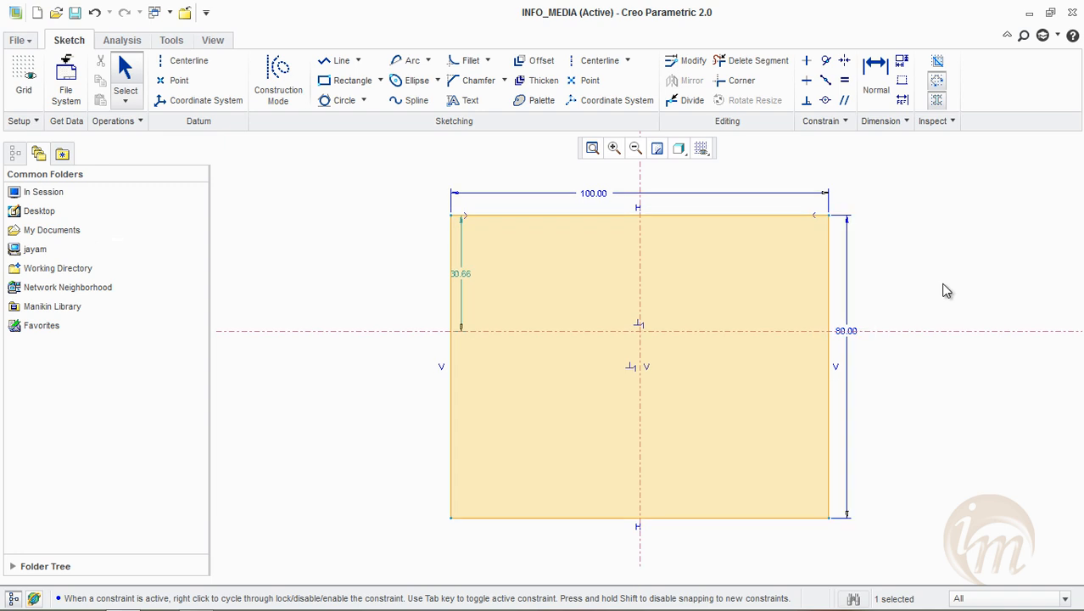
# Set the distance from the rectangle's top edge to the horizontal centerline to 40
pyautogui.doubleClick(462, 276)
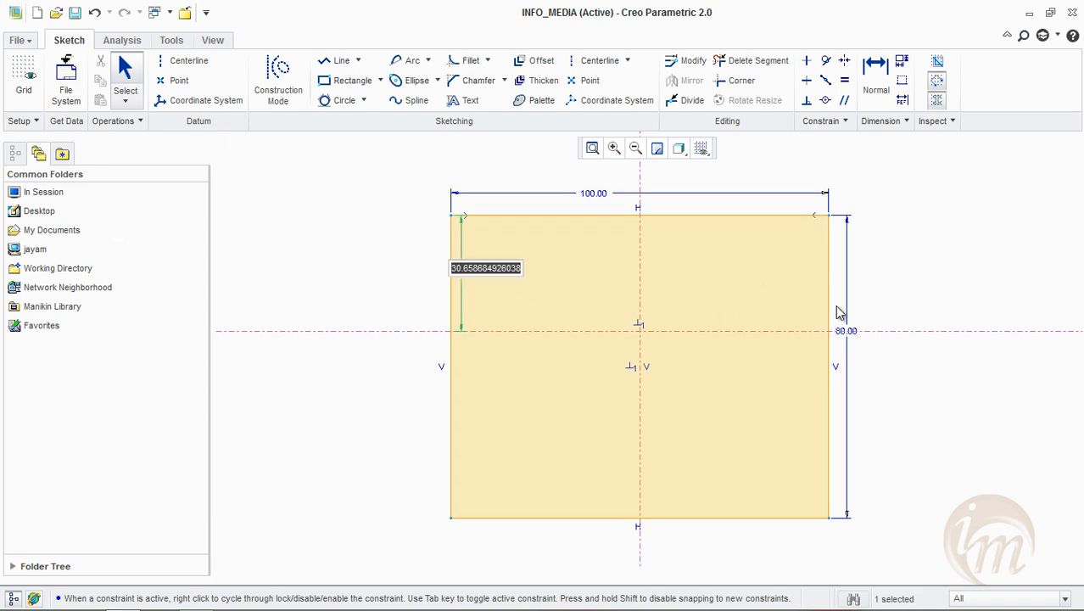
pyautogui.write('40')
pyautogui.press('Return')
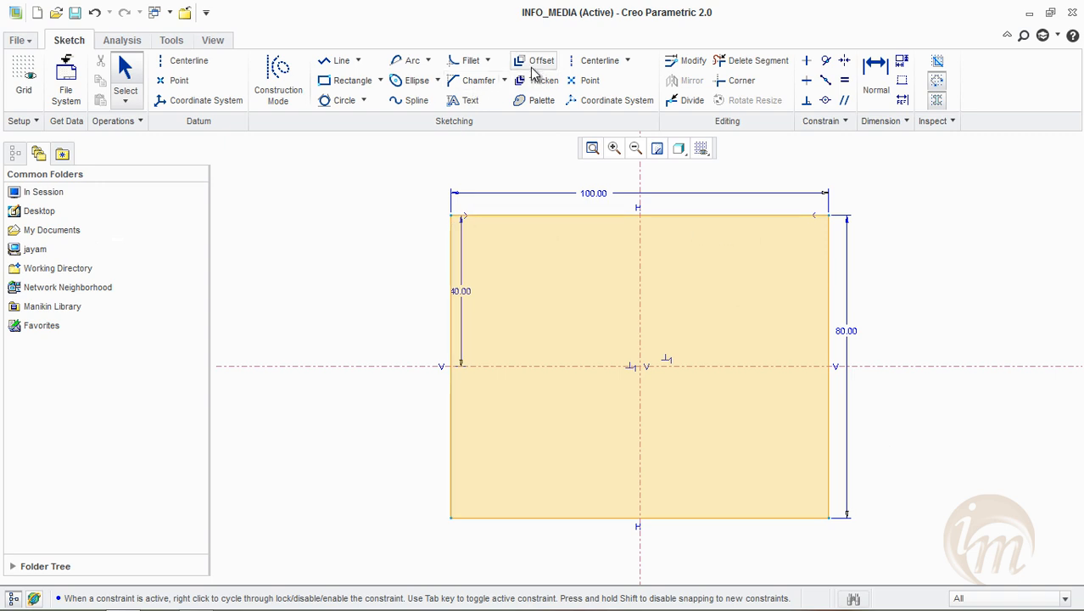
# Add a Circular fillet with construction lines of about 11.6 radius at the rectangle's upper-right corner
pyautogui.click(487, 62)
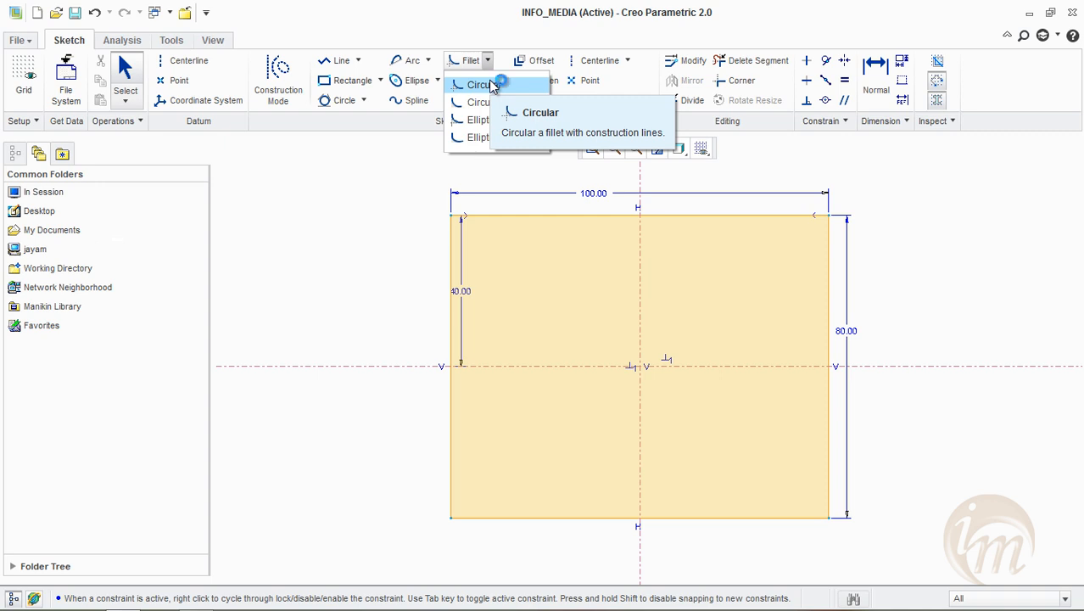
pyautogui.click(493, 86)
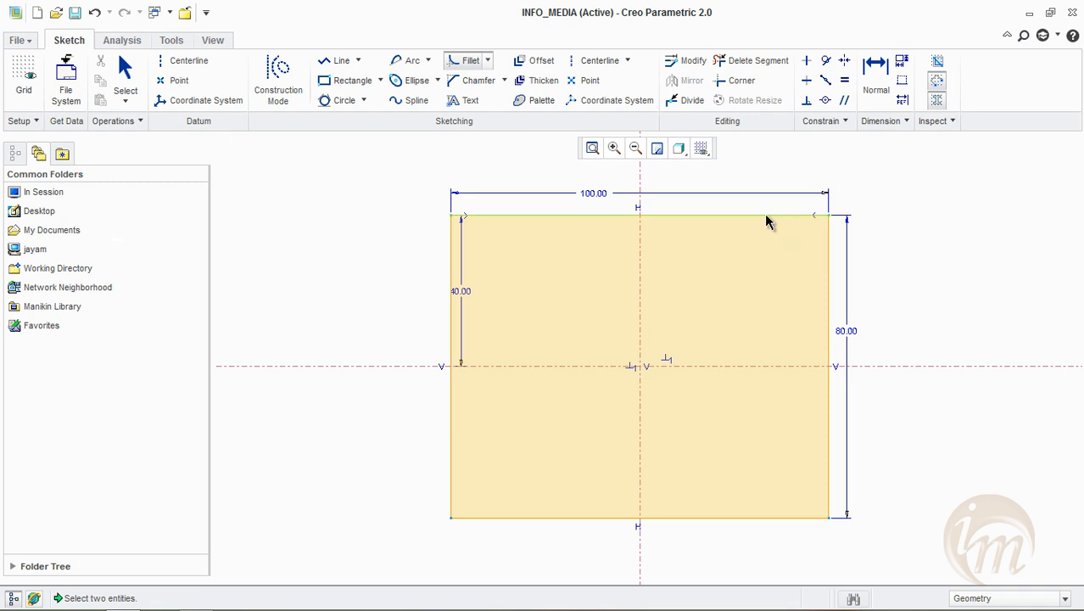
pyautogui.click(827, 257)
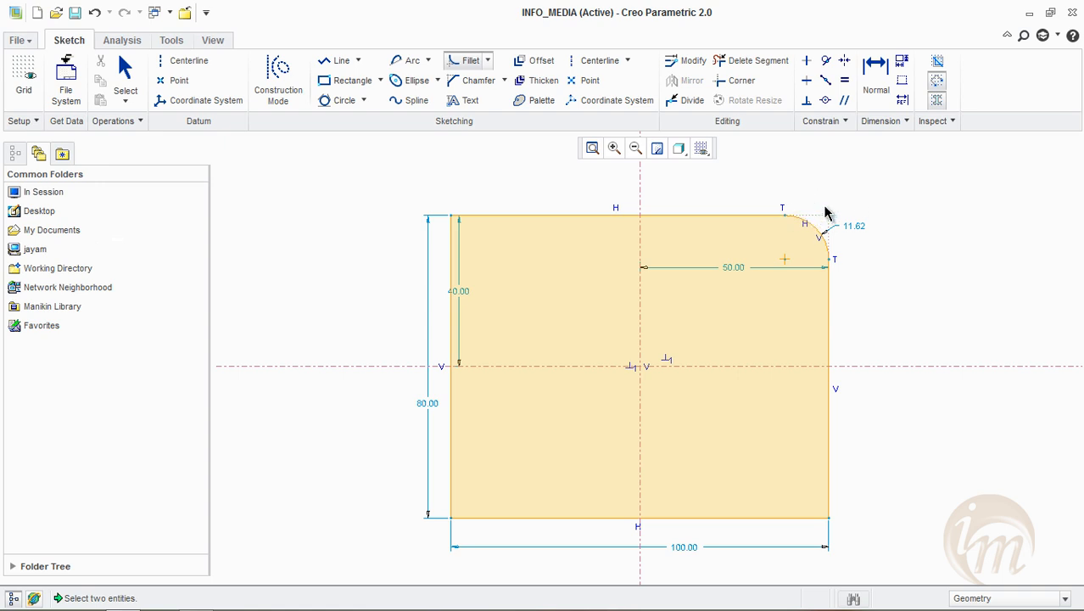
pyautogui.scroll(-2, 826, 212)
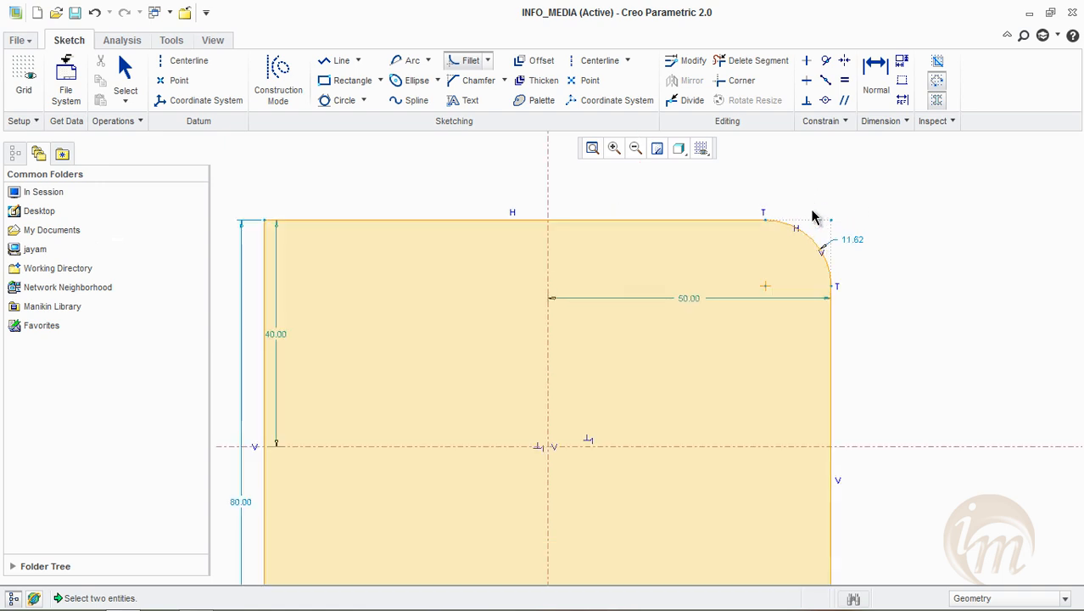
pyautogui.middleClick(870, 246)
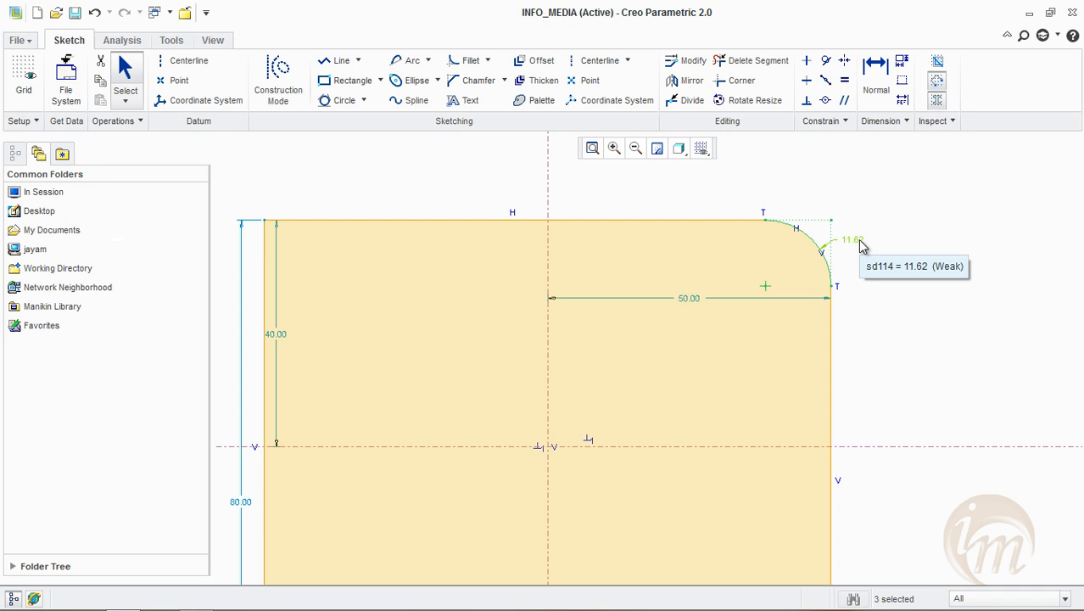
# Set the upper-right corner fillet's radius to 5
pyautogui.doubleClick(859, 243)
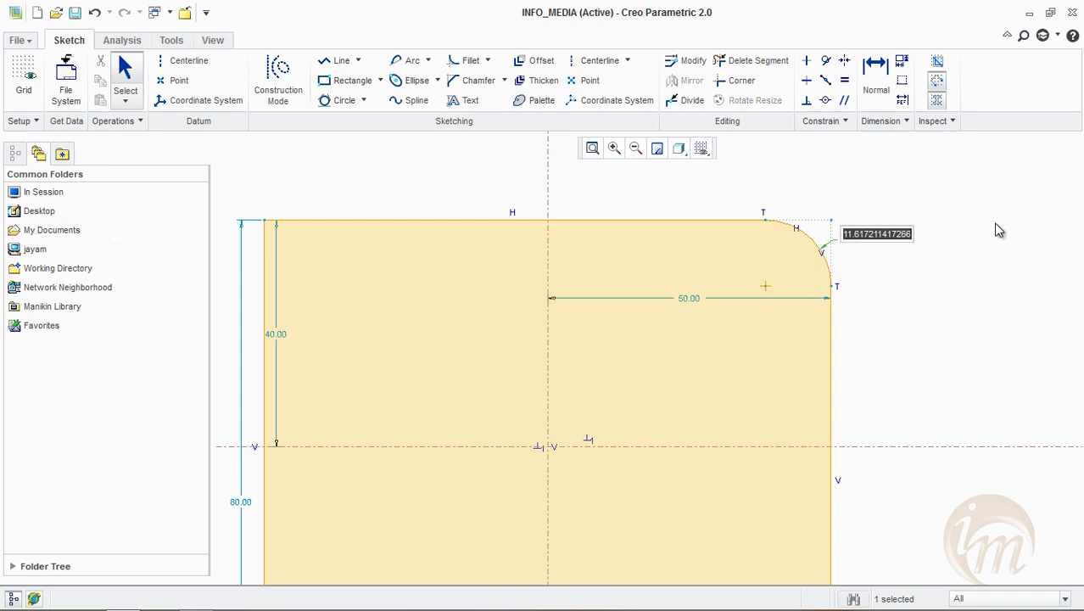
pyautogui.write('5')
pyautogui.press('Return')
pyautogui.click(950, 280)
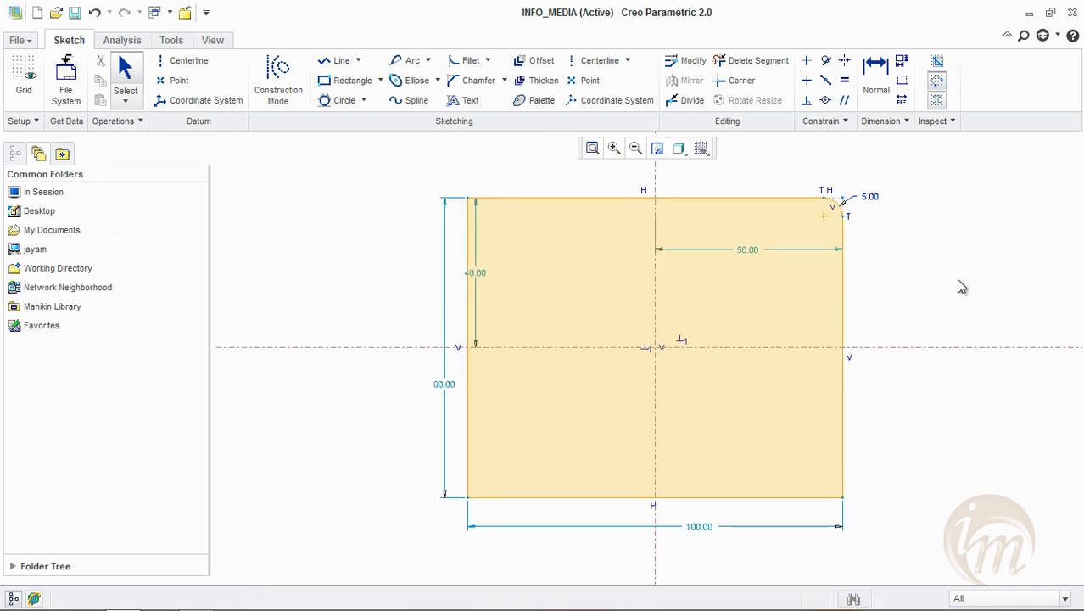
# Add a Circular fillet with construction lines of about 6.4 radius at the rectangle's upper-left corner
pyautogui.click(488, 61)
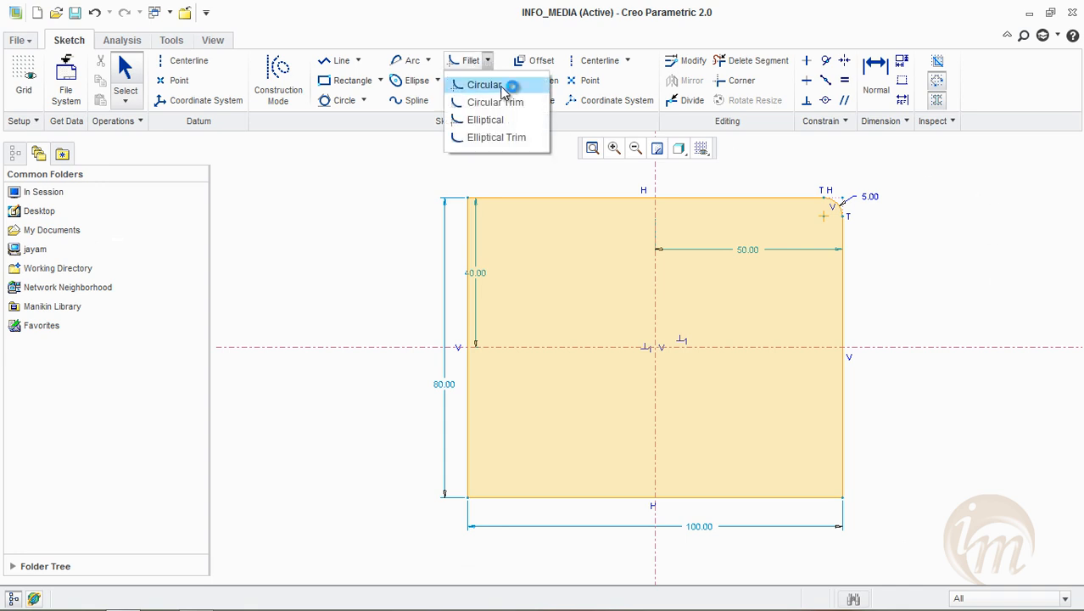
pyautogui.click(493, 85)
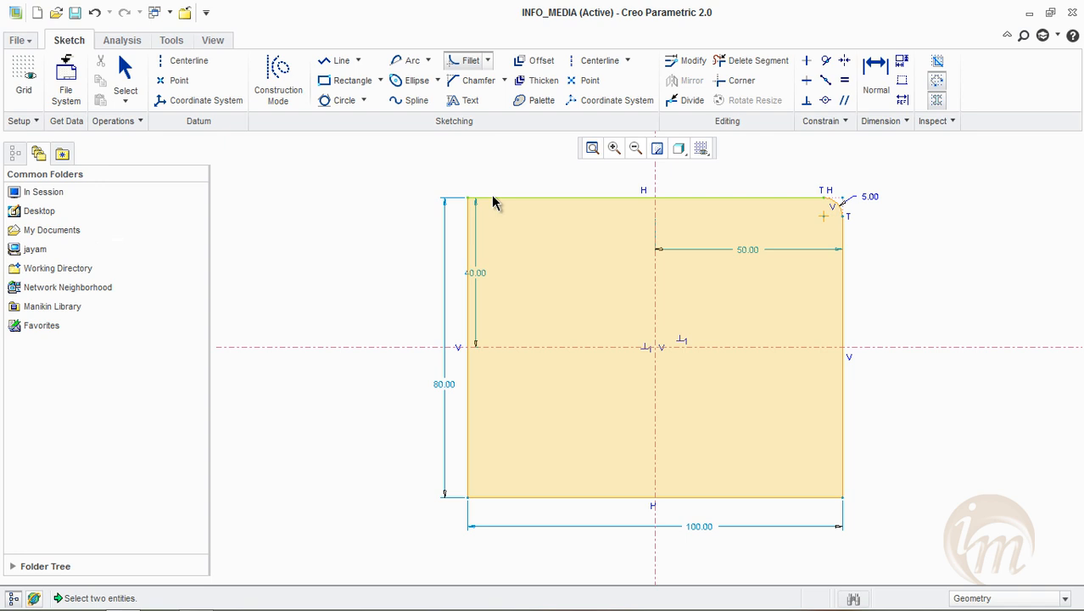
pyautogui.click(473, 226)
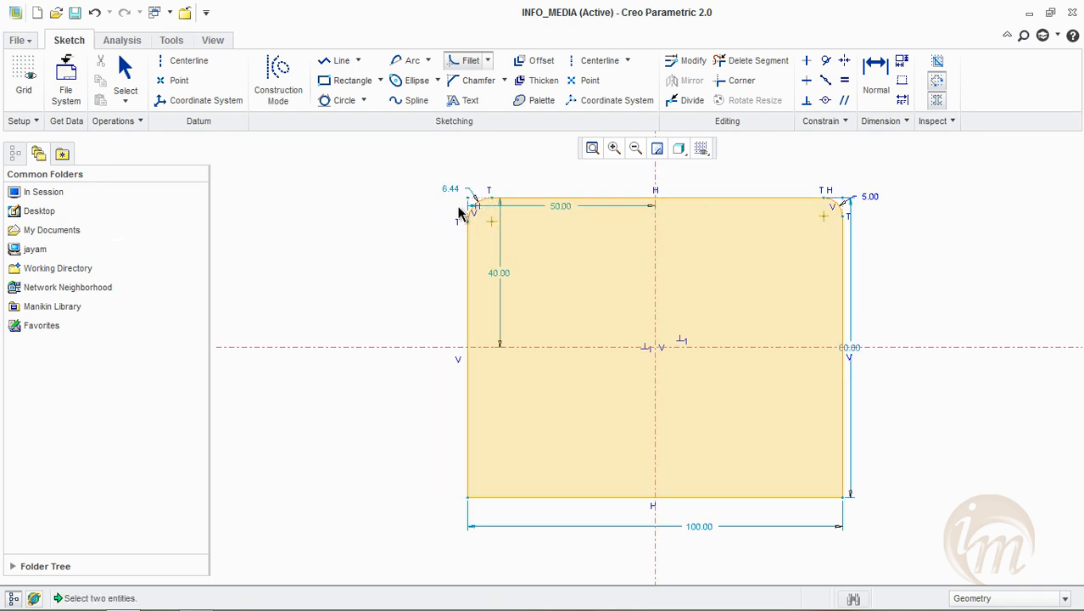
pyautogui.scroll(2, 475, 192)
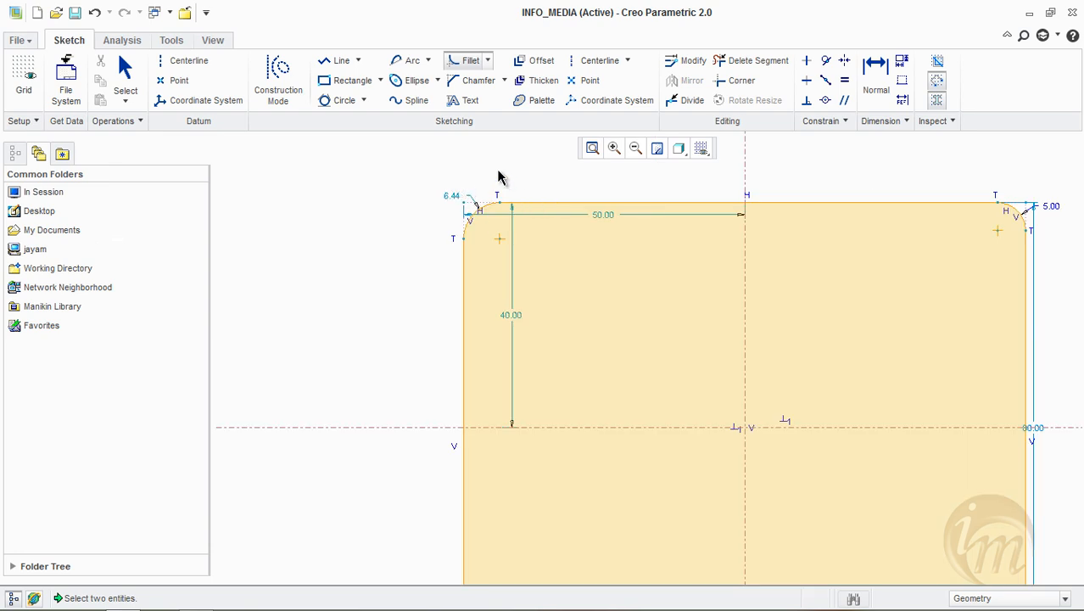
pyautogui.click(488, 59)
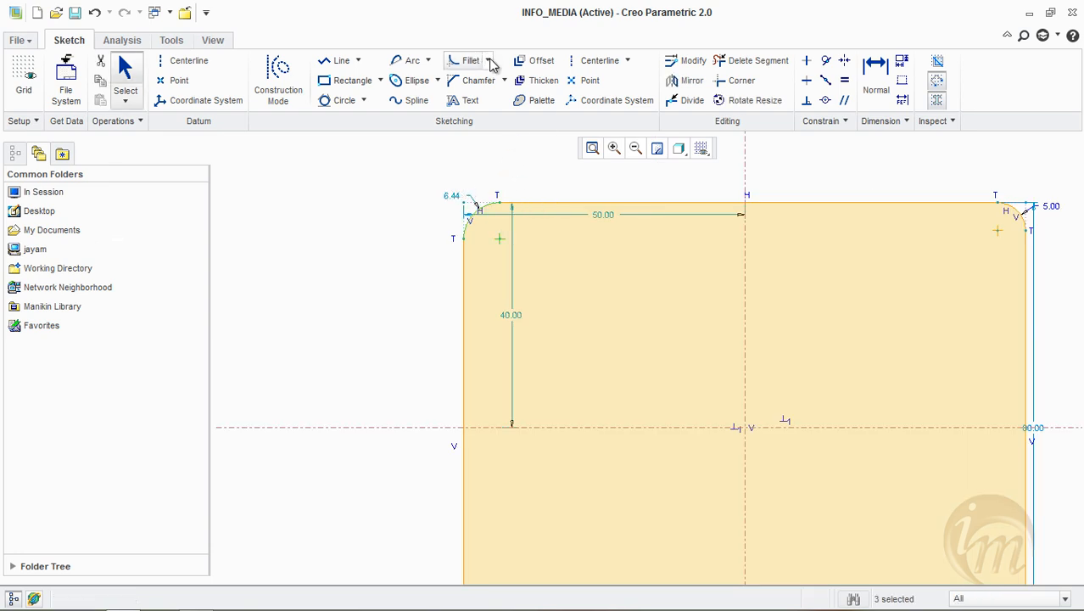
# Add a Circular Trim fillet of about 11.4 radius at the rectangle's lower-right corner
pyautogui.click(490, 61)
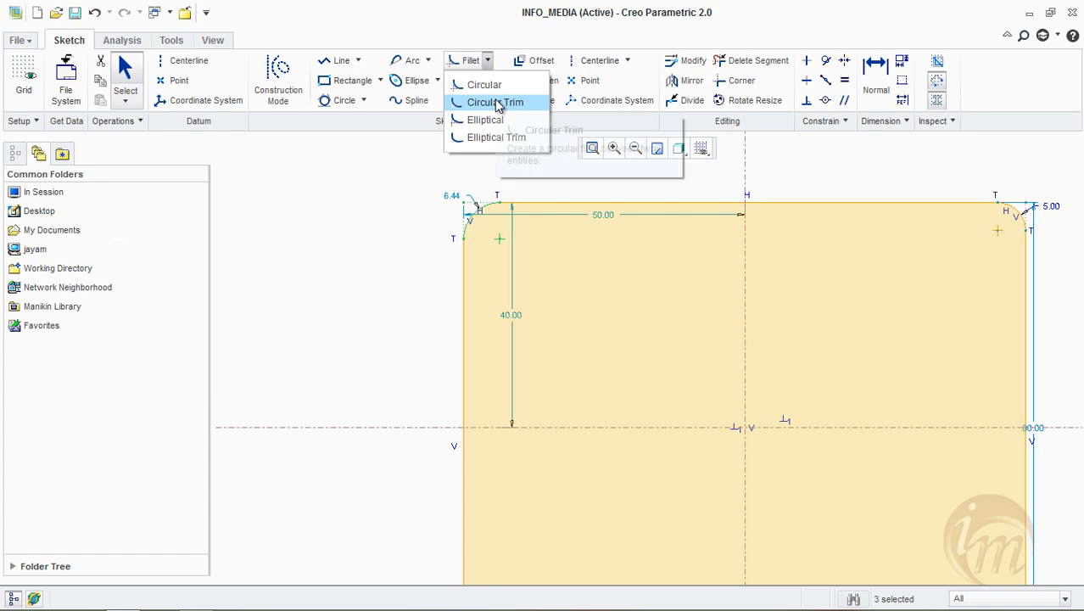
pyautogui.click(418, 205)
pyautogui.scroll(2, 453, 189)
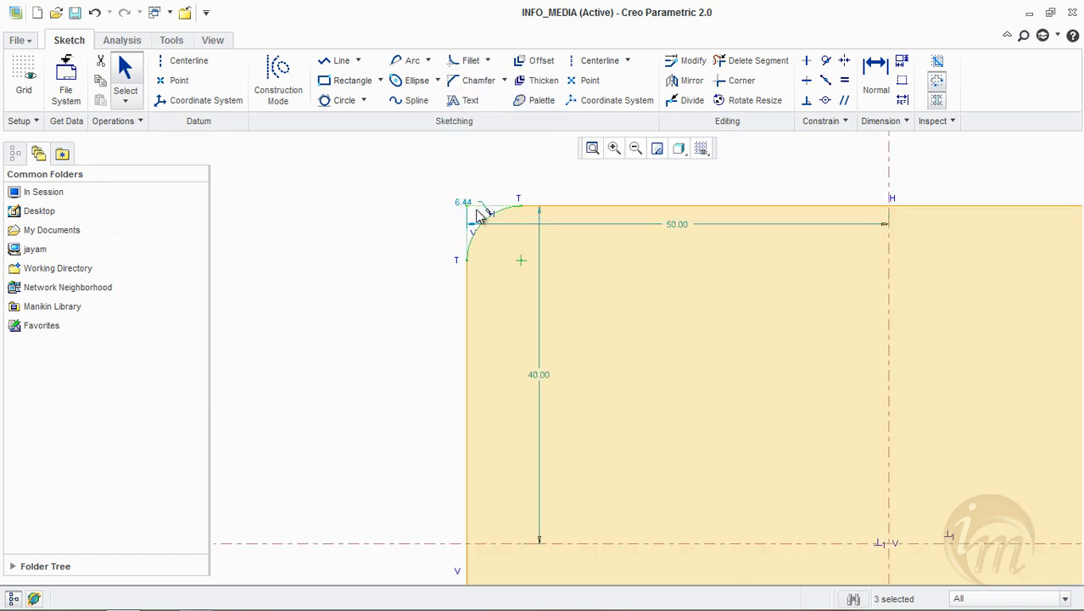
pyautogui.click(488, 60)
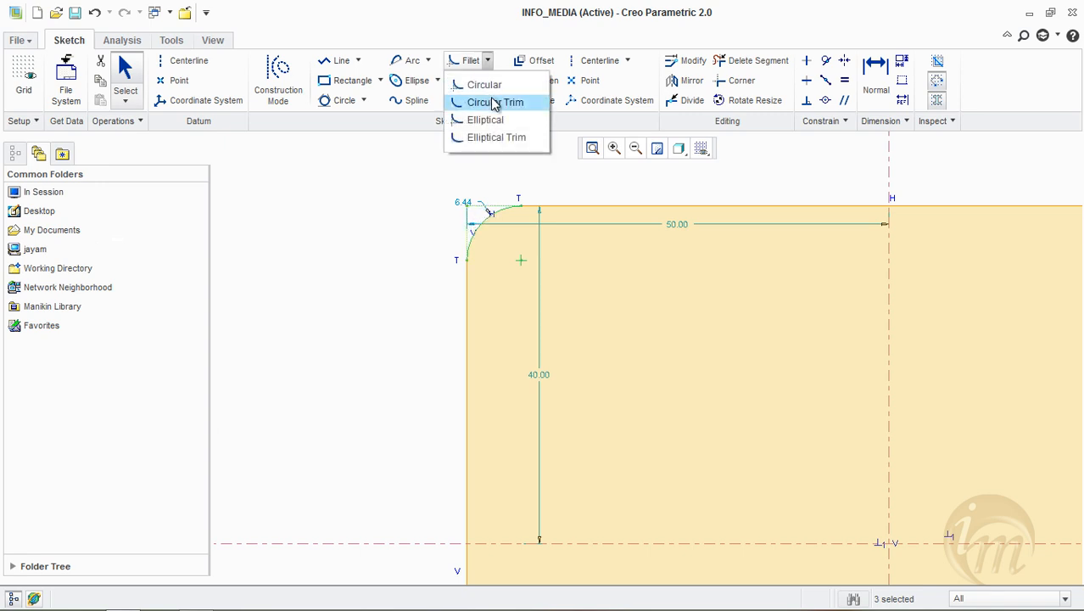
pyautogui.click(494, 103)
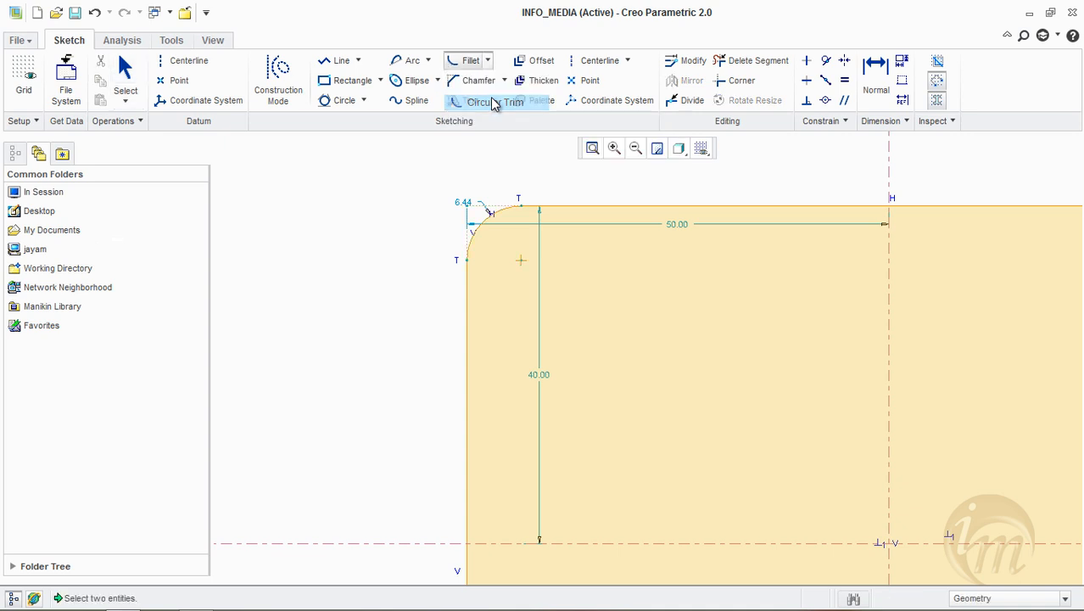
pyautogui.scroll(-3, 457, 238)
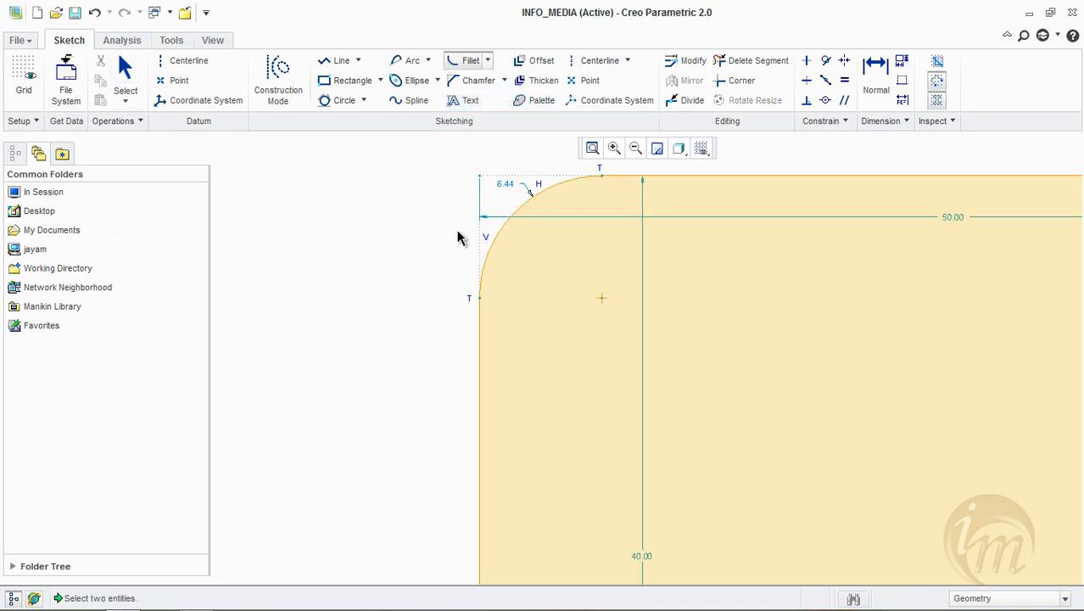
pyautogui.scroll(5, 457, 238)
pyautogui.scroll(-4, 624, 363)
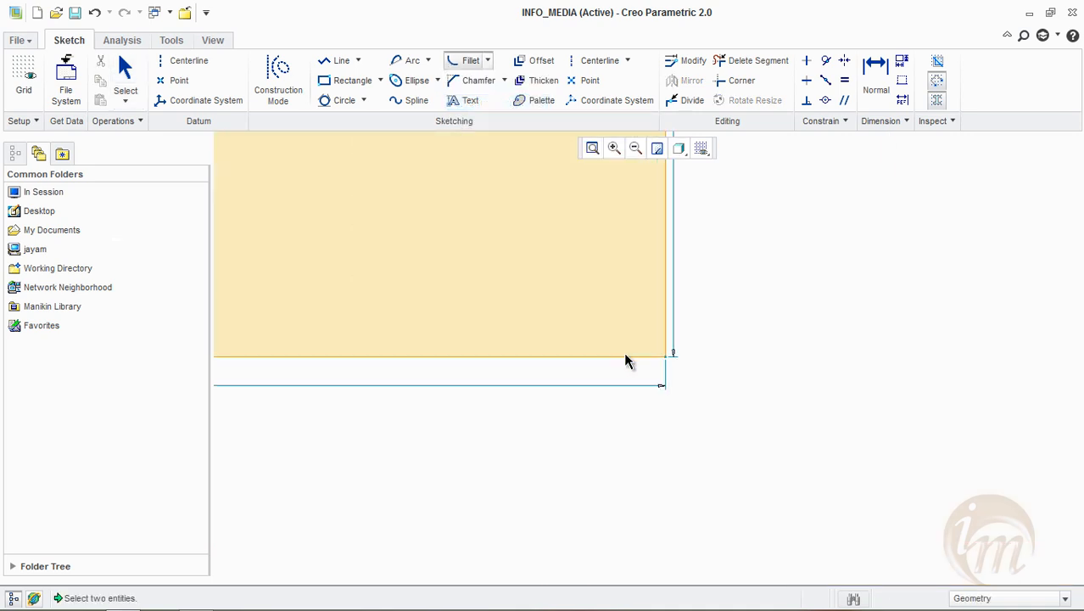
pyautogui.scroll(2, 626, 362)
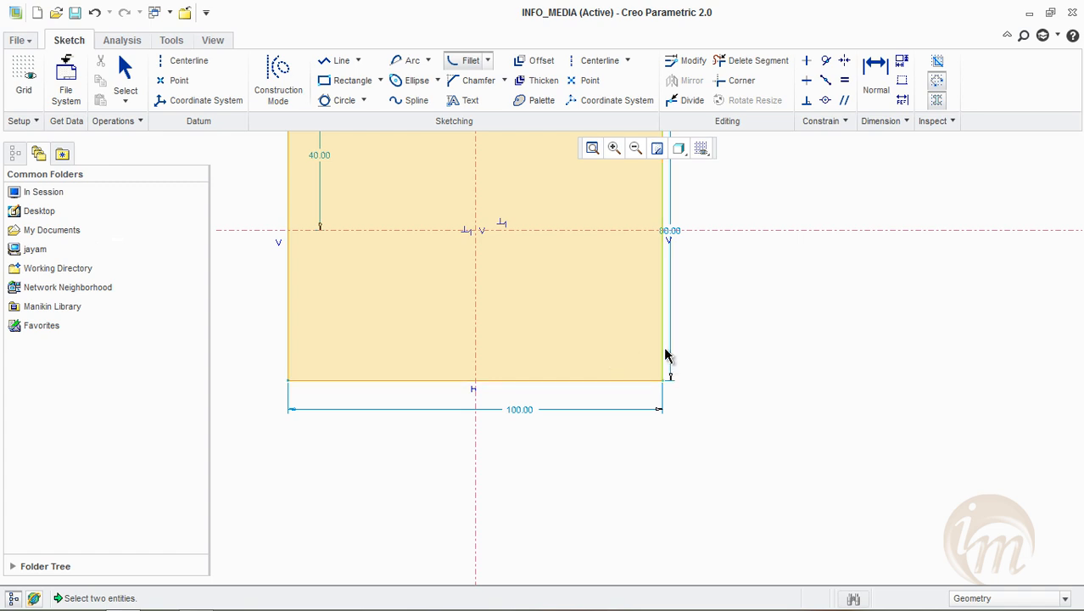
pyautogui.click(487, 62)
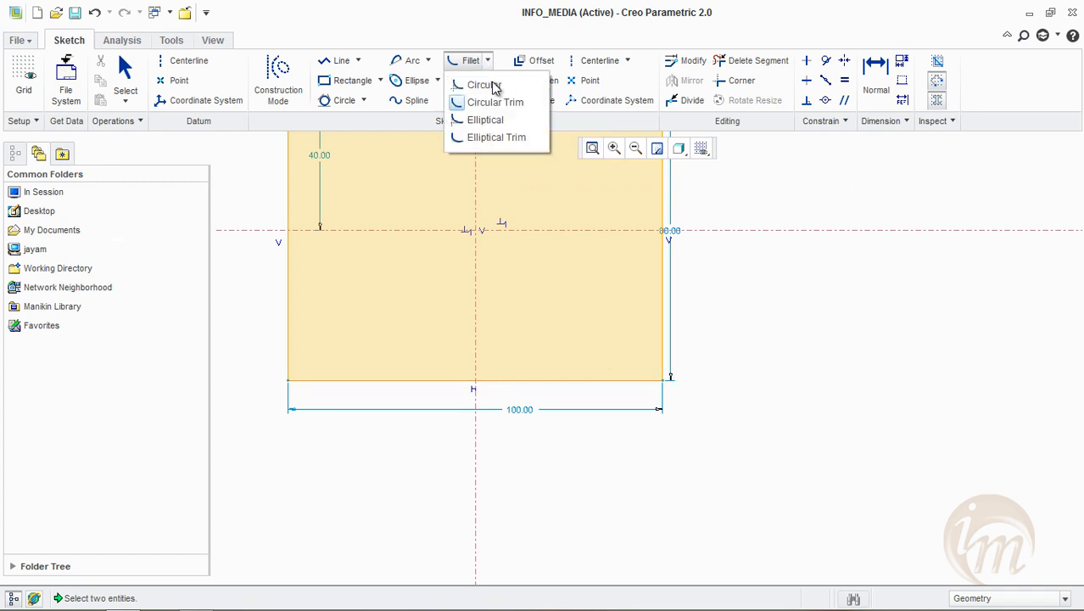
pyautogui.click(500, 103)
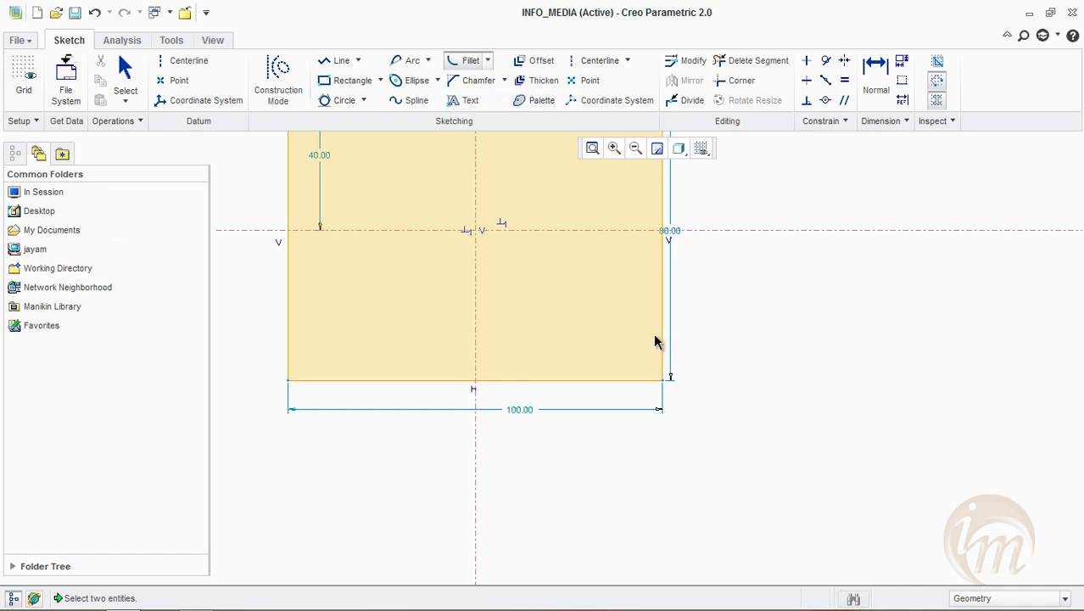
pyautogui.click(621, 380)
pyautogui.click(662, 356)
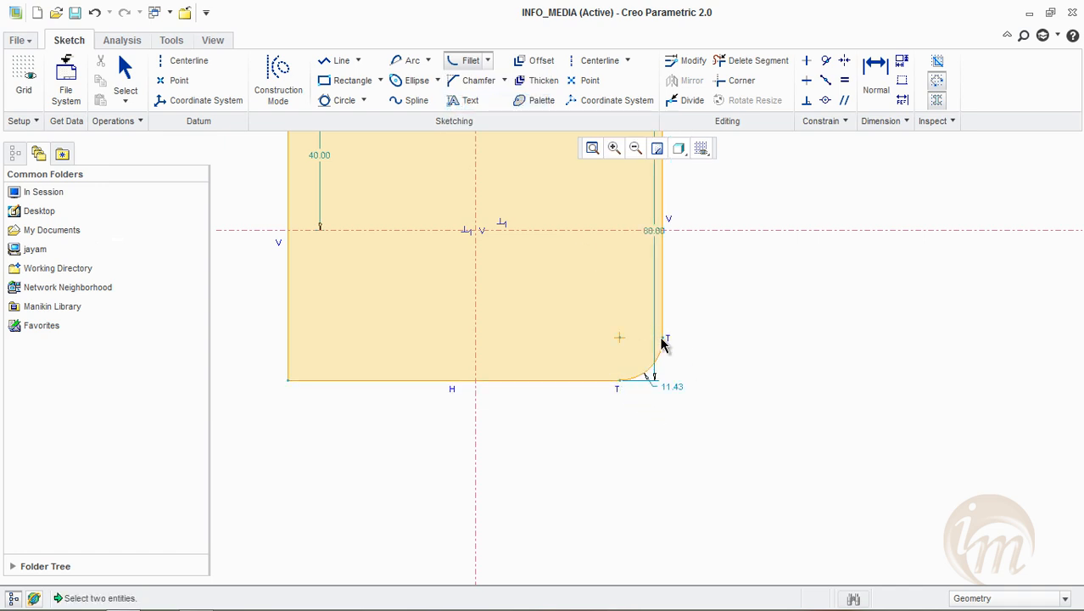
# Compare the Circular fillet at the upper-right corner with the Circular Trim fillet at the lower-right corner
pyautogui.keyDown('shift'); pyautogui.moveTo(696, 303); pyautogui.dragTo(738, 416, button='middle'); pyautogui.keyUp('shift')
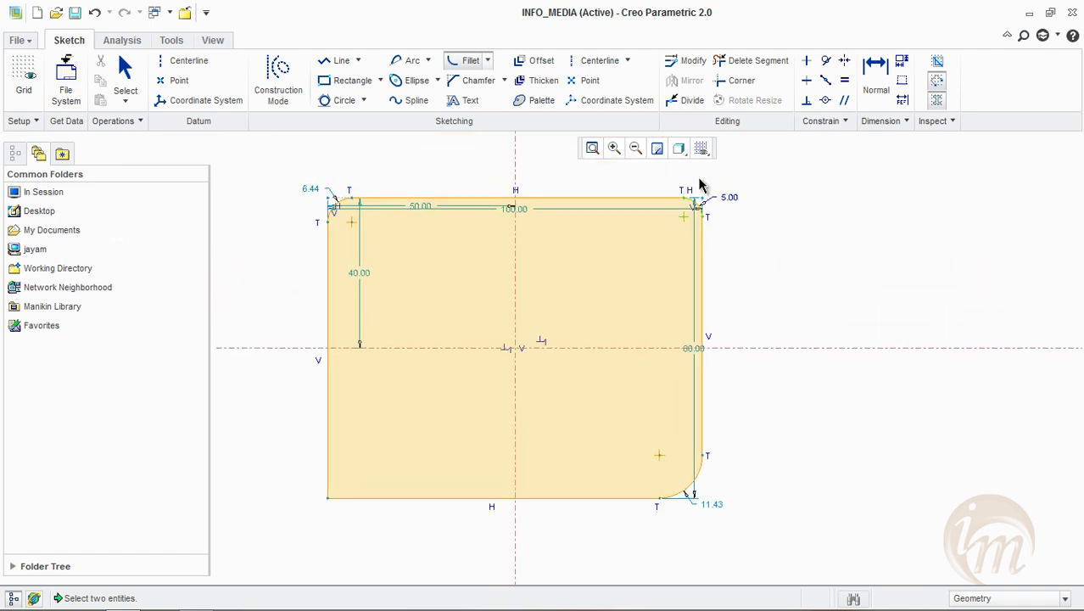
pyautogui.scroll(3, 696, 206)
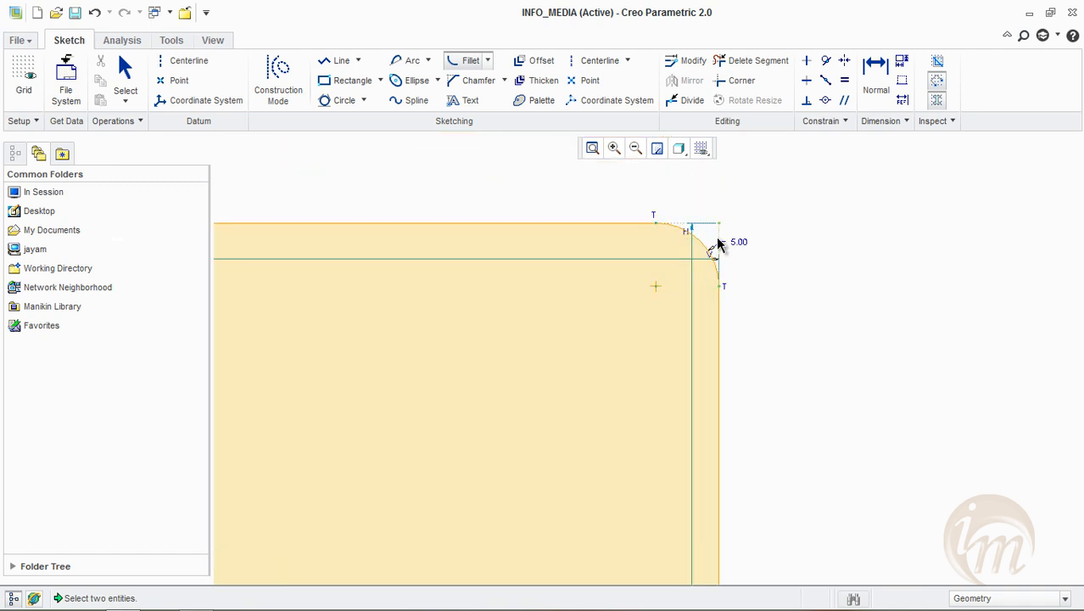
pyautogui.scroll(-3, 703, 302)
pyautogui.scroll(3, 707, 465)
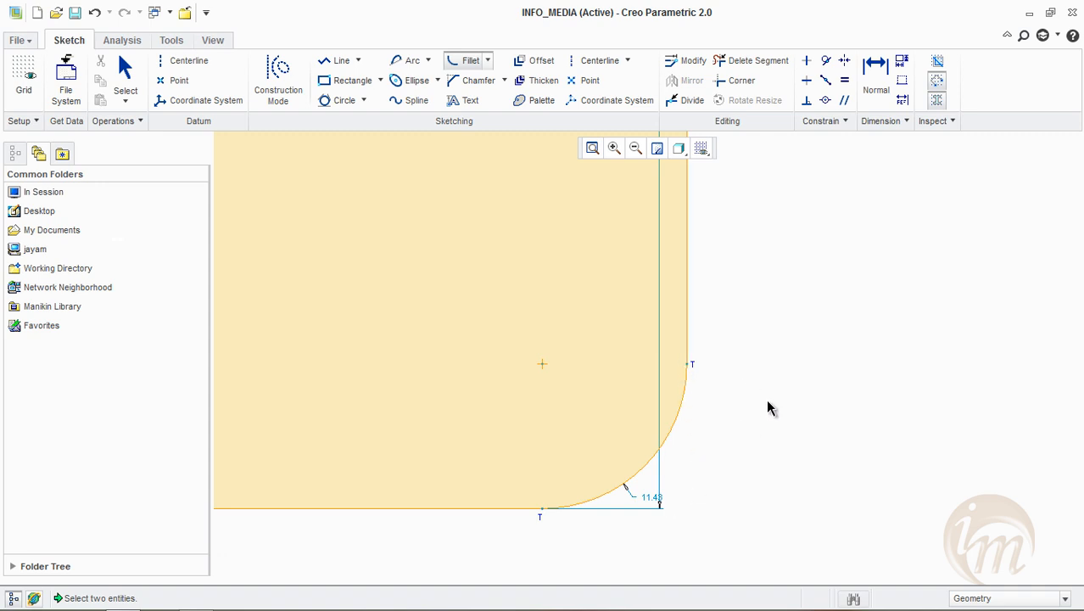
pyautogui.click(488, 61)
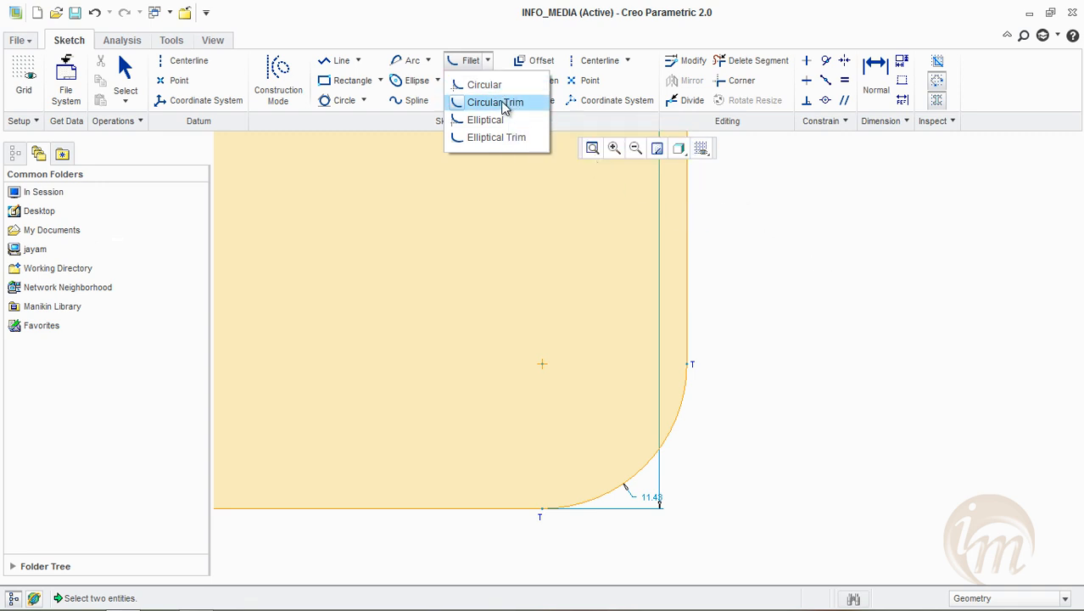
pyautogui.click(806, 229)
pyautogui.moveTo(772, 289); pyautogui.dragTo(814, 295, button='middle')
pyautogui.scroll(-2, 794, 332)
pyautogui.scroll(3, 792, 334)
pyautogui.scroll(2, 773, 326)
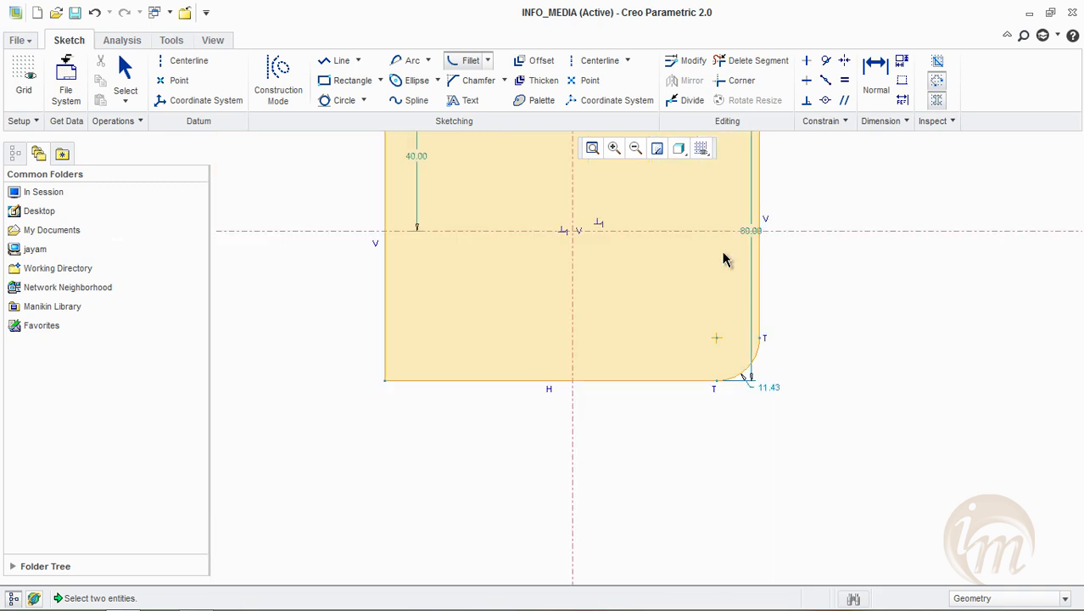
# Add an Elliptical fillet about 16.5 wide and 21.4 high at the lower-left corner and move both dimensions outside the rectangle
pyautogui.click(489, 61)
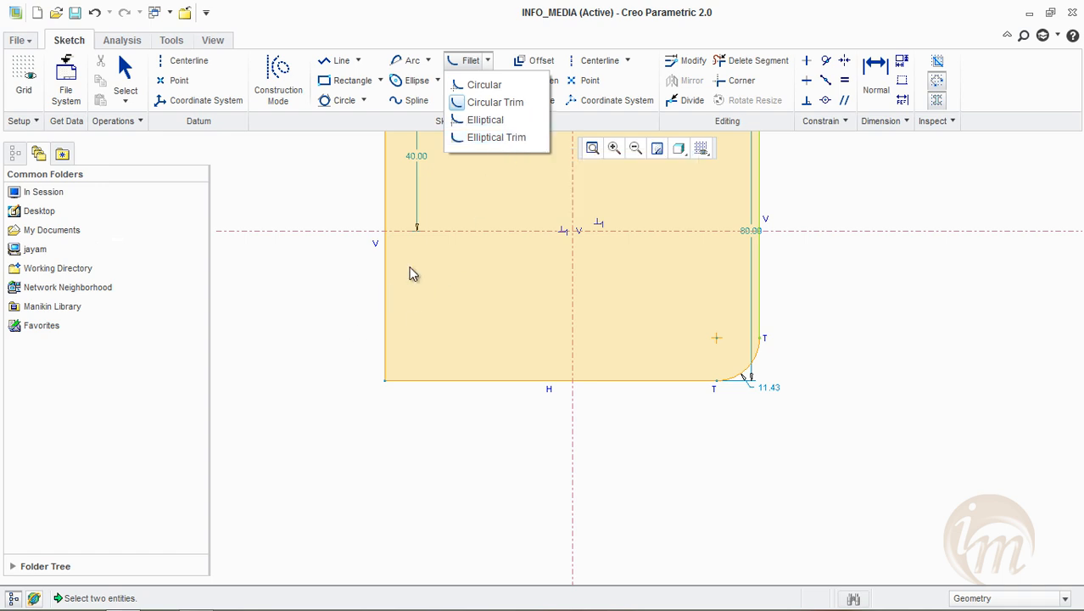
pyautogui.click(481, 122)
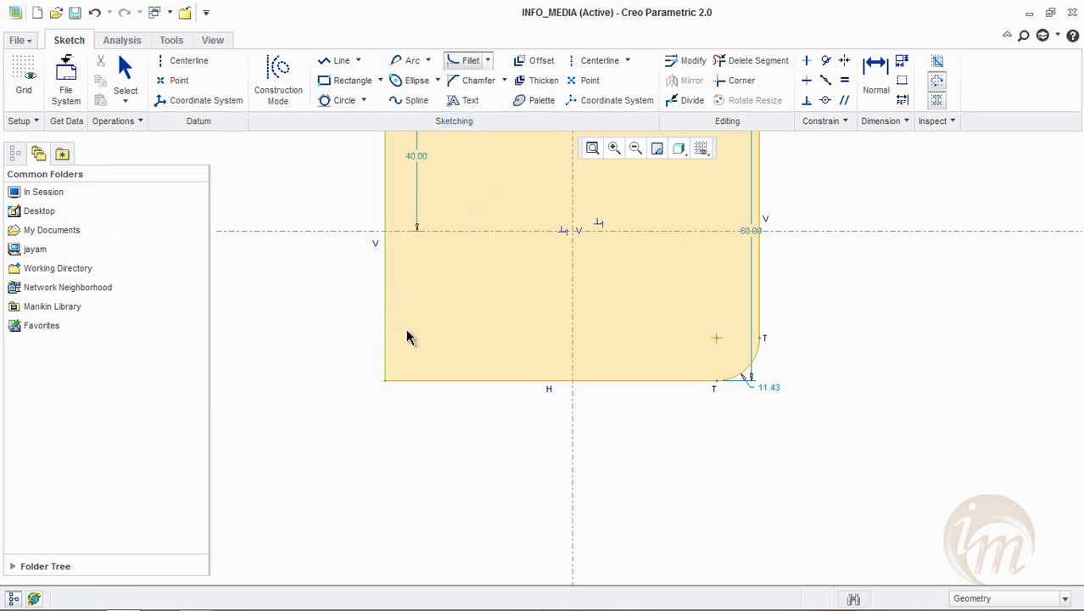
pyautogui.click(447, 381)
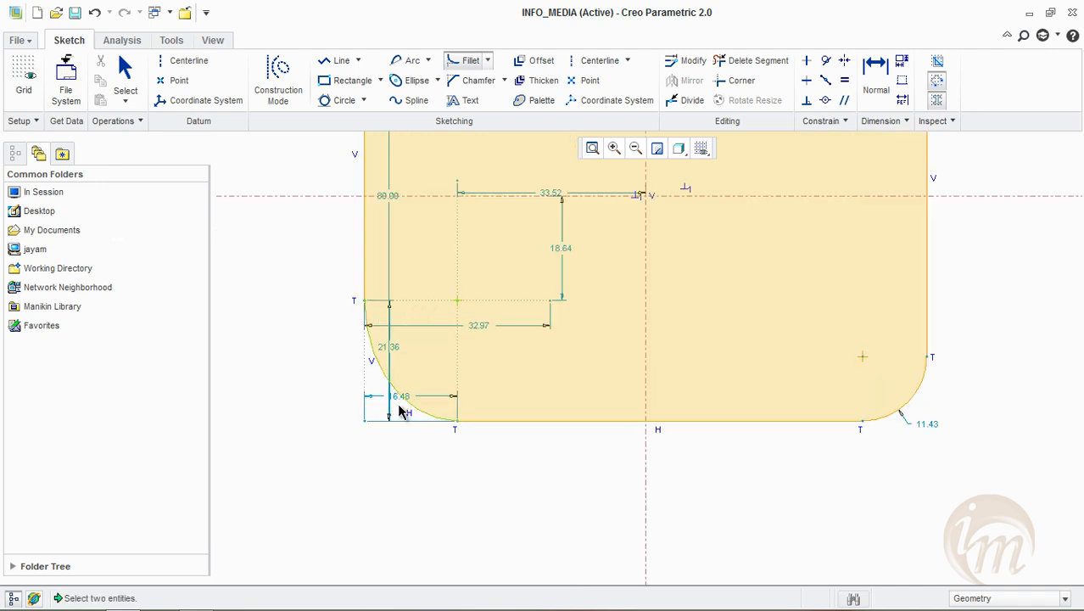
pyautogui.middleClick(400, 411)
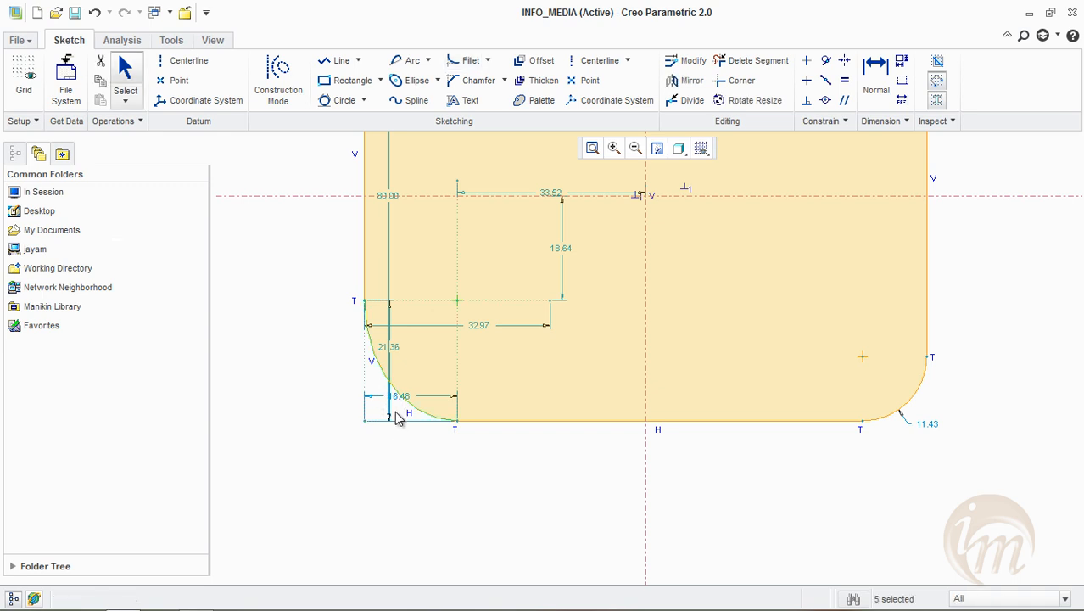
pyautogui.moveTo(405, 413); pyautogui.dragTo(406, 457)
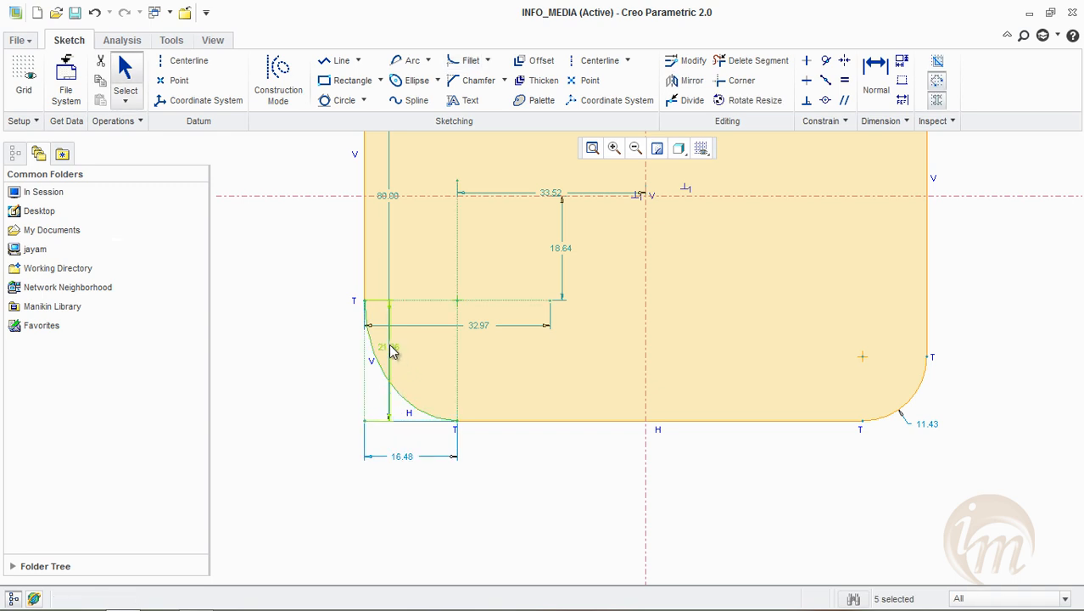
pyautogui.moveTo(383, 354); pyautogui.dragTo(318, 347)
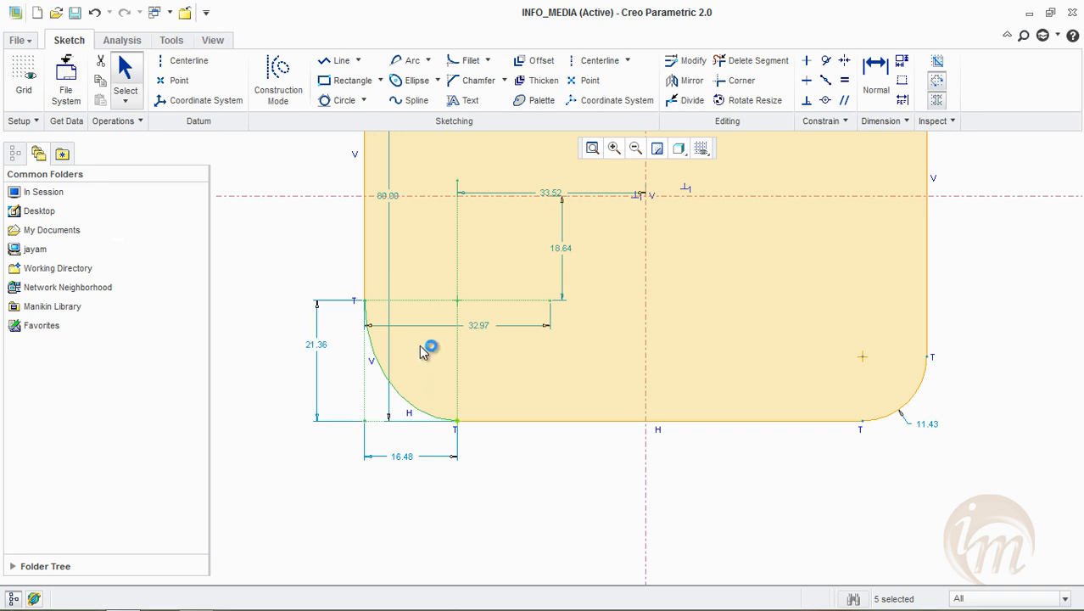
# Set both the height and the width of the lower-left elliptical fillet to 20
pyautogui.doubleClick(326, 347)
pyautogui.write('20')
pyautogui.press('Return')
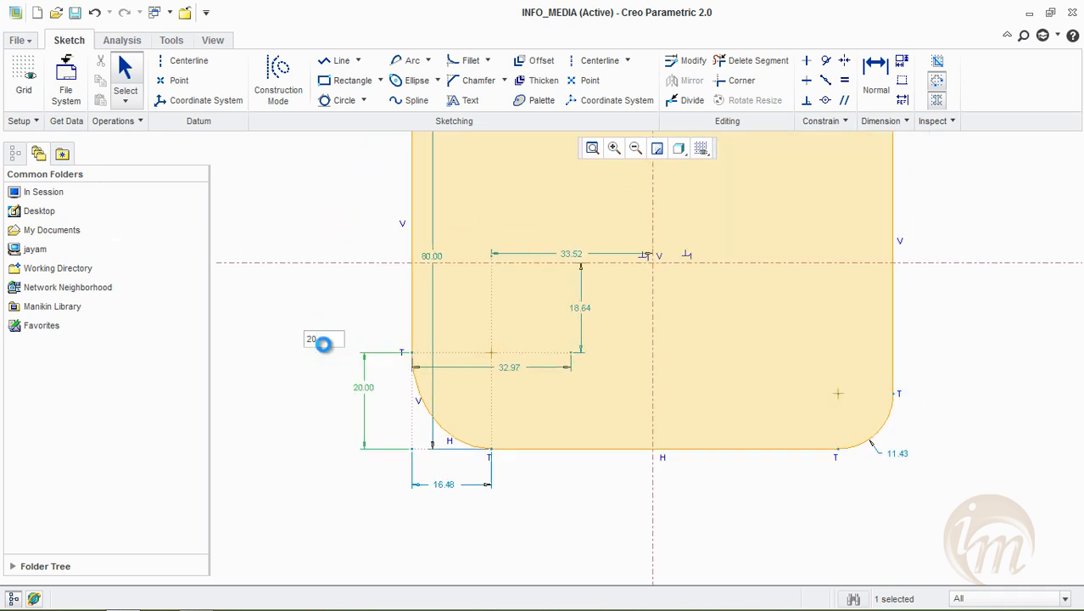
pyautogui.doubleClick(509, 525)
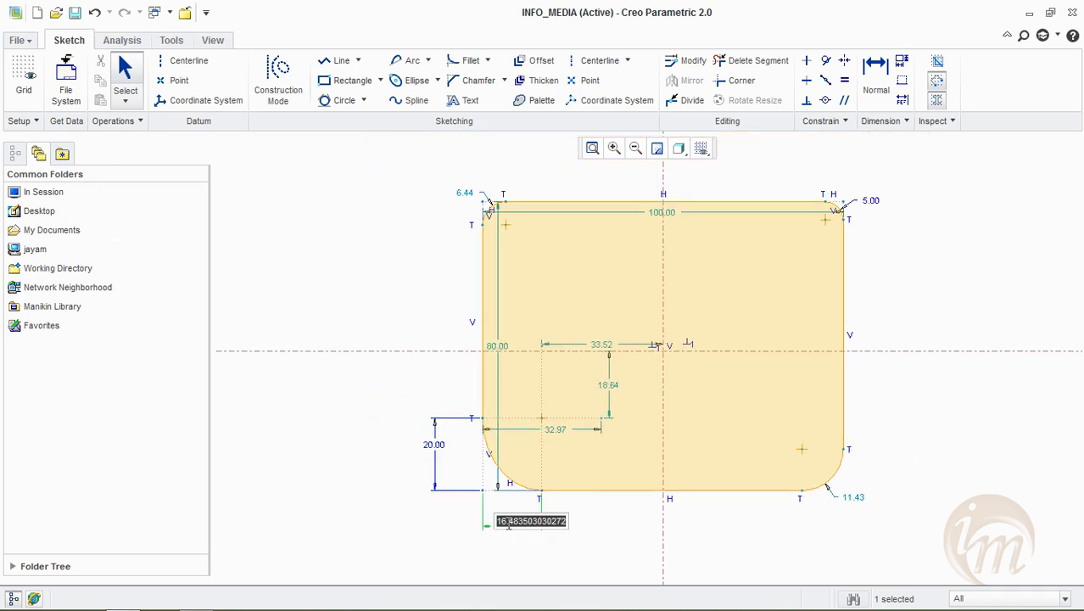
pyautogui.write('20')
pyautogui.press('Return')
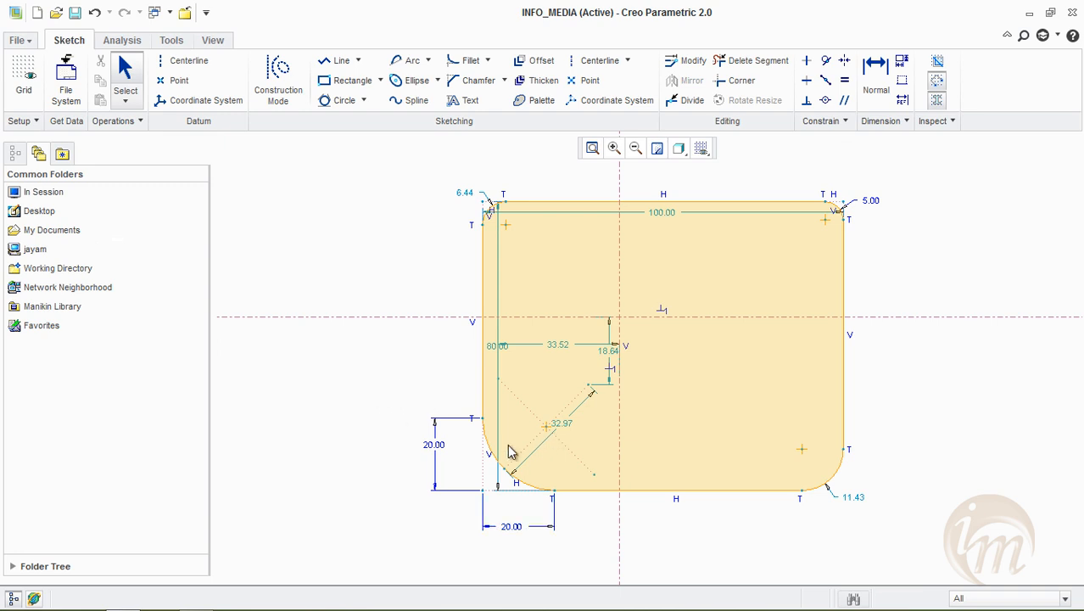
# Examine the construction lines at the lower-left elliptical fillet and review the available fillet types
pyautogui.scroll(2, 486, 473)
pyautogui.click(489, 60)
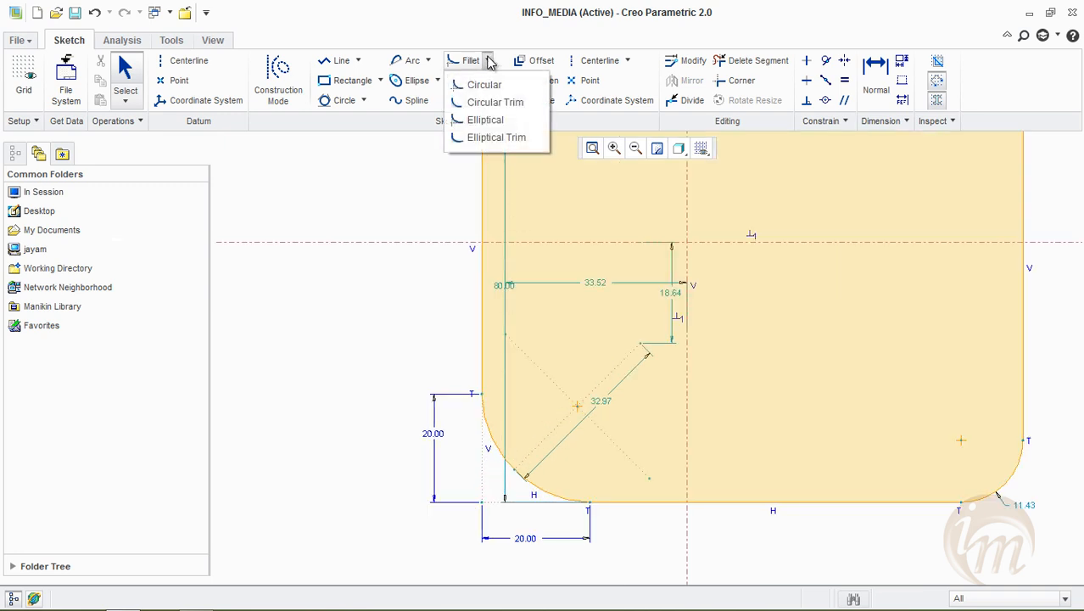
pyautogui.click(354, 318)
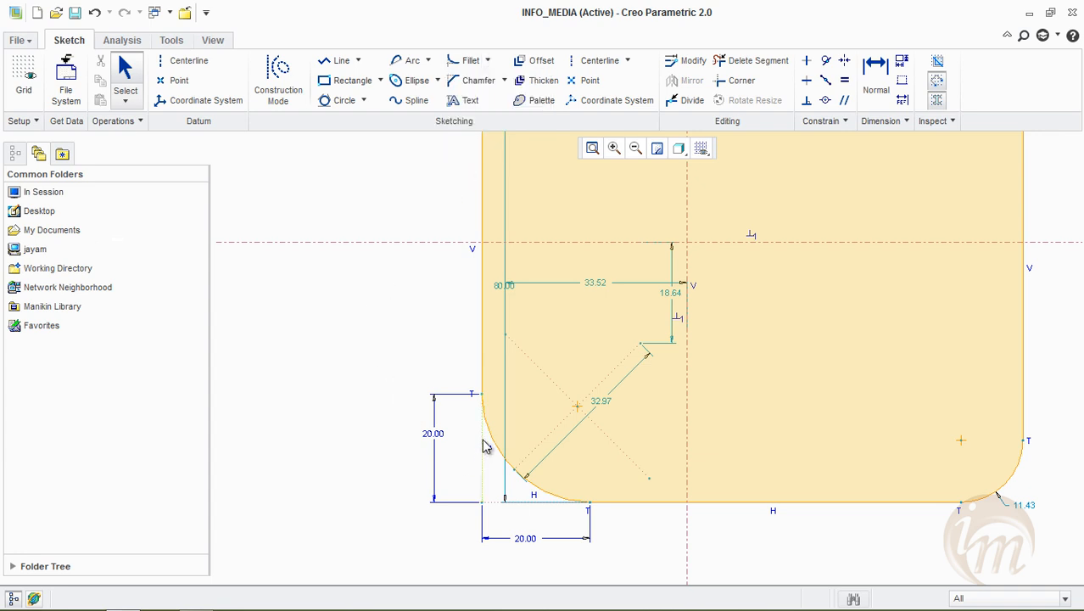
pyautogui.scroll(-5, 518, 501)
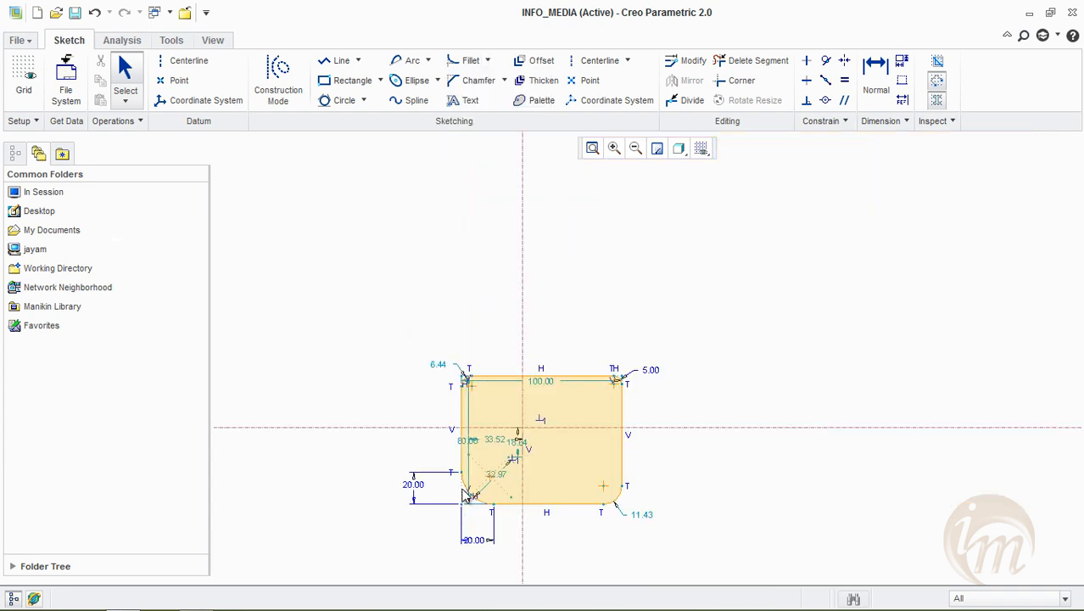
pyautogui.scroll(3, 535, 356)
pyautogui.click(504, 80)
pyautogui.click(488, 60)
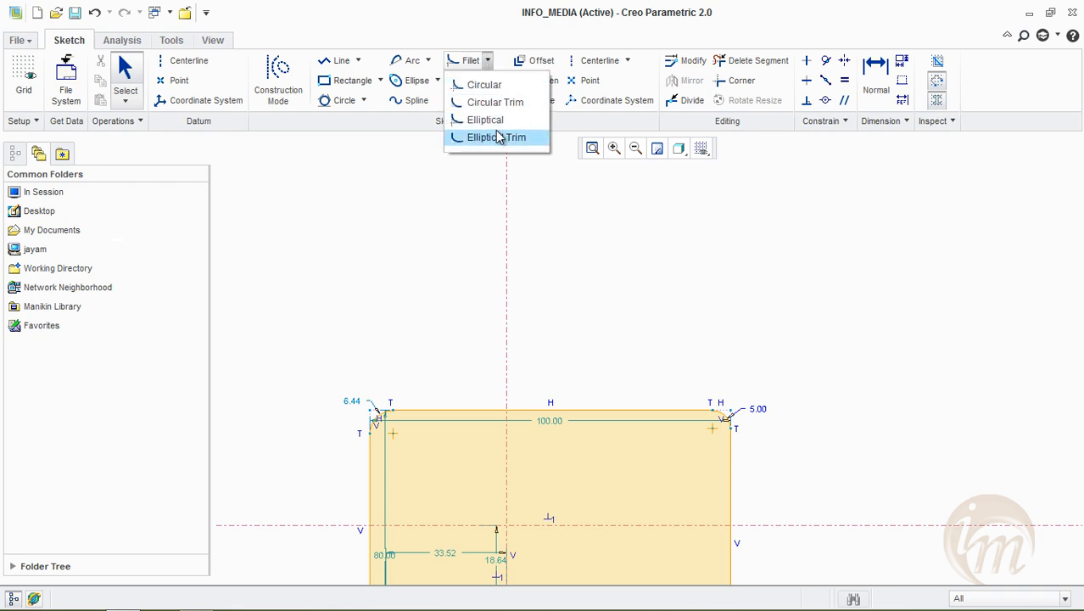
pyautogui.click(475, 287)
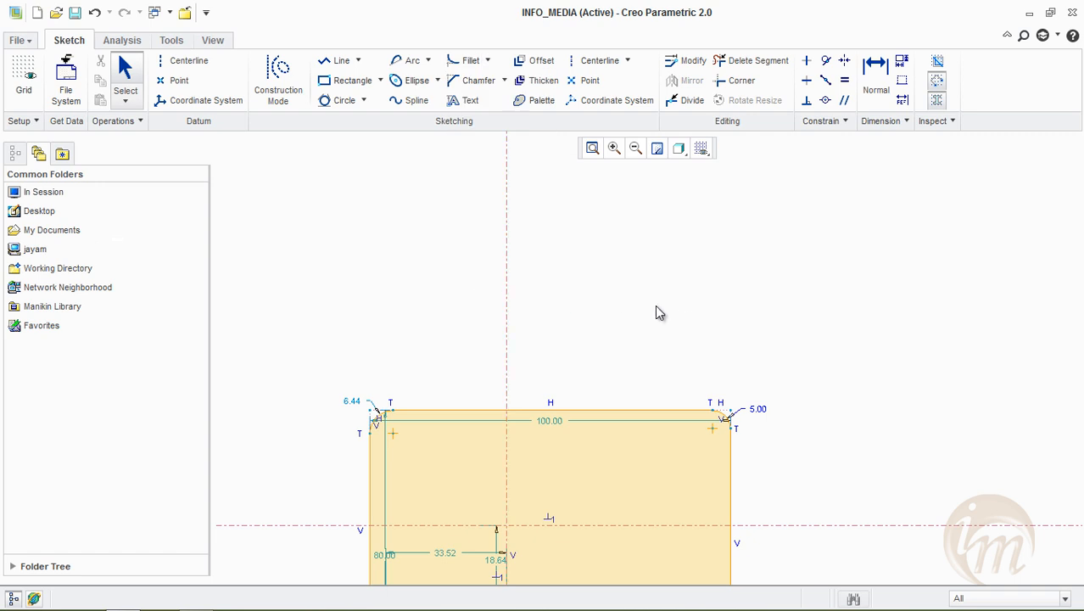
# Add an Elliptical Trim fillet between the top and right edges at the upper-right corner, with axes about 21.2 and 11.5 long
pyautogui.scroll(-2, 667, 341)
pyautogui.keyDown('shift'); pyautogui.moveTo(673, 249); pyautogui.dragTo(685, 138, button='middle'); pyautogui.keyUp('shift')
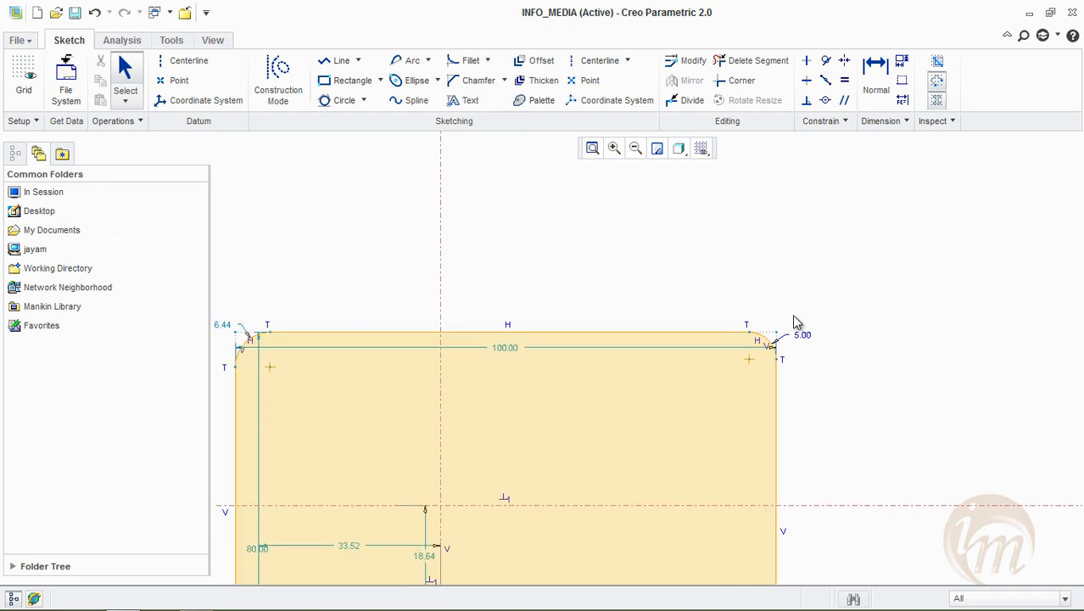
pyautogui.scroll(-3, 788, 334)
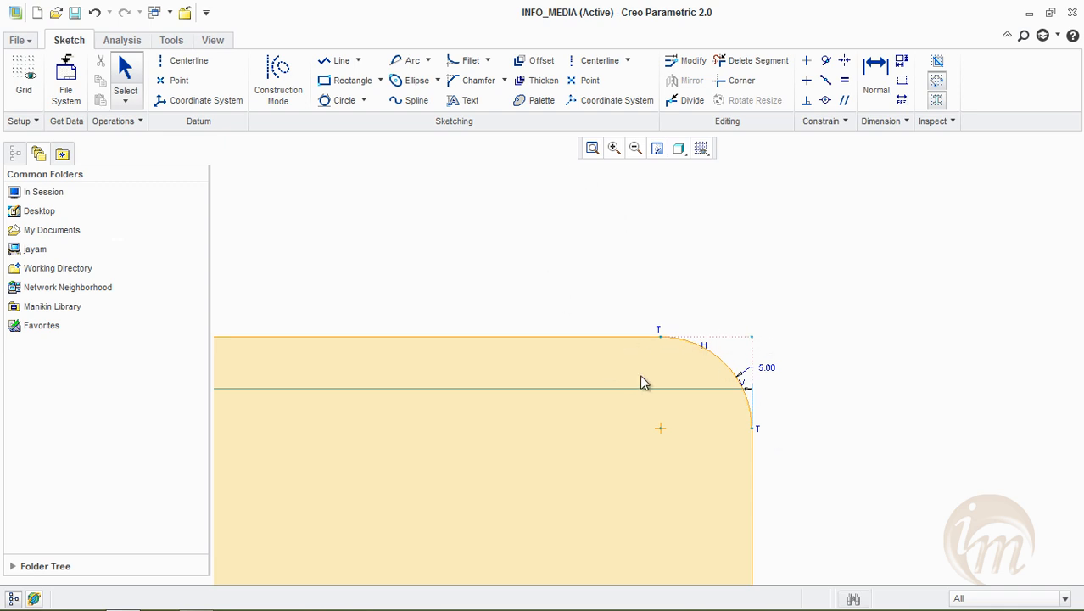
pyautogui.click(504, 80)
pyautogui.click(488, 61)
pyautogui.click(488, 61)
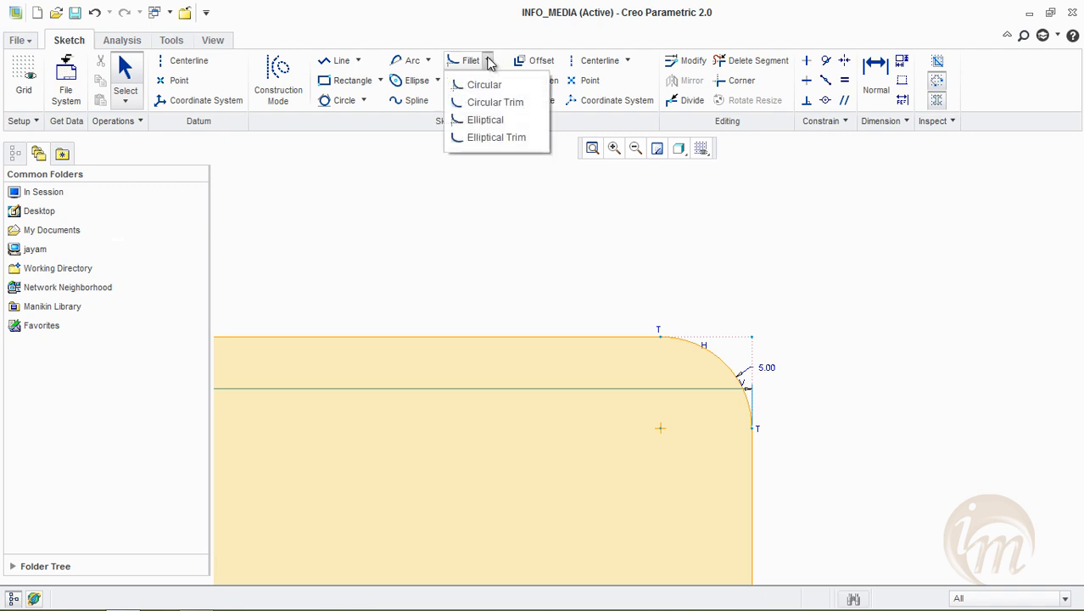
pyautogui.click(502, 137)
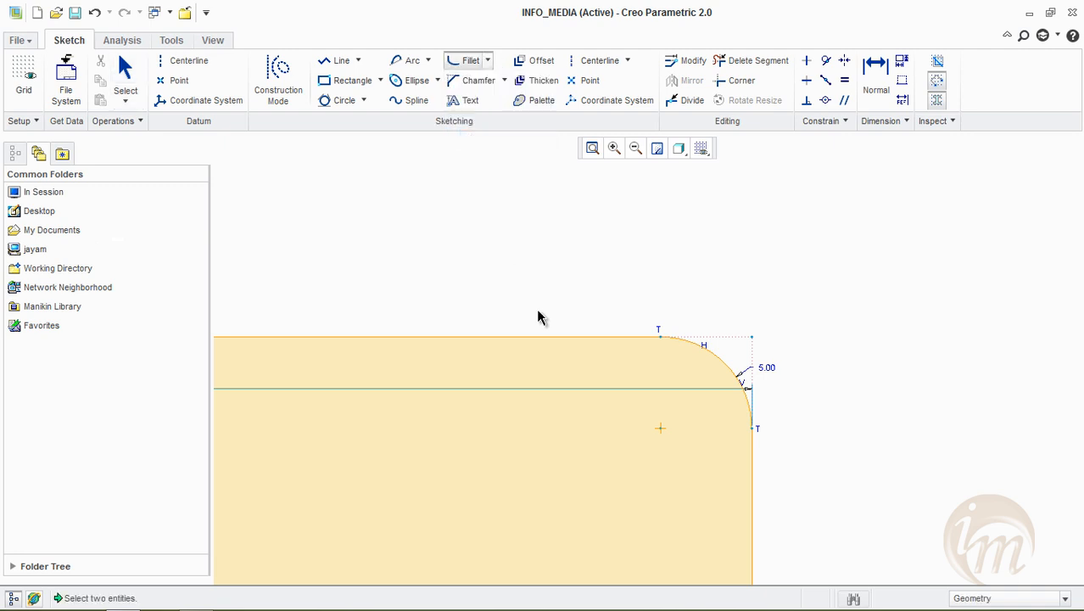
pyautogui.click(559, 340)
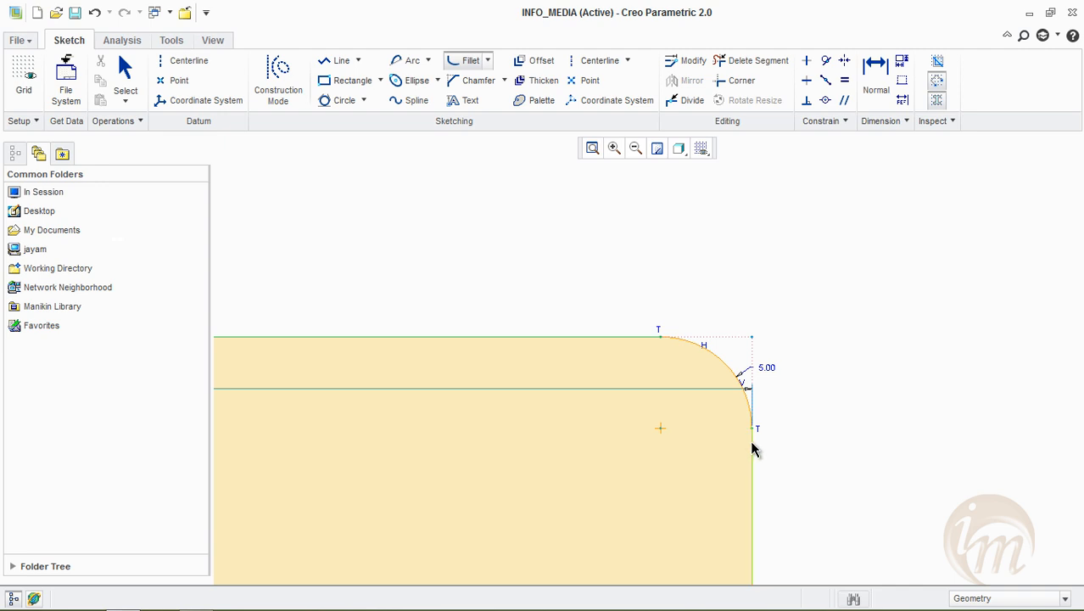
pyautogui.click(754, 443)
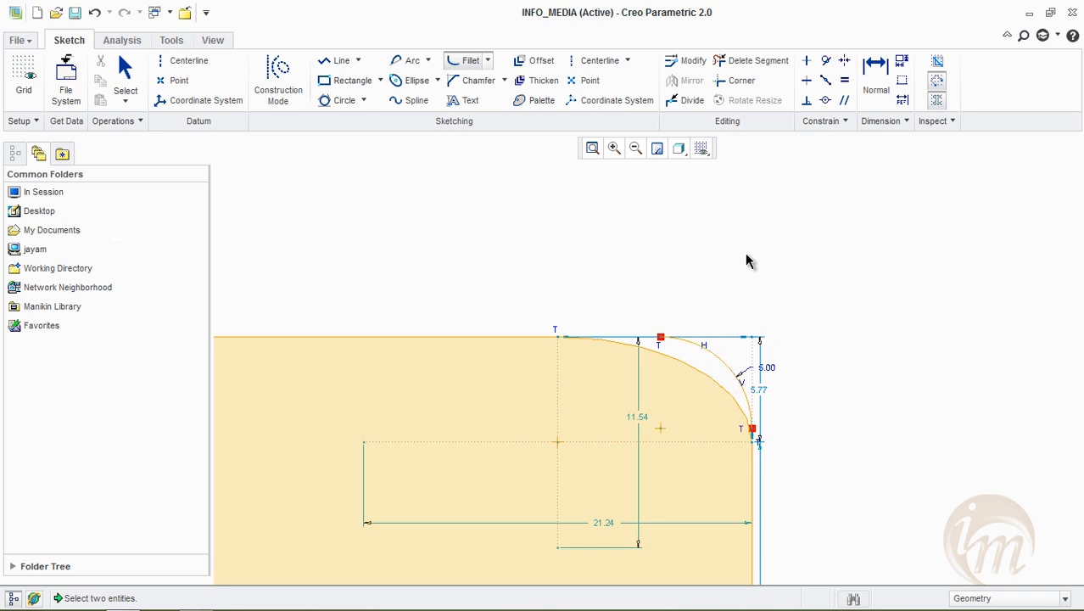
# Delete all the sketch geometry, including the filleted rectangle and both centerlines
pyautogui.scroll(5, 747, 255)
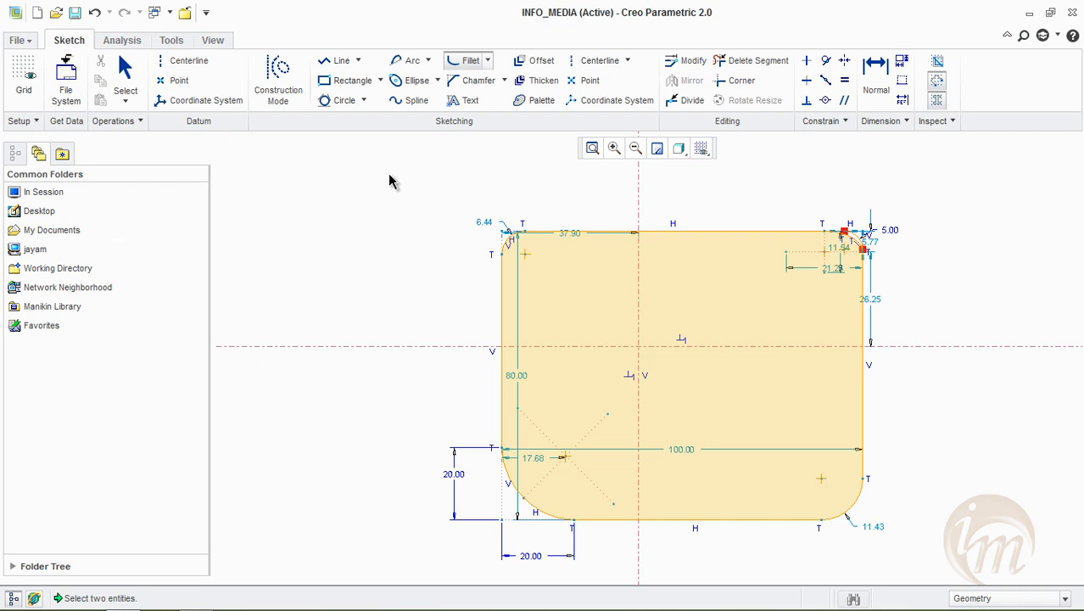
pyautogui.click(488, 61)
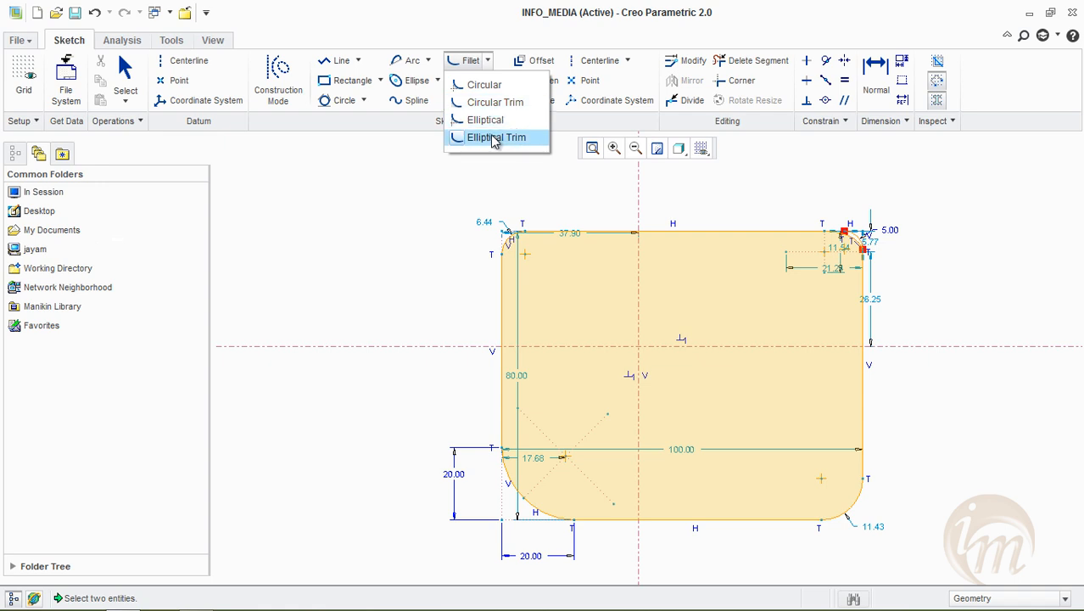
pyautogui.click(441, 262)
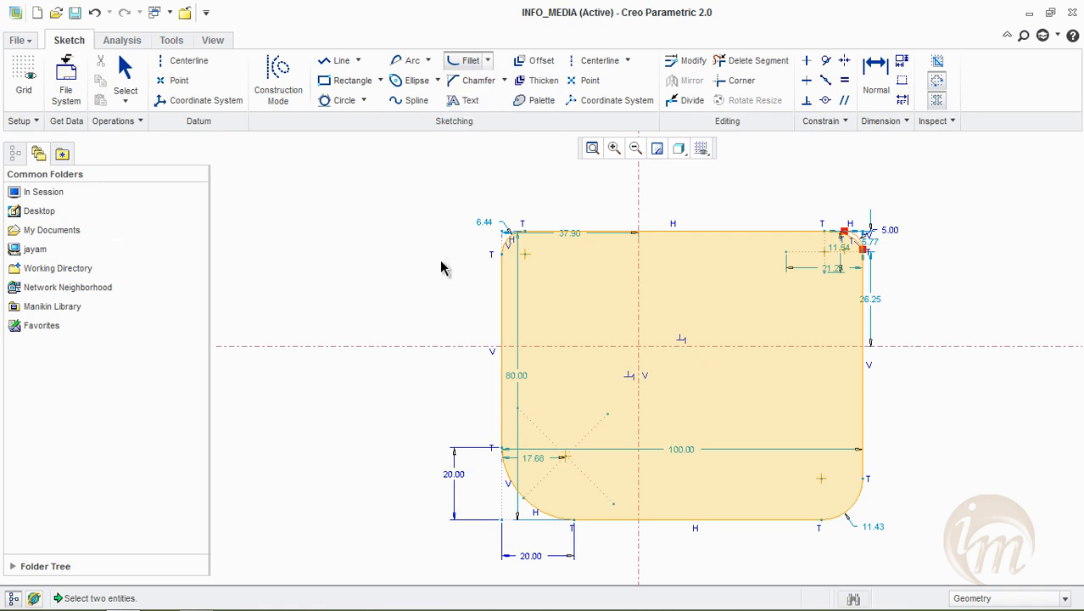
pyautogui.middleClick(405, 201)
pyautogui.moveTo(365, 187)
pyautogui.mouseDown()
pyautogui.moveTo(598, 544)
pyautogui.moveTo(925, 575)
pyautogui.mouseUp()
pyautogui.press('Delete')
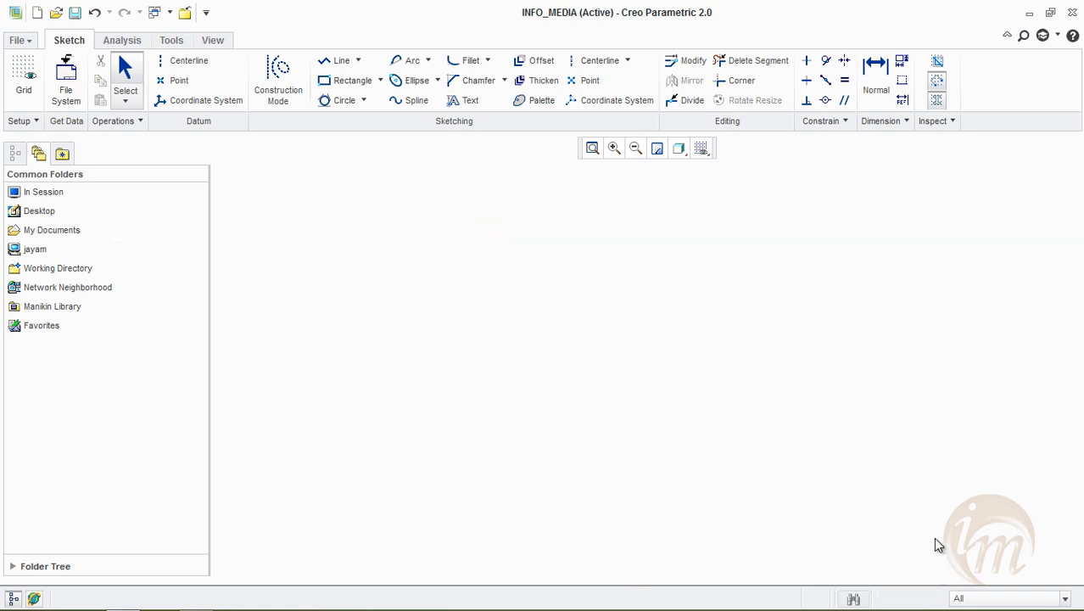
# Draw a vertical and a horizontal centerline crossing near the middle of the empty sketch
pyautogui.click(504, 80)
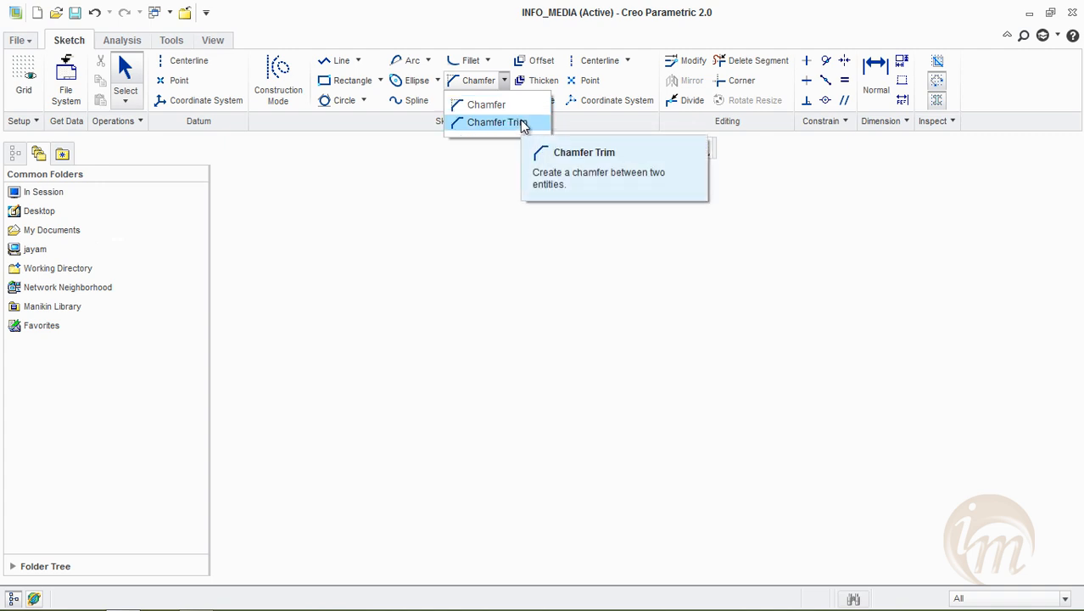
pyautogui.click(480, 220)
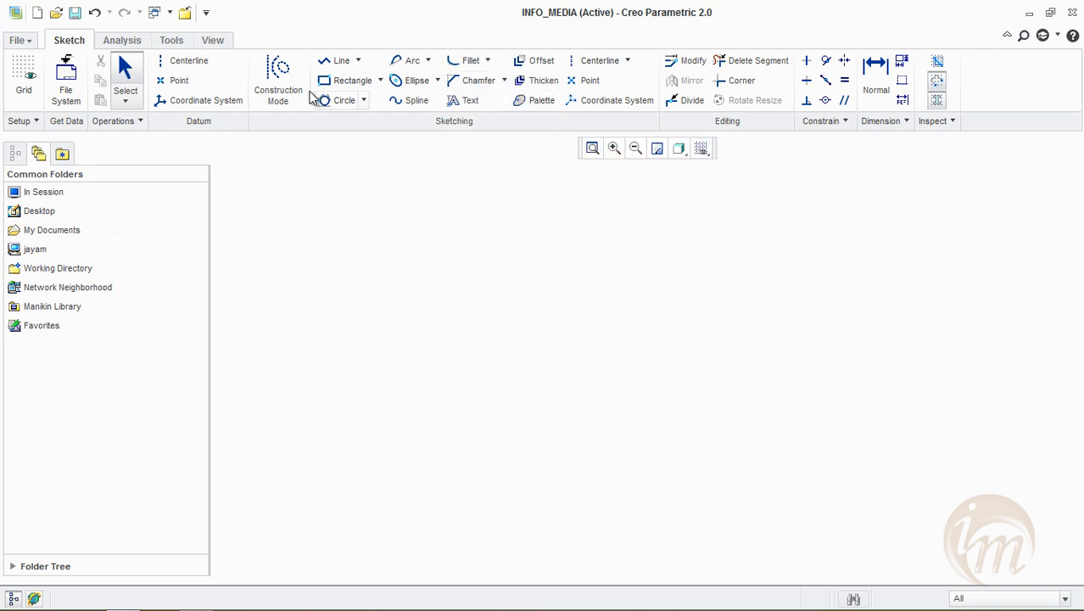
pyautogui.click(592, 64)
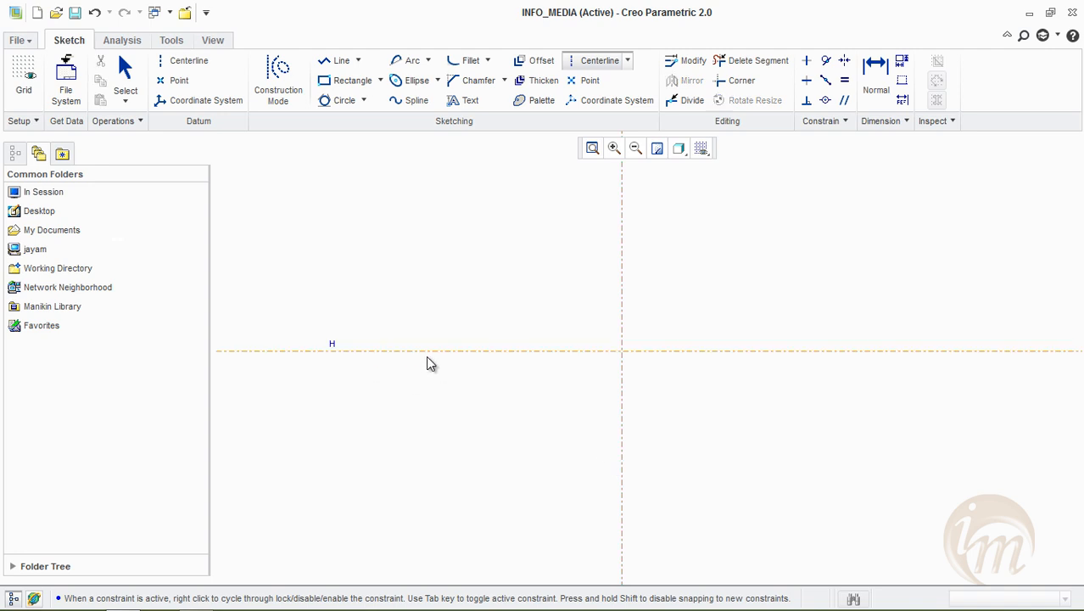
pyautogui.click(691, 351)
pyautogui.middleClick(702, 257)
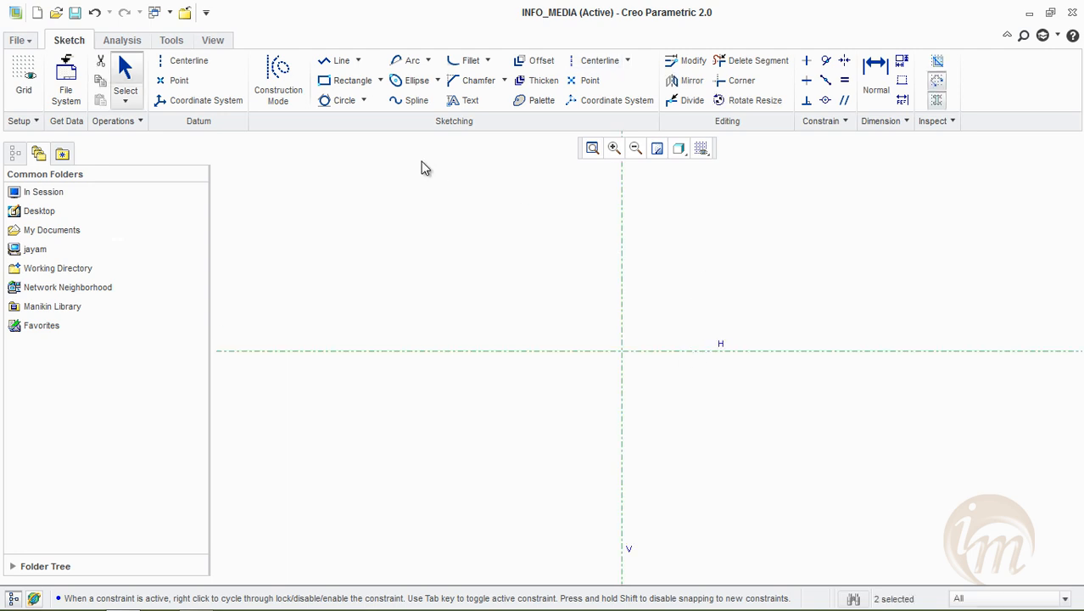
# Sketch a corner rectangle about 87.9 wide and 63 high around the centerlines' intersection
pyautogui.click(339, 79)
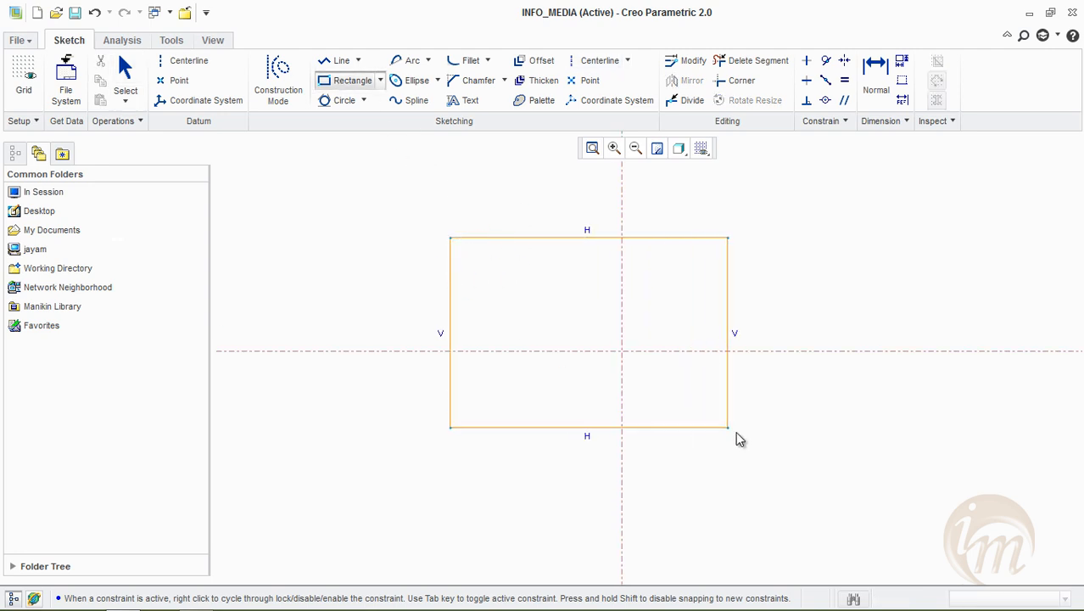
pyautogui.click(768, 465)
pyautogui.middleClick(869, 420)
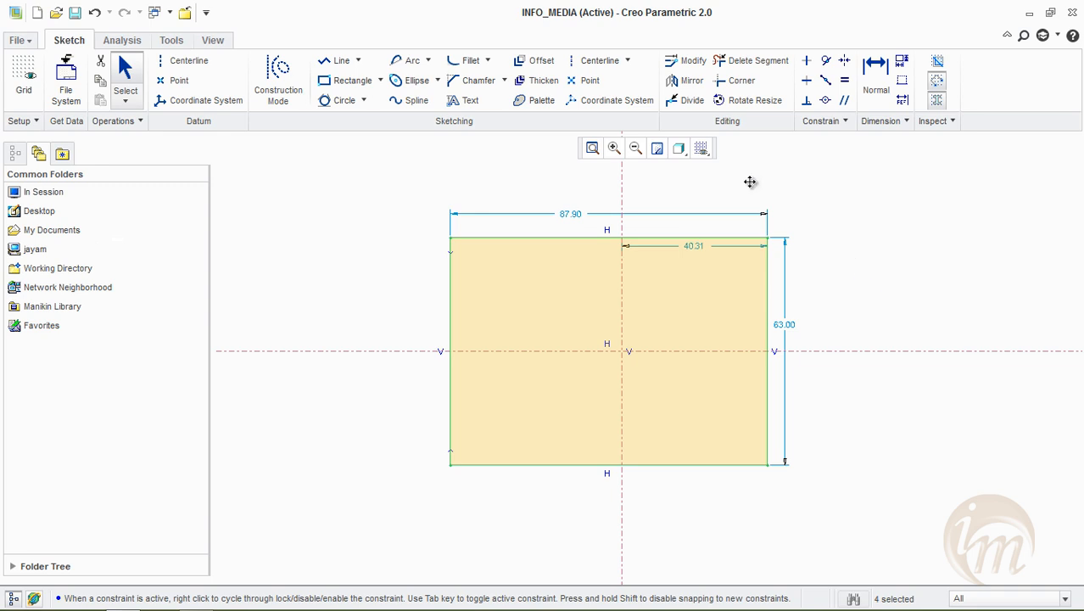
pyautogui.moveTo(750, 175); pyautogui.dragTo(745, 189, button='middle')
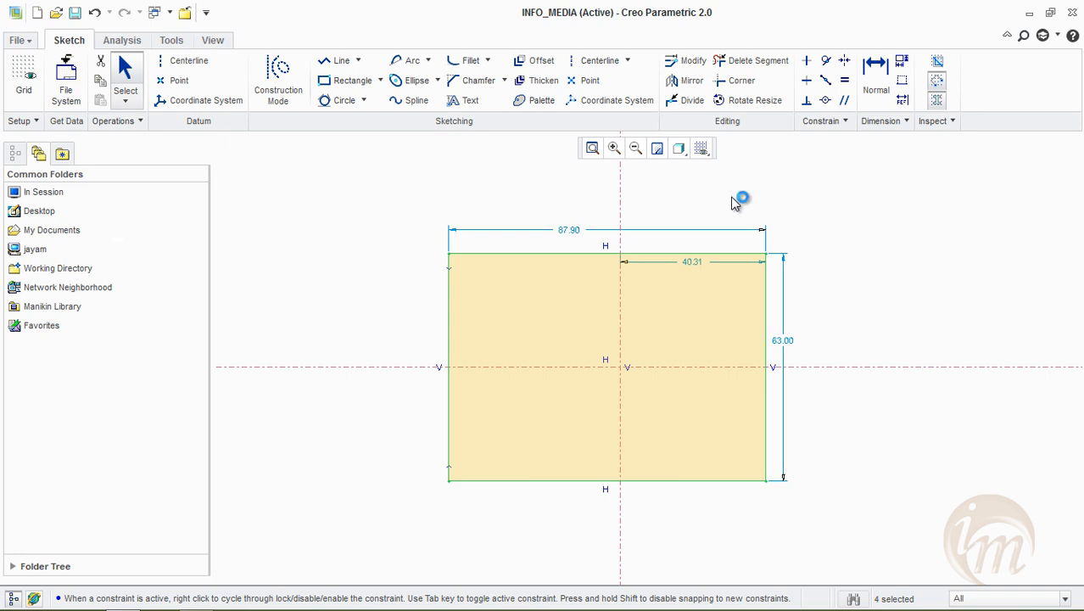
# Add a Chamfer with construction lines at the rectangle's upper-right corner, about 31.3 wide and 10.6 high
pyautogui.click(504, 79)
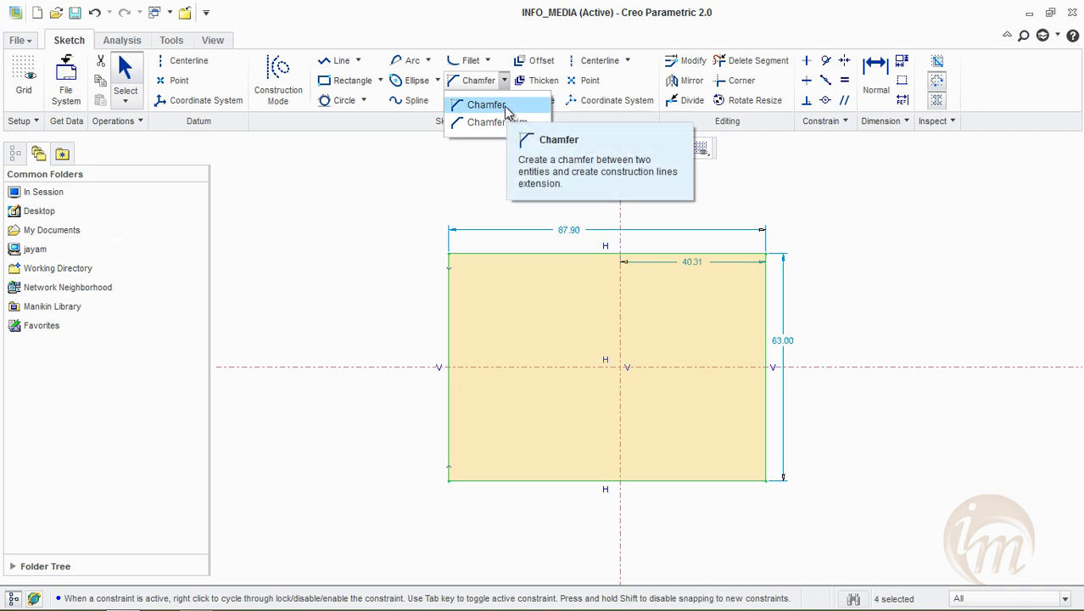
pyautogui.click(506, 106)
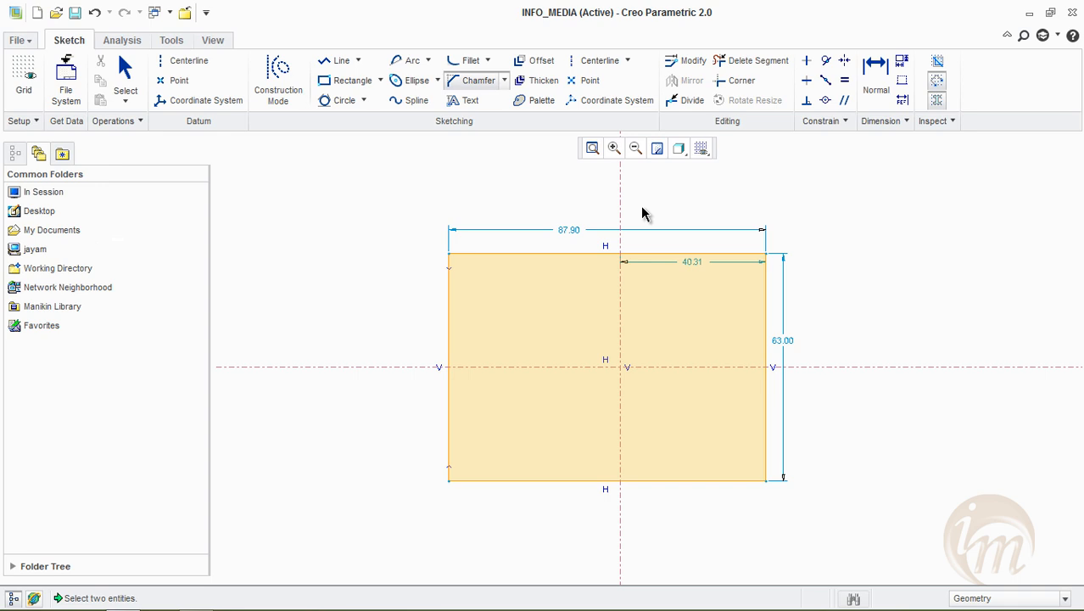
pyautogui.click(655, 253)
pyautogui.click(765, 293)
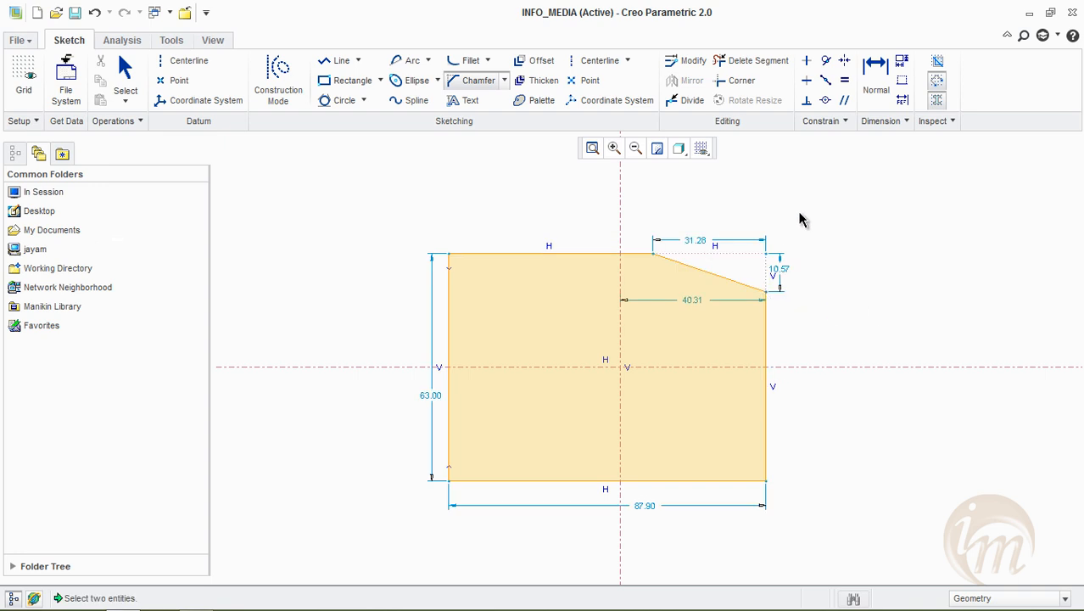
pyautogui.middleClick(703, 246)
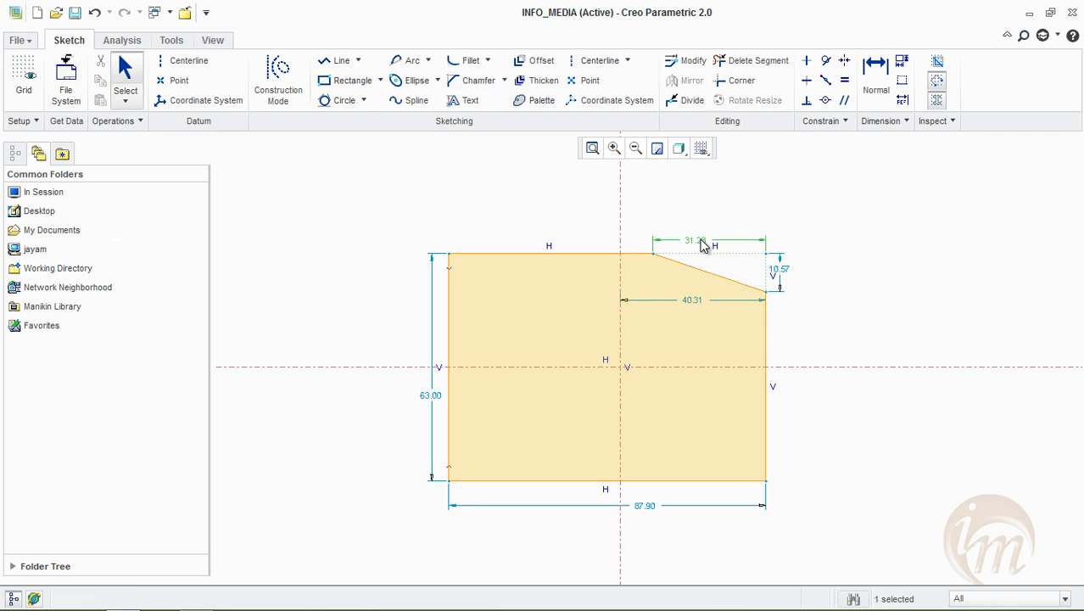
# Set the upper-right chamfer's width to 30 and its height to 15
pyautogui.doubleClick(703, 243)
pyautogui.write('30')
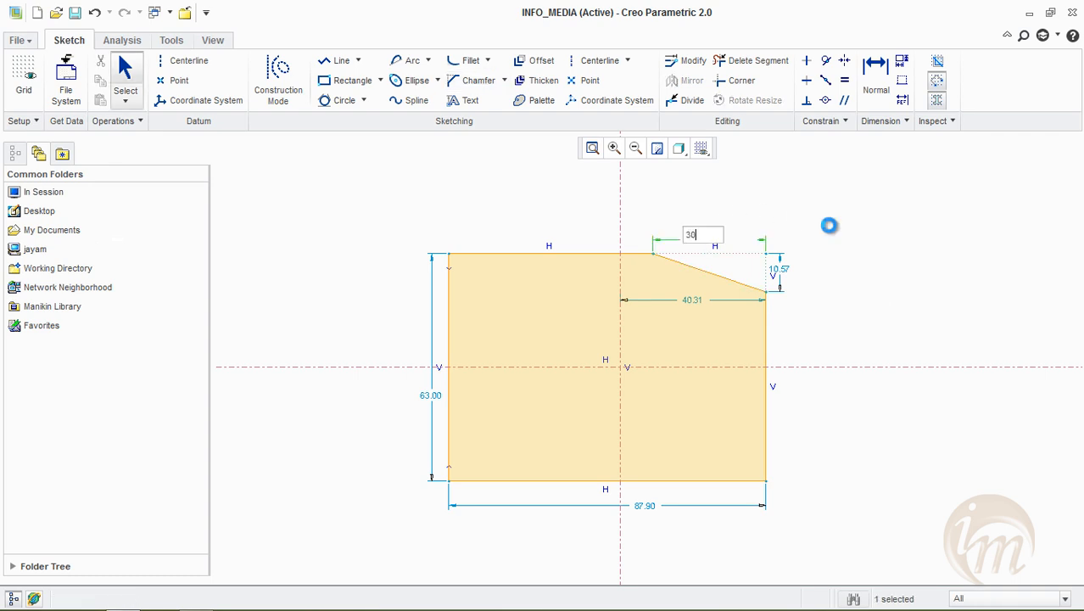
pyautogui.press('Return')
pyautogui.doubleClick(845, 241)
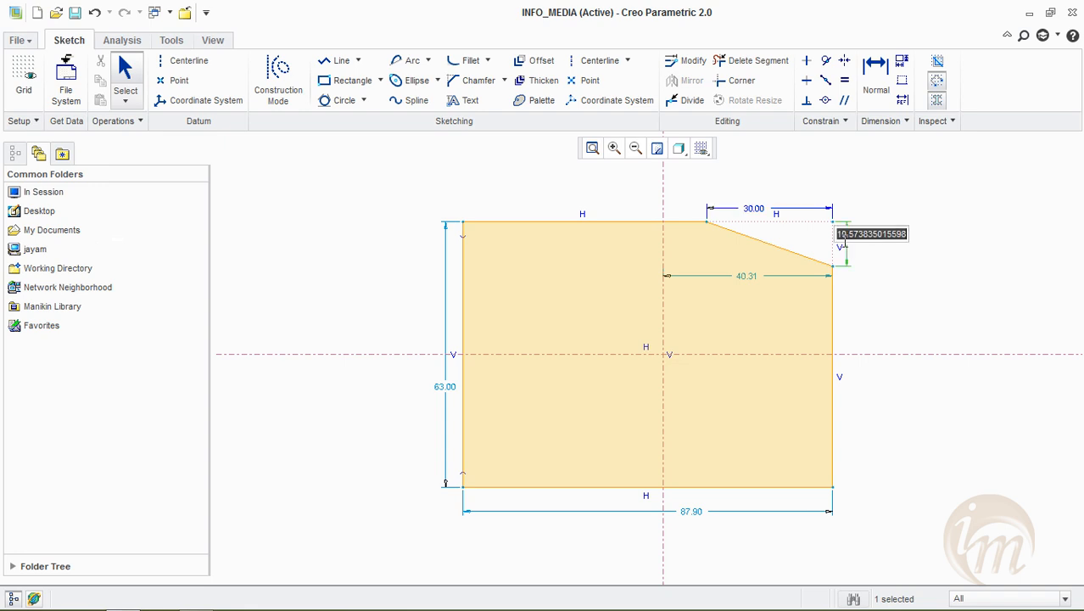
pyautogui.write('15')
pyautogui.press('Return')
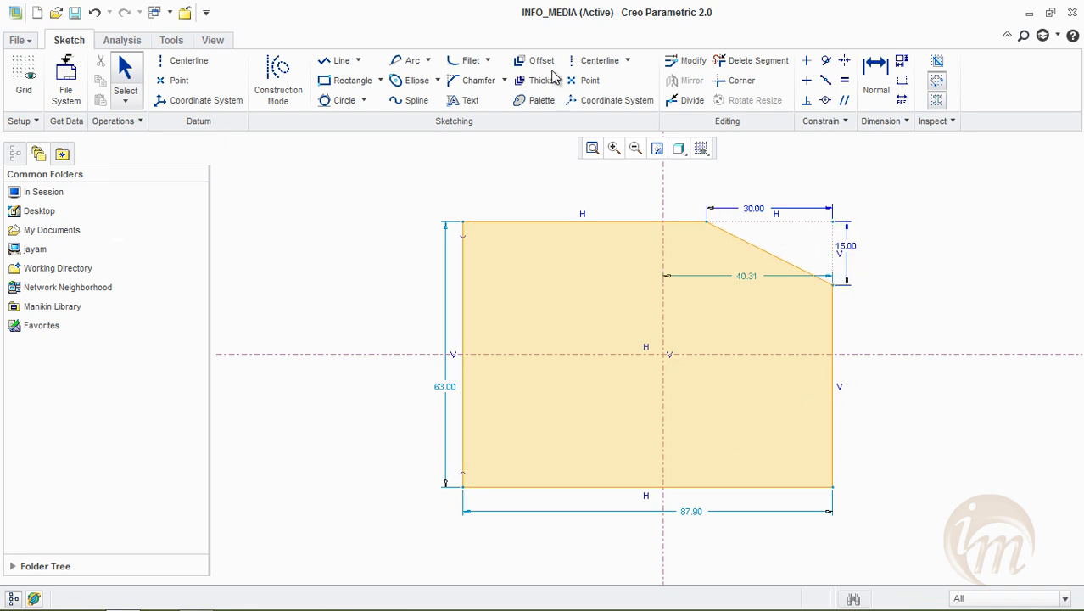
# Add a Chamfer Trim at the upper-left corner, leaving a top edge about 40.8 long and a left edge about 48.6 long
pyautogui.click(504, 80)
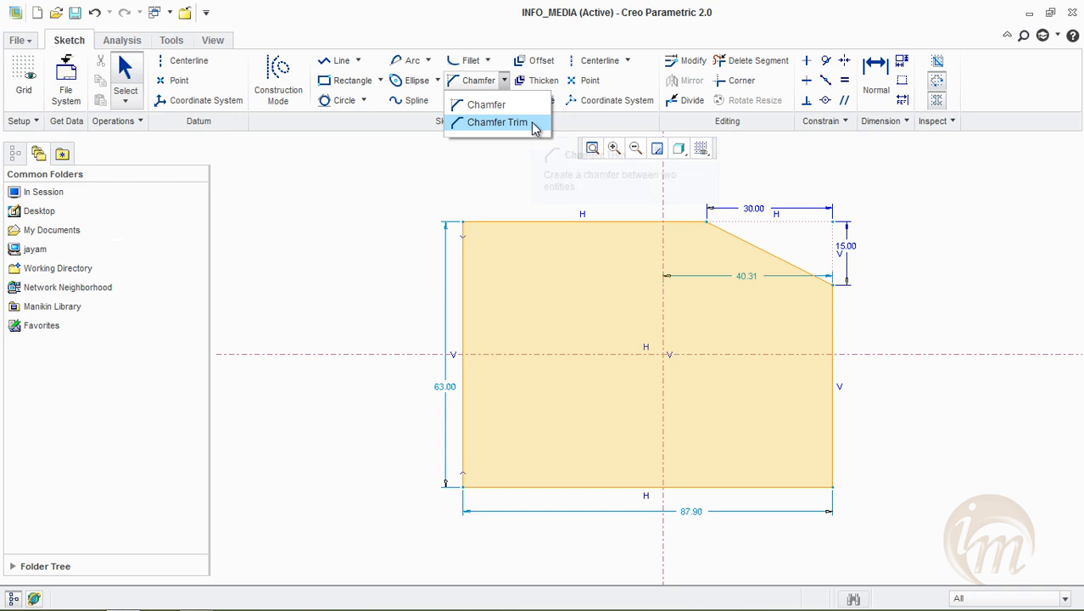
pyautogui.click(499, 122)
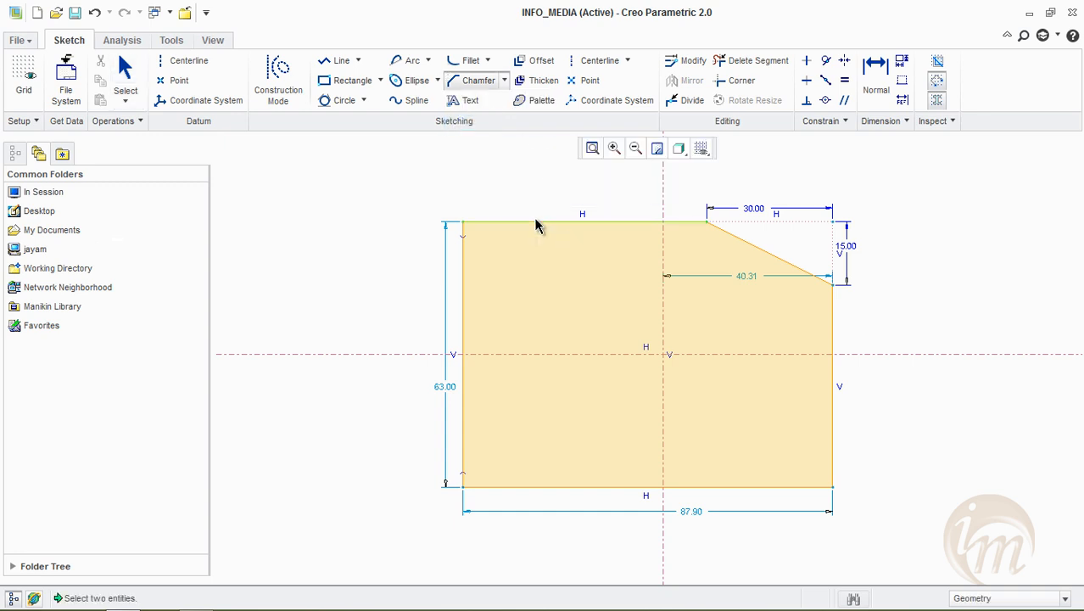
pyautogui.click(532, 224)
pyautogui.click(464, 281)
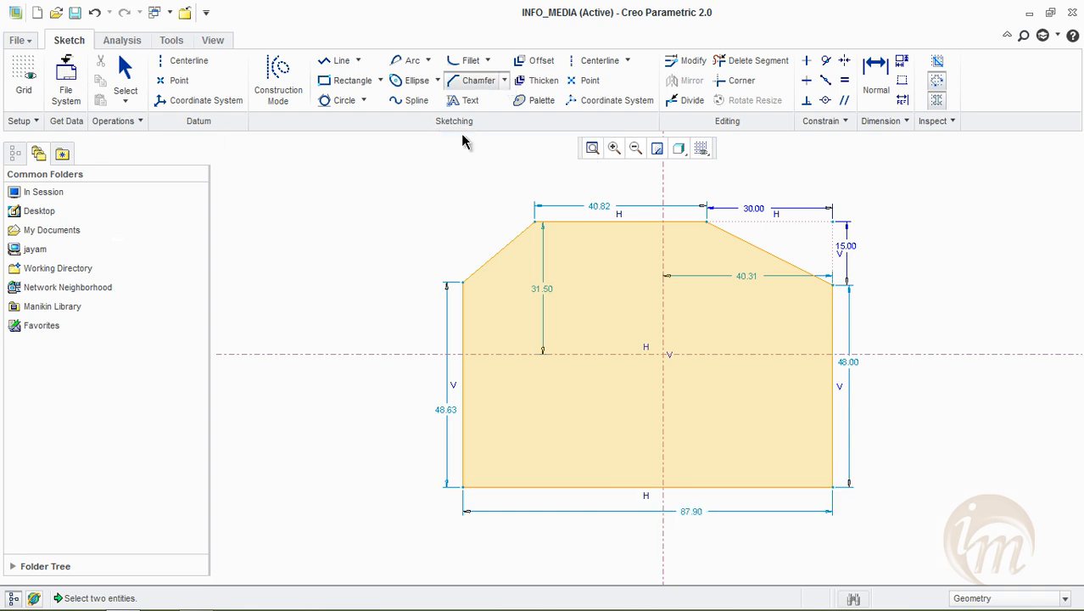
pyautogui.middleClick(460, 142)
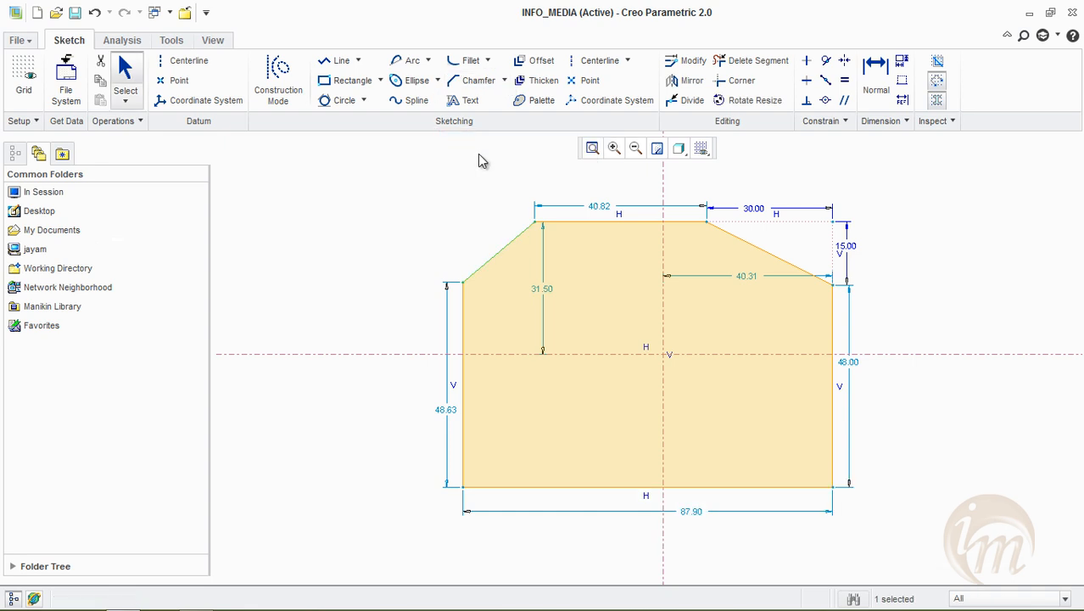
# Place sketch text reading "info media" from the profile's lower-left area, with an upward height line about 17.2 long
pyautogui.click(457, 101)
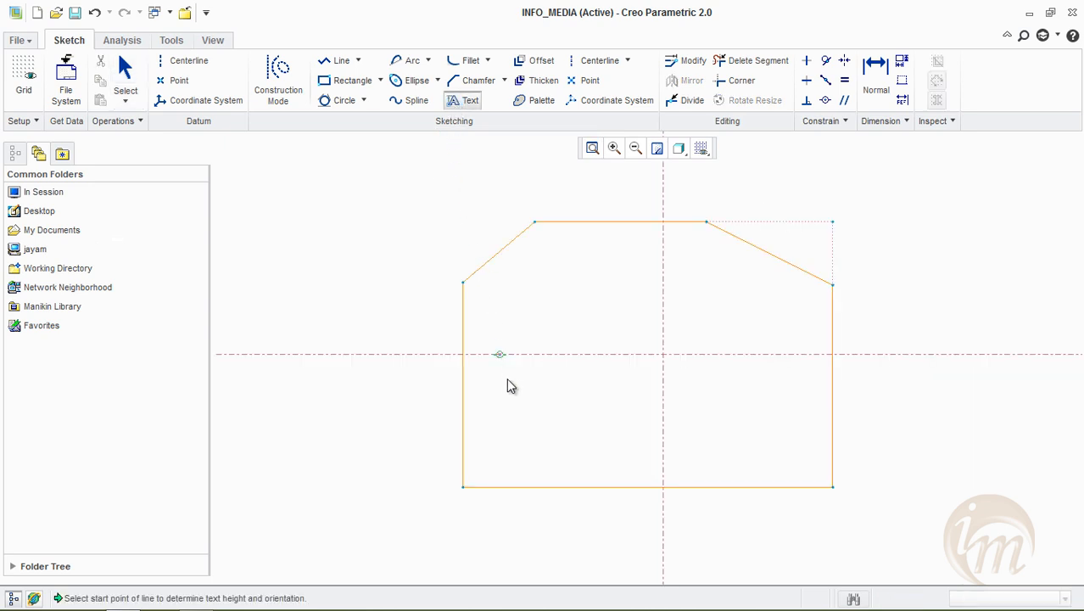
pyautogui.click(520, 444)
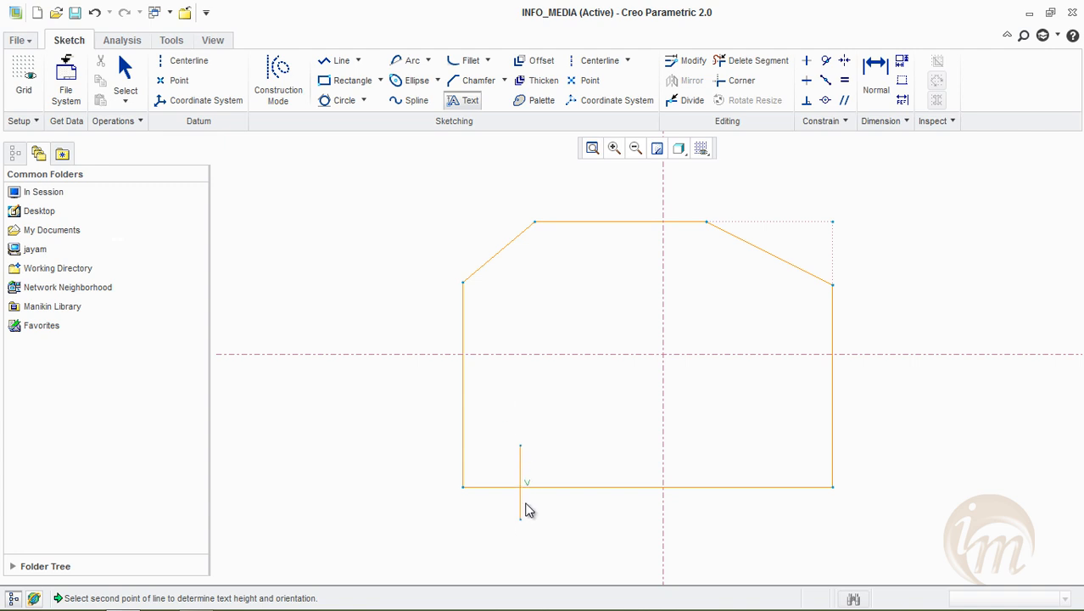
pyautogui.click(522, 372)
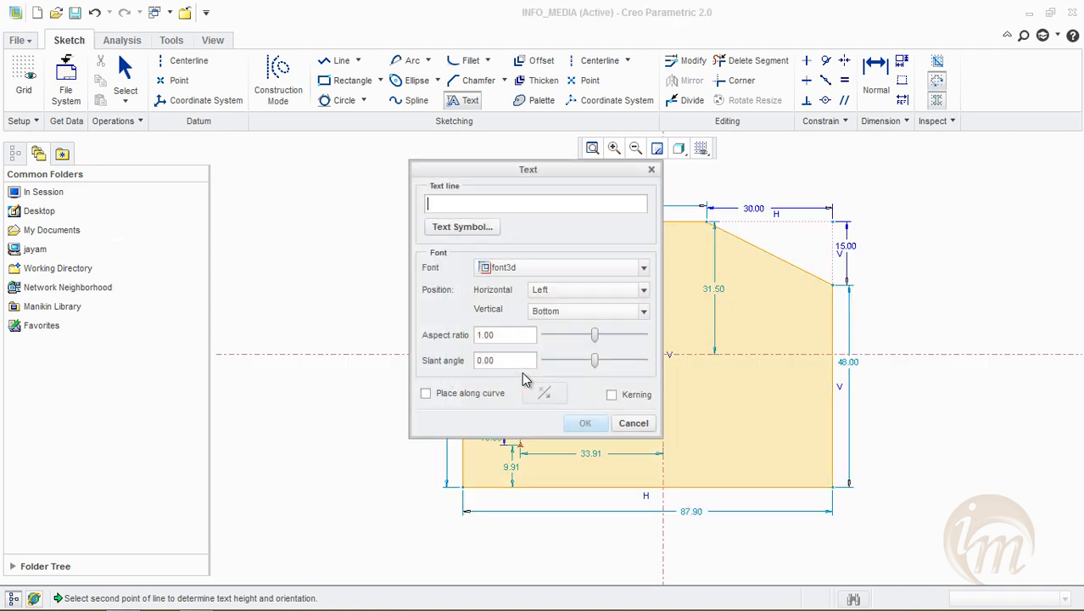
pyautogui.moveTo(449, 171); pyautogui.dragTo(324, 173)
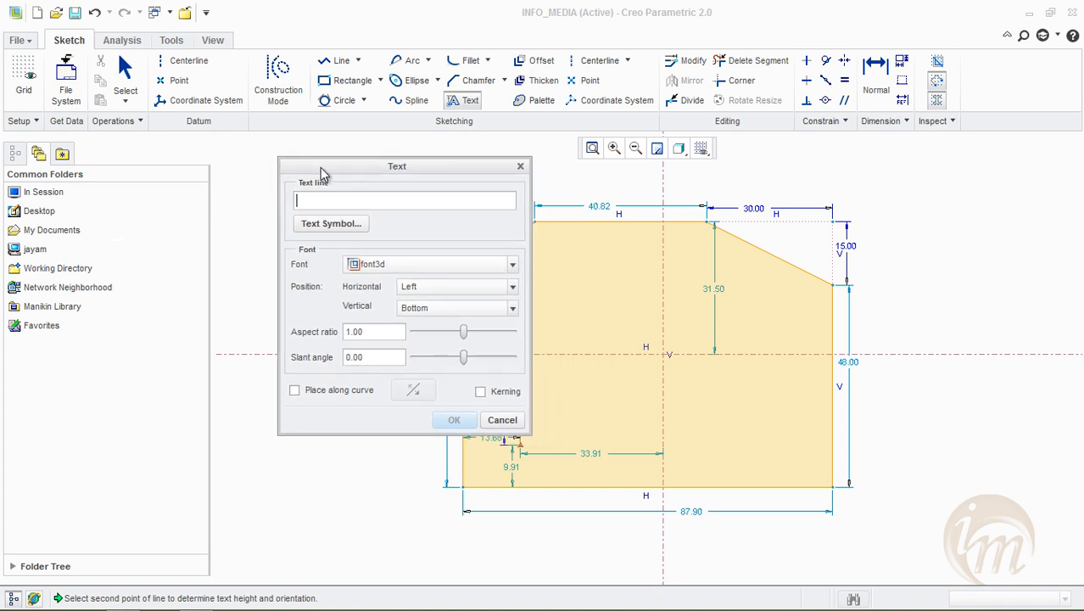
pyautogui.write('info')
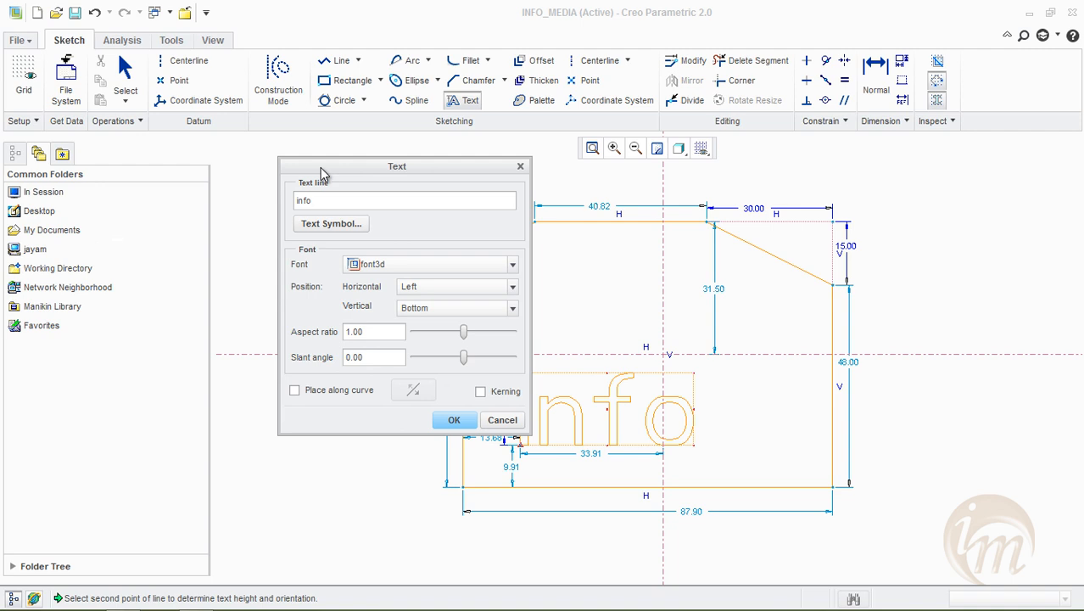
pyautogui.write('_')
pyautogui.press('BackSpace')
pyautogui.write('media')
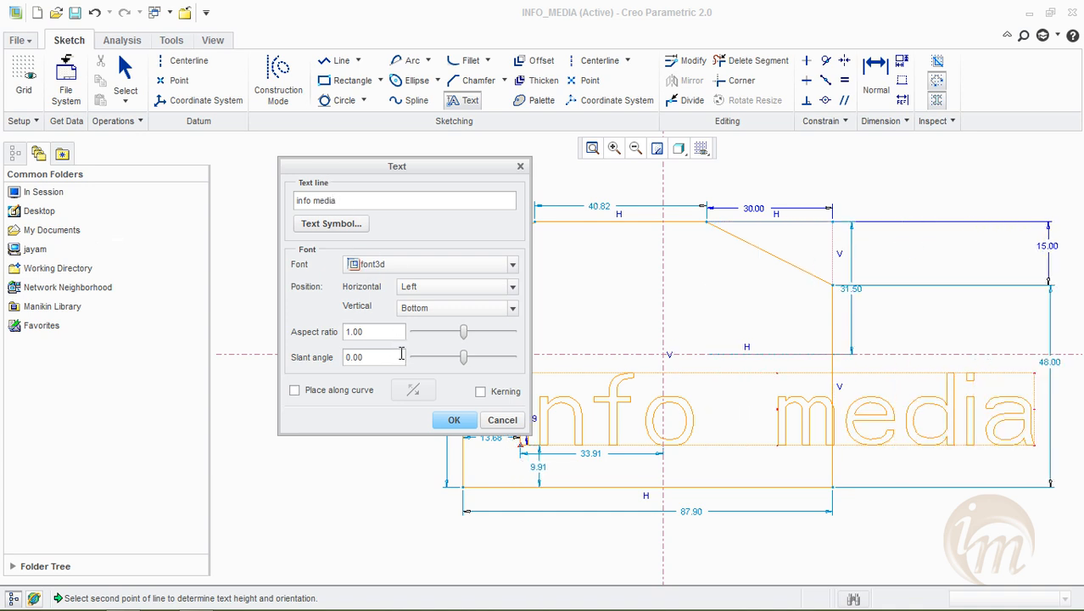
# Review the text's font and position options, set its aspect ratio to 0.95 and slant angle to -3, and finish the text
pyautogui.click(512, 265)
pyautogui.click(513, 267)
pyautogui.click(512, 288)
pyautogui.click(512, 291)
pyautogui.click(512, 308)
pyautogui.click(513, 312)
pyautogui.moveTo(463, 336)
pyautogui.mouseDown()
pyautogui.moveTo(476, 337)
pyautogui.moveTo(455, 338)
pyautogui.moveTo(466, 337)
pyautogui.moveTo(468, 358)
pyautogui.moveTo(485, 362)
pyautogui.moveTo(441, 365)
pyautogui.moveTo(464, 367)
pyautogui.mouseUp()
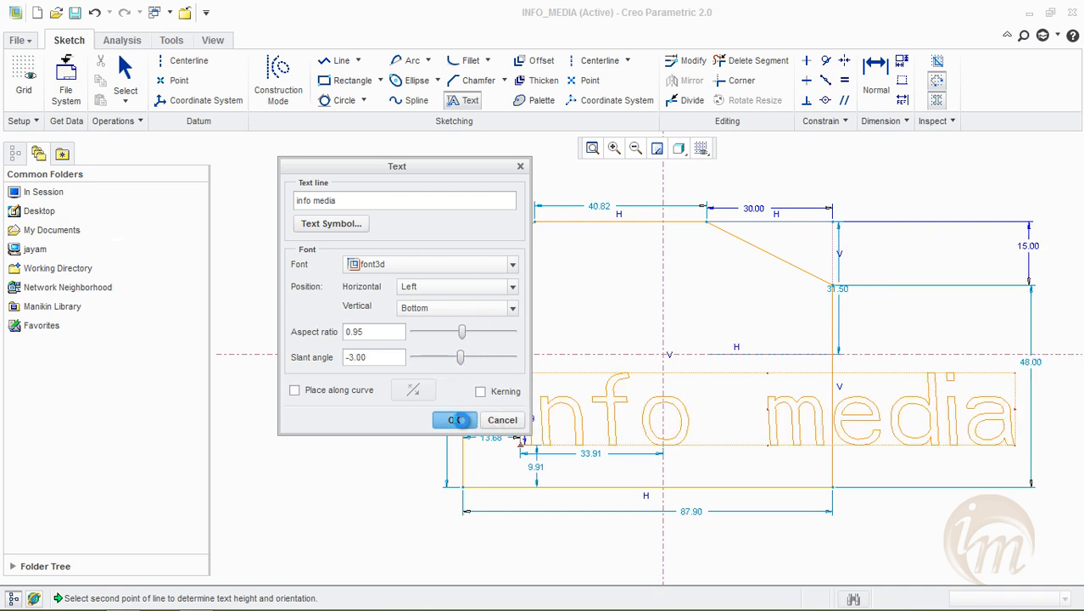
pyautogui.click(453, 419)
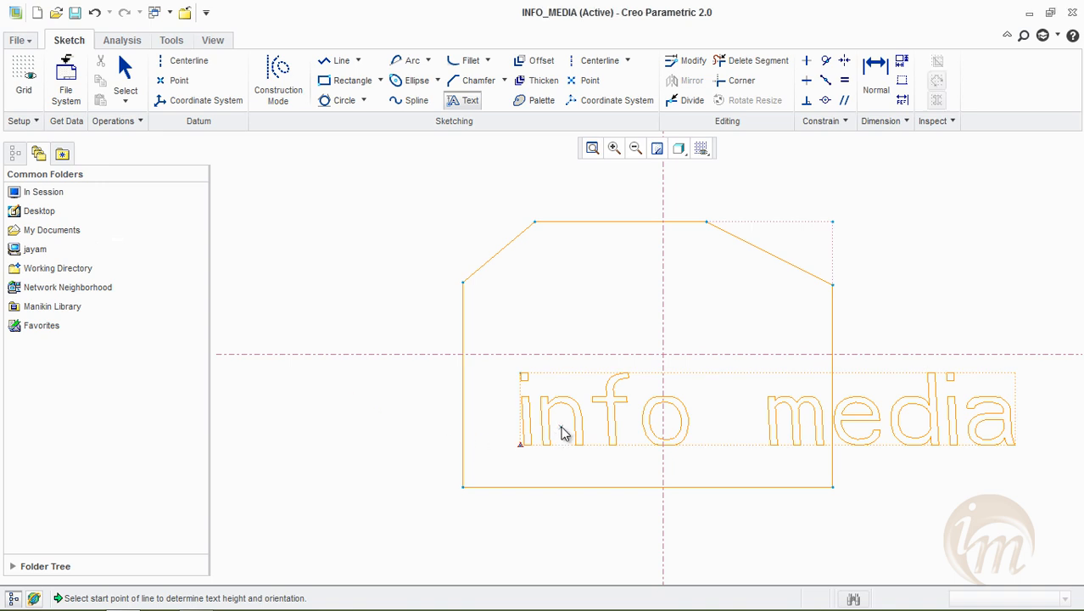
pyautogui.middleClick(726, 452)
# Move the text's height dimension outside the profile's left edge and set the height to 10
pyautogui.moveTo(721, 451); pyautogui.dragTo(608, 453, button='middle')
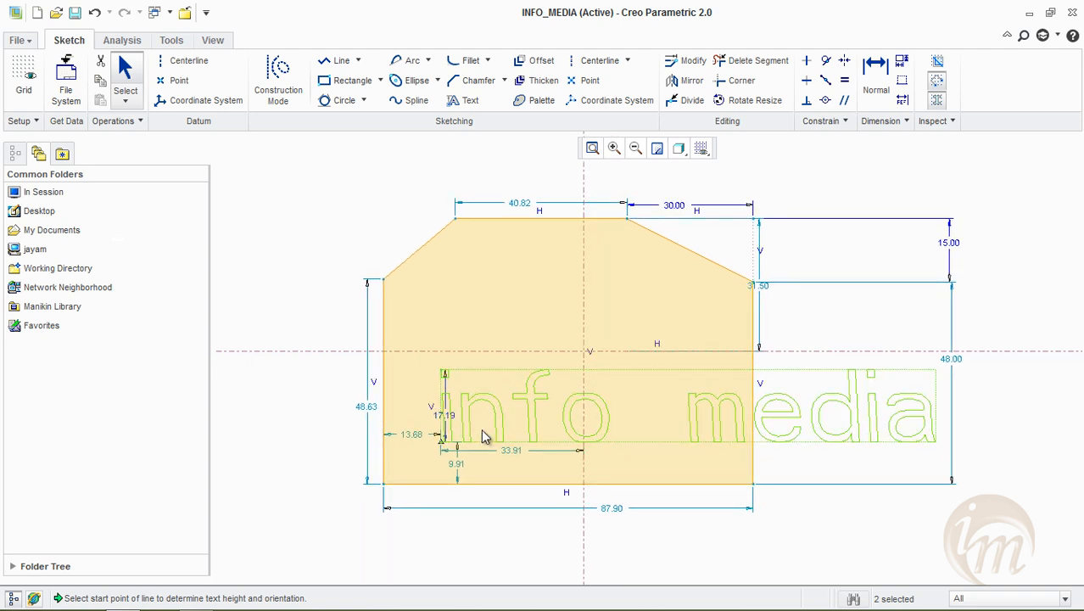
pyautogui.moveTo(451, 424); pyautogui.dragTo(348, 430)
pyautogui.doubleClick(325, 408)
pyautogui.write('10')
pyautogui.press('Return')
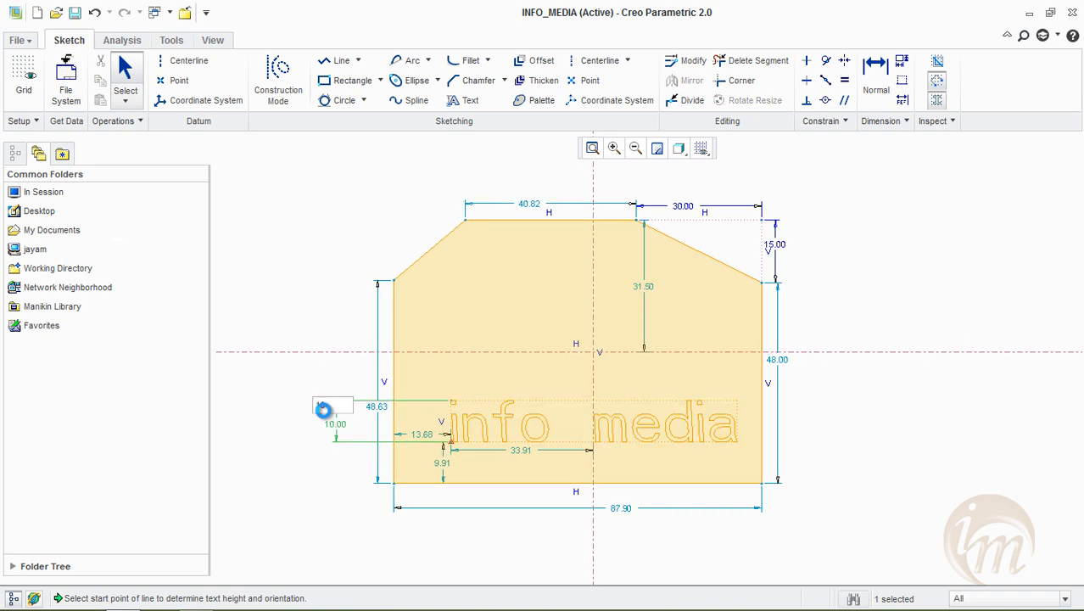
pyautogui.click(916, 482)
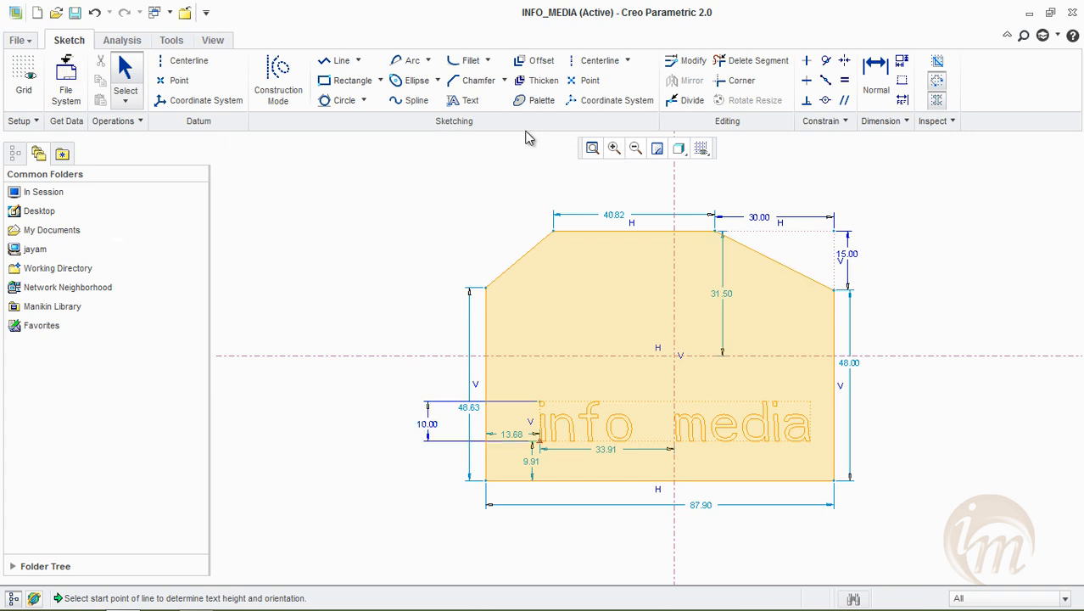
# Place sketch text reading "info" outside the profile's lower-right side, using a downward height line about 16.1 long
pyautogui.click(465, 103)
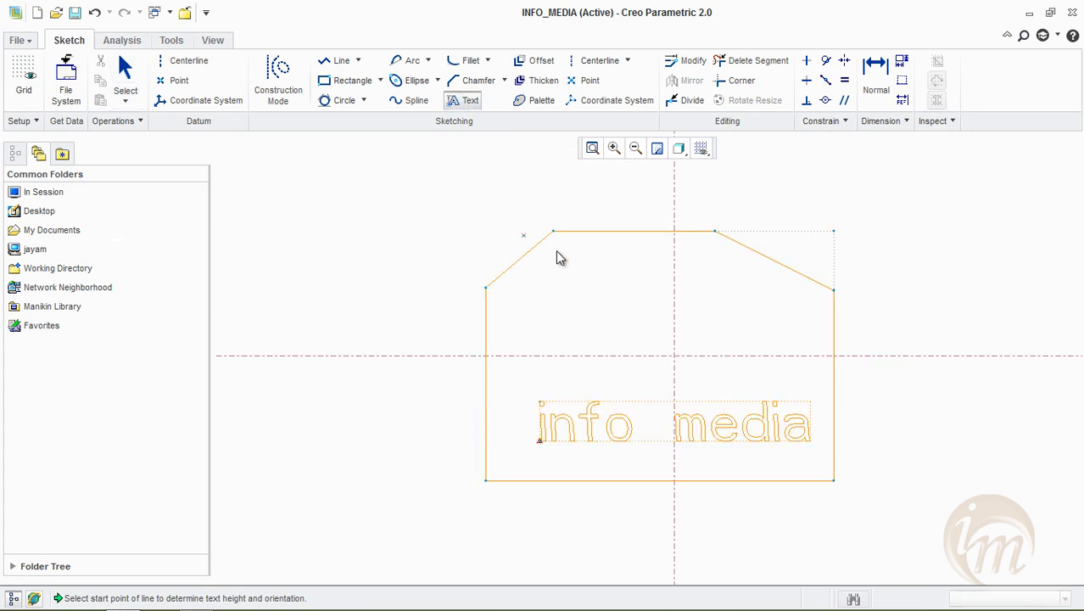
pyautogui.keyDown('shift'); pyautogui.moveTo(803, 407); pyautogui.dragTo(617, 423, button='middle'); pyautogui.keyUp('shift')
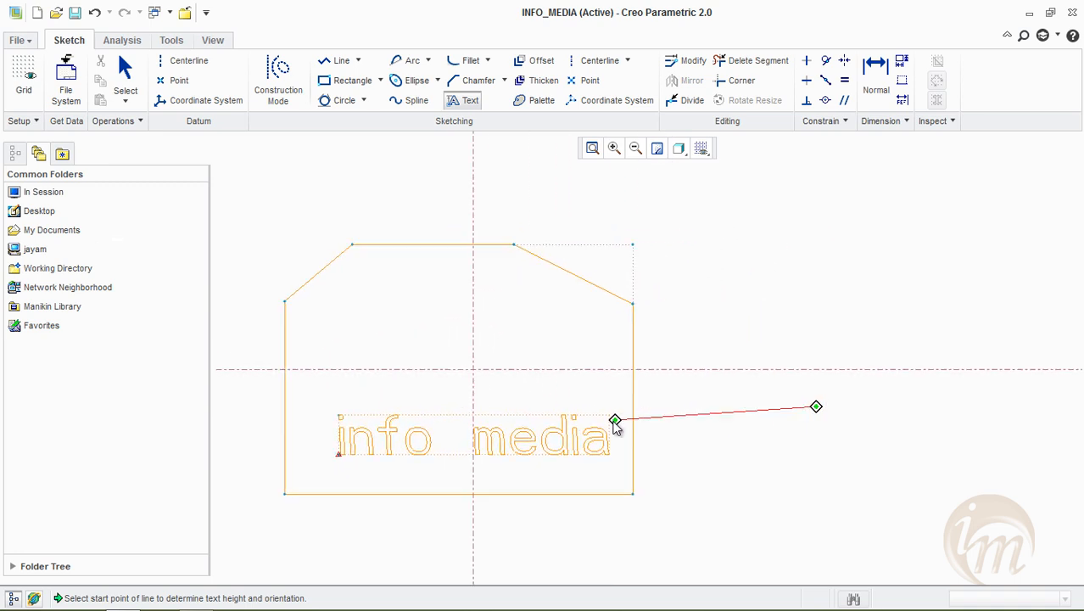
pyautogui.click(715, 432)
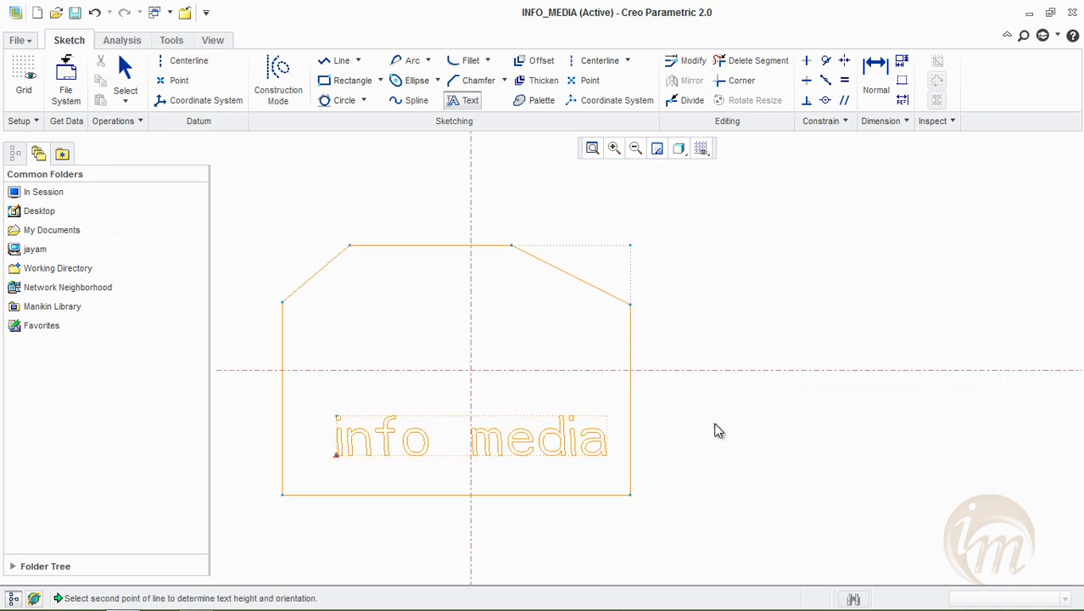
pyautogui.click(716, 495)
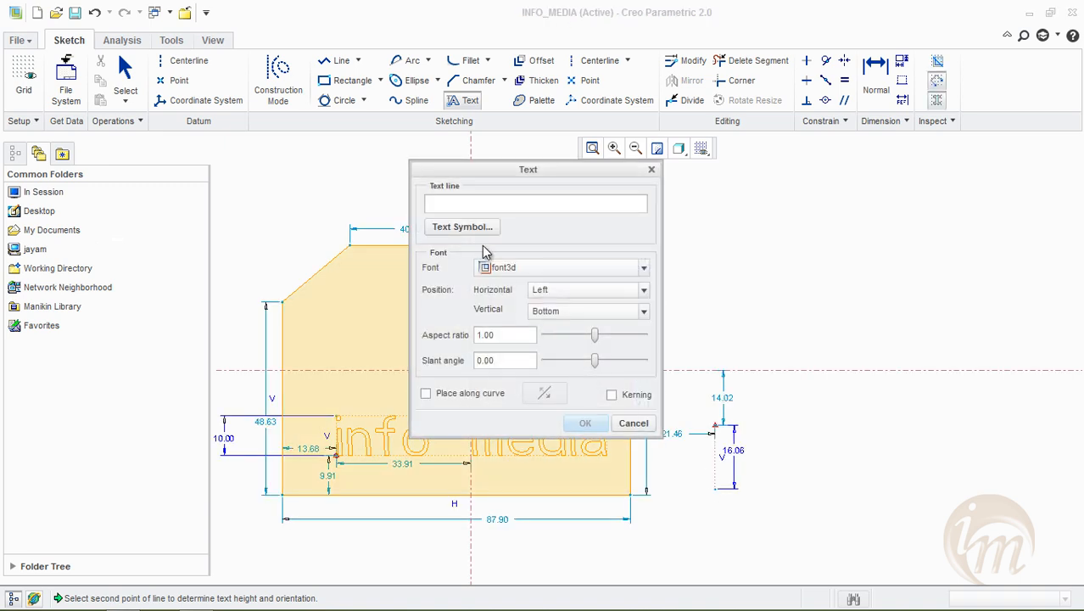
pyautogui.write('info')
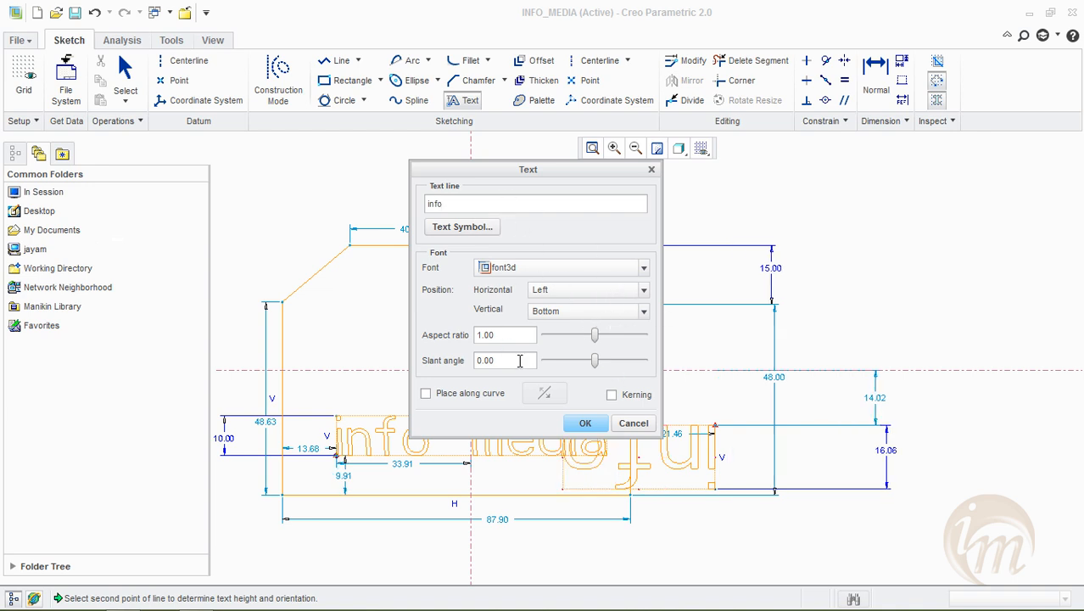
pyautogui.click(584, 422)
# Leave the Text tool and move the inverted "info" text farther from the profile, about 54.6 from its right edge
pyautogui.click(703, 466)
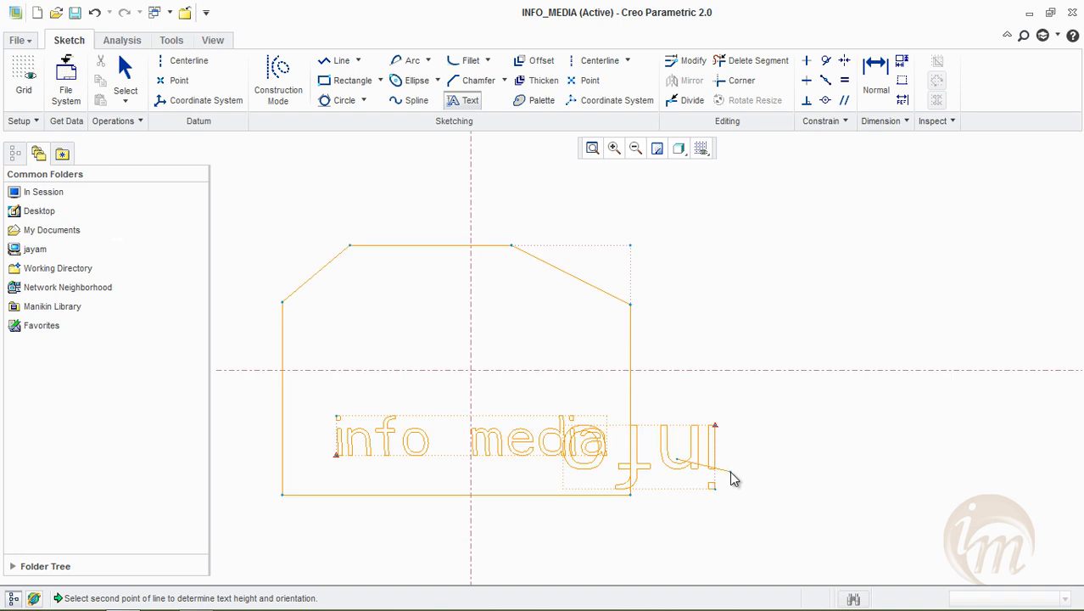
pyautogui.middleClick(726, 477)
pyautogui.moveTo(703, 475); pyautogui.dragTo(830, 482)
pyautogui.click(802, 542)
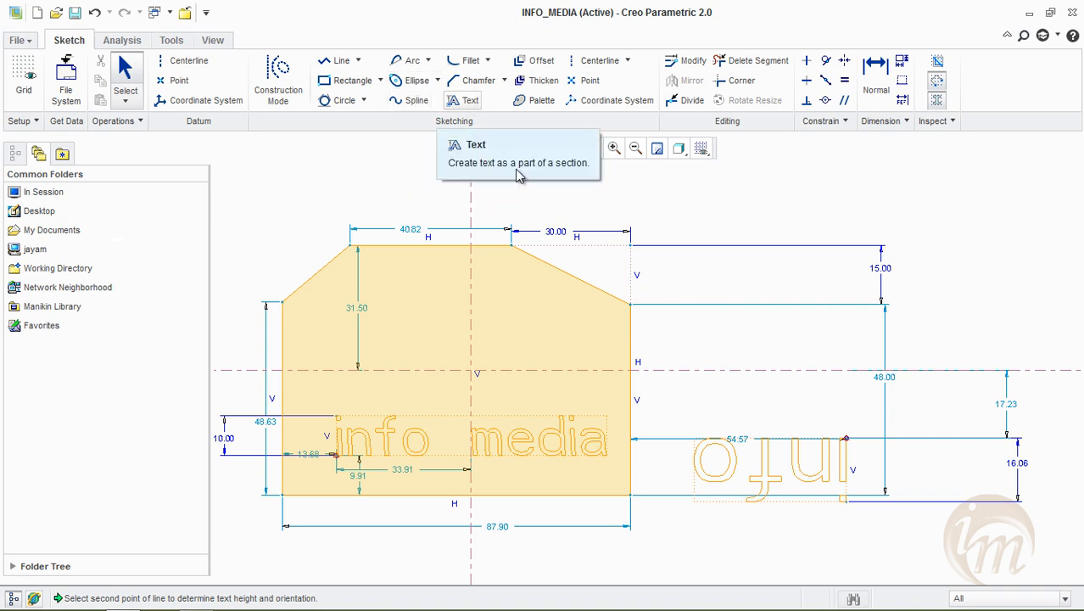
# Draw a conic arc with level endpoints above and right of the profile, starting about 36.2 from its right edge
pyautogui.scroll(-3, 707, 288)
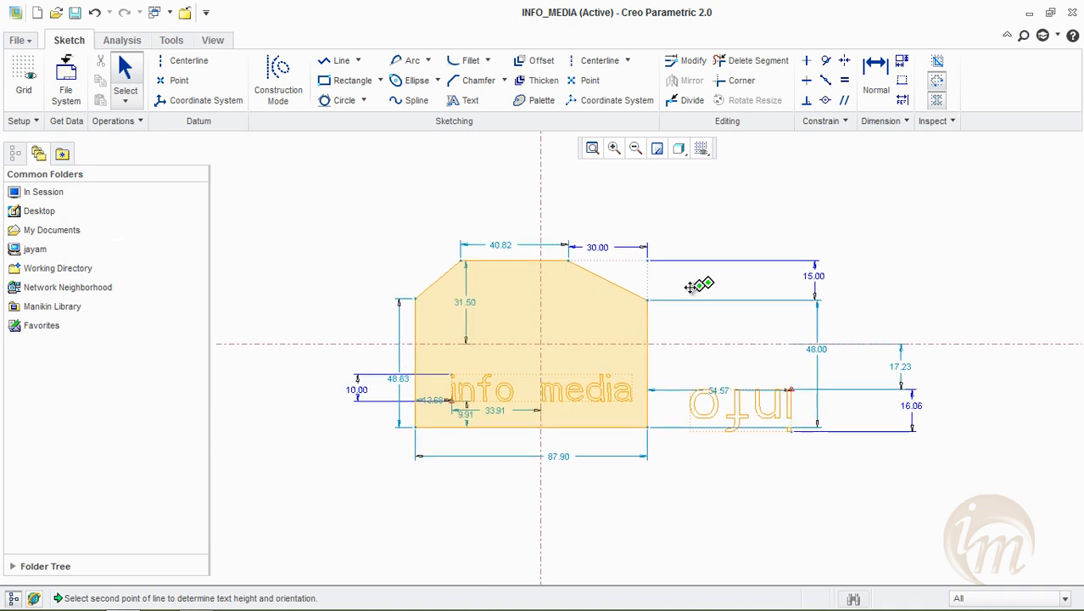
pyautogui.click(409, 60)
pyautogui.click(691, 273)
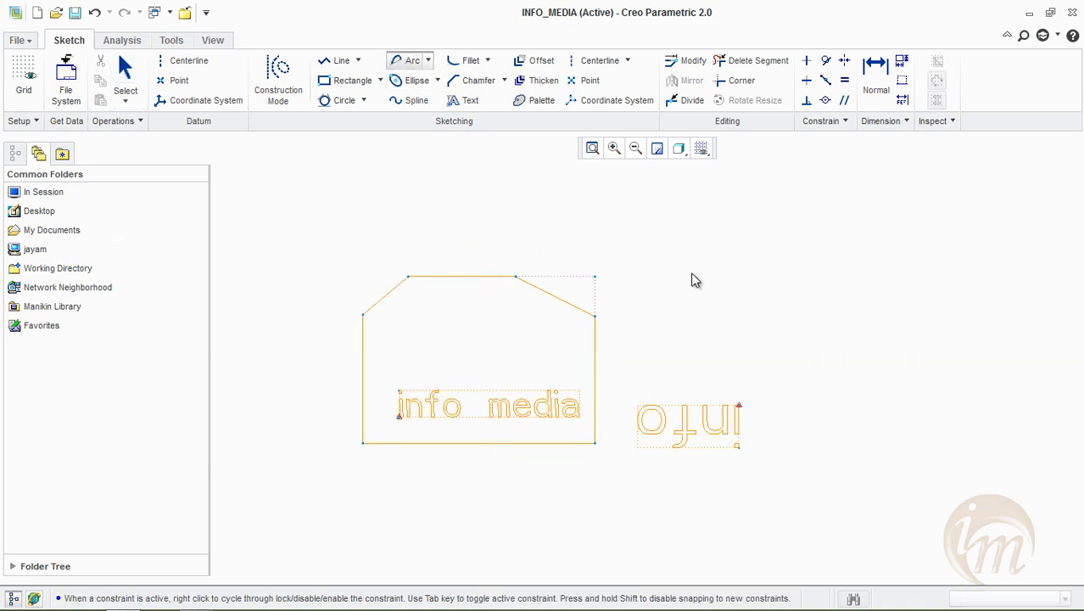
pyautogui.click(869, 273)
pyautogui.click(778, 227)
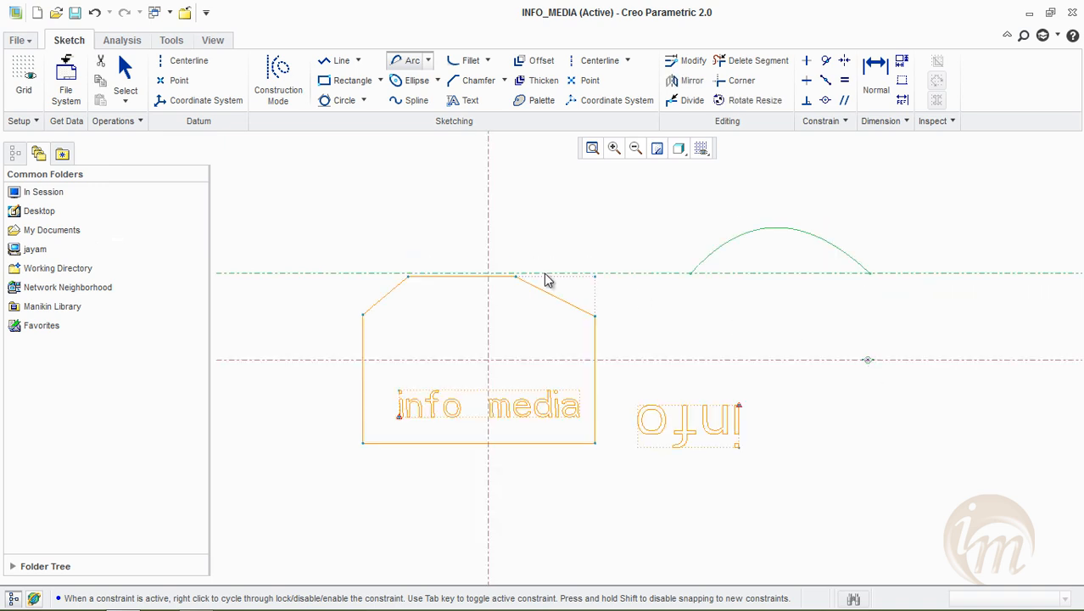
# Place sketch text reading "info_media" near the conic arc's left end, with an upward height line about 8.4 long
pyautogui.click(463, 107)
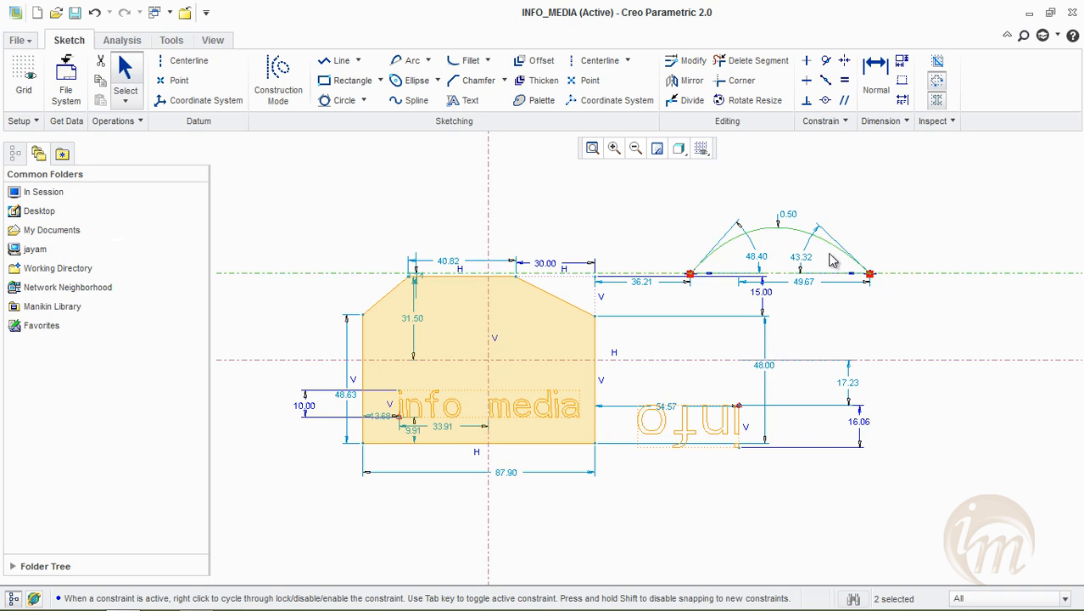
pyautogui.click(461, 101)
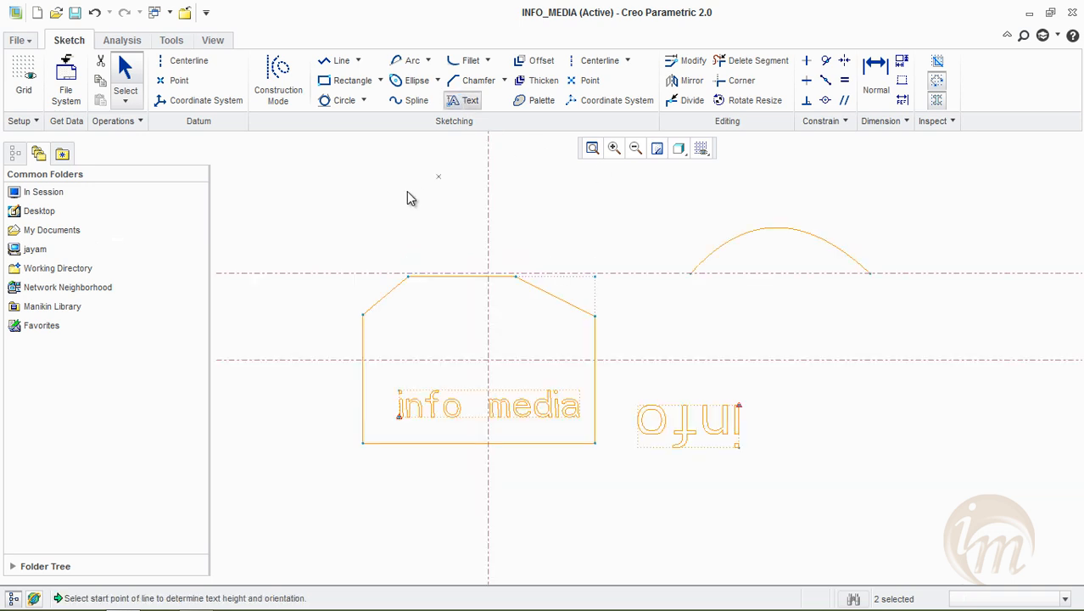
pyautogui.click(461, 100)
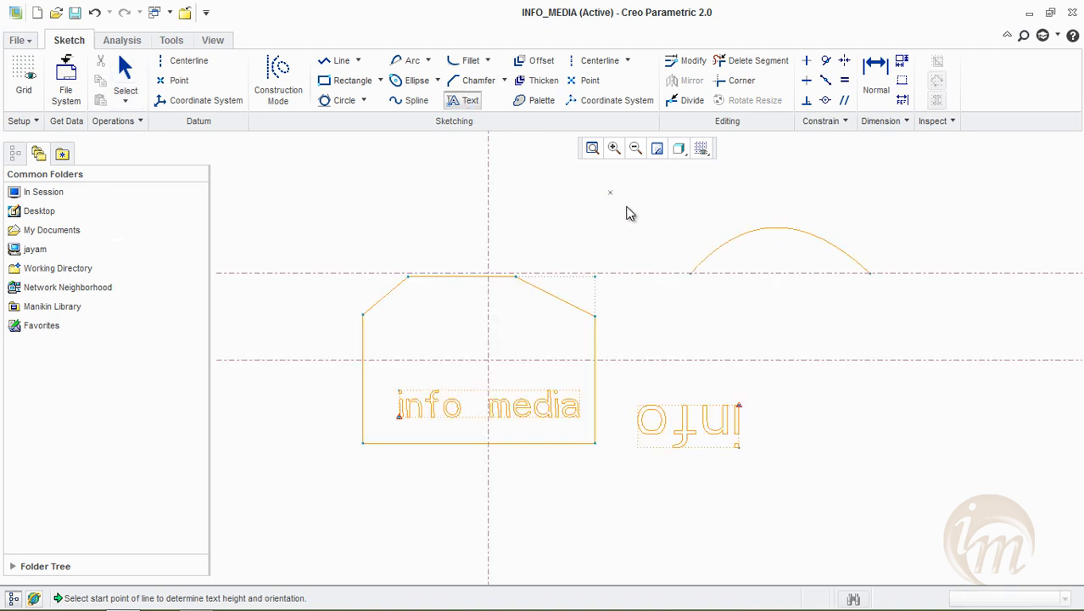
pyautogui.click(645, 242)
pyautogui.click(724, 217)
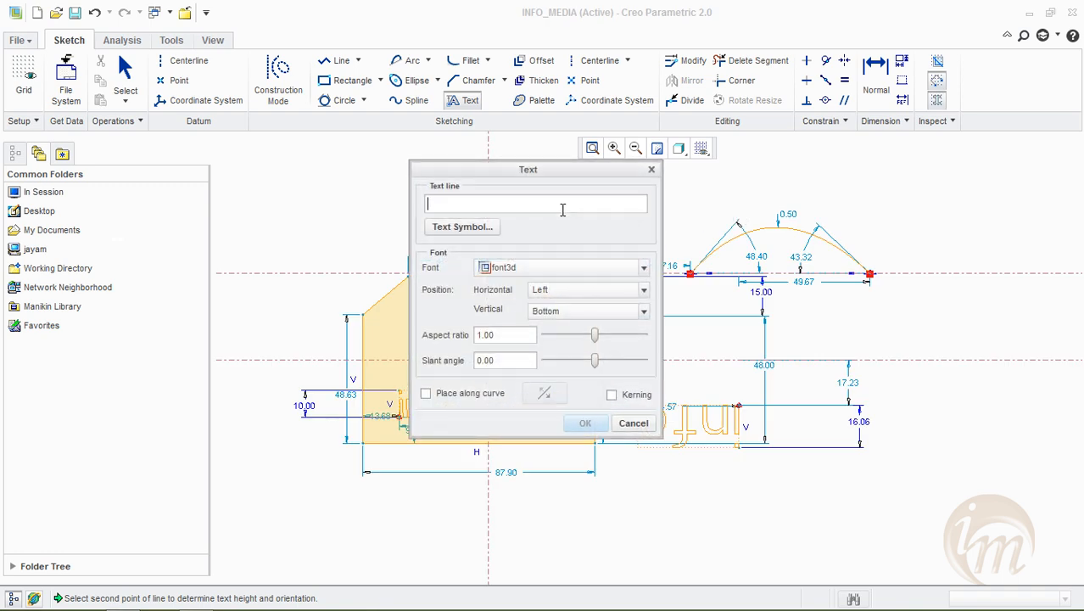
pyautogui.write('info_media')
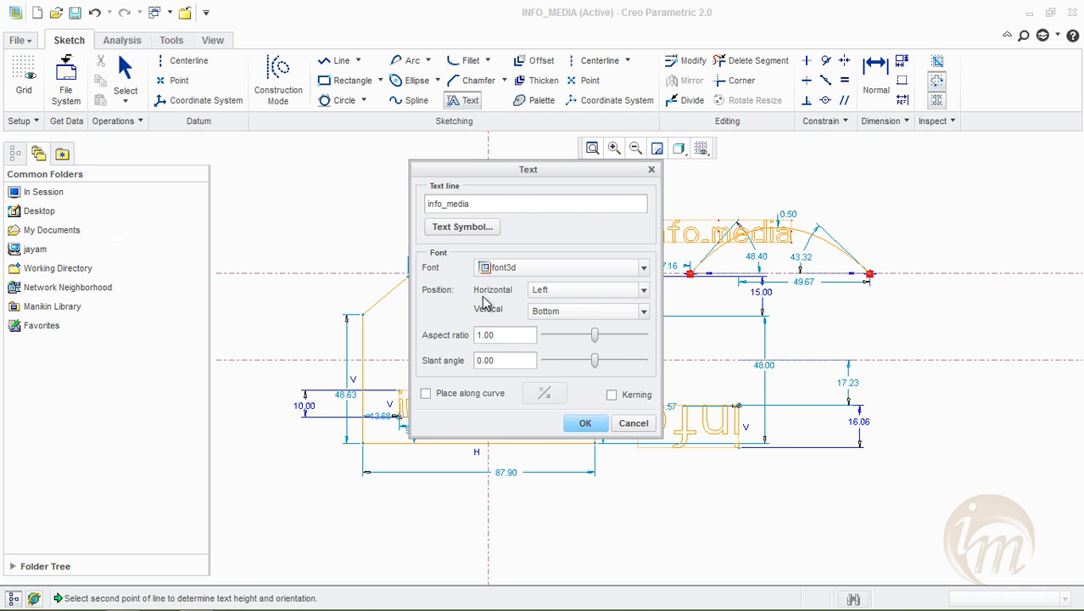
# Place the info_media text along the conic arc and flip it to the other side of the curve and back
pyautogui.moveTo(561, 168); pyautogui.dragTo(465, 152)
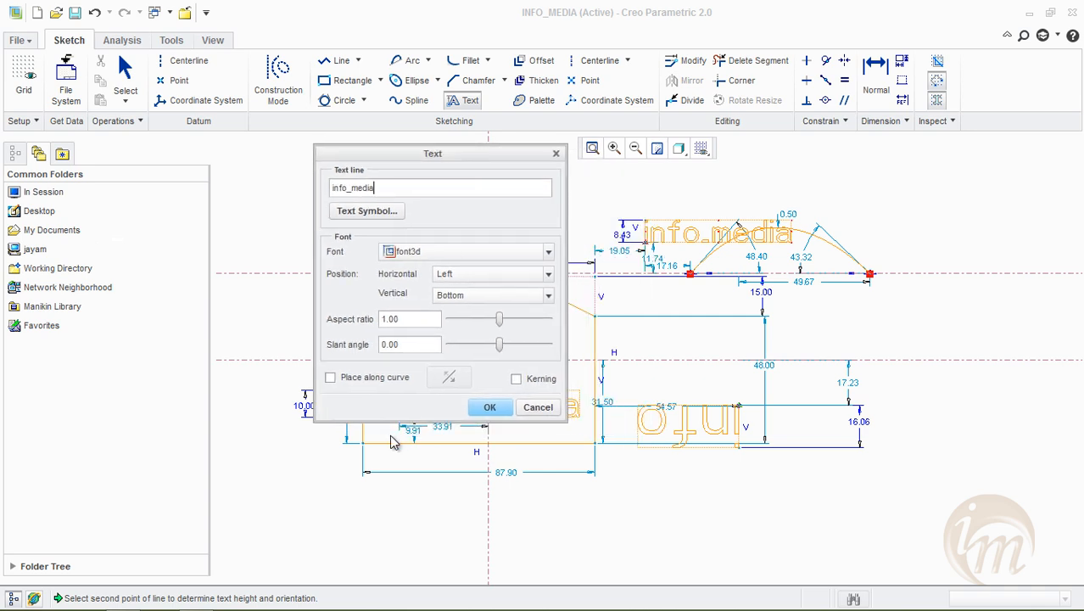
pyautogui.click(350, 382)
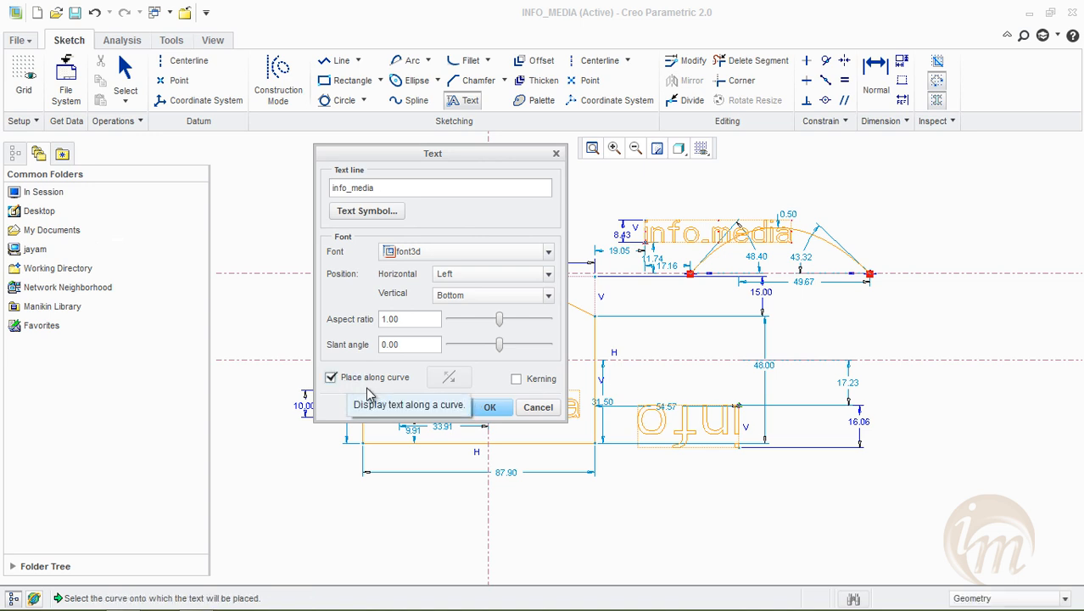
pyautogui.click(700, 268)
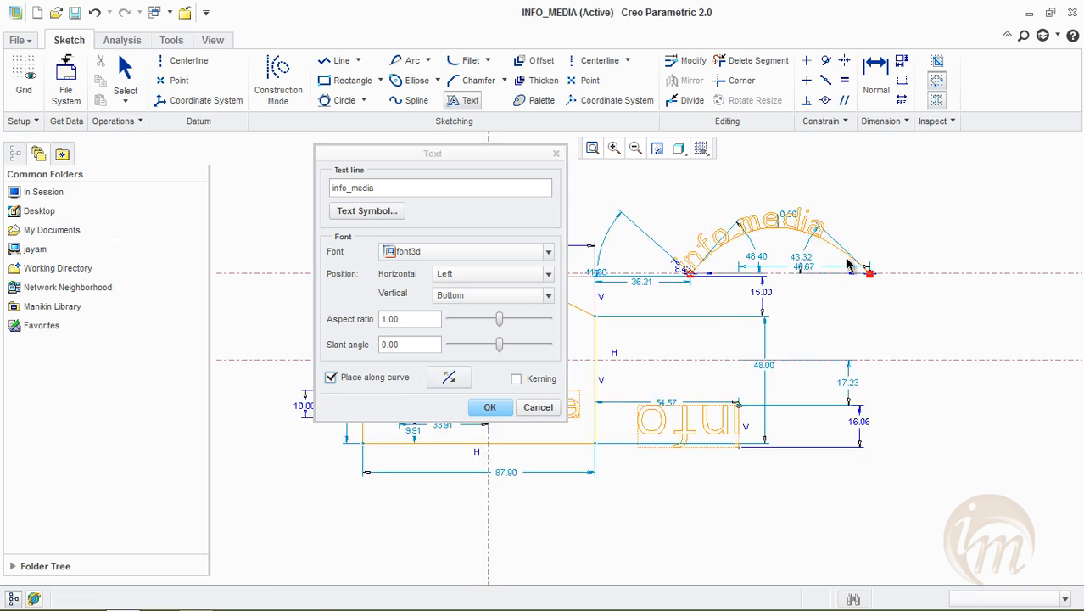
pyautogui.click(451, 379)
pyautogui.click(452, 380)
pyautogui.click(451, 380)
pyautogui.click(450, 379)
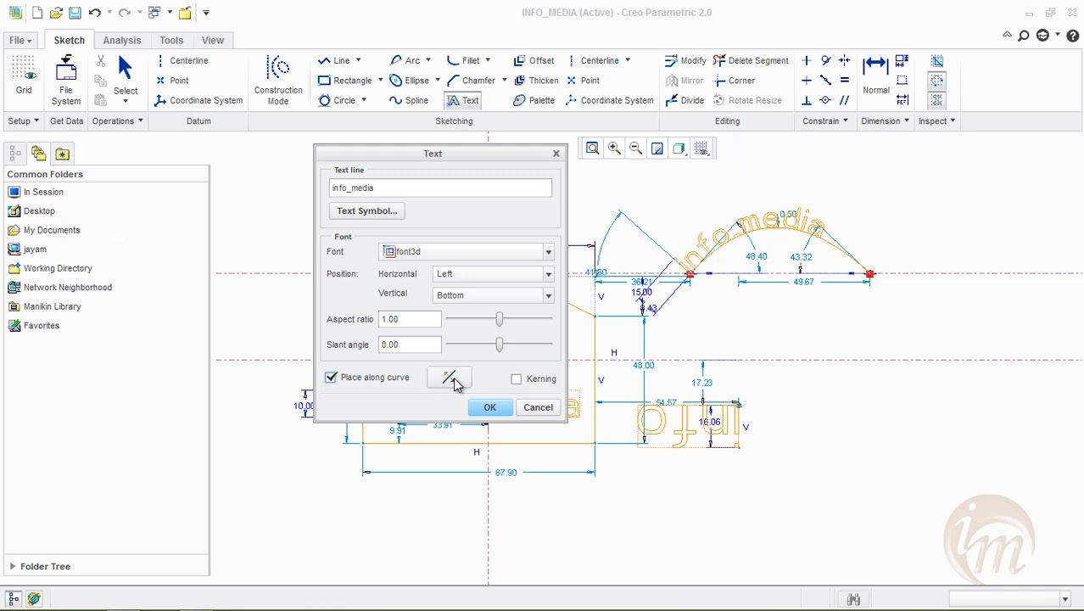
# Turn off curve placement for the info_media text and place it along the conic arc again
pyautogui.click(359, 383)
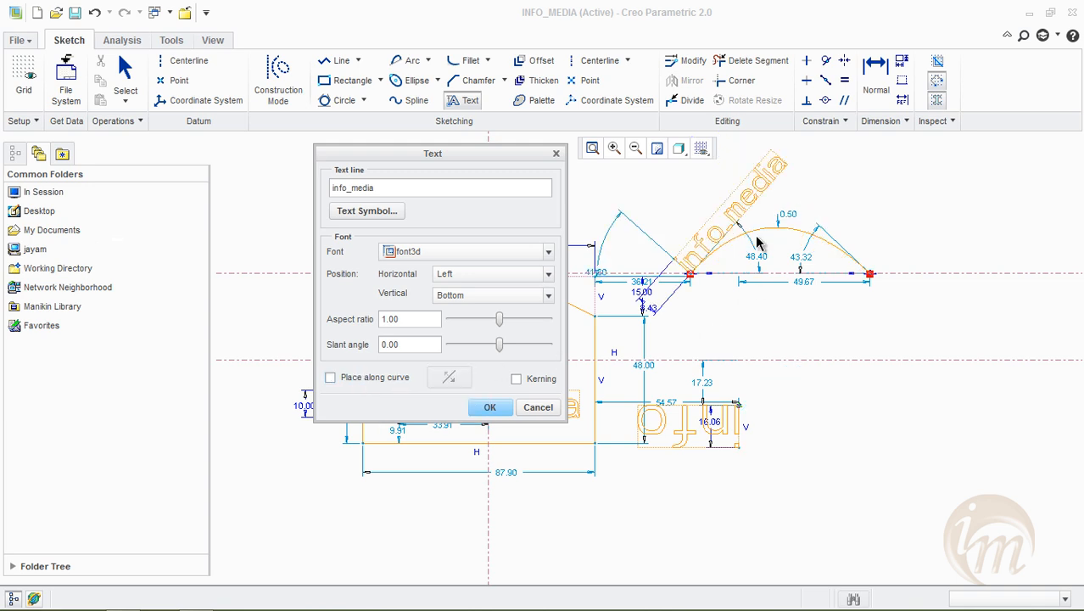
pyautogui.click(360, 381)
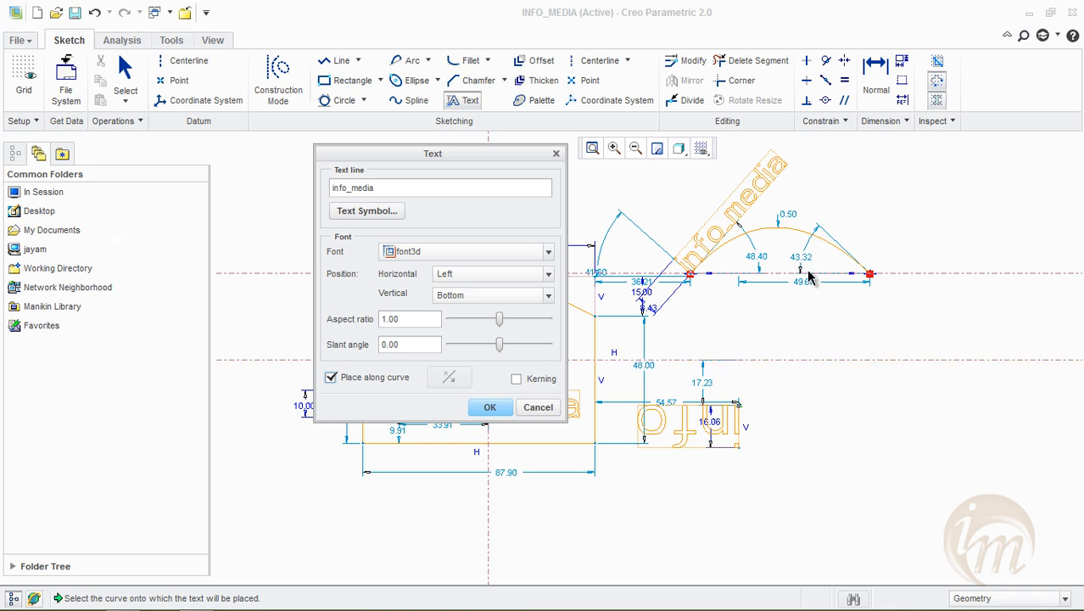
pyautogui.click(783, 229)
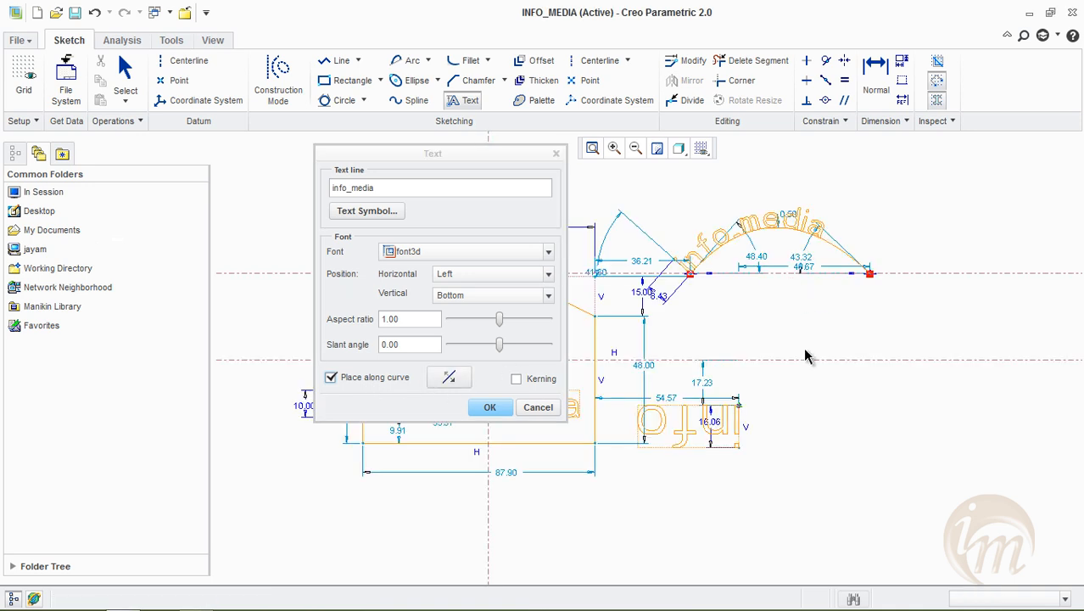
# Detach the info_media text from the arc and place it along the profile's bottom edge
pyautogui.click(353, 382)
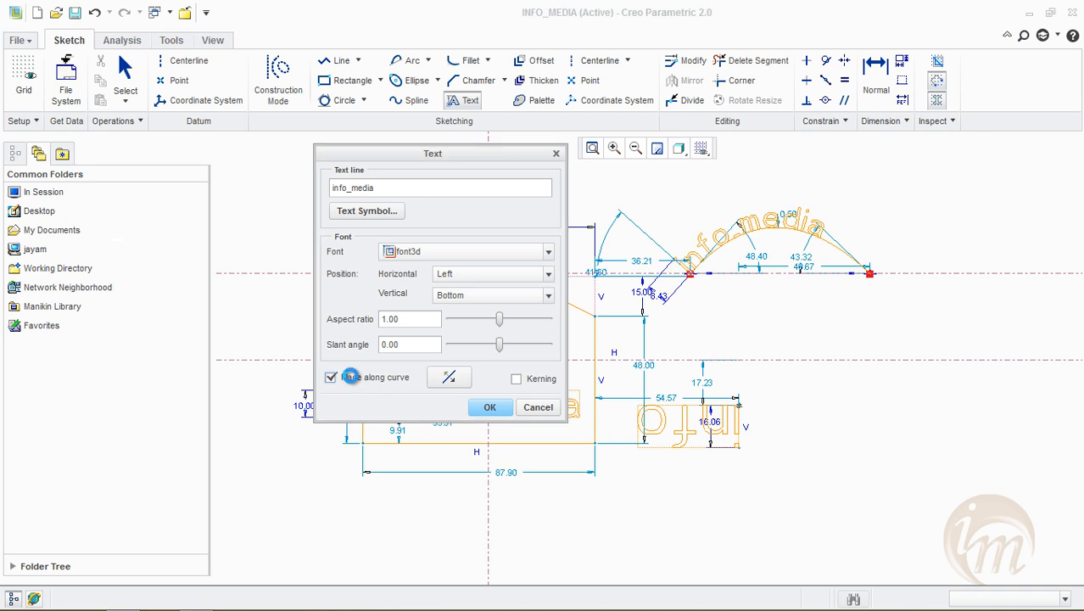
pyautogui.click(352, 381)
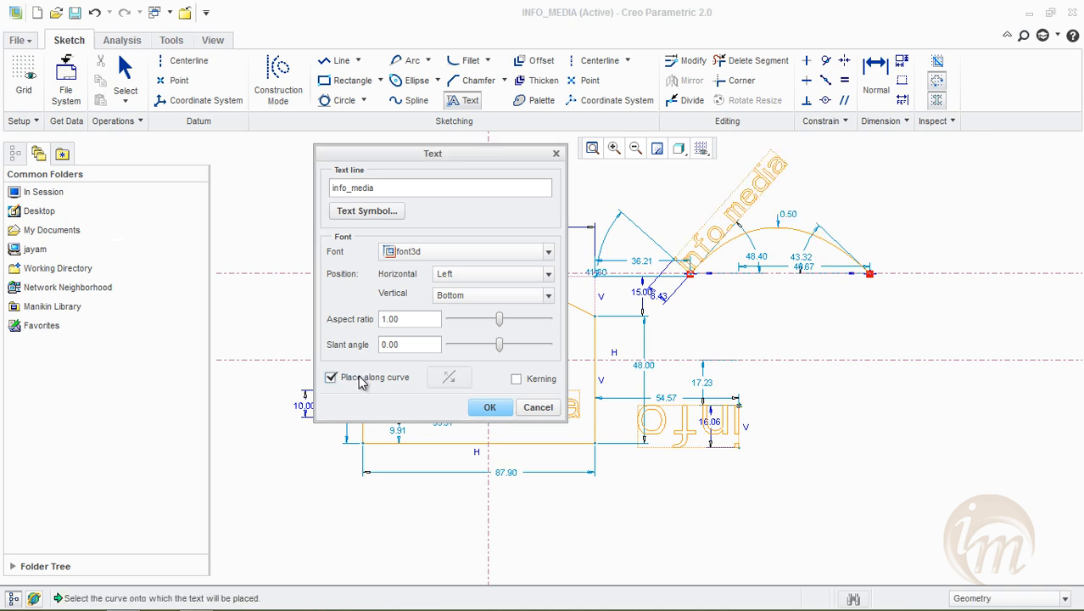
pyautogui.click(445, 444)
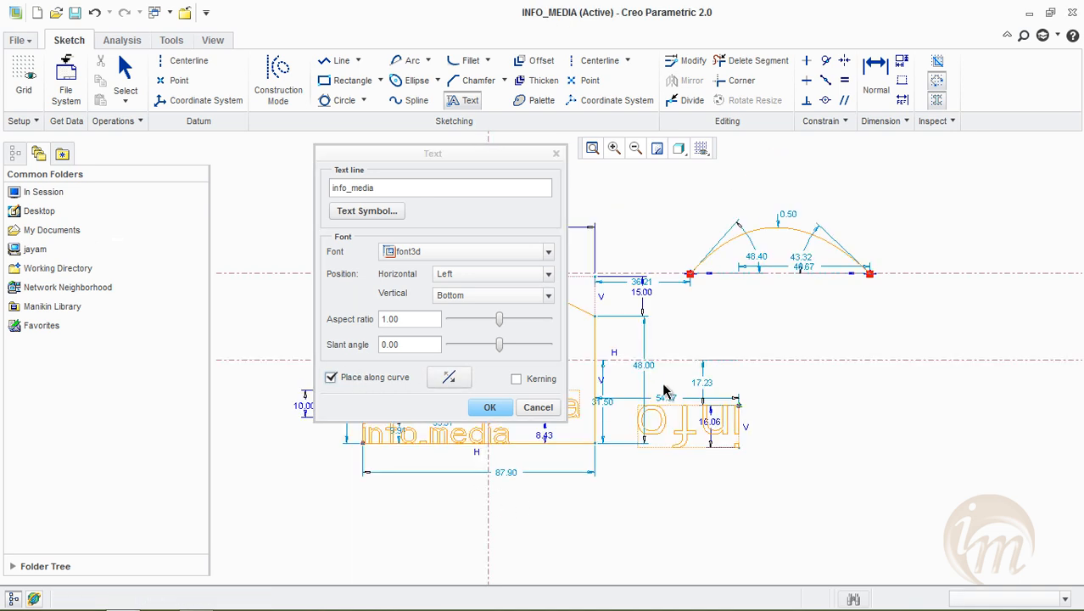
# Re-place the info_media text along the profile's slanted upper-left chamfer edge and finish the text
pyautogui.moveTo(412, 161)
pyautogui.mouseDown()
pyautogui.moveTo(562, 178)
pyautogui.moveTo(823, 256)
pyautogui.mouseUp()
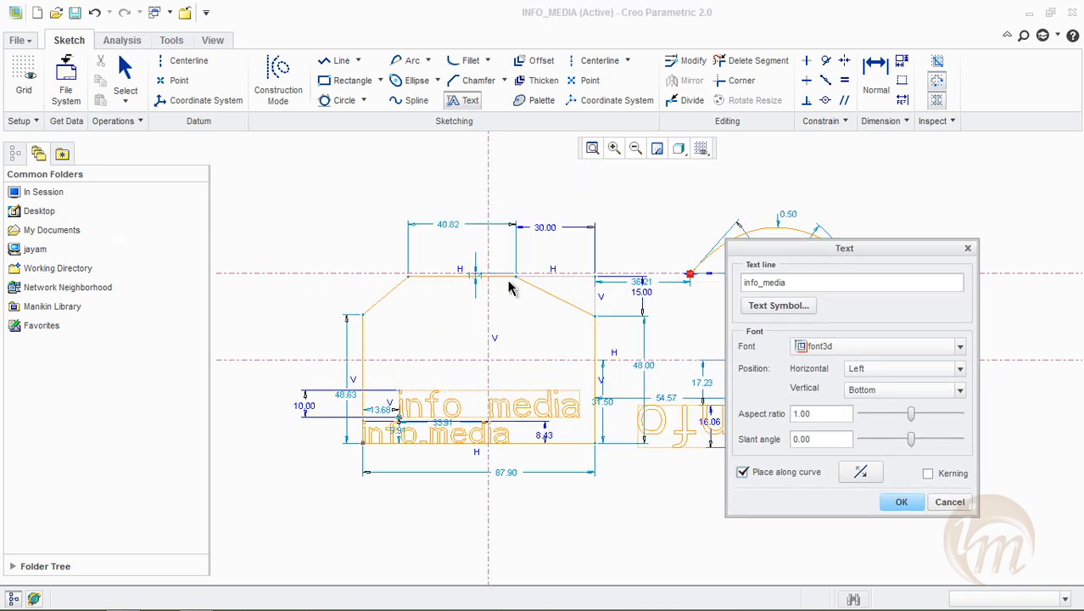
pyautogui.click(784, 477)
pyautogui.click(782, 475)
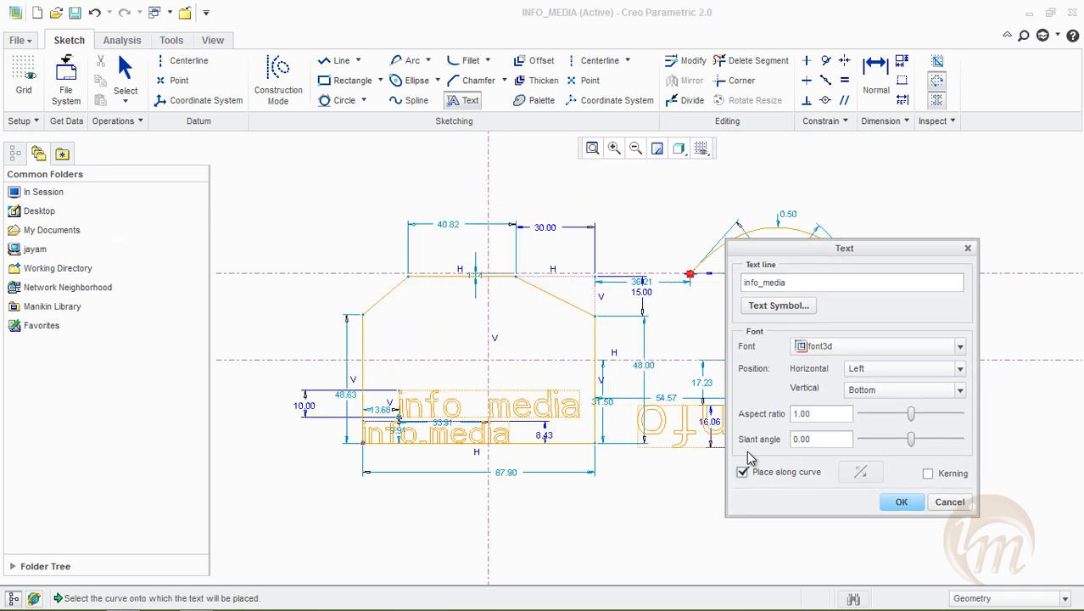
pyautogui.click(377, 299)
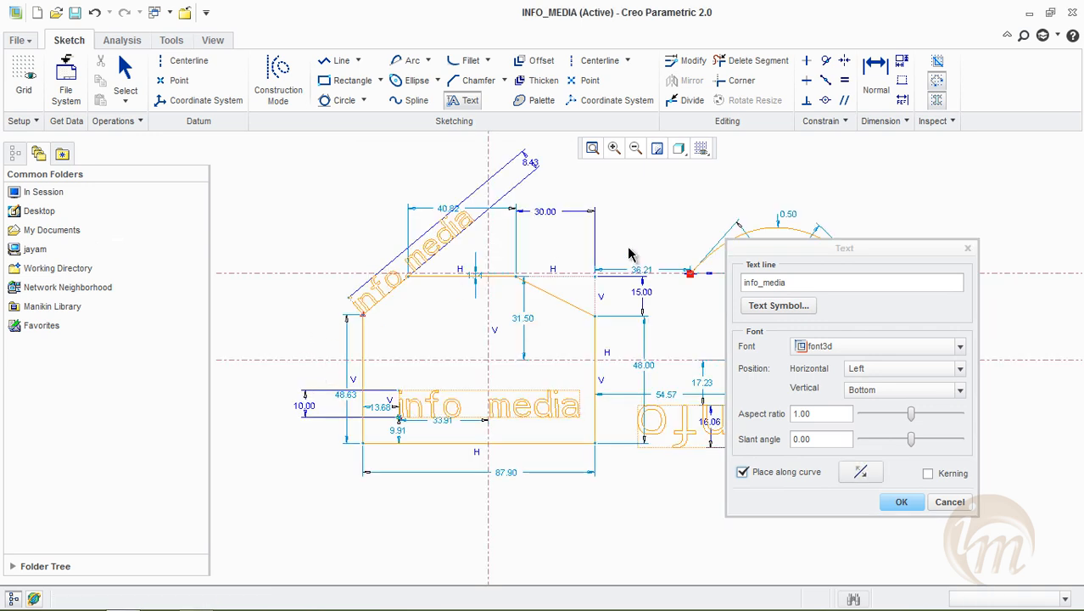
pyautogui.click(901, 504)
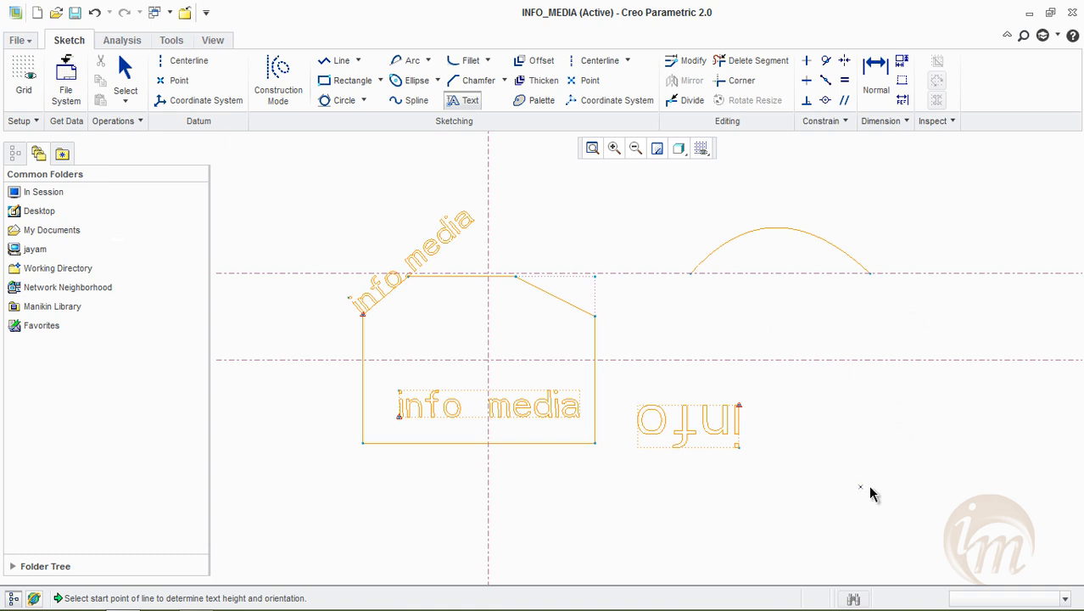
pyautogui.click(455, 100)
pyautogui.click(457, 101)
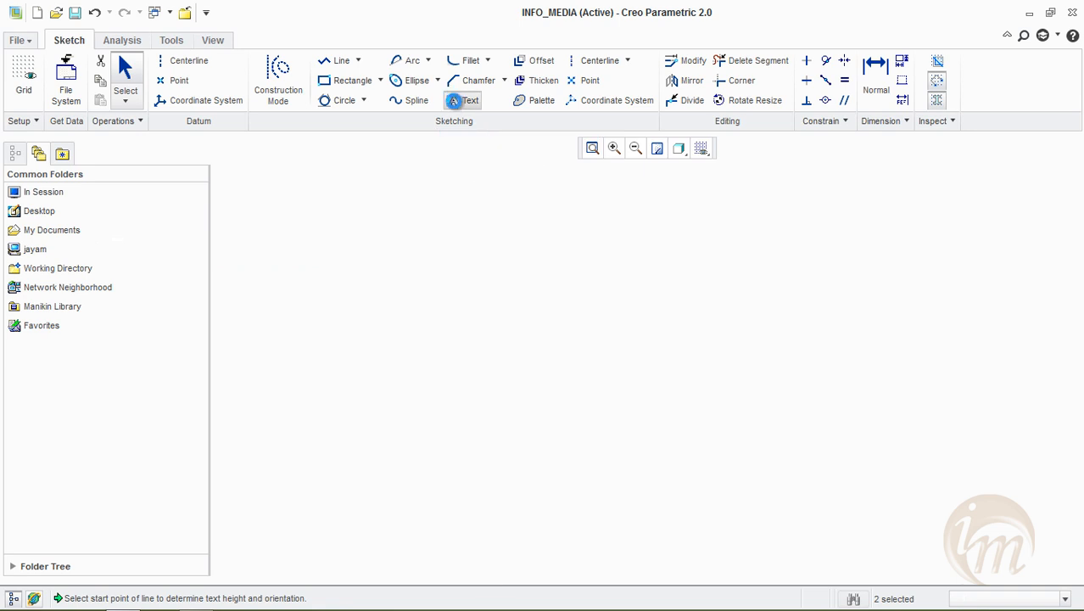
pyautogui.click(467, 101)
pyautogui.click(467, 101)
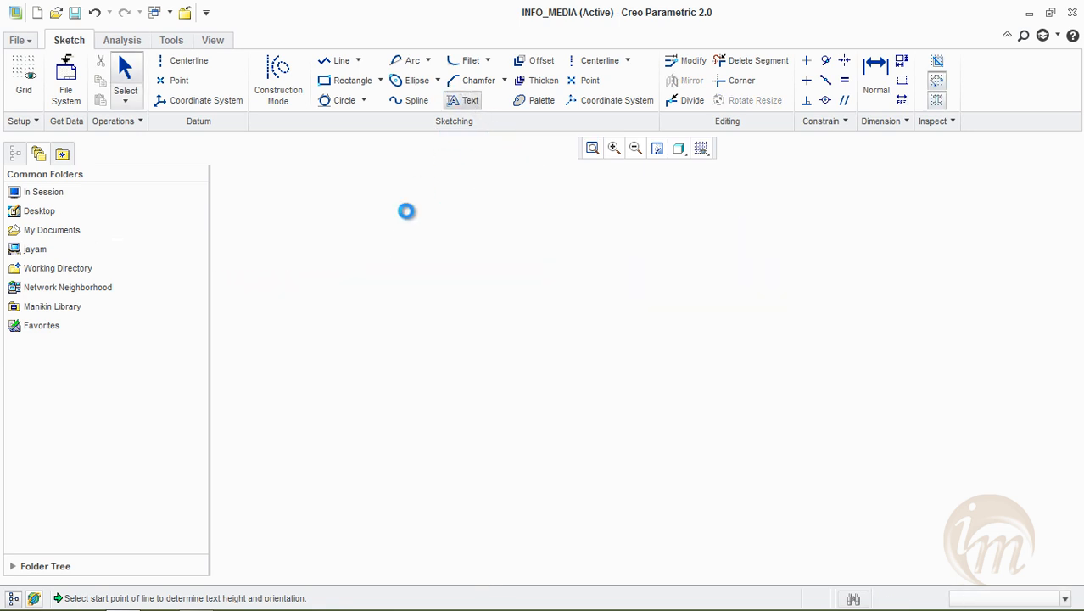
pyautogui.click(818, 432)
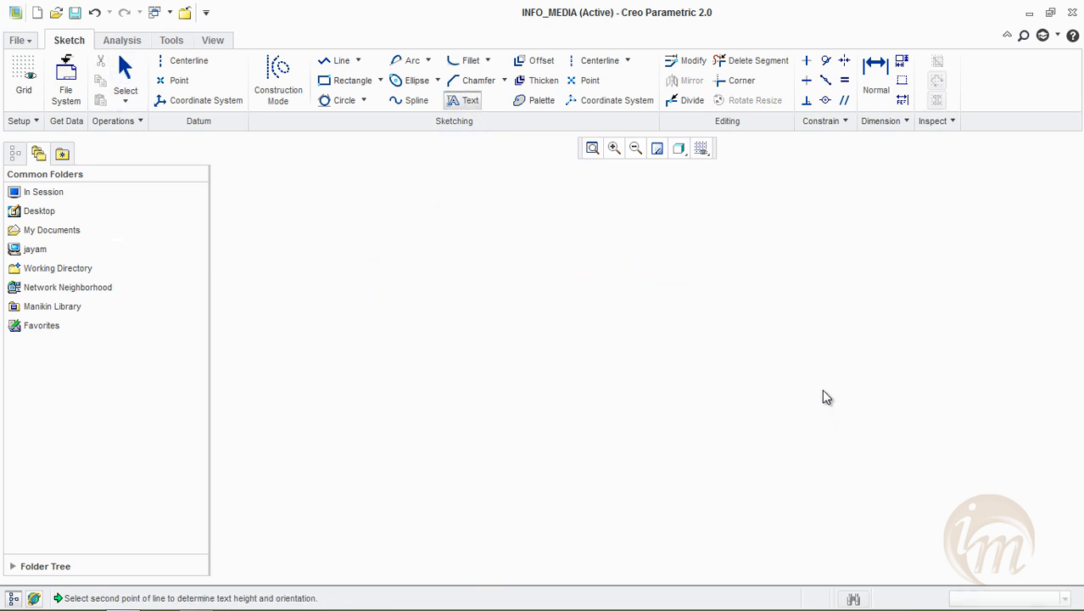
pyautogui.click(819, 400)
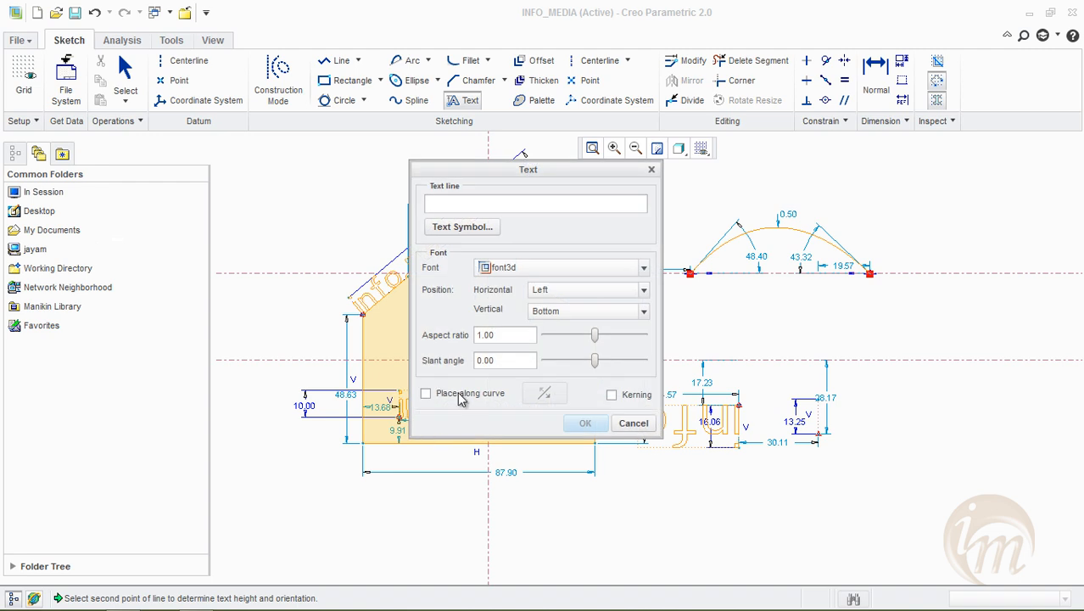
pyautogui.click(634, 424)
# Delete the whole sketch, including the chamfered profile, the conic arc and all texts
pyautogui.moveTo(919, 515)
pyautogui.mouseDown()
pyautogui.moveTo(464, 300)
pyautogui.moveTo(284, 190)
pyautogui.moveTo(266, 164)
pyautogui.mouseUp()
pyautogui.press('Delete')
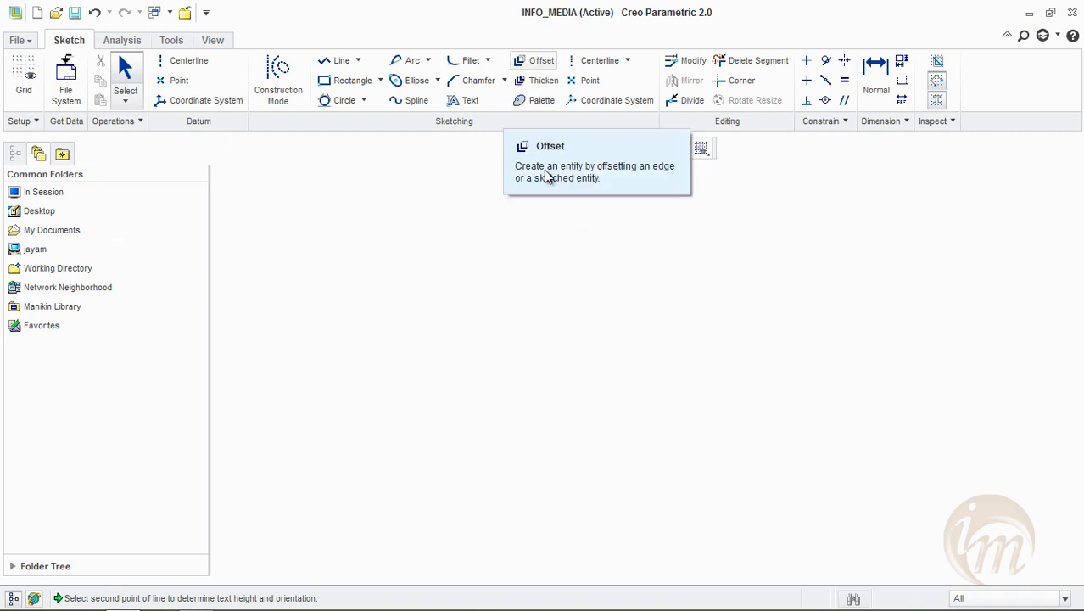
# Draw a vertical and a horizontal centerline crossing in the middle of the sketch
pyautogui.click(585, 60)
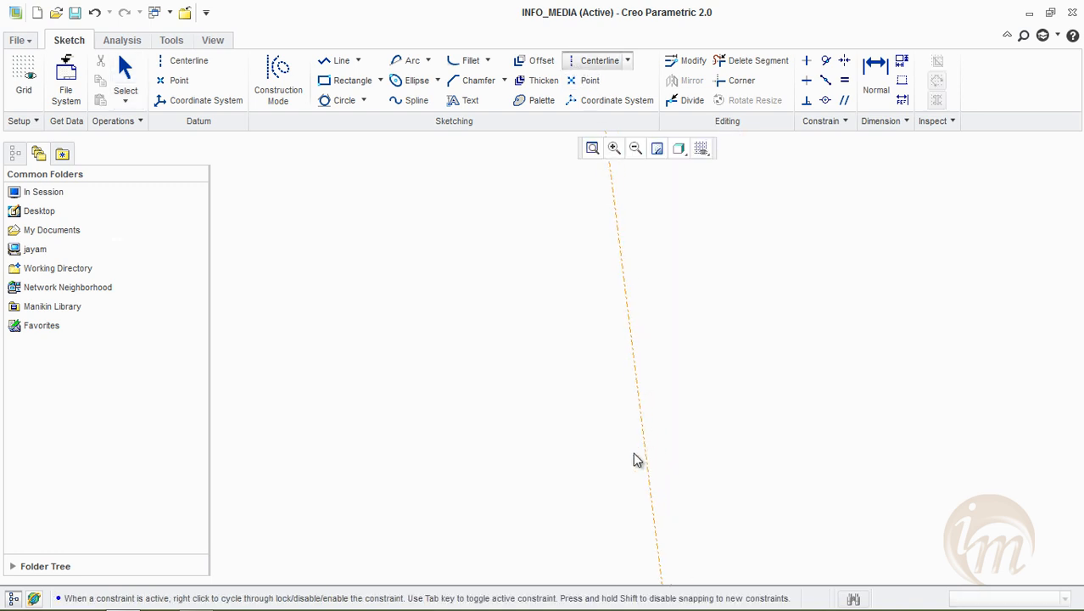
pyautogui.click(371, 377)
pyautogui.click(704, 380)
pyautogui.middleClick(712, 331)
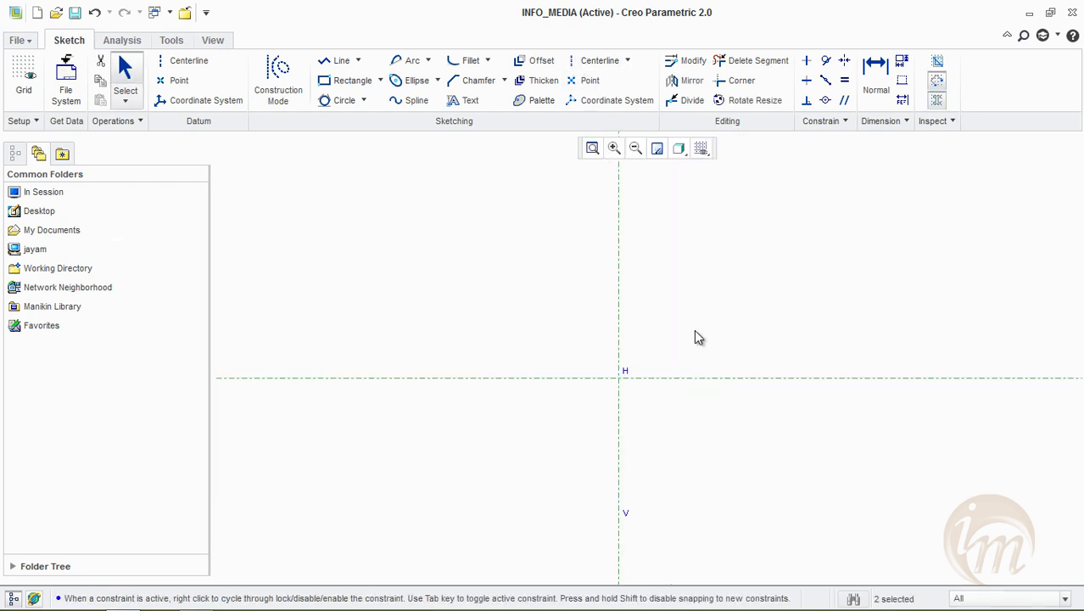
# Draw an L-shaped line chain with a vertical line about 104.2 long and a horizontal base about 119.8 long
pyautogui.click(333, 63)
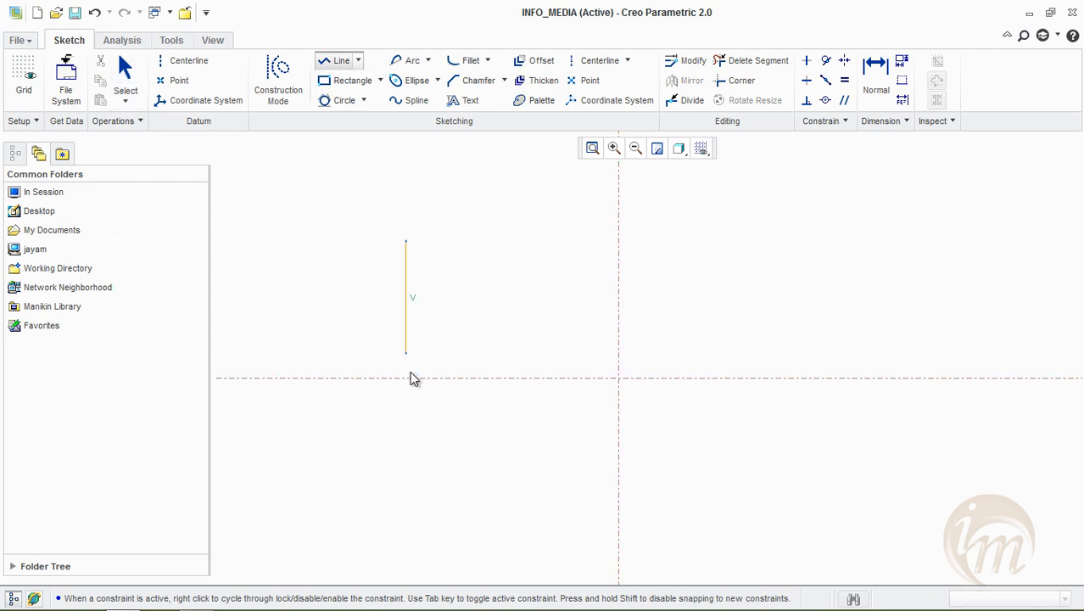
pyautogui.click(406, 516)
pyautogui.click(722, 521)
pyautogui.middleClick(458, 198)
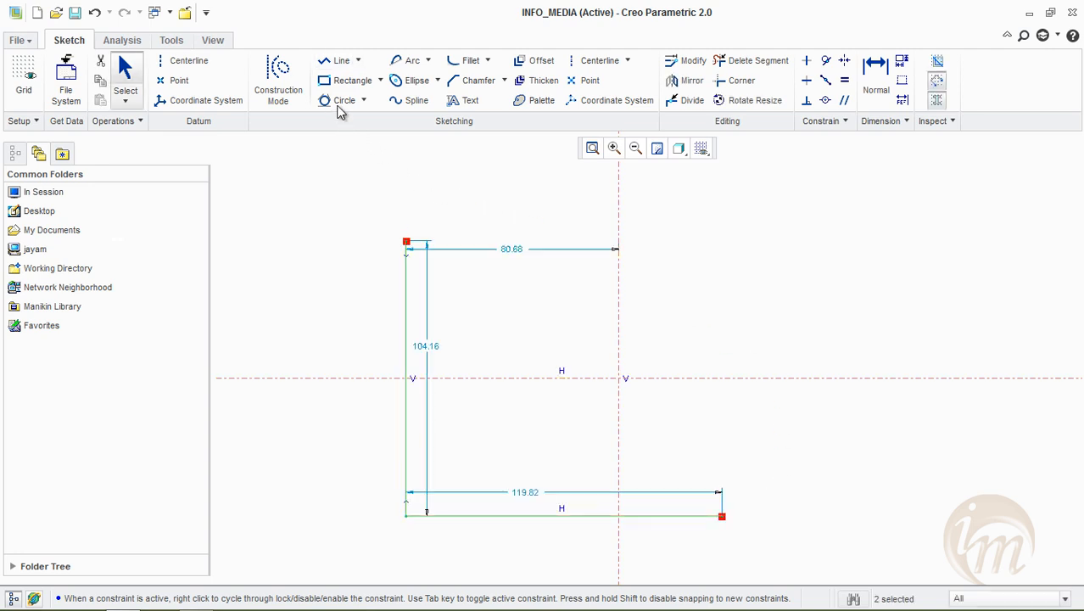
pyautogui.click(501, 344)
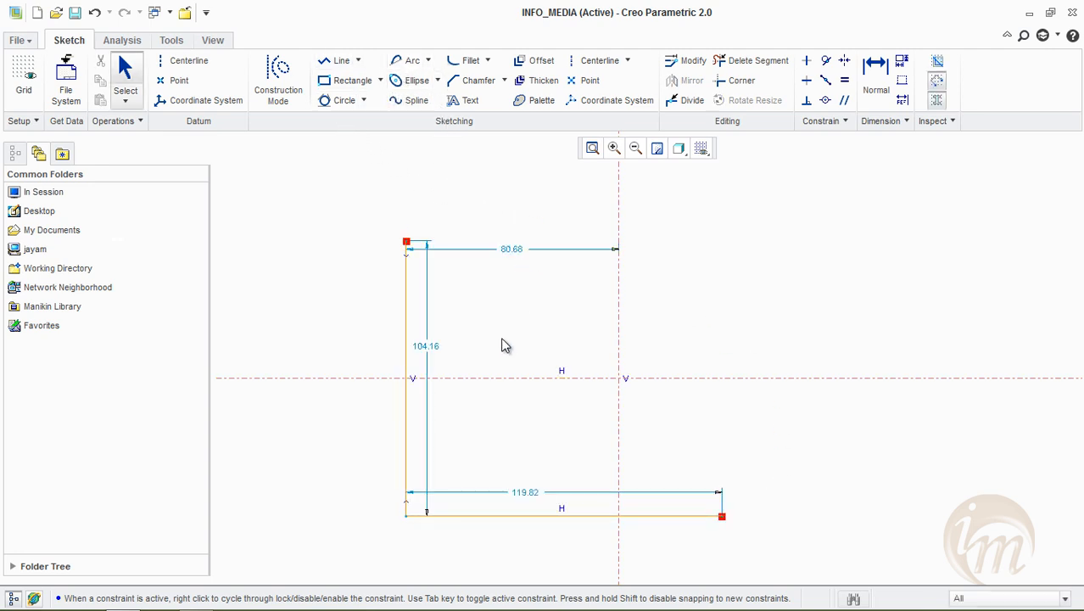
# Close the L-shape into a right triangle with a slanted line between its two open endpoints
pyautogui.click(337, 60)
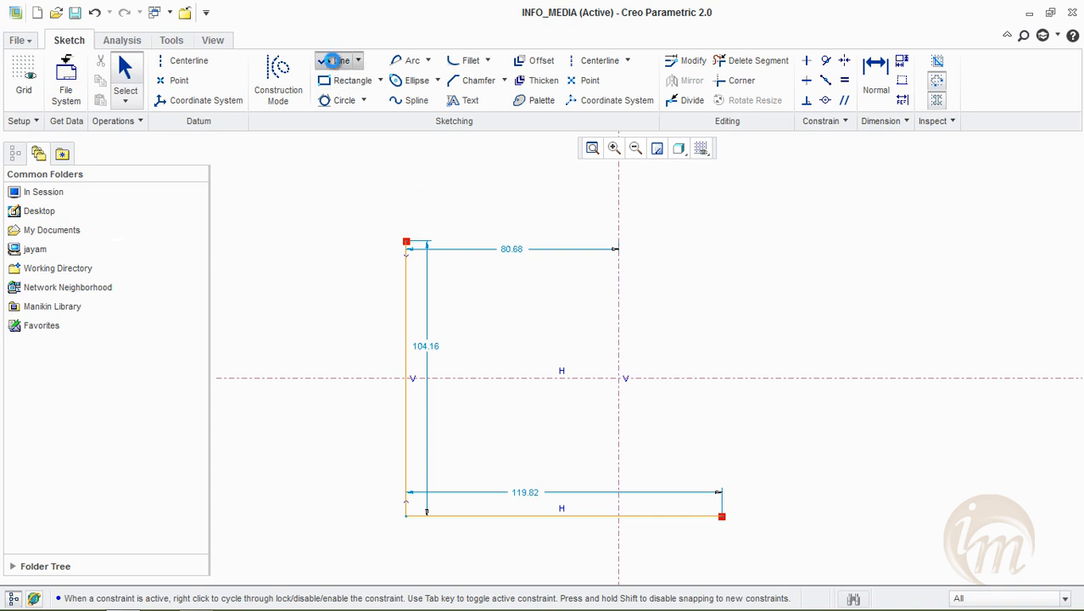
pyautogui.click(406, 242)
pyautogui.click(722, 515)
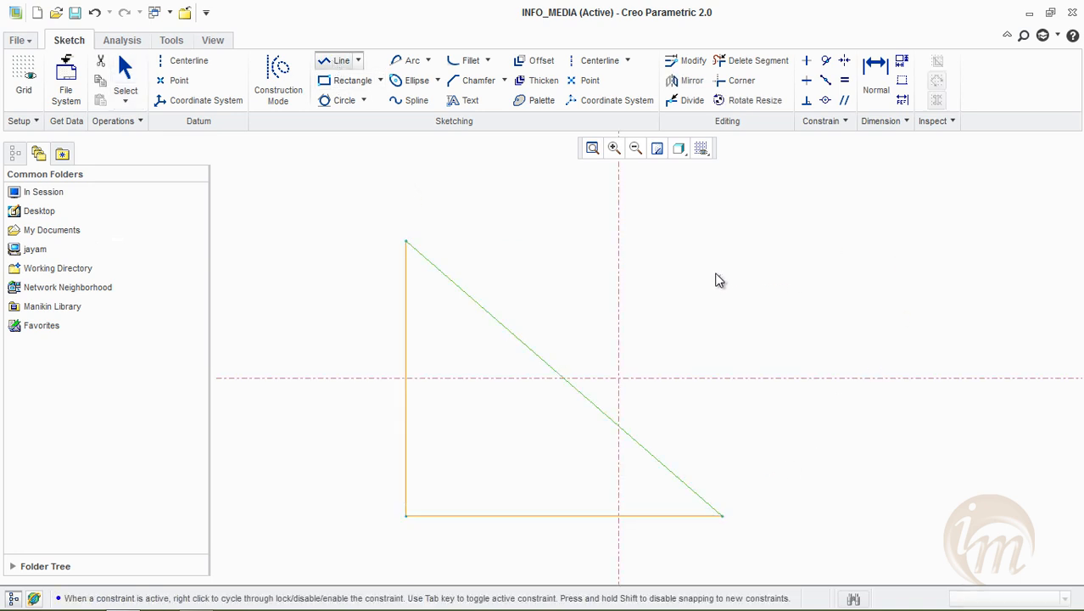
pyautogui.middleClick(755, 299)
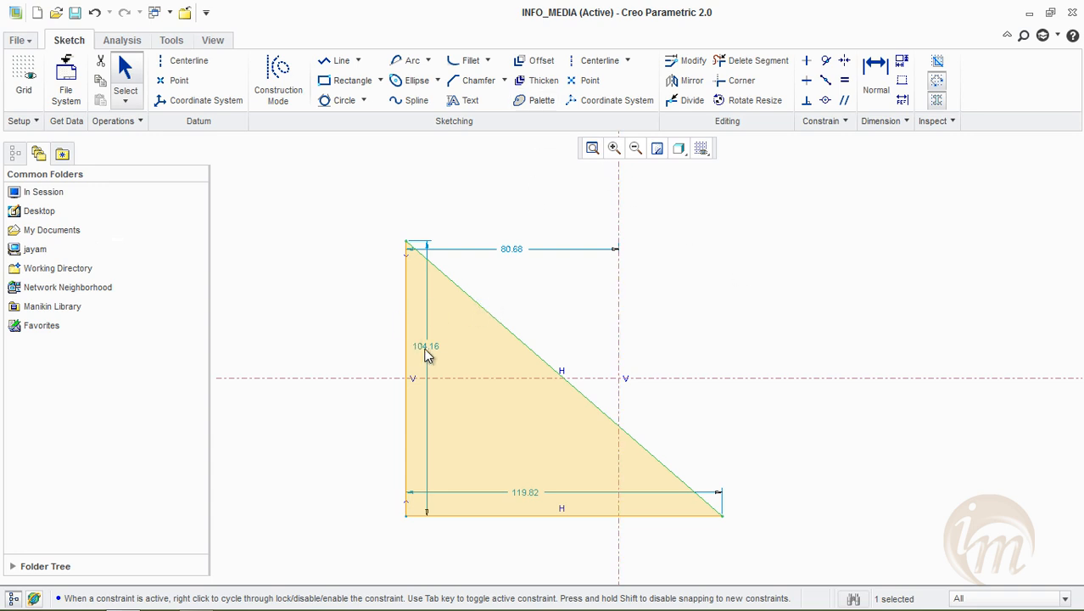
# Offset the triangle's slanted line outward as a single edge with a value of -5, and delete the offset line
pyautogui.click(536, 60)
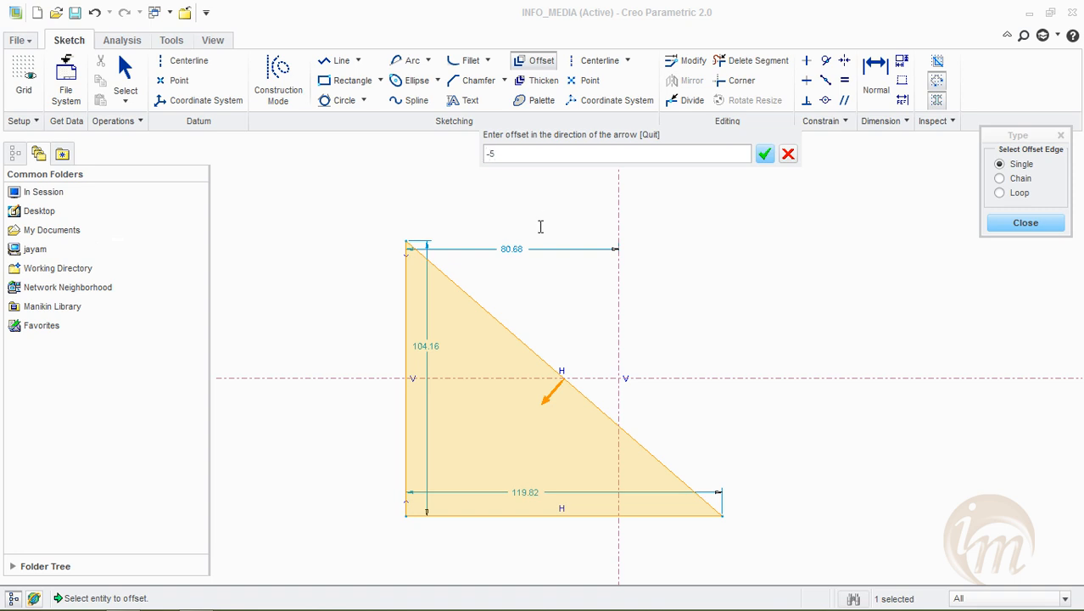
pyautogui.click(764, 154)
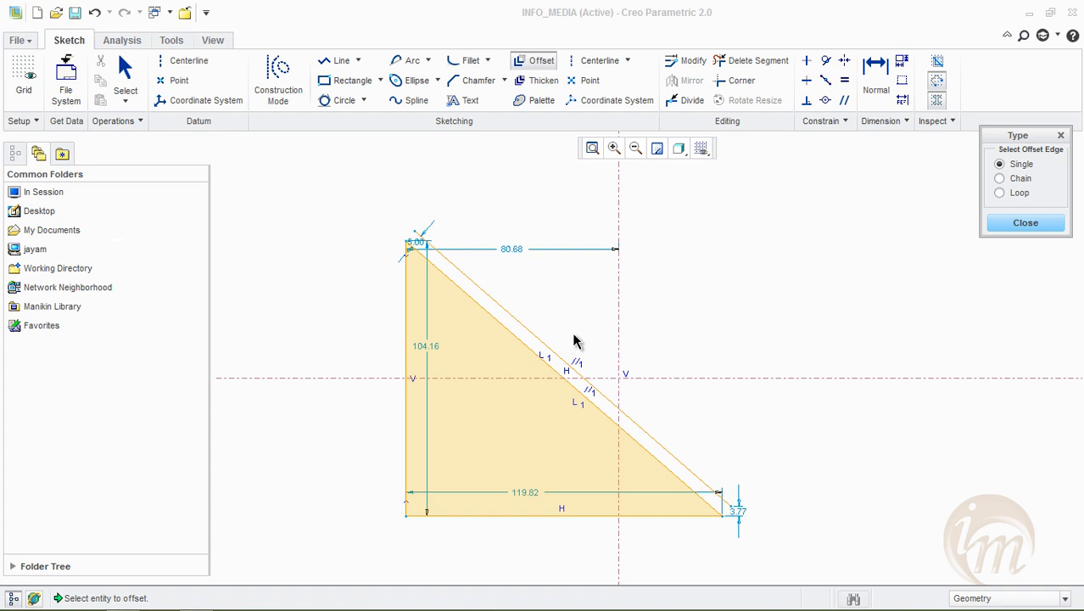
pyautogui.click(1008, 224)
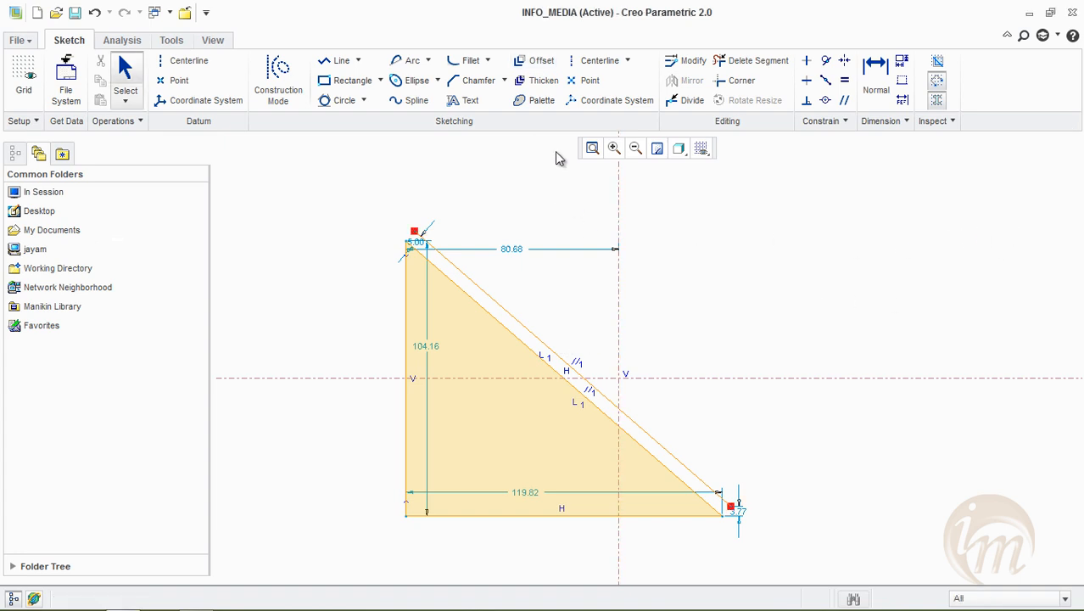
pyautogui.click(504, 310)
pyautogui.press('Delete')
# Offset the triangle's bottom edge inward as a single edge with a value of -2
pyautogui.click(547, 61)
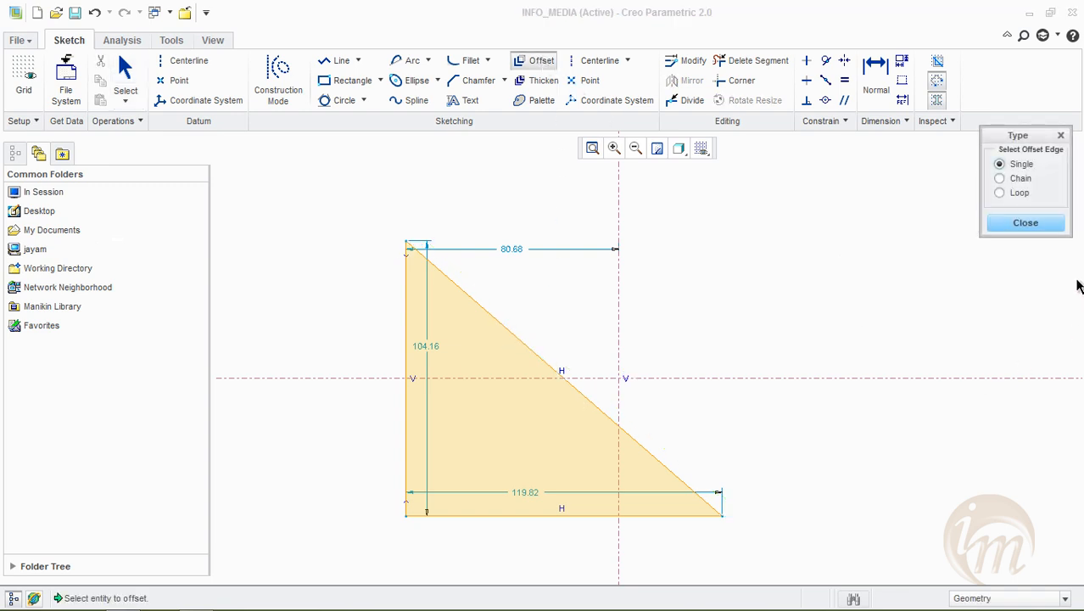
pyautogui.click(1023, 166)
pyautogui.click(568, 514)
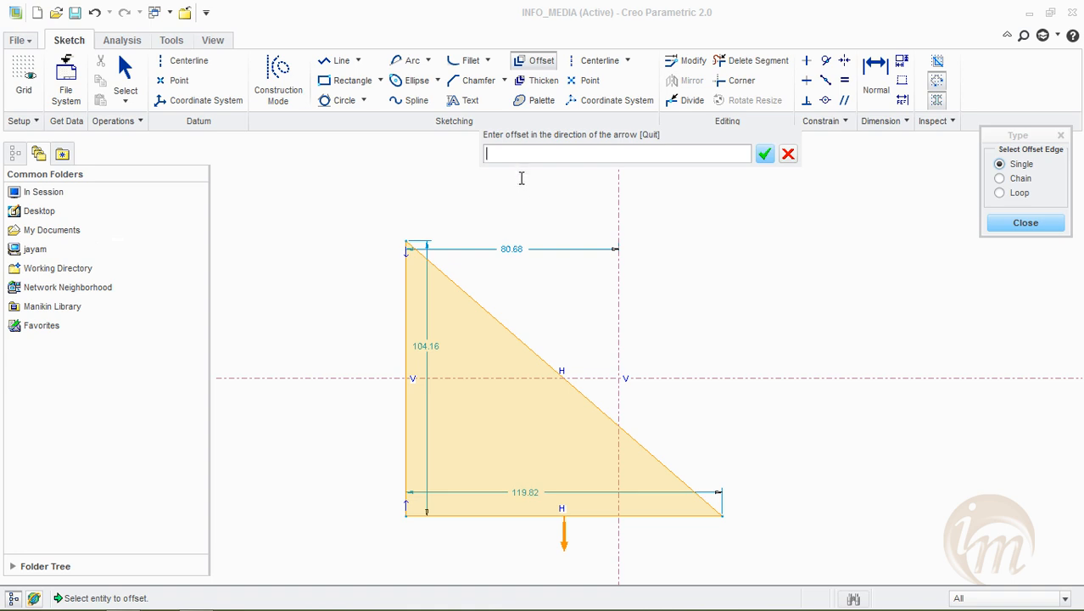
pyautogui.write('-')
pyautogui.write('1')
pyautogui.press('Return')
pyautogui.scroll(5, 698, 512)
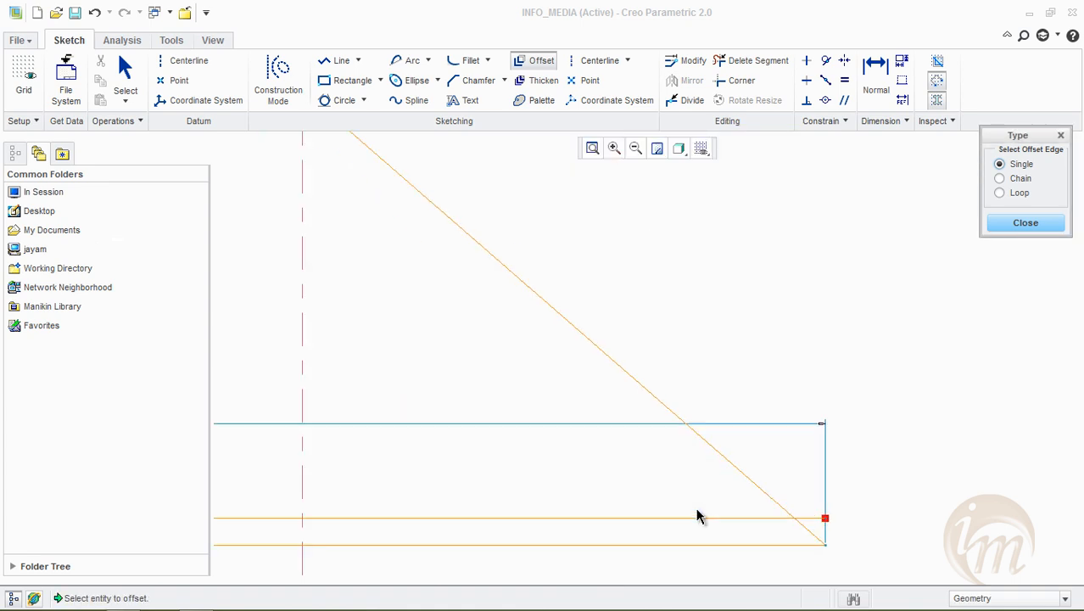
pyautogui.scroll(-5, 686, 518)
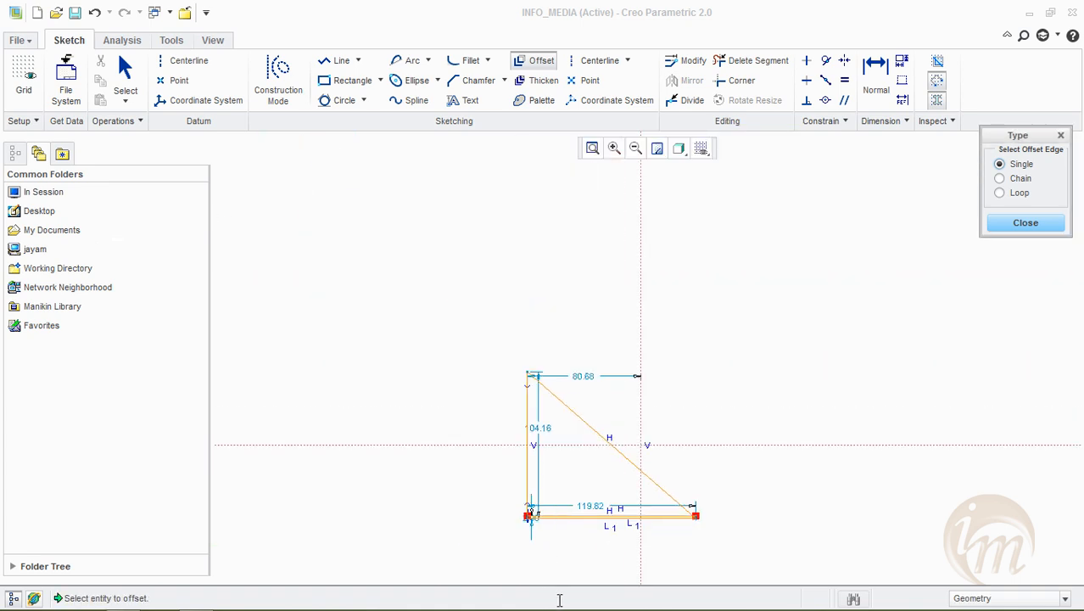
pyautogui.scroll(4, 586, 483)
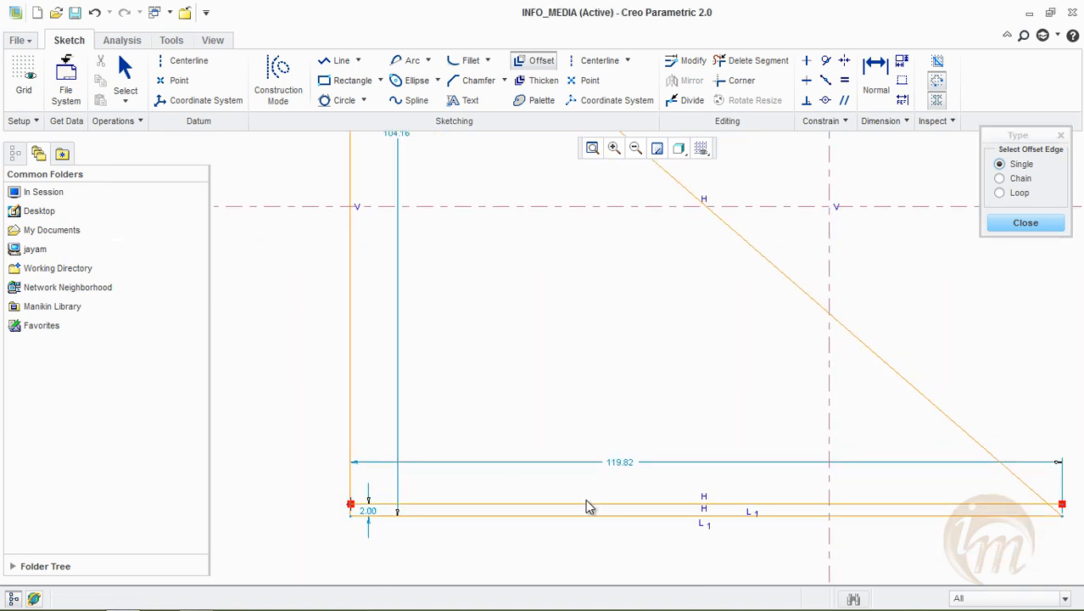
# Delete the offset copy of the triangle's bottom edge
pyautogui.click(587, 503)
pyautogui.press('Delete')
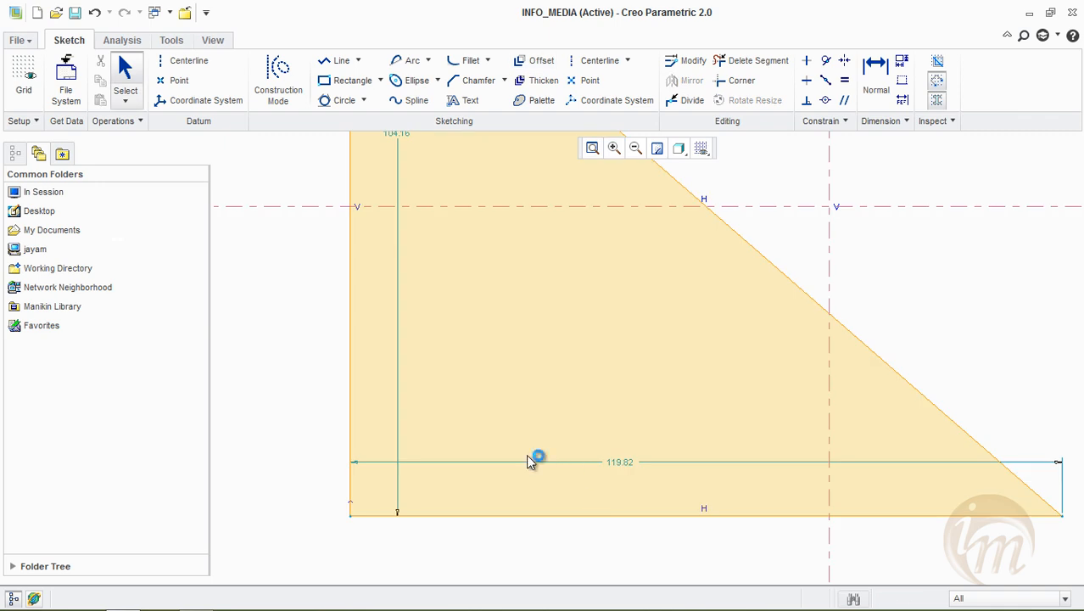
pyautogui.scroll(-6, 526, 454)
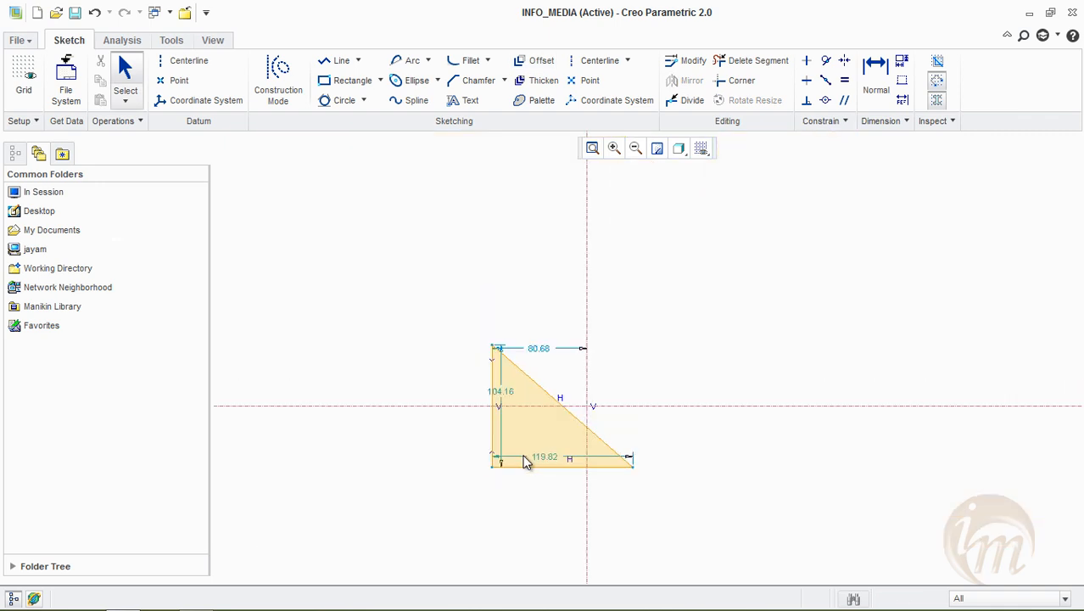
pyautogui.scroll(6, 467, 449)
pyautogui.moveTo(589, 443); pyautogui.dragTo(539, 421, button='middle')
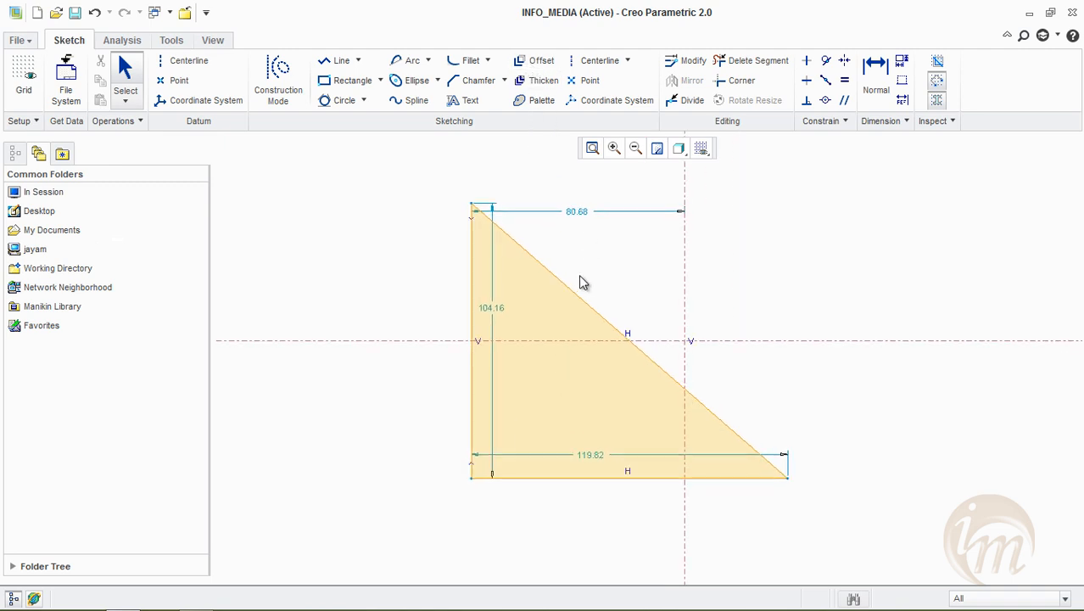
# Replace the triangle's slanted line with a stepped line chain about 42.4, 47.6 and 39.7 wide, closed by a short slanted line to the base
pyautogui.click(588, 304)
pyautogui.press('Delete')
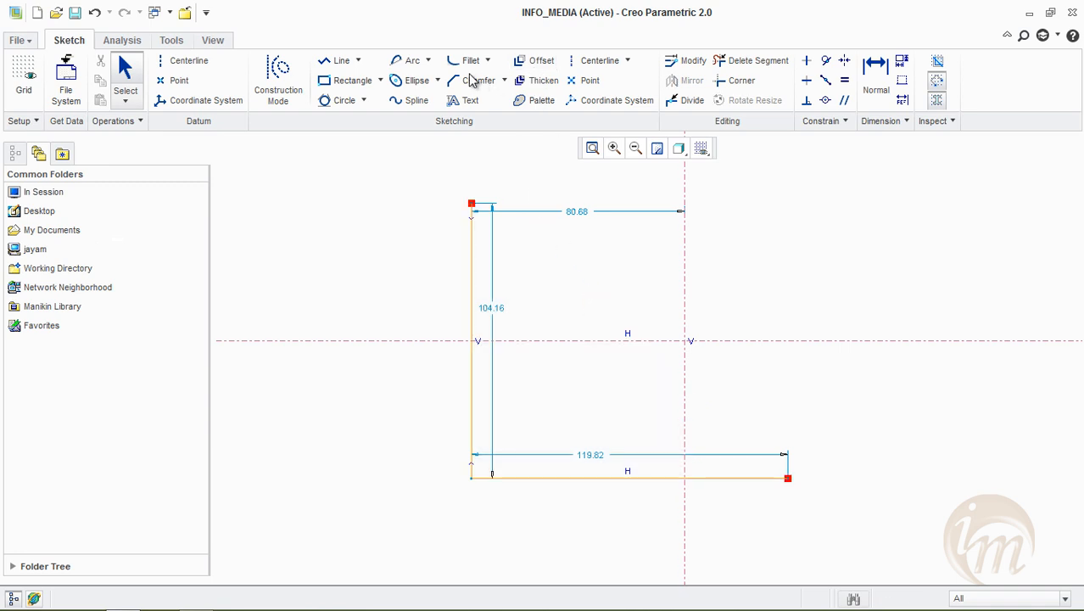
pyautogui.click(337, 60)
pyautogui.click(471, 204)
pyautogui.middleClick(583, 212)
pyautogui.click(472, 204)
pyautogui.click(583, 204)
pyautogui.click(583, 261)
pyautogui.click(709, 261)
pyautogui.click(710, 320)
pyautogui.click(813, 320)
pyautogui.click(814, 393)
pyautogui.click(755, 392)
pyautogui.middleClick(757, 396)
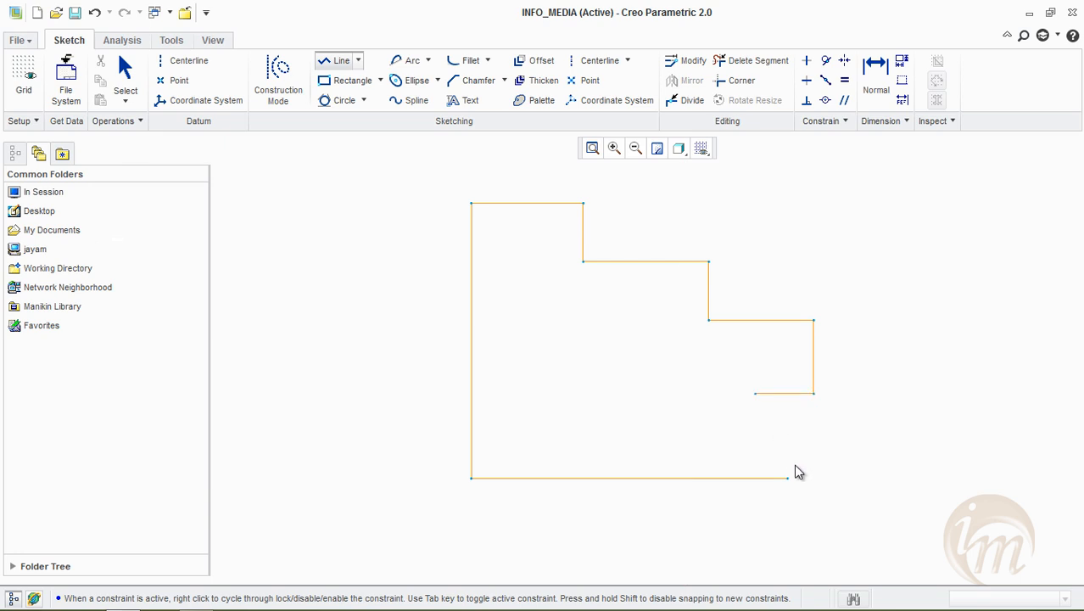
pyautogui.click(788, 477)
pyautogui.middleClick(957, 444)
# Offset the stepped profile's edges outward as a chain, from the lower slanted line to the middle horizontal step, with a value of -2
pyautogui.click(535, 63)
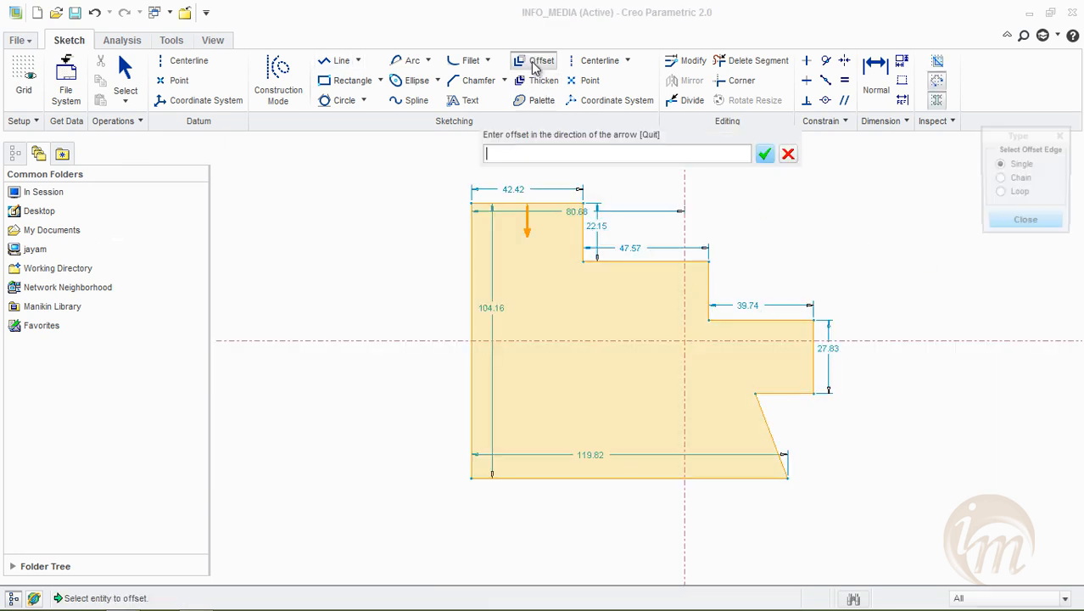
pyautogui.middleClick(872, 204)
pyautogui.click(532, 60)
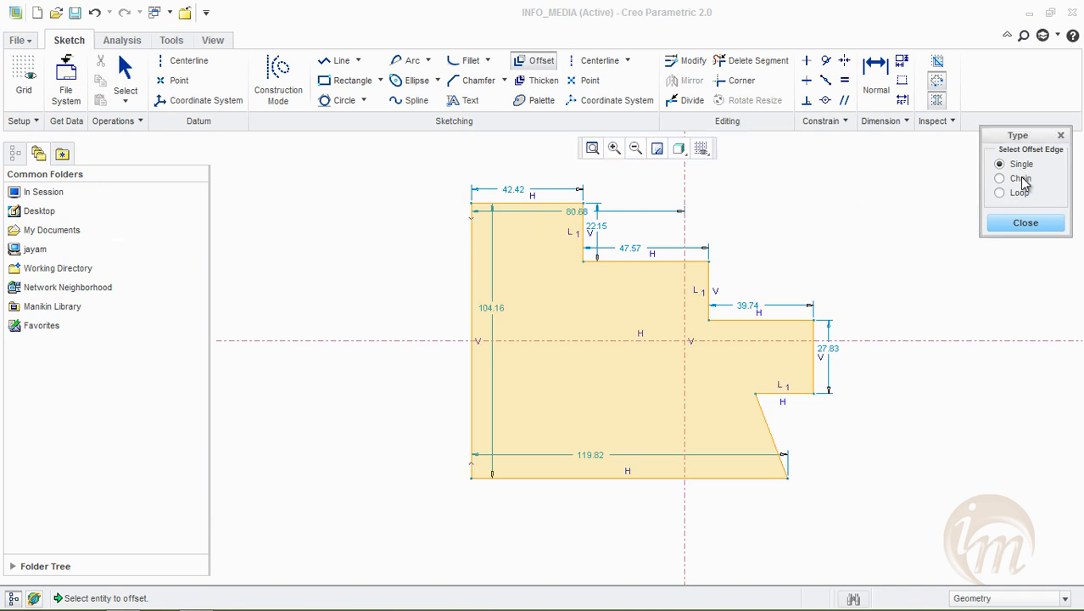
pyautogui.click(1021, 179)
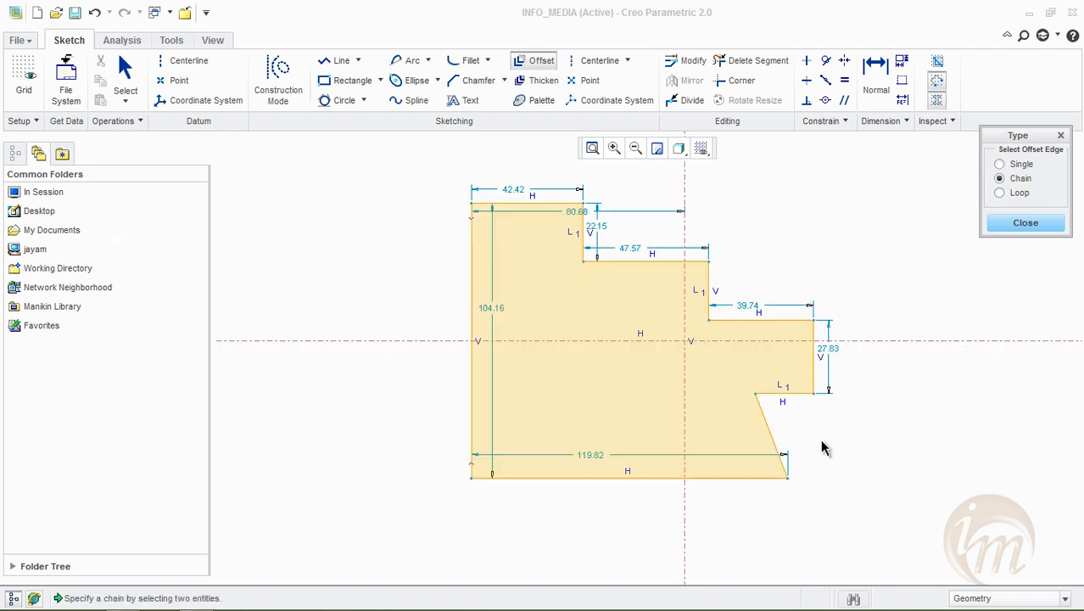
pyautogui.click(774, 438)
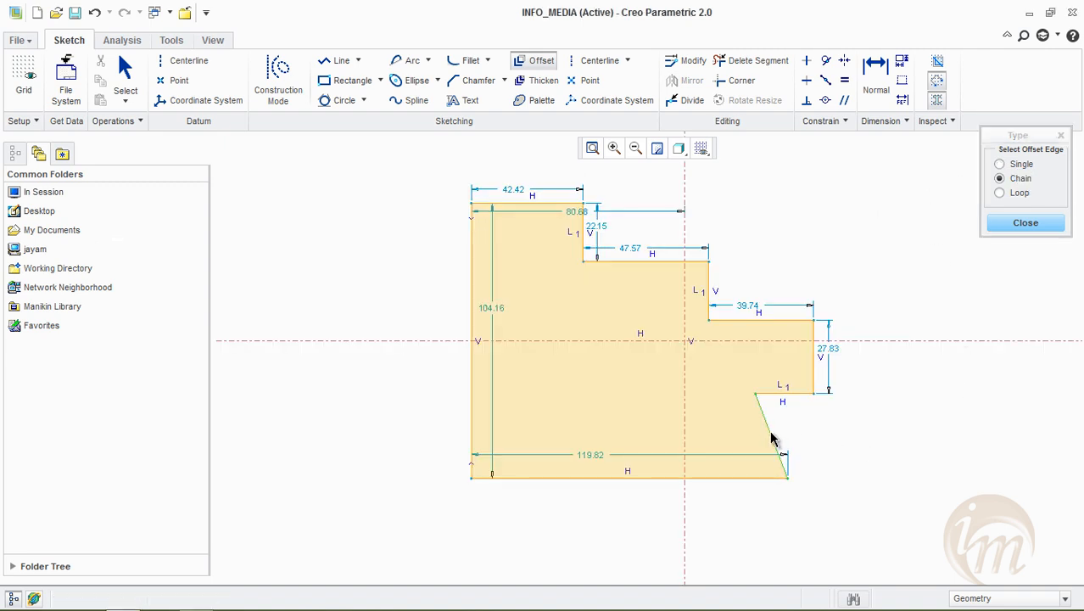
pyautogui.click(610, 265)
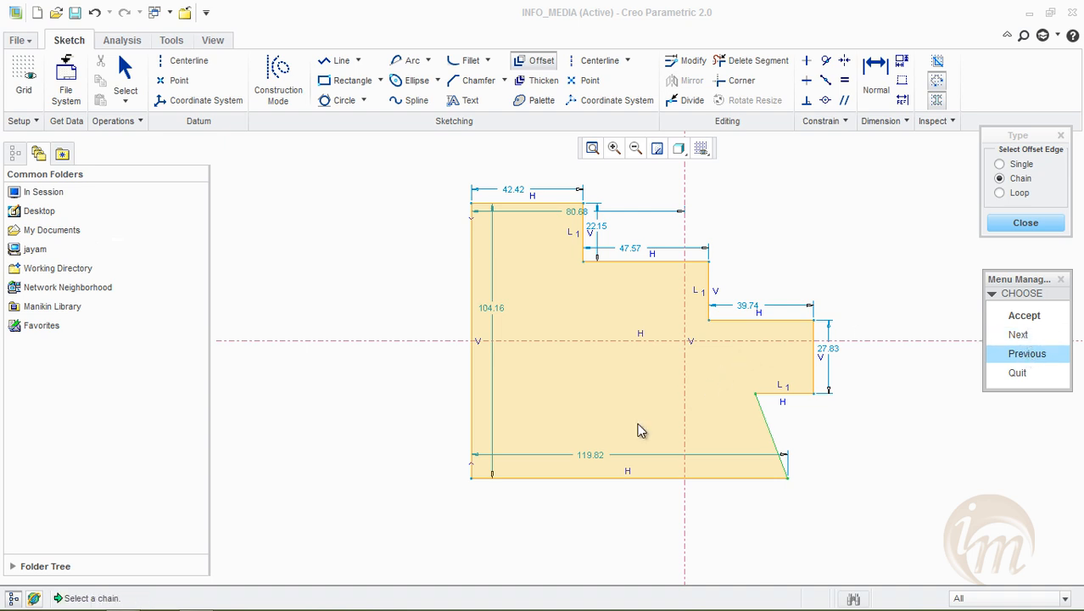
pyautogui.click(1004, 315)
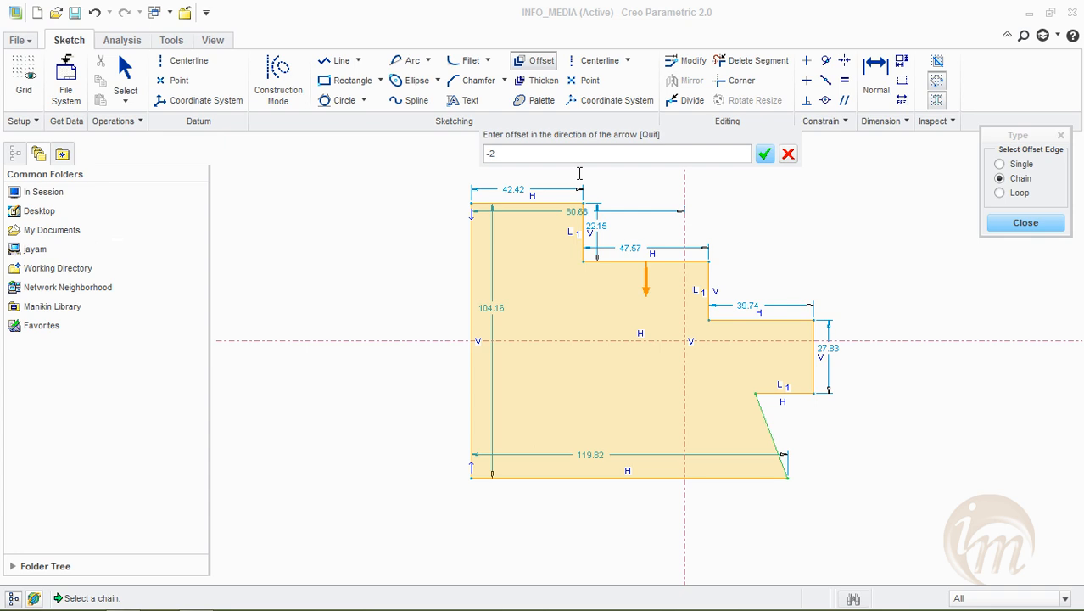
pyautogui.press('Return')
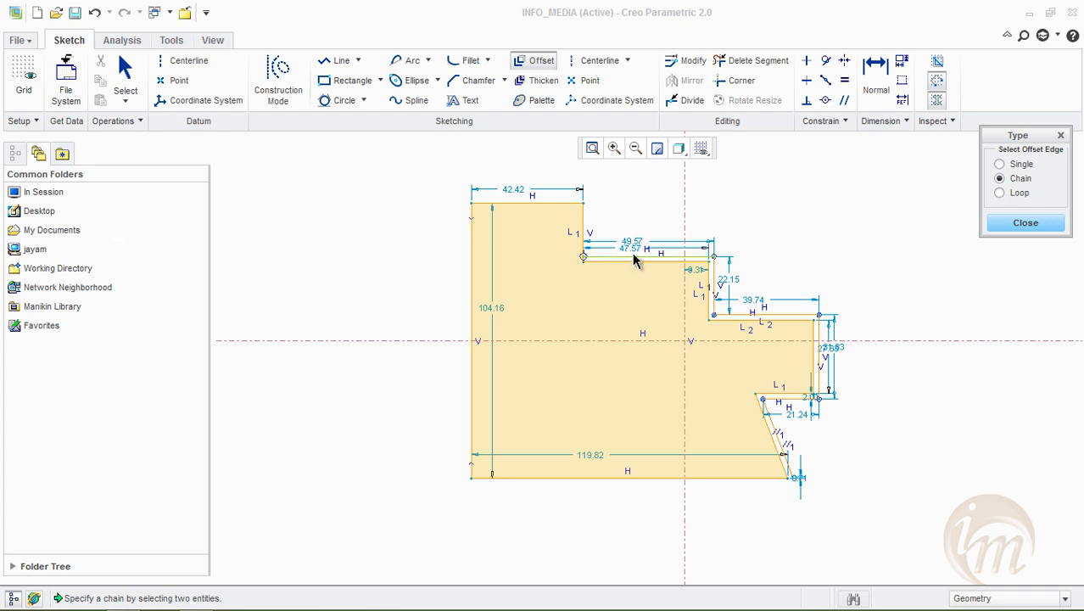
pyautogui.click(1008, 225)
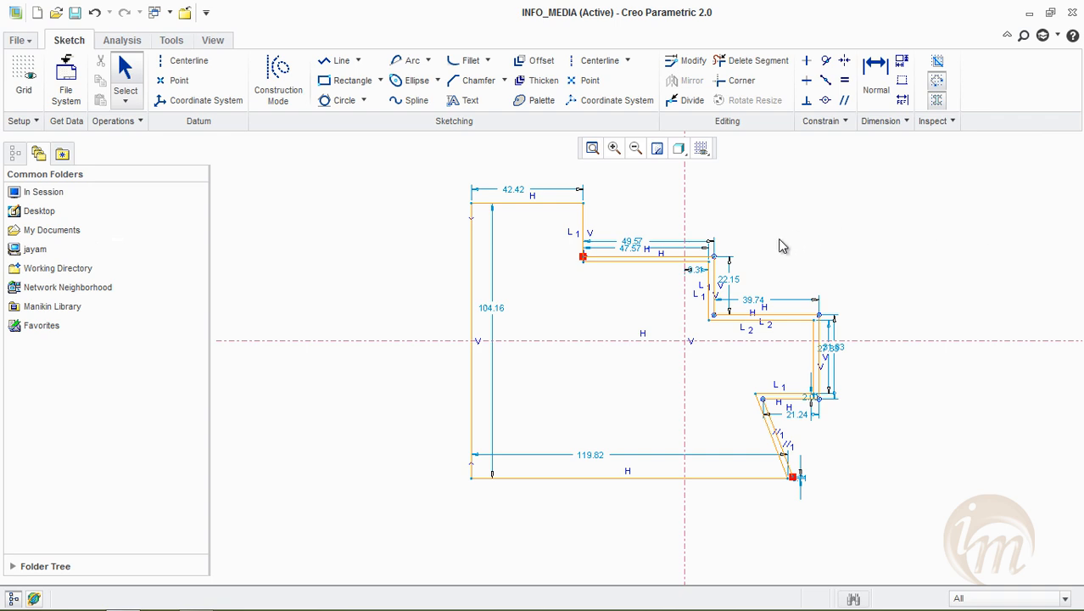
# Delete all the offset chain lines along the steps and the lower slanted edge, keeping the original profile
pyautogui.click(635, 260)
pyautogui.press('Delete')
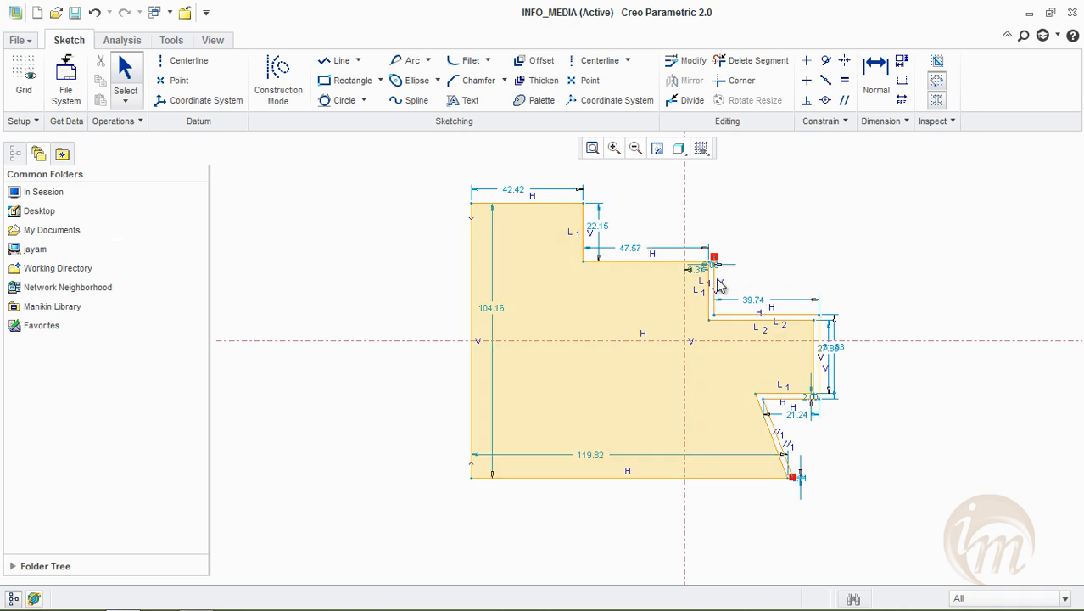
pyautogui.click(714, 283)
pyautogui.press('Delete')
pyautogui.click(773, 315)
pyautogui.press('Delete')
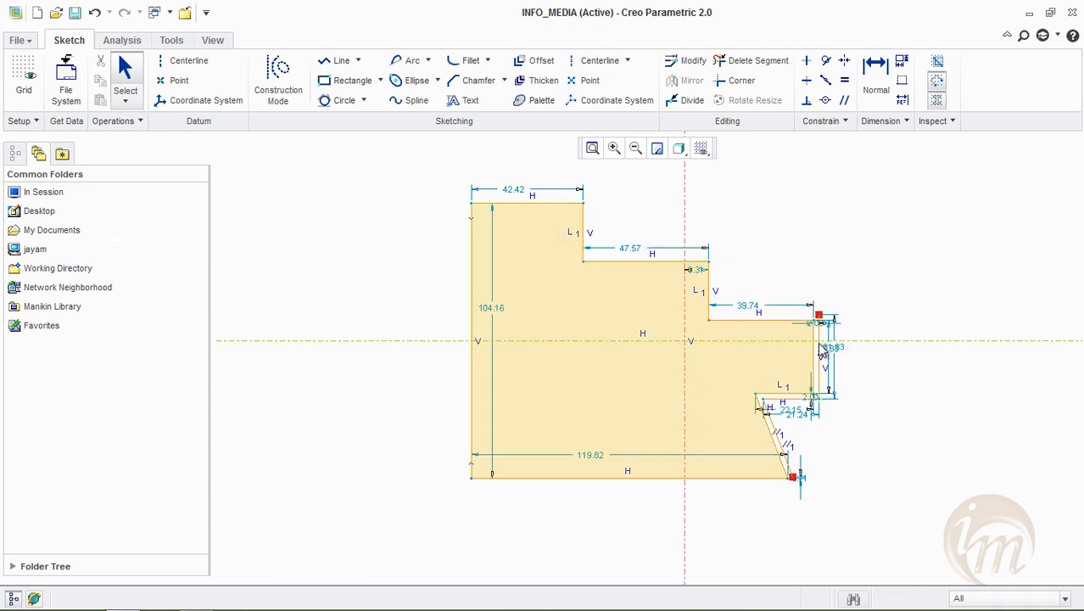
pyautogui.click(821, 353)
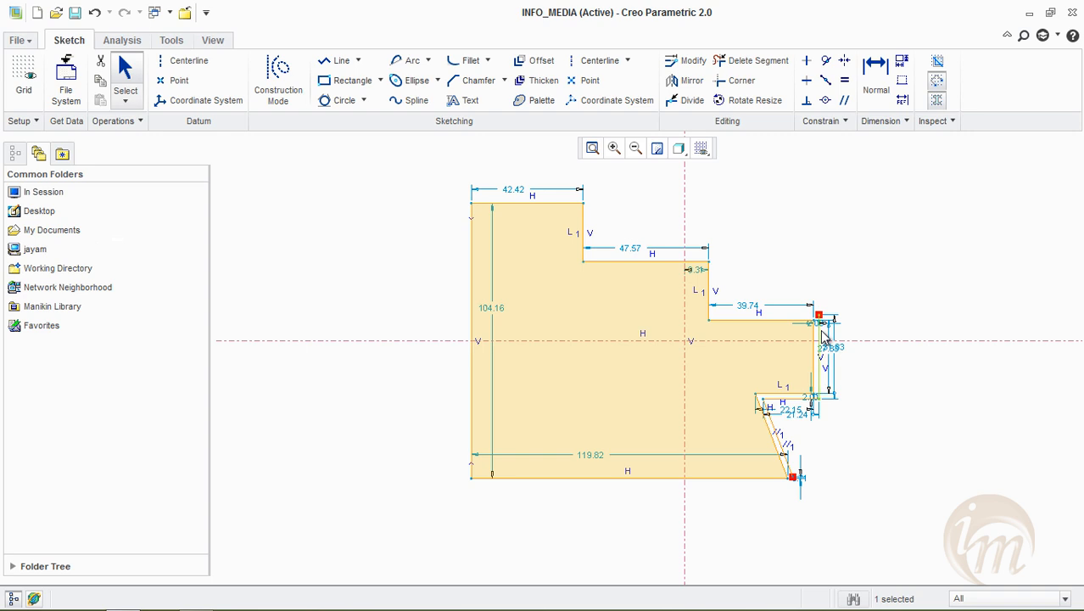
pyautogui.press('Delete')
pyautogui.scroll(-2, 821, 428)
pyautogui.click(736, 363)
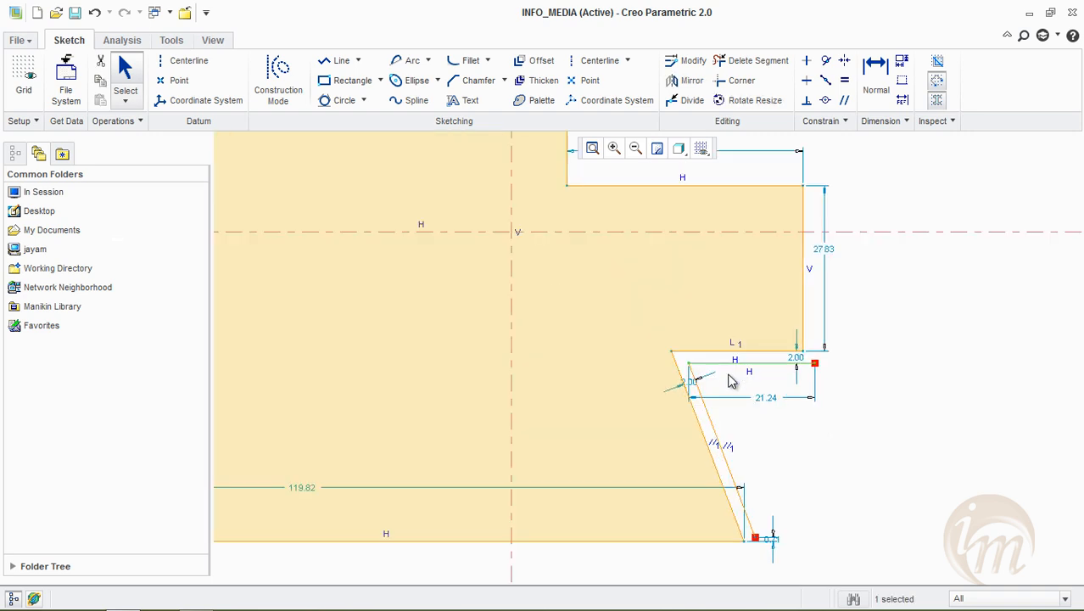
pyautogui.press('Delete')
pyautogui.click(710, 408)
pyautogui.press('Delete')
pyautogui.scroll(-3, 747, 441)
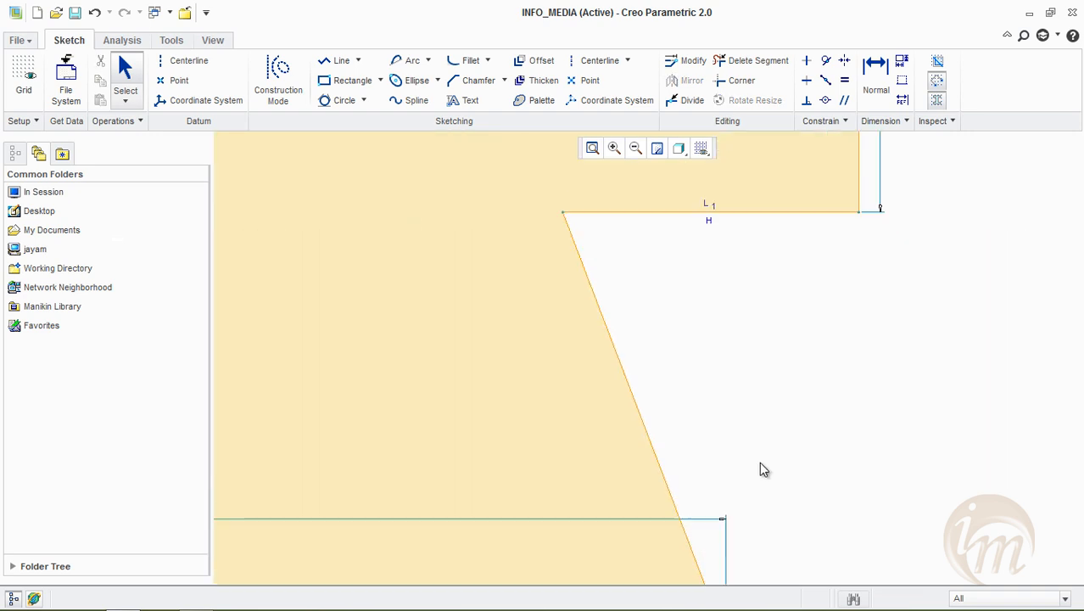
pyautogui.scroll(6, 759, 467)
pyautogui.scroll(3, 760, 458)
pyautogui.scroll(-3, 700, 437)
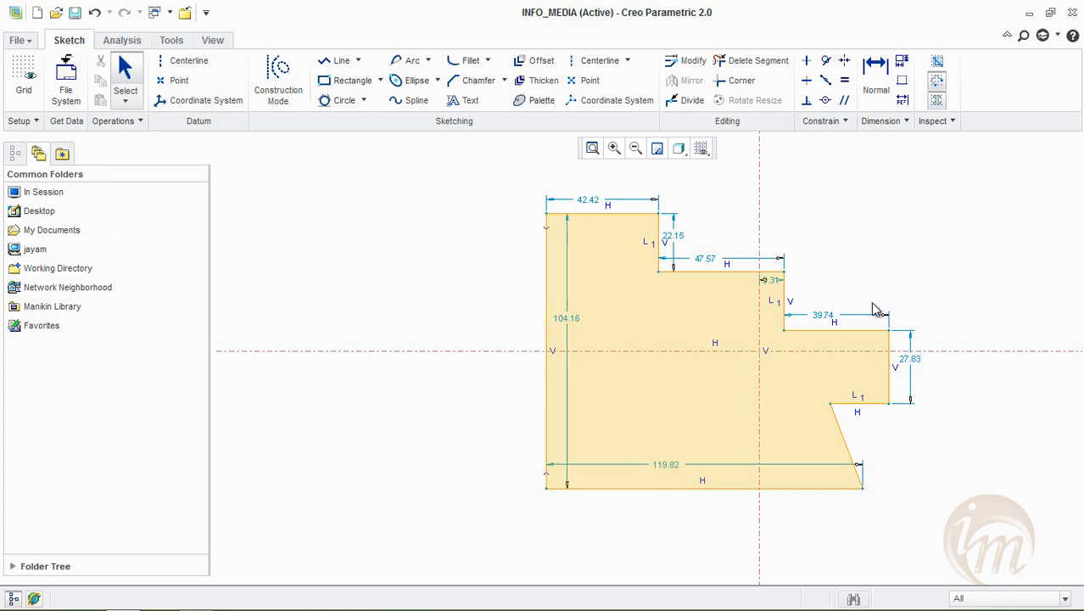
# Offset the entire stepped profile inward as a loop, with an offset value of 2
pyautogui.click(536, 62)
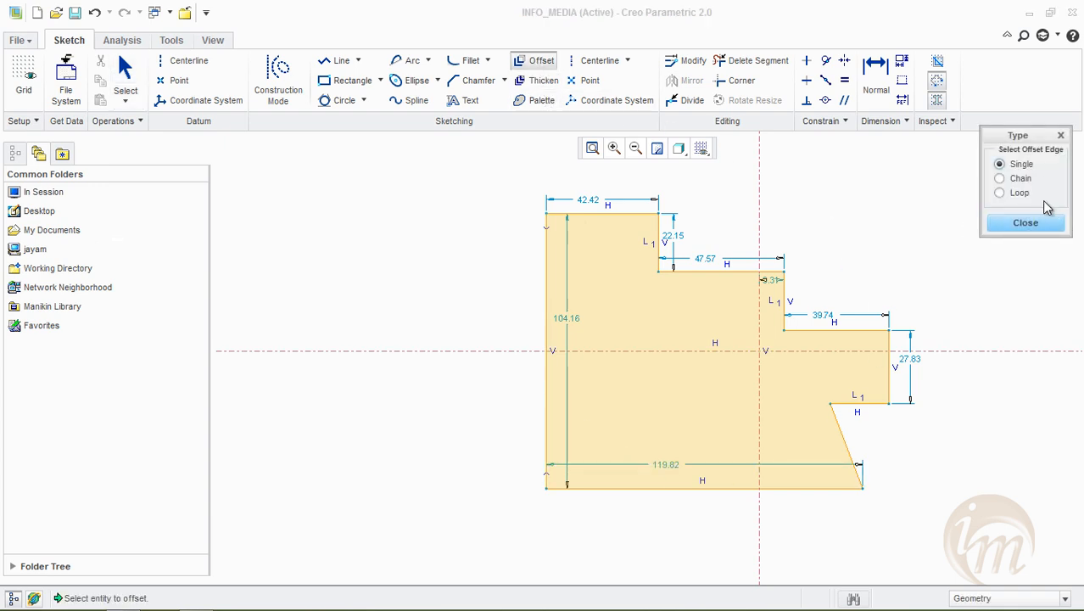
pyautogui.click(1021, 192)
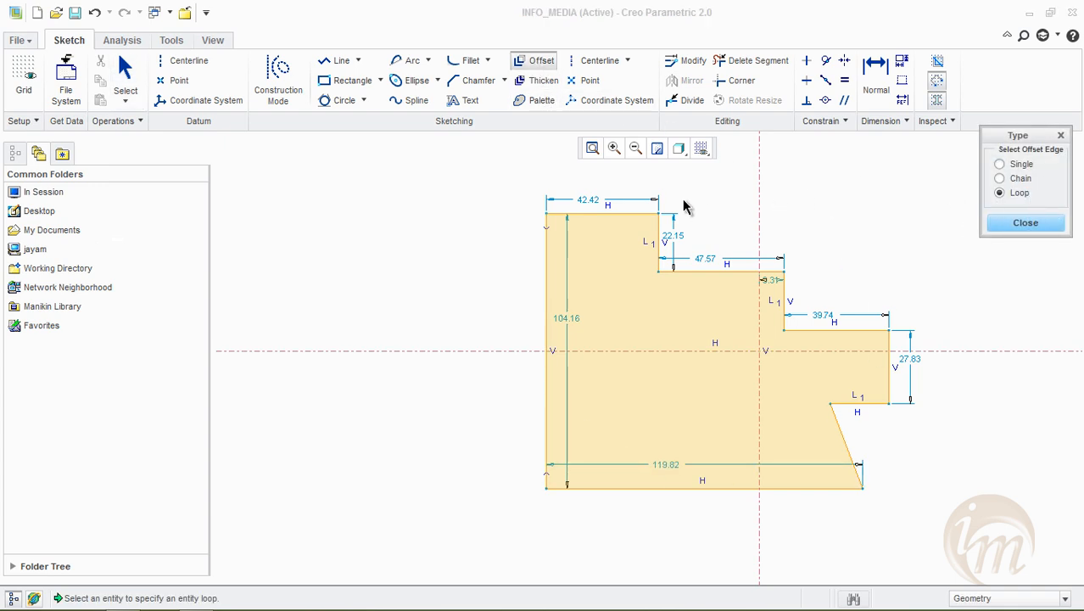
pyautogui.click(649, 222)
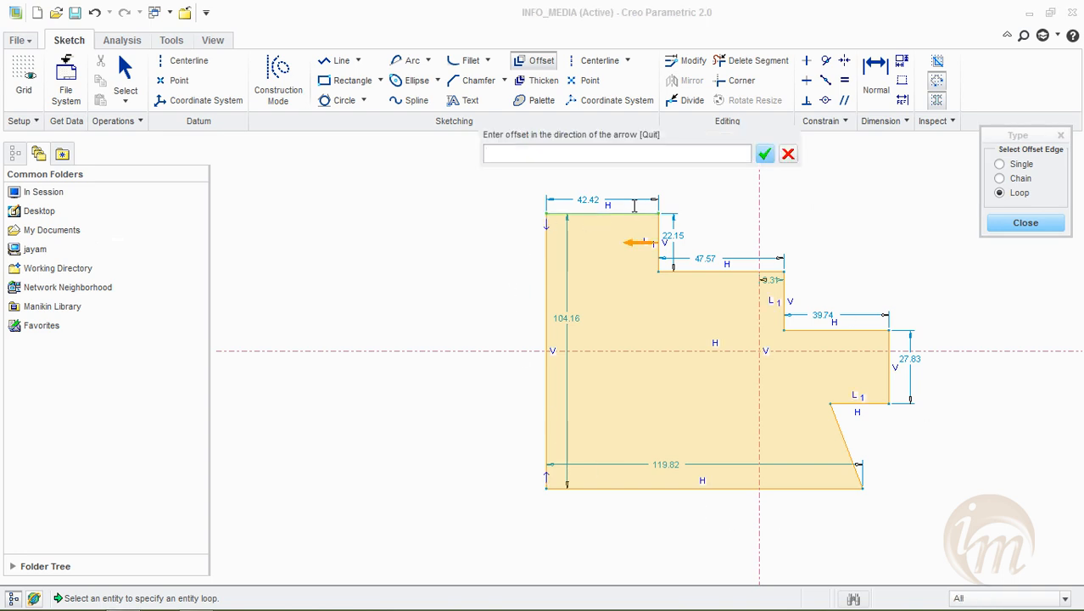
pyautogui.write('2')
pyautogui.press('Return')
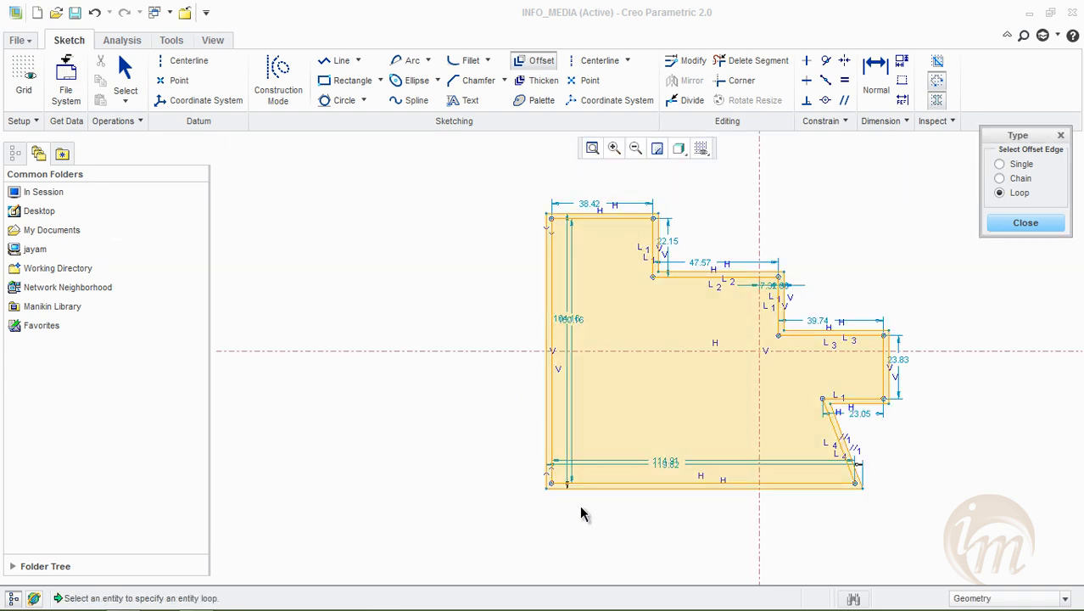
# Set the offset distance dimension beside the middle vertical step to 3 and inspect the gap around the loop
pyautogui.scroll(2, 621, 213)
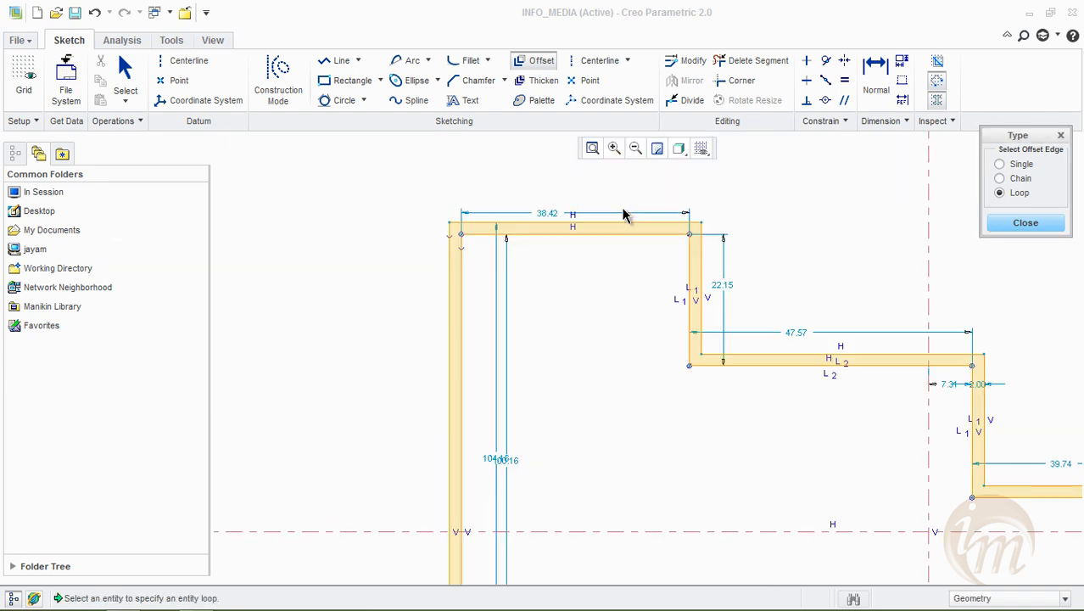
pyautogui.scroll(-4, 620, 217)
pyautogui.scroll(4, 642, 348)
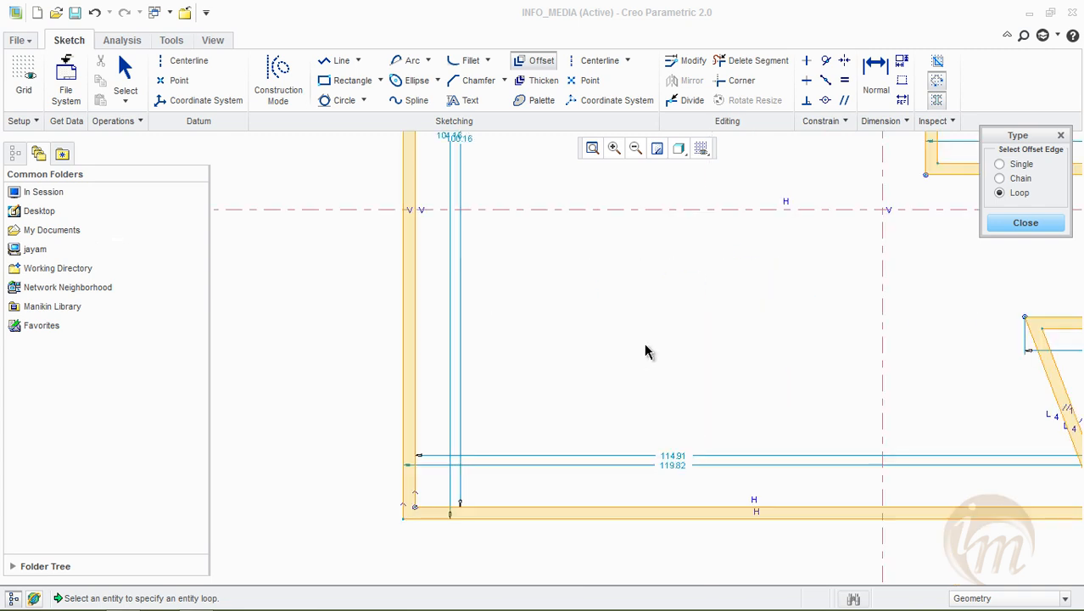
pyautogui.scroll(-4, 662, 367)
pyautogui.scroll(3, 779, 284)
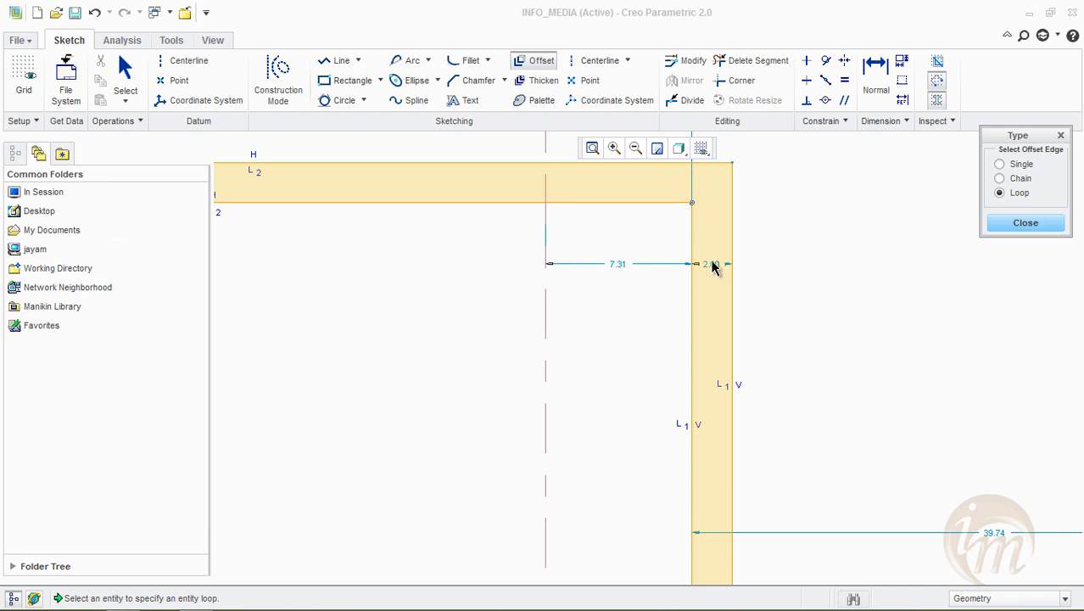
pyautogui.scroll(8, 738, 257)
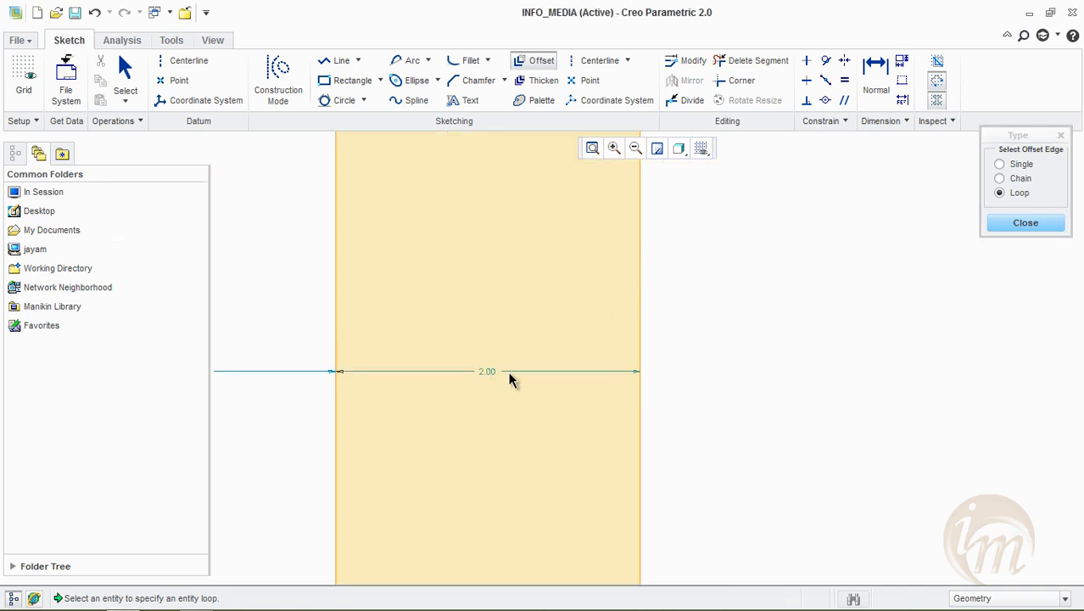
pyautogui.middleClick(483, 374)
pyautogui.doubleClick(485, 371)
pyautogui.write('3')
pyautogui.press('Return')
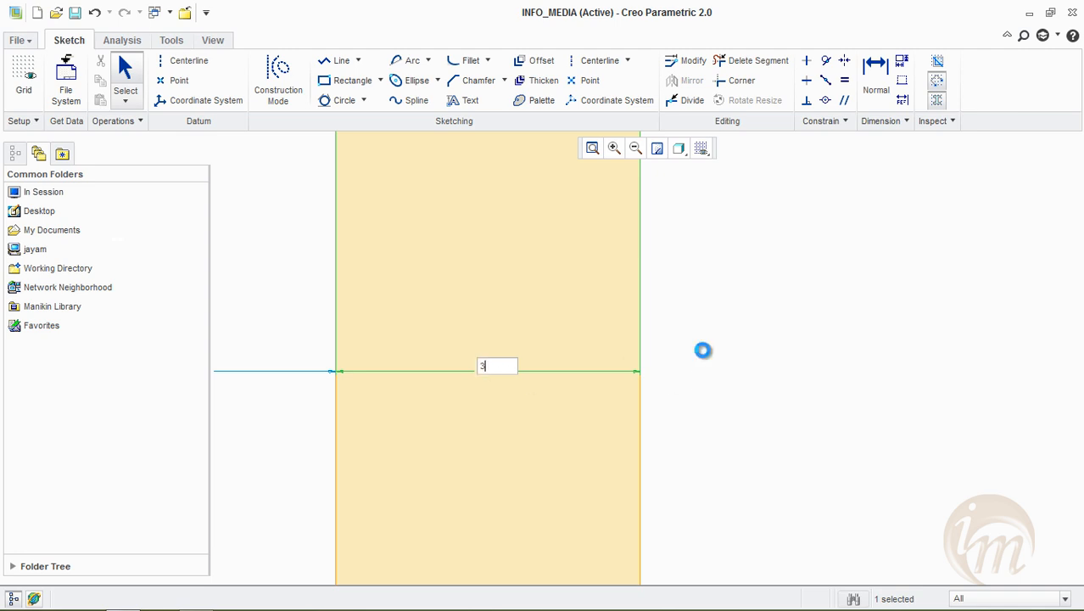
pyautogui.scroll(-8, 706, 353)
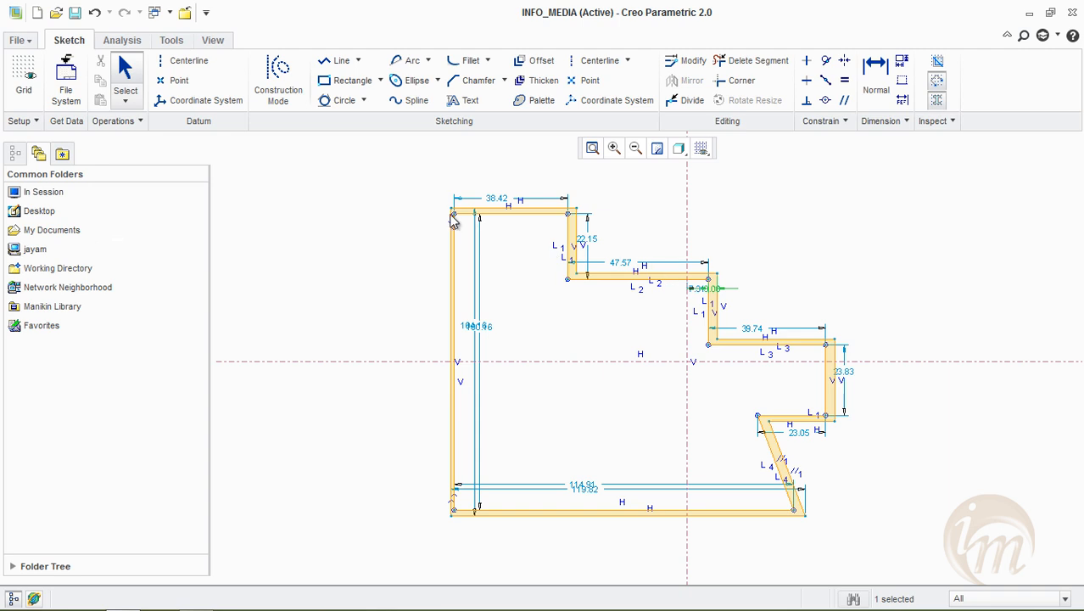
pyautogui.scroll(5, 454, 213)
pyautogui.scroll(-5, 469, 263)
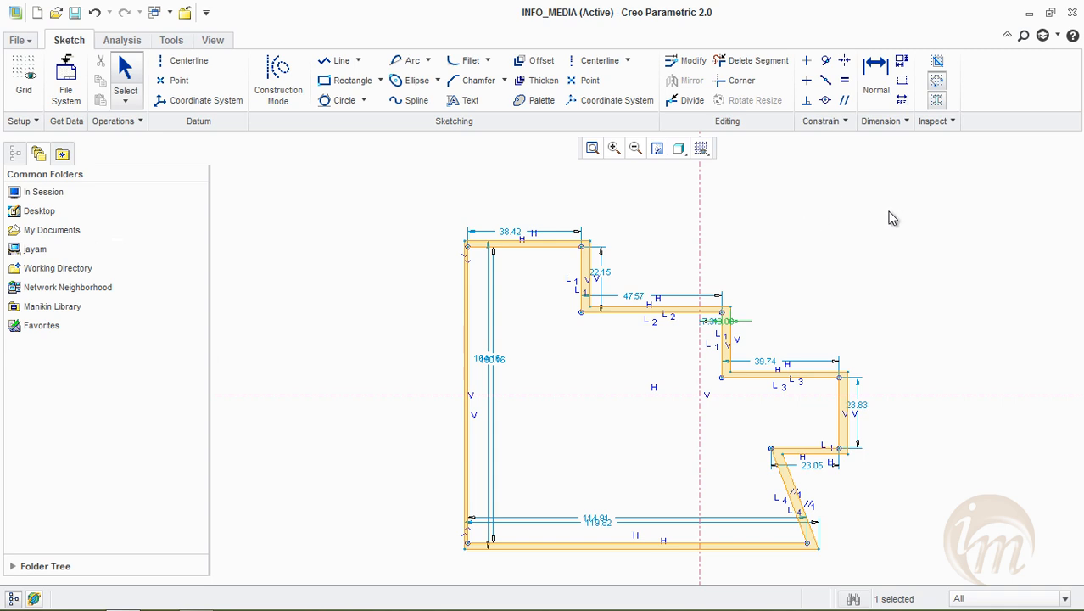
pyautogui.click(822, 150)
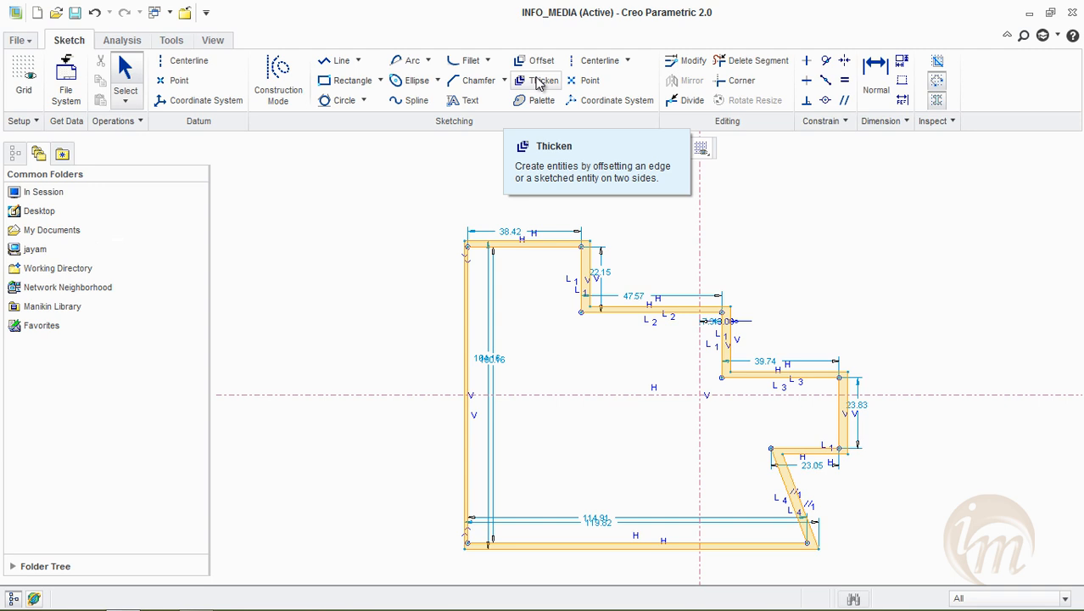
# Delete the entire sketch, including the offset loop and both centerlines
pyautogui.click(538, 83)
pyautogui.moveTo(389, 167)
pyautogui.mouseDown()
pyautogui.moveTo(443, 325)
pyautogui.moveTo(730, 540)
pyautogui.moveTo(891, 582)
pyautogui.moveTo(878, 563)
pyautogui.mouseUp()
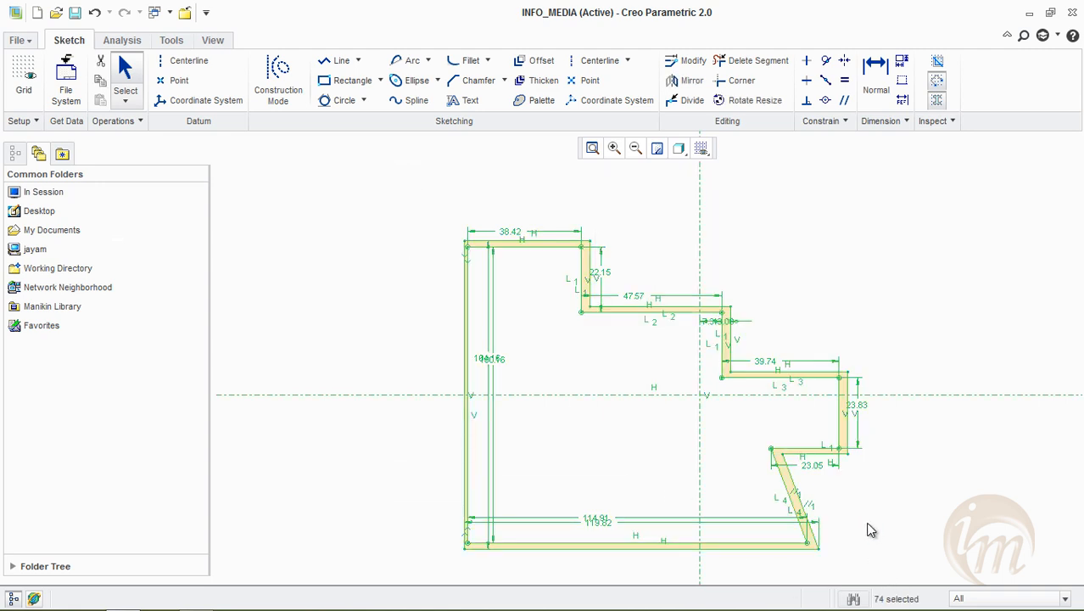
pyautogui.press('Delete')
# Draw a vertical and a horizontal centerline crossing in the middle of the empty sketch
pyautogui.click(594, 60)
pyautogui.click(582, 229)
pyautogui.click(588, 484)
pyautogui.click(346, 375)
pyautogui.click(763, 365)
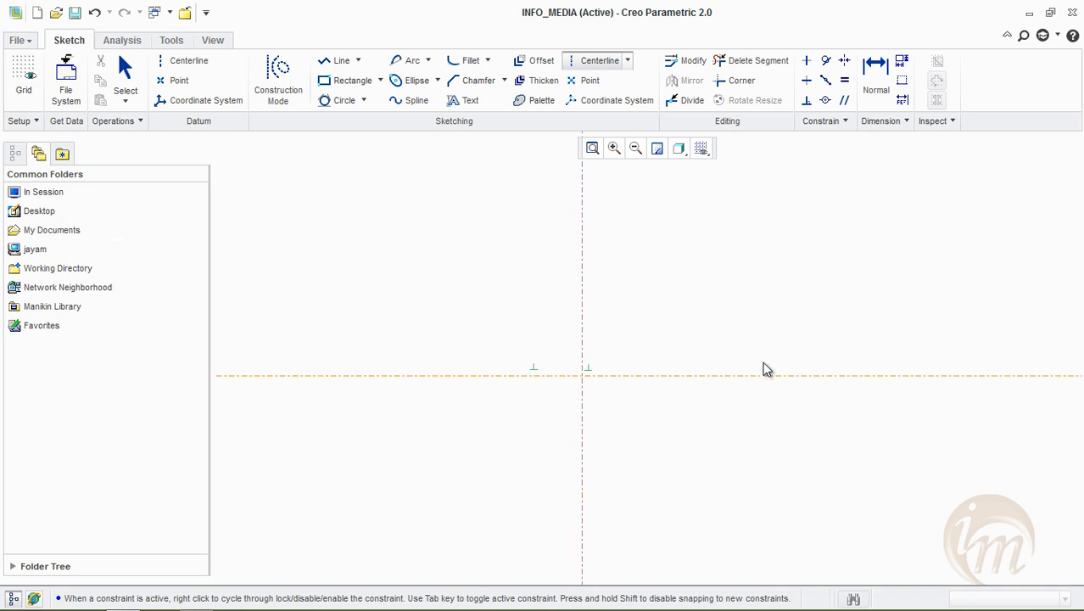
# Sketch a closed line profile across the centerlines, about 114.3 wide along the top, with a right-hand tab about 68.9 wide and 58.4 tall
pyautogui.click(338, 61)
pyautogui.click(355, 243)
pyautogui.click(693, 241)
pyautogui.click(690, 317)
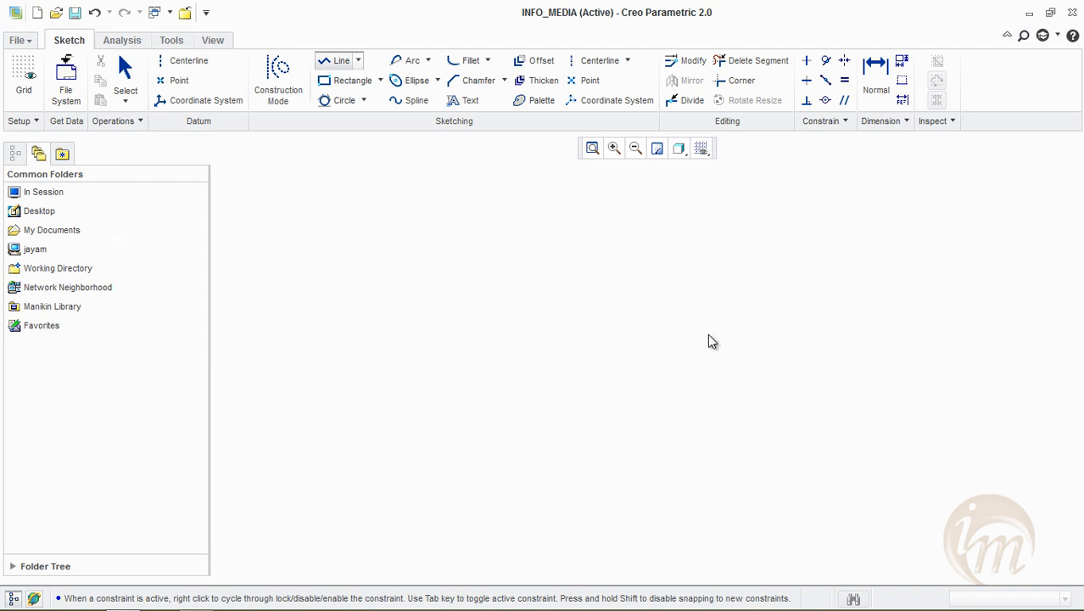
pyautogui.click(897, 322)
pyautogui.middleClick(897, 322)
pyautogui.click(897, 493)
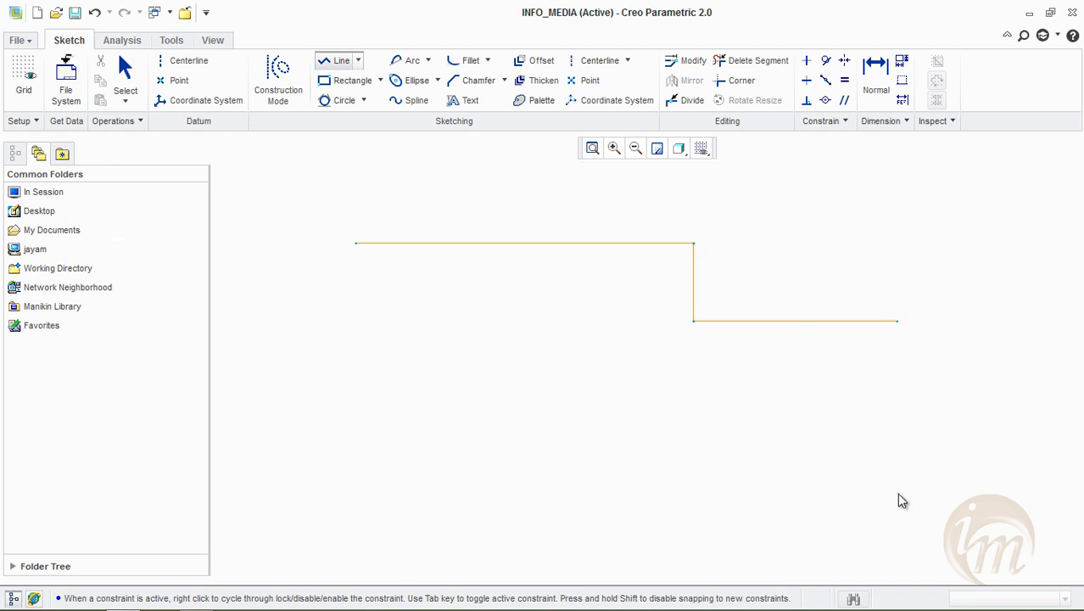
pyautogui.click(694, 493)
pyautogui.click(702, 557)
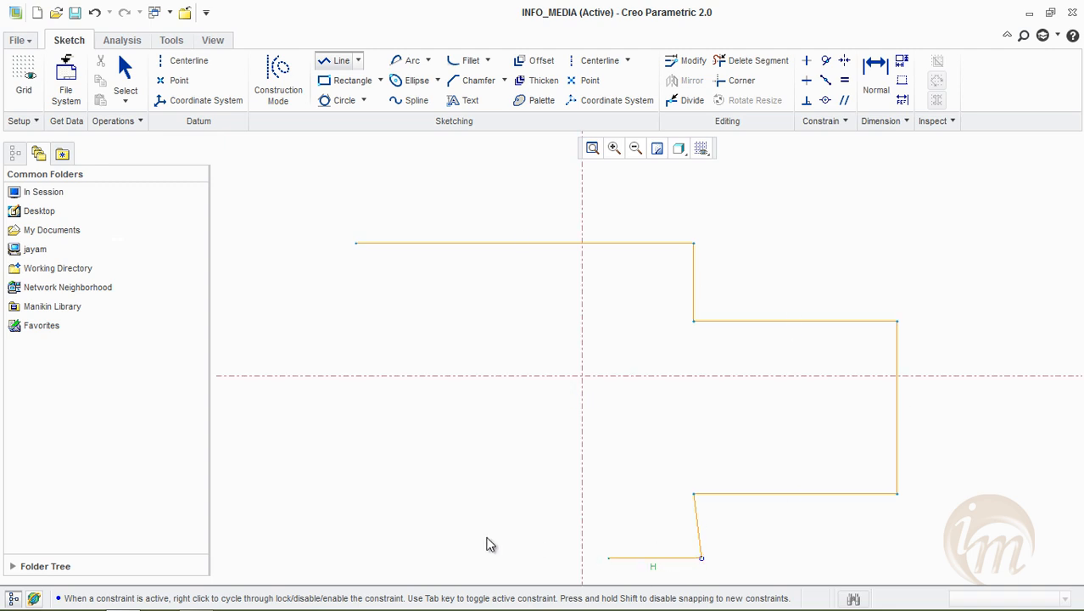
pyautogui.click(351, 567)
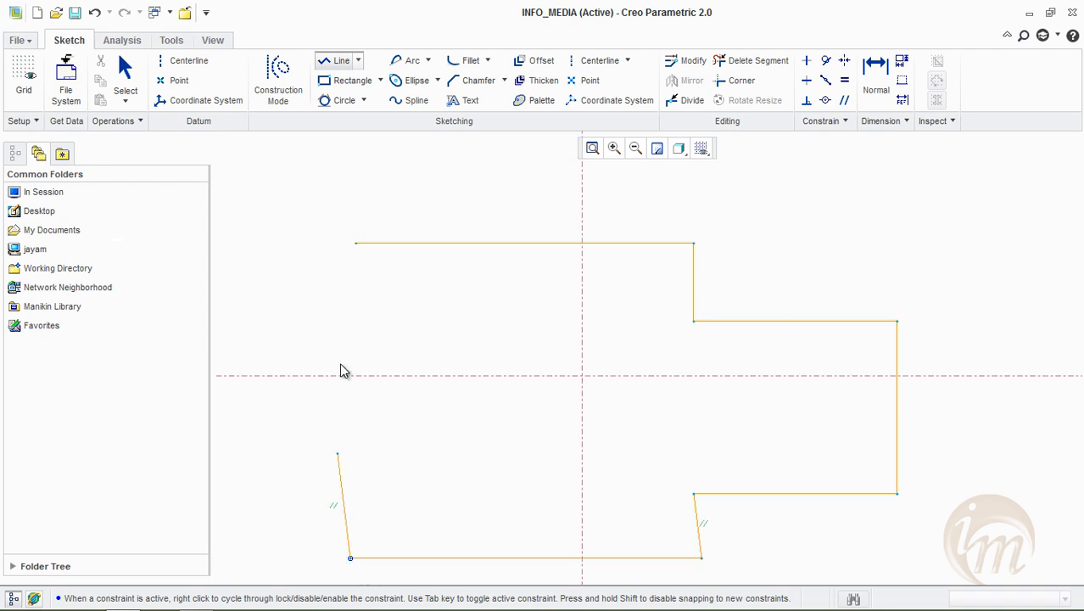
pyautogui.click(356, 244)
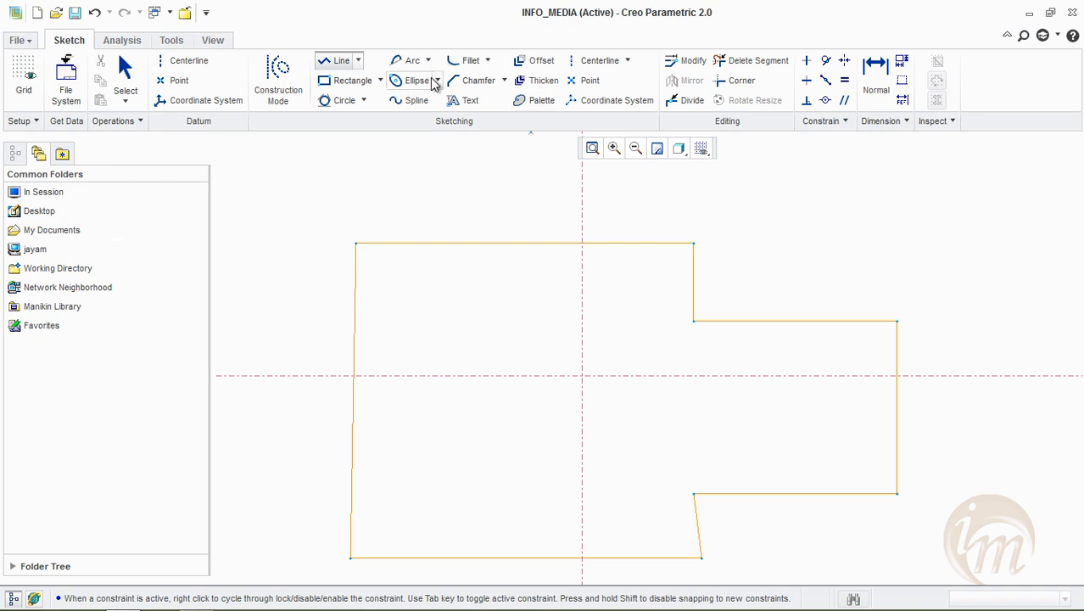
pyautogui.press('Escape')
# Thicken the profile's top edge as a single edge with open end caps, using thickness 20 and an inward offset of 7
pyautogui.click(535, 81)
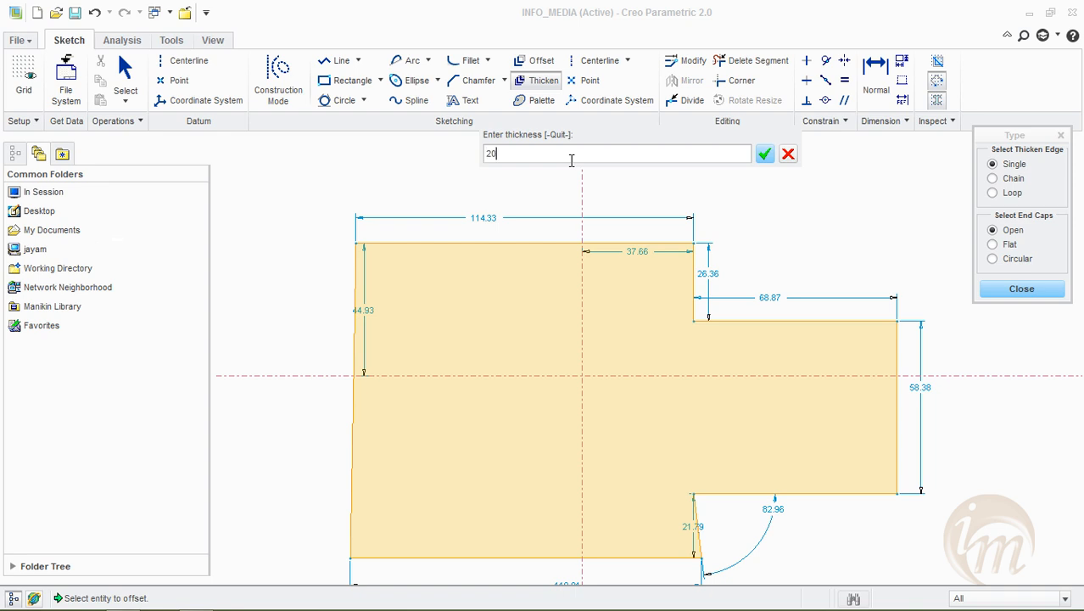
pyautogui.press('Return')
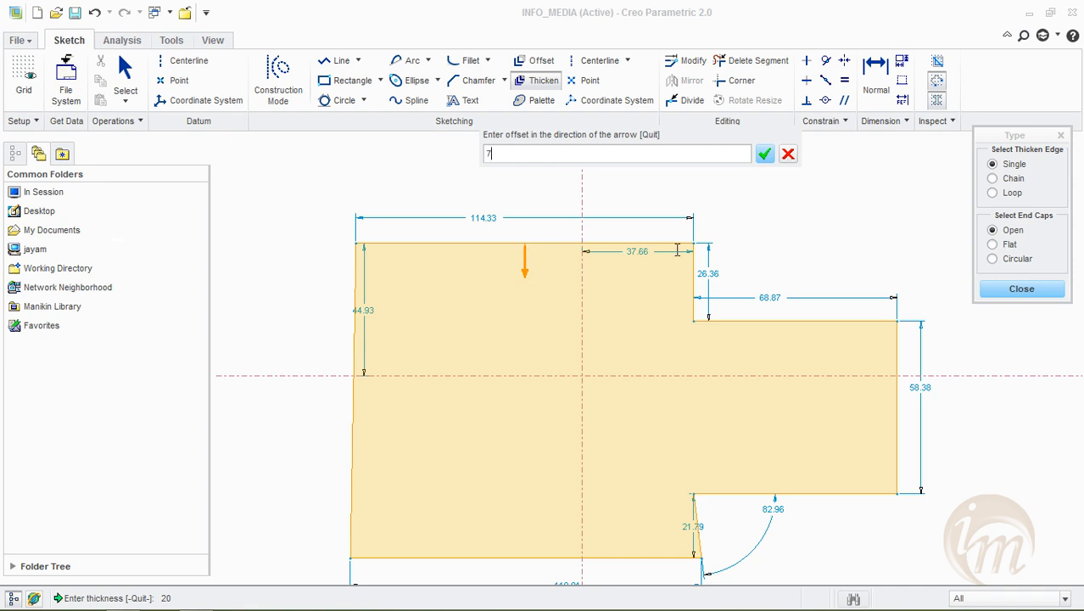
pyautogui.click(763, 160)
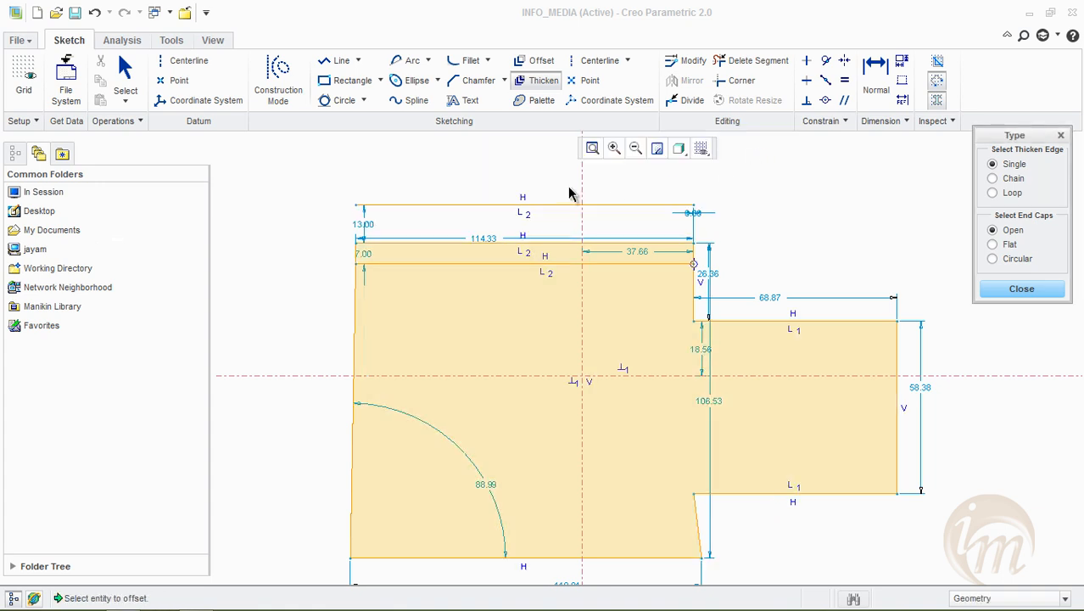
pyautogui.scroll(-1, 571, 188)
pyautogui.scroll(1, 582, 211)
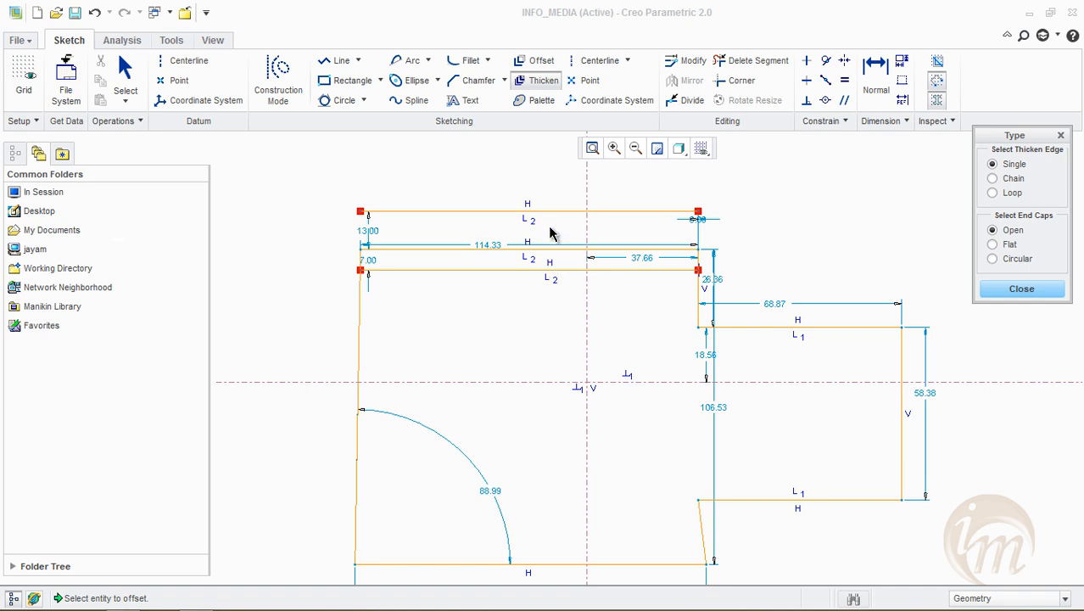
pyautogui.click(887, 250)
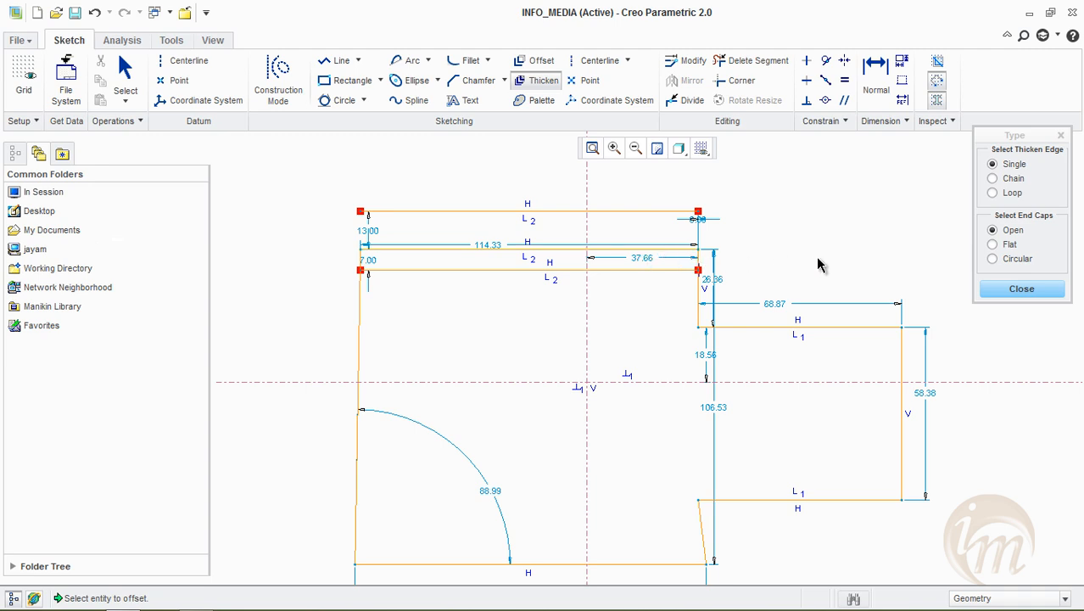
pyautogui.click(1020, 290)
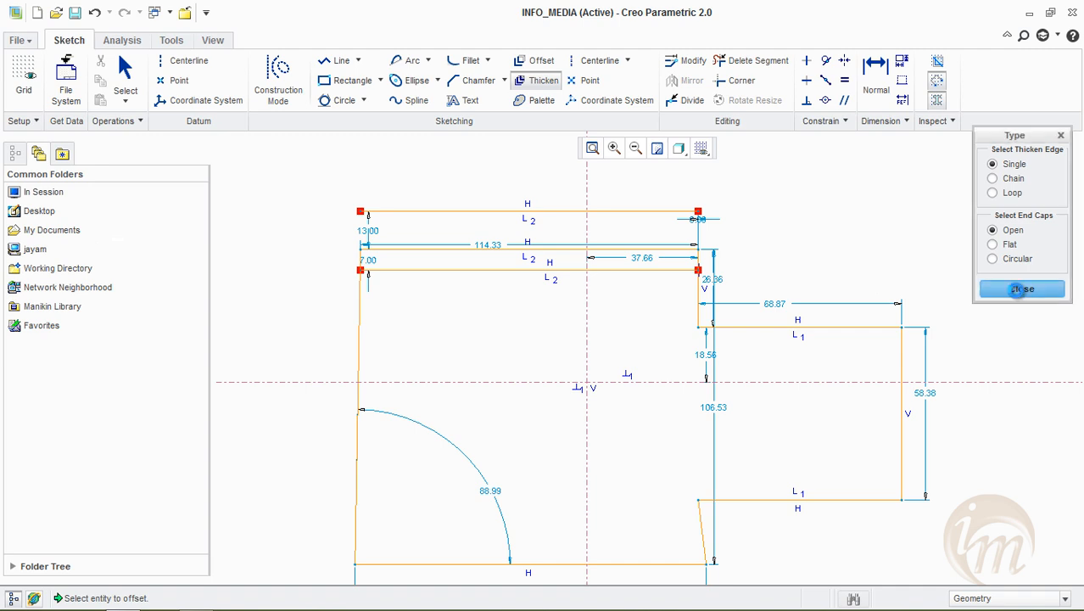
# Thicken the tab's right vertical edge as a single edge with flat end caps, using thickness 20 and an inward offset of 10
pyautogui.click(542, 80)
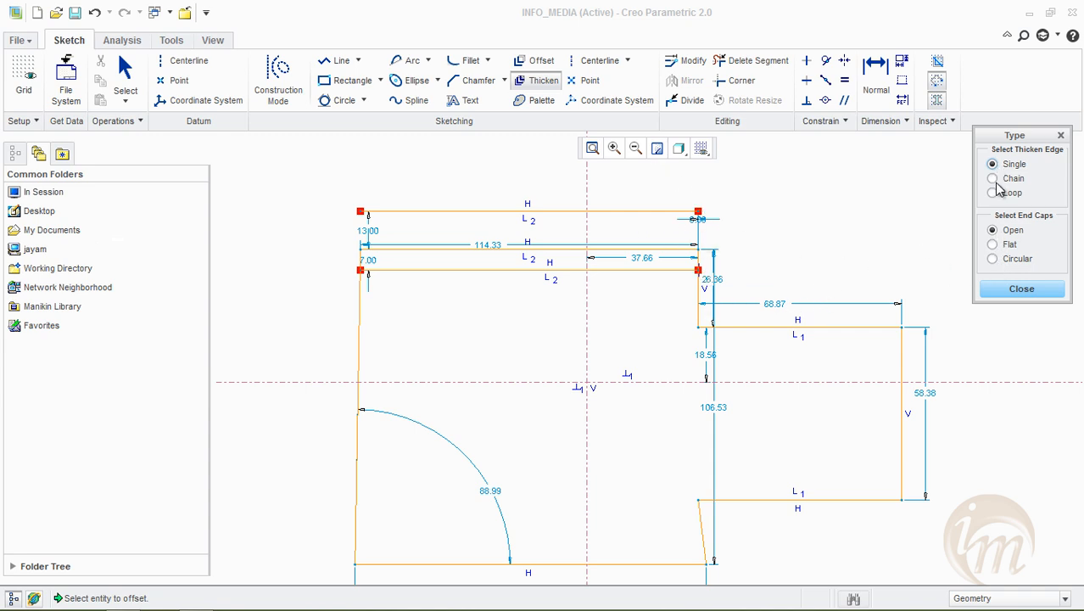
pyautogui.click(993, 244)
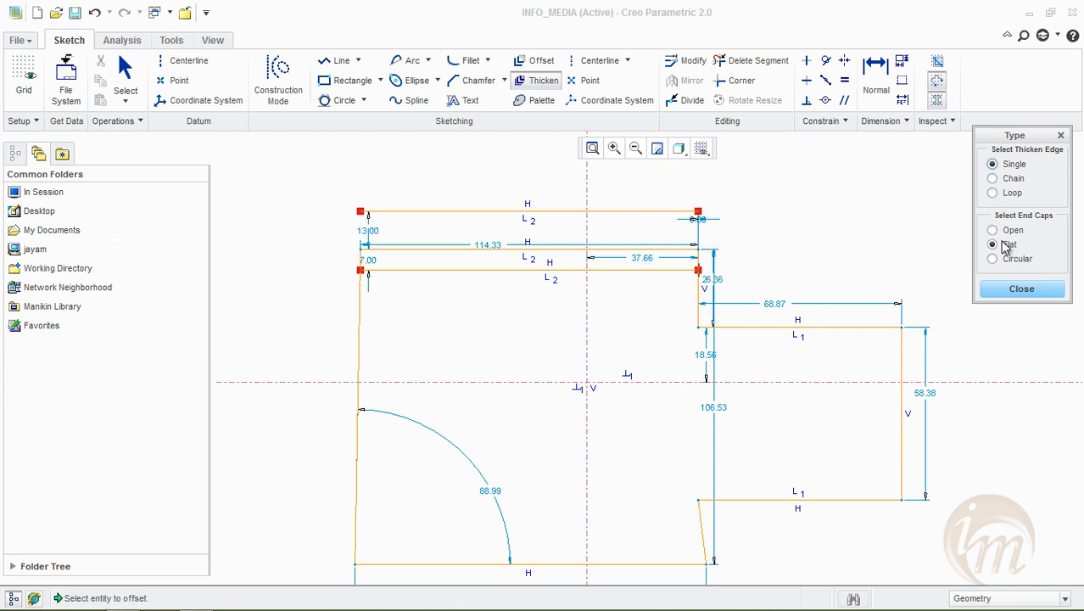
pyautogui.click(903, 363)
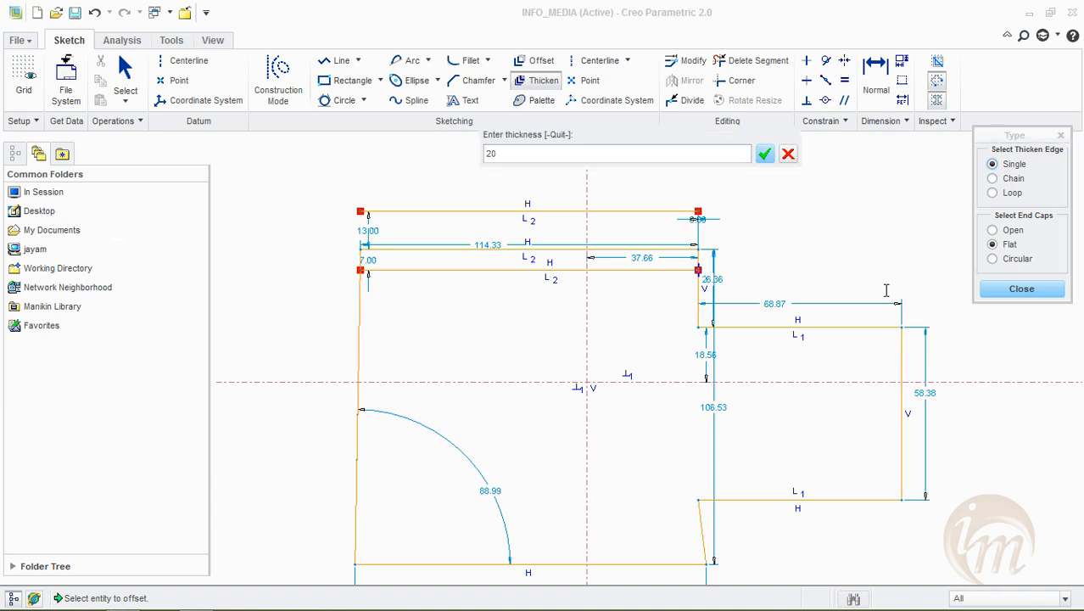
pyautogui.write('20')
pyautogui.press('Return')
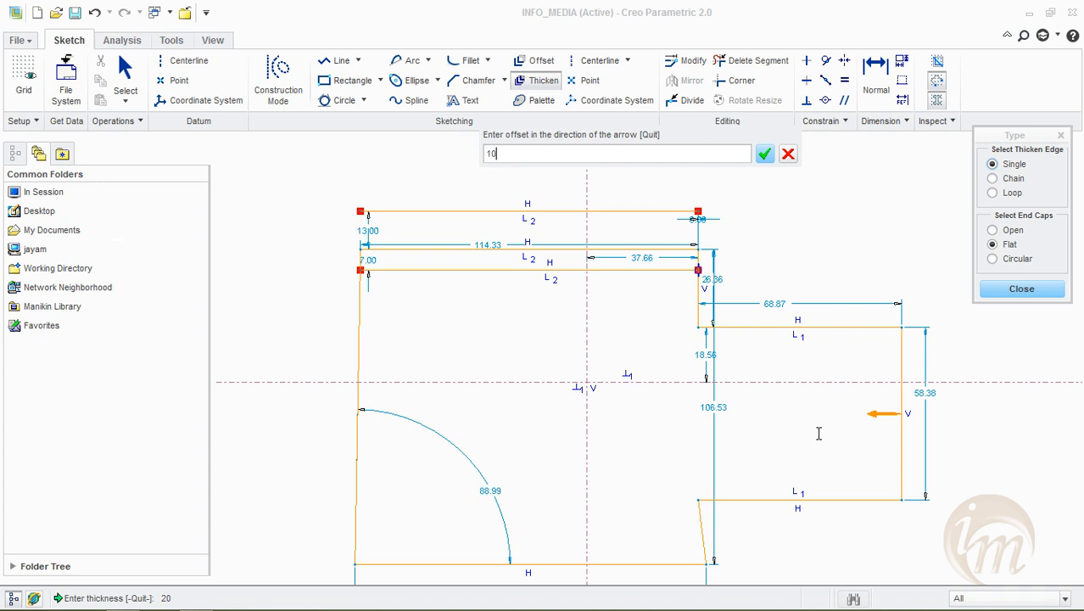
pyautogui.press('Return')
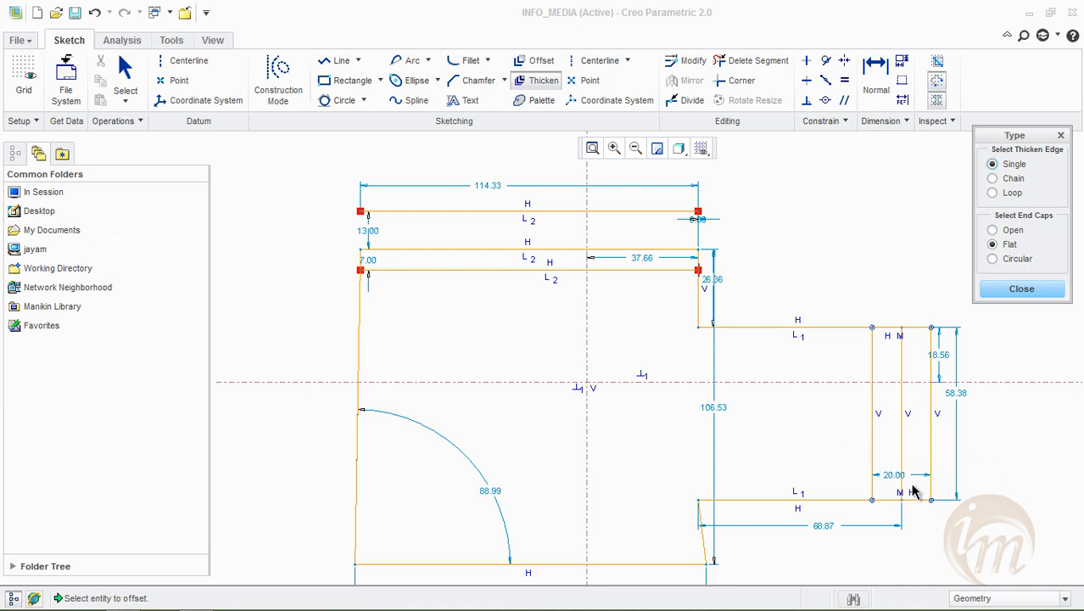
pyautogui.scroll(-3, 911, 499)
pyautogui.scroll(2, 902, 503)
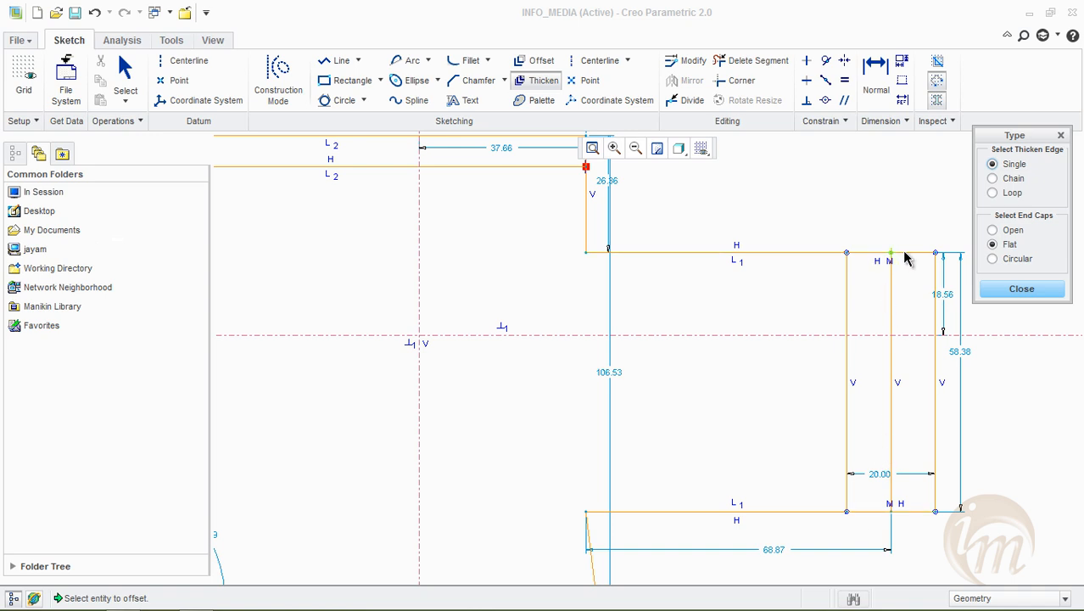
pyautogui.scroll(3, 807, 348)
# Thicken the profile's bottom edge as a single edge with circular end caps, using thickness 20 and an inward offset of 5
pyautogui.click(1005, 259)
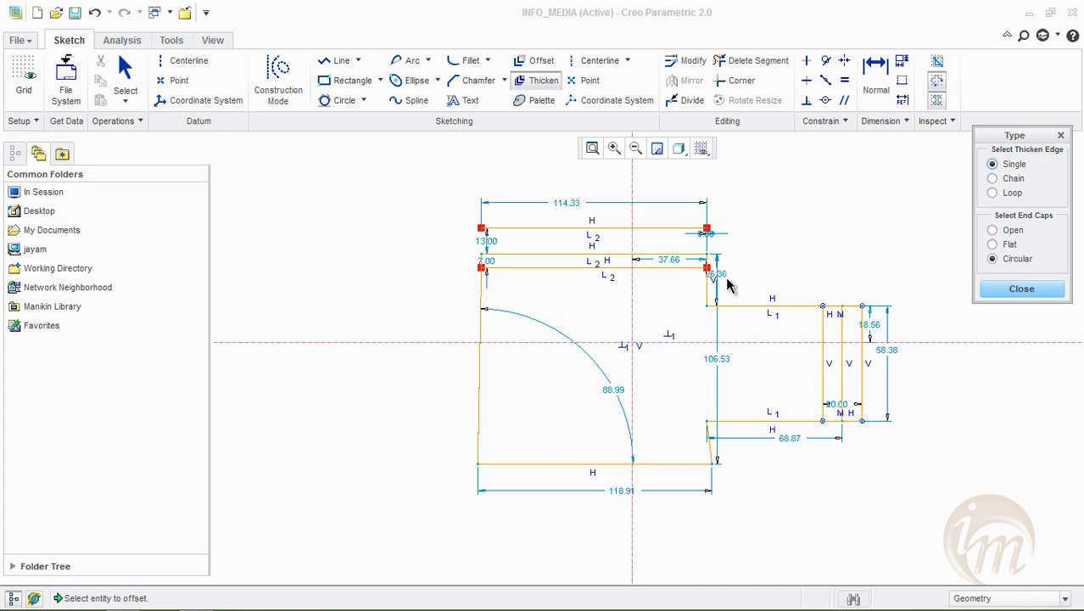
pyautogui.click(572, 466)
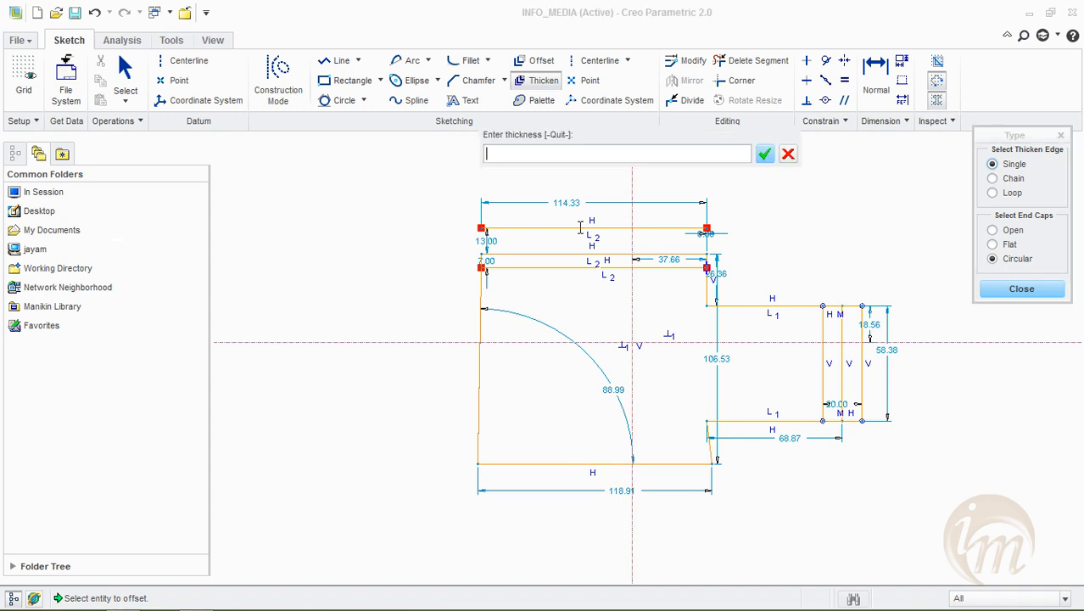
pyautogui.press('Return')
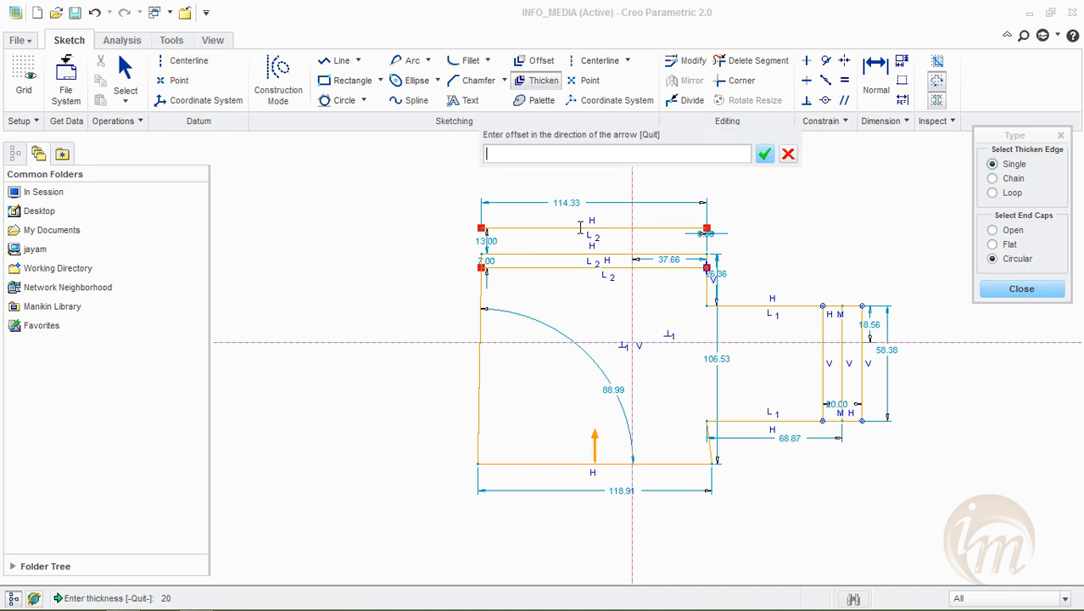
pyautogui.write('5')
pyautogui.press('Return')
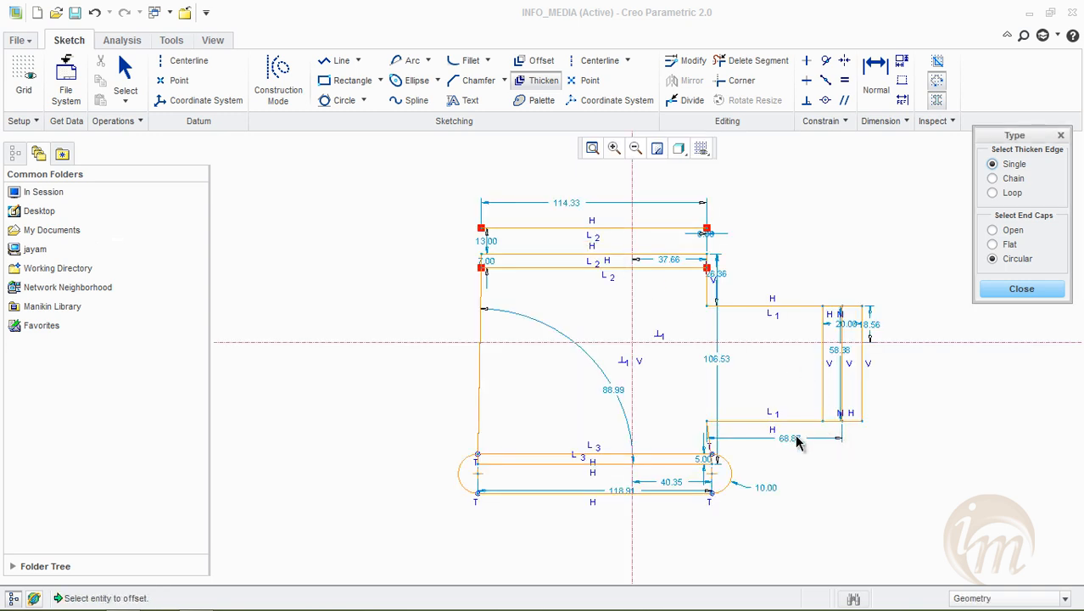
pyautogui.scroll(3, 707, 462)
pyautogui.scroll(-1, 711, 466)
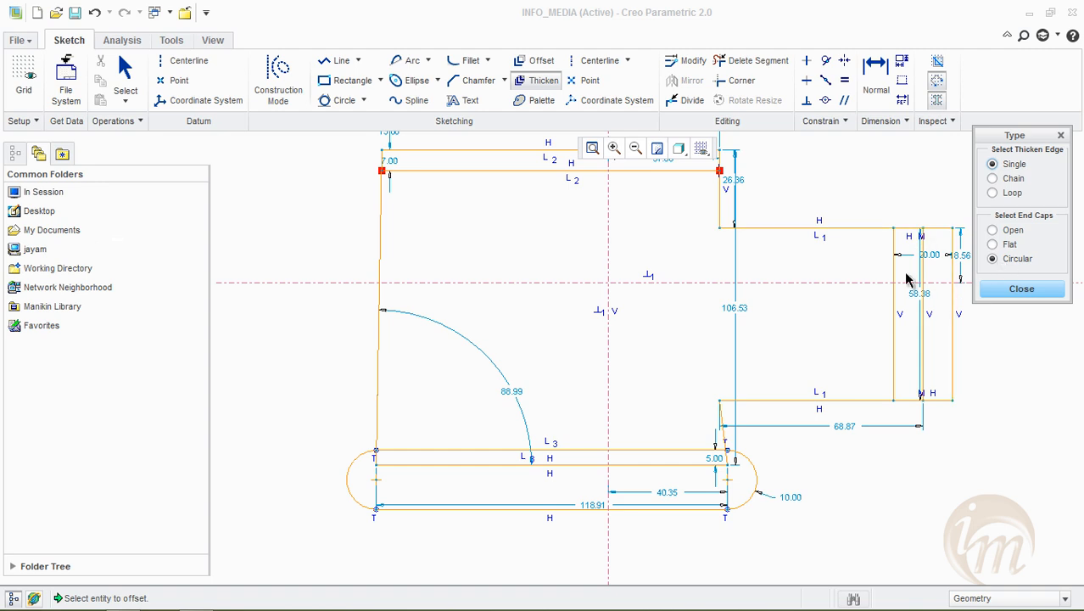
# Finish thickening and delete all geometry and centerlines from the sketch
pyautogui.click(537, 459)
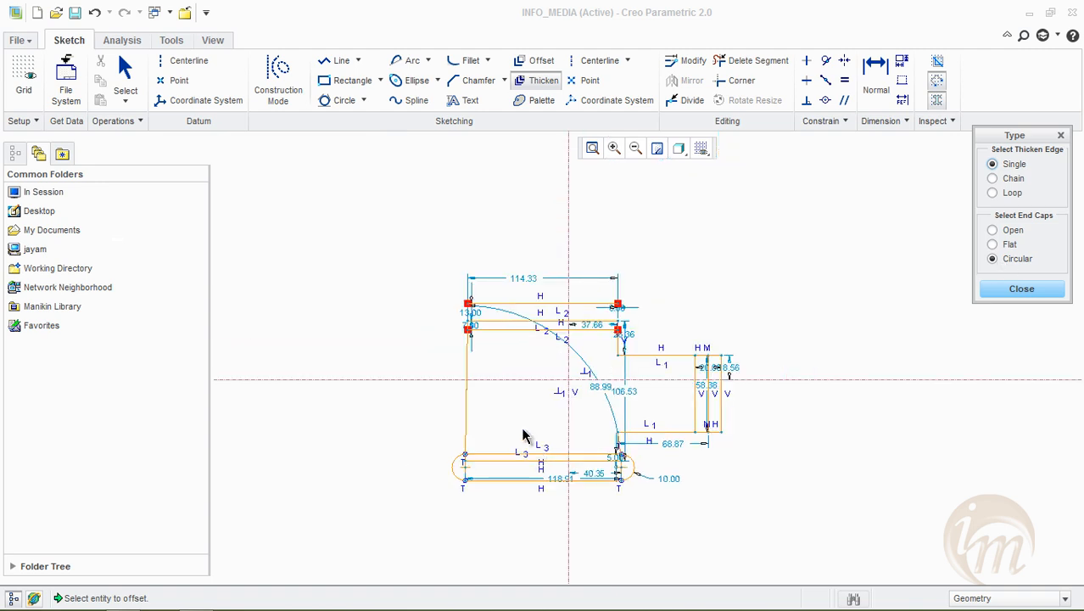
pyautogui.click(1002, 293)
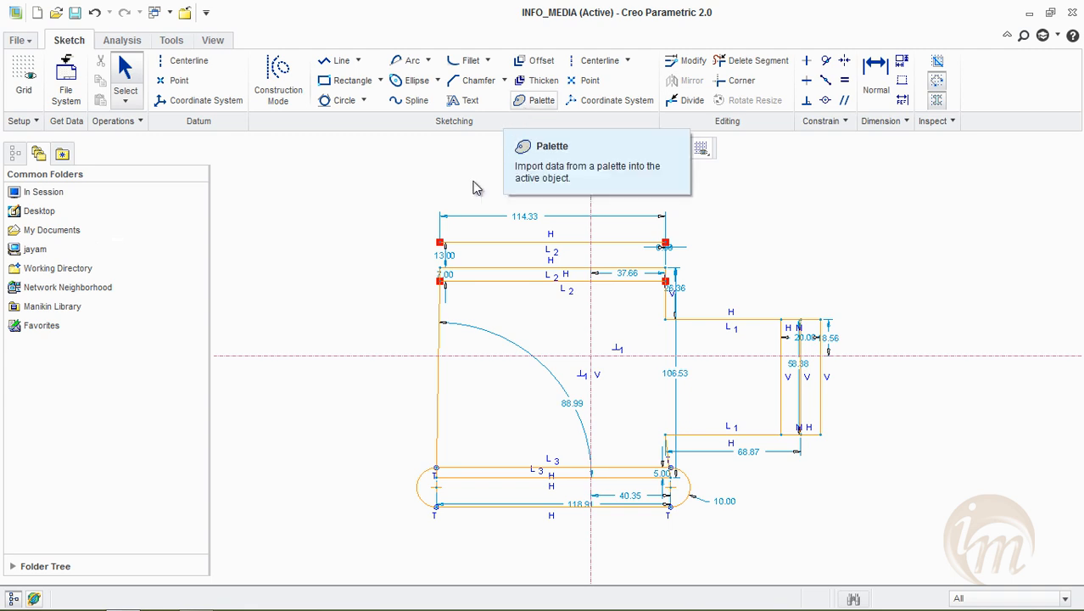
pyautogui.moveTo(362, 212)
pyautogui.mouseDown()
pyautogui.moveTo(755, 521)
pyautogui.moveTo(867, 562)
pyautogui.mouseUp()
pyautogui.press('Delete')
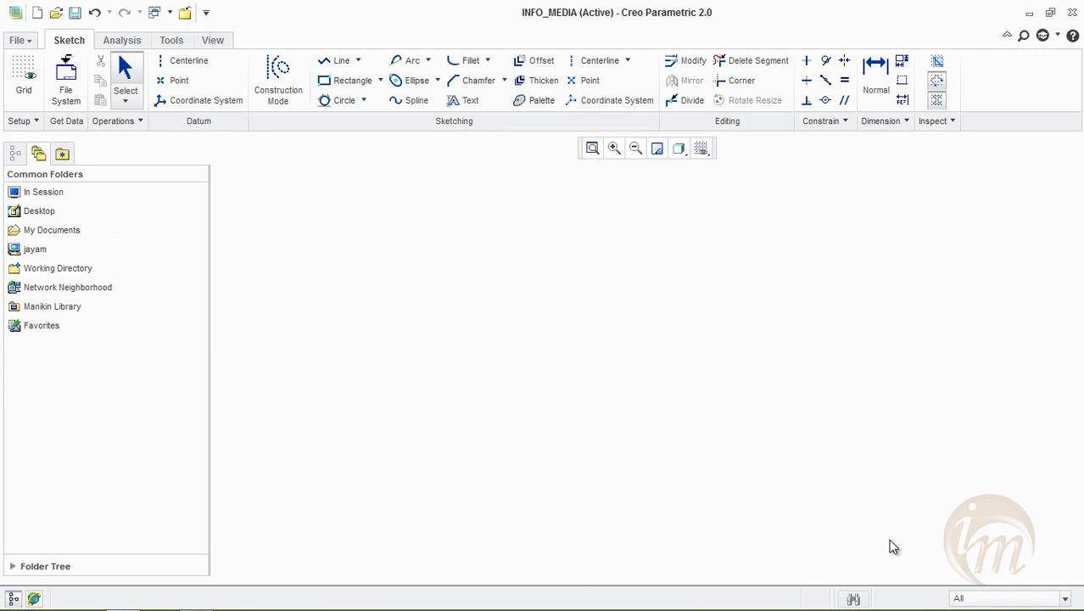
# Sketch a vertical and a horizontal centerline crossing near the middle of the drawing area
pyautogui.click(596, 63)
pyautogui.click(616, 307)
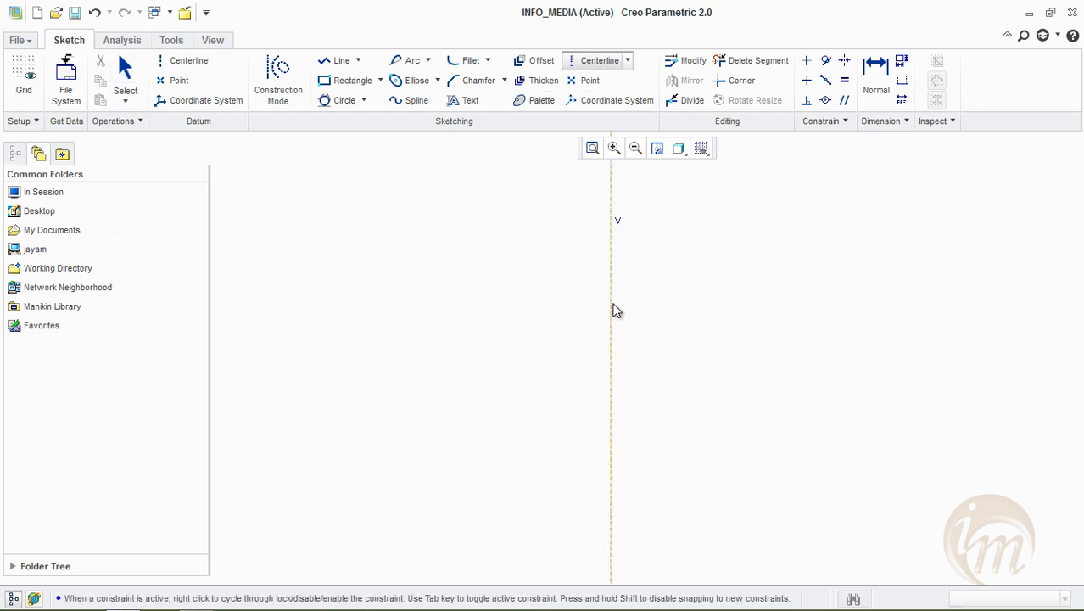
pyautogui.click(612, 511)
pyautogui.click(352, 374)
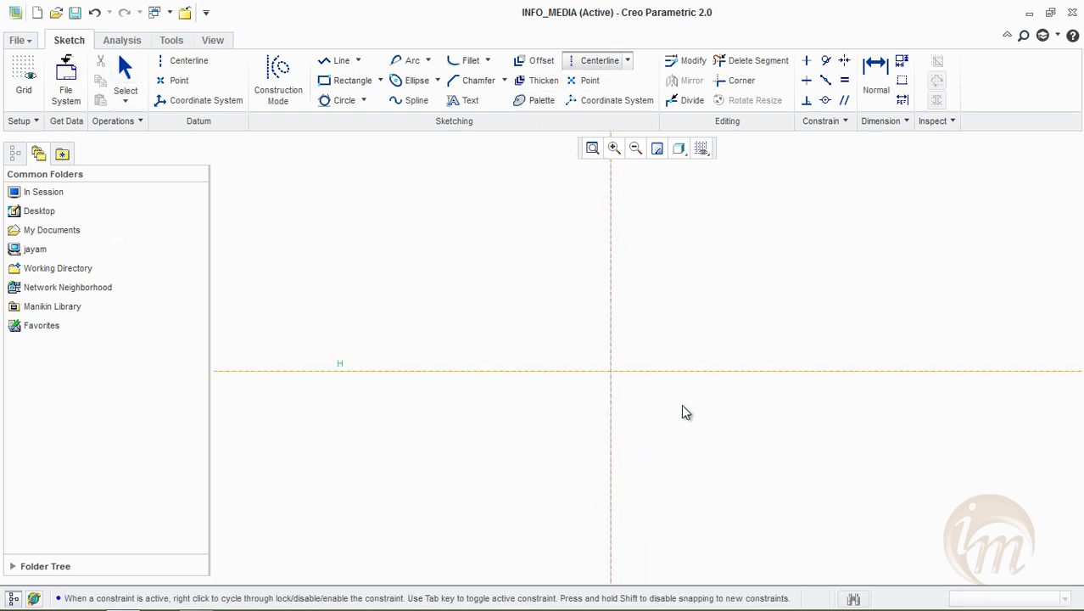
pyautogui.click(774, 371)
pyautogui.middleClick(759, 268)
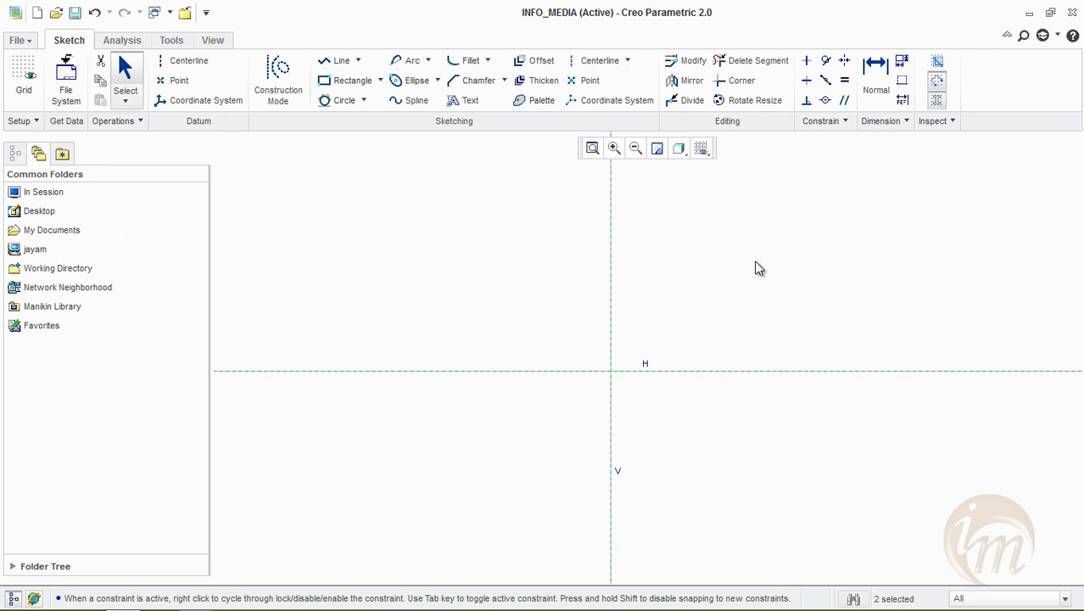
# Place a 6-Sided Hexagon from the sketcher palette at the centerline intersection, keeping its default size of about 22.76
pyautogui.click(544, 102)
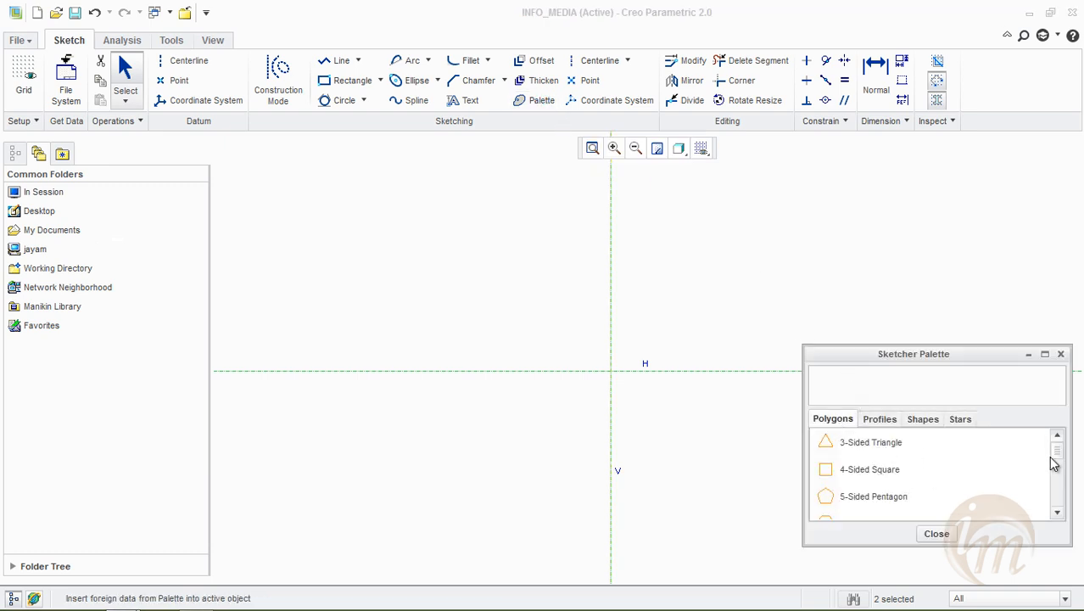
pyautogui.moveTo(1056, 460)
pyautogui.mouseDown()
pyautogui.moveTo(1058, 484)
pyautogui.moveTo(1052, 477)
pyautogui.mouseUp()
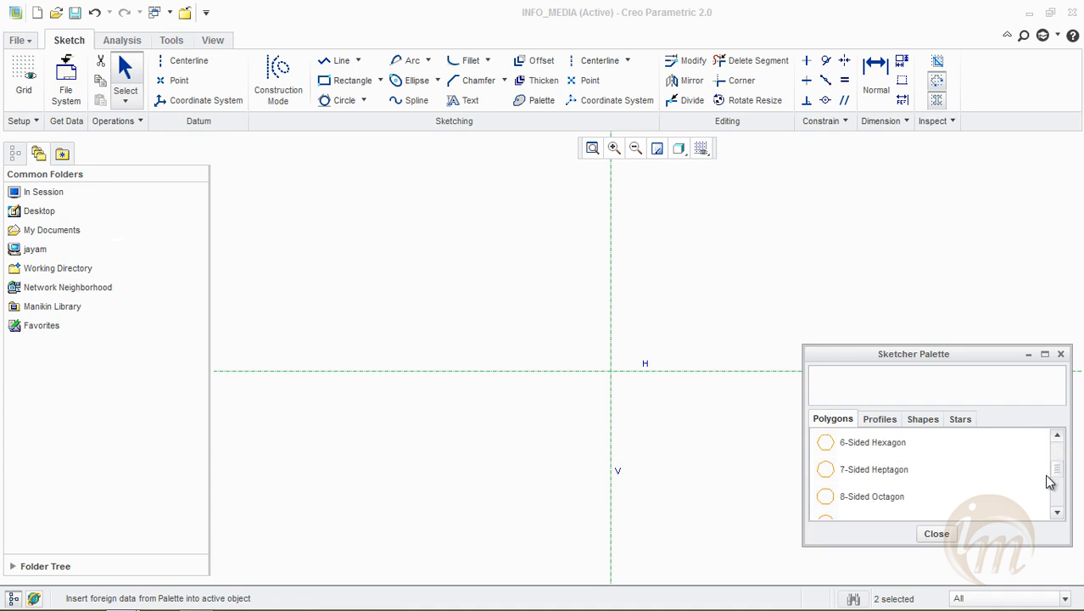
pyautogui.doubleClick(864, 448)
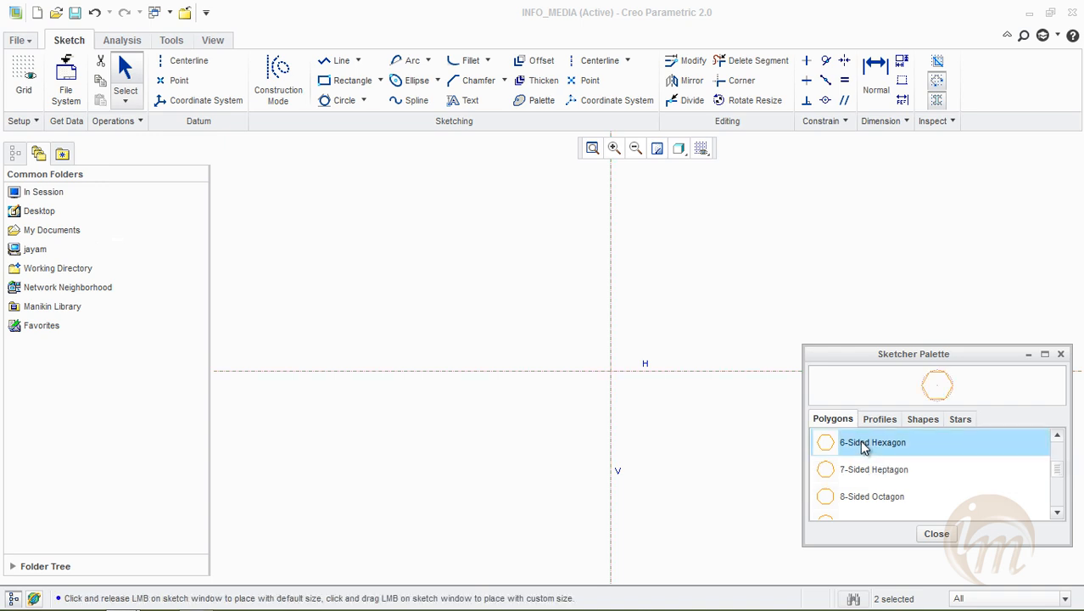
pyautogui.click(611, 371)
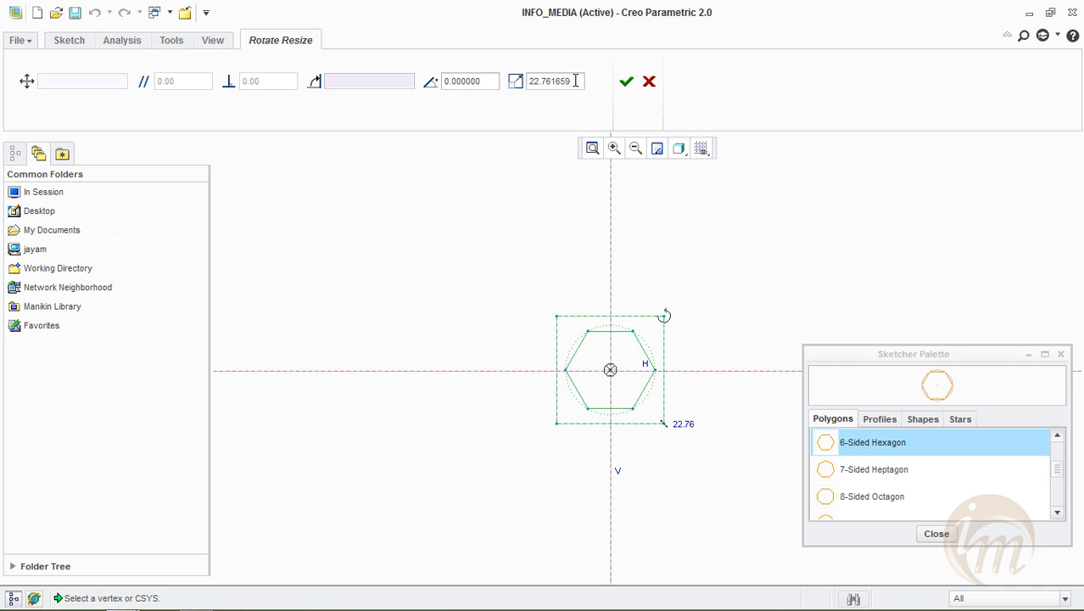
pyautogui.click(625, 83)
# Set the hexagon's side length to 30
pyautogui.scroll(-5, 619, 405)
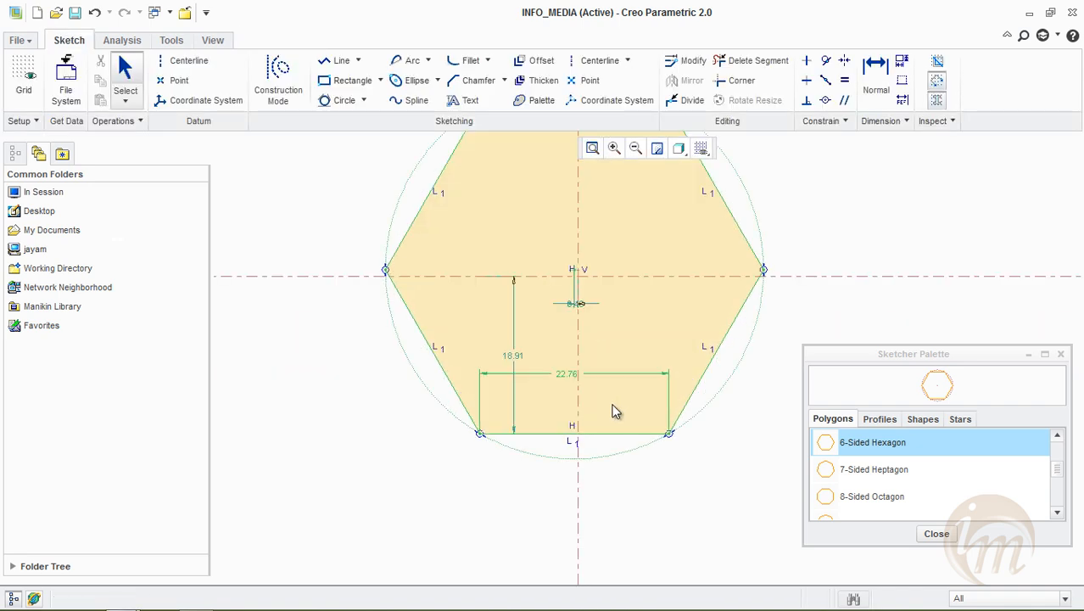
pyautogui.scroll(-3, 577, 374)
pyautogui.doubleClick(560, 373)
pyautogui.write('30')
pyautogui.press('Return')
pyautogui.scroll(3, 712, 462)
pyautogui.click(840, 292)
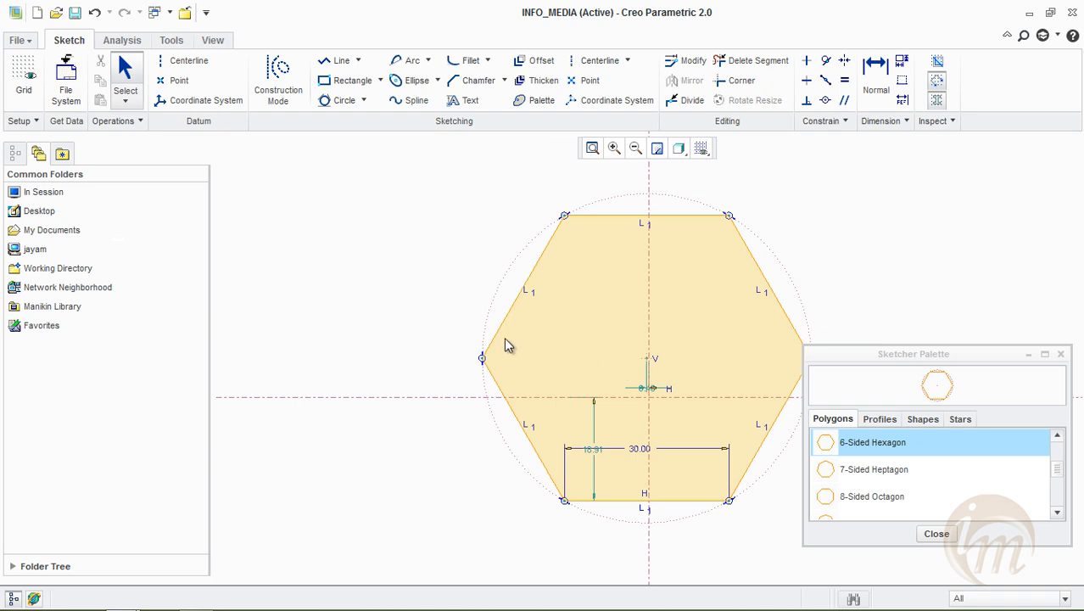
pyautogui.moveTo(576, 359); pyautogui.dragTo(515, 349, button='middle')
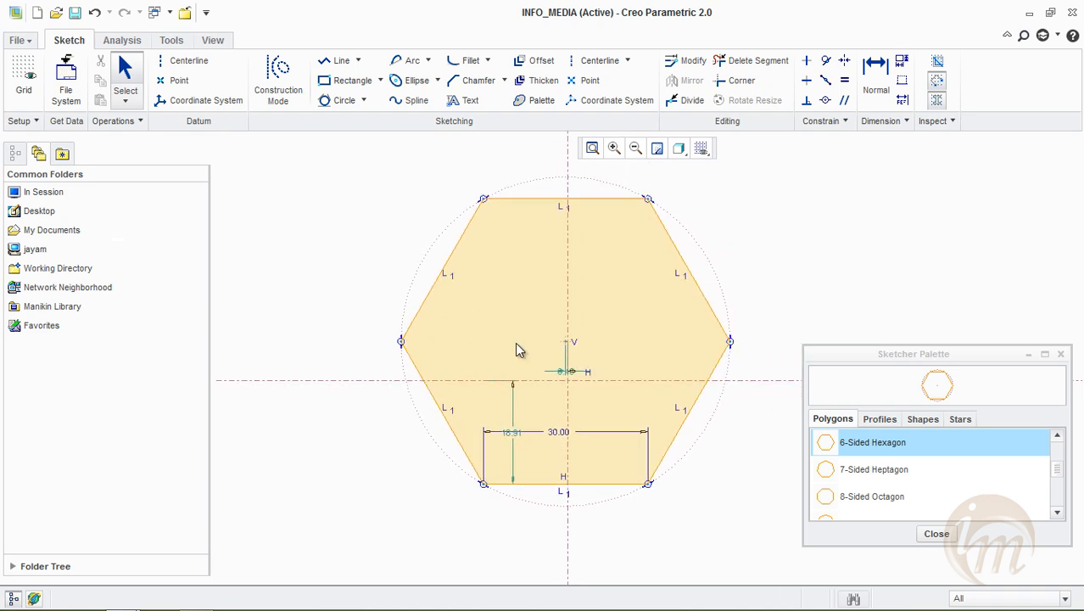
# Place an I-profile from the palette's Profiles beside the hexagon on its left, at the default scale of about 3.72
pyautogui.click(880, 421)
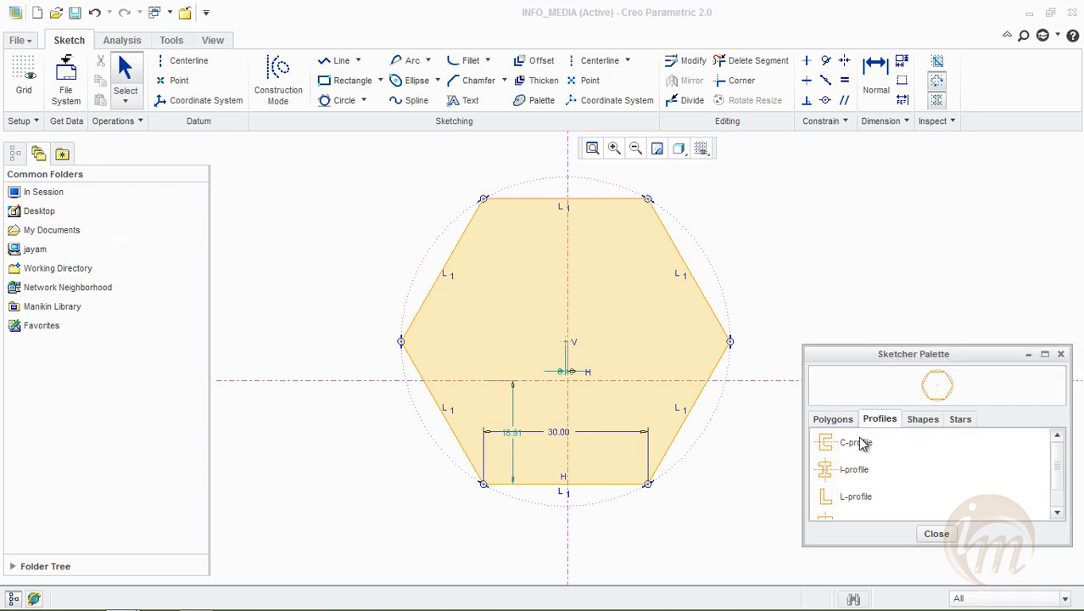
pyautogui.doubleClick(853, 475)
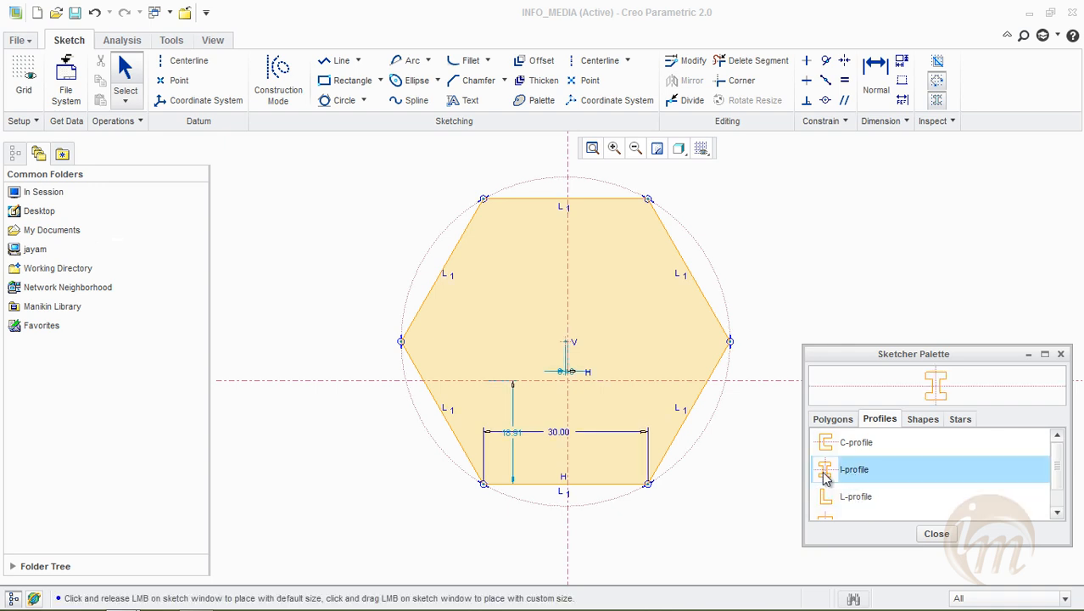
pyautogui.click(293, 287)
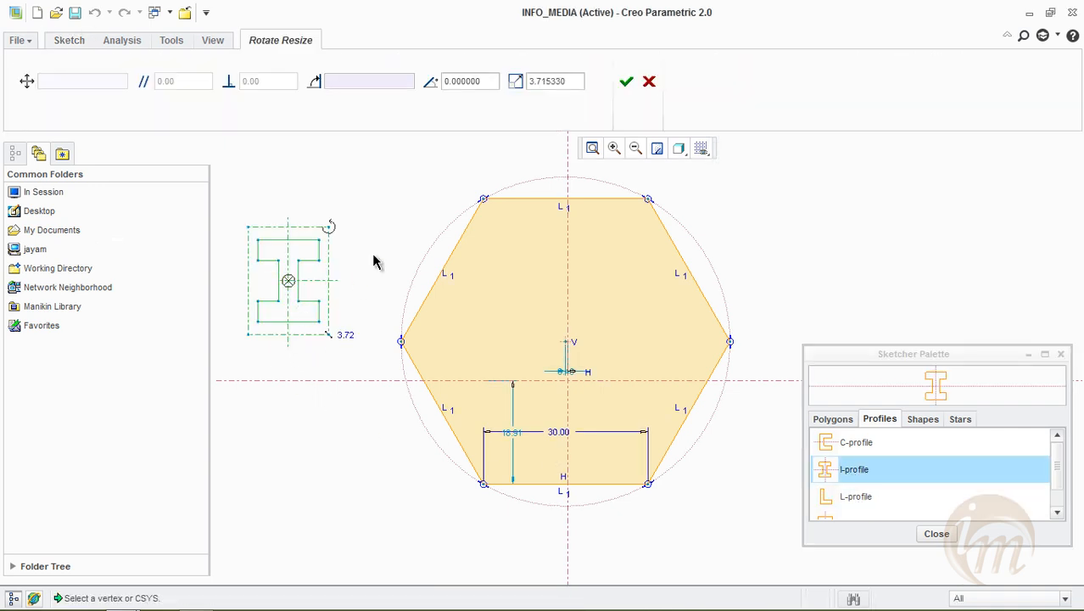
pyautogui.click(625, 82)
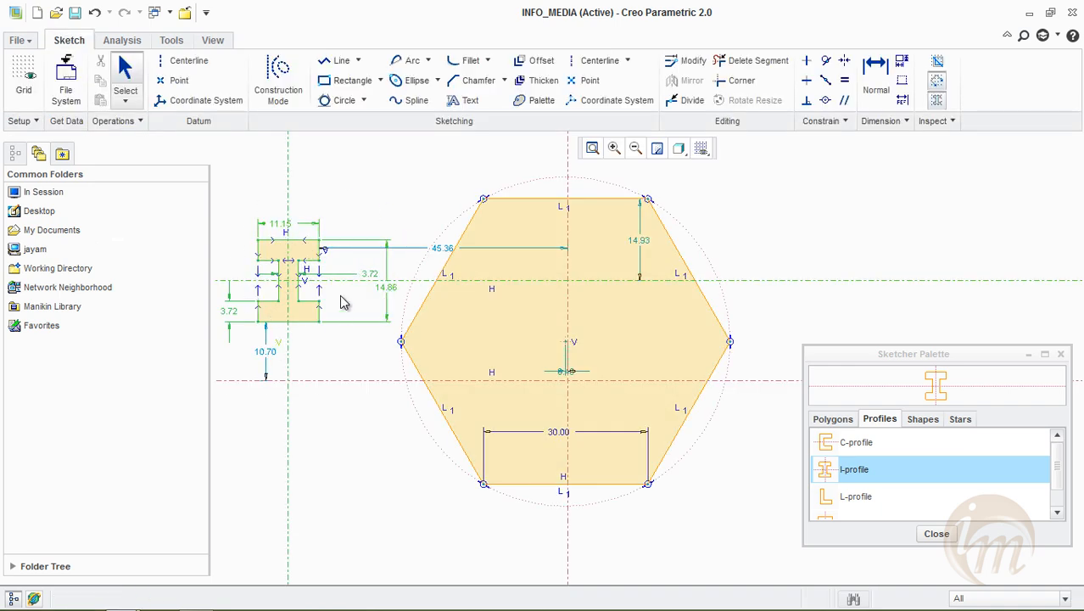
# Examine the predefined sketches offered under Shapes and Stars in the sketcher palette
pyautogui.click(930, 421)
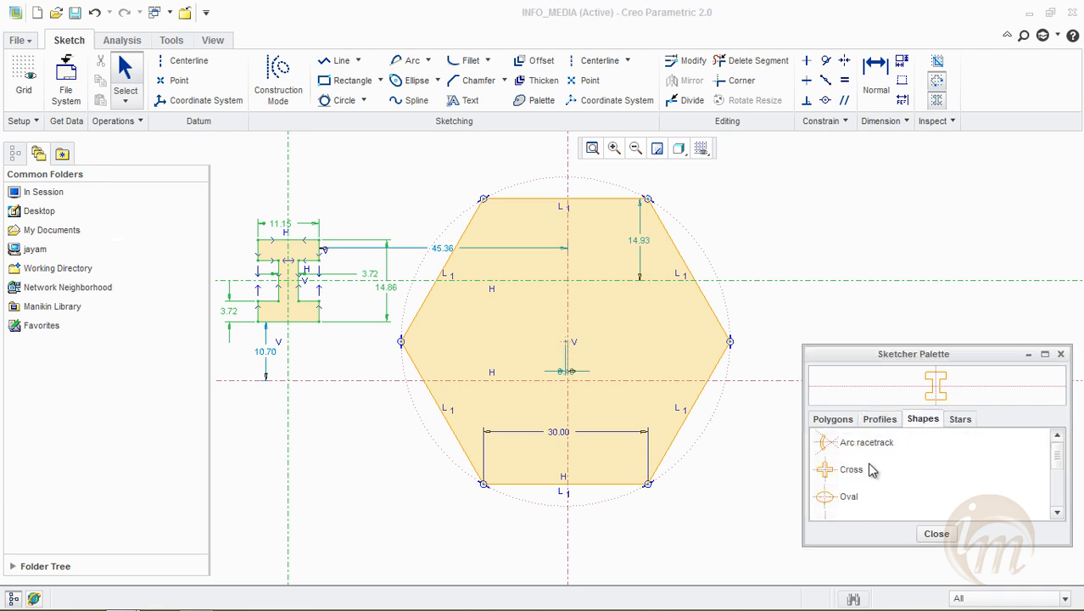
pyautogui.moveTo(1058, 460)
pyautogui.mouseDown()
pyautogui.moveTo(1061, 500)
pyautogui.moveTo(1060, 442)
pyautogui.mouseUp()
pyautogui.click(959, 419)
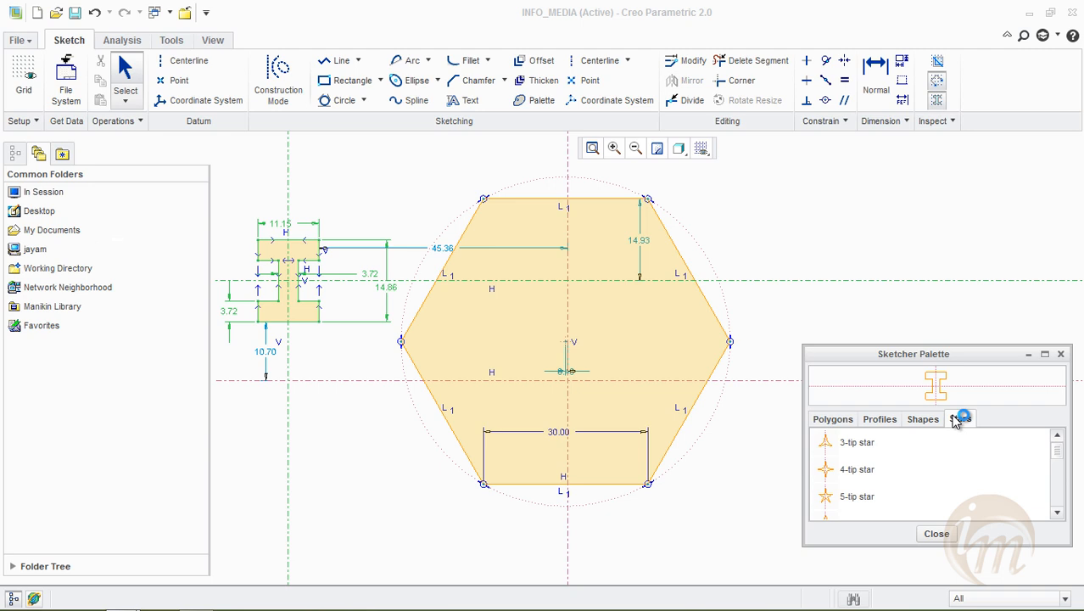
pyautogui.moveTo(1058, 460); pyautogui.dragTo(1042, 486)
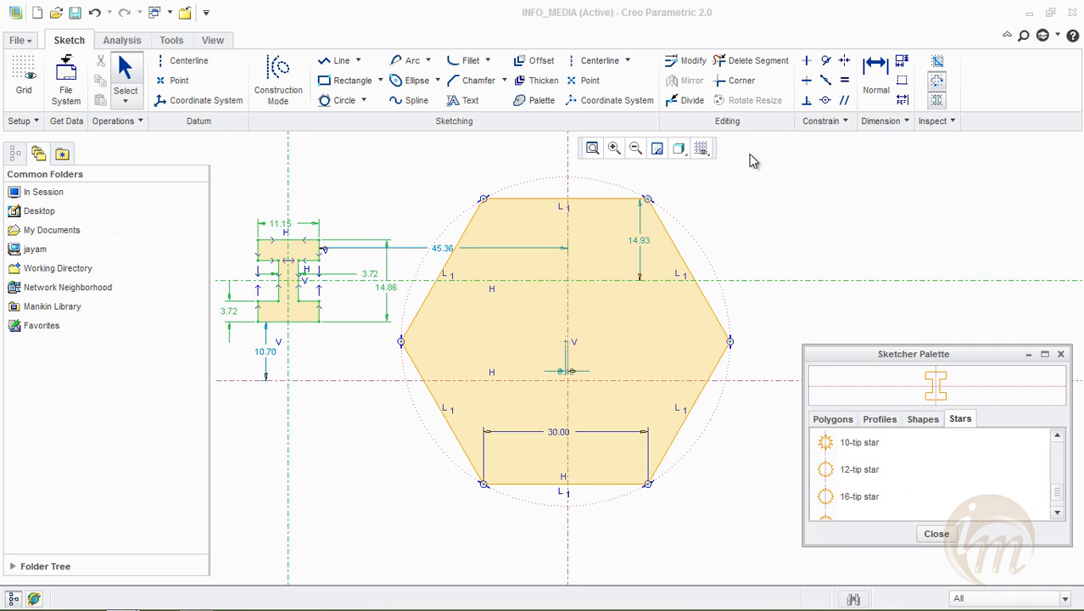
# Close the sketcher palette and delete the hexagon, the I-profile and all centerlines
pyautogui.click(936, 534)
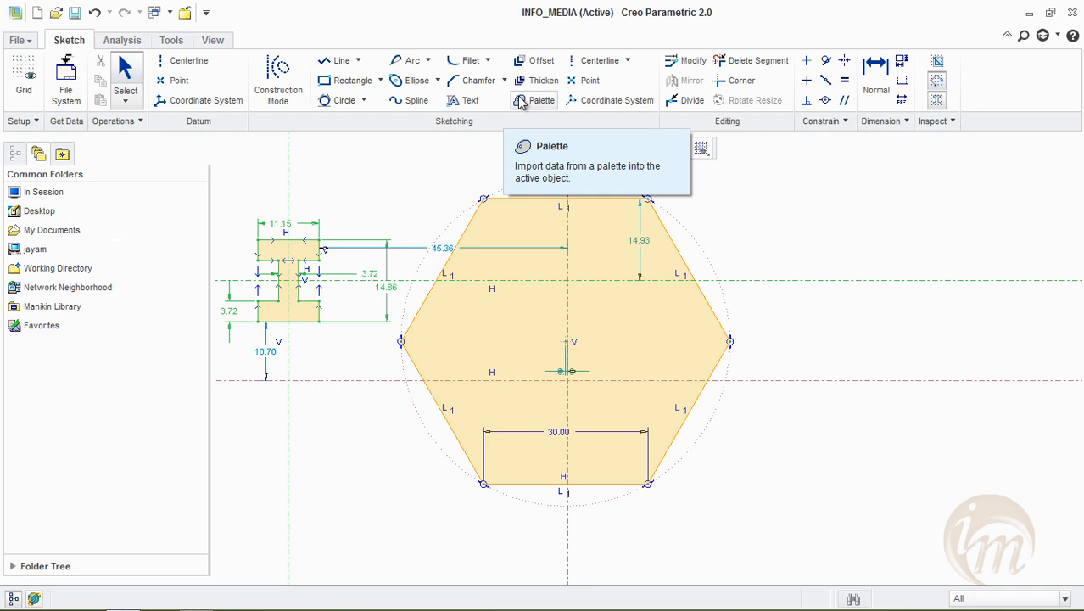
pyautogui.moveTo(308, 176)
pyautogui.mouseDown()
pyautogui.moveTo(467, 387)
pyautogui.moveTo(897, 570)
pyautogui.mouseUp()
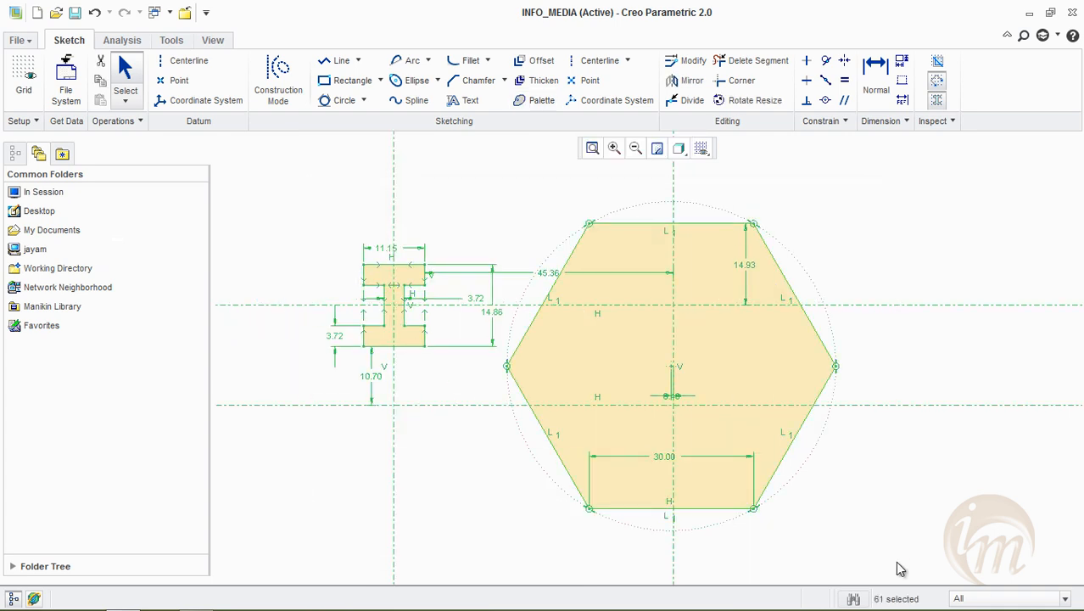
pyautogui.press('Delete')
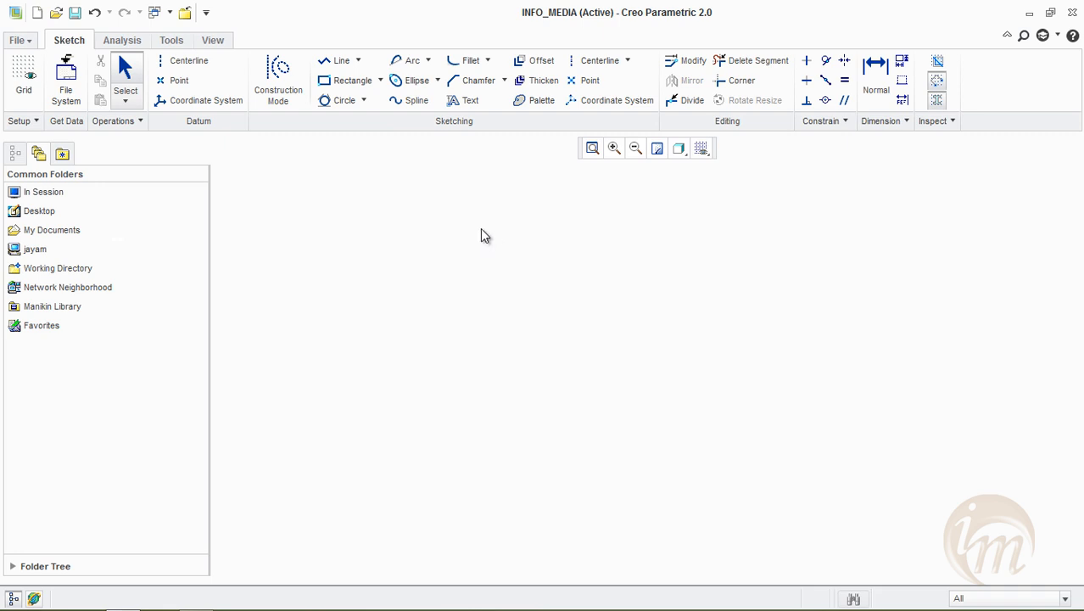
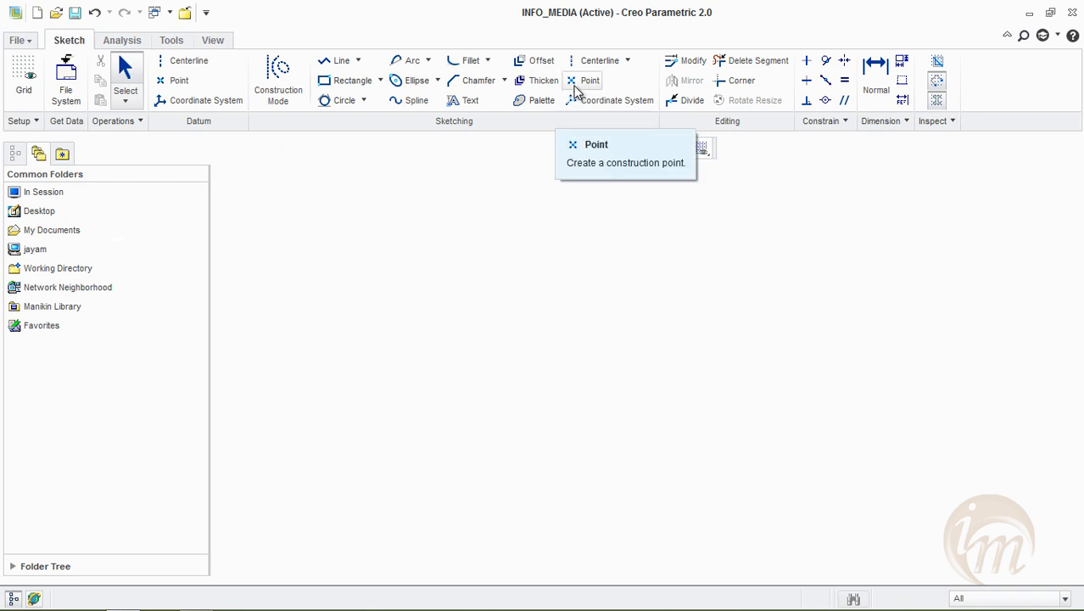
# Draw a vertical and a horizontal construction centerline crossing in the middle of the sketch area
pyautogui.click(593, 60)
pyautogui.click(573, 233)
pyautogui.click(558, 463)
pyautogui.click(337, 363)
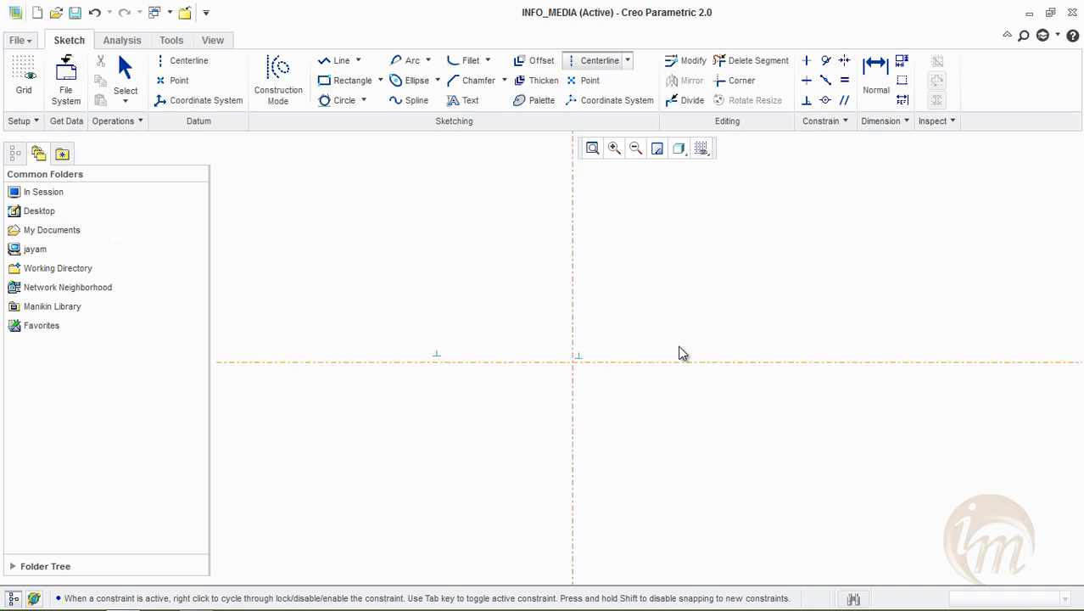
pyautogui.click(676, 363)
pyautogui.middleClick(672, 348)
# Place two construction points above the horizontal centerline, one on each side of the vertical centerline
pyautogui.click(586, 80)
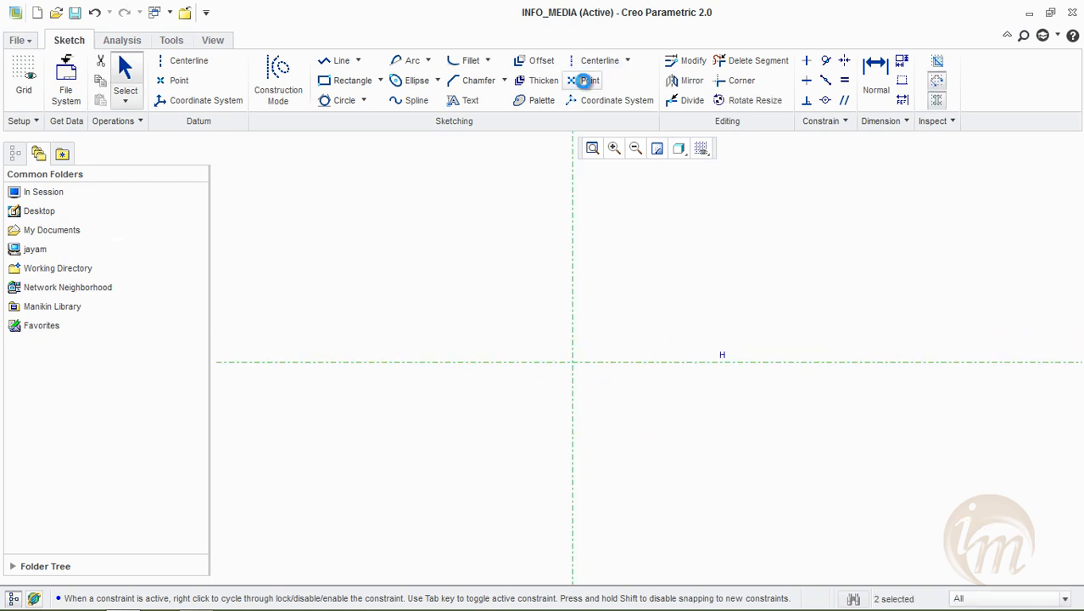
pyautogui.click(750, 225)
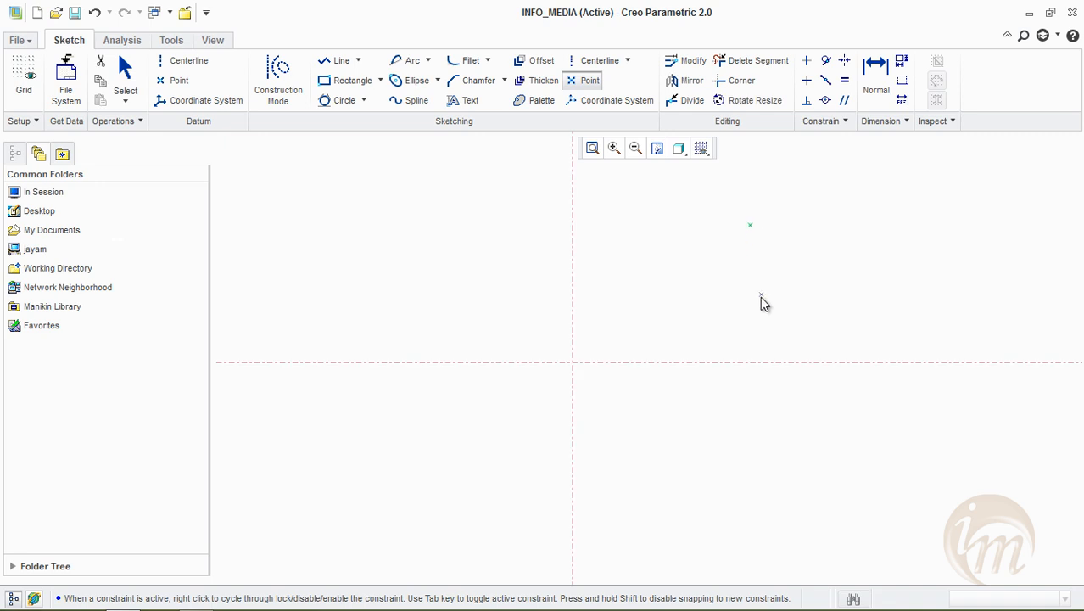
pyautogui.click(405, 223)
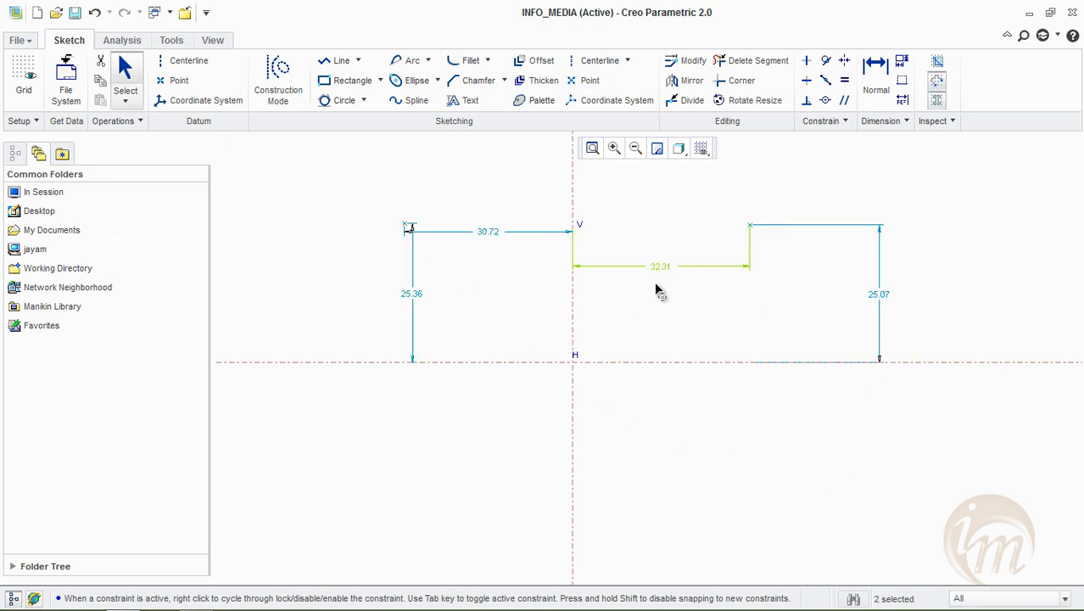
pyautogui.moveTo(660, 292); pyautogui.dragTo(667, 312)
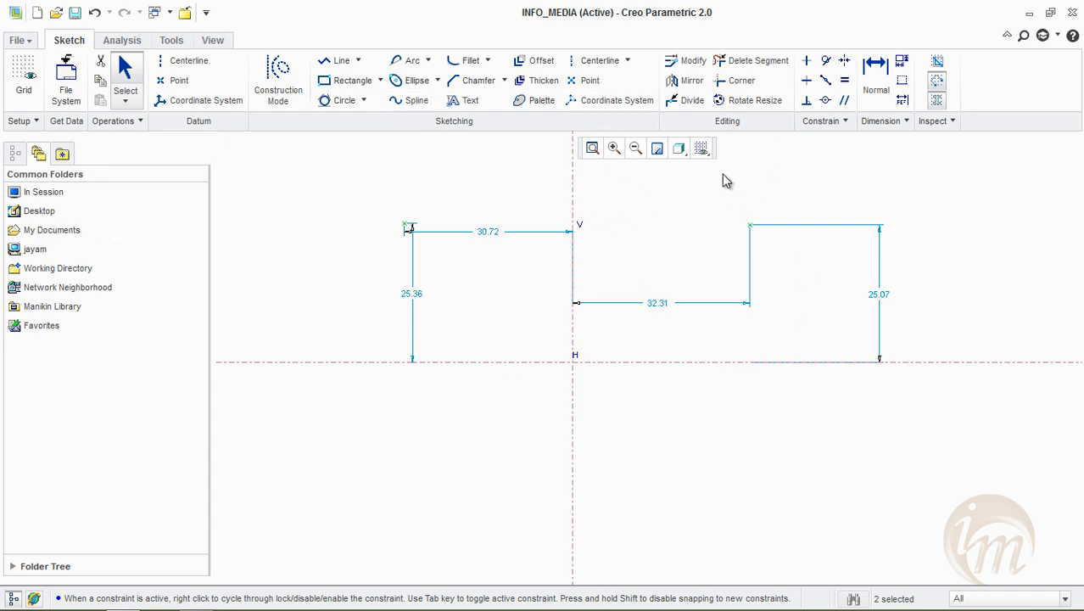
# Place a construction coordinate system in the lower-right quadrant and move its vertical dimension clear of the geometry
pyautogui.click(589, 100)
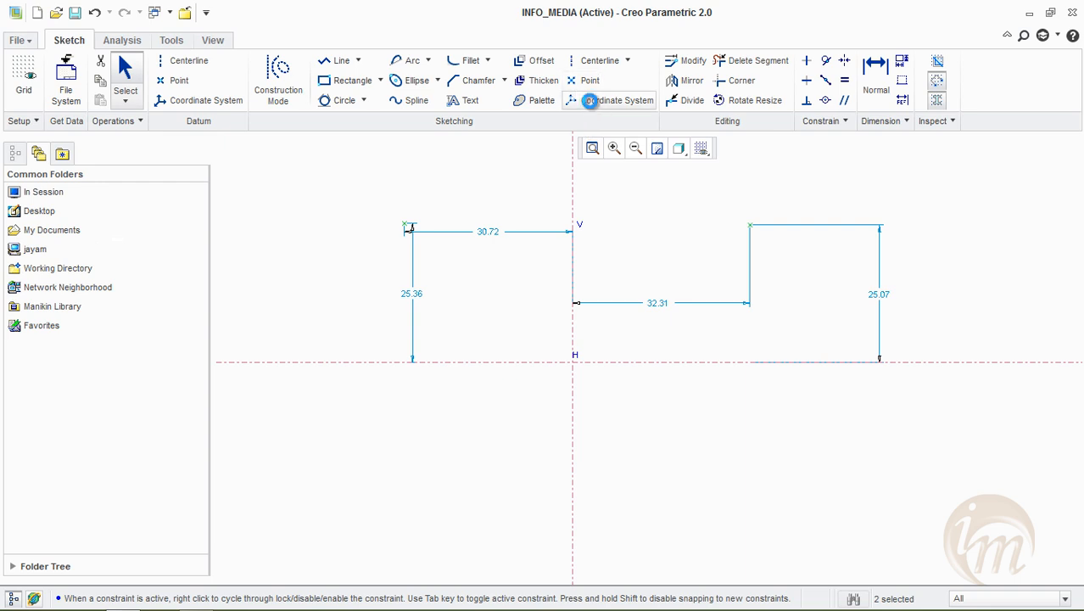
pyautogui.click(776, 476)
pyautogui.middleClick(1002, 458)
pyautogui.click(785, 427)
pyautogui.moveTo(786, 422); pyautogui.dragTo(810, 425)
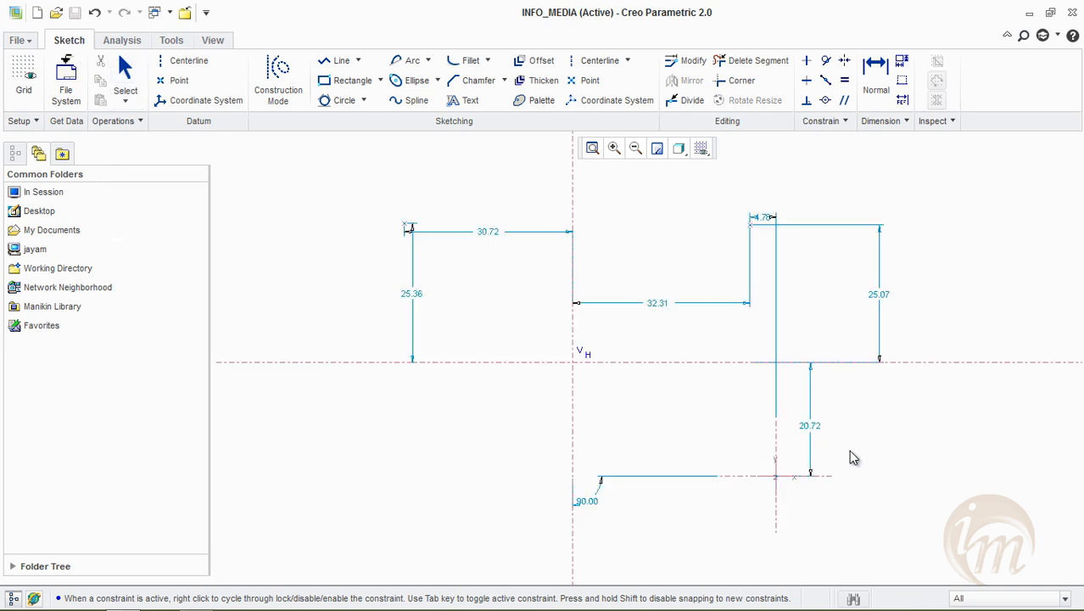
# Set the coordinate system's distance from the horizontal centerline to 20 and undo the change of its angle to 20
pyautogui.doubleClick(811, 429)
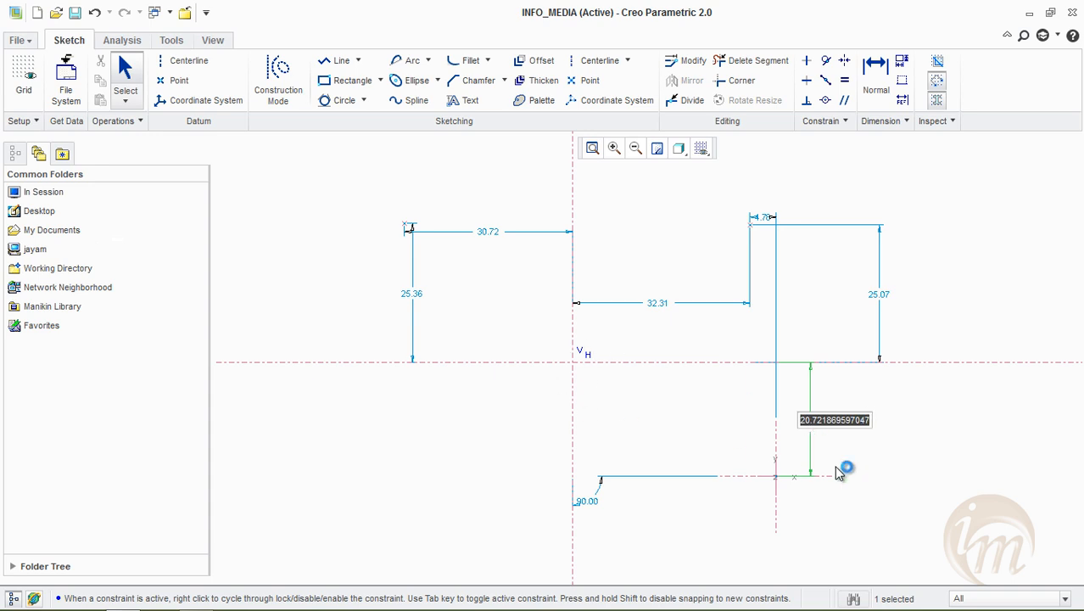
pyautogui.write('20')
pyautogui.press('Return')
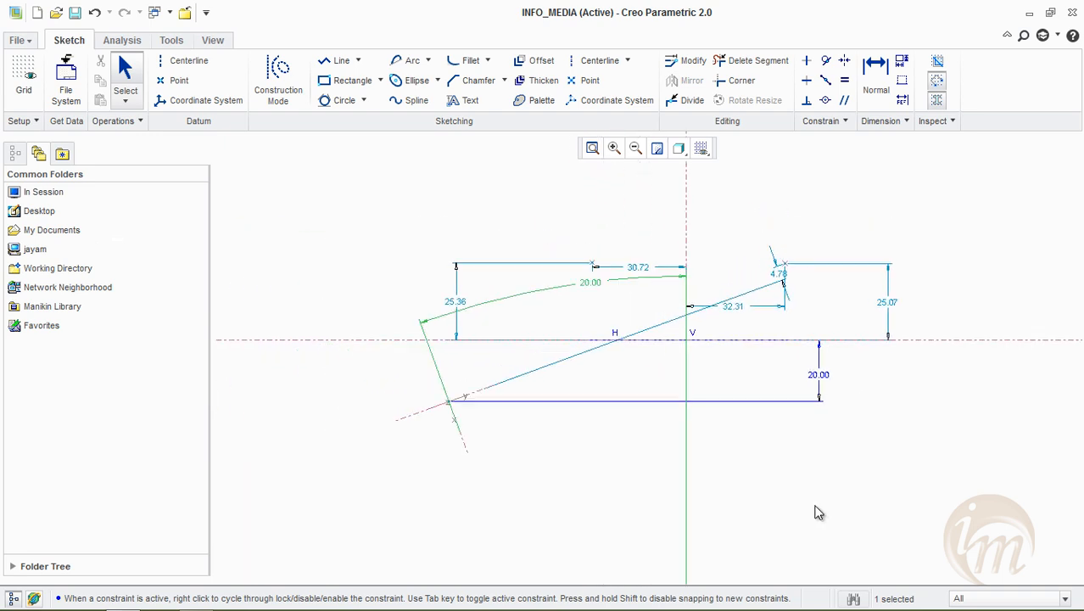
pyautogui.hotkey('ctrl', 'z')
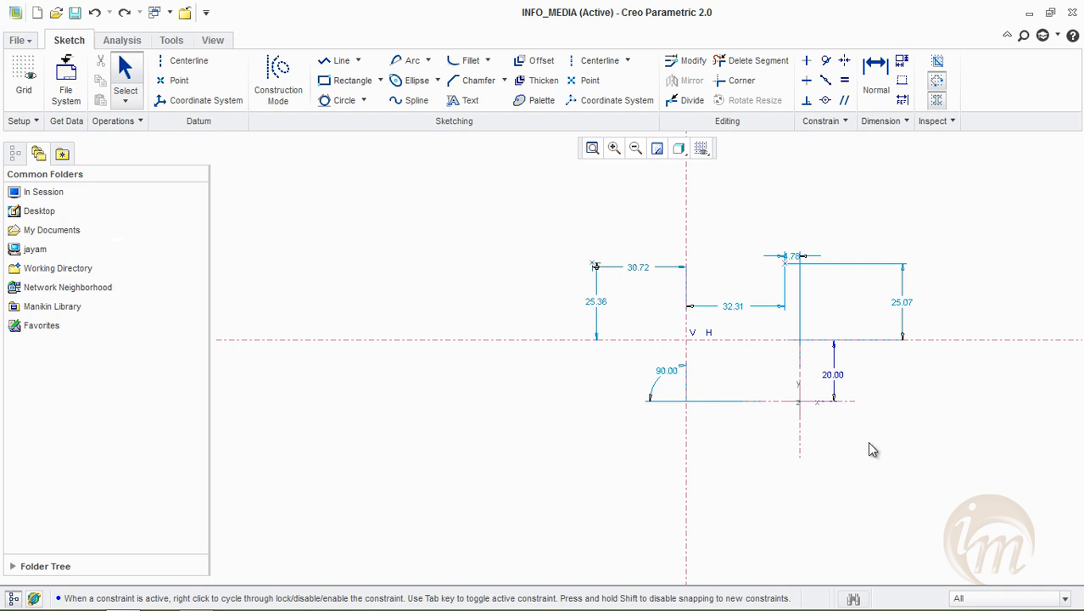
# Place a geometry coordinate system in the upper-left quadrant, above and to the left of the existing points
pyautogui.click(191, 68)
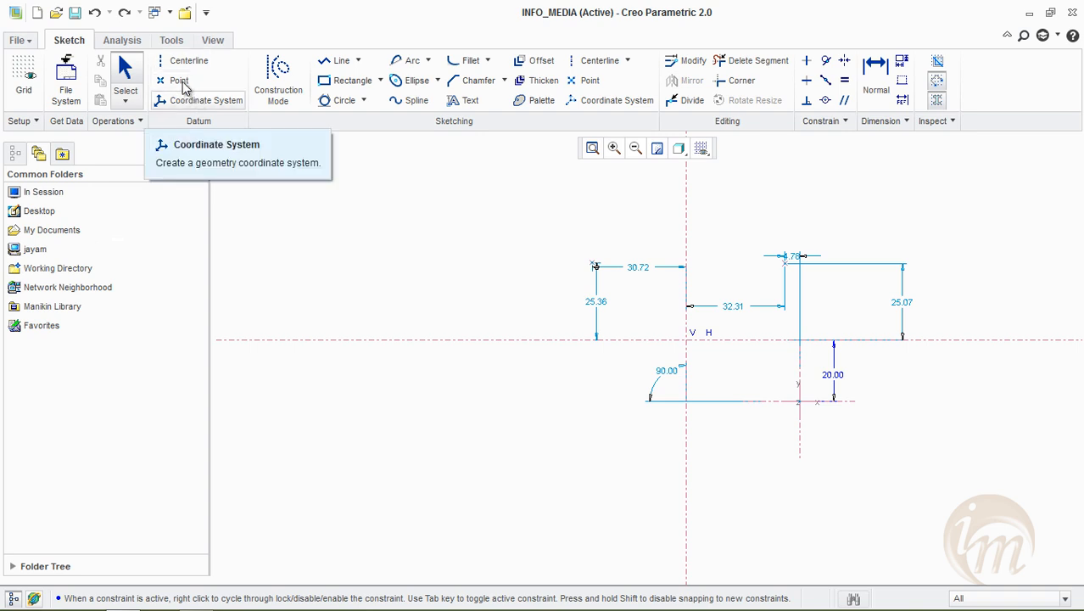
pyautogui.click(185, 100)
pyautogui.click(329, 210)
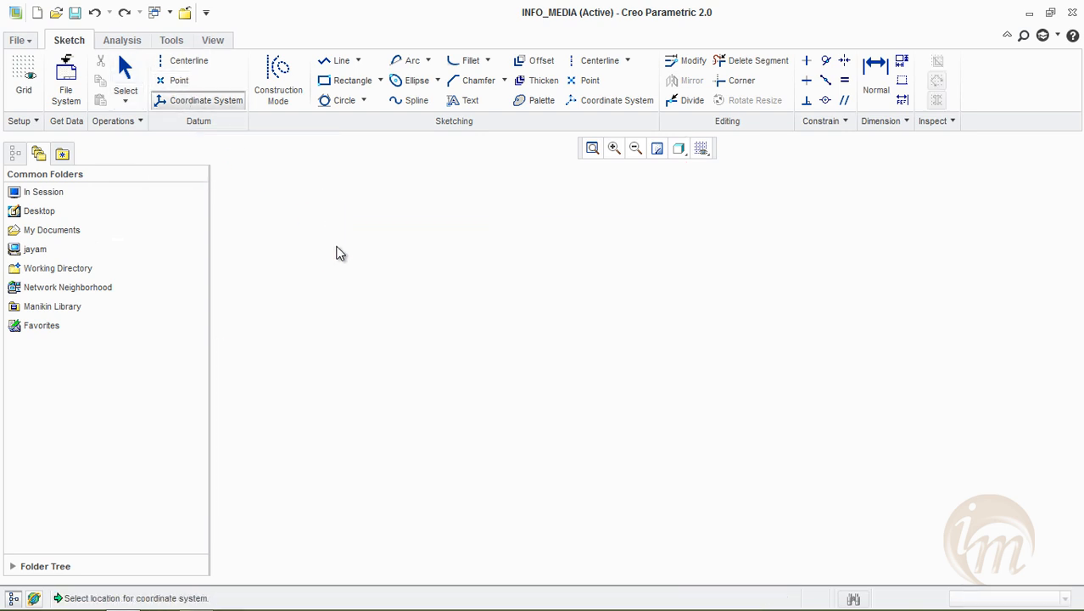
pyautogui.middleClick(388, 263)
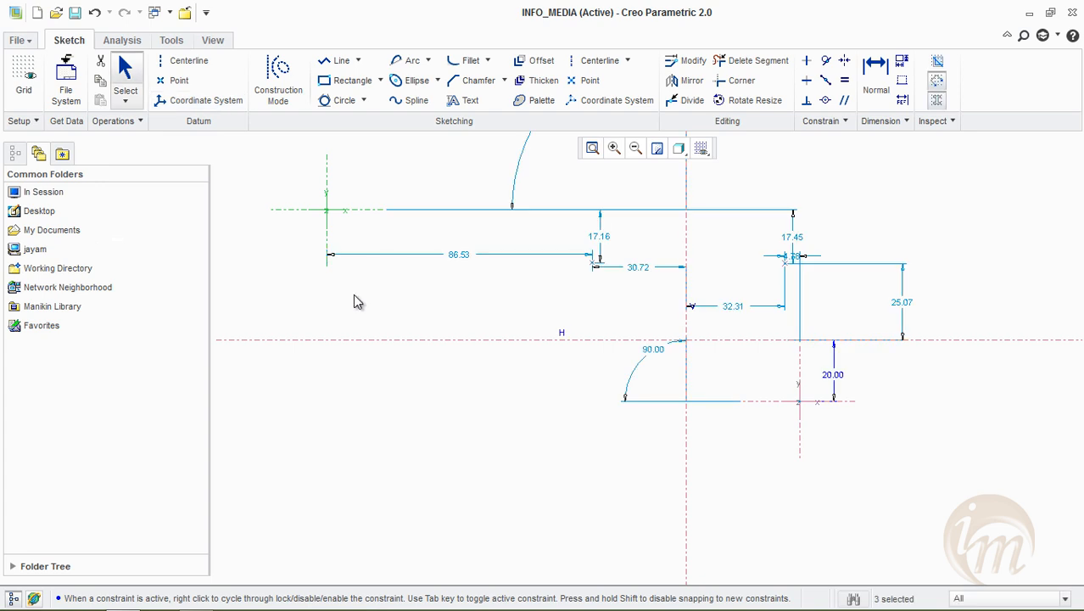
# Place a geometry point in the lower-left quadrant, almost directly below the new coordinate system
pyautogui.click(176, 80)
pyautogui.click(320, 401)
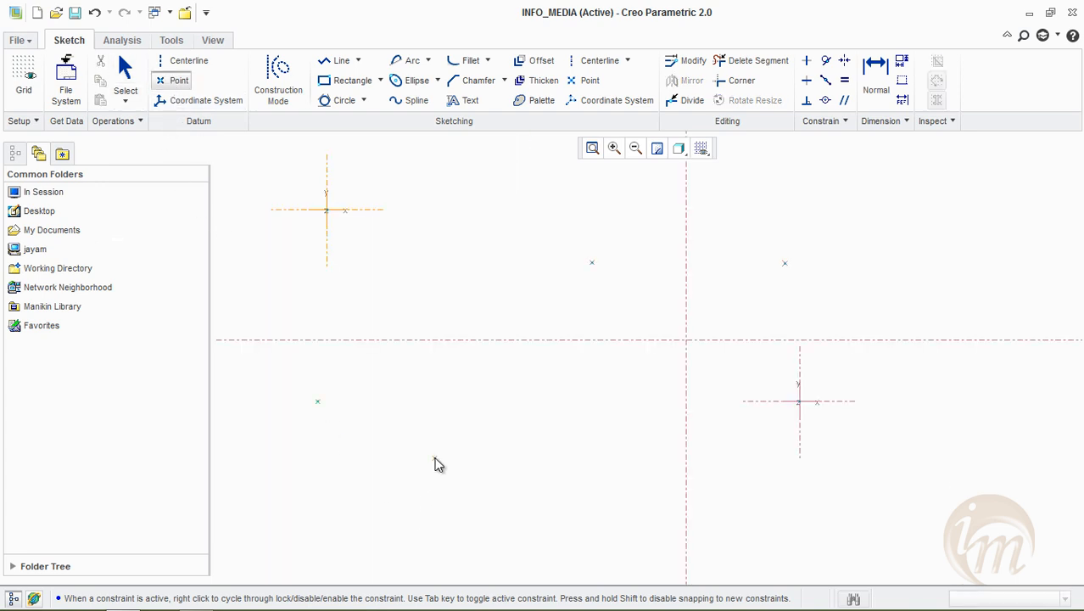
pyautogui.middleClick(436, 459)
# Draw a horizontal geometry centerline below both coordinate systems
pyautogui.click(195, 62)
pyautogui.click(338, 516)
pyautogui.click(792, 527)
pyautogui.middleClick(795, 532)
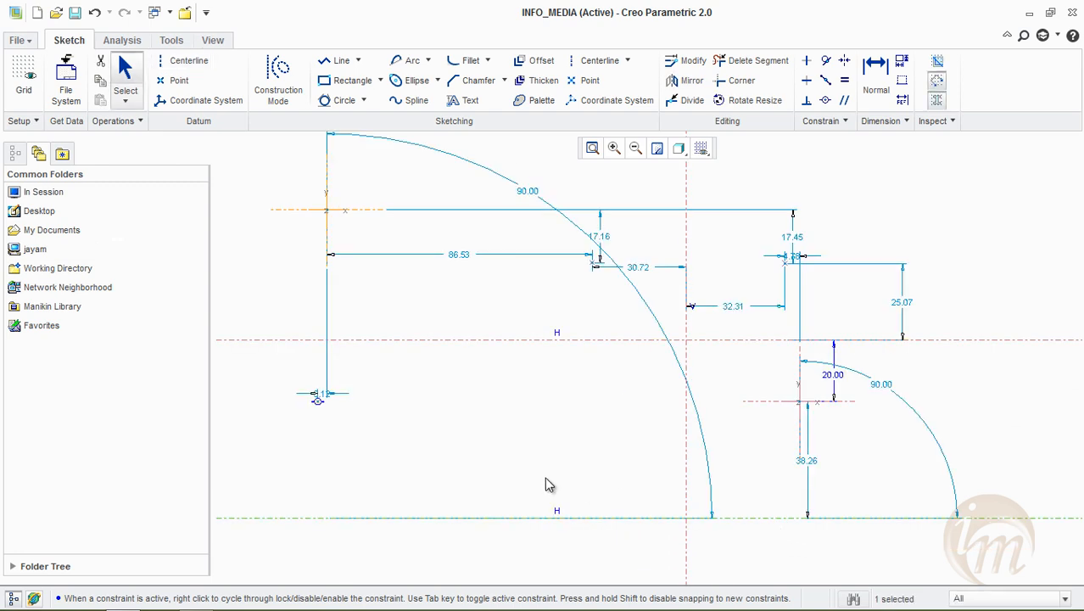
pyautogui.click(404, 277)
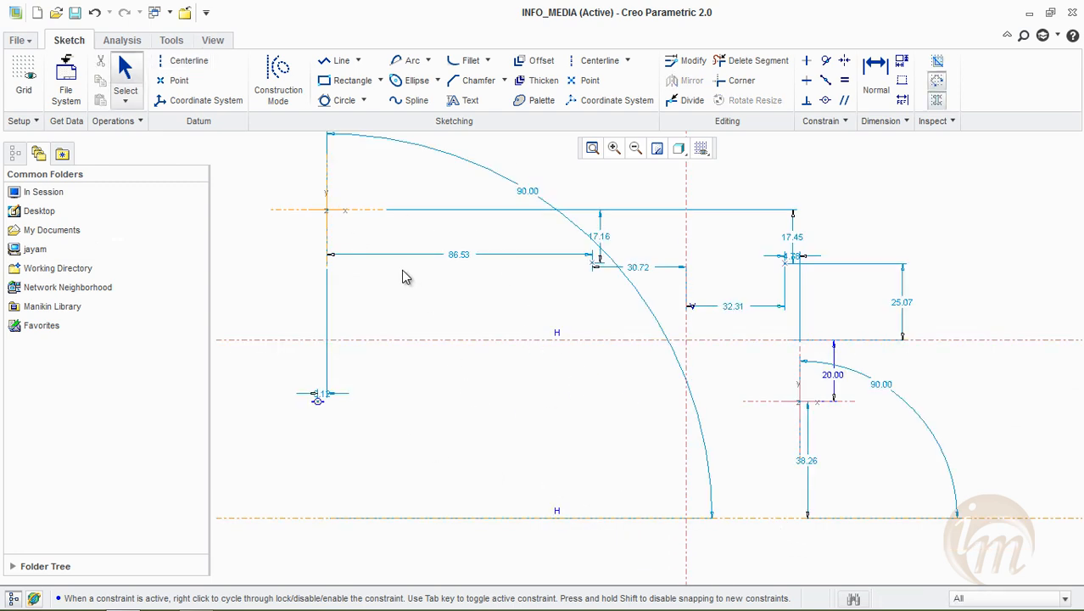
# Select all entities in the sketch and delete them
pyautogui.scroll(3, 302, 342)
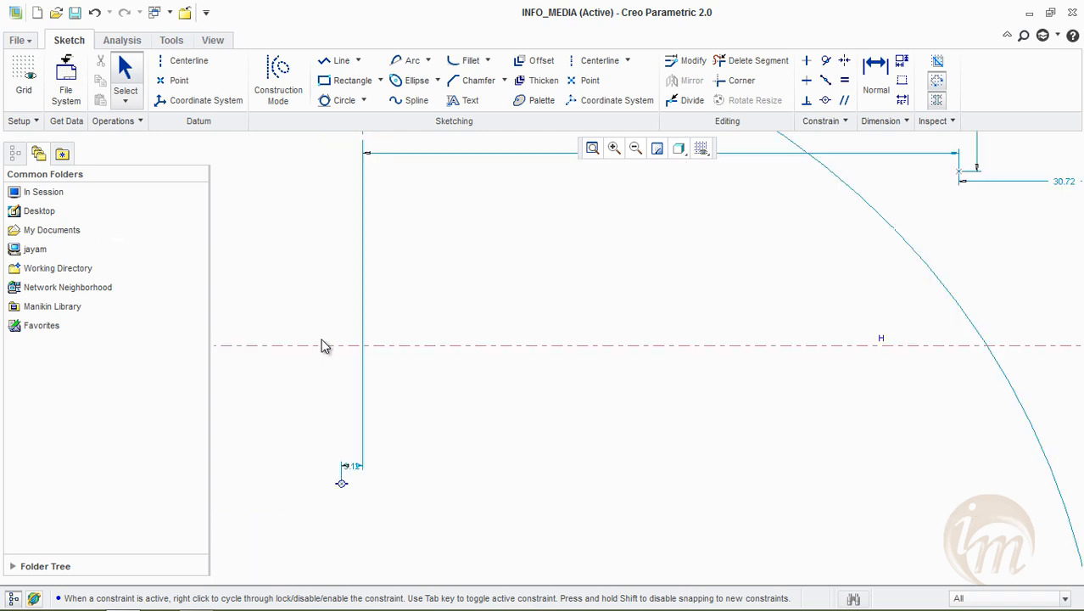
pyautogui.scroll(-3, 316, 346)
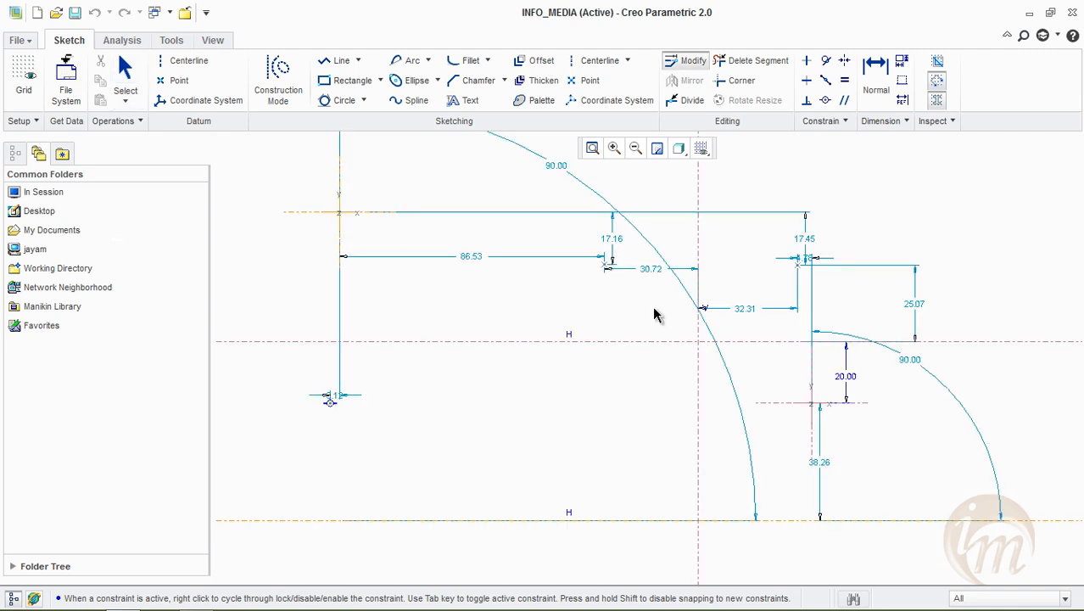
pyautogui.hotkey('ctrl', 'alt', 'a')
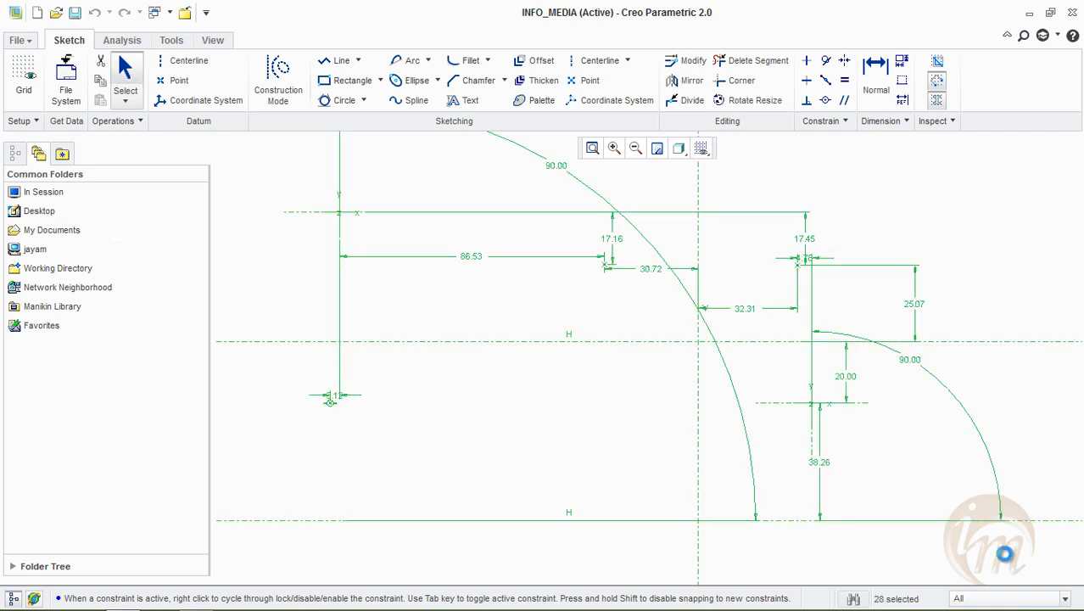
pyautogui.press('Delete')
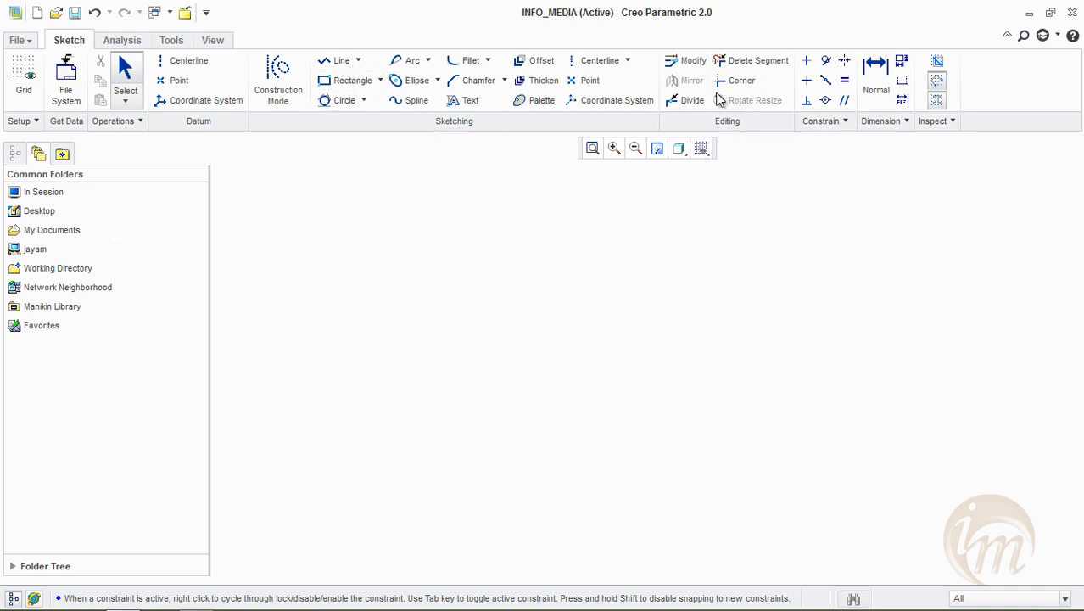
# Draw a new vertical and a new horizontal construction centerline crossing in the middle of the empty sketch
pyautogui.click(596, 61)
pyautogui.click(569, 490)
pyautogui.click(276, 384)
pyautogui.click(706, 396)
pyautogui.middleClick(594, 450)
pyautogui.moveTo(575, 451); pyautogui.dragTo(616, 432)
# Sketch a rectangle about 86 wide and 93 high around the centerline crossing, symmetric about the vertical centerline
pyautogui.click(336, 79)
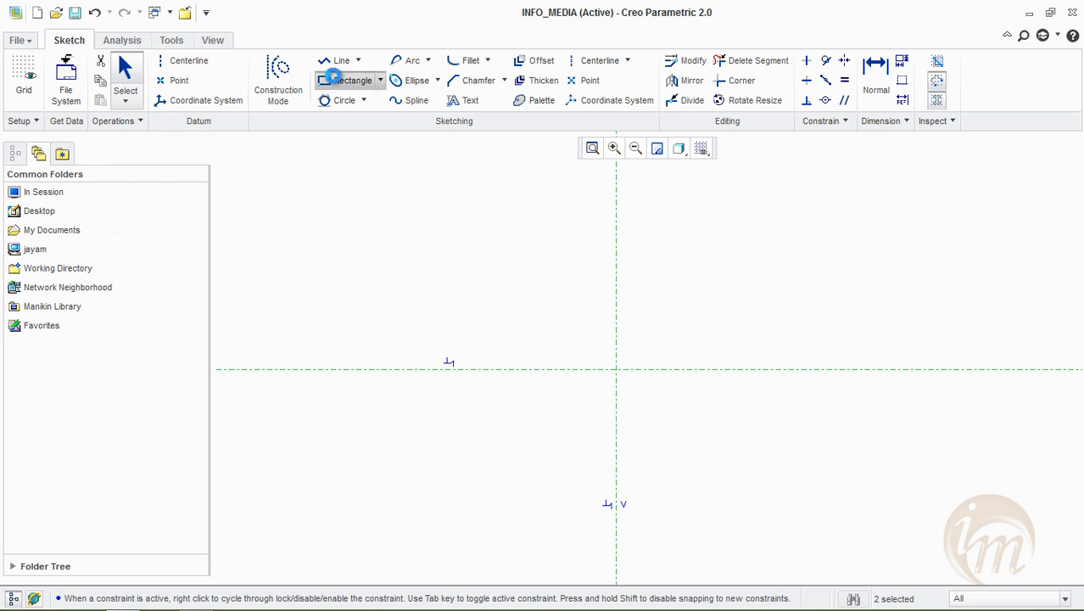
pyautogui.click(473, 252)
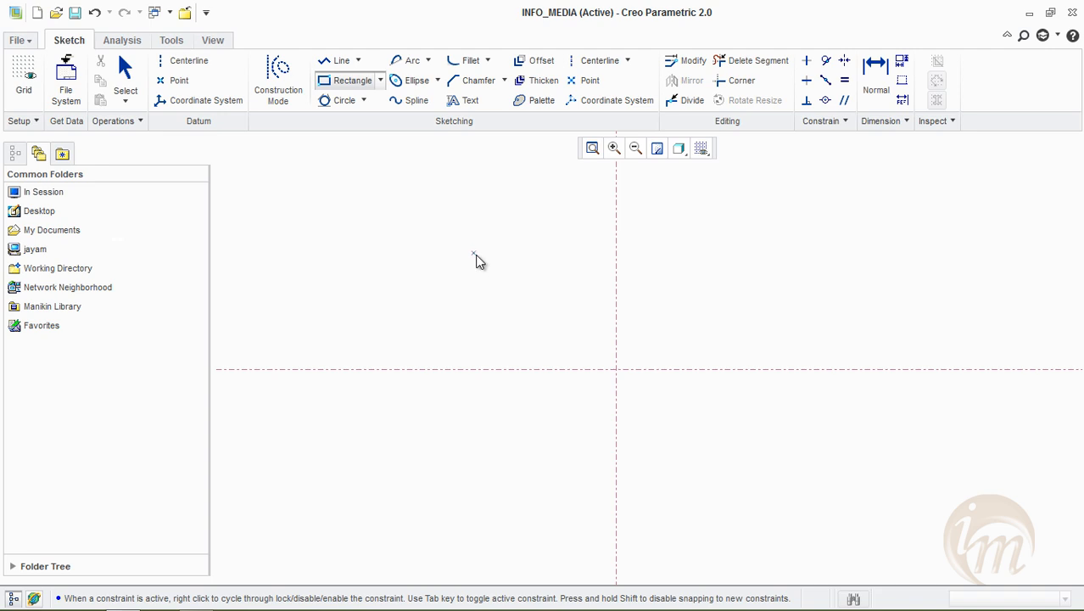
pyautogui.click(484, 245)
pyautogui.click(736, 529)
pyautogui.middleClick(818, 440)
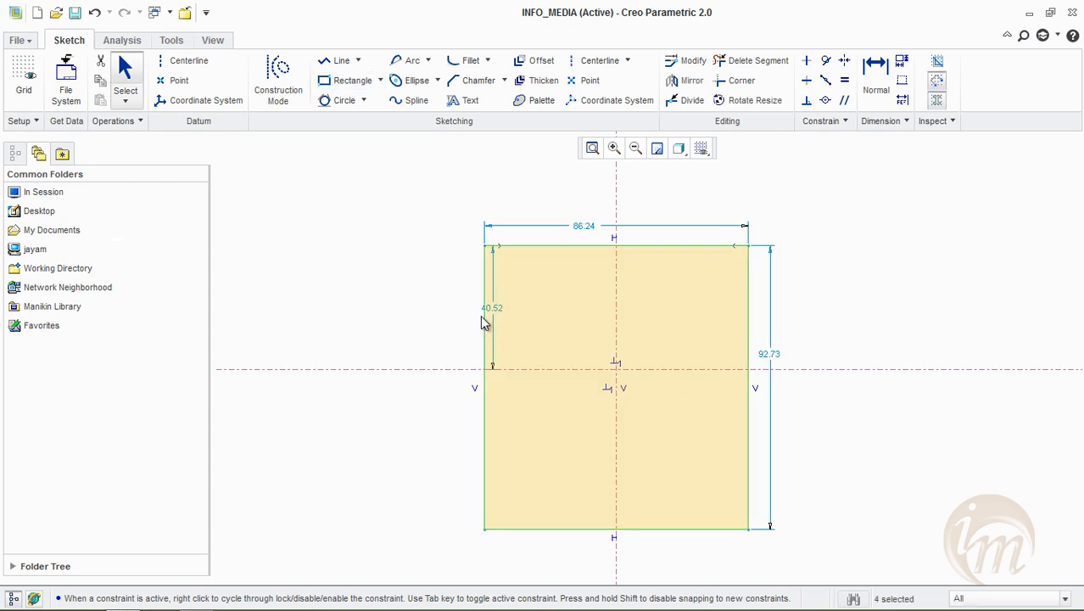
# Set the rectangle's width to 100, its top edge's distance from the horizontal centerline to 50, and its height to 80
pyautogui.doubleClick(583, 231)
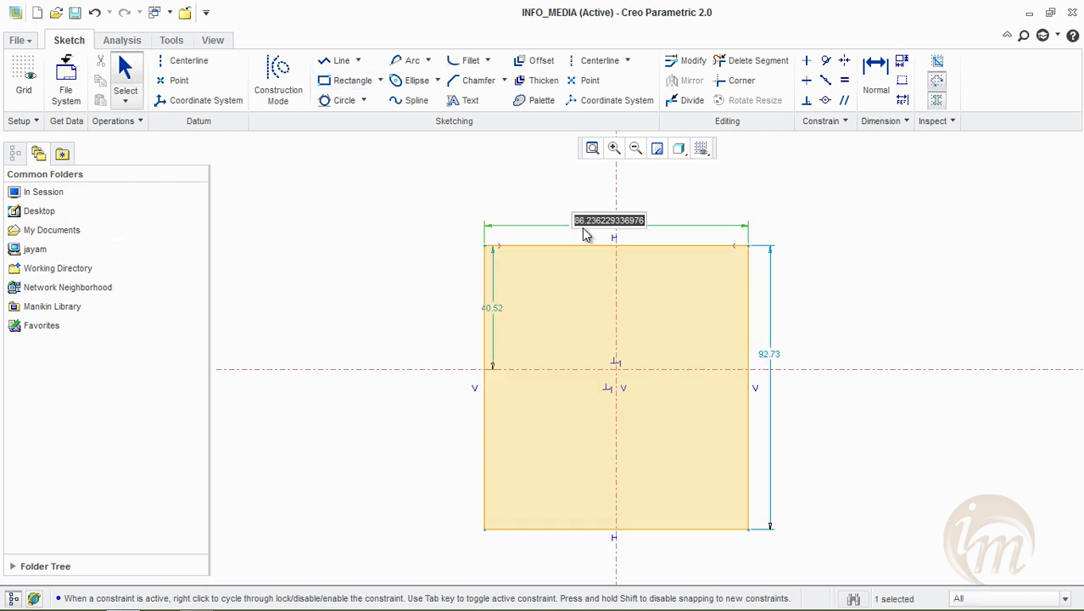
pyautogui.write('100')
pyautogui.press('Return')
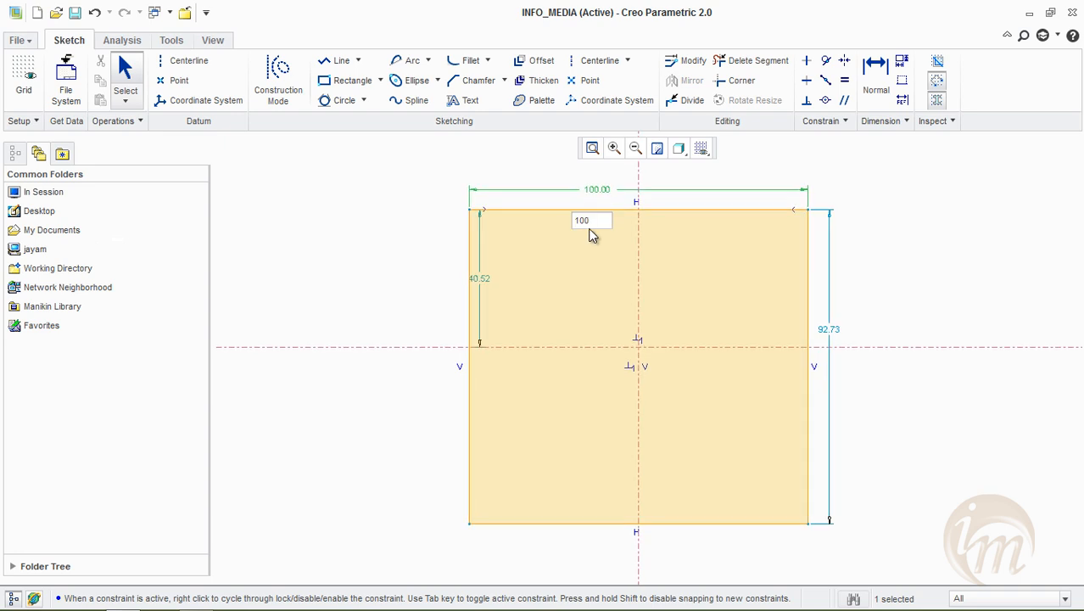
pyautogui.doubleClick(481, 278)
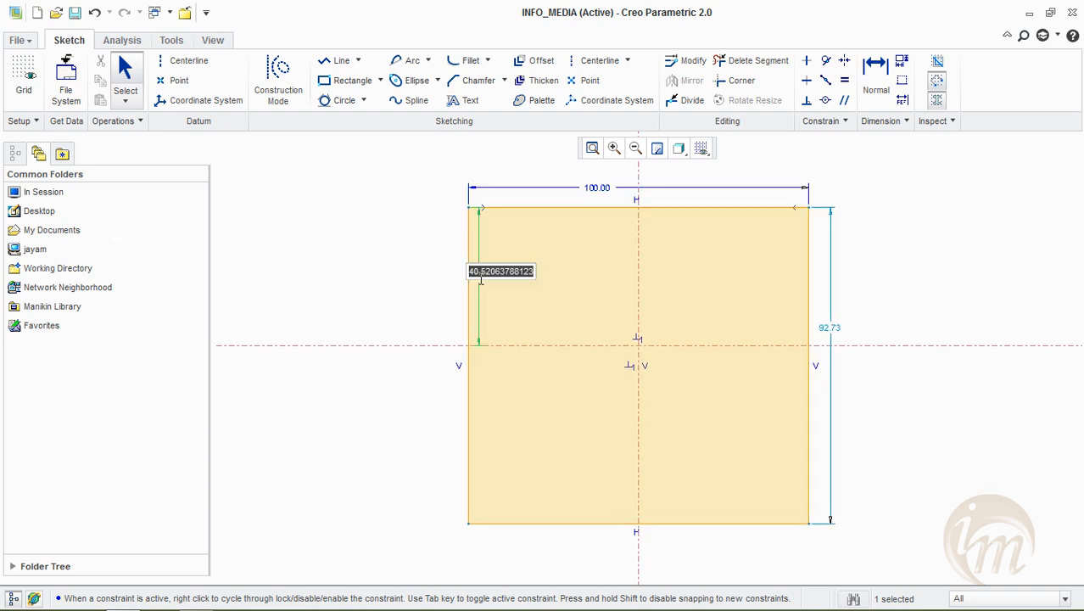
pyautogui.write('50')
pyautogui.press('Return')
pyautogui.doubleClick(833, 329)
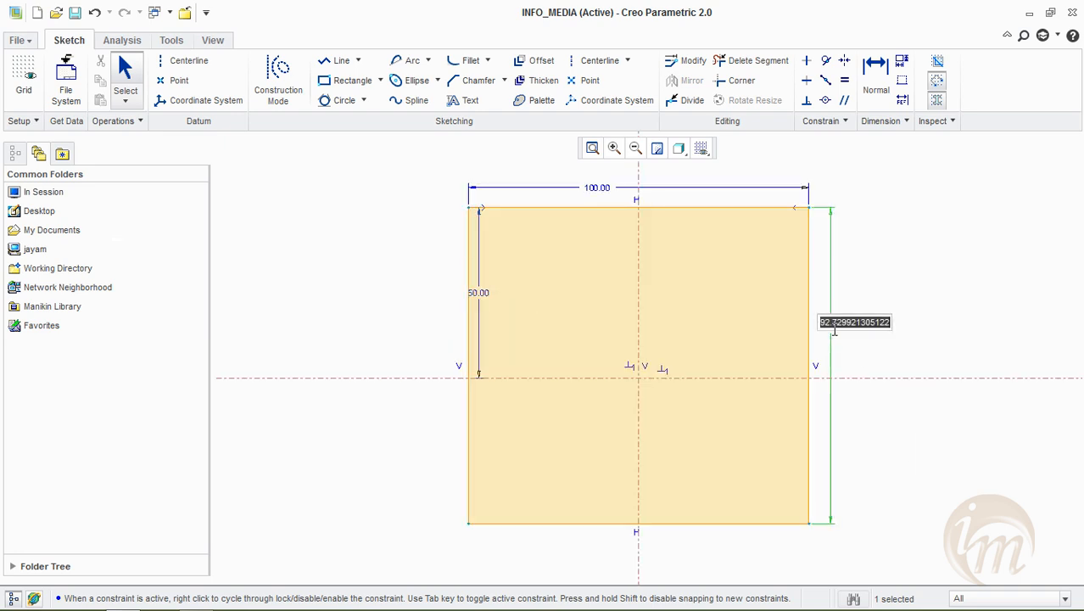
pyautogui.write('80')
pyautogui.press('Return')
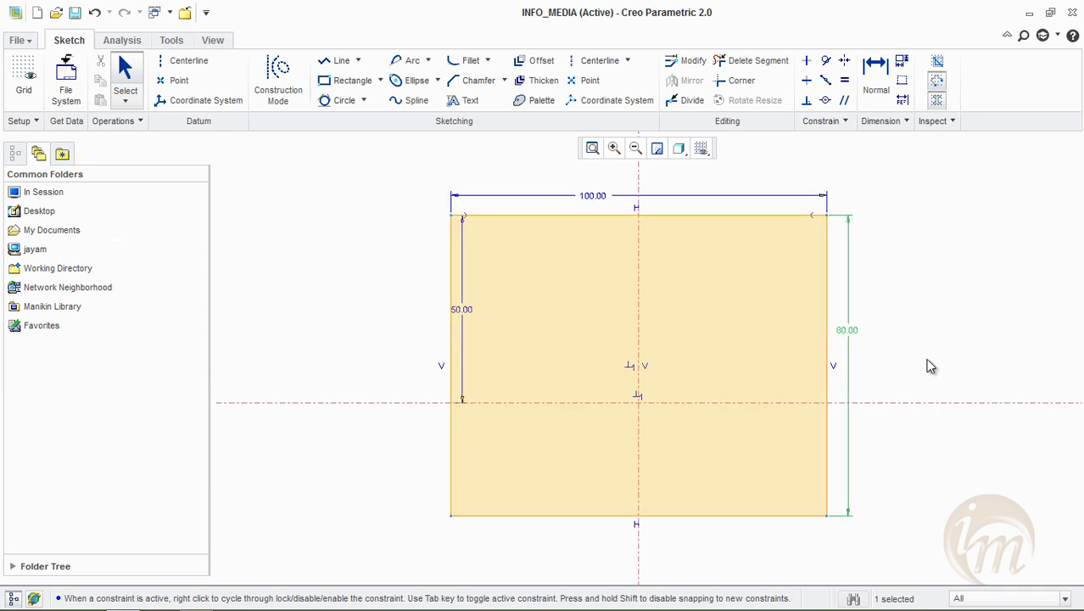
# Draw a circle centered where the vertical centerline meets the rectangle's top edge
pyautogui.click(364, 101)
pyautogui.click(378, 127)
pyautogui.click(638, 216)
pyautogui.click(649, 323)
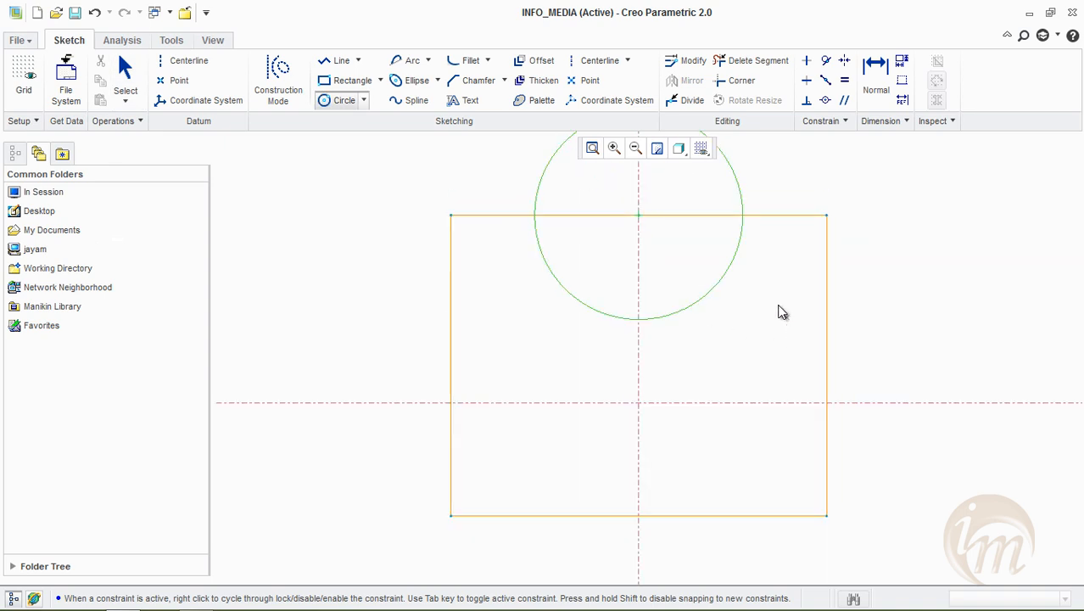
pyautogui.middleClick(751, 342)
pyautogui.keyDown('shift'); pyautogui.moveTo(751, 336); pyautogui.dragTo(739, 382, button='middle'); pyautogui.keyUp('shift')
# Set the diameter of the circle on the rectangle's top edge to 40
pyautogui.click(503, 163)
pyautogui.doubleClick(502, 164)
pyautogui.write('40')
pyautogui.press('Return')
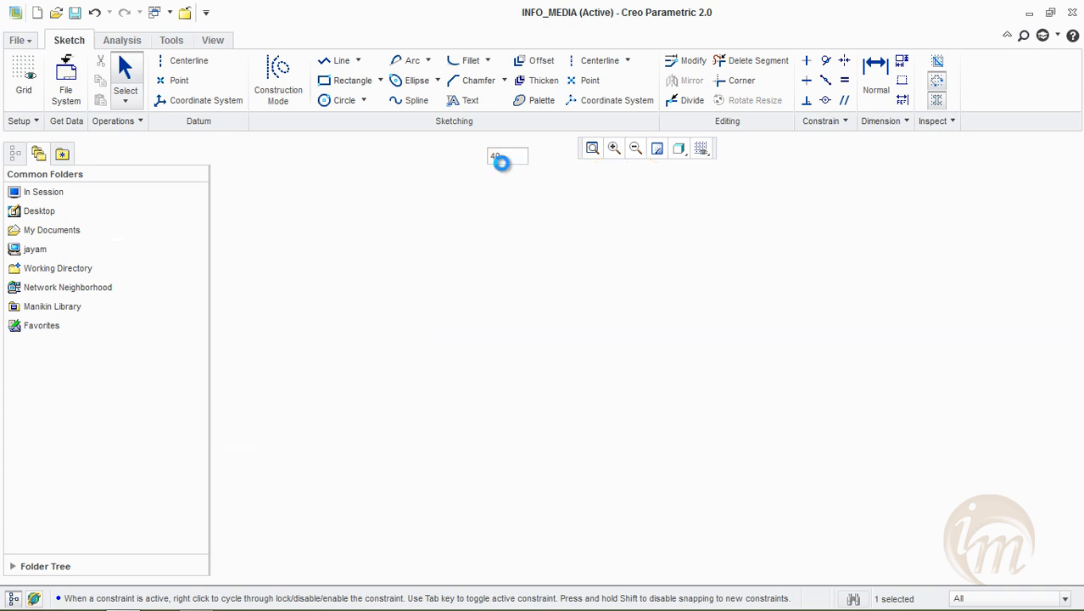
pyautogui.click(859, 238)
# Draw a small circle about 14 in diameter inside the rectangle, near its left edge and above the horizontal centerline
pyautogui.click(330, 99)
pyautogui.click(513, 384)
pyautogui.click(519, 407)
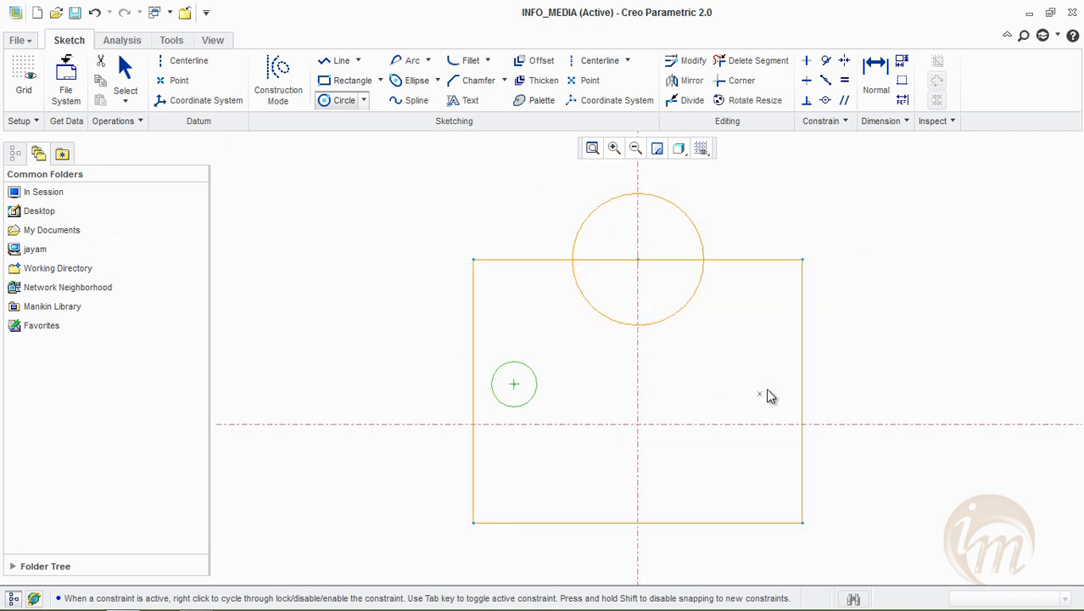
pyautogui.middleClick(688, 398)
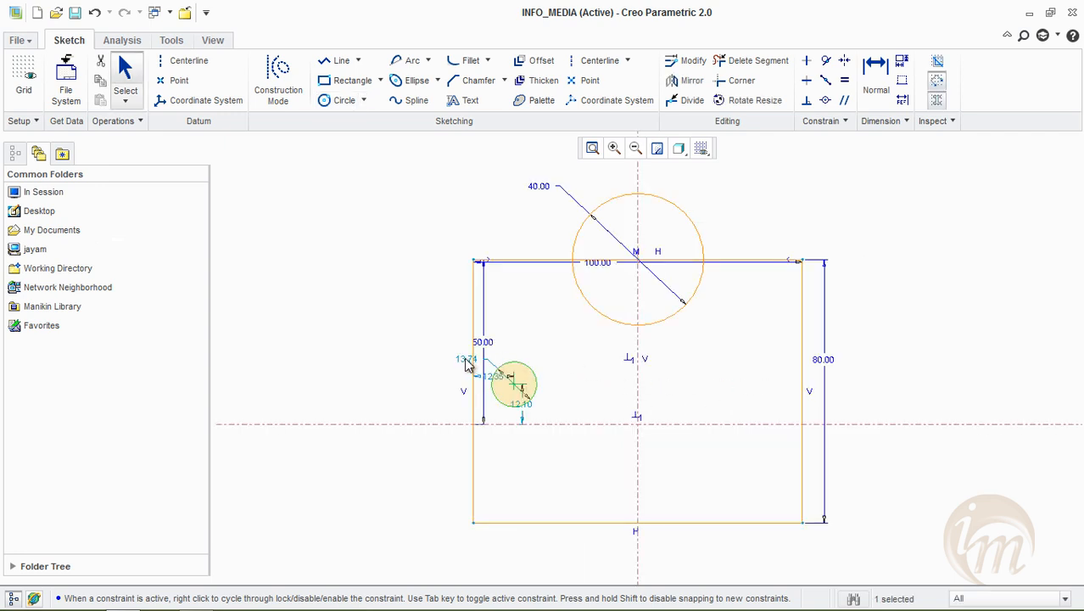
# Set the small circle's diameter to 15 and its center's distances to the horizontal centerline and the rectangle's left edge to 10 each
pyautogui.write('15')
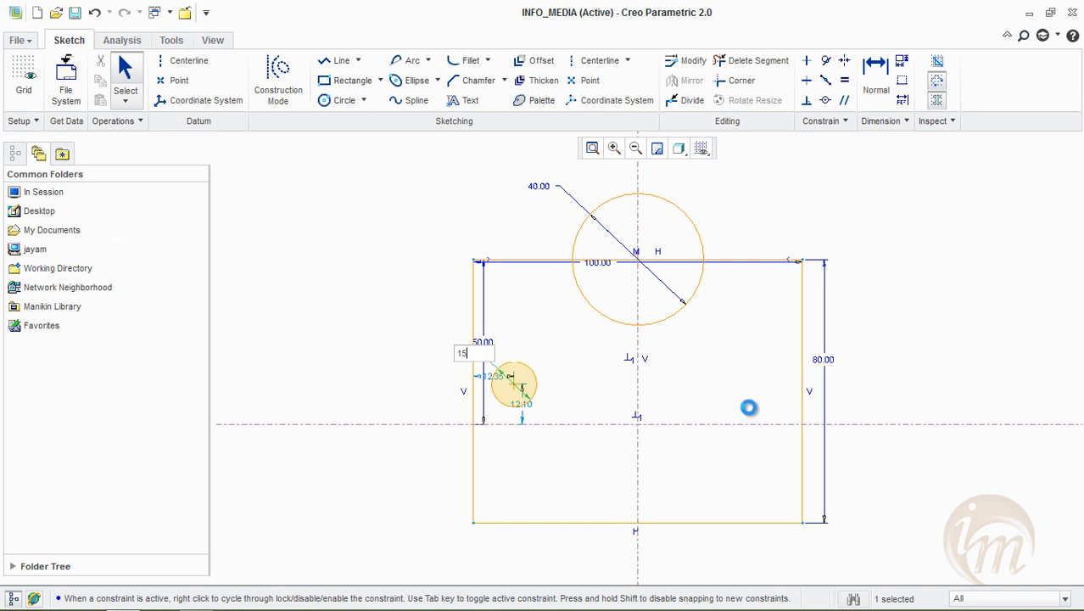
pyautogui.press('Return')
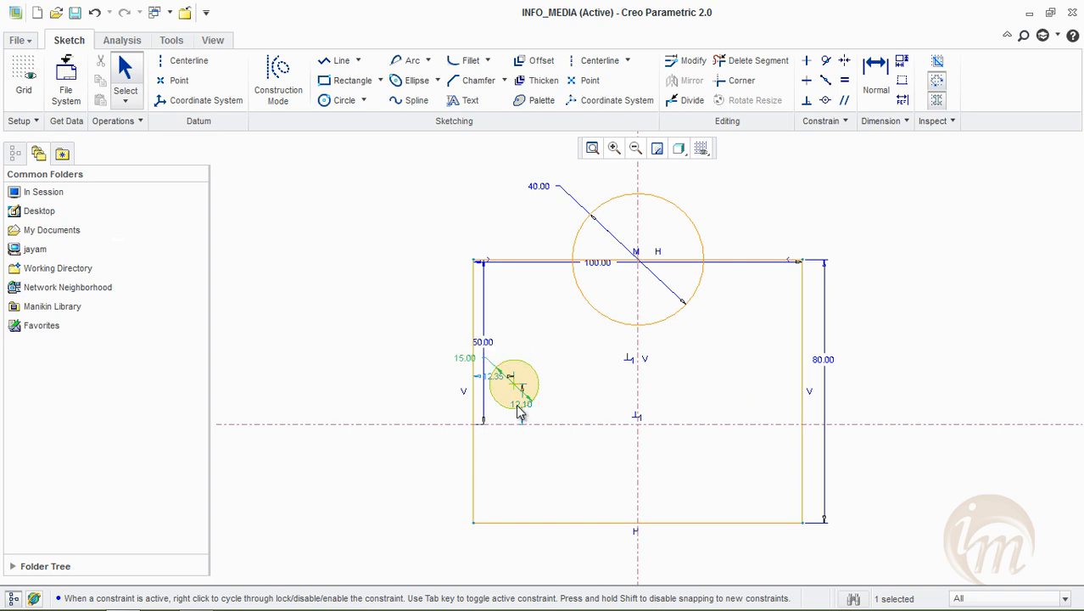
pyautogui.doubleClick(520, 408)
pyautogui.write('10')
pyautogui.press('Return')
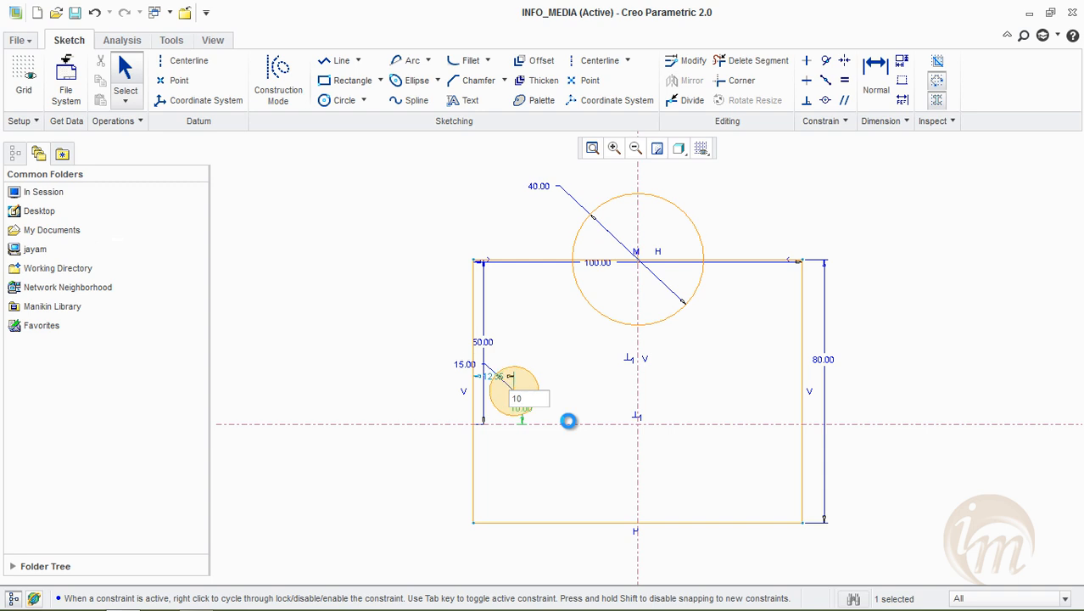
pyautogui.doubleClick(501, 376)
pyautogui.write('10')
pyautogui.press('Return')
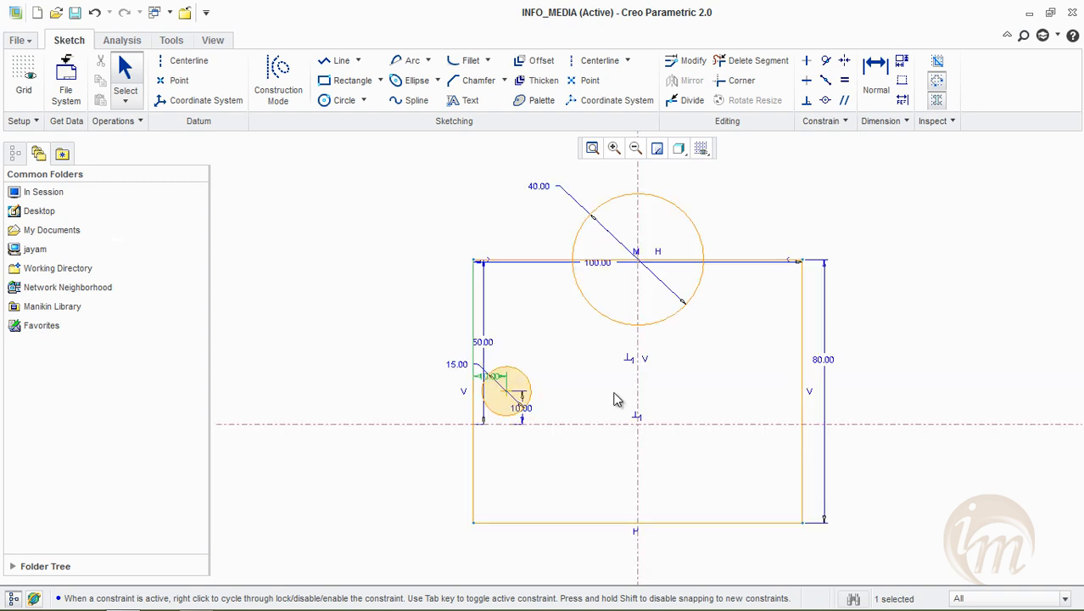
pyautogui.click(902, 304)
# Set the distance from the rectangle's top edge to the horizontal centerline to 40
pyautogui.doubleClick(490, 344)
pyautogui.write('40')
pyautogui.press('Return')
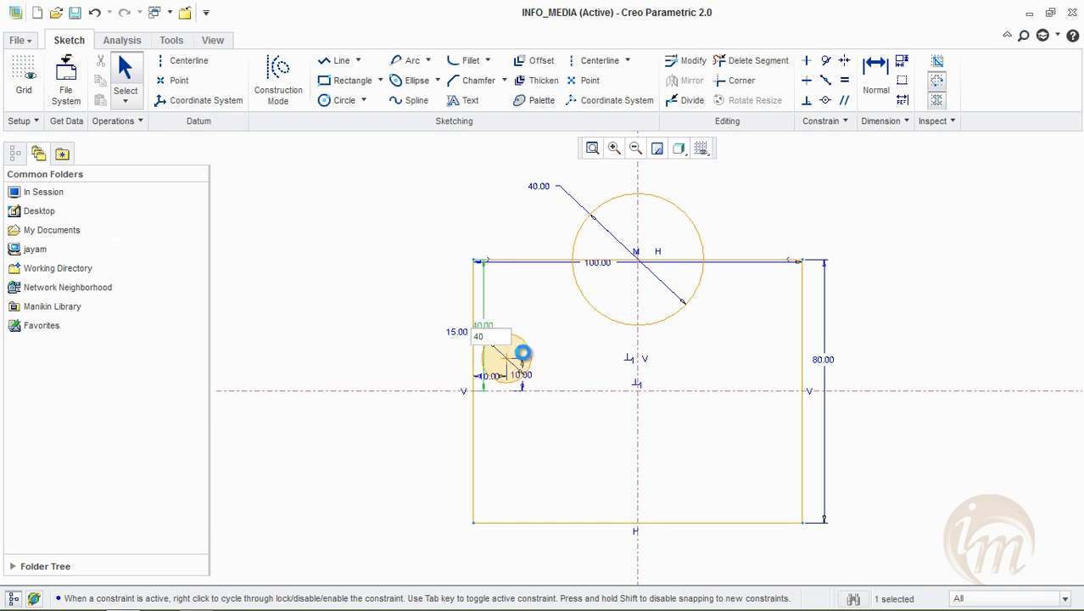
# Set the vertical distance from the small circle's center to the horizontal centerline to 20
pyautogui.doubleClick(521, 377)
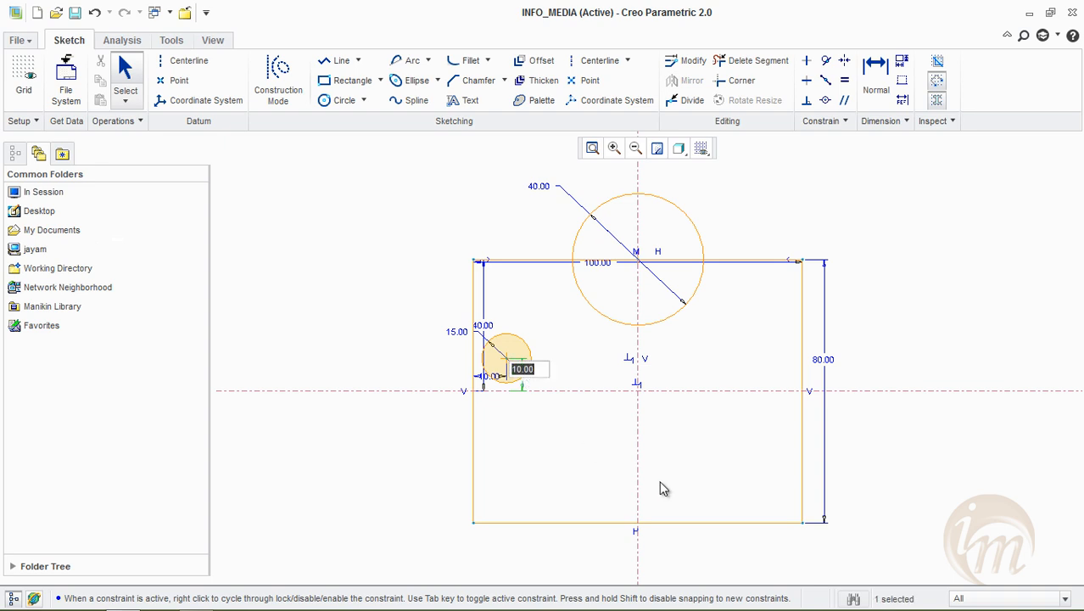
pyautogui.write('20')
pyautogui.press('Return')
pyautogui.click(918, 352)
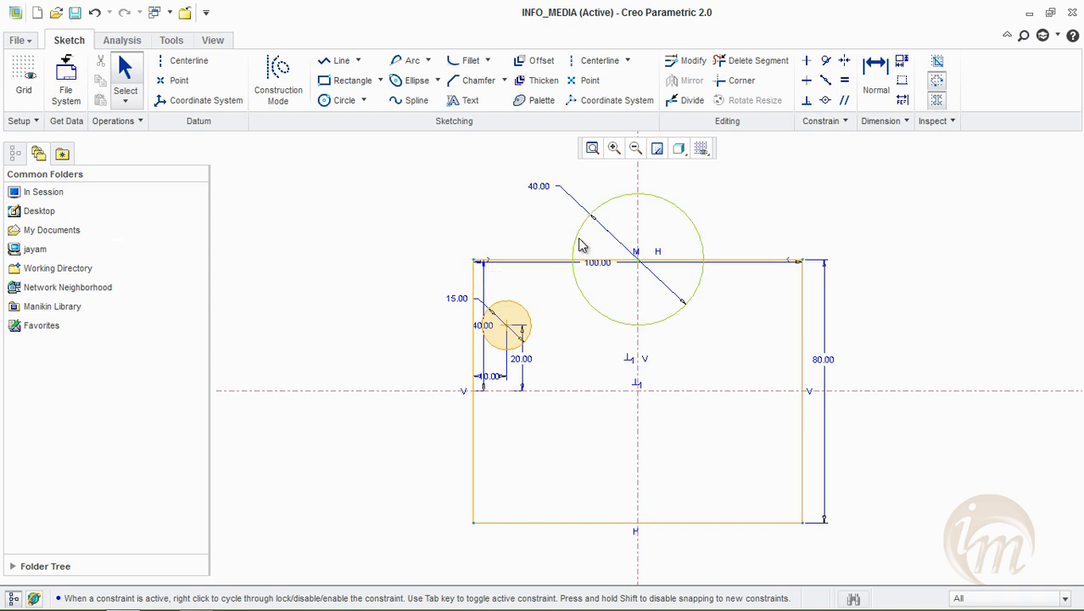
pyautogui.click(683, 320)
pyautogui.click(685, 67)
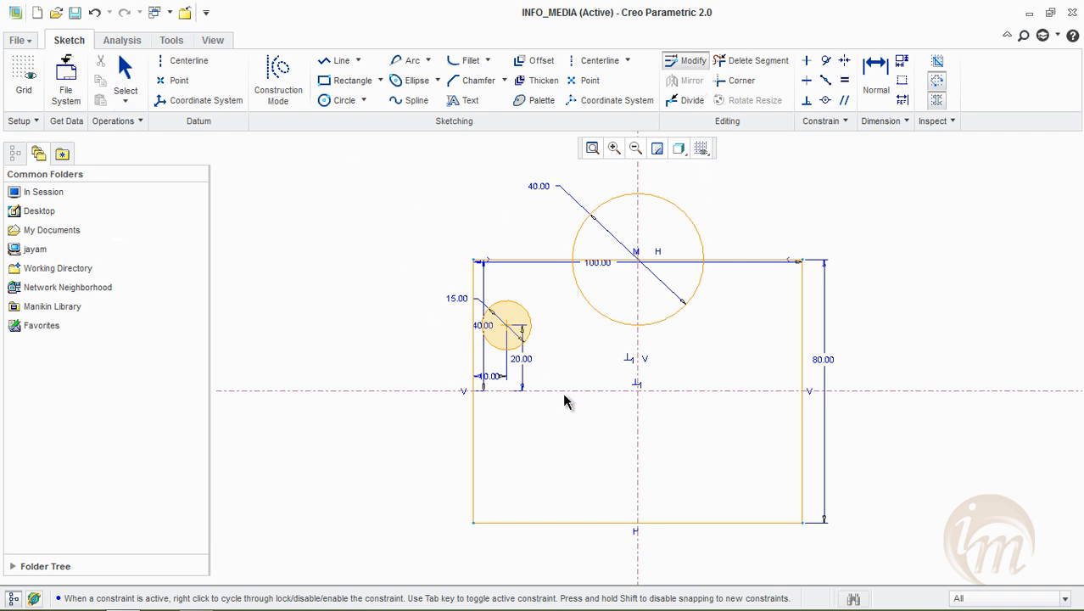
pyautogui.click(525, 363)
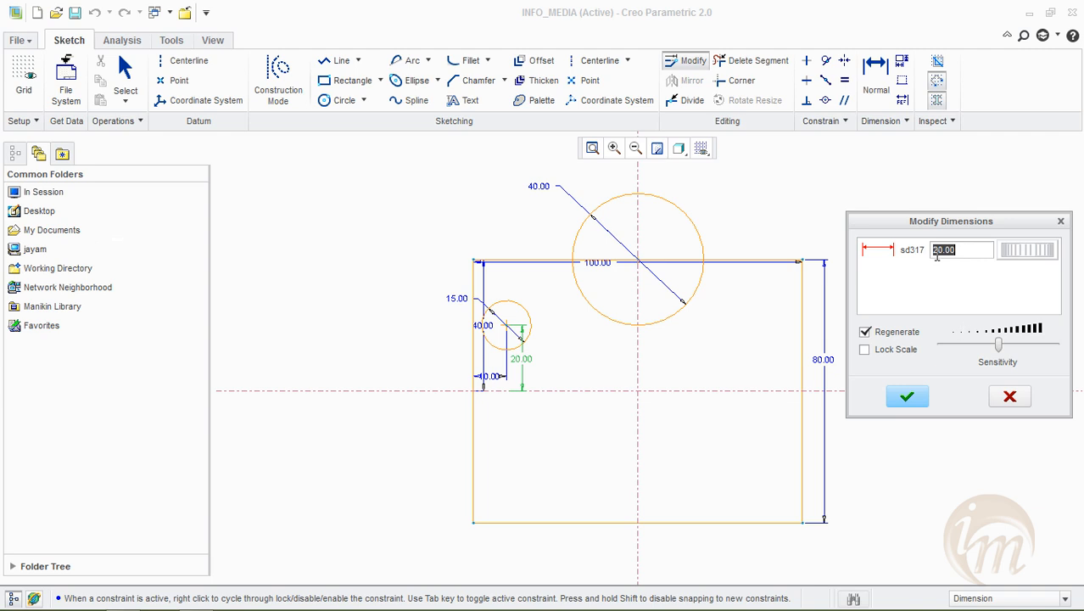
pyautogui.click(1010, 397)
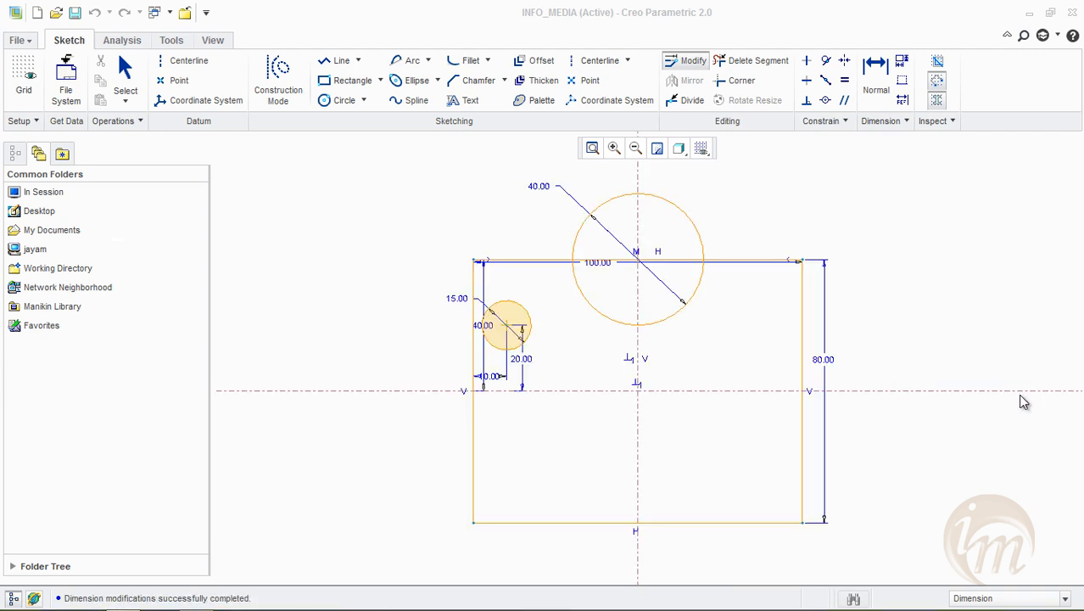
# Modify all sketch dimensions together, vary the rectangle's width to about 101.82, and set it back to 100
pyautogui.moveTo(592, 433)
pyautogui.mouseDown()
pyautogui.moveTo(901, 573)
pyautogui.moveTo(891, 564)
pyautogui.mouseUp()
pyautogui.click(684, 63)
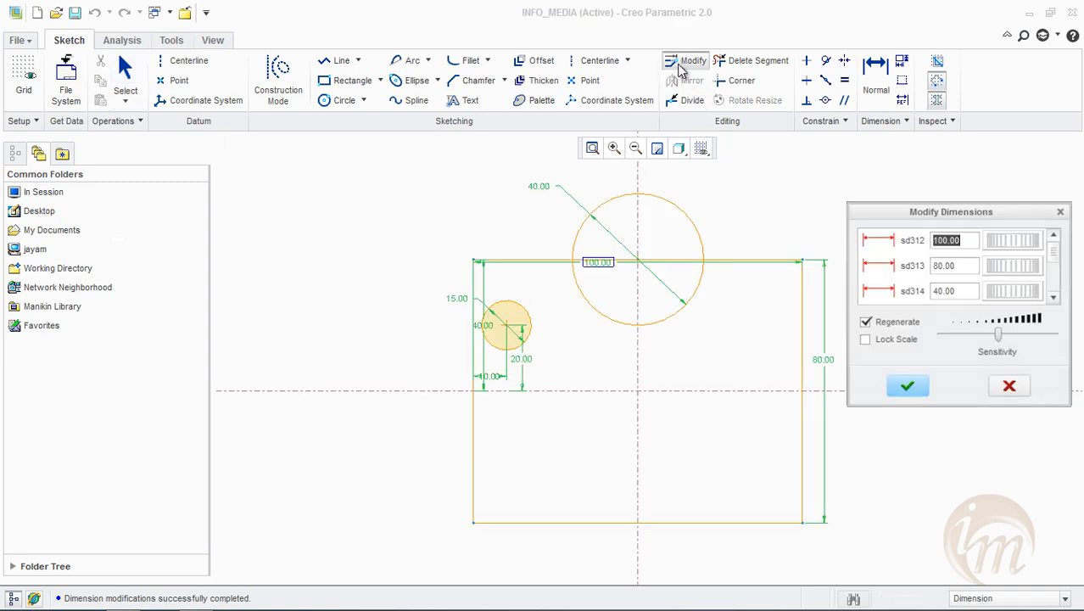
pyautogui.moveTo(1054, 254); pyautogui.dragTo(911, 225)
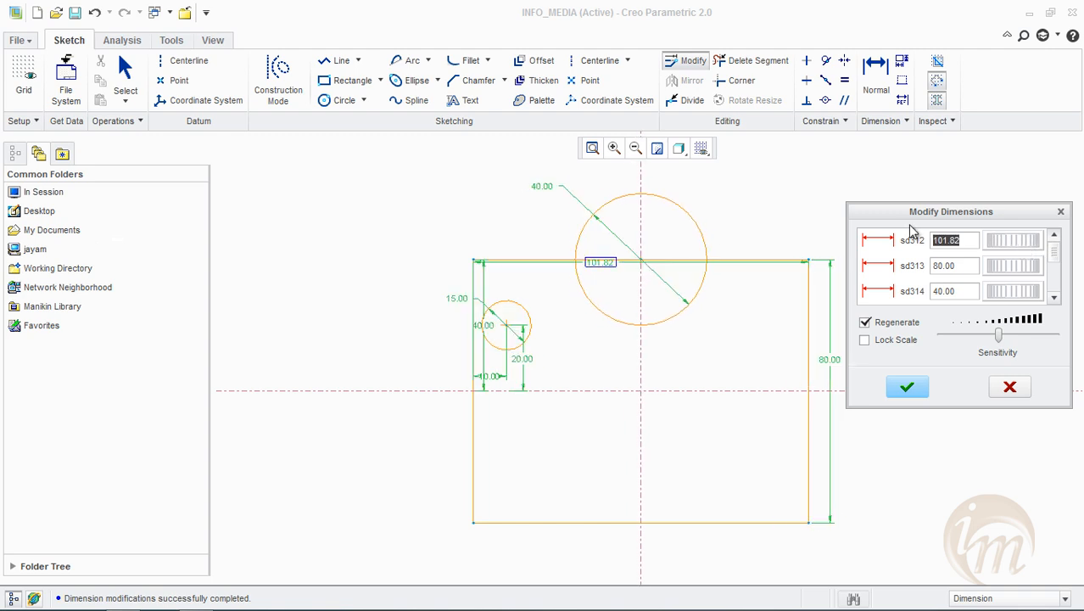
pyautogui.write('100')
pyautogui.press('Tab')
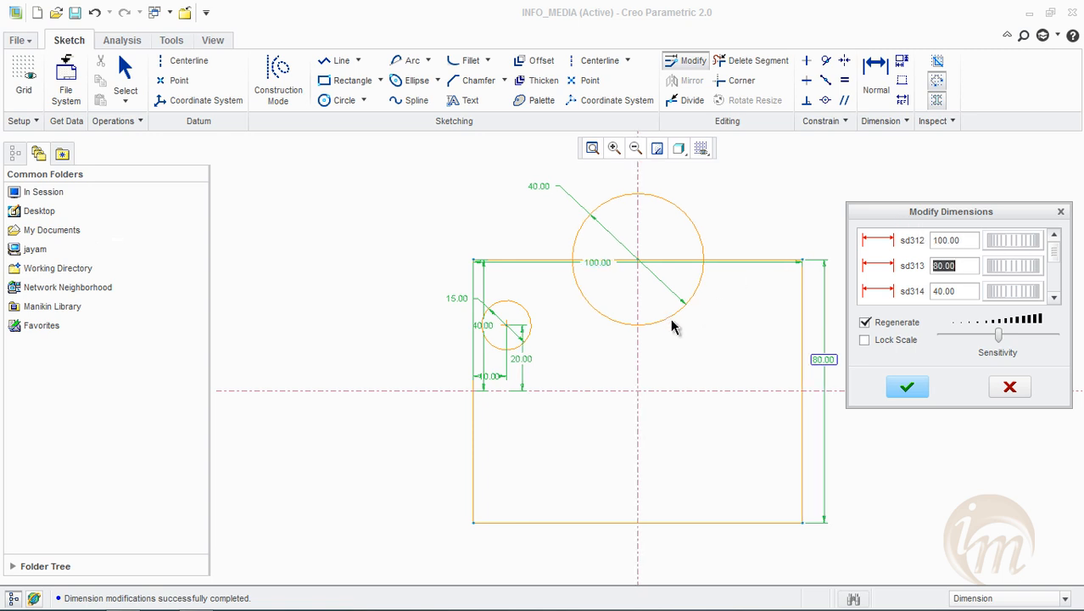
pyautogui.moveTo(1056, 257)
pyautogui.mouseDown()
pyautogui.moveTo(1058, 289)
pyautogui.moveTo(1055, 251)
pyautogui.mouseUp()
# Disable Regenerate, set the rectangle's height to 100, and accept the dimension modifications
pyautogui.click(899, 326)
pyautogui.doubleClick(932, 267)
pyautogui.write('100')
pyautogui.press('Tab')
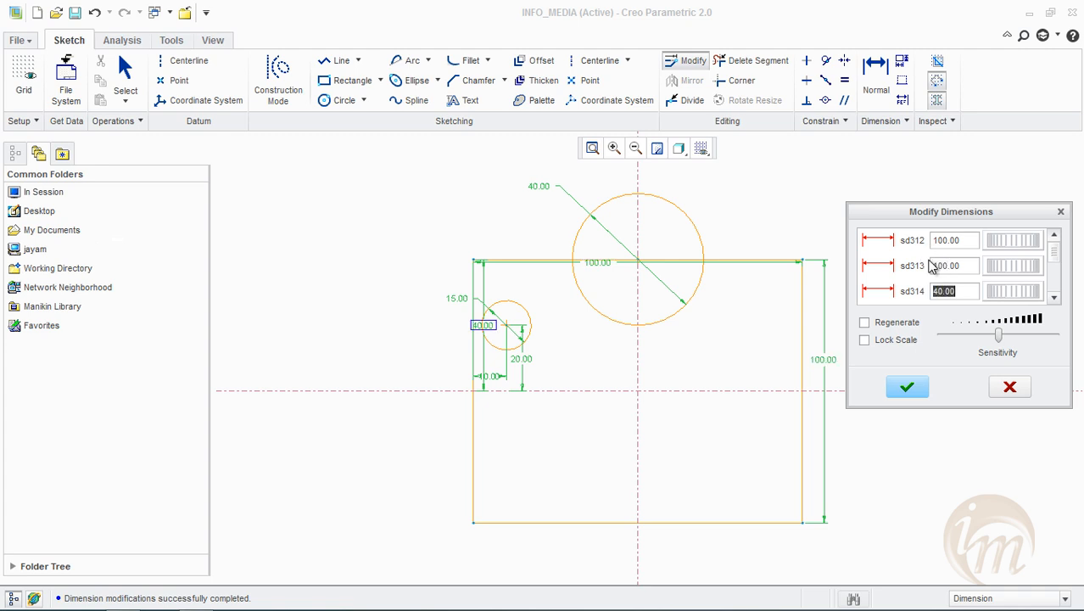
pyautogui.click(908, 387)
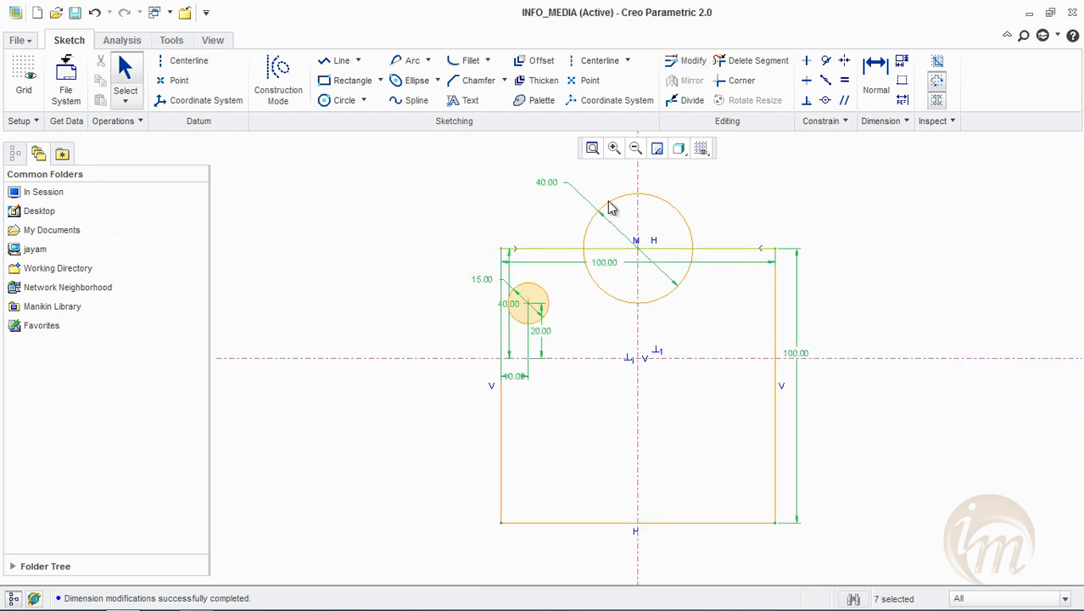
# Reopen all the dimensions for modification and set the rectangle's height to 80 with Regenerate enabled
pyautogui.click(684, 61)
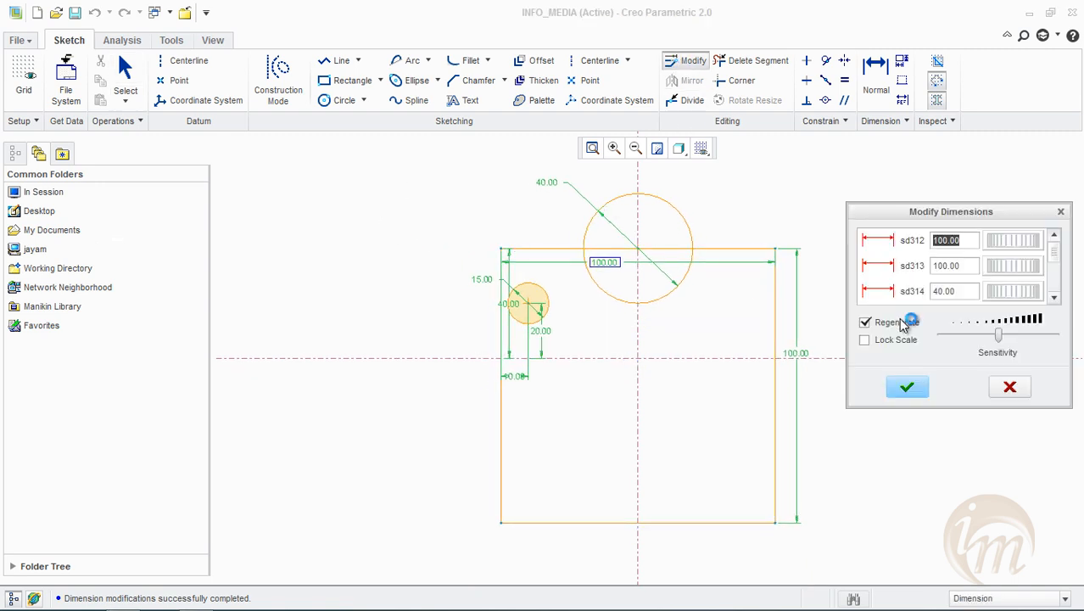
pyautogui.click(964, 268)
pyautogui.moveTo(964, 267); pyautogui.dragTo(891, 261)
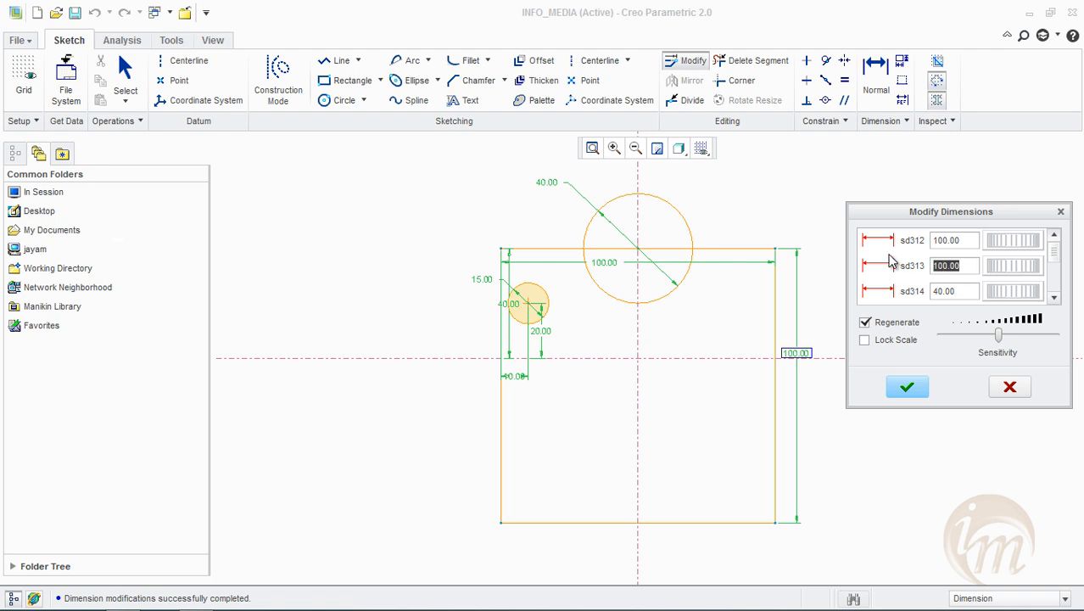
pyautogui.write('80')
pyautogui.press('Return')
pyautogui.click(960, 266)
pyautogui.click(949, 247)
pyautogui.click(952, 290)
# Try Lock Scale by setting the top edge's distance to the horizontal centerline to 80, then discard the dimension modifications
pyautogui.click(901, 340)
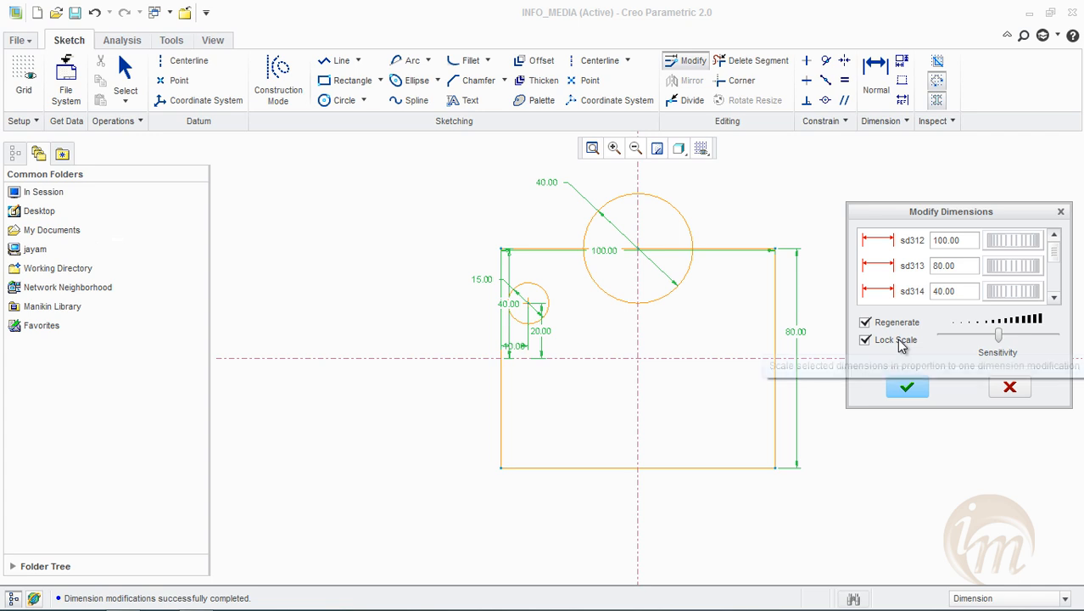
pyautogui.moveTo(1006, 292)
pyautogui.mouseDown()
pyautogui.moveTo(1029, 292)
pyautogui.moveTo(995, 292)
pyautogui.moveTo(1009, 292)
pyautogui.mouseUp()
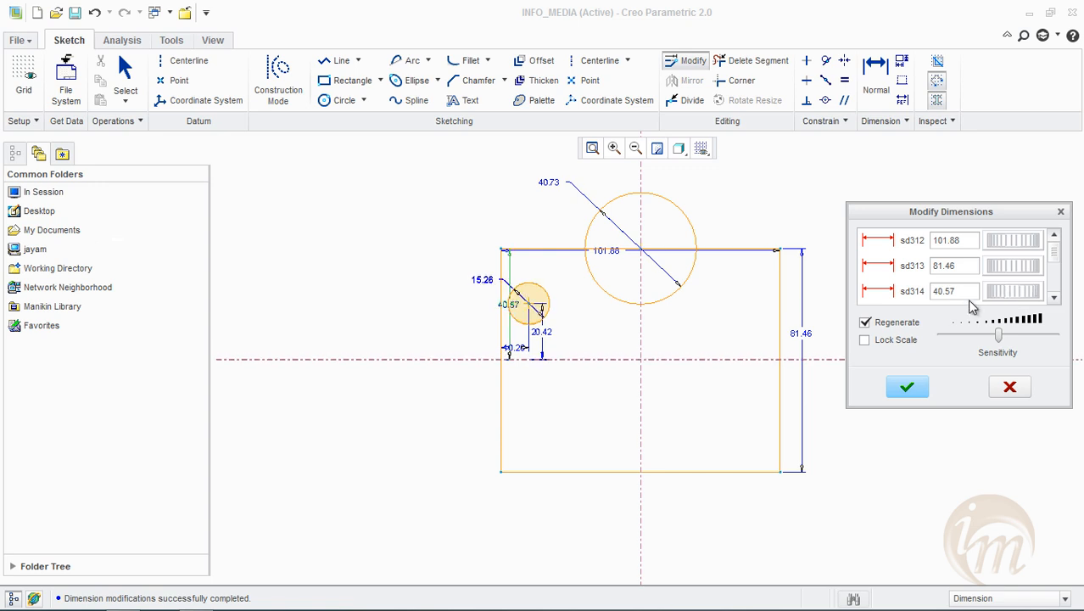
pyautogui.click(905, 340)
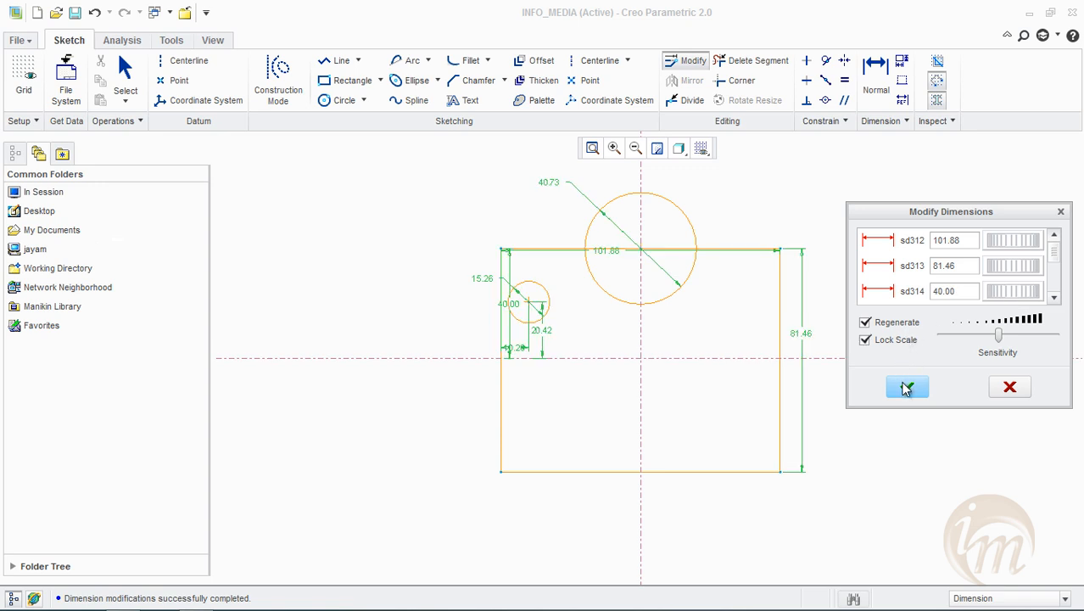
pyautogui.moveTo(1004, 293); pyautogui.dragTo(875, 290)
pyautogui.write('80')
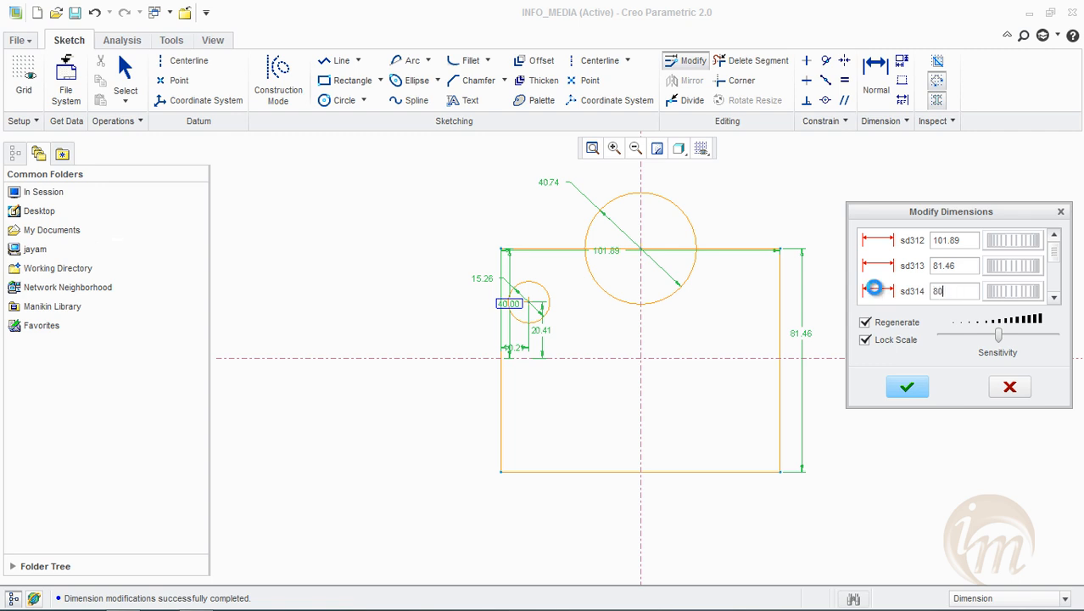
pyautogui.press('Return')
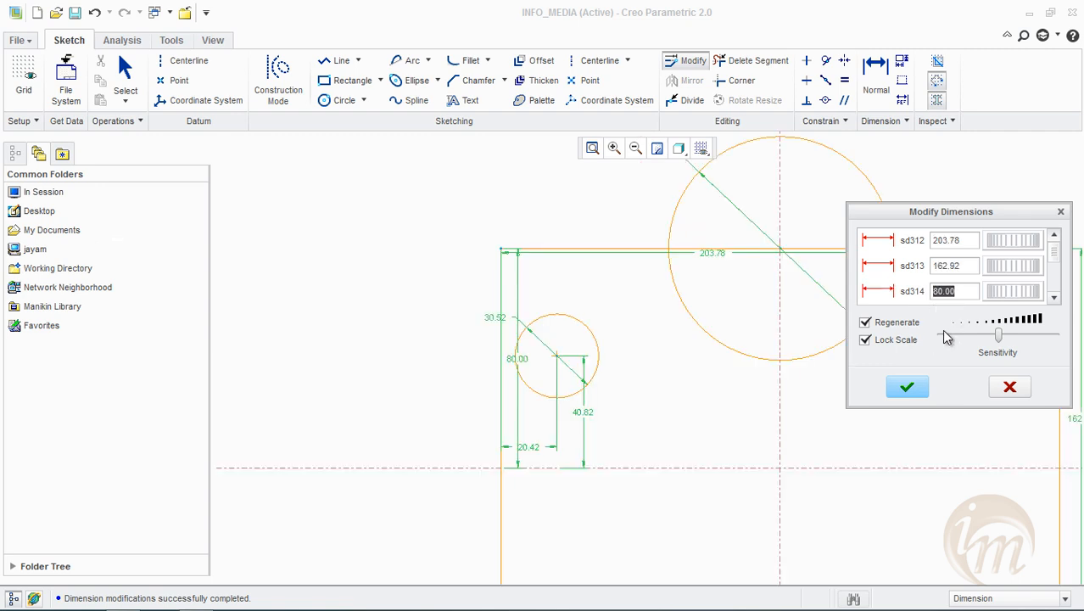
pyautogui.click(1010, 387)
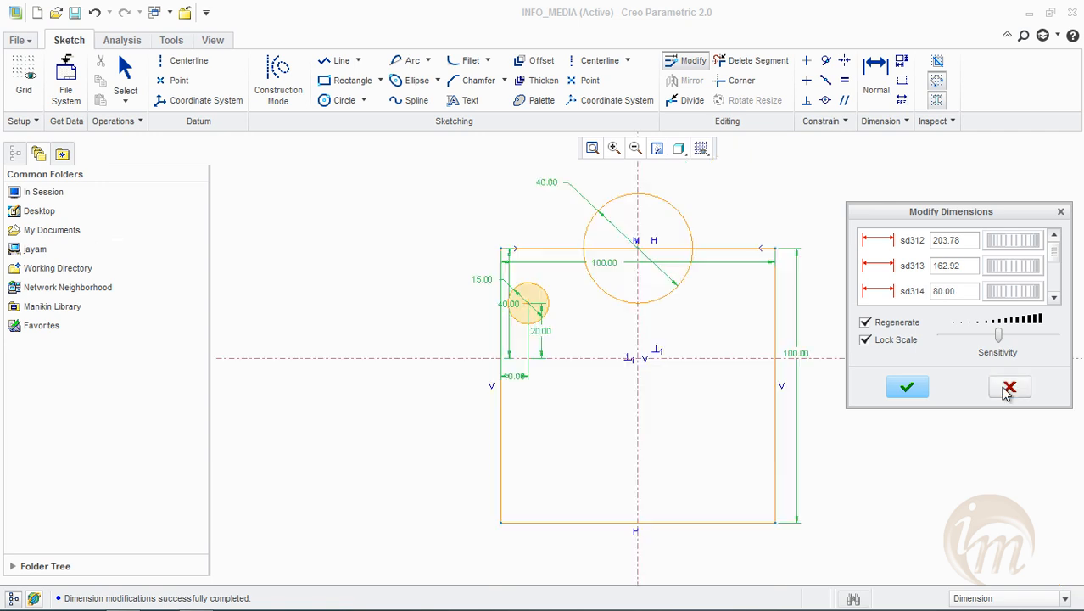
# Set the rectangle's height dimension to 80 directly in the sketch and clear the selection
pyautogui.doubleClick(804, 352)
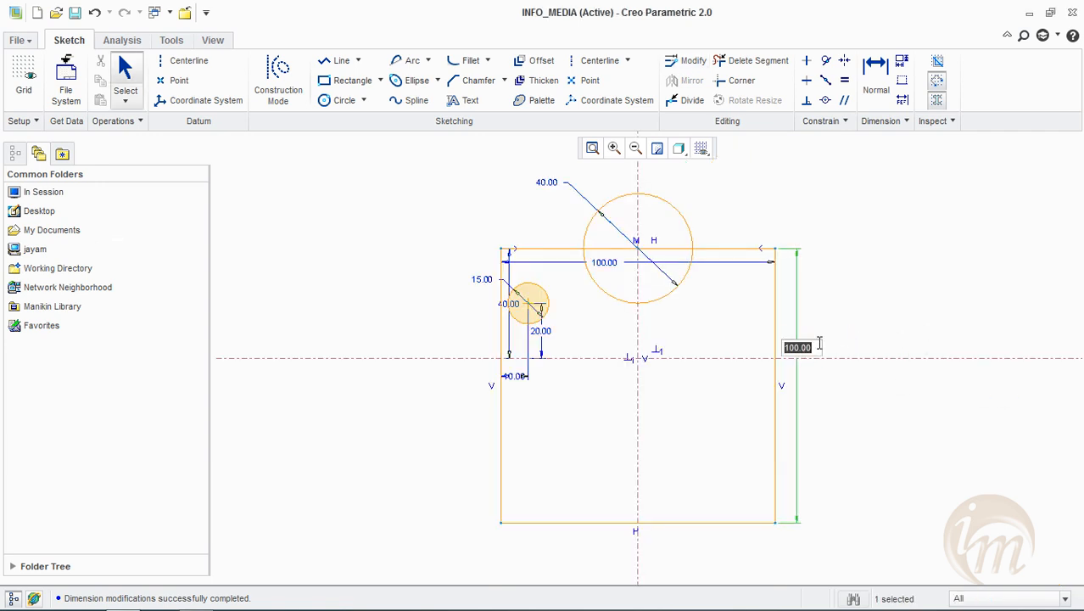
pyautogui.write('80')
pyautogui.press('Return')
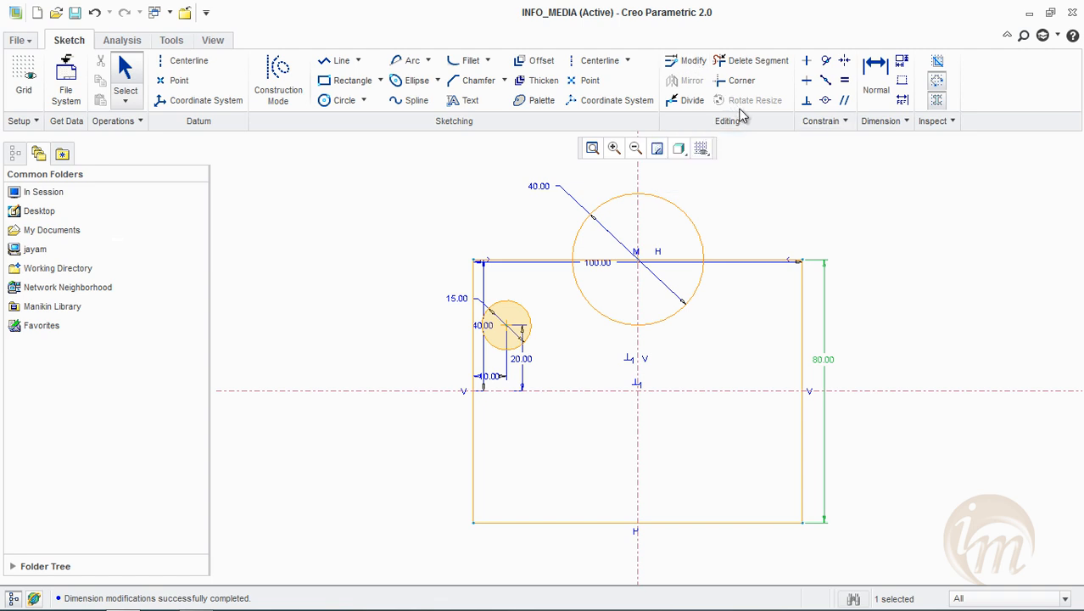
pyautogui.click(859, 225)
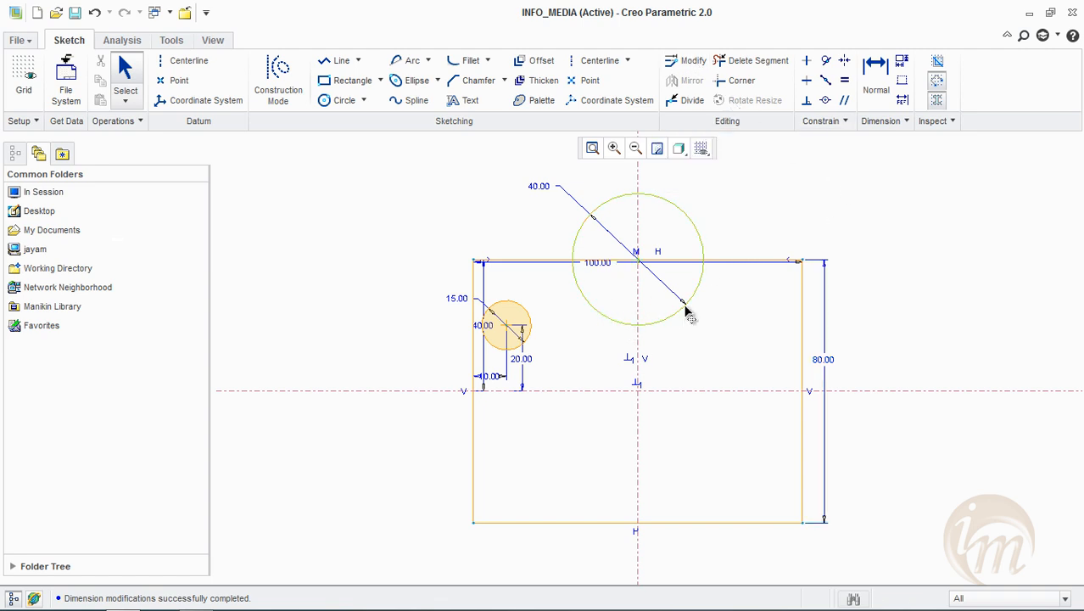
# Trim away the large circle's lower half and the part of the rectangle's top edge inside it with Delete Segment
pyautogui.click(749, 63)
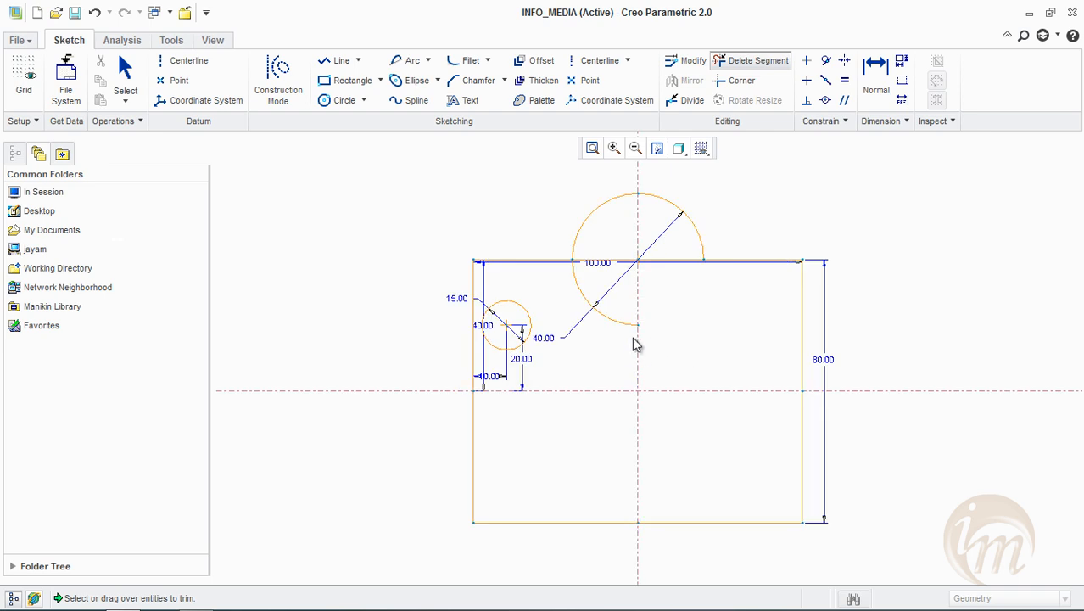
pyautogui.click(620, 328)
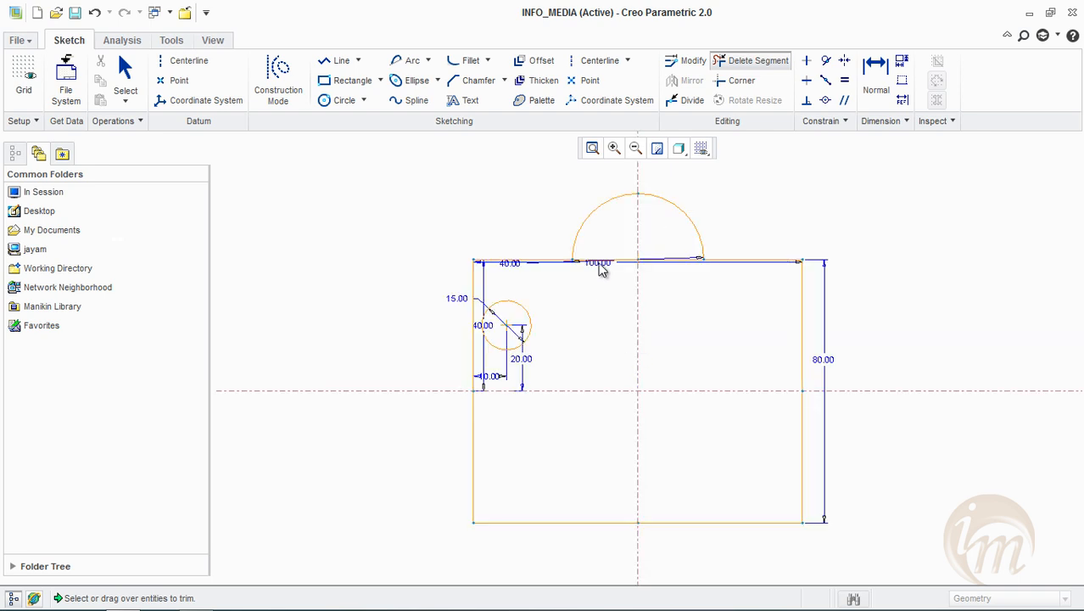
pyautogui.click(598, 262)
pyautogui.click(670, 264)
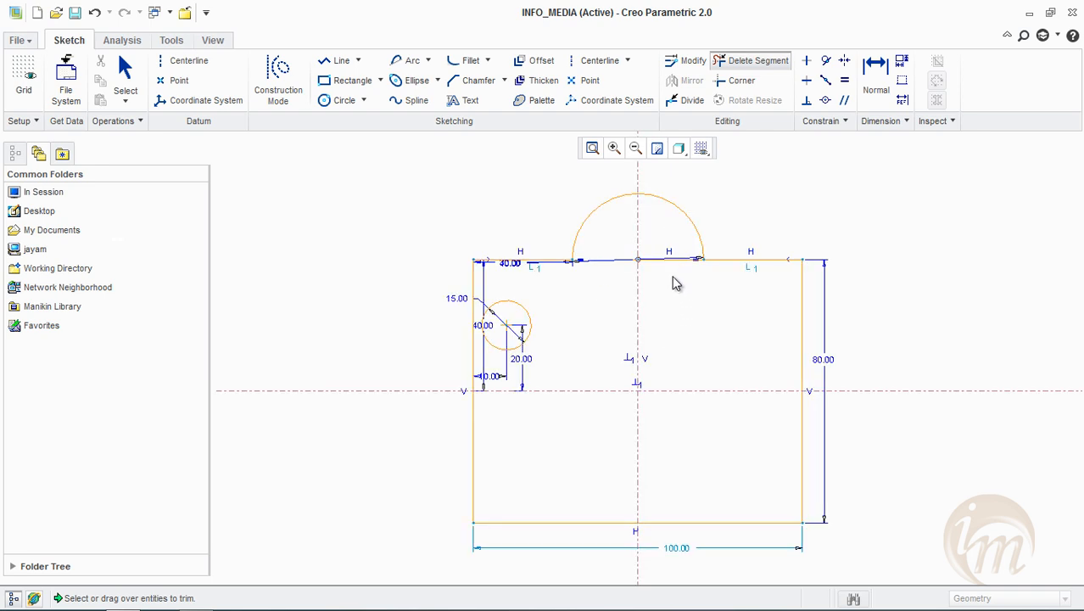
pyautogui.middleClick(898, 259)
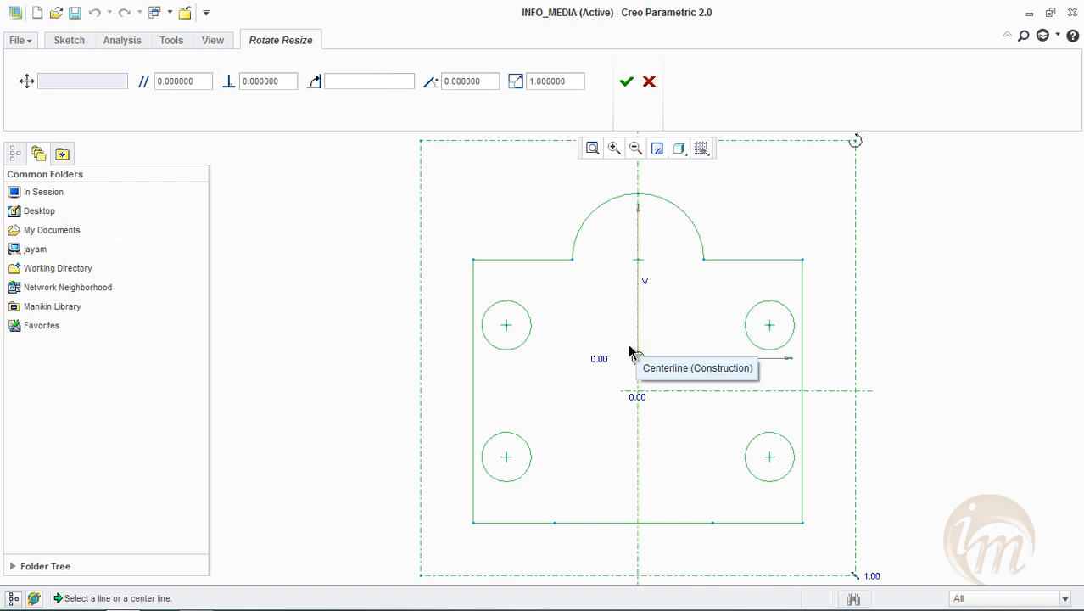
# Using Rotate Resize, move the whole sketch by about -3.36 and -4.77, rotate it about 7.74 degrees and scale it to about 1.09
pyautogui.moveTo(638, 360)
pyautogui.mouseDown()
pyautogui.moveTo(603, 362)
pyautogui.moveTo(627, 374)
pyautogui.mouseUp()
pyautogui.moveTo(844, 156)
pyautogui.mouseDown()
pyautogui.moveTo(829, 150)
pyautogui.moveTo(827, 168)
pyautogui.moveTo(852, 219)
pyautogui.mouseUp()
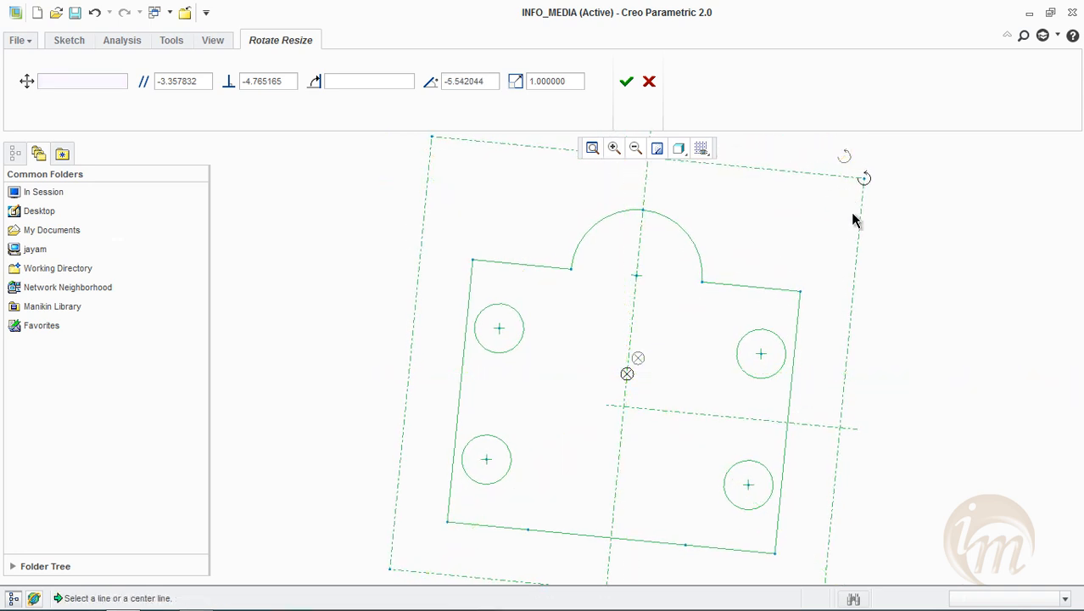
pyautogui.scroll(-2, 782, 358)
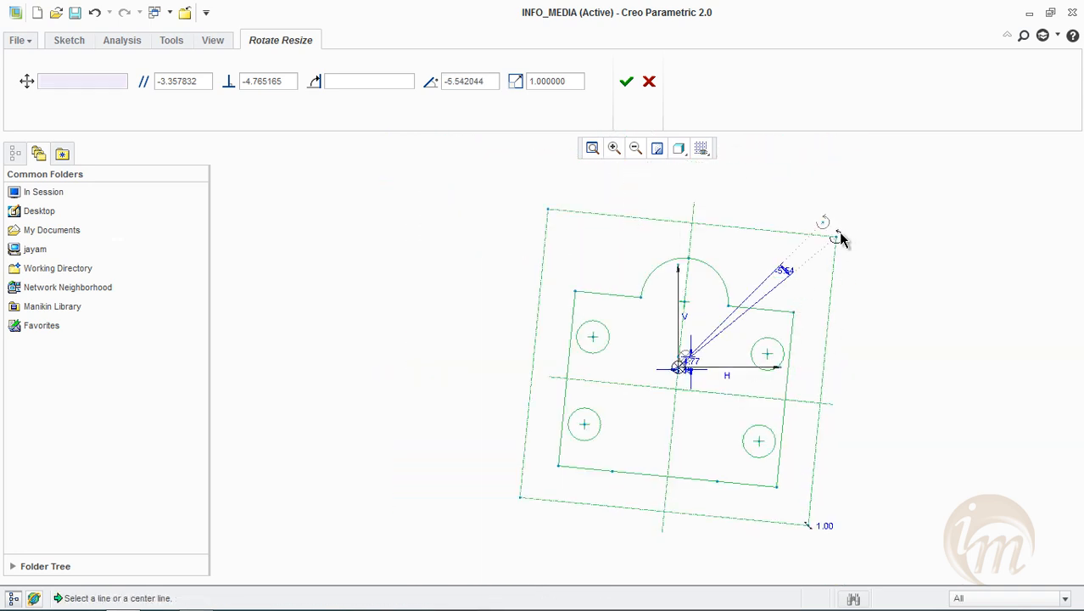
pyautogui.moveTo(837, 231); pyautogui.dragTo(802, 205)
pyautogui.moveTo(839, 491)
pyautogui.mouseDown()
pyautogui.moveTo(860, 509)
pyautogui.moveTo(845, 507)
pyautogui.moveTo(855, 502)
pyautogui.mouseUp()
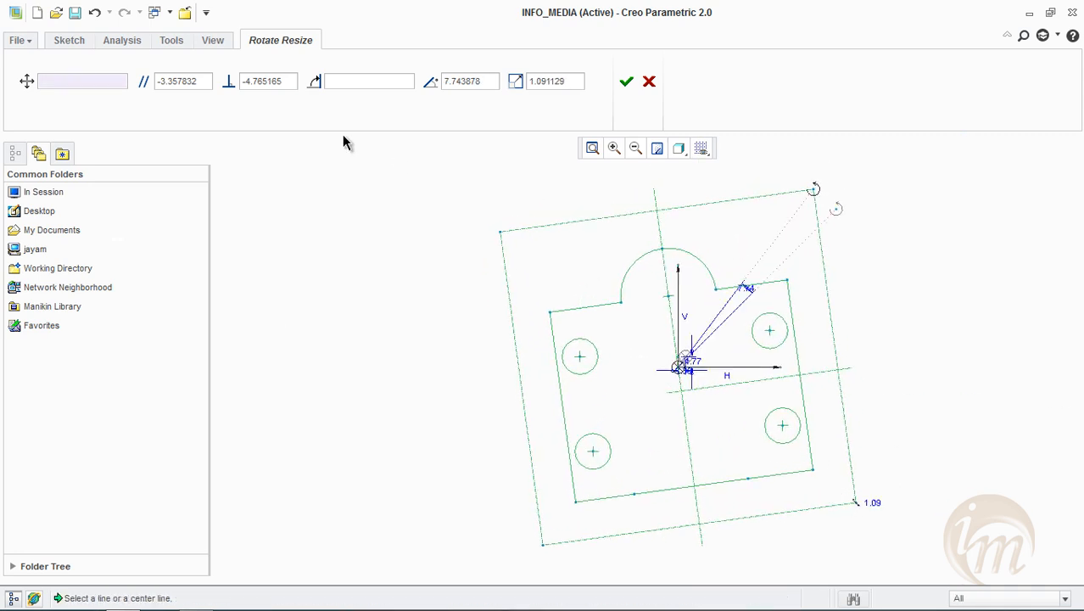
# Reset the parallel and perpendicular offsets and the rotation angle to 0, and the scale factor to 1
pyautogui.moveTo(209, 80); pyautogui.dragTo(15, 60)
pyautogui.write('0')
pyautogui.moveTo(283, 83); pyautogui.dragTo(167, 75)
pyautogui.write('0')
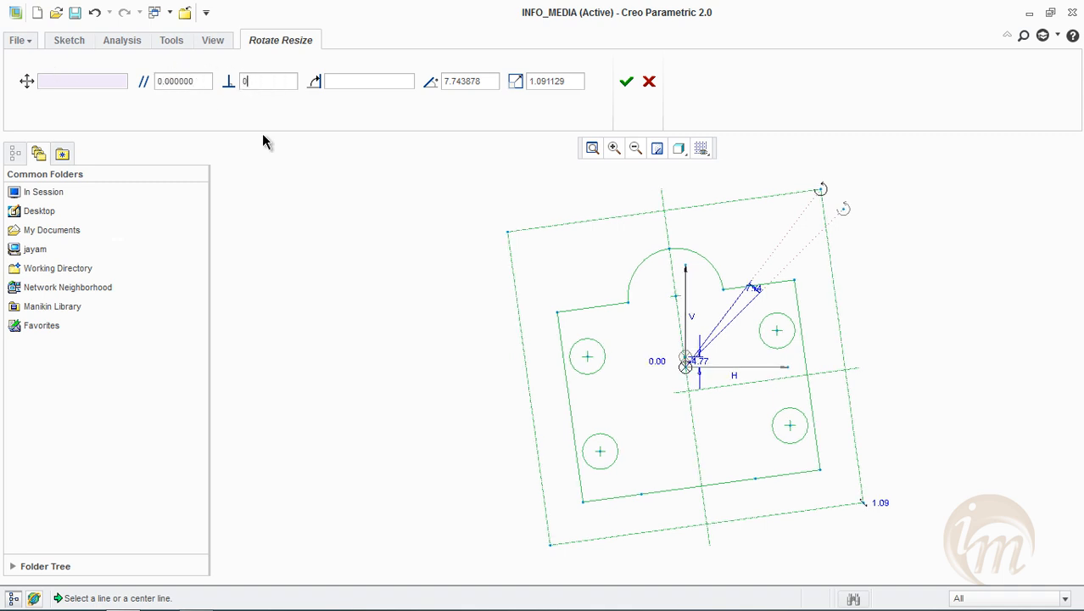
pyautogui.click(484, 81)
pyautogui.moveTo(445, 78); pyautogui.dragTo(350, 74)
pyautogui.write('0')
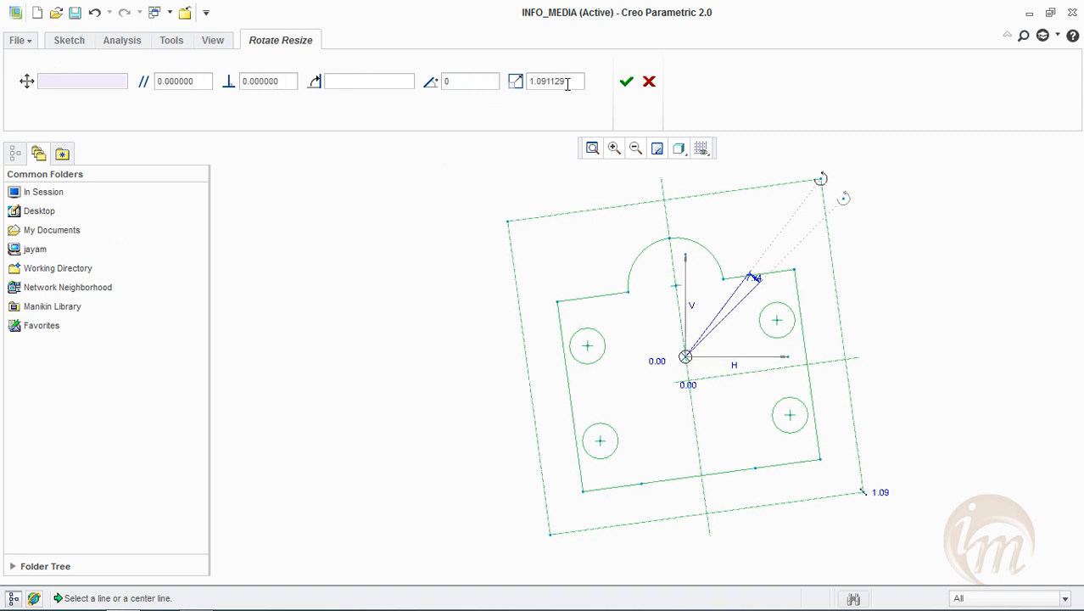
pyautogui.moveTo(568, 82); pyautogui.dragTo(487, 73)
pyautogui.write('0')
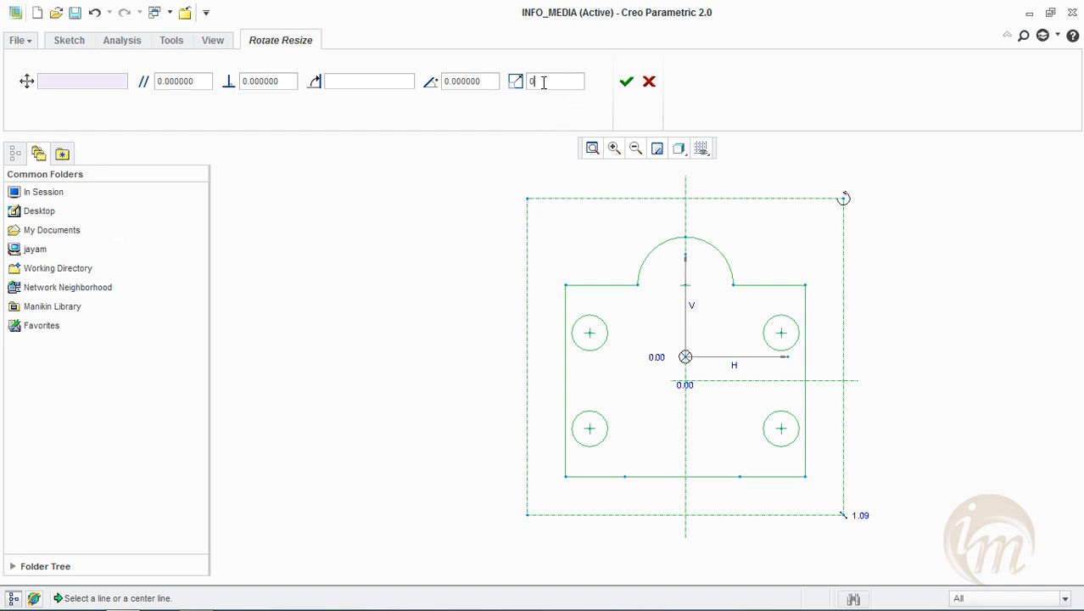
pyautogui.write('1')
pyautogui.click(419, 264)
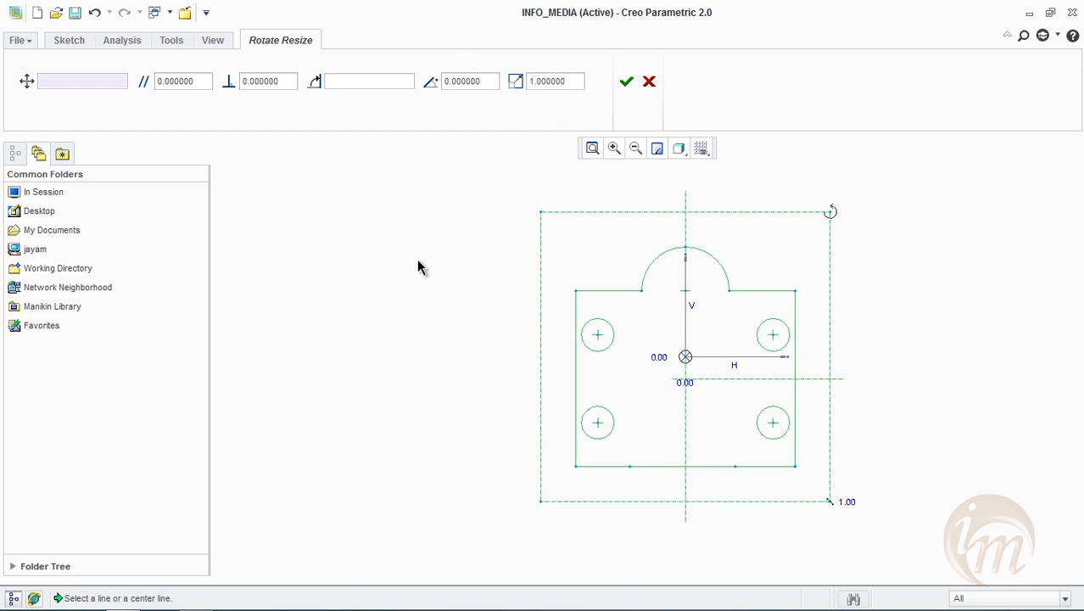
# Try a scale factor of 2 on the whole sketch
pyautogui.moveTo(565, 81); pyautogui.dragTo(344, 45)
pyautogui.write('2')
pyautogui.press('Return')
# Set the sketch's scale factor to 0.5, apply the resize and clear the selection
pyautogui.moveTo(556, 82); pyautogui.dragTo(429, 48)
pyautogui.write('0.5')
pyautogui.press('Return')
pyautogui.click(626, 80)
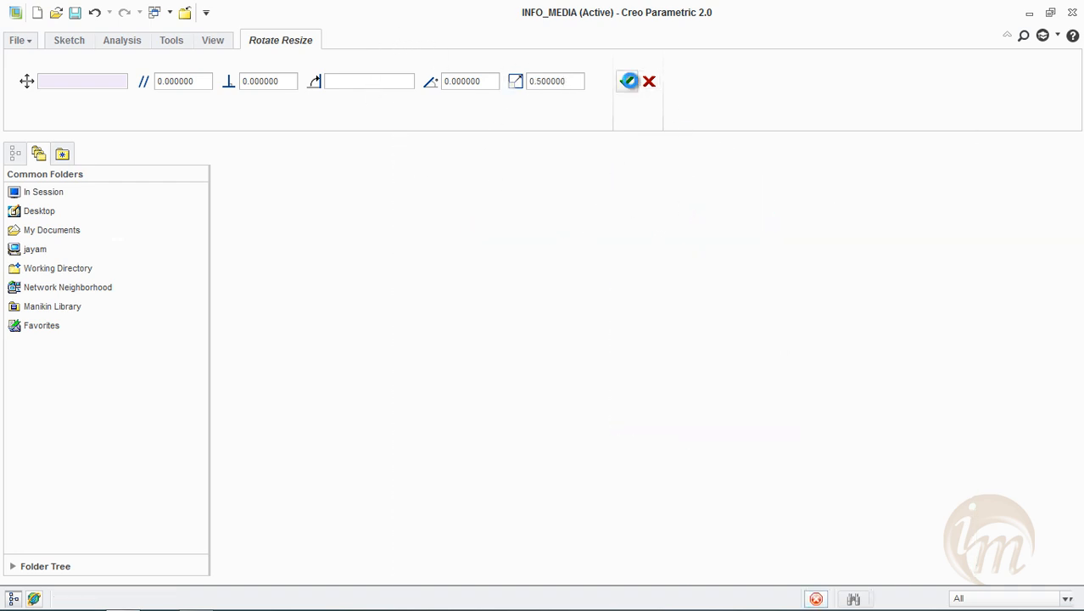
pyautogui.scroll(2, 697, 327)
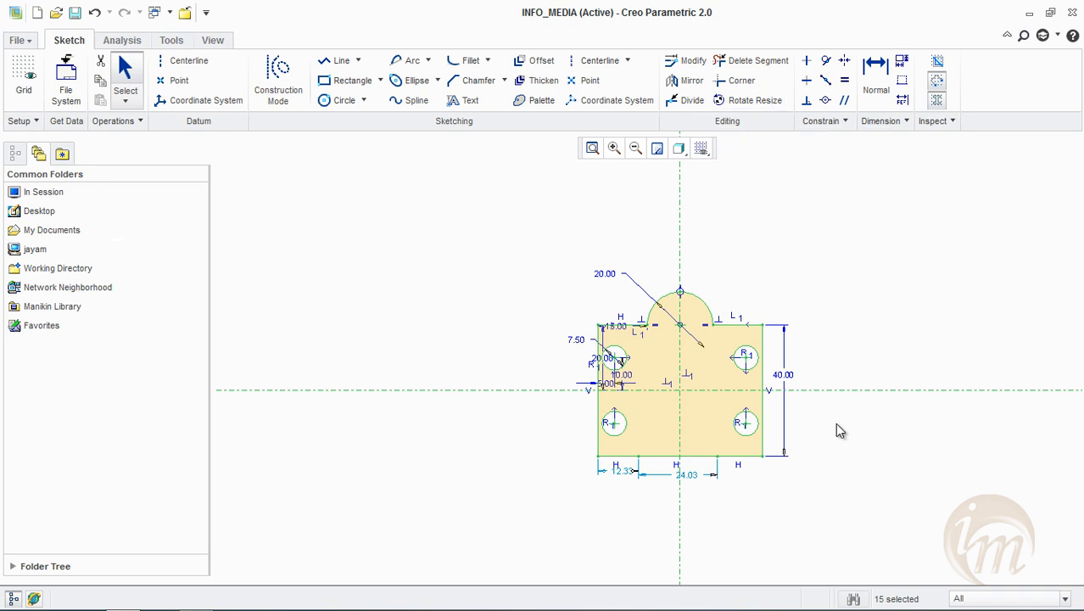
pyautogui.click(882, 420)
# Beside the plate, draw a horizontal line, a vertical line about 35.7 long crossing it, and a lower horizontal line about 26.9 long
pyautogui.scroll(2, 880, 422)
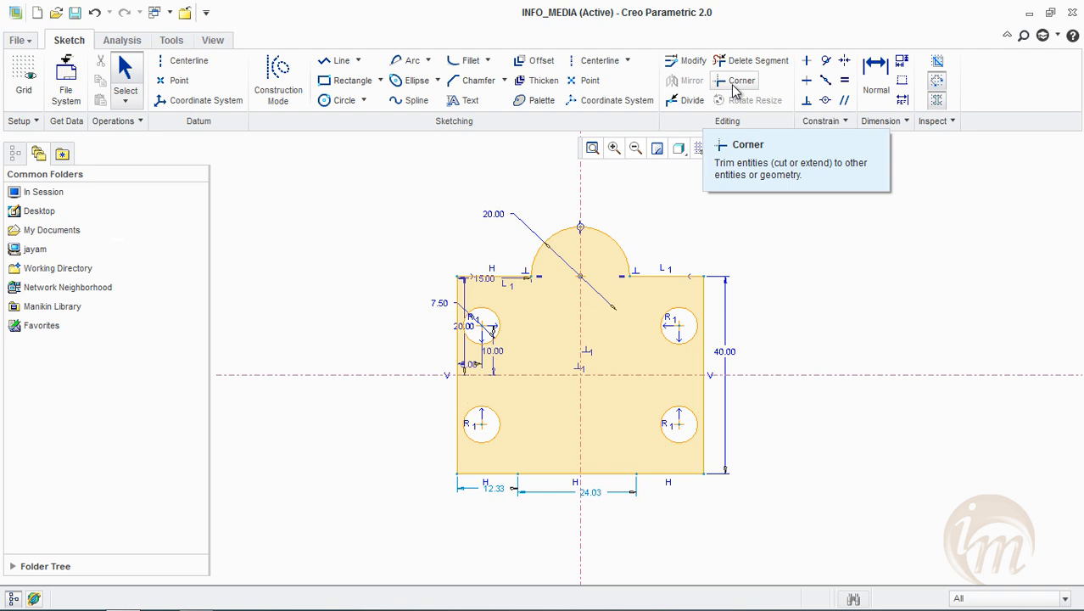
pyautogui.click(367, 81)
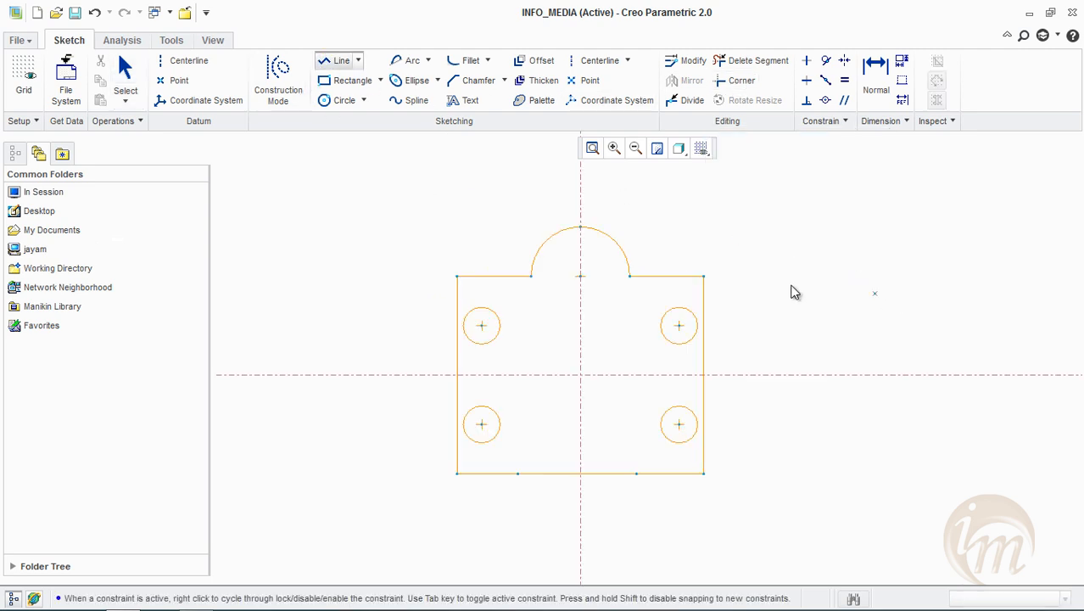
pyautogui.click(769, 276)
pyautogui.click(967, 278)
pyautogui.middleClick(954, 256)
pyautogui.click(945, 247)
pyautogui.click(946, 424)
pyautogui.middleClick(1040, 413)
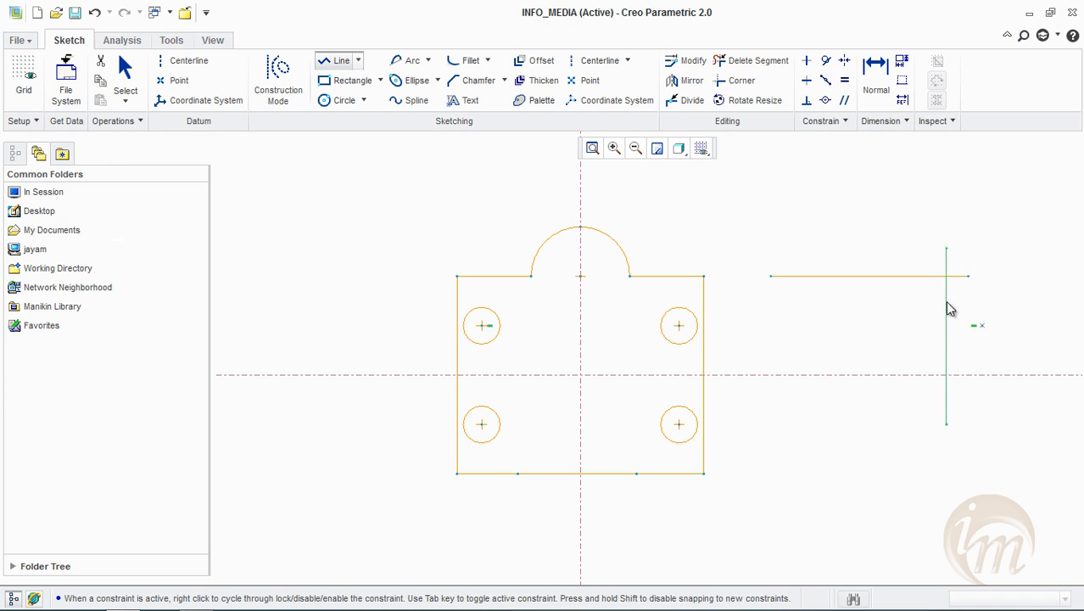
pyautogui.click(793, 453)
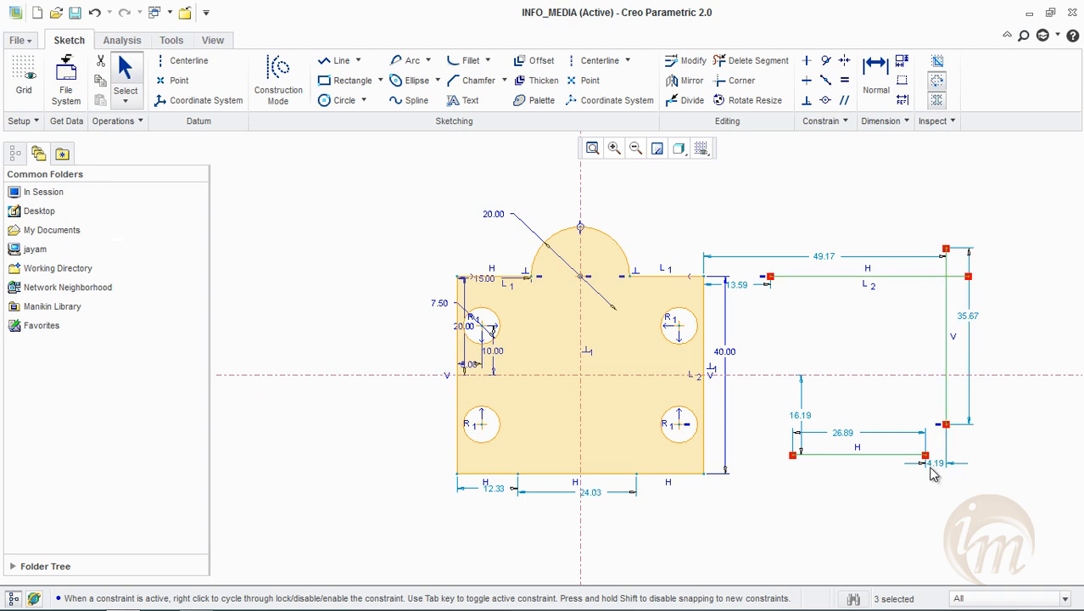
# Use Corner to join the separate vertical line to the upper and lower horizontal lines, forming two clean corners
pyautogui.click(740, 80)
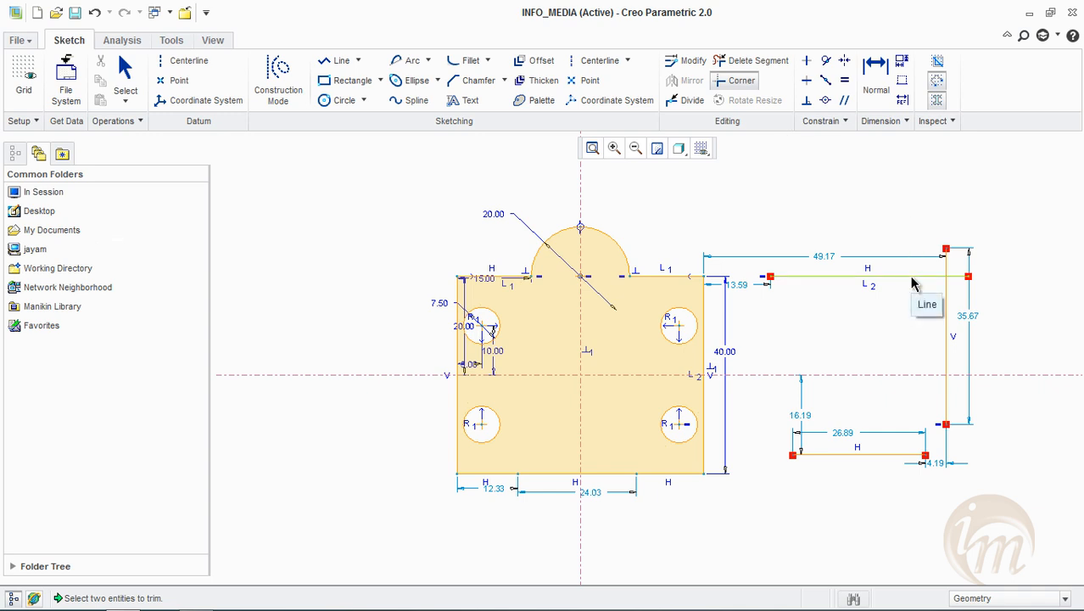
pyautogui.click(948, 305)
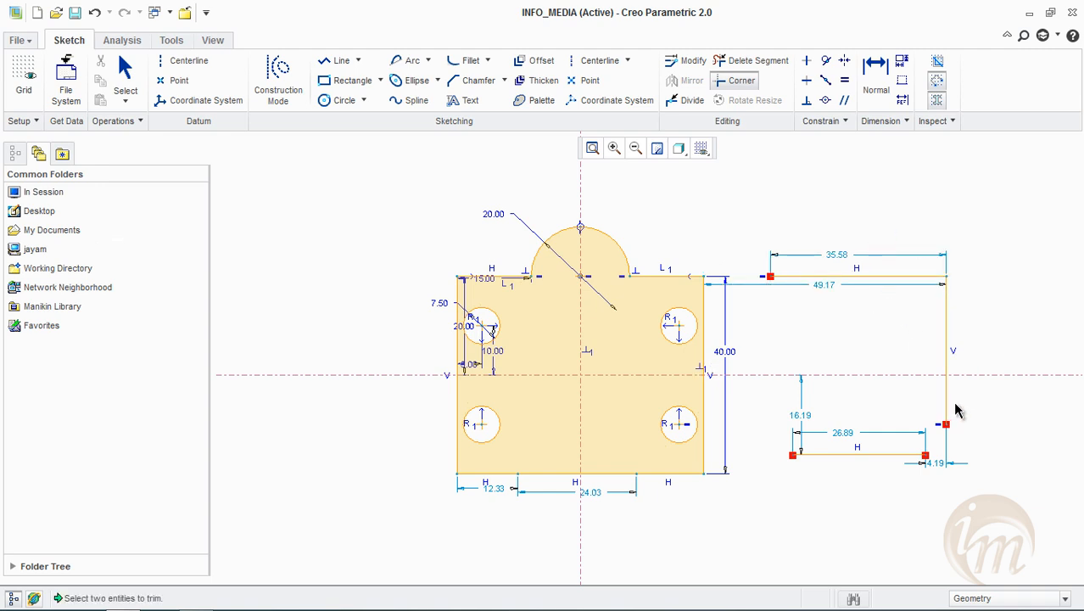
pyautogui.click(947, 408)
pyautogui.click(912, 455)
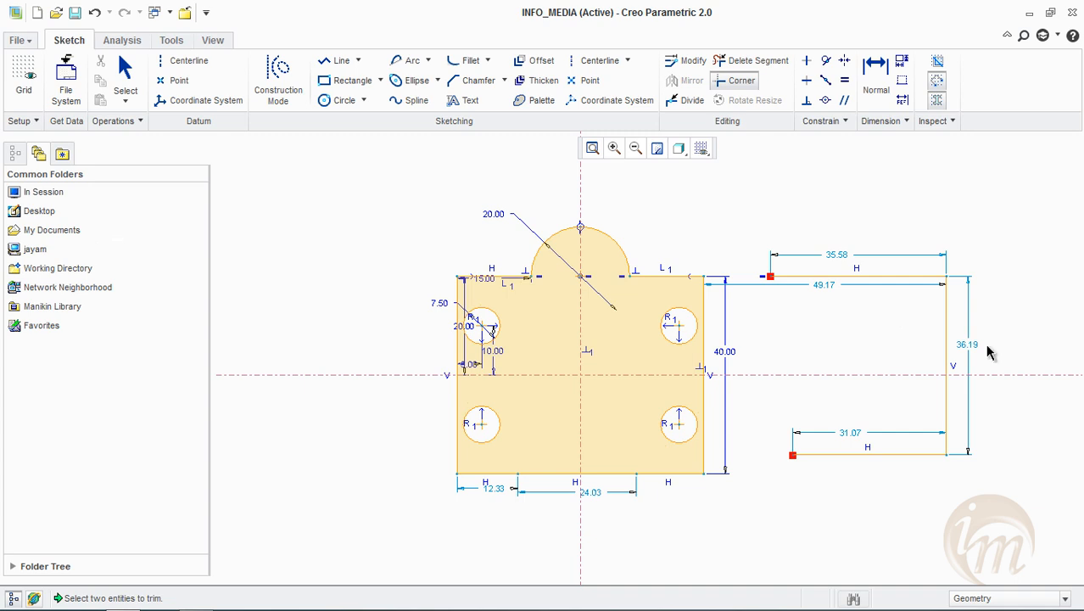
# Draw a vertical line about 19.5 long across the lower horizontal line near its free end, starting about 4 above it
pyautogui.click(348, 61)
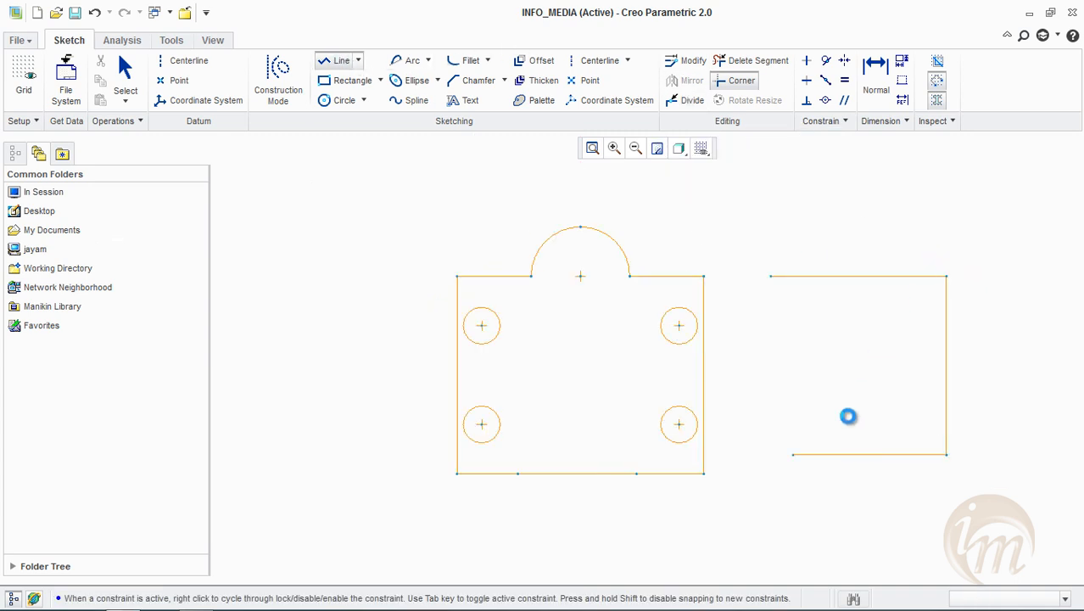
pyautogui.click(812, 435)
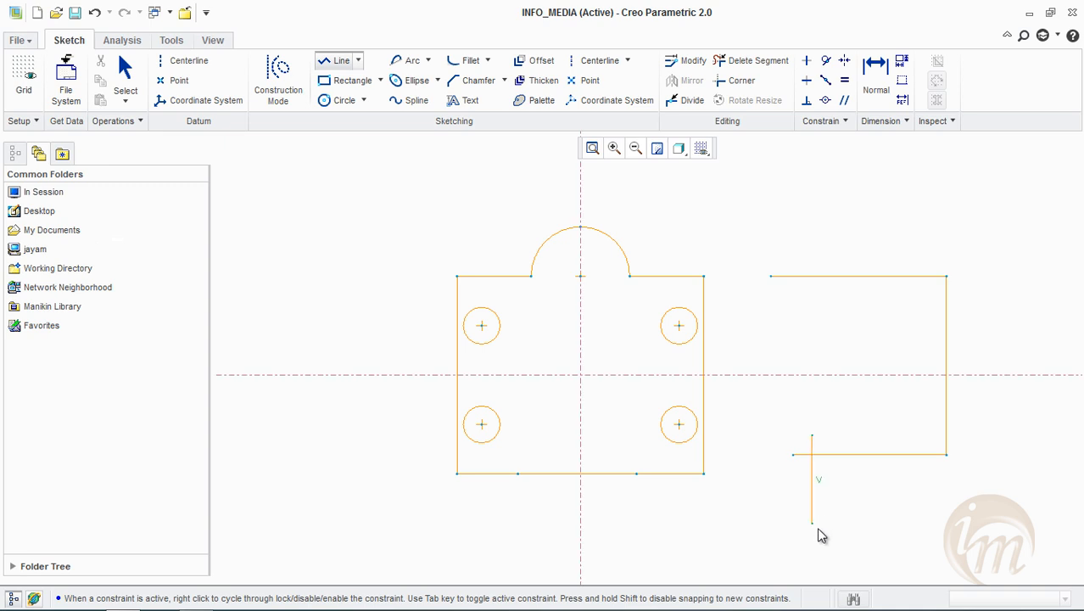
pyautogui.click(812, 531)
pyautogui.middleClick(1004, 439)
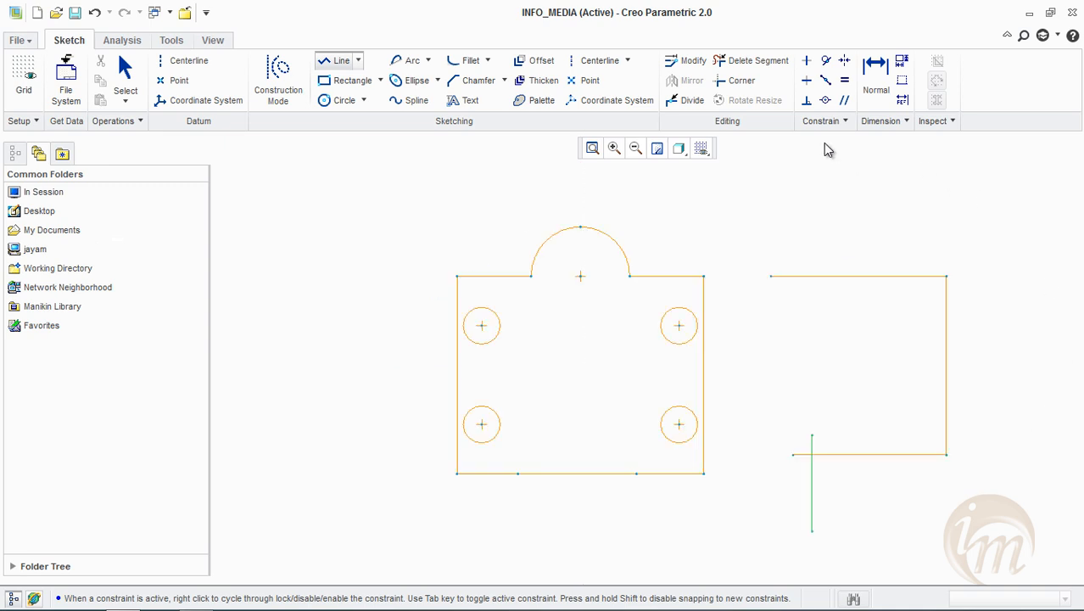
# Use Corner to trim the lower horizontal line and the new vertical line where they cross, keeping the vertical line's upper part
pyautogui.click(736, 81)
pyautogui.scroll(5, 840, 454)
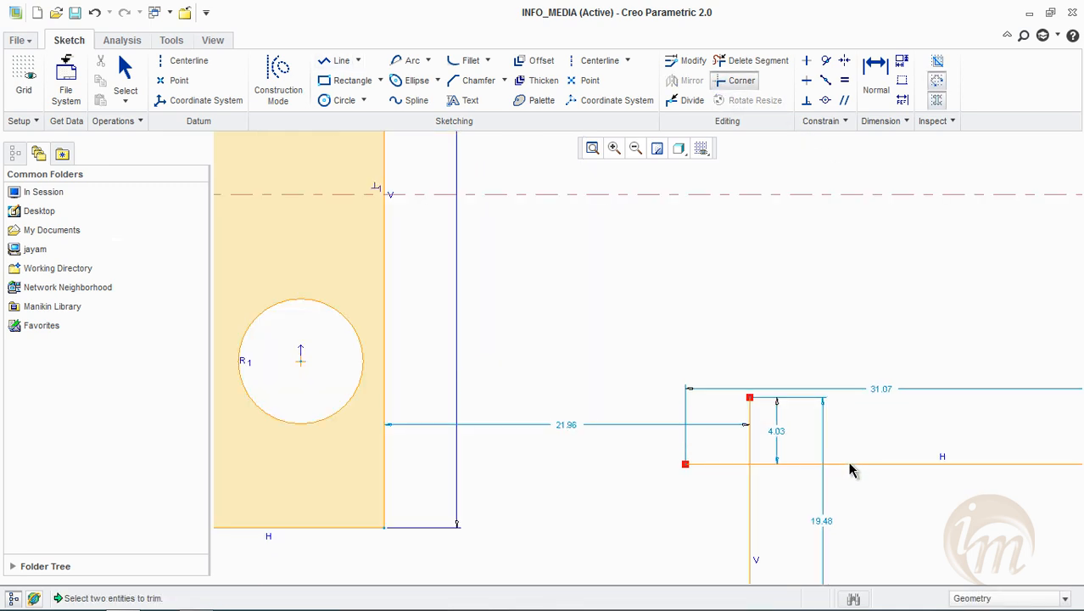
pyautogui.click(834, 462)
pyautogui.click(753, 442)
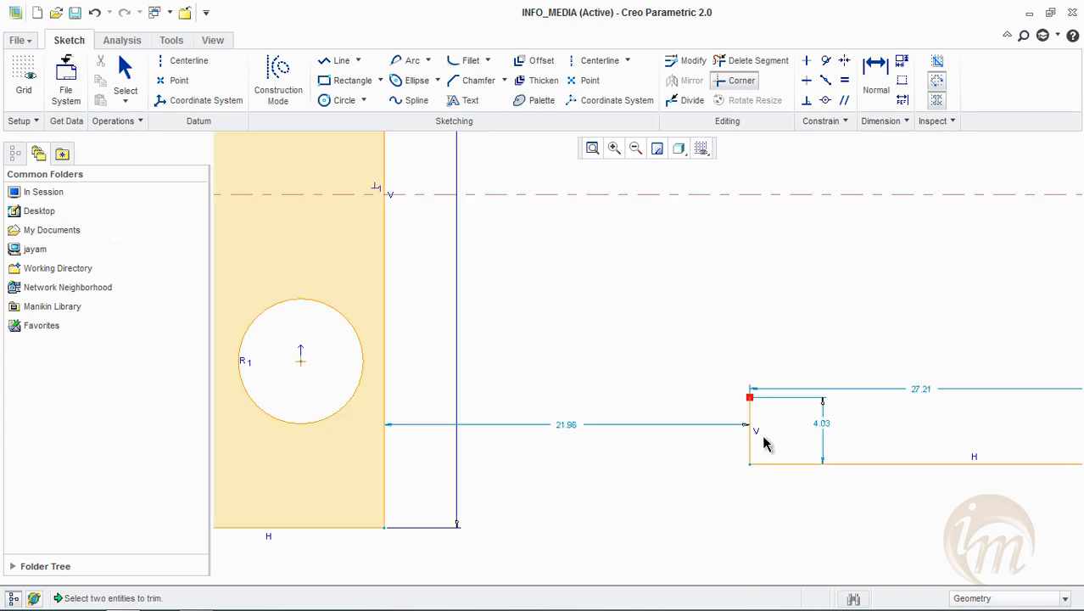
pyautogui.scroll(-5, 750, 434)
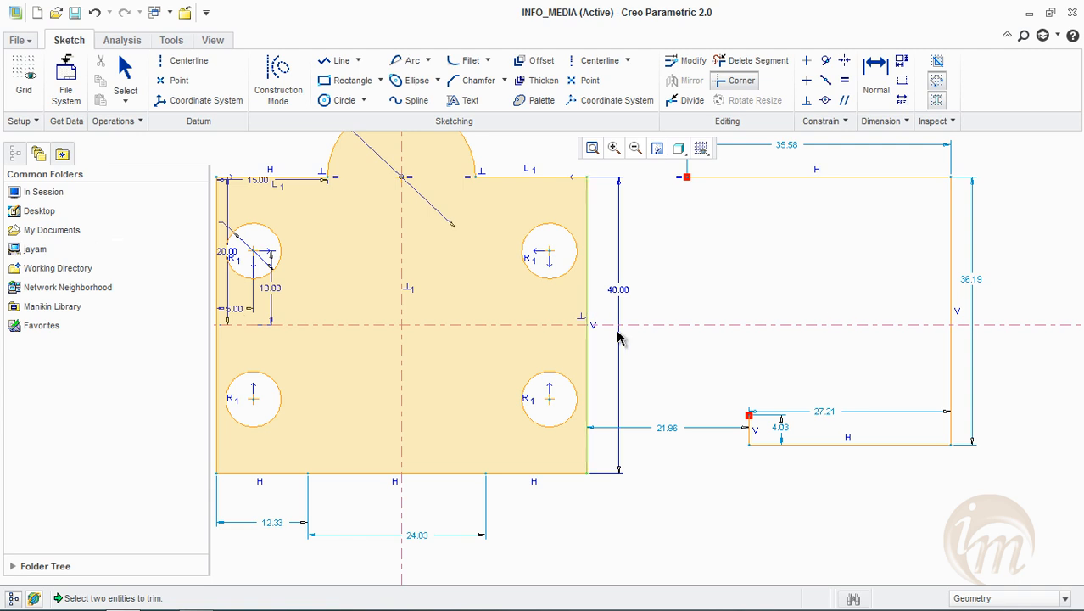
pyautogui.scroll(4, 552, 338)
pyautogui.scroll(-7, 552, 338)
pyautogui.moveTo(551, 337); pyautogui.dragTo(643, 364, button='middle')
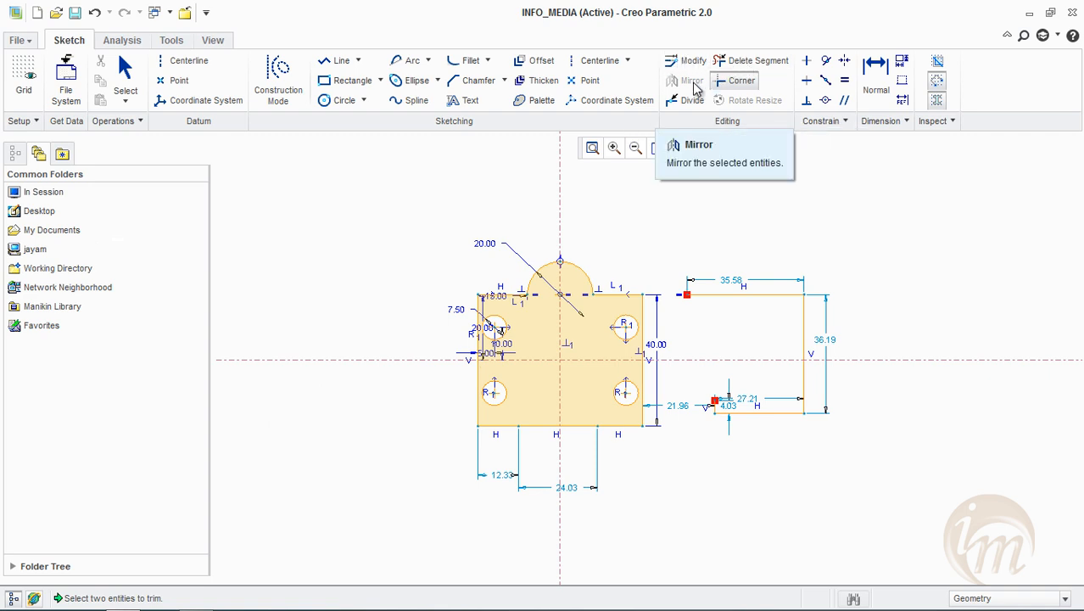
pyautogui.click(741, 90)
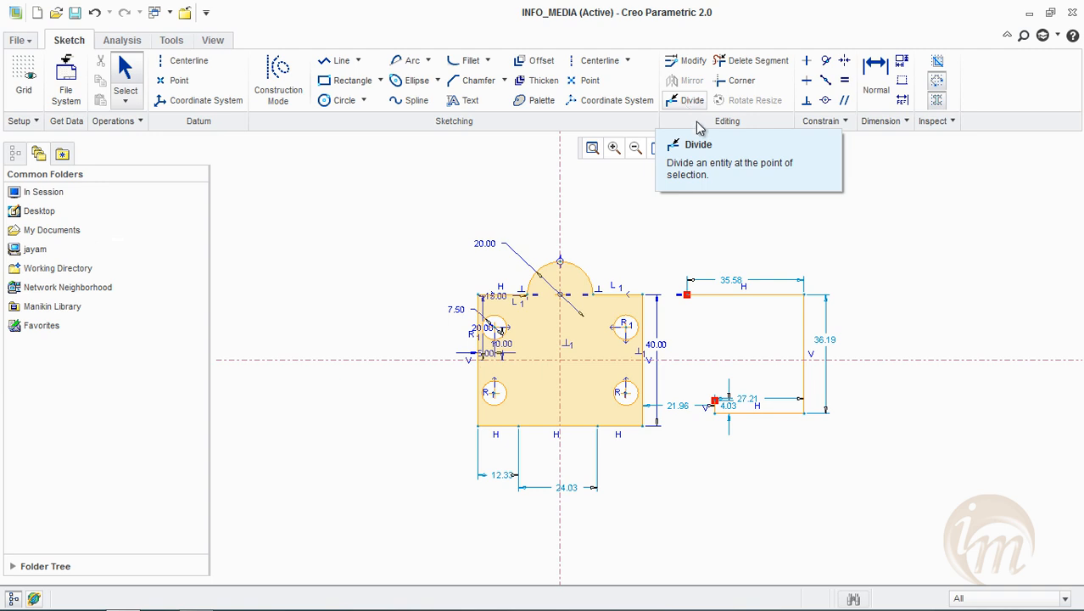
# Select and delete all geometry in the sketch, including the plate outline and the practice lines
pyautogui.moveTo(395, 202)
pyautogui.mouseDown()
pyautogui.moveTo(431, 281)
pyautogui.moveTo(856, 501)
pyautogui.mouseUp()
pyautogui.moveTo(339, 170)
pyautogui.mouseDown()
pyautogui.moveTo(864, 574)
pyautogui.moveTo(959, 580)
pyautogui.mouseUp()
pyautogui.press('Delete')
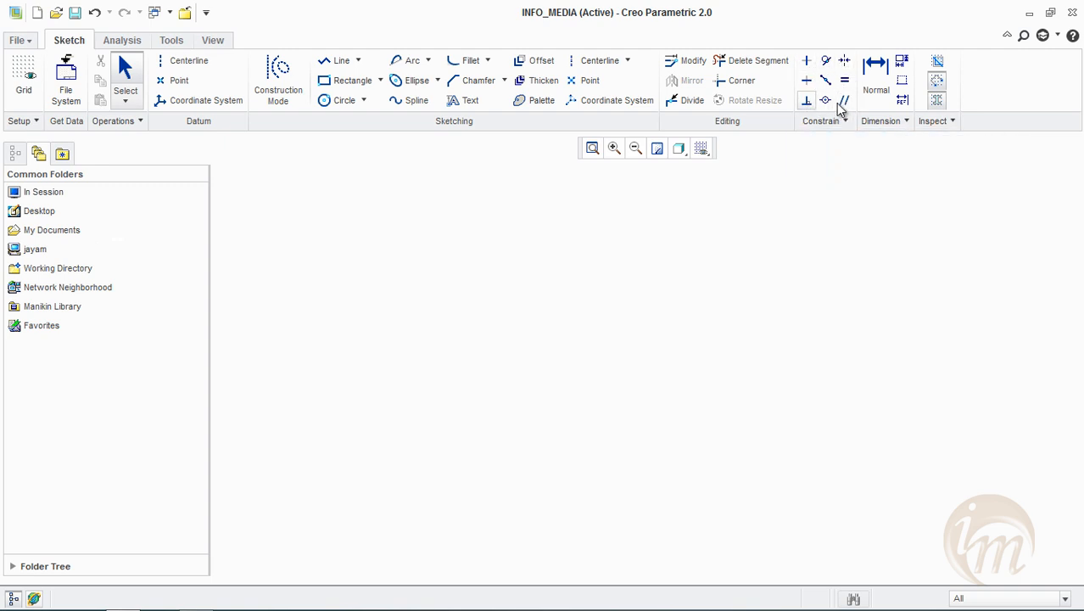
# Draw a connected chain of a horizontal line about 62.6 long and two slanted lines, plus a separate slanted line below the chain's end
pyautogui.click(341, 61)
pyautogui.click(437, 246)
pyautogui.click(643, 245)
pyautogui.click(709, 365)
pyautogui.click(869, 334)
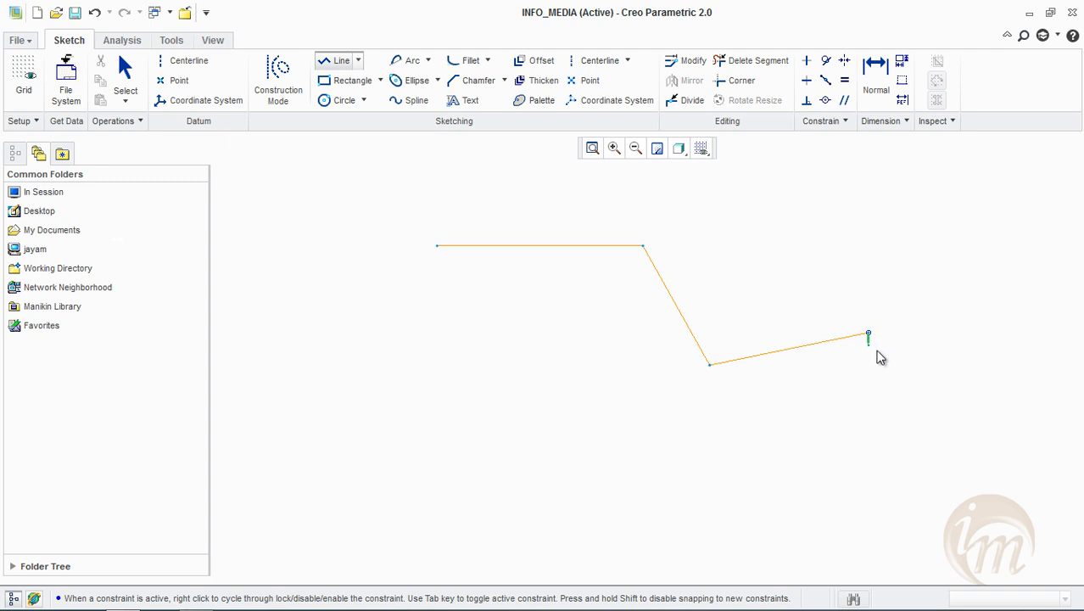
pyautogui.middleClick(881, 385)
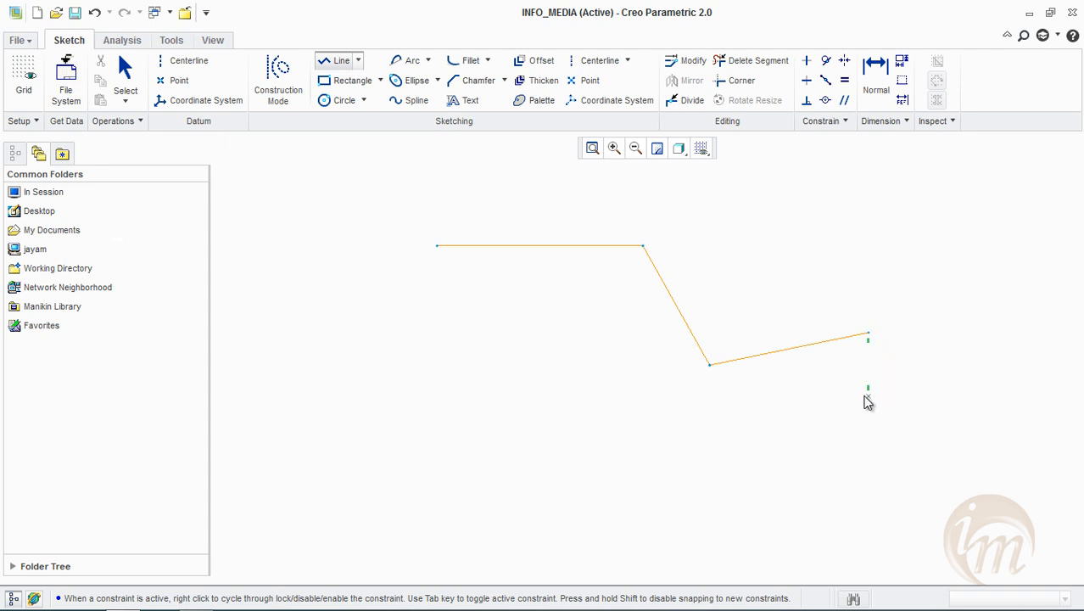
pyautogui.click(812, 370)
pyautogui.click(913, 430)
pyautogui.middleClick(914, 435)
pyautogui.middleClick(997, 348)
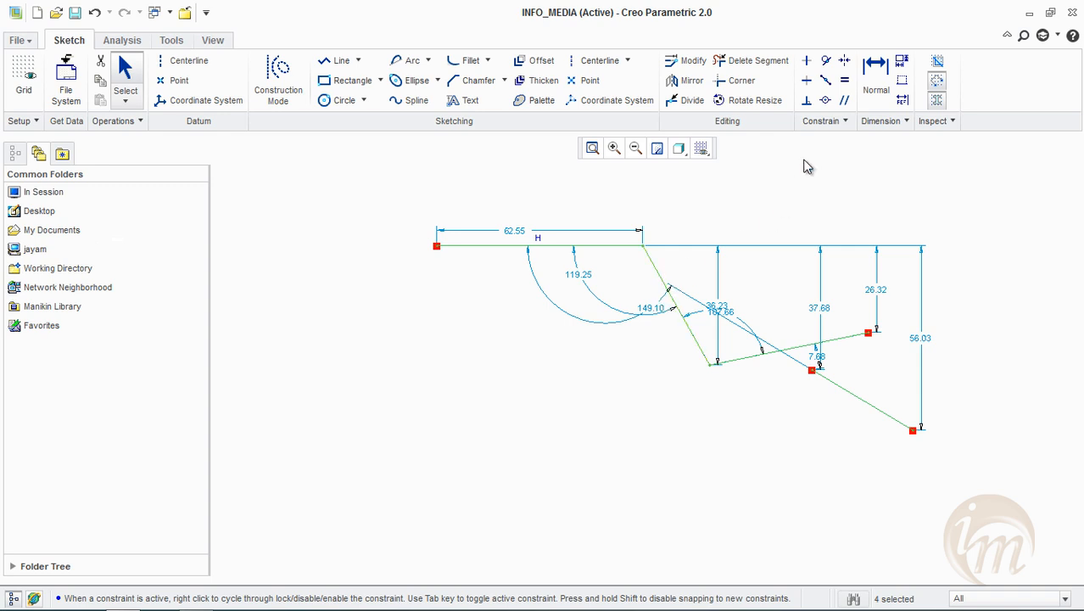
# Constrain the chain's middle segment to be vertical and its last segment to be horizontal
pyautogui.click(806, 62)
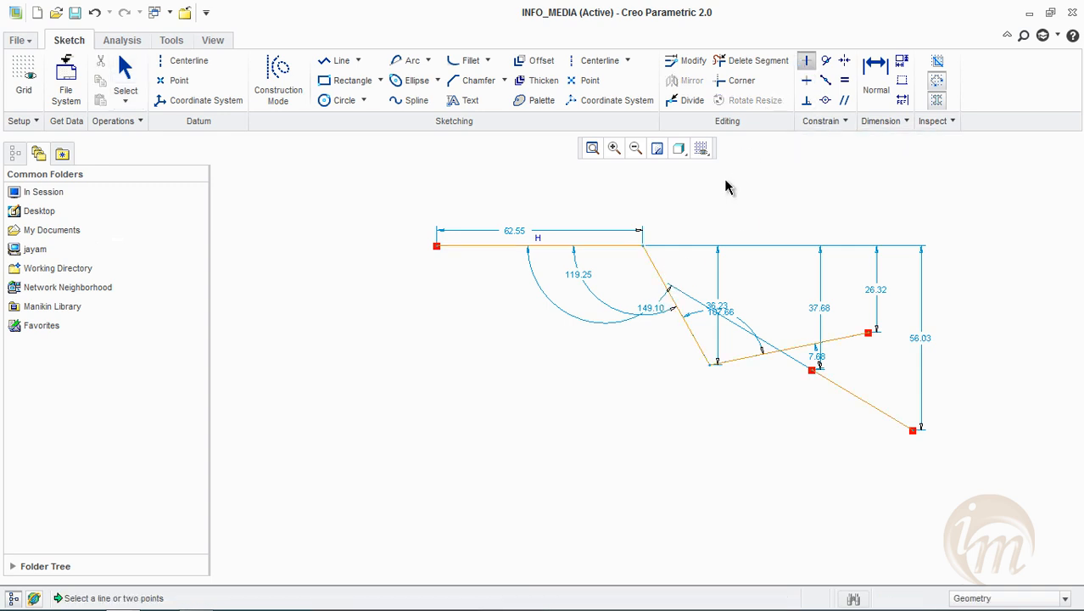
pyautogui.click(658, 271)
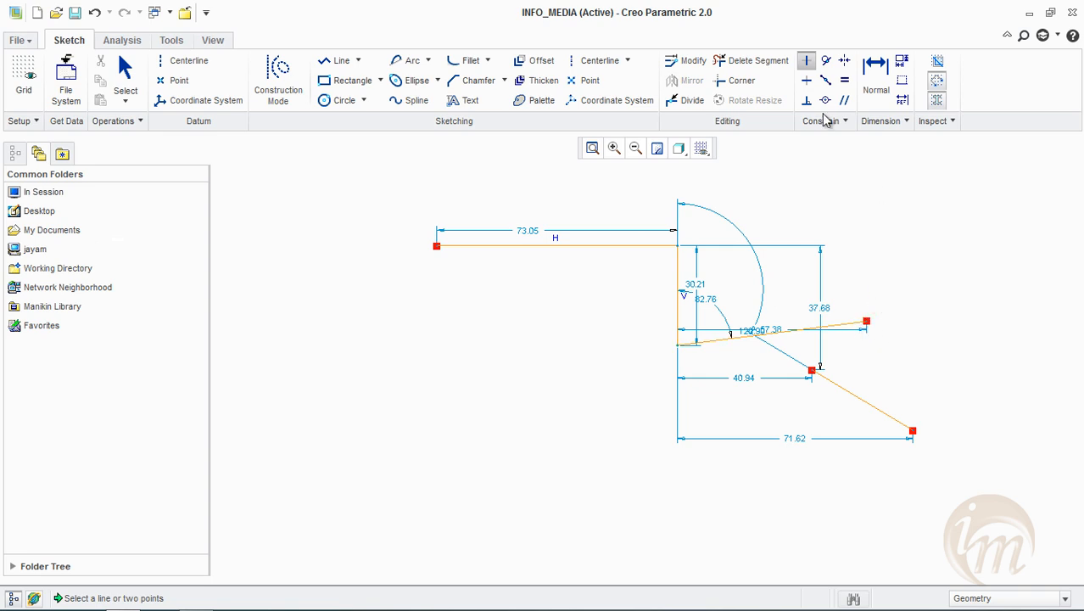
pyautogui.click(806, 79)
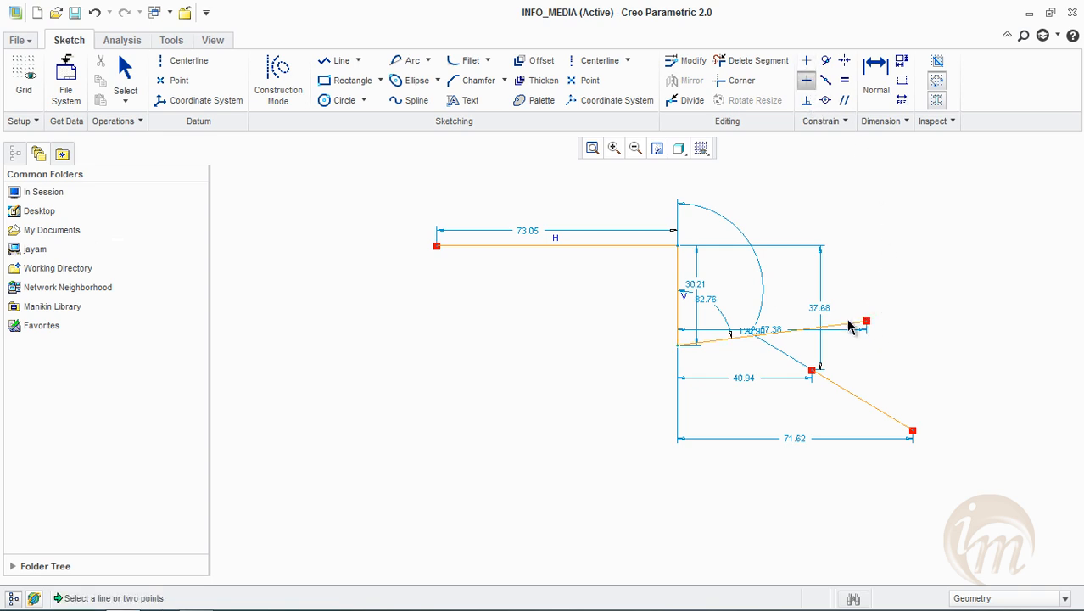
pyautogui.click(849, 326)
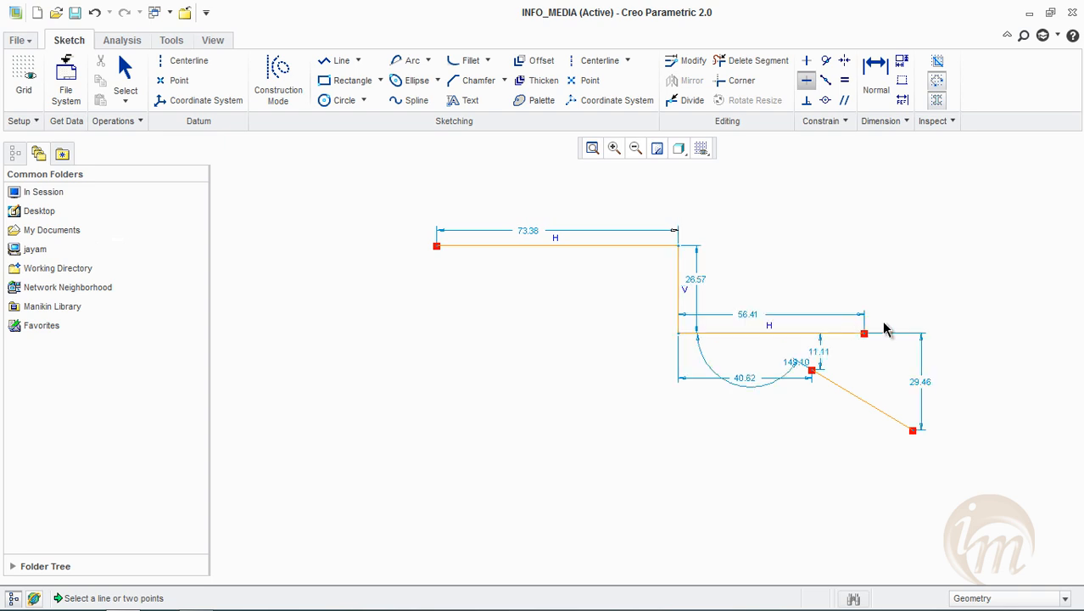
pyautogui.middleClick(1003, 262)
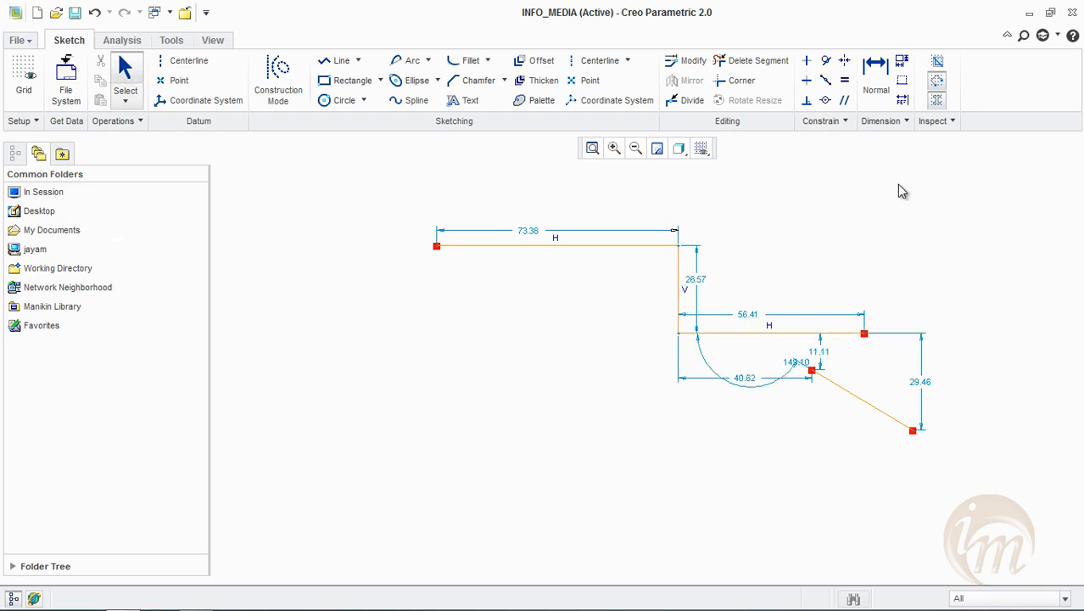
# Make the separate slanted line perpendicular to the lower horizontal line and its upper endpoint coincident with that line's free end
pyautogui.click(807, 100)
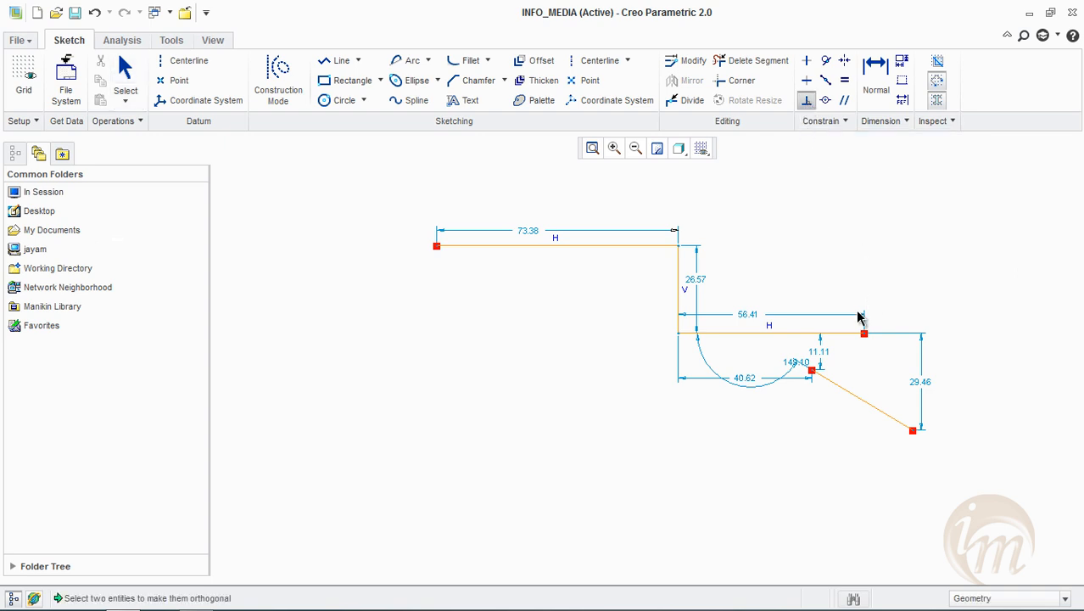
pyautogui.click(851, 395)
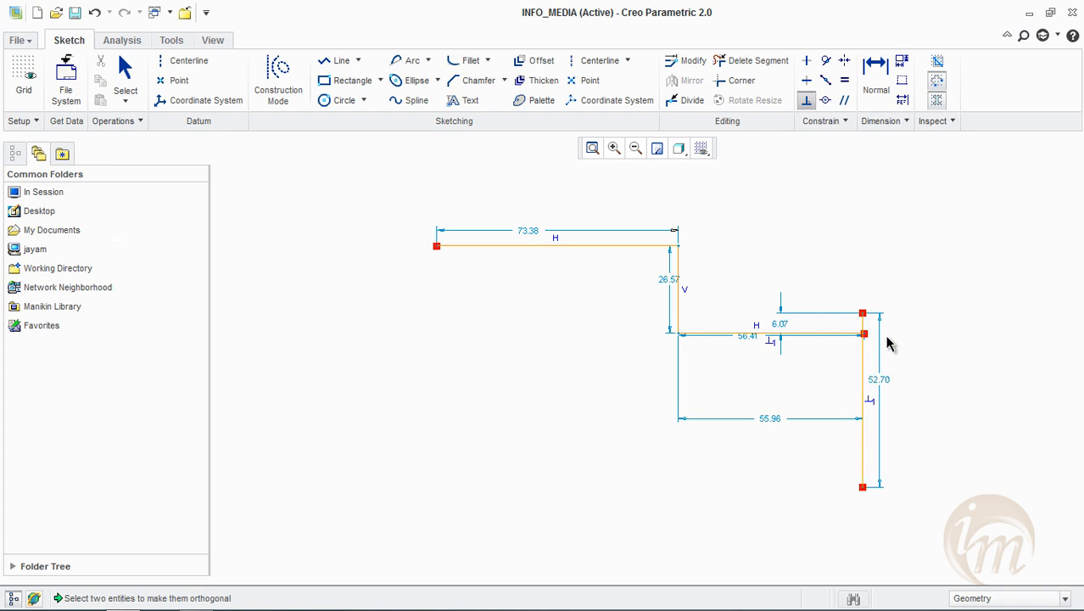
pyautogui.middleClick(931, 246)
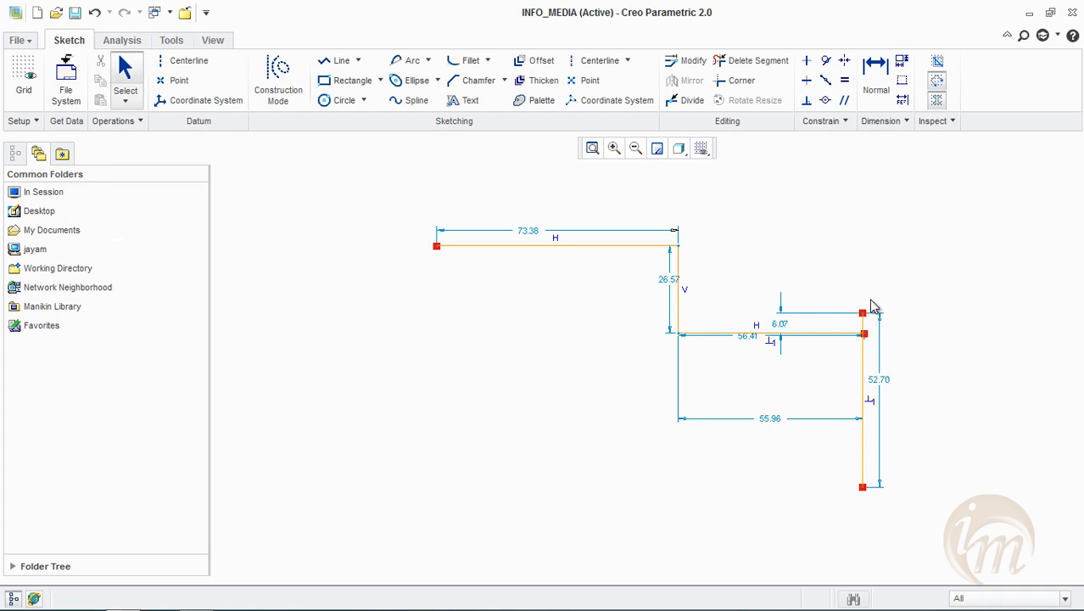
pyautogui.click(827, 102)
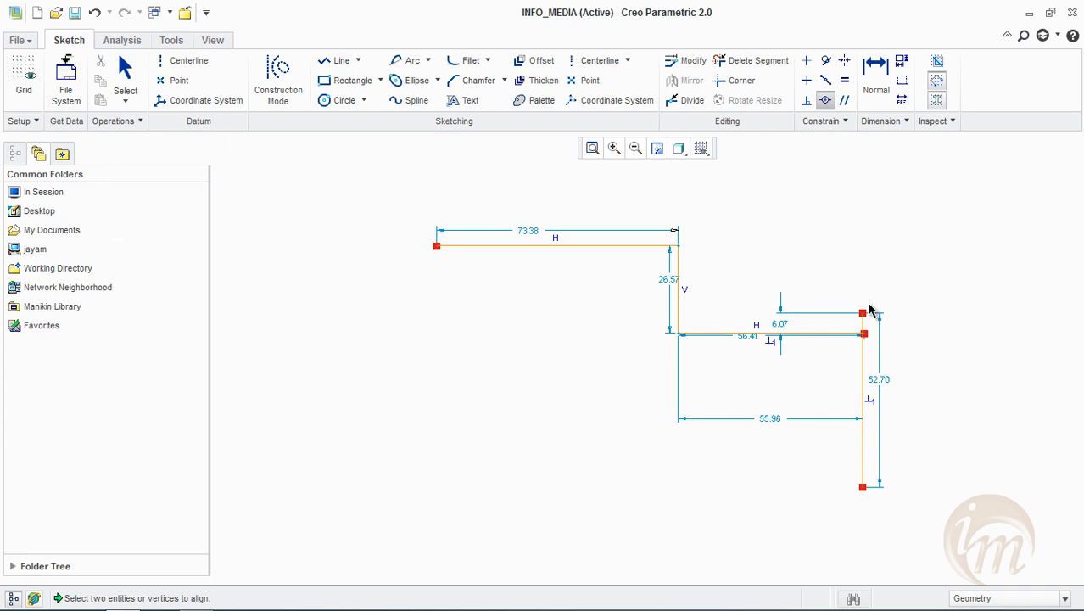
pyautogui.click(864, 333)
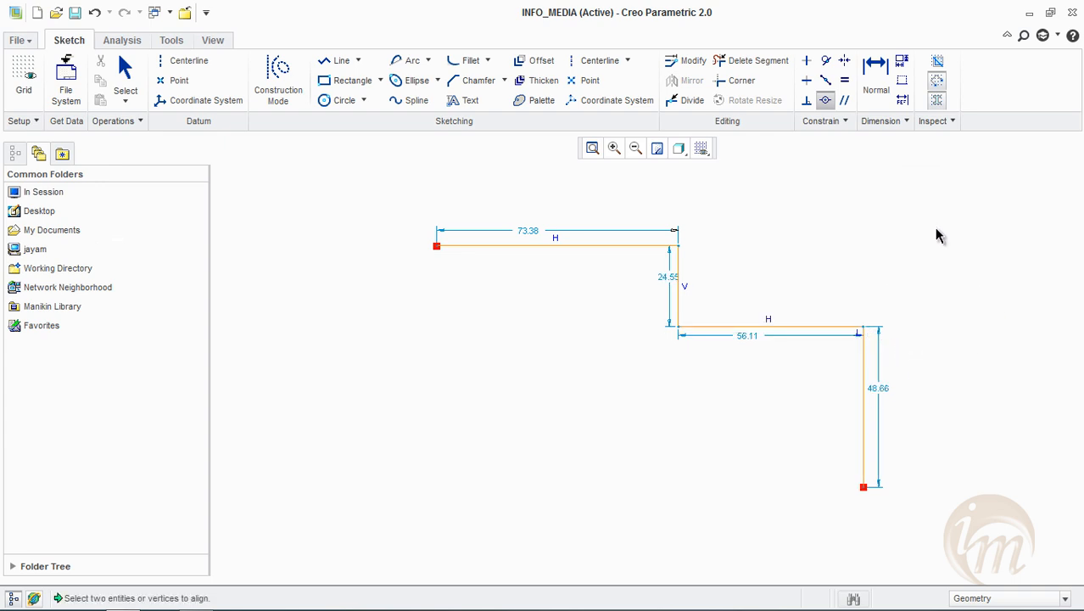
# Draw a slanted line below the upper horizontal line and constrain its upper endpoint to that line's midpoint
pyautogui.click(826, 80)
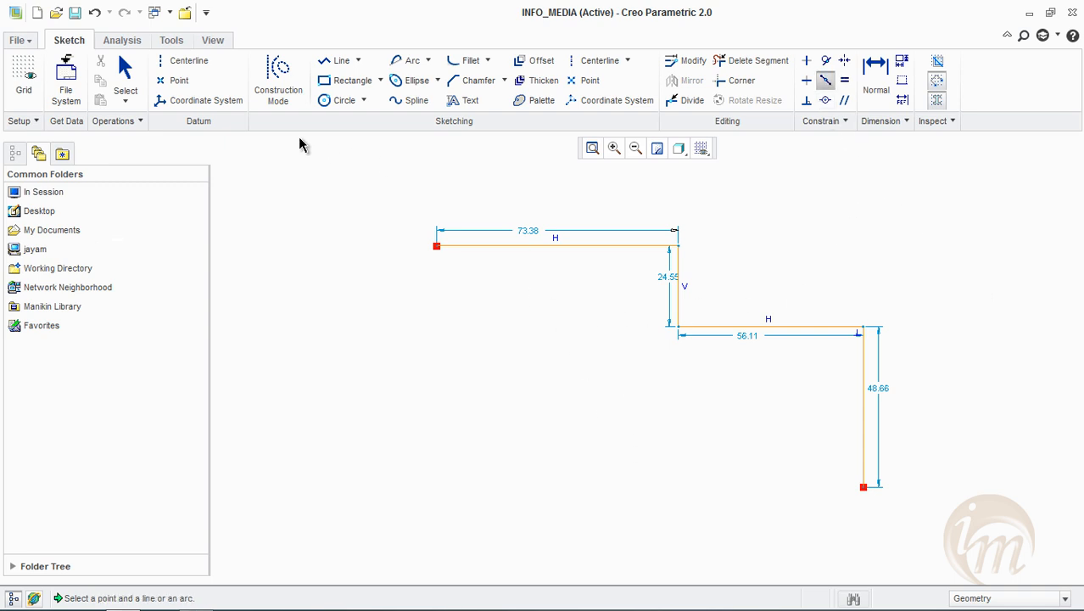
pyautogui.click(339, 60)
pyautogui.click(553, 316)
pyautogui.click(627, 439)
pyautogui.middleClick(781, 434)
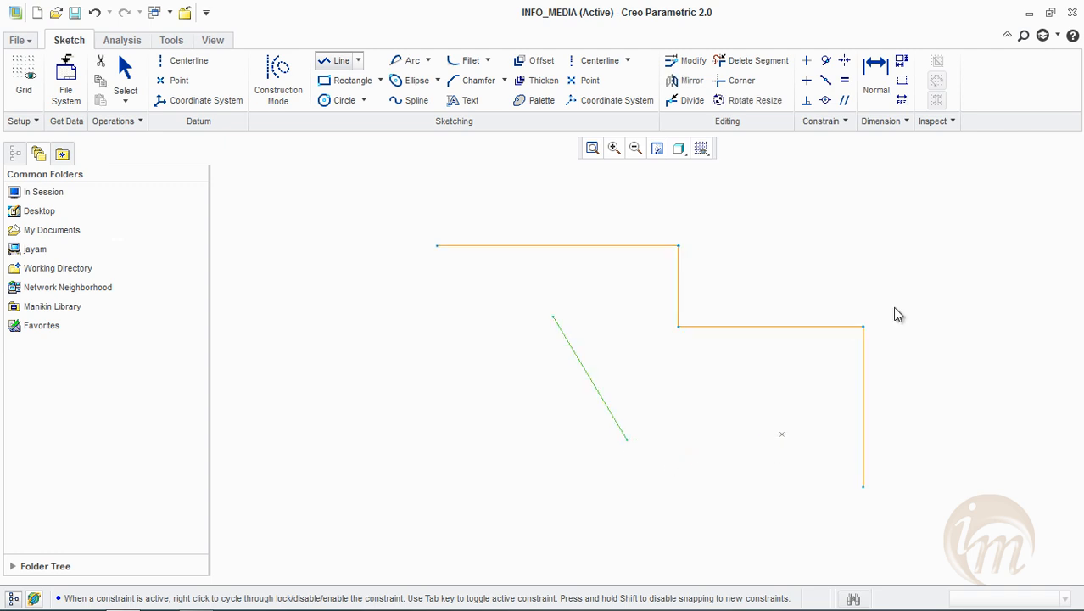
pyautogui.click(827, 80)
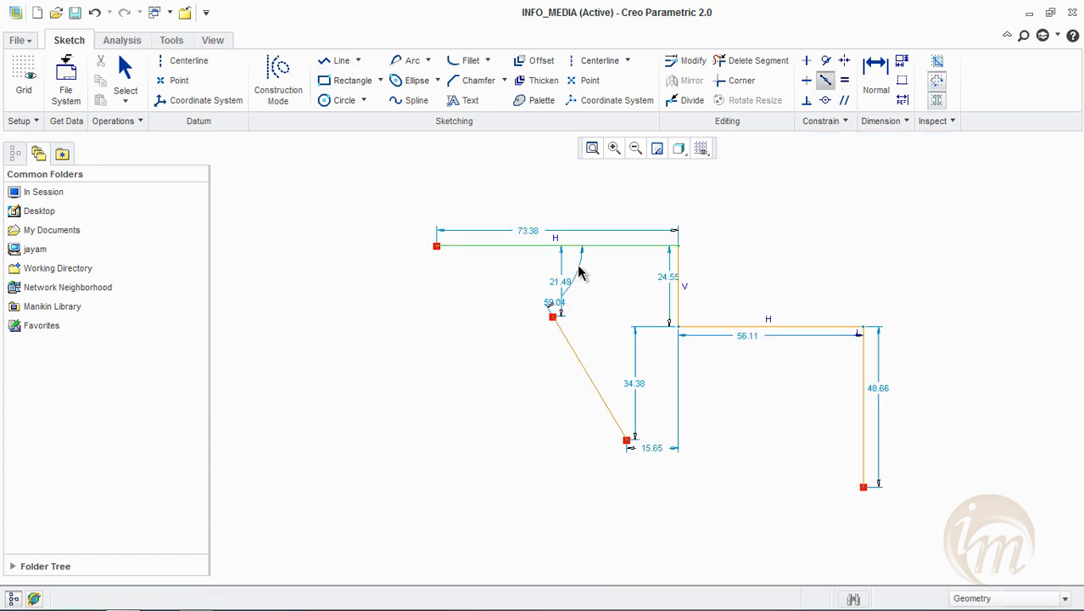
pyautogui.click(554, 317)
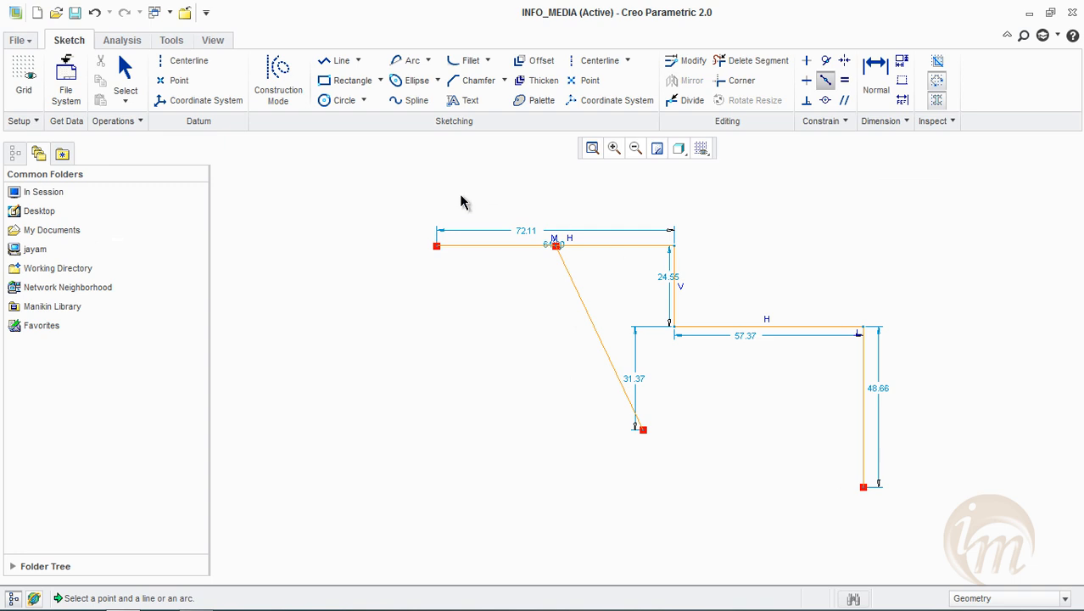
# Draw two circles to the left of the slanted line, the upper about 33.5 in diameter and the lower about 27.6
pyautogui.press('Escape')
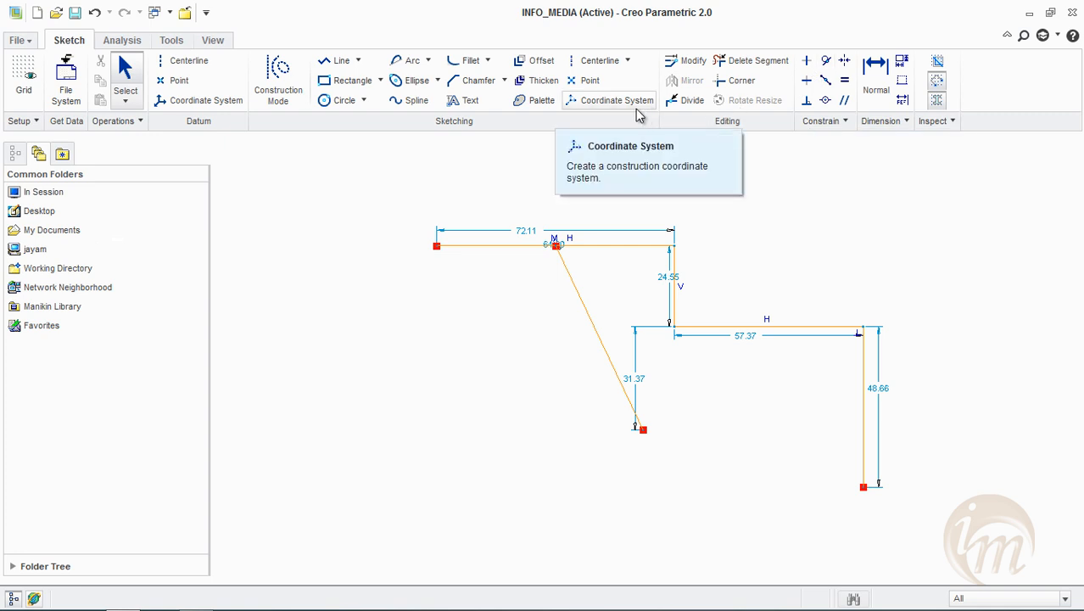
pyautogui.click(341, 101)
pyautogui.click(355, 301)
pyautogui.click(373, 354)
pyautogui.click(486, 472)
pyautogui.click(497, 517)
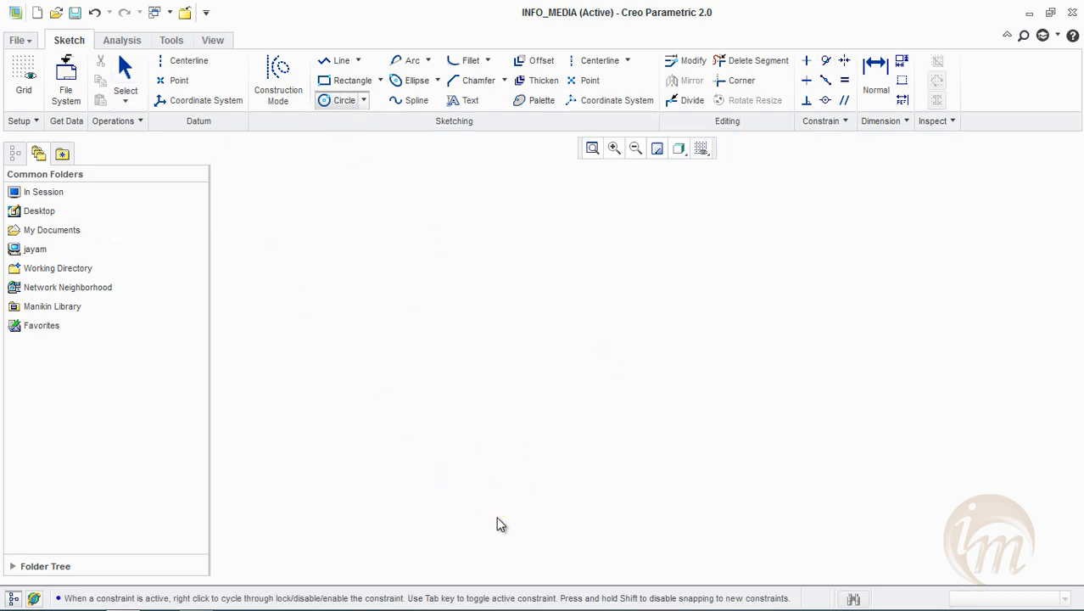
pyautogui.middleClick(497, 516)
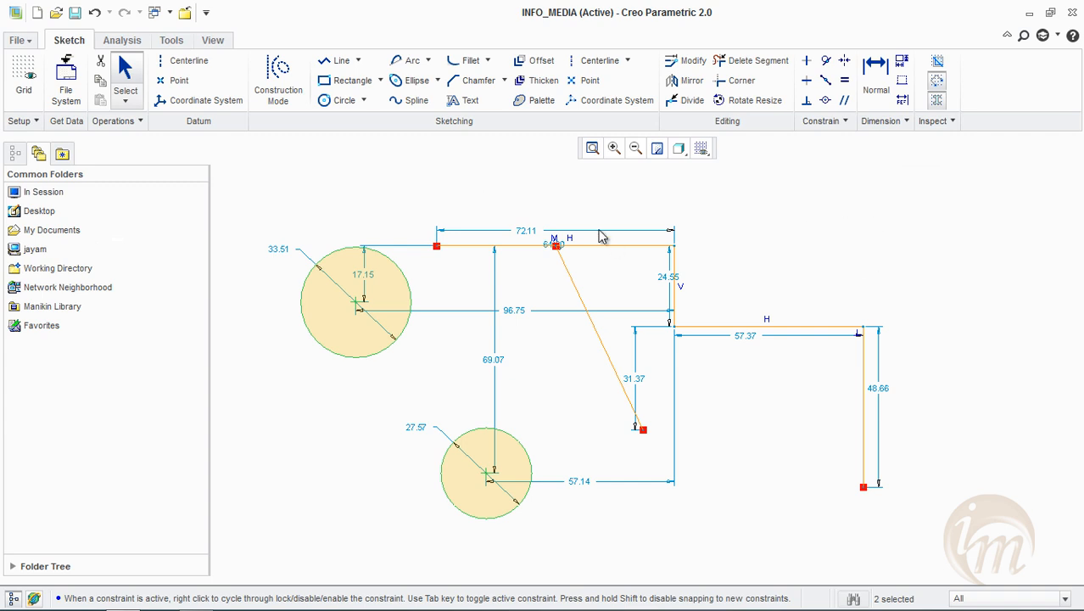
# Make both circles tangent to the slanted line and tangent to each other
pyautogui.click(827, 64)
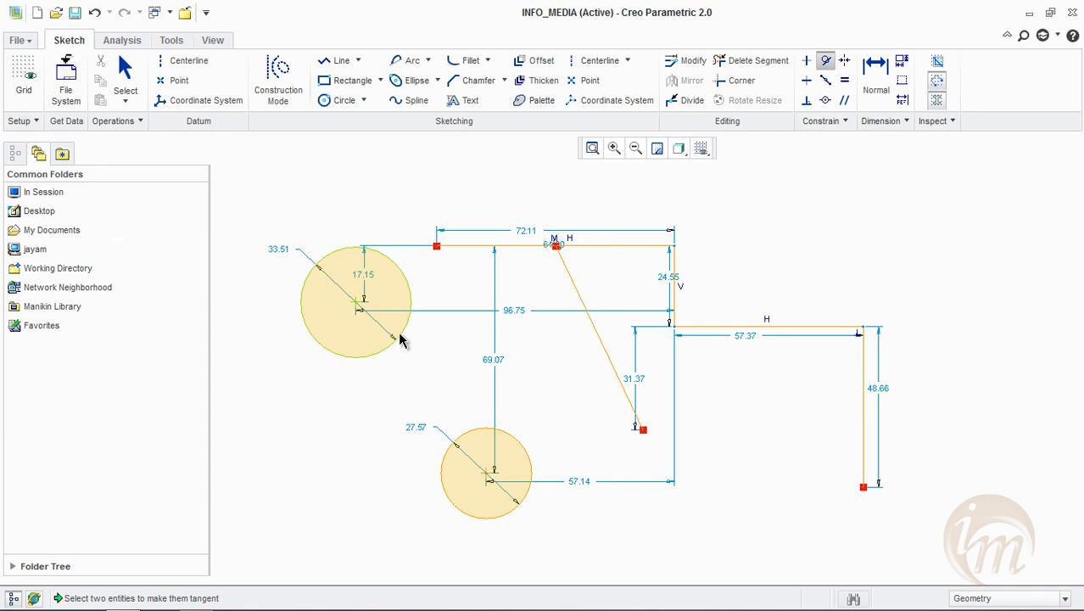
pyautogui.click(577, 303)
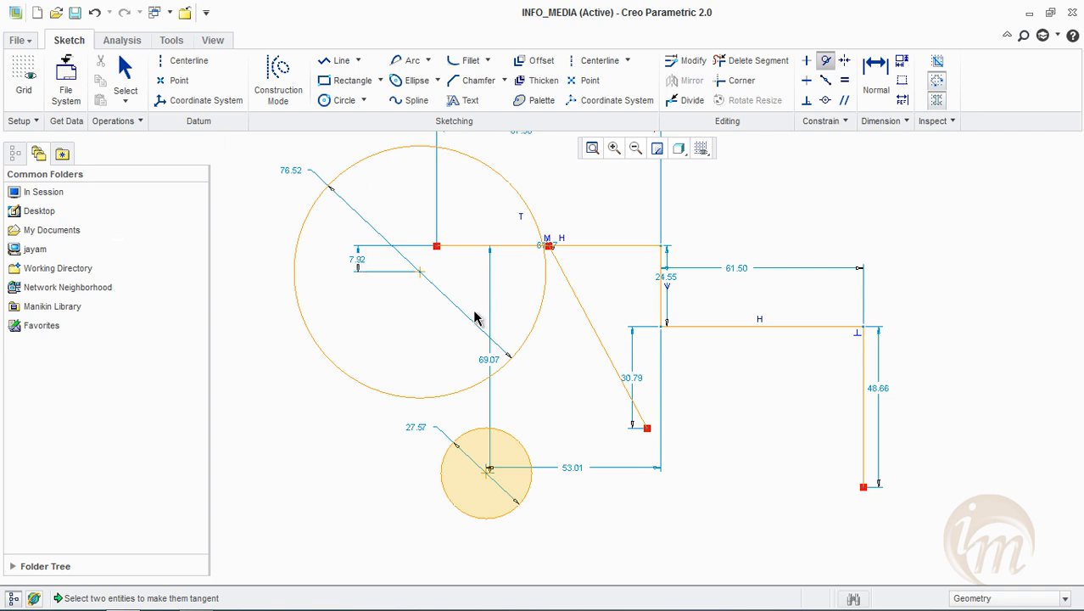
pyautogui.click(517, 440)
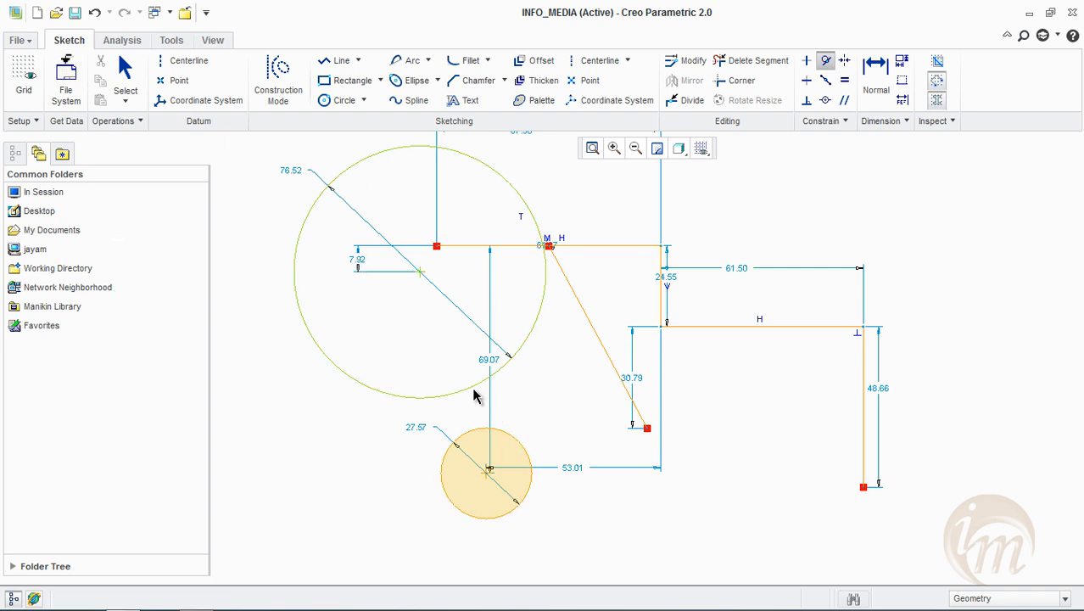
pyautogui.click(475, 396)
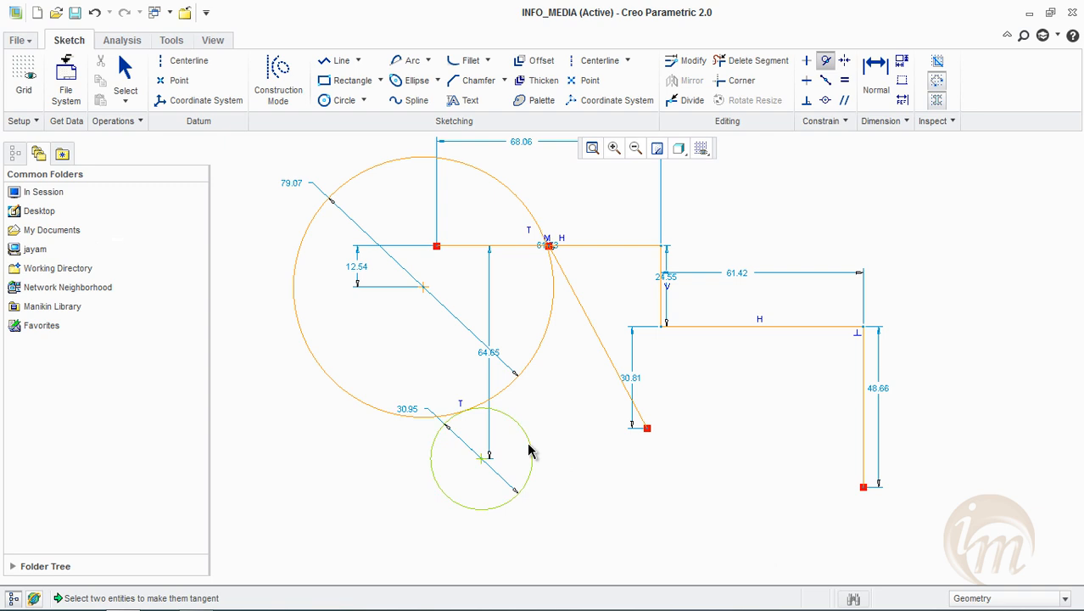
pyautogui.click(625, 395)
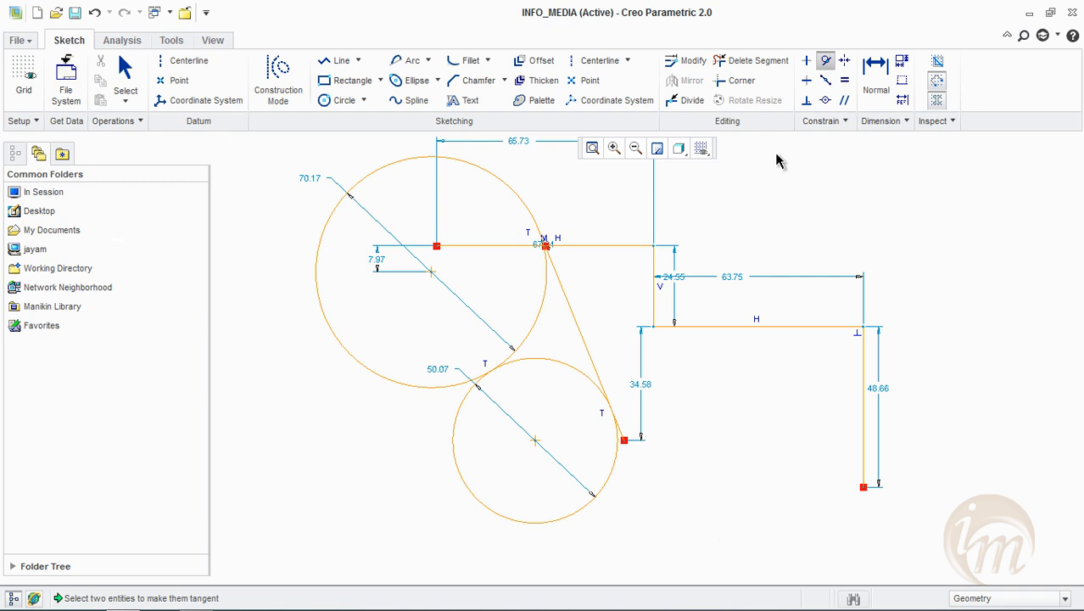
pyautogui.press('Escape')
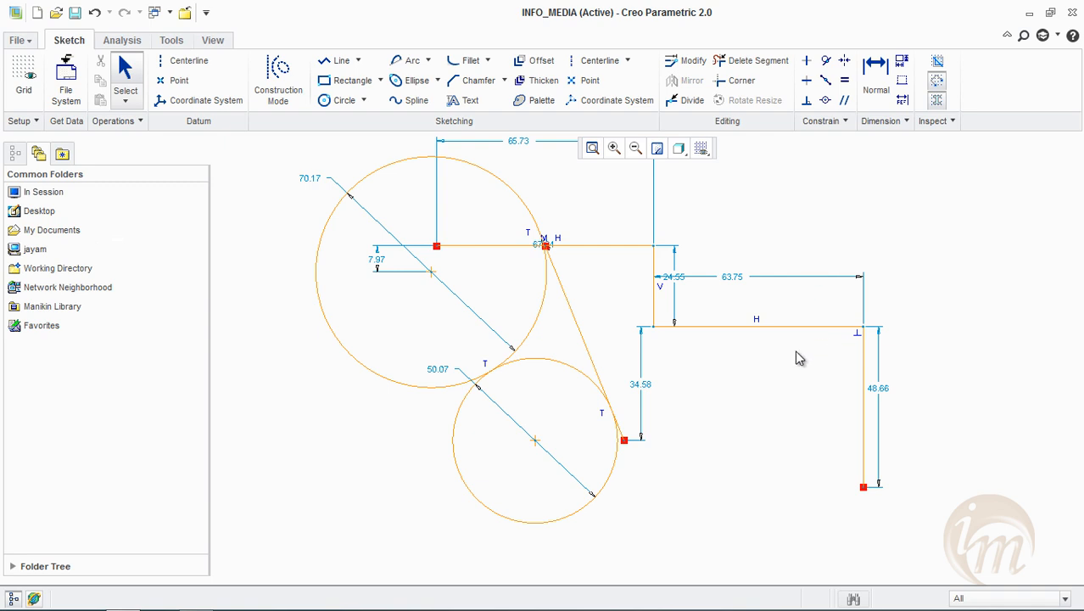
# Apply an Equal constraint to give the two circles the same radius
pyautogui.click(849, 85)
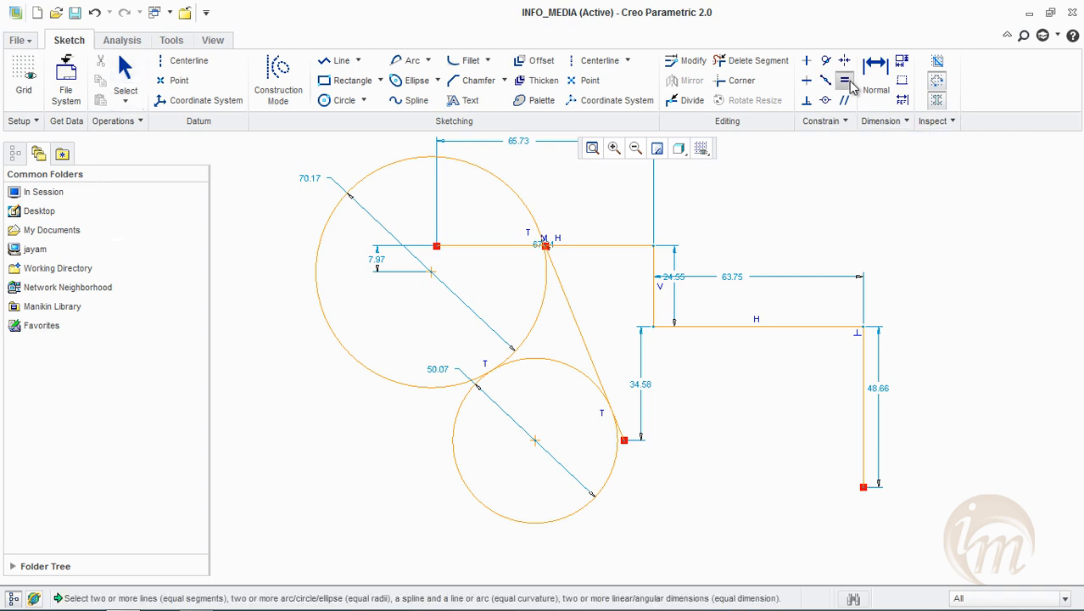
pyautogui.click(413, 390)
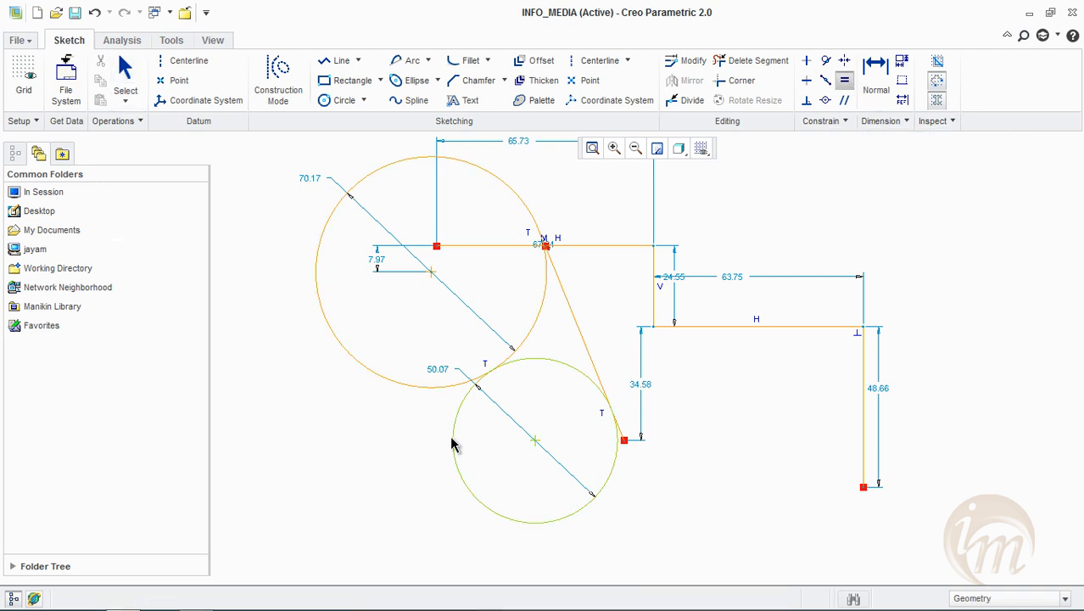
pyautogui.click(453, 440)
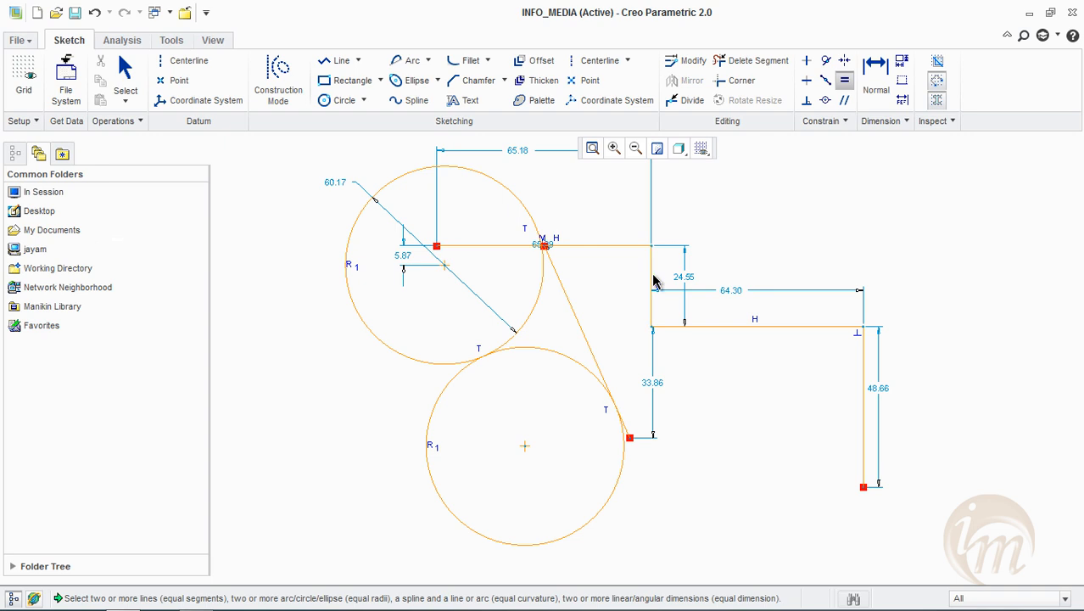
# Draw a connected horizontal line about 37.2 long and vertical line about 24.6 long beside the chain, and delete the vertical line's automatic equal-length constraint
pyautogui.click(335, 61)
pyautogui.click(783, 224)
pyautogui.click(909, 224)
pyautogui.click(910, 305)
pyautogui.middleClick(938, 309)
pyautogui.middleClick(933, 291)
pyautogui.click(901, 266)
pyautogui.press('Delete')
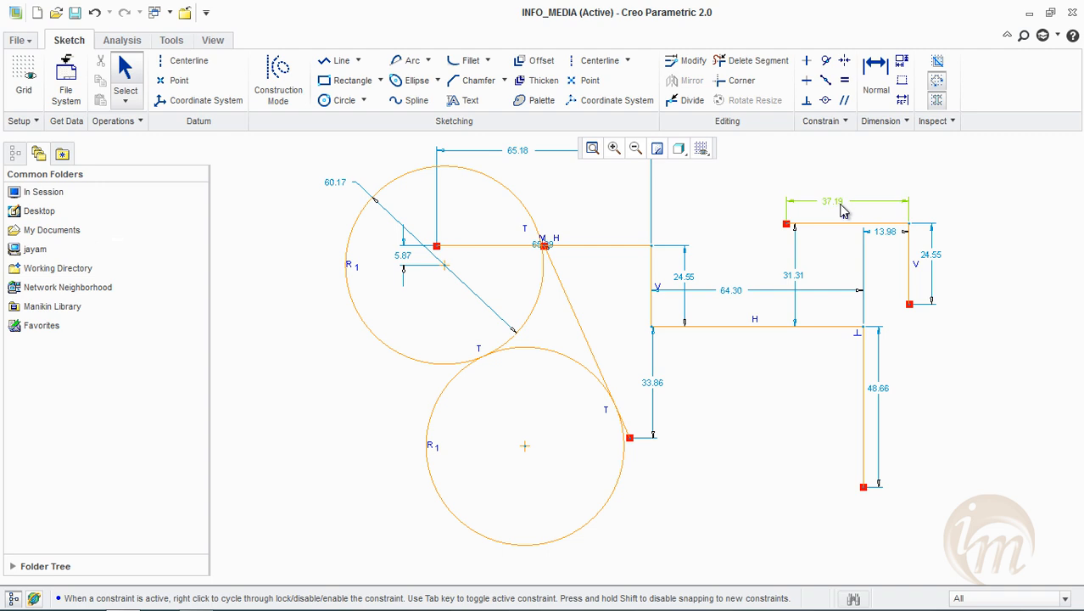
# Make the new horizontal and vertical lines equal in length
pyautogui.click(844, 79)
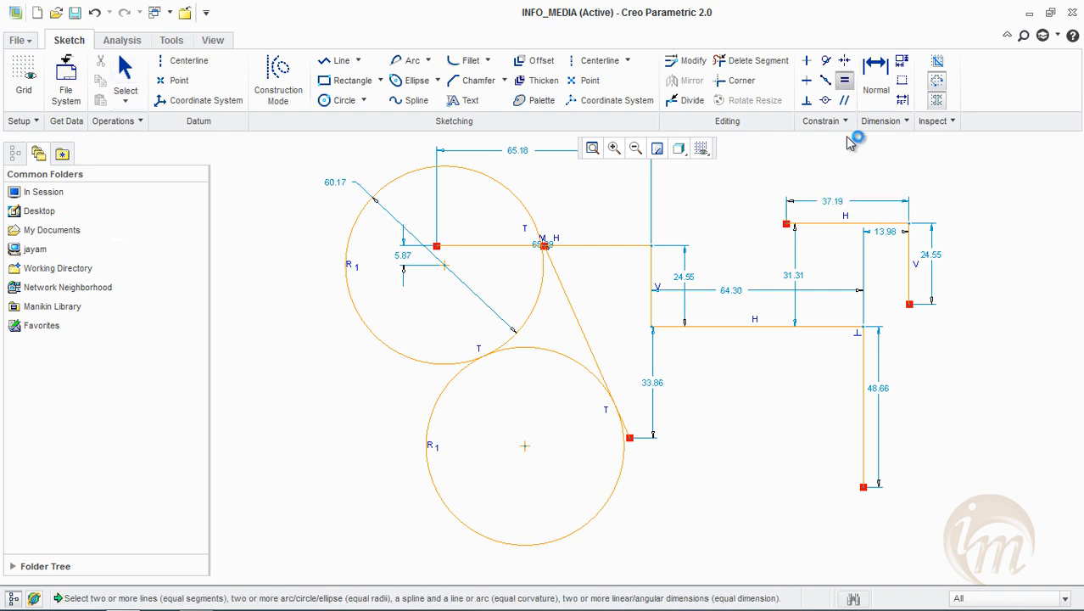
pyautogui.click(834, 224)
pyautogui.click(910, 271)
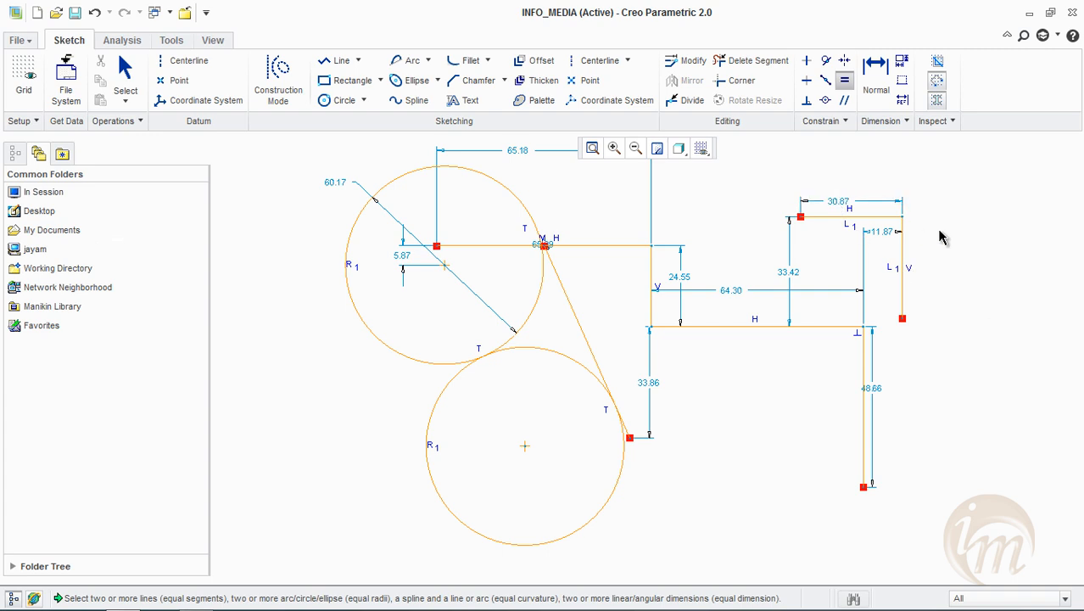
# Set the new horizontal line's length to 40 and delete the equal-length constraint between the two lines
pyautogui.middleClick(854, 207)
pyautogui.doubleClick(838, 201)
pyautogui.write('40')
pyautogui.press('Return')
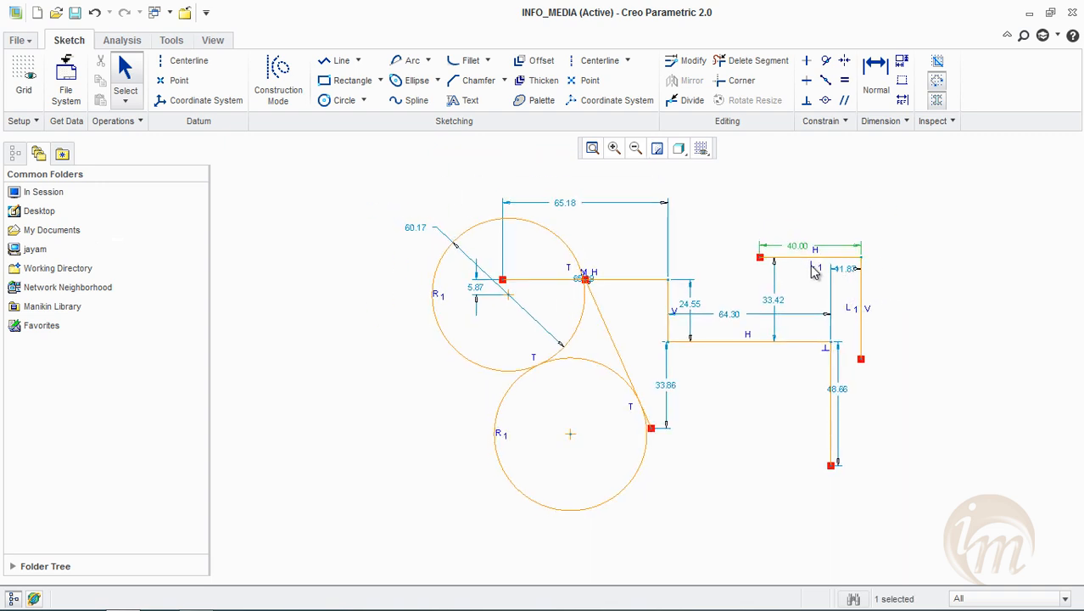
pyautogui.click(948, 309)
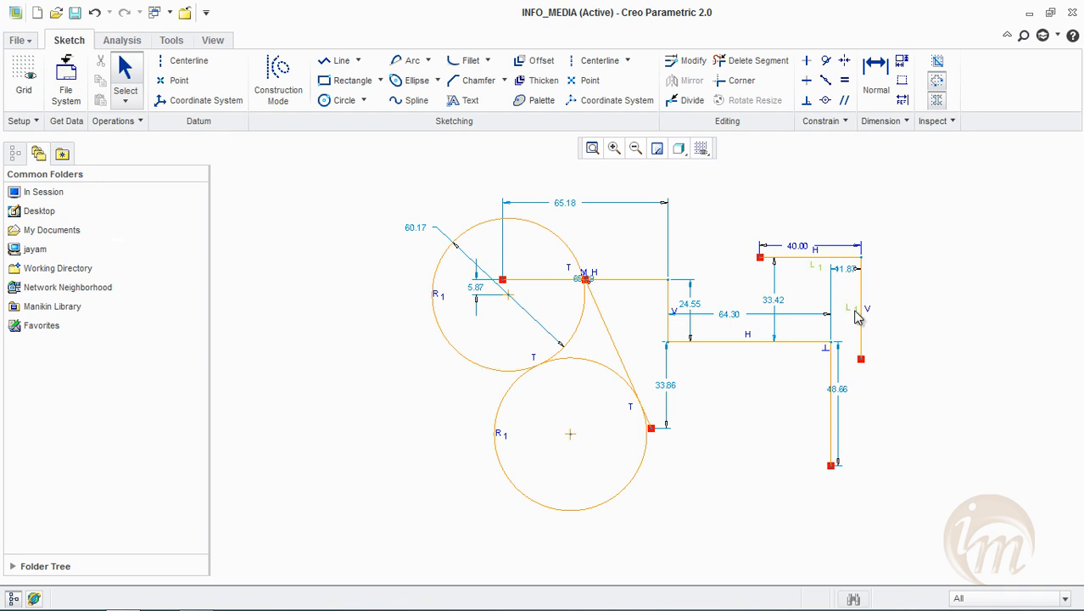
pyautogui.press('Delete')
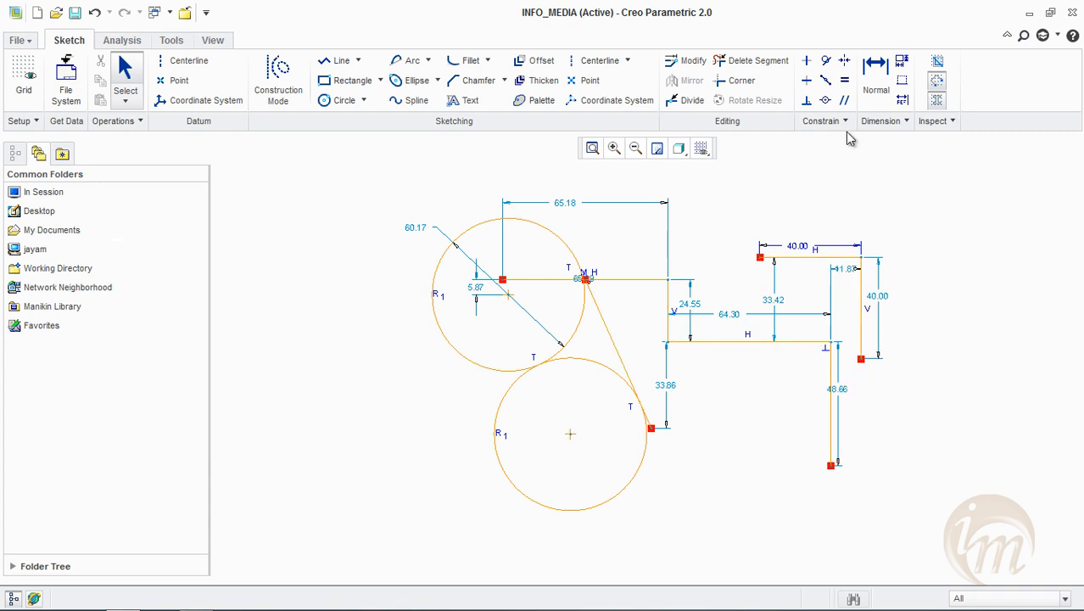
# Make the slanted tangent line parallel to the chain's short vertical segment
pyautogui.click(845, 100)
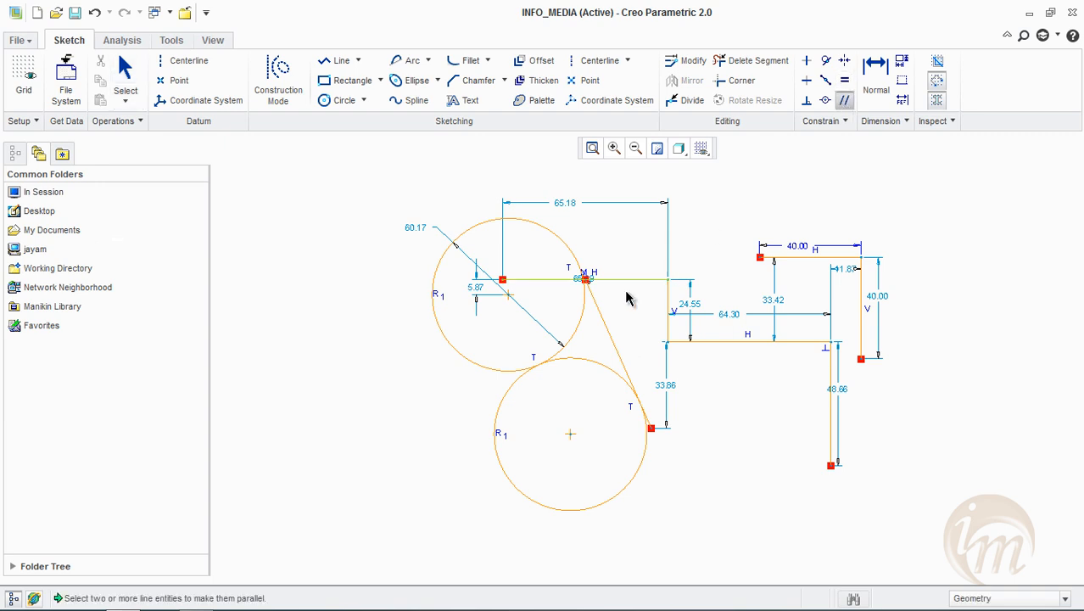
pyautogui.click(668, 304)
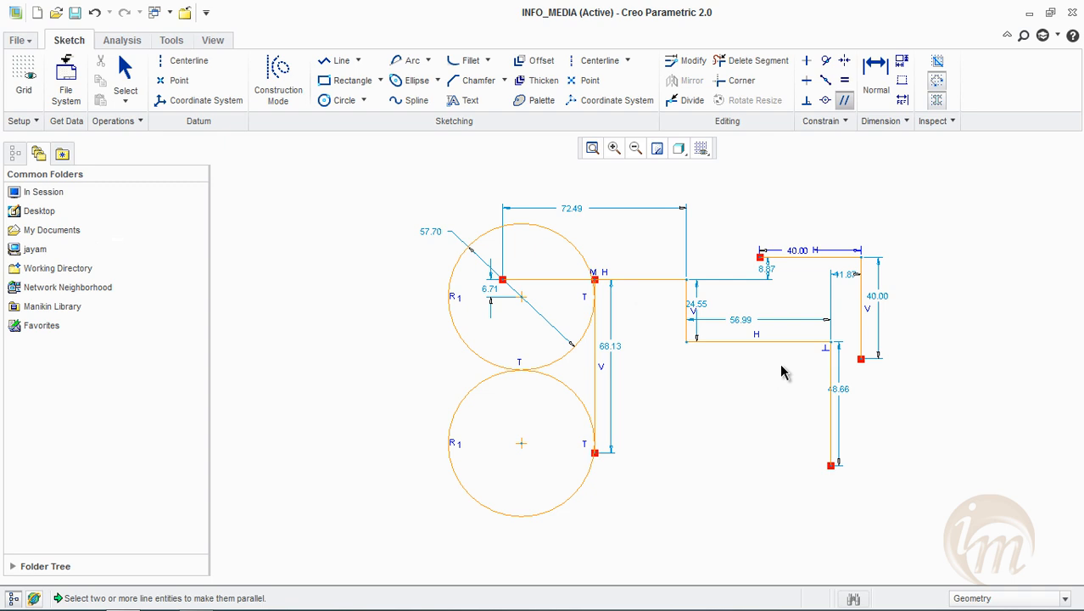
pyautogui.click(598, 324)
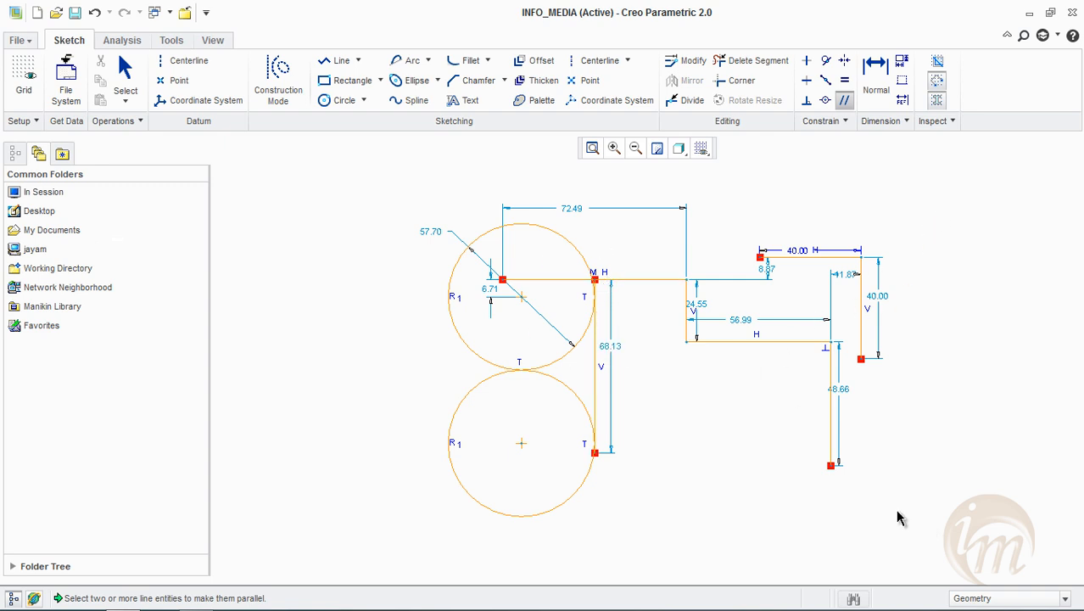
pyautogui.middleClick(404, 289)
# Delete all the sketch geometry and draw one vertical and one horizontal centerline crossing each other
pyautogui.moveTo(358, 172); pyautogui.dragTo(961, 564)
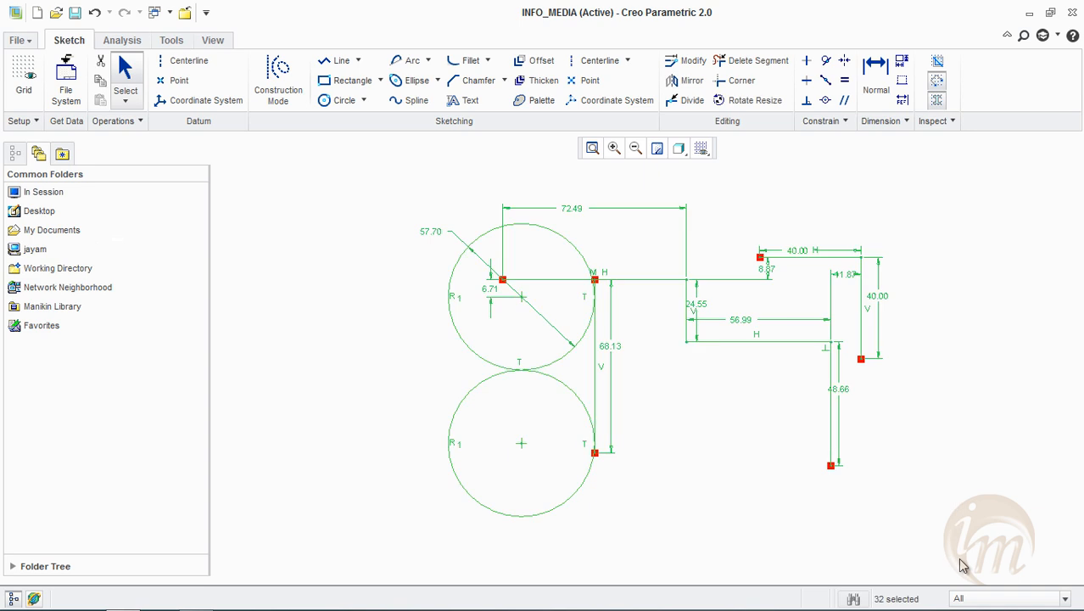
pyautogui.press('Delete')
pyautogui.click(613, 221)
pyautogui.click(609, 503)
pyautogui.click(366, 344)
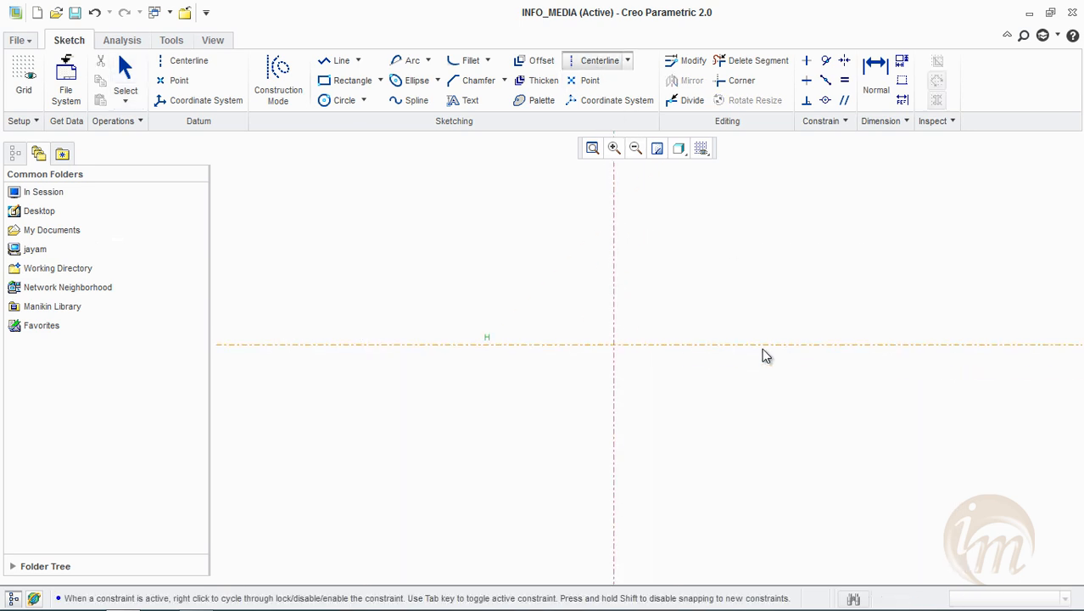
pyautogui.click(822, 349)
pyautogui.middleClick(822, 349)
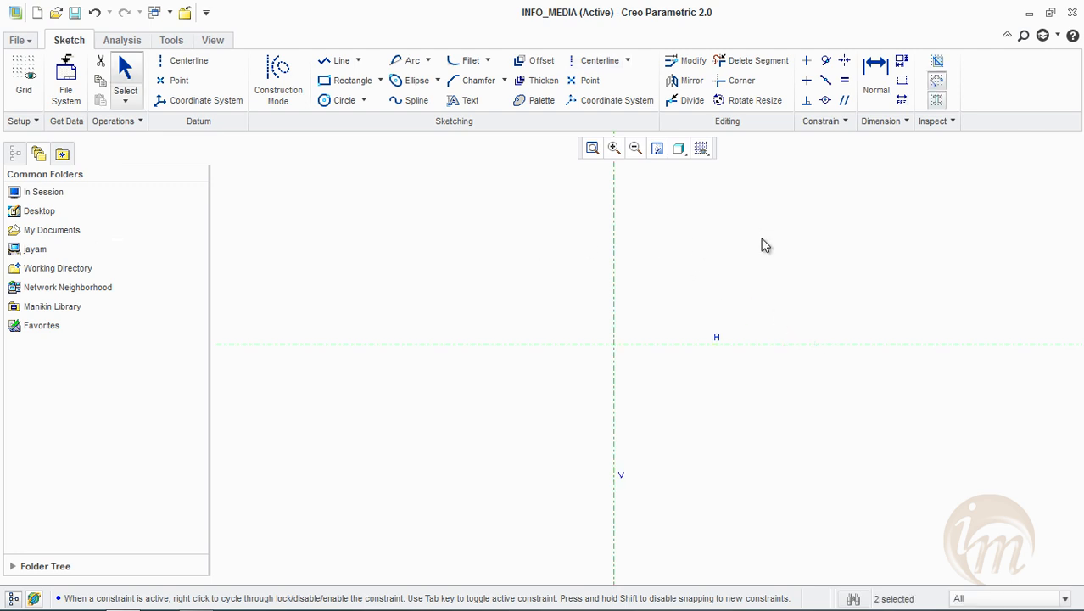
# Draw a corner rectangle about 72 high around the intersection of the two centerlines
pyautogui.click(339, 81)
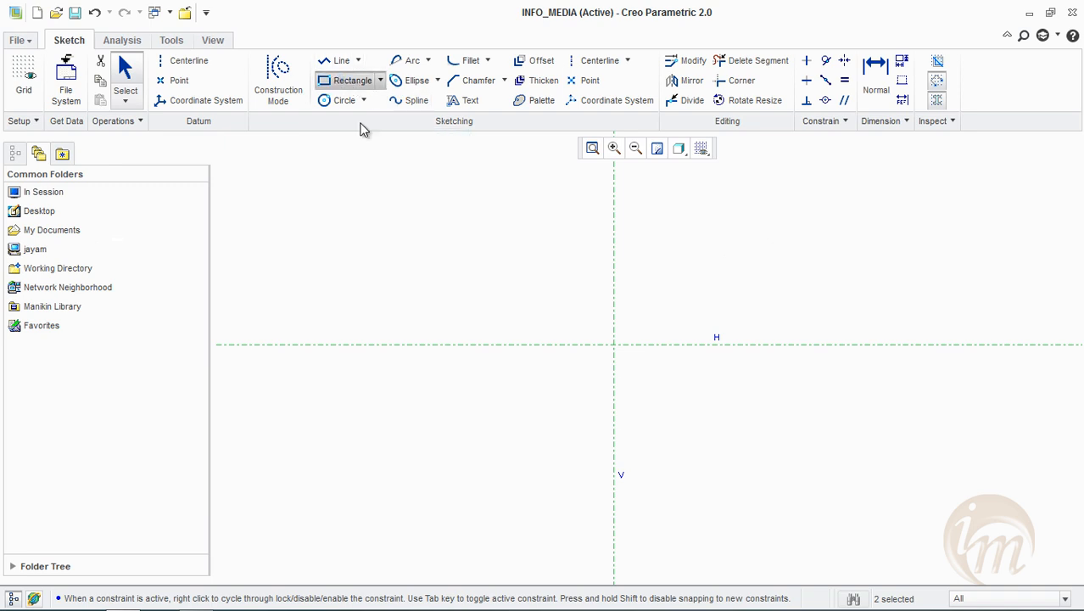
pyautogui.click(498, 237)
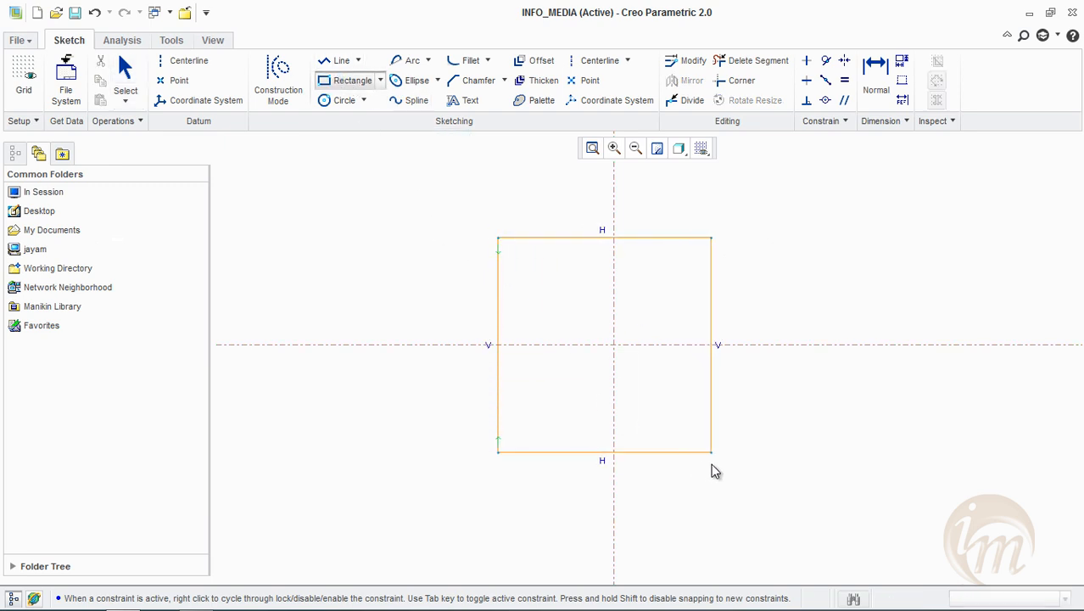
pyautogui.click(664, 419)
pyautogui.middleClick(781, 271)
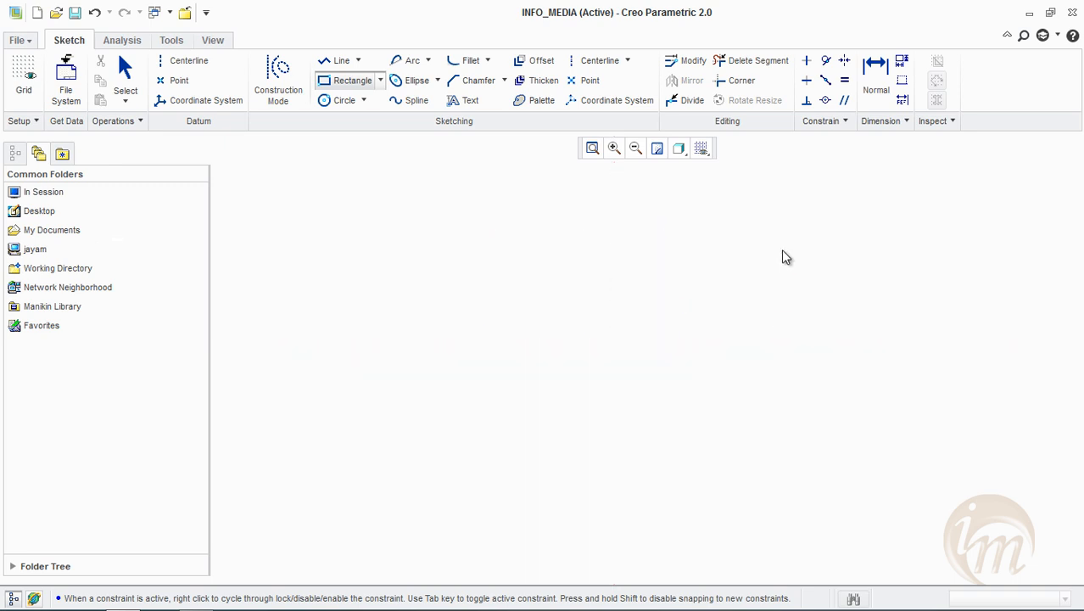
# Set the rectangle's width to 40 and its height to 30
pyautogui.doubleClick(560, 230)
pyautogui.write('80')
pyautogui.press('Return')
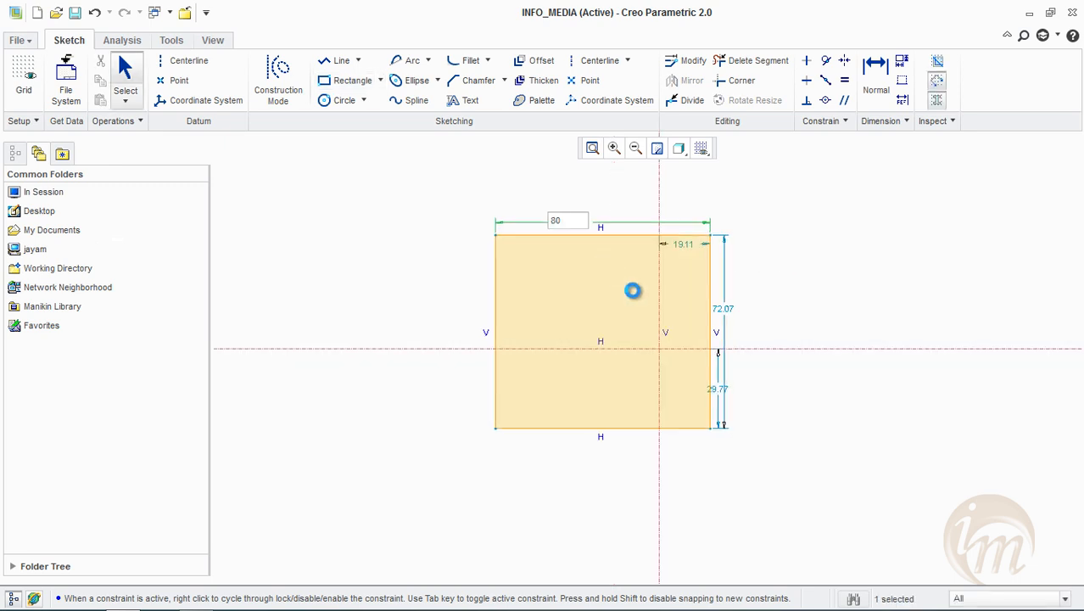
pyautogui.doubleClick(821, 330)
pyautogui.write('60')
pyautogui.press('Return')
# Make the rectangle's two upper corners symmetric about the vertical centerline and its two right-hand corners symmetric about the horizontal centerline
pyautogui.click(846, 64)
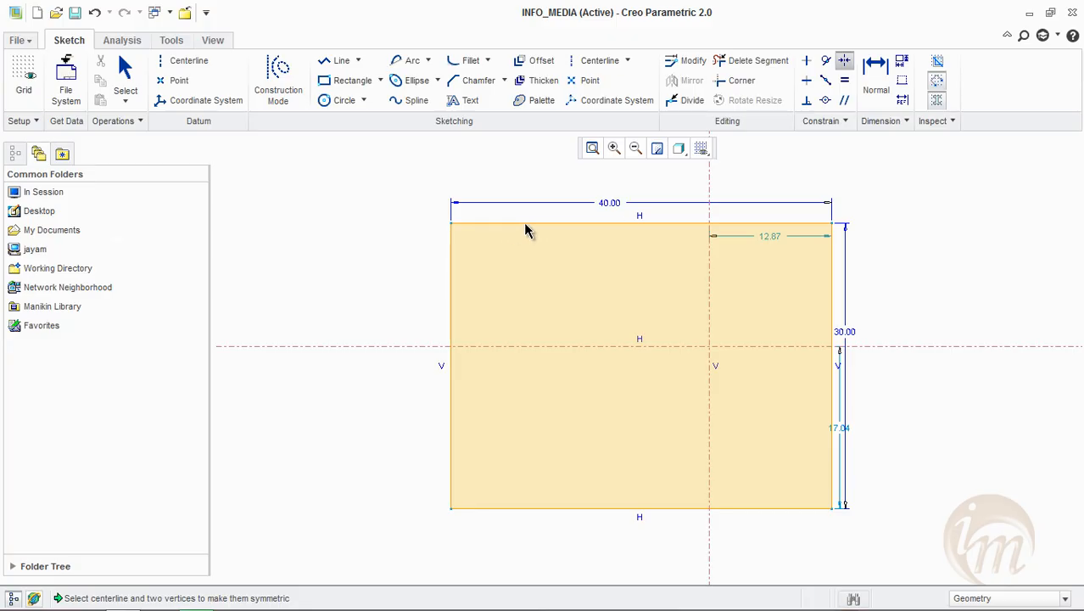
pyautogui.click(451, 225)
pyautogui.click(832, 226)
pyautogui.click(710, 174)
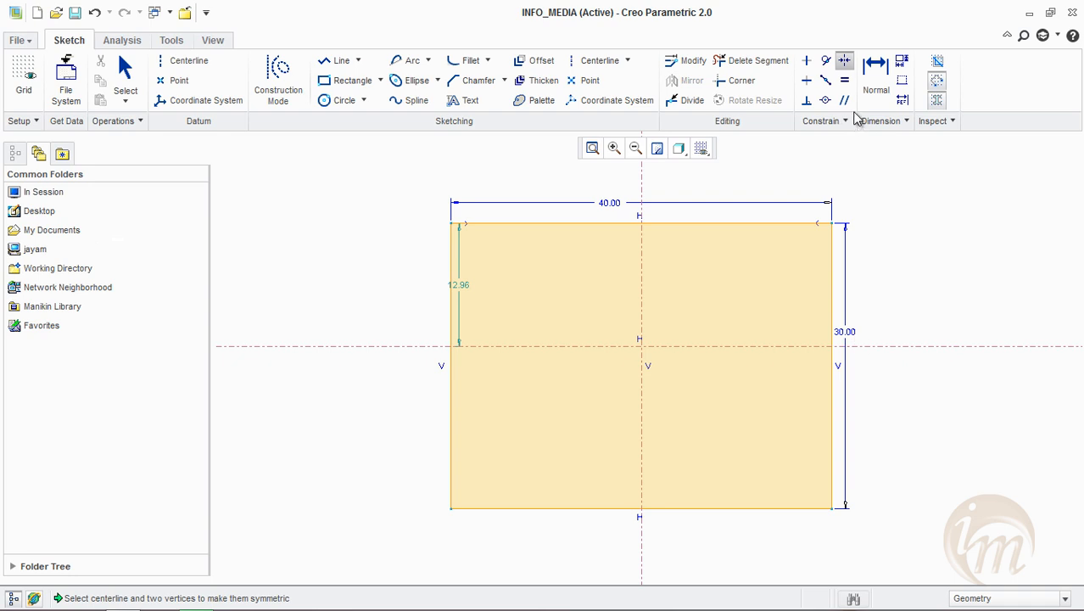
pyautogui.click(834, 226)
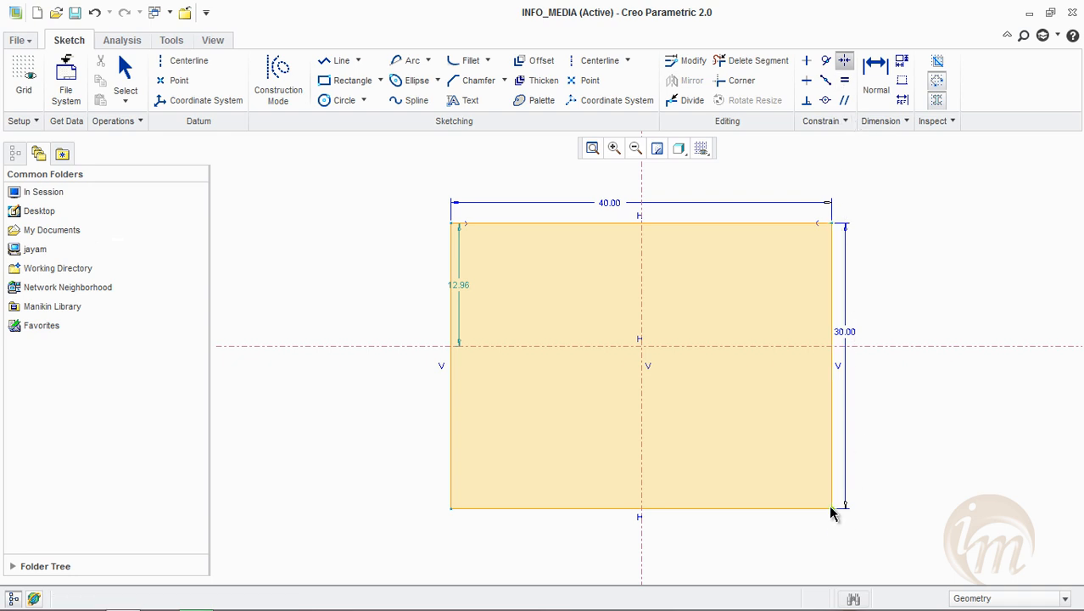
pyautogui.click(832, 510)
pyautogui.click(908, 348)
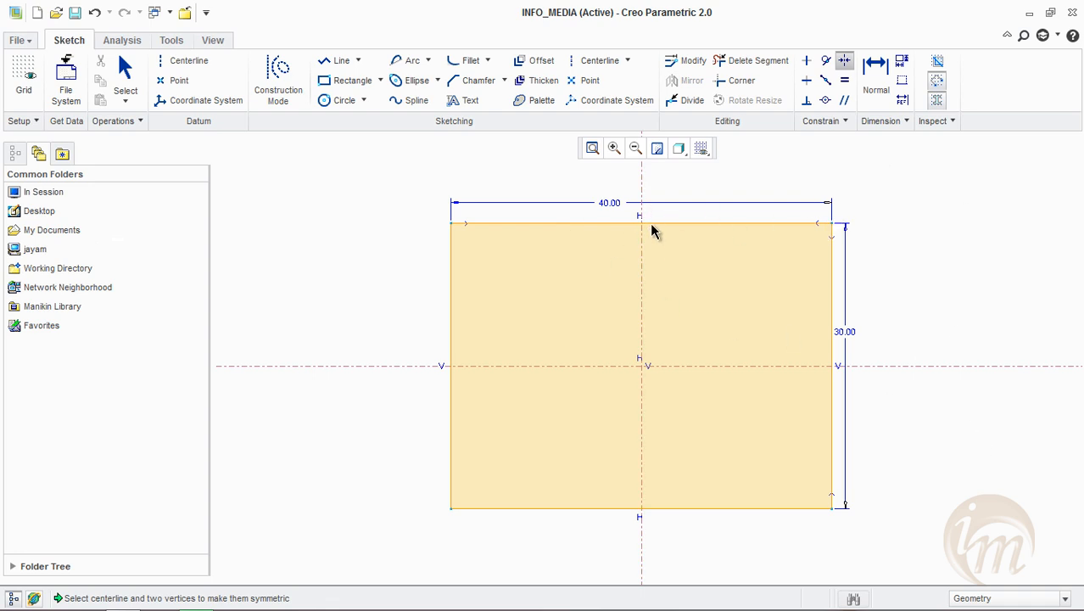
pyautogui.click(848, 366)
pyautogui.press('Escape')
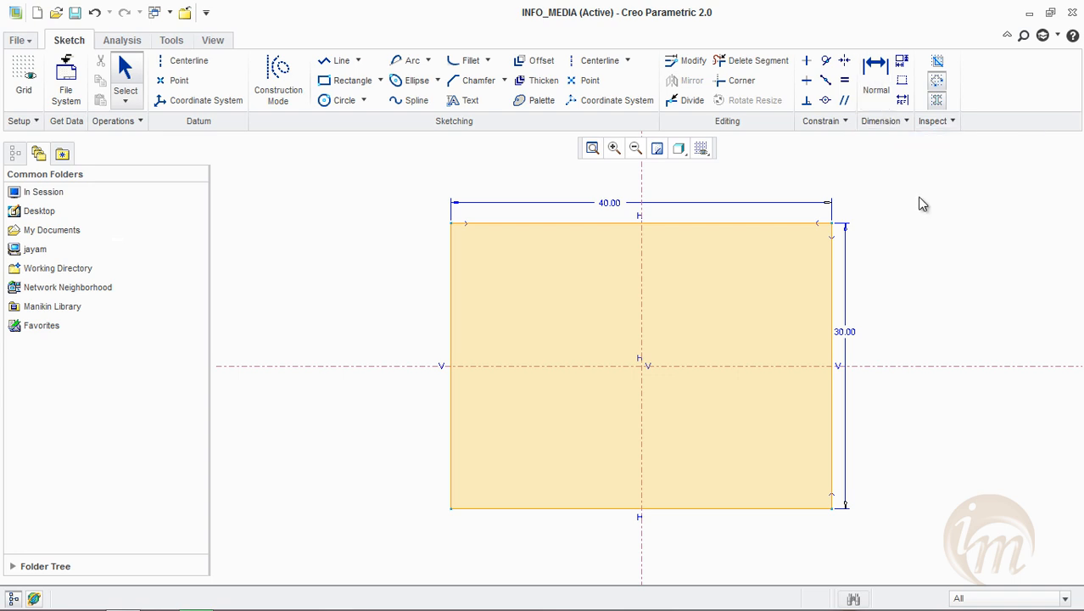
# Delete the rectangle together with the horizontal centerline and draw a new horizontal centerline across the vertical one
pyautogui.moveTo(424, 181)
pyautogui.mouseDown()
pyautogui.moveTo(552, 515)
pyautogui.moveTo(928, 577)
pyautogui.mouseUp()
pyautogui.click(960, 311)
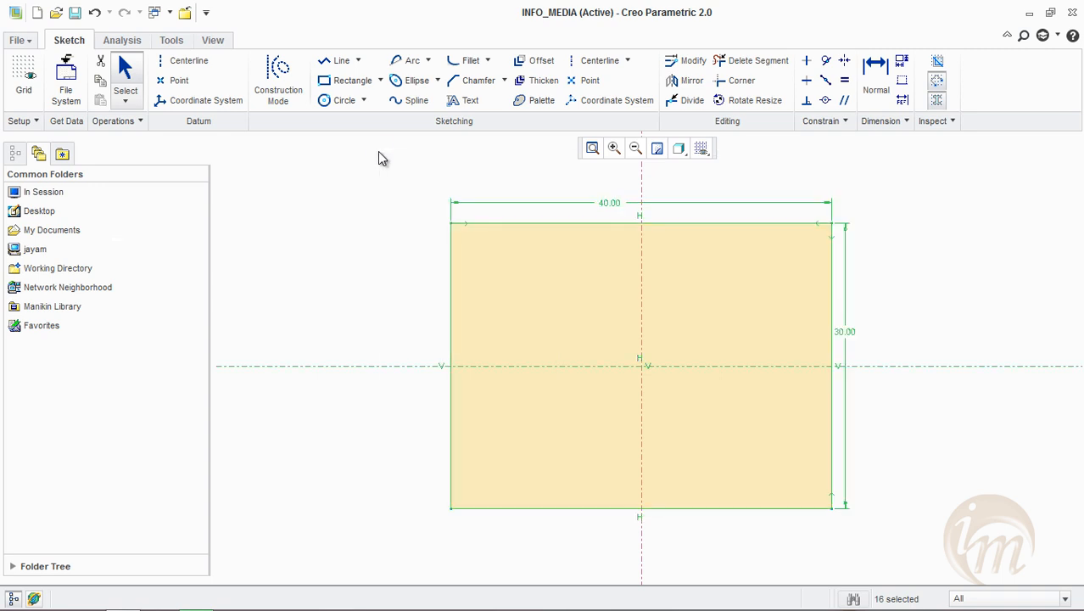
pyautogui.press('Delete')
pyautogui.click(598, 60)
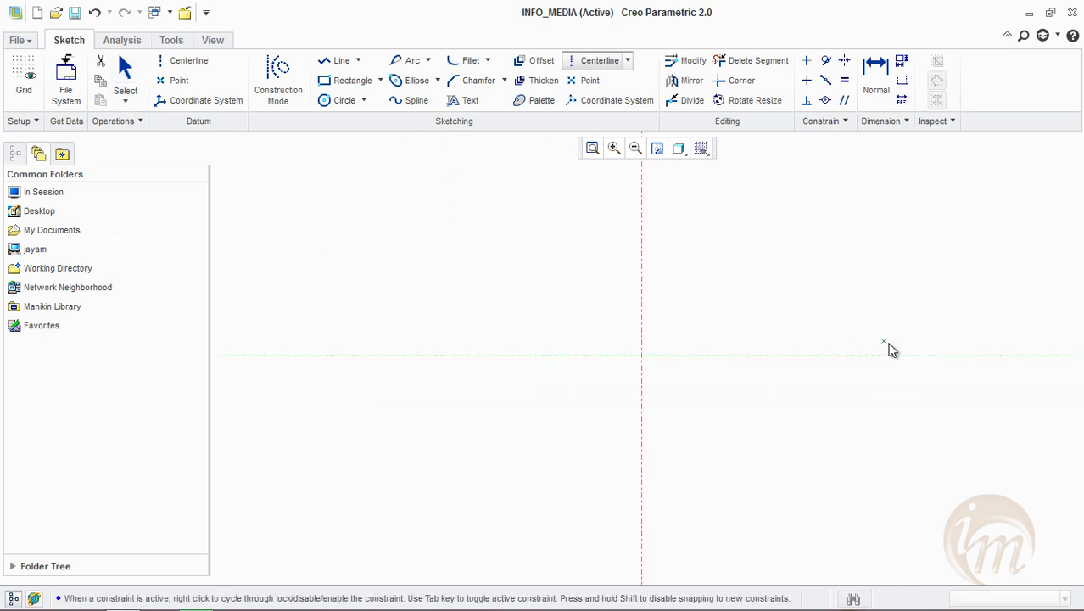
# Draw a corner rectangle about 31.6 wide and 28 high around the centerline intersection, symmetric about the vertical centerline
pyautogui.middleClick(889, 351)
pyautogui.click(684, 426)
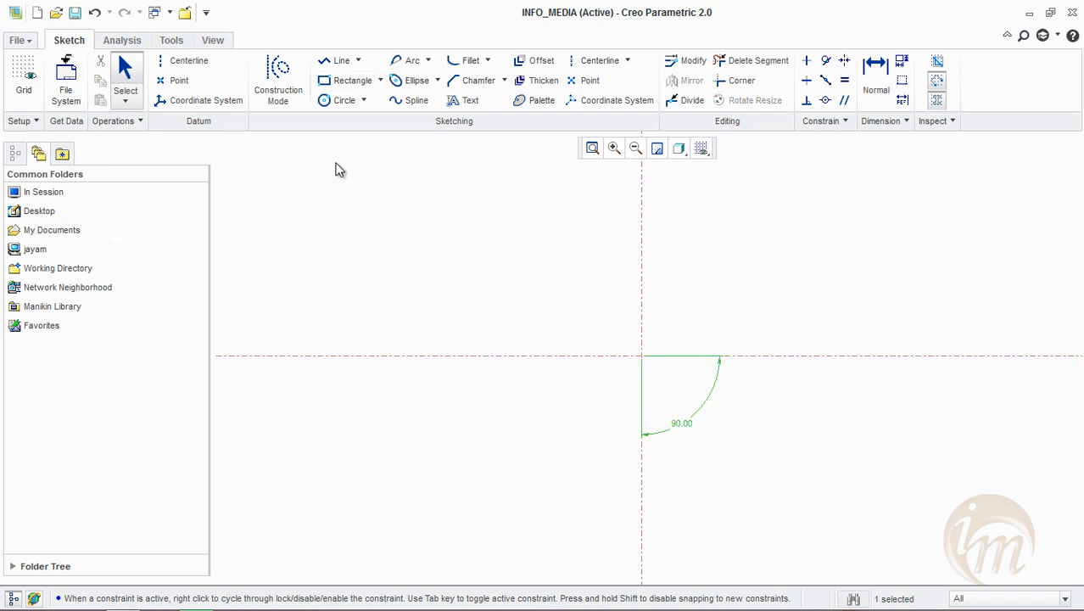
pyautogui.click(340, 60)
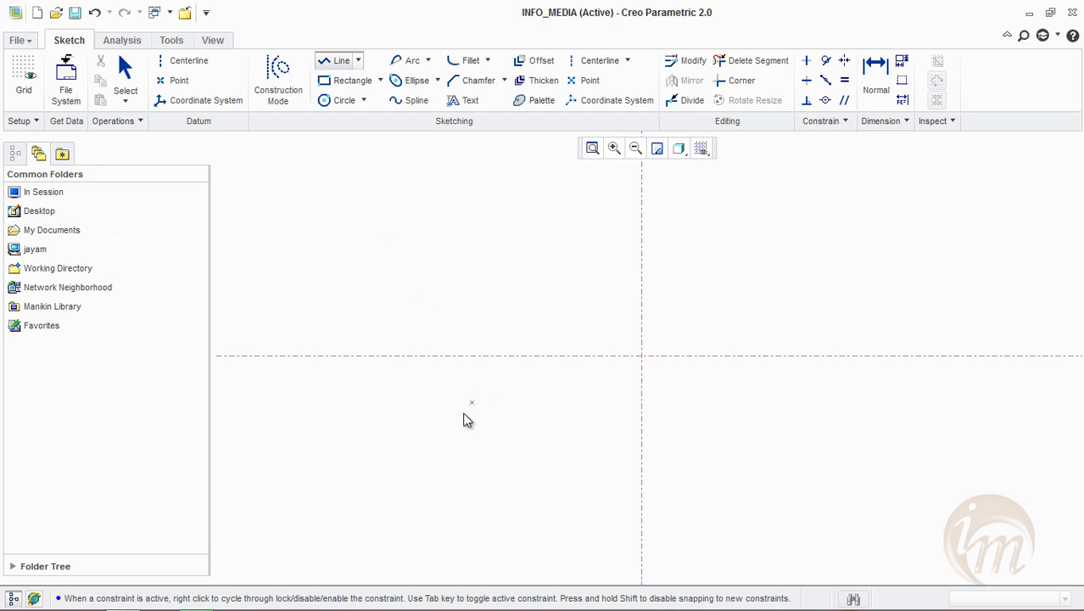
pyautogui.click(339, 79)
pyautogui.click(491, 258)
pyautogui.click(709, 520)
pyautogui.click(792, 526)
# Draw a circle about 16.65 in diameter centred where the vertical centerline crosses the rectangle's upper edge
pyautogui.click(343, 101)
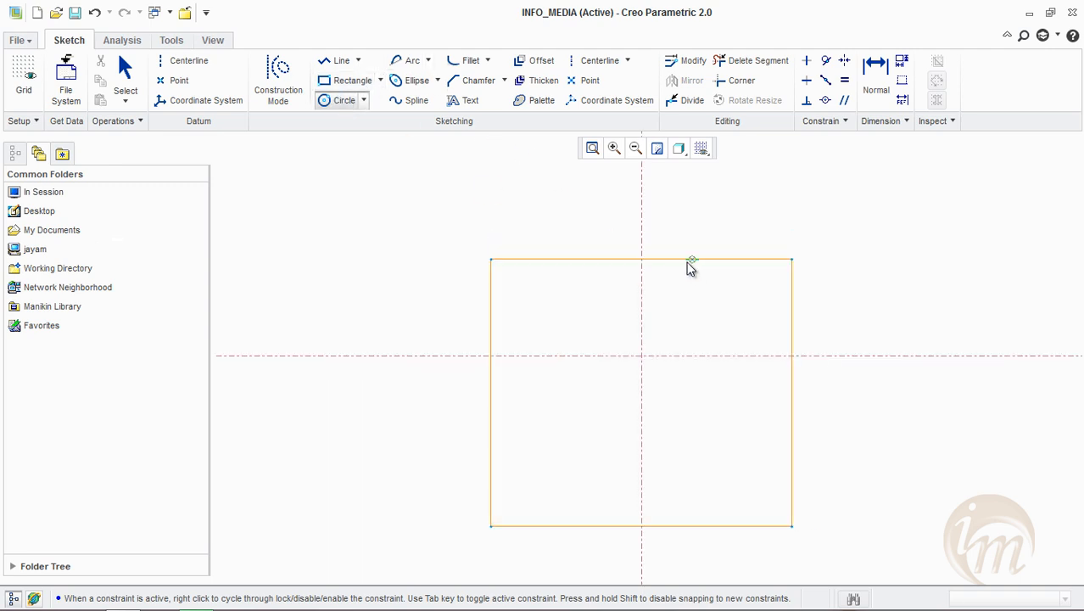
pyautogui.click(642, 258)
pyautogui.click(666, 335)
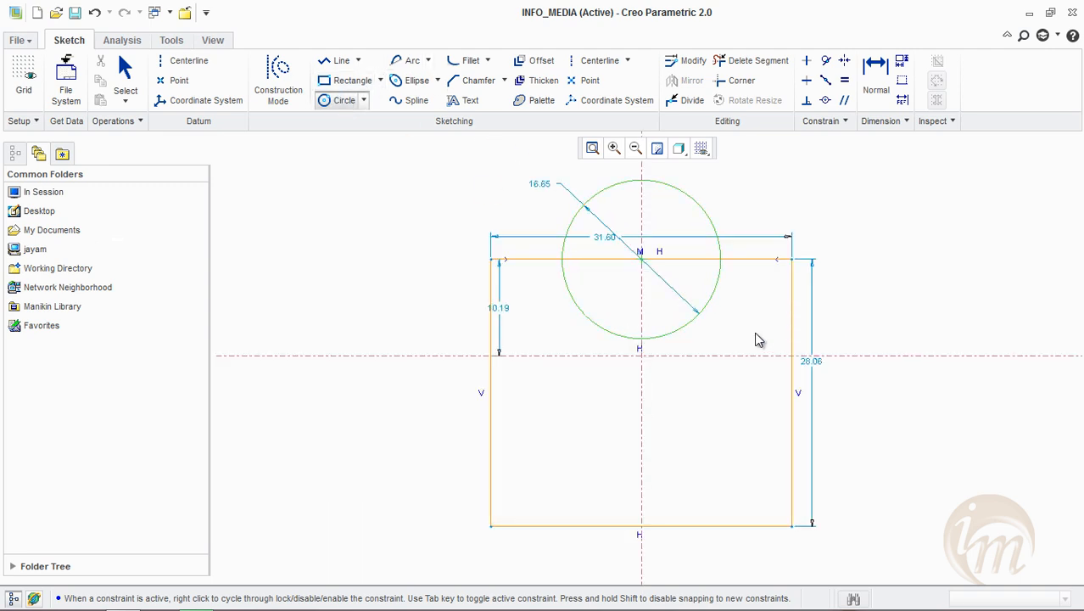
pyautogui.middleClick(876, 270)
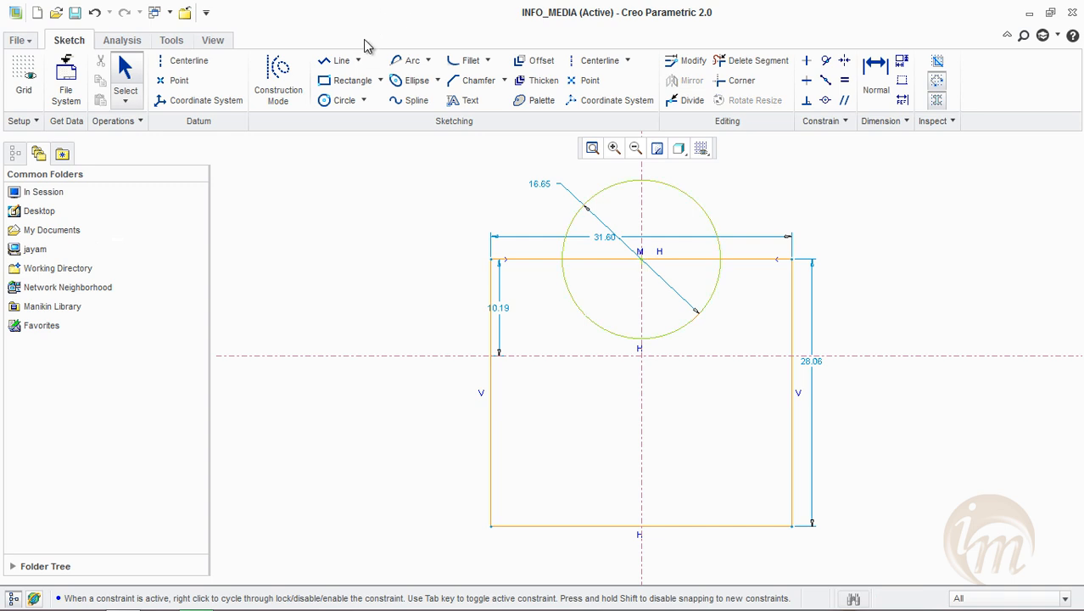
# Draw a small rectangle about 11.2 wide and 5.4 high on the large rectangle's lower edge, centred on the vertical centerline
pyautogui.click(350, 80)
pyautogui.click(586, 526)
pyautogui.click(696, 475)
pyautogui.middleClick(857, 379)
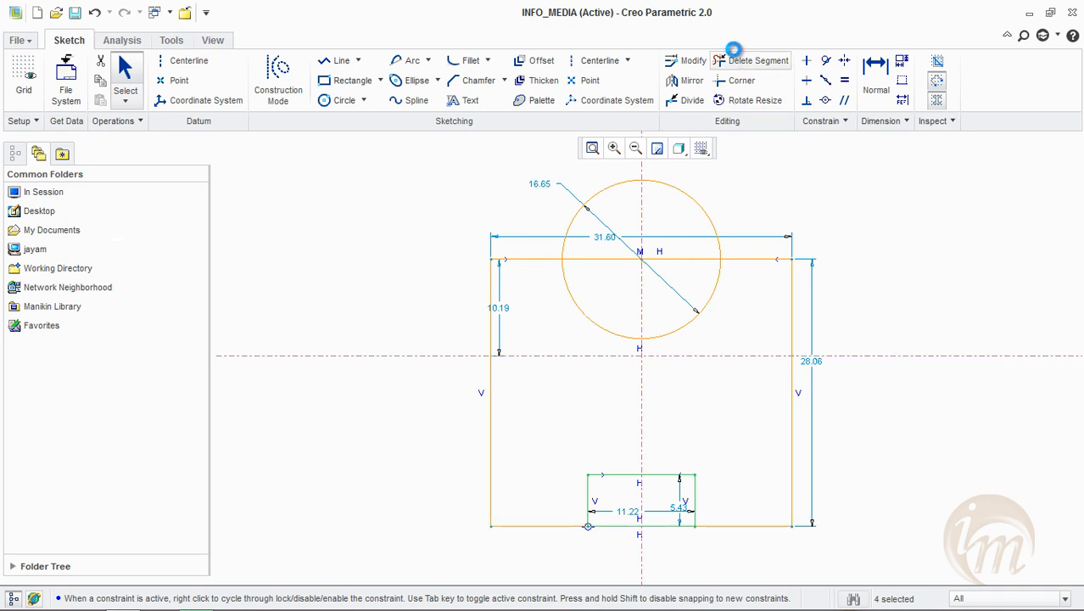
# Trim the lower edges across the small rectangle, the circle's lower half and the upper edge inside the circle to leave one outline
pyautogui.click(734, 60)
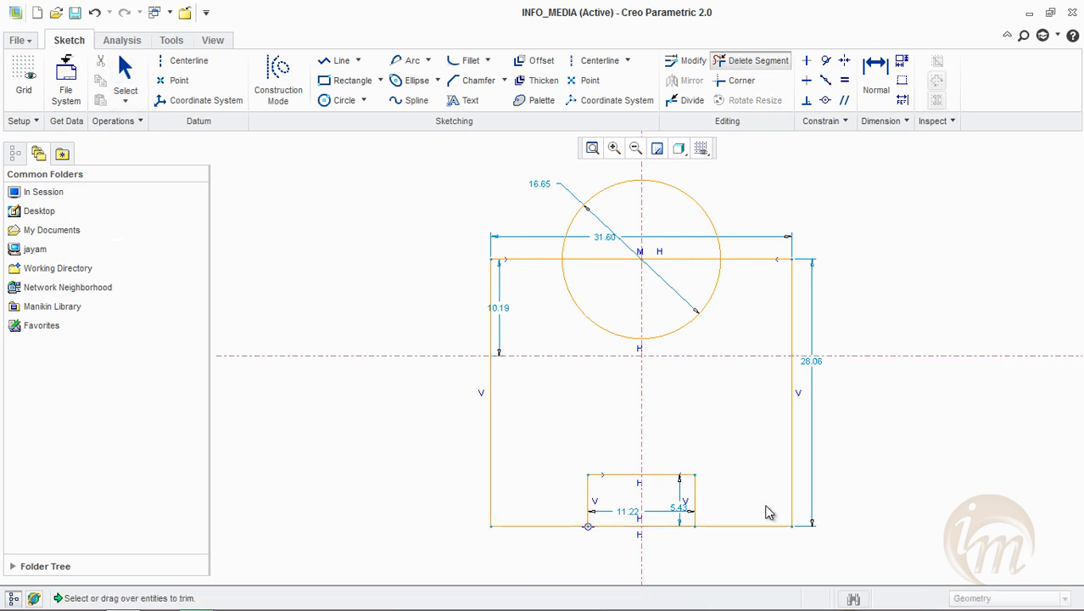
pyautogui.click(618, 527)
pyautogui.moveTo(653, 509)
pyautogui.mouseDown()
pyautogui.moveTo(654, 540)
pyautogui.moveTo(619, 539)
pyautogui.moveTo(621, 549)
pyautogui.mouseUp()
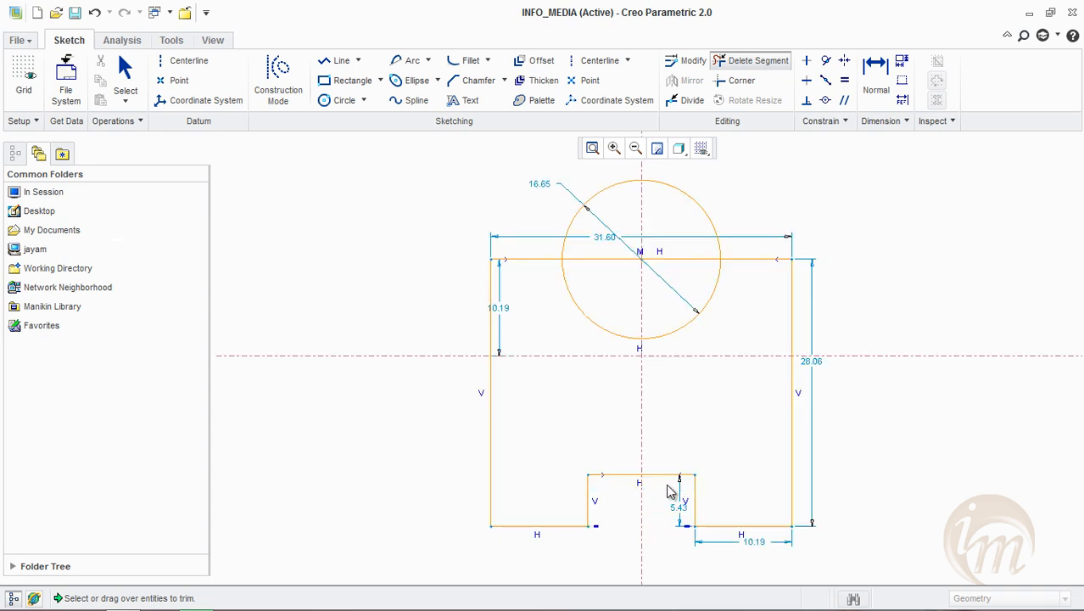
pyautogui.moveTo(668, 331); pyautogui.dragTo(671, 329)
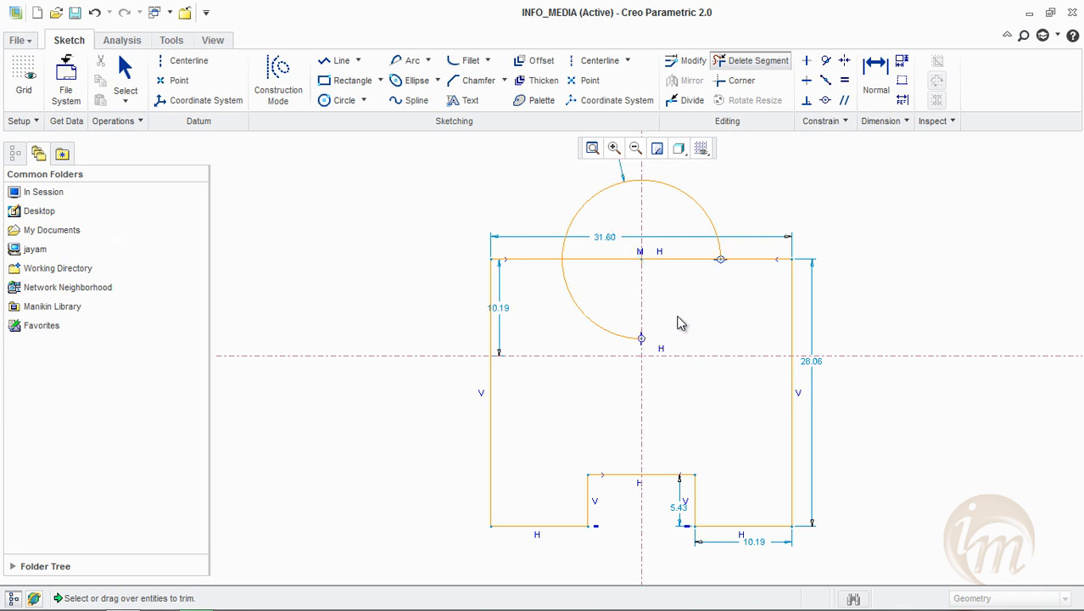
pyautogui.moveTo(642, 282); pyautogui.dragTo(581, 324)
pyautogui.click(594, 273)
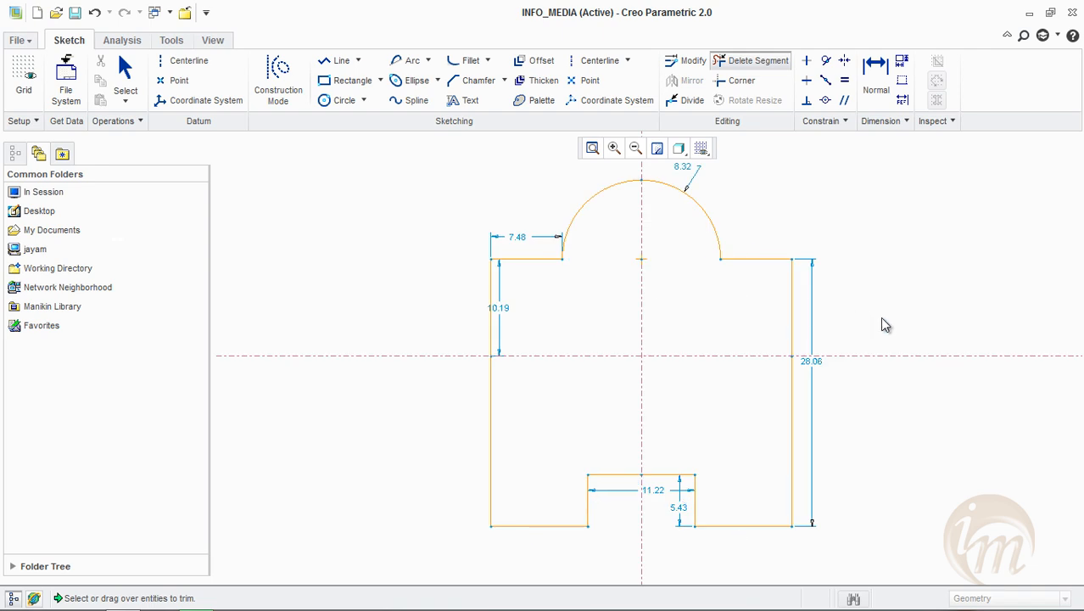
pyautogui.middleClick(884, 313)
# Draw a small circle near the profile's upper-left corner and set its diameter to 5
pyautogui.click(341, 100)
pyautogui.click(536, 322)
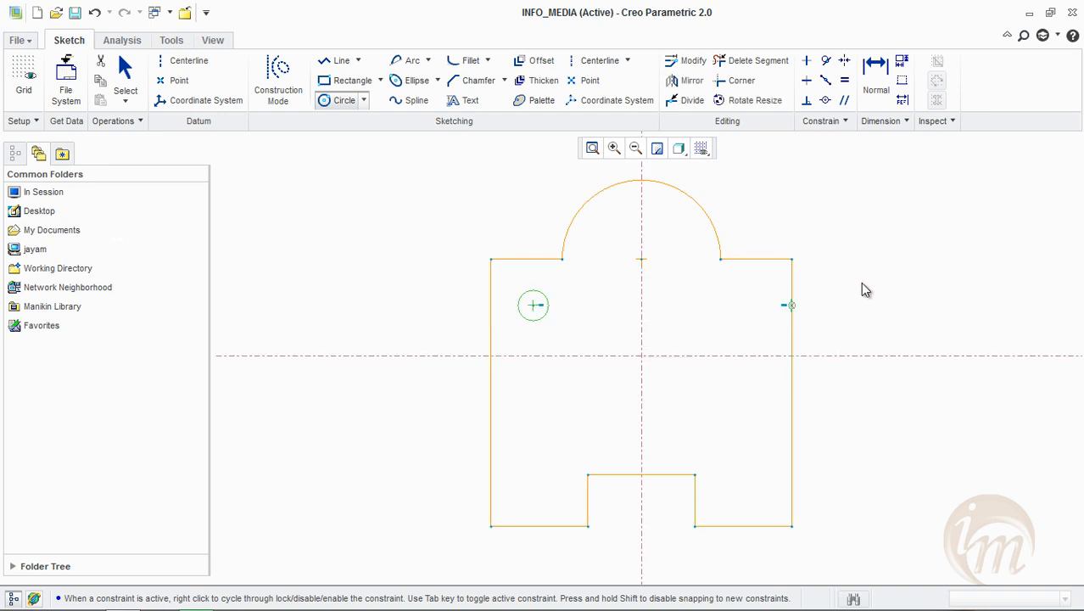
pyautogui.middleClick(862, 288)
pyautogui.doubleClick(502, 287)
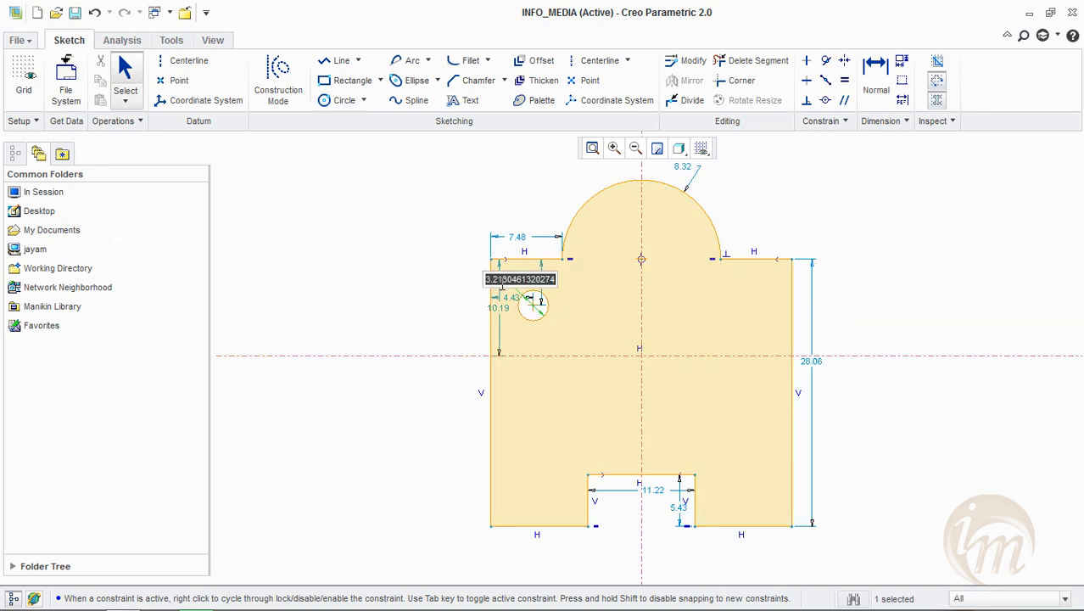
pyautogui.write('5')
pyautogui.press('Return')
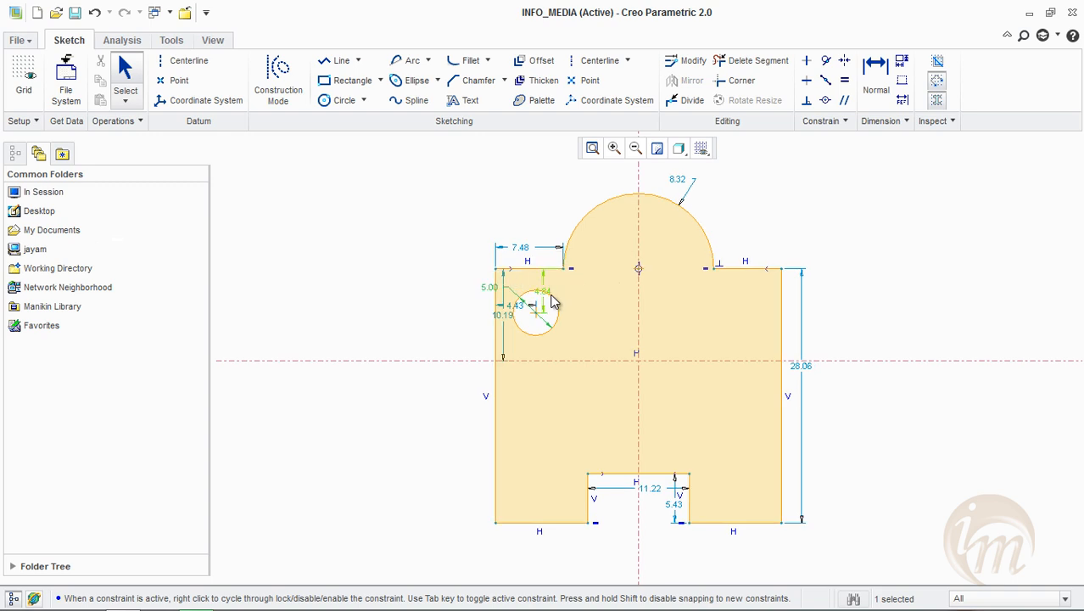
# Position the small circle's centre 5 below the upper edge and 5 from the profile's left edge
pyautogui.doubleClick(549, 295)
pyautogui.write('5')
pyautogui.press('Return')
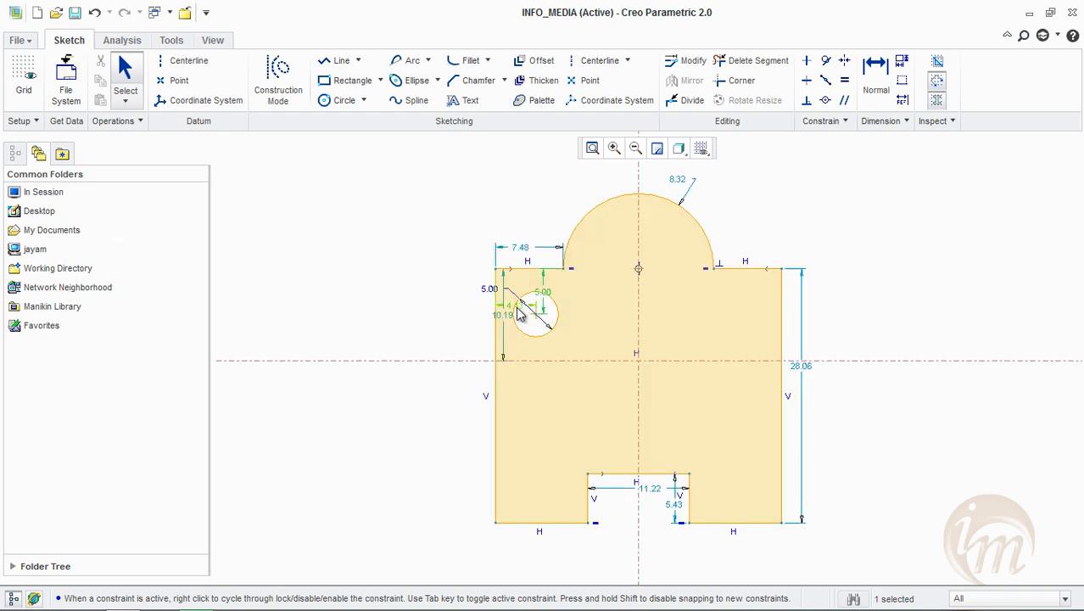
pyautogui.doubleClick(515, 307)
pyautogui.write('5')
pyautogui.press('Return')
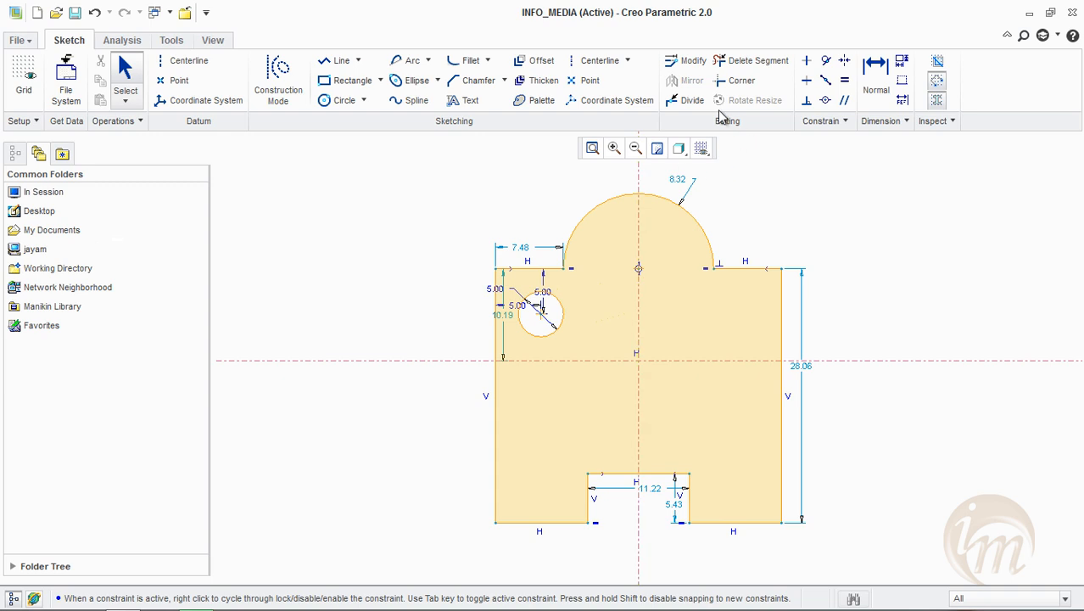
# Mirror the small circle about the vertical centerline and move the top arc's radius dimension farther out from the profile
pyautogui.click(551, 334)
pyautogui.click(689, 81)
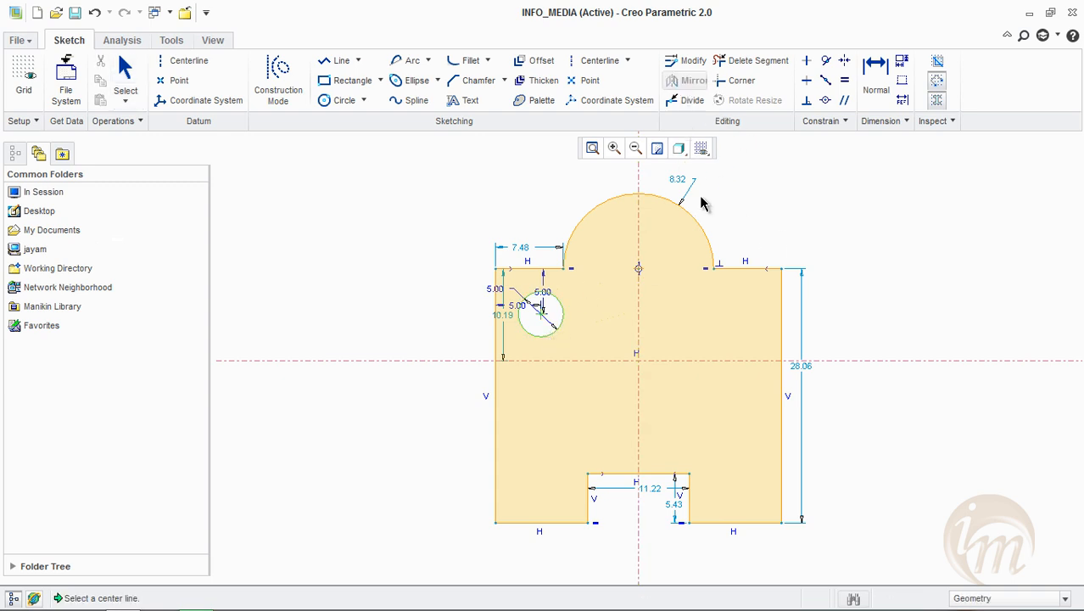
pyautogui.click(639, 183)
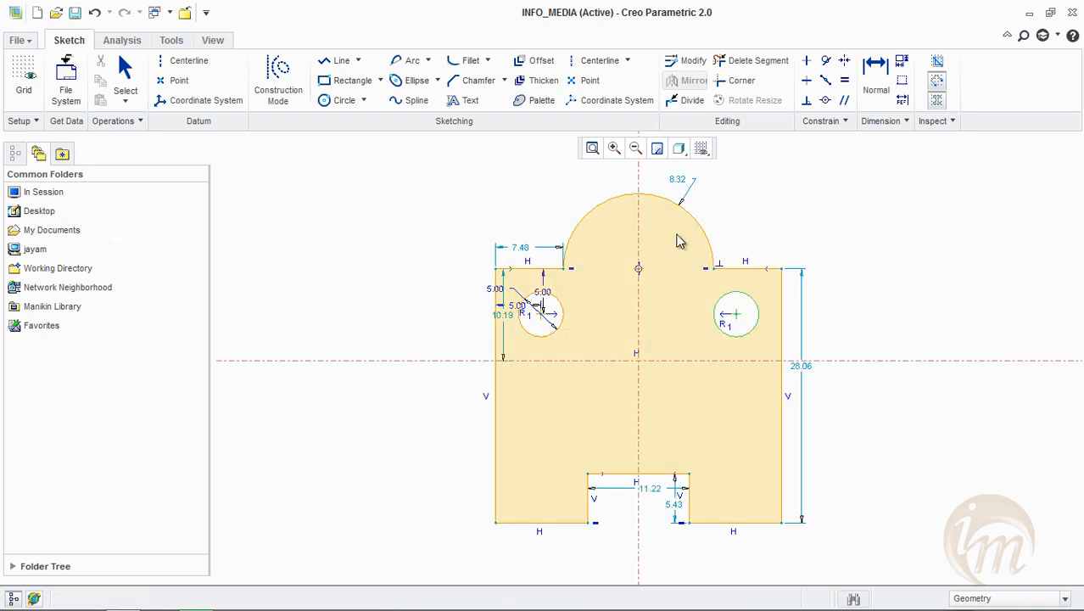
pyautogui.click(1007, 277)
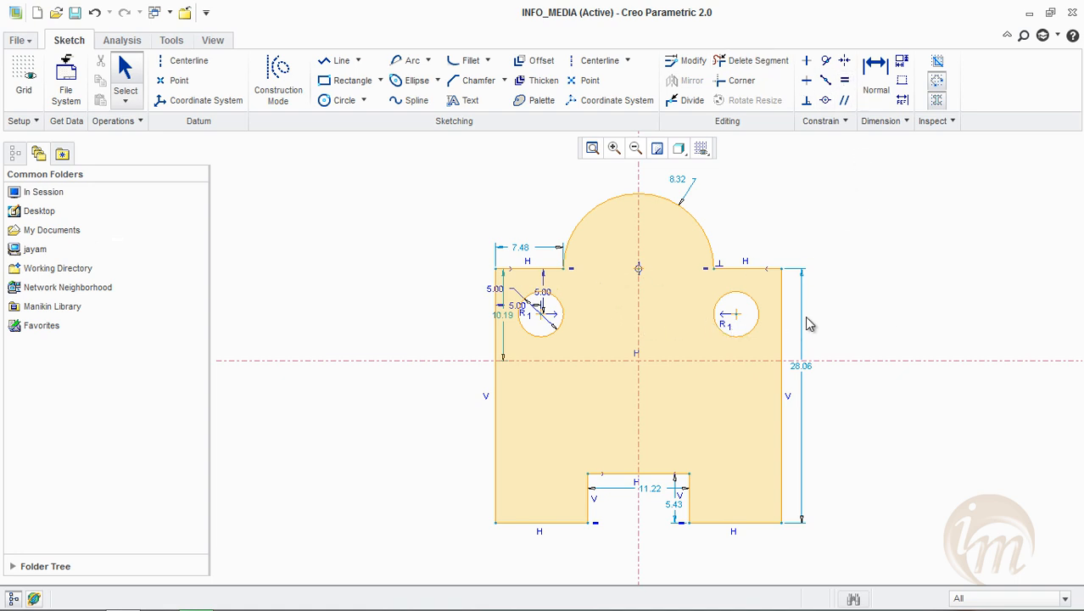
pyautogui.click(726, 322)
pyautogui.moveTo(693, 183); pyautogui.dragTo(796, 174)
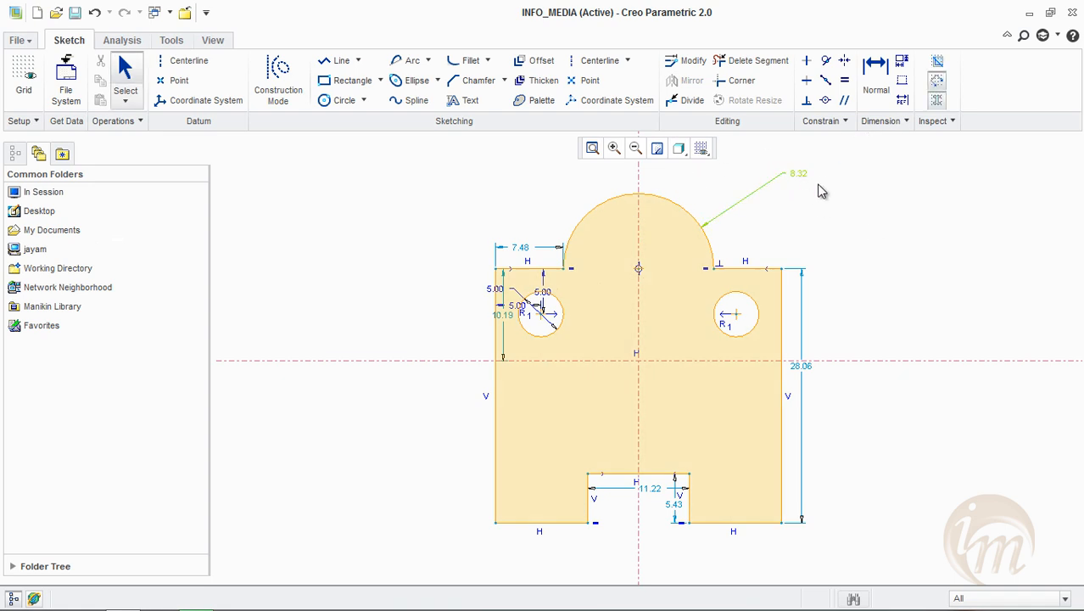
# Dimension the vertical distance from the mirrored circle's centre to the profile's bottom edge as 25
pyautogui.click(882, 94)
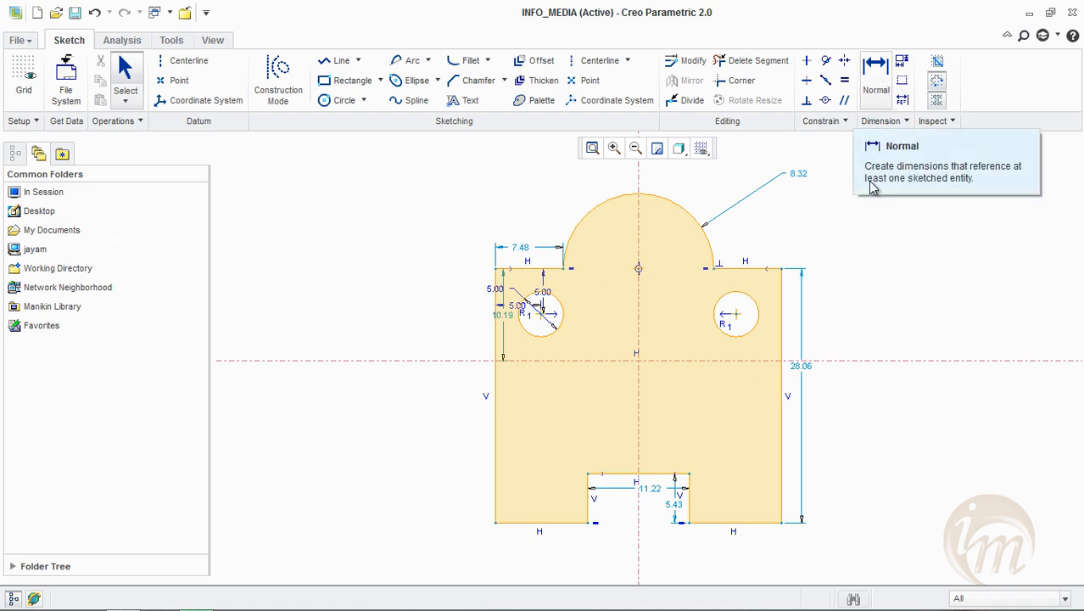
pyautogui.click(876, 91)
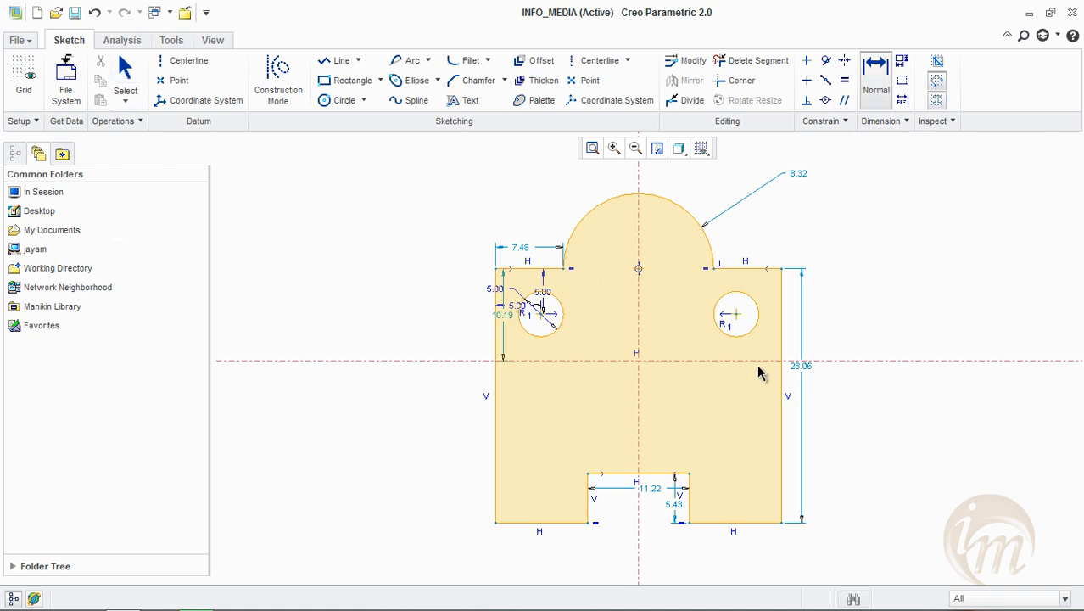
pyautogui.click(737, 313)
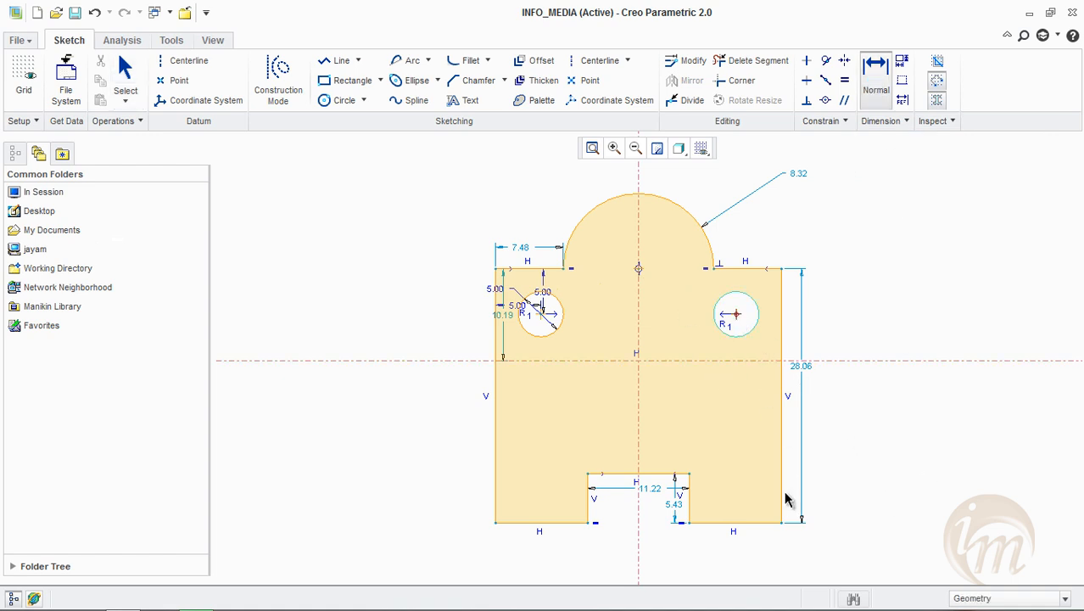
pyautogui.click(765, 523)
pyautogui.middleClick(935, 438)
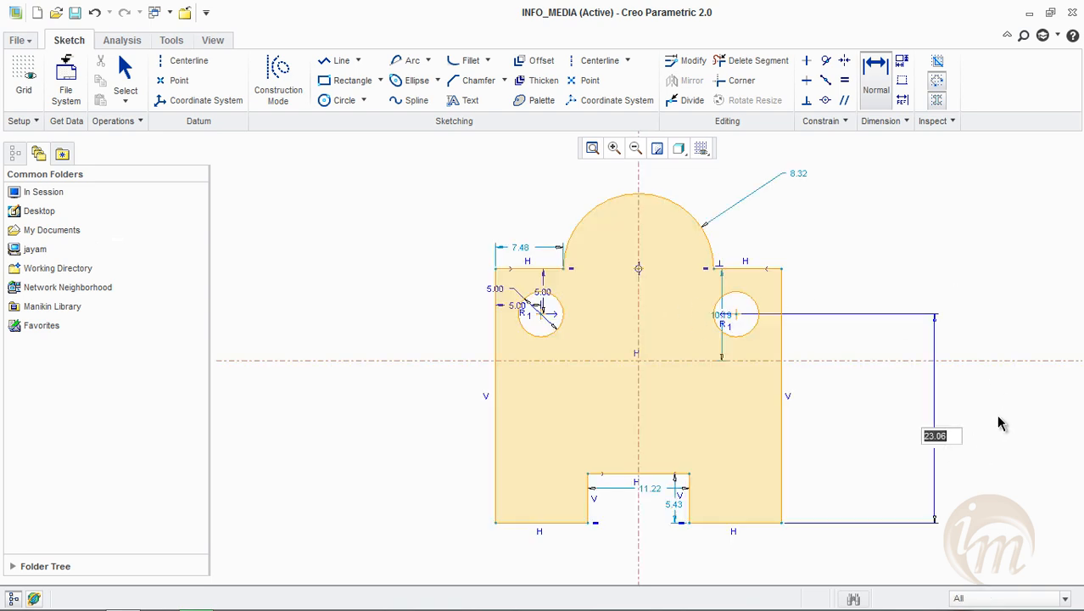
pyautogui.write('25')
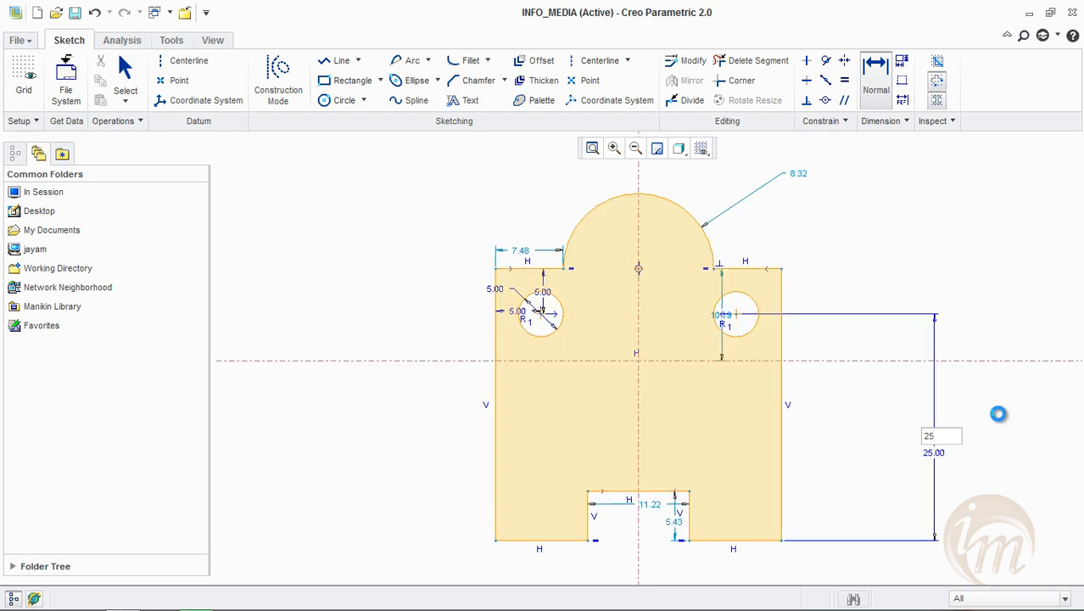
pyautogui.press('Return')
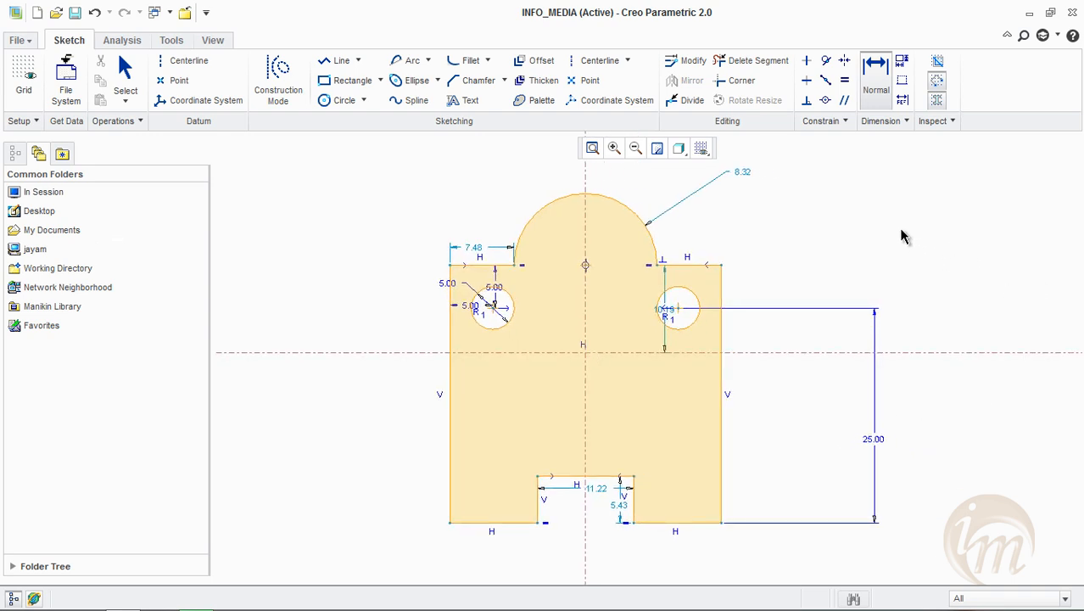
# Dimension the depth of the bottom notch as 6, placing the dimension outside the profile's left side
pyautogui.click(878, 92)
pyautogui.click(538, 478)
pyautogui.middleClick(394, 499)
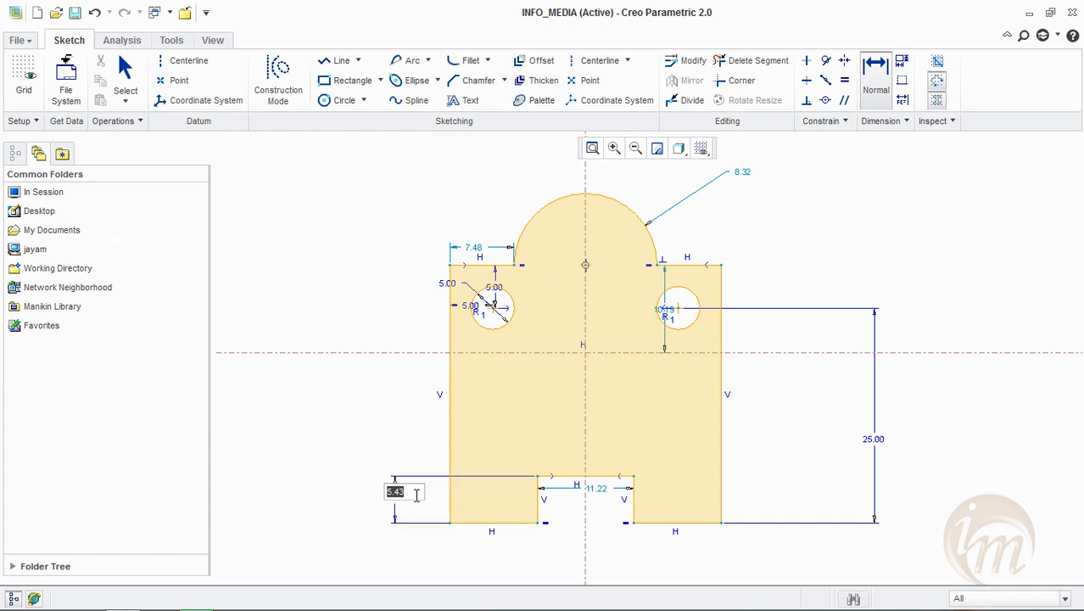
pyautogui.press('Return')
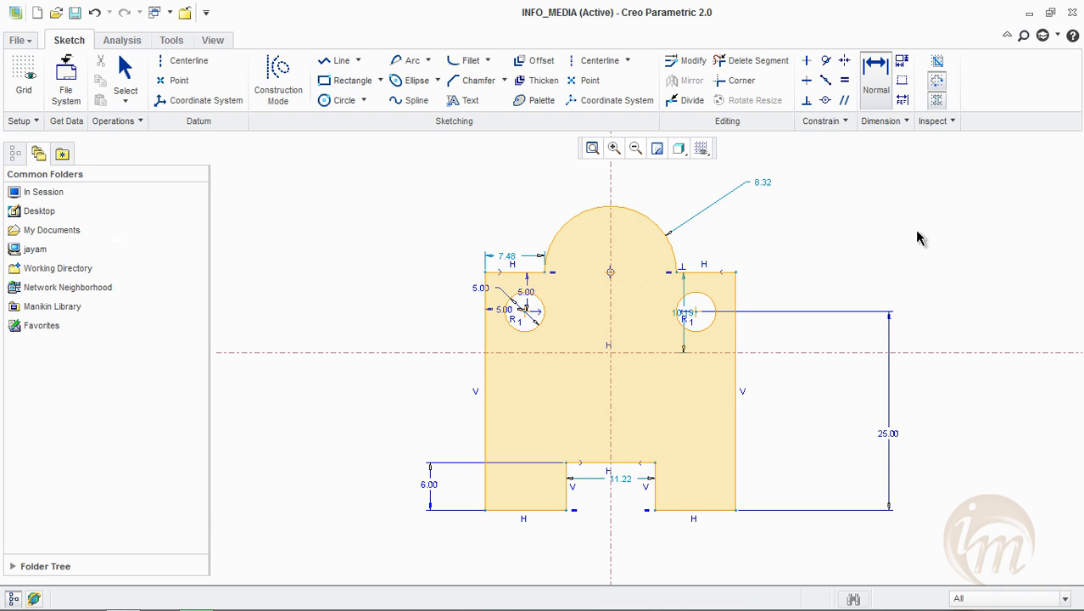
# Add a diameter dimension to the top arc and set it to 18
pyautogui.click(768, 179)
pyautogui.click(872, 86)
pyautogui.keyDown('shift'); pyautogui.moveTo(790, 284); pyautogui.dragTo(747, 287, button='middle'); pyautogui.keyUp('shift')
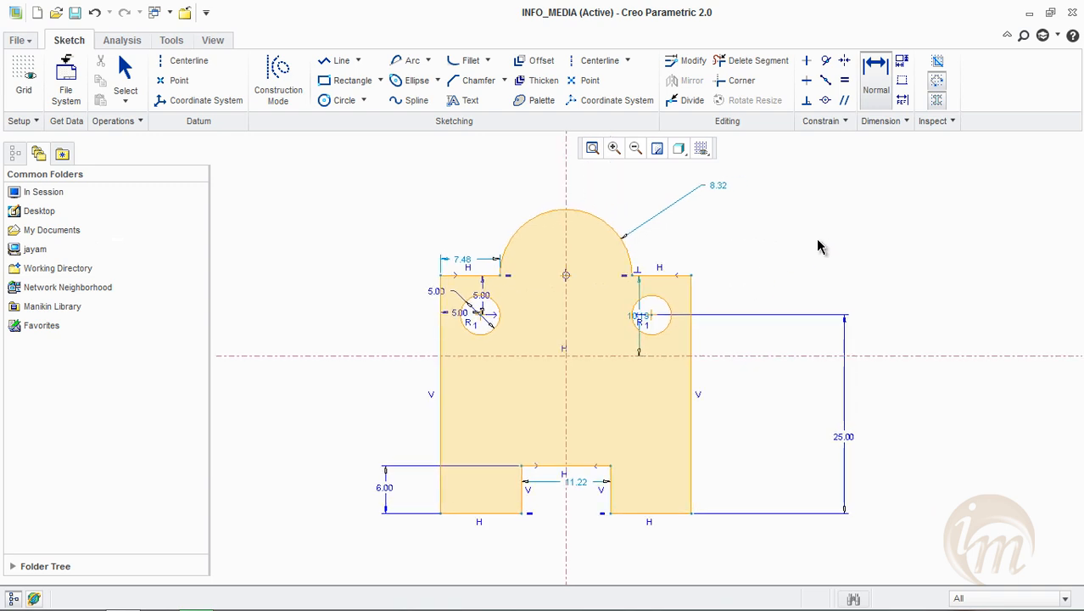
pyautogui.doubleClick(588, 214)
pyautogui.middleClick(615, 188)
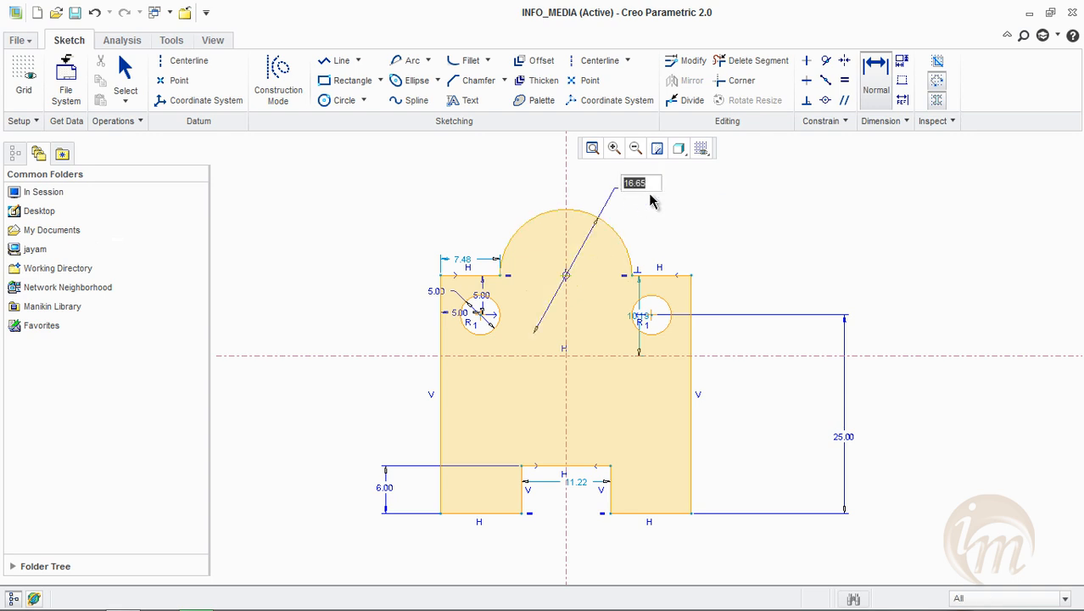
pyautogui.write('18')
pyautogui.press('Return')
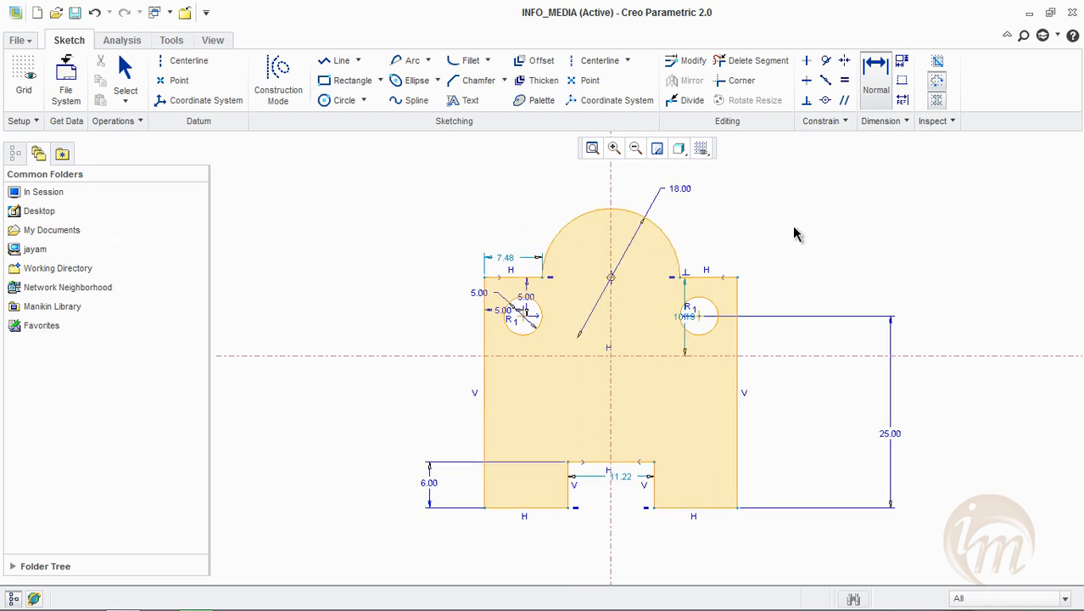
# Dimension the short horizontal edge to the right of the top arc as 8
pyautogui.scroll(2, 540, 258)
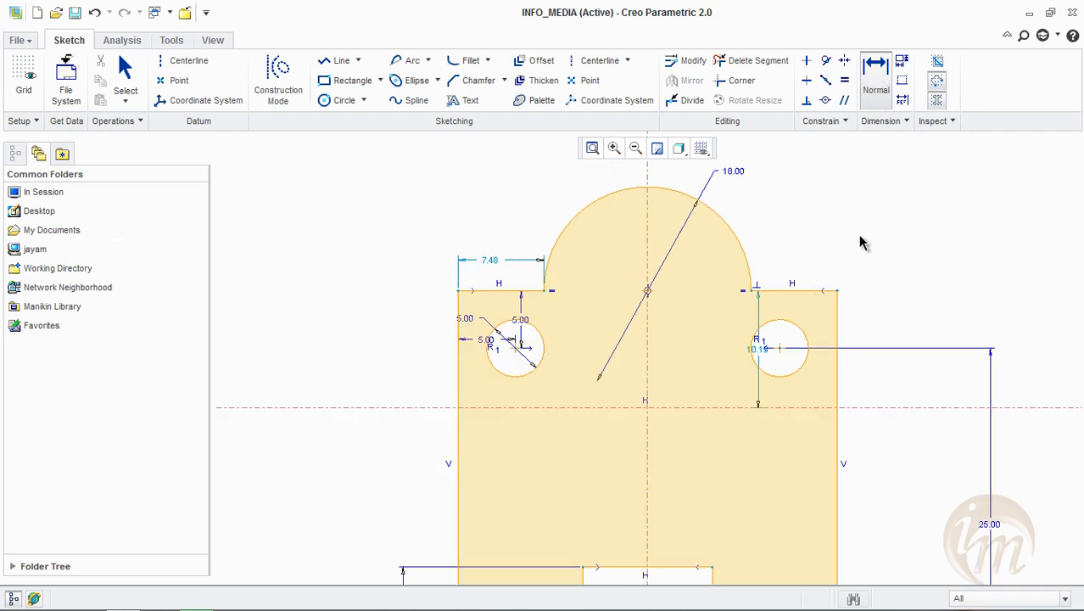
pyautogui.click(806, 291)
pyautogui.middleClick(802, 248)
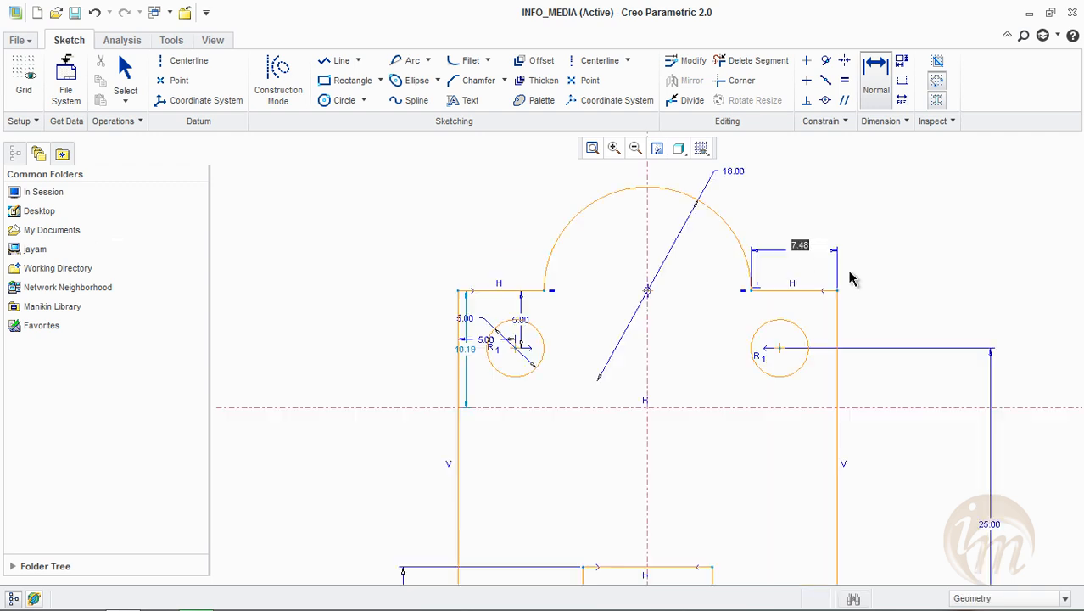
pyautogui.write('8')
pyautogui.press('Return')
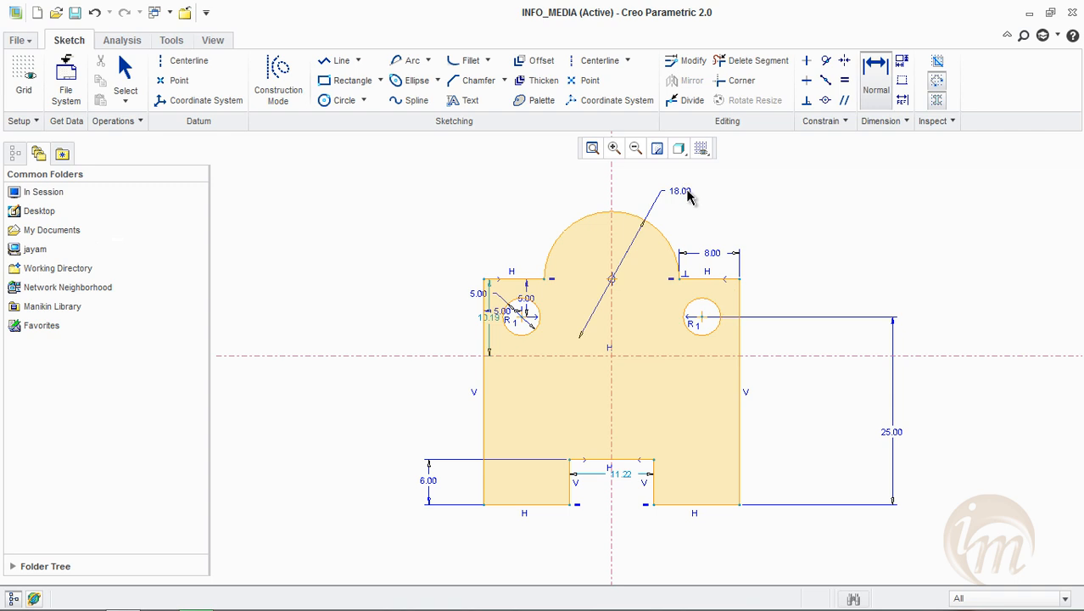
# Add a radius dimension to the profile's top arc, placing it outside the arc's upper left
pyautogui.click(881, 93)
pyautogui.middleClick(531, 167)
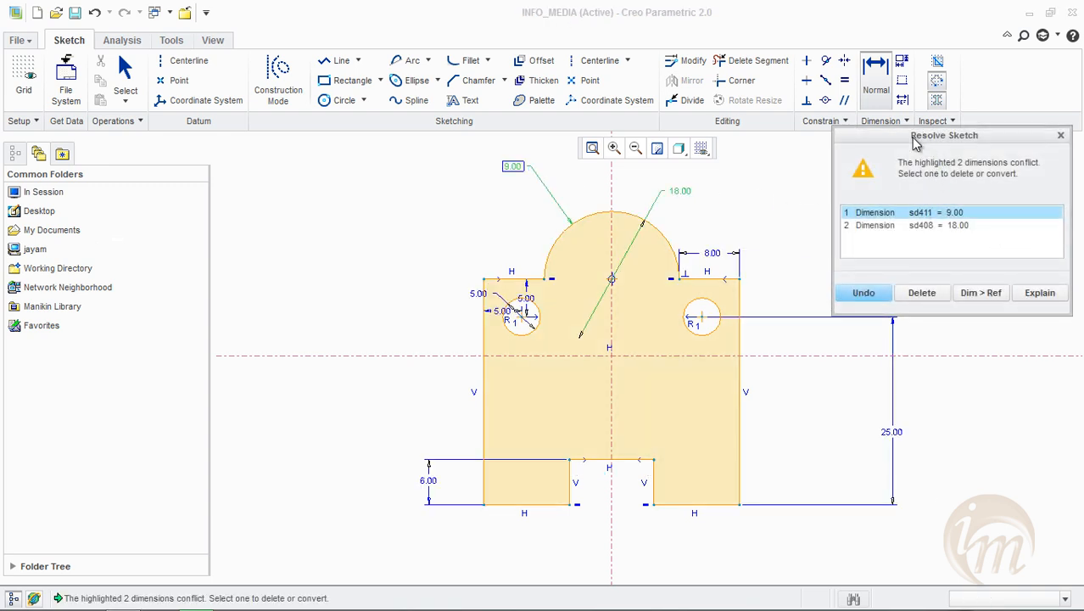
pyautogui.moveTo(914, 145); pyautogui.dragTo(879, 177)
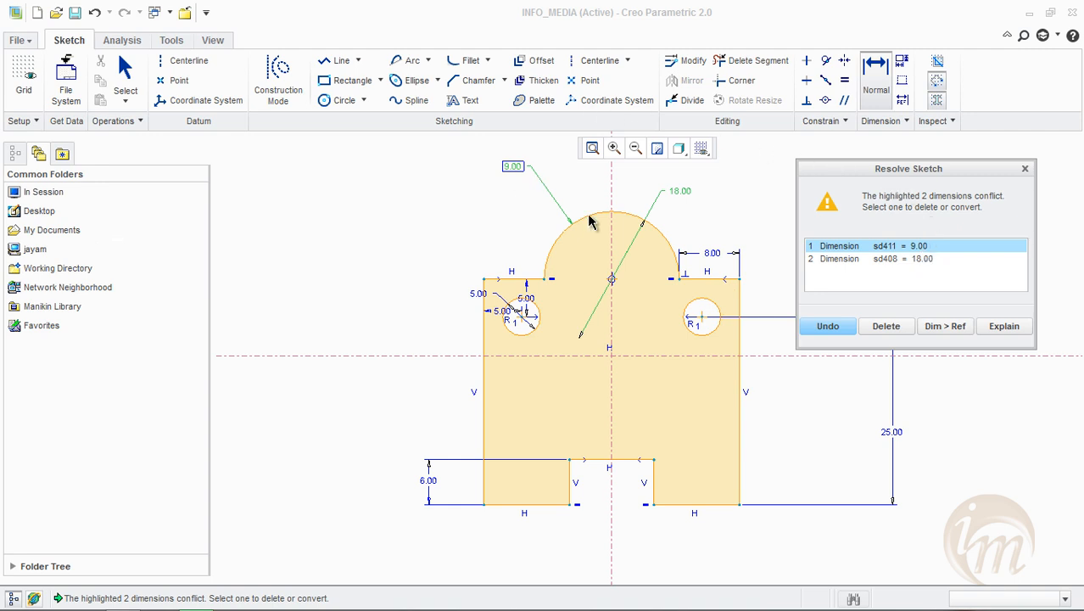
# Delete the conflicting 18 diameter dimension of the top arc and set its radius dimension to 10
pyautogui.click(883, 258)
pyautogui.click(886, 246)
pyautogui.click(855, 258)
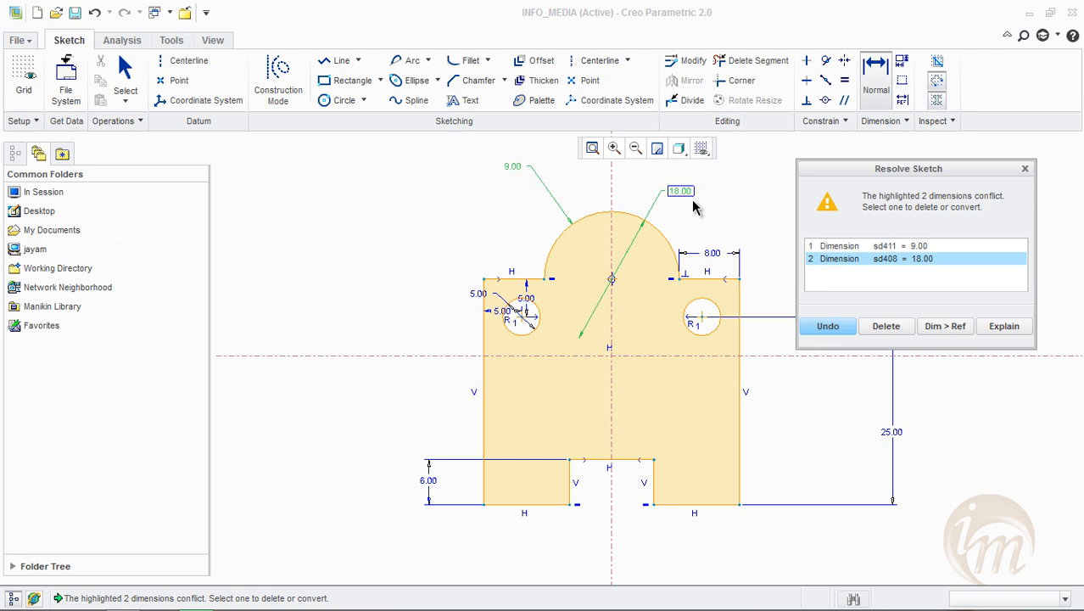
pyautogui.click(864, 246)
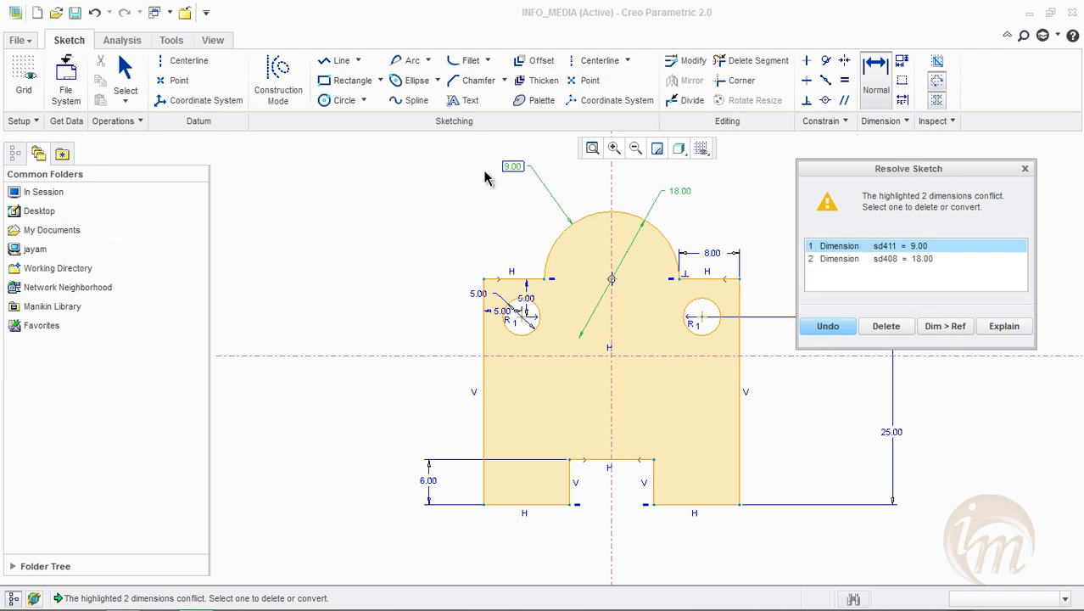
pyautogui.click(872, 258)
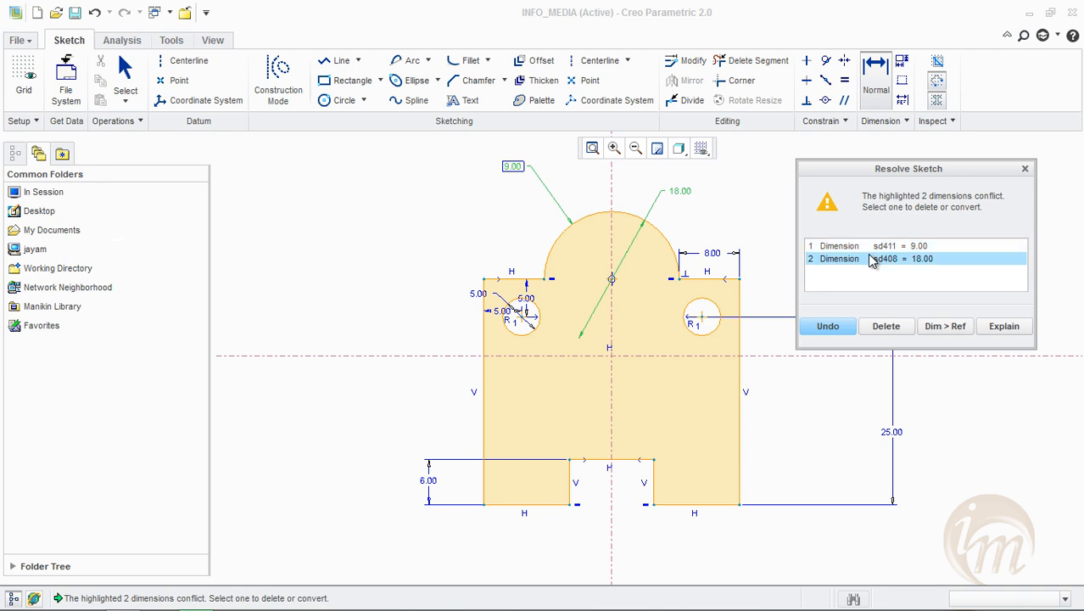
pyautogui.click(891, 326)
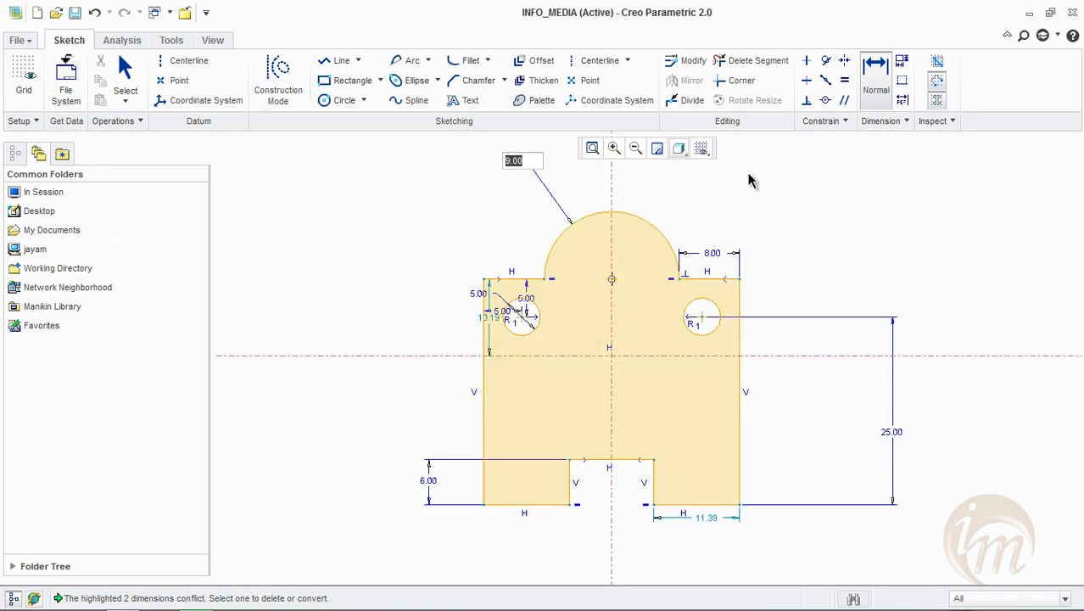
pyautogui.write('10')
pyautogui.press('Return')
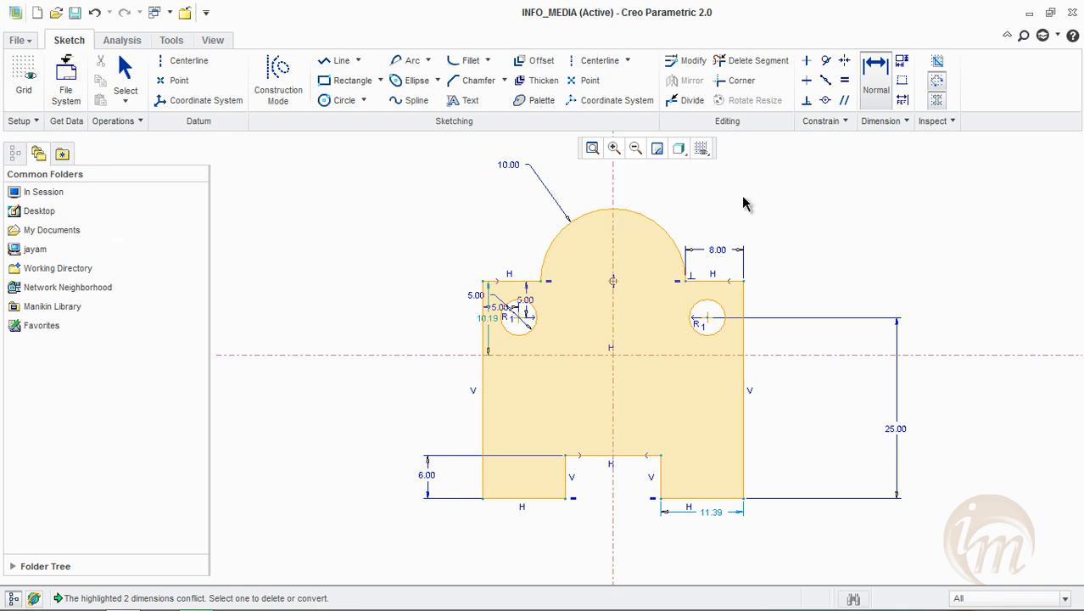
# Add a radius dimension to the plate's right hole, placing it outside the profile's upper right corner
pyautogui.click(723, 307)
pyautogui.middleClick(832, 231)
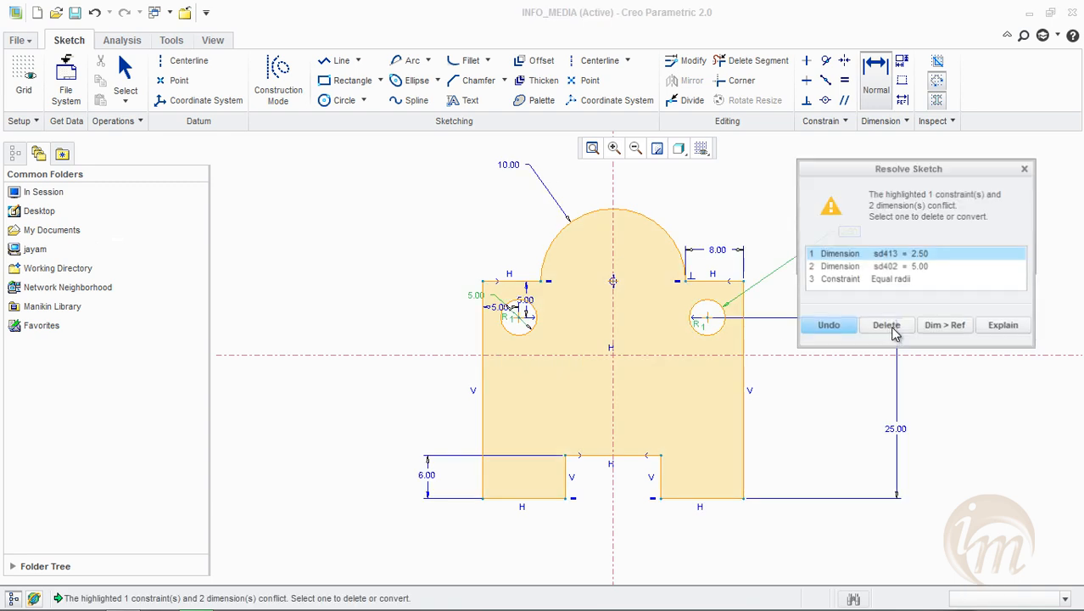
pyautogui.moveTo(944, 169)
pyautogui.mouseDown()
pyautogui.moveTo(983, 184)
pyautogui.moveTo(996, 252)
pyautogui.moveTo(988, 284)
pyautogui.mouseUp()
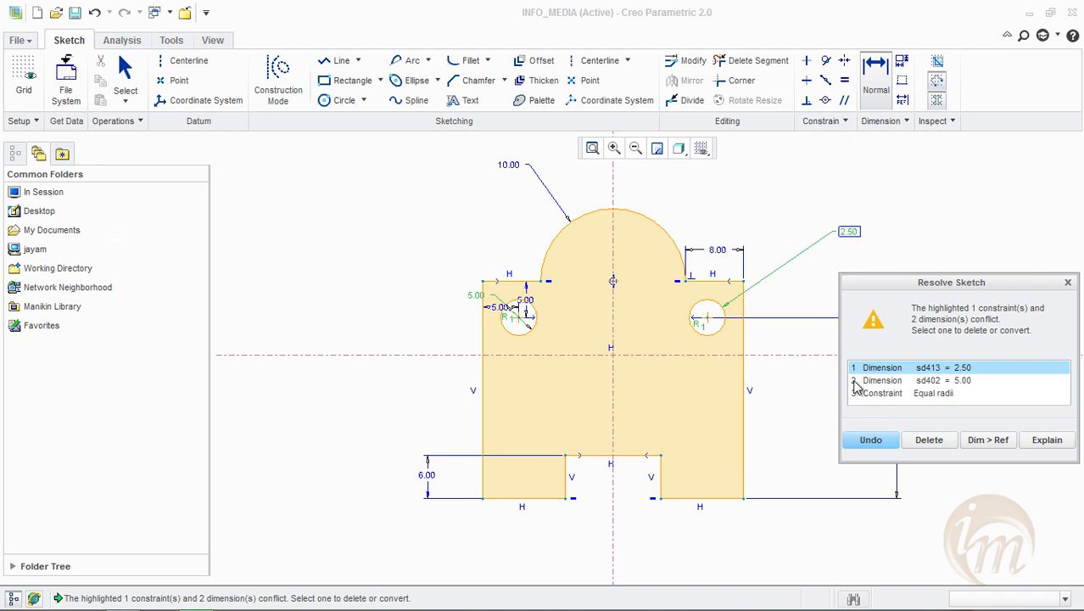
# Delete the conflicting equal-radii constraint between the two holes and set the right hole's radius to 3
pyautogui.click(891, 383)
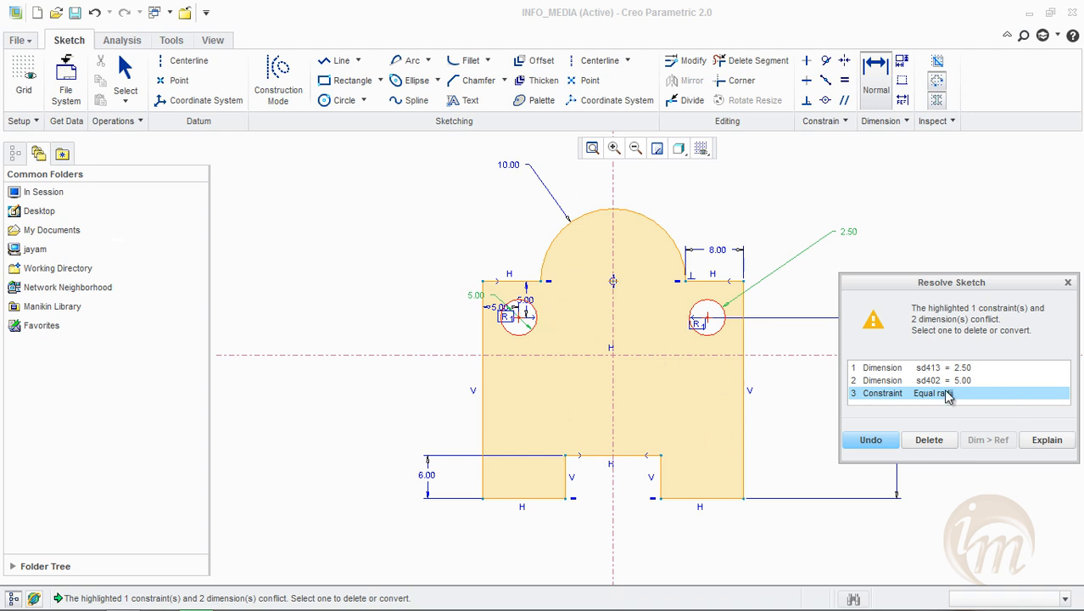
pyautogui.click(938, 445)
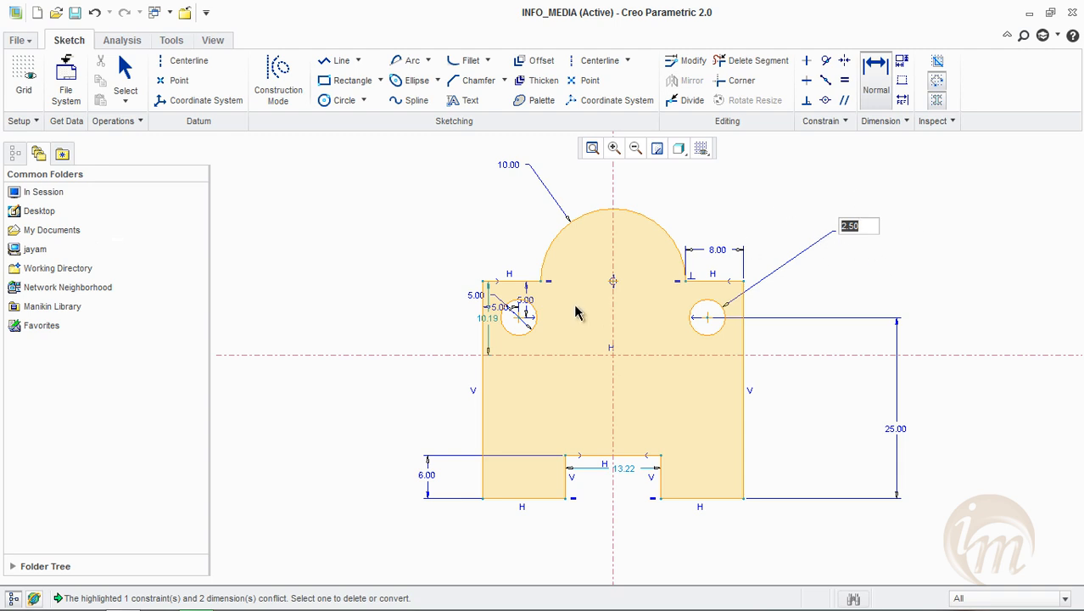
pyautogui.write('3')
pyautogui.press('Return')
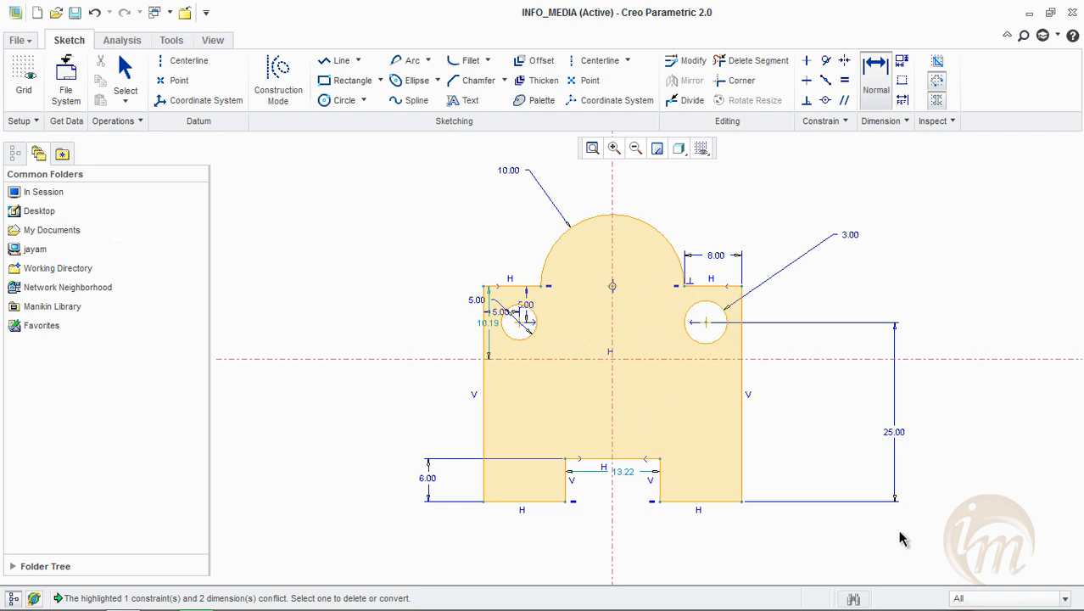
# Dimension the width of the bottom notch as 15, placing the dimension below the profile
pyautogui.click(867, 75)
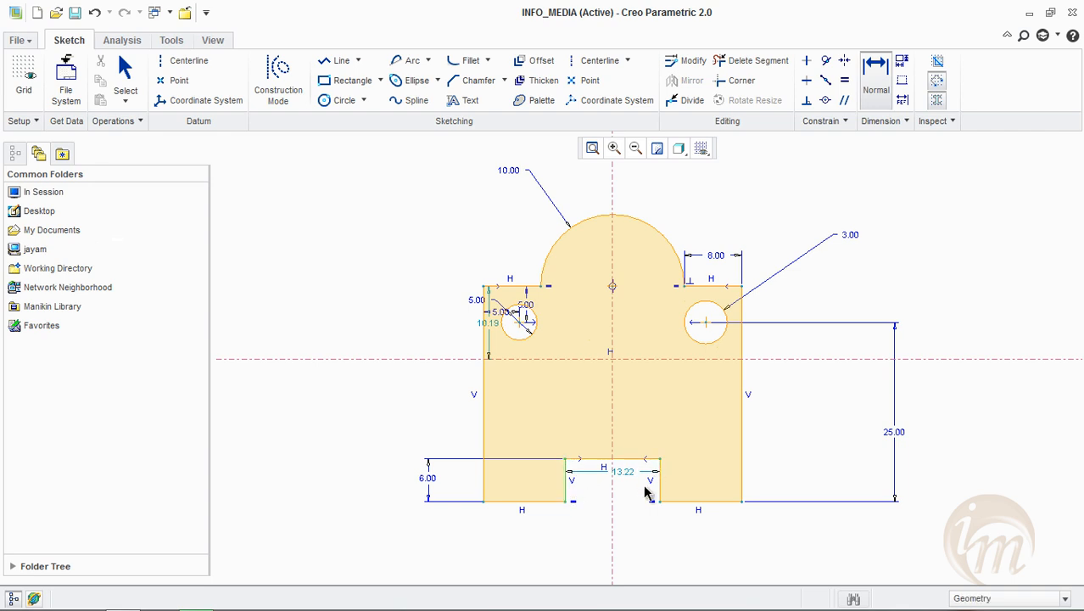
pyautogui.middleClick(605, 534)
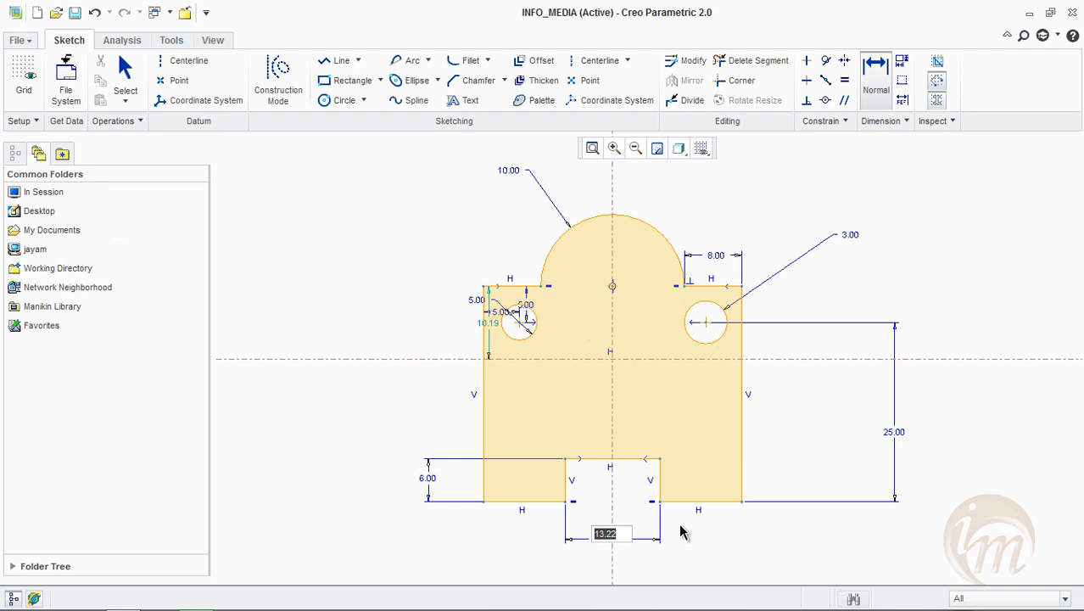
pyautogui.write('15')
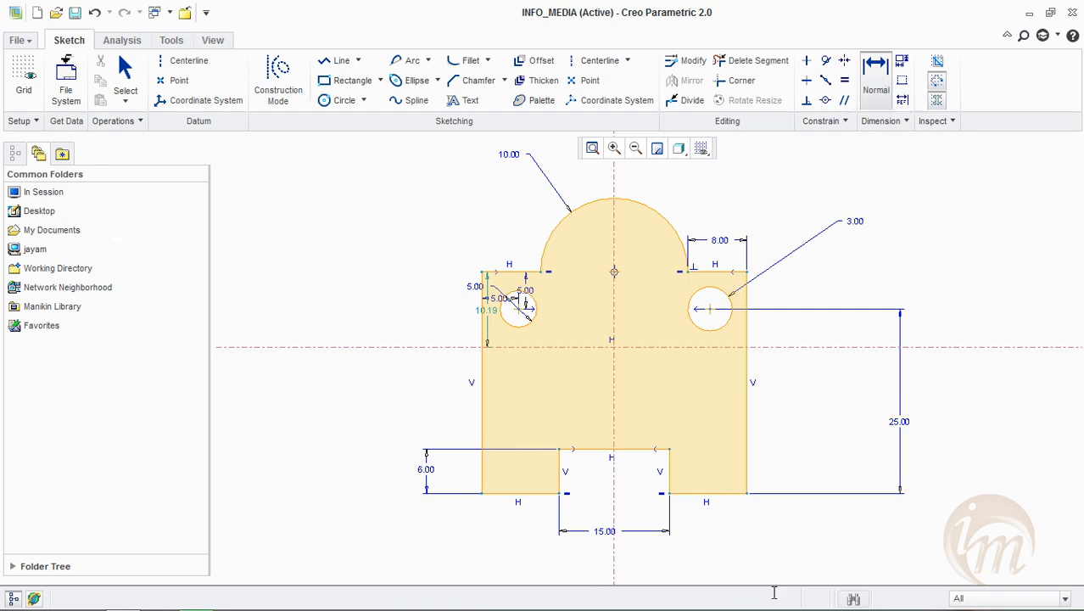
pyautogui.click(874, 85)
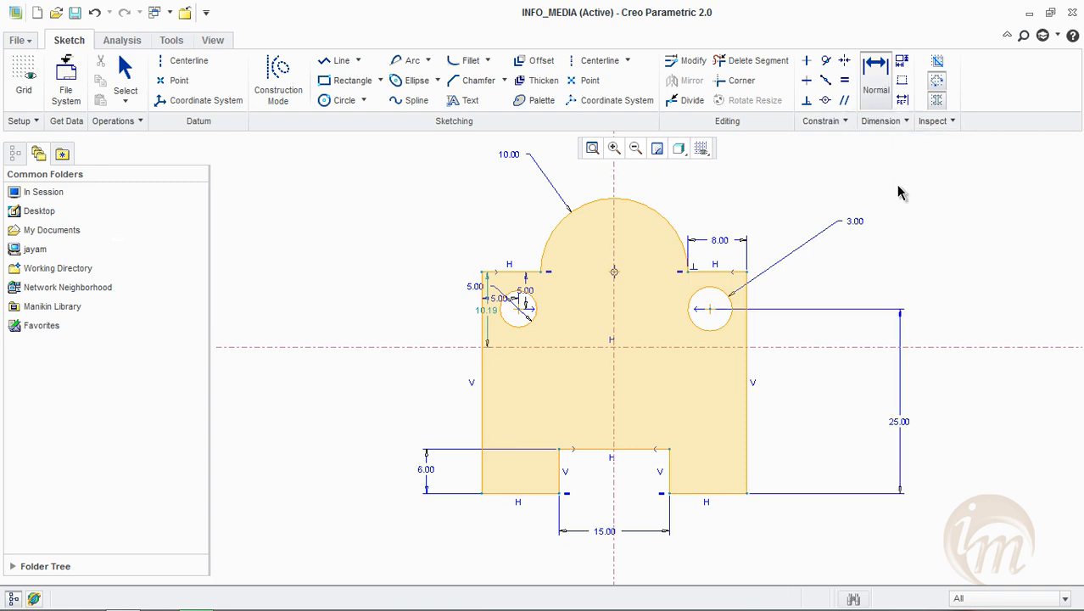
# Sketch a closed triangle about 21 wide and 15 high to the right of the plate, with its base on the horizontal centreline
pyautogui.click(333, 61)
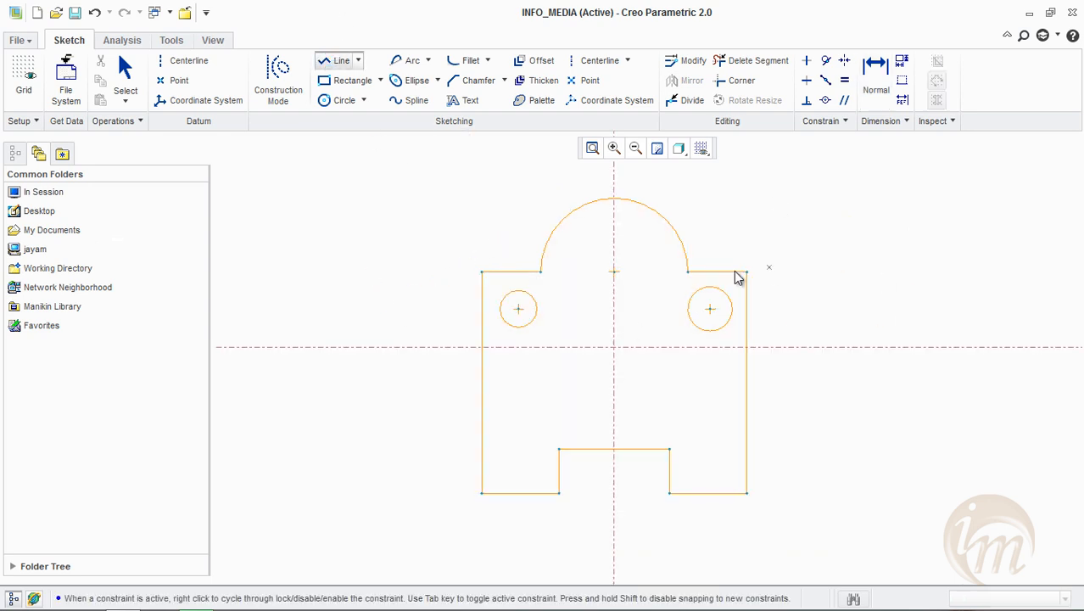
pyautogui.click(801, 347)
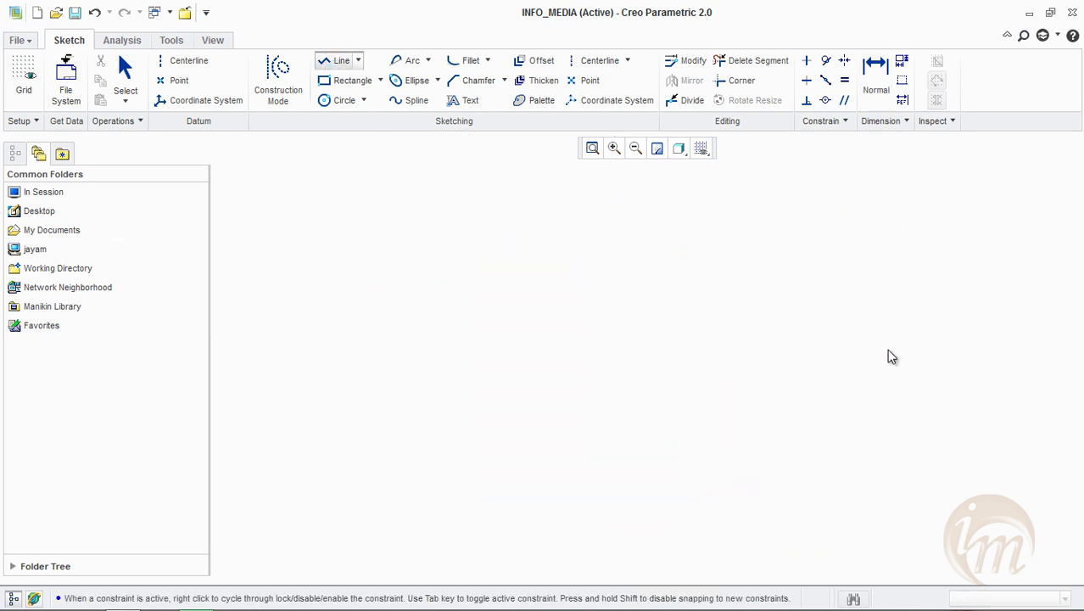
pyautogui.click(957, 347)
pyautogui.click(886, 232)
pyautogui.click(801, 347)
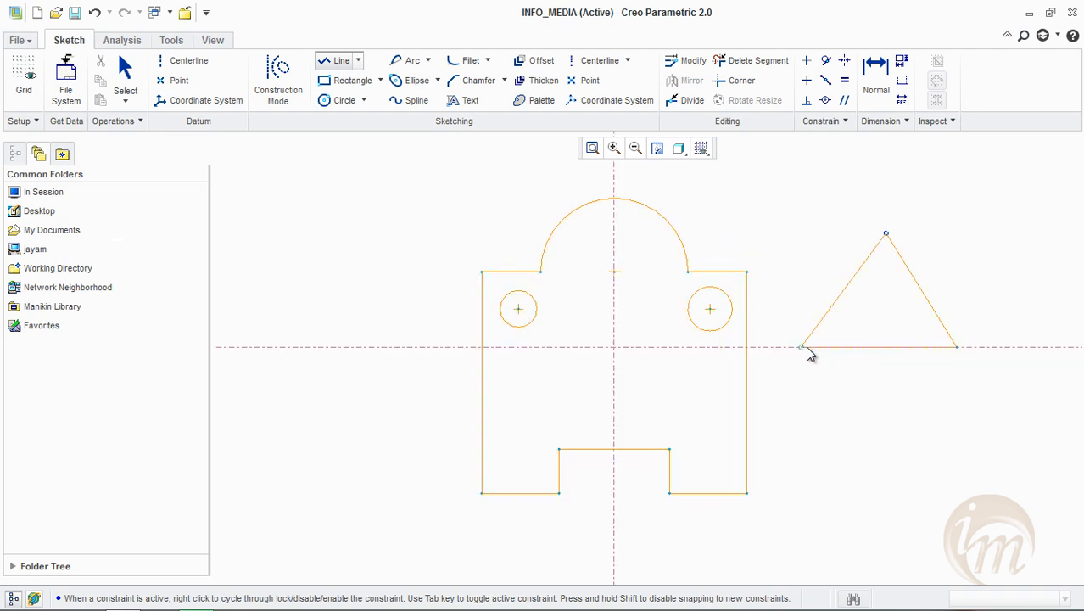
pyautogui.middleClick(974, 393)
pyautogui.keyDown('shift'); pyautogui.moveTo(1033, 392); pyautogui.dragTo(921, 400, button='middle'); pyautogui.keyUp('shift')
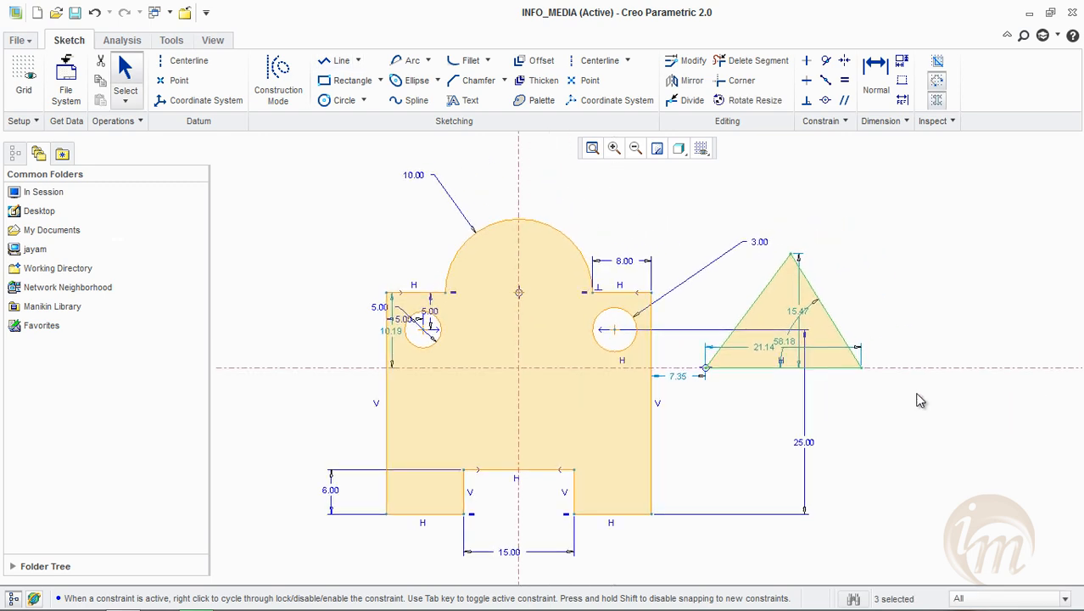
pyautogui.moveTo(788, 344); pyautogui.dragTo(834, 351)
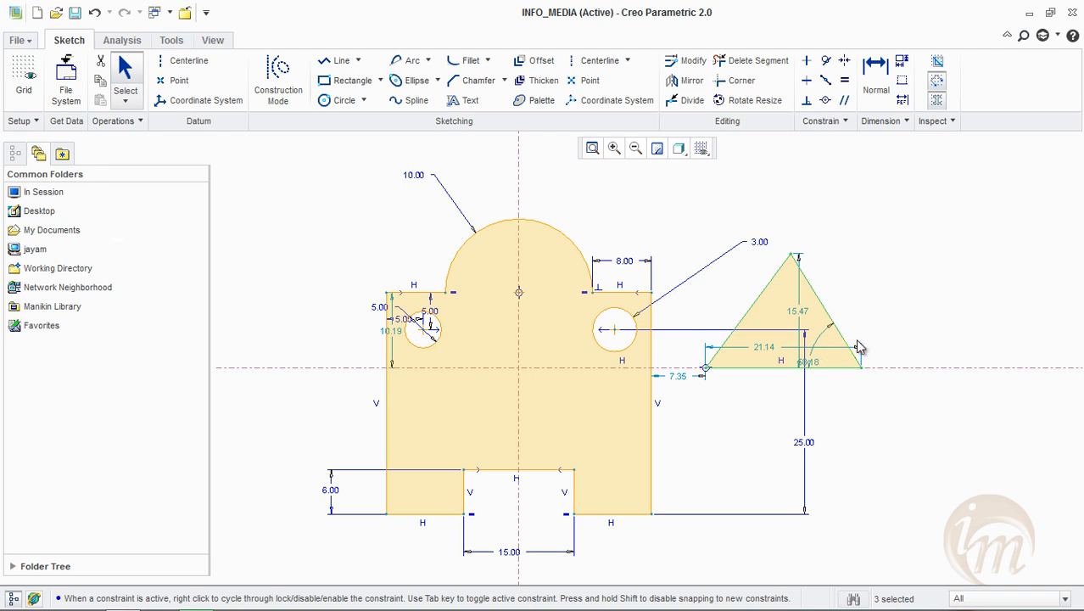
# Dimension the angle between the triangle's left side and its base as 58 degrees
pyautogui.click(873, 95)
pyautogui.scroll(2, 755, 328)
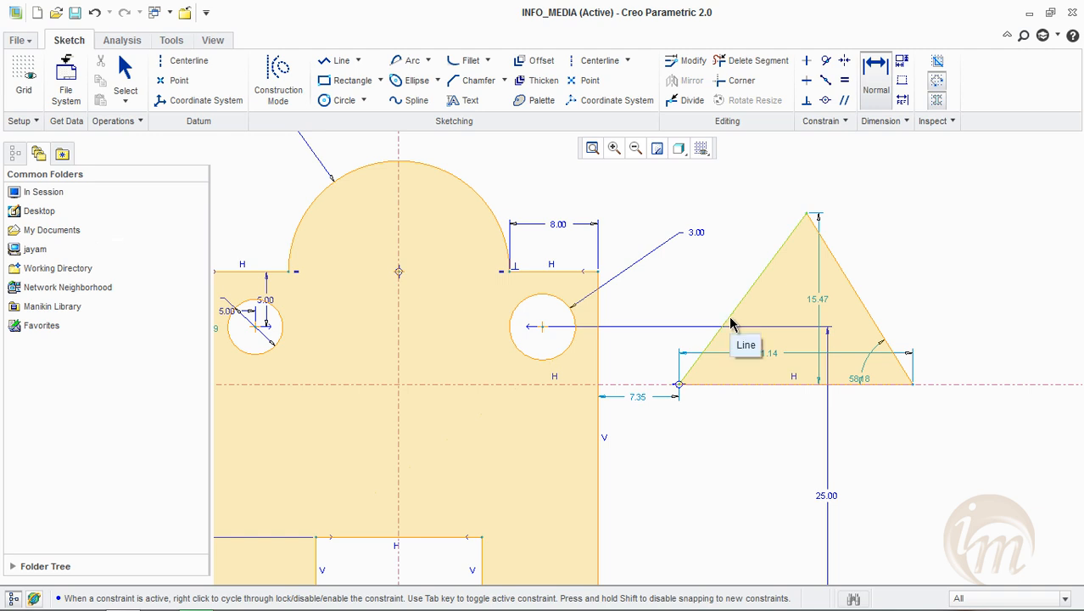
pyautogui.click(731, 325)
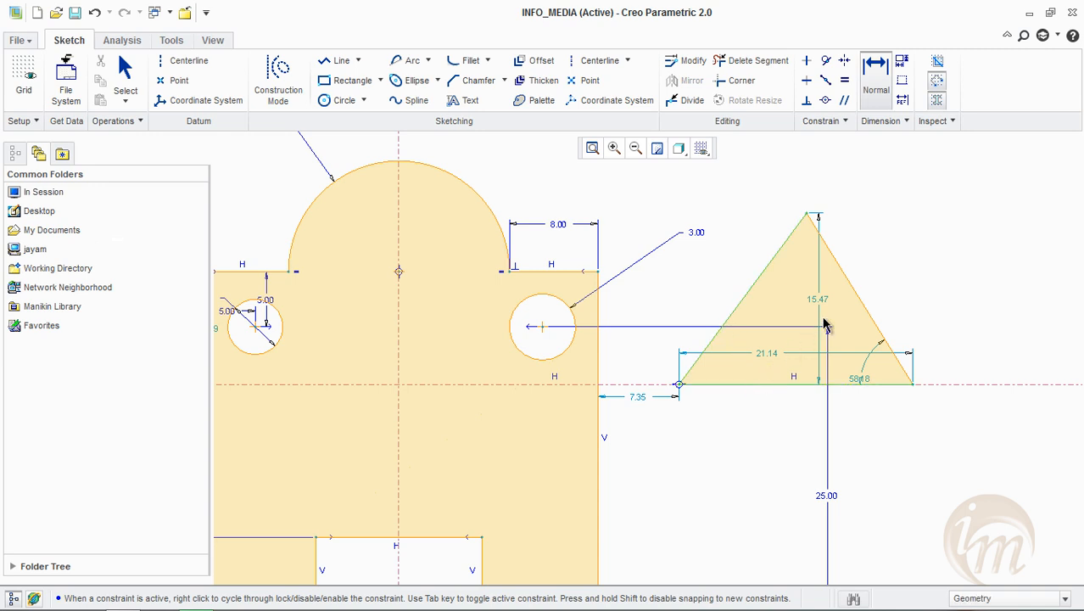
pyautogui.middleClick(892, 280)
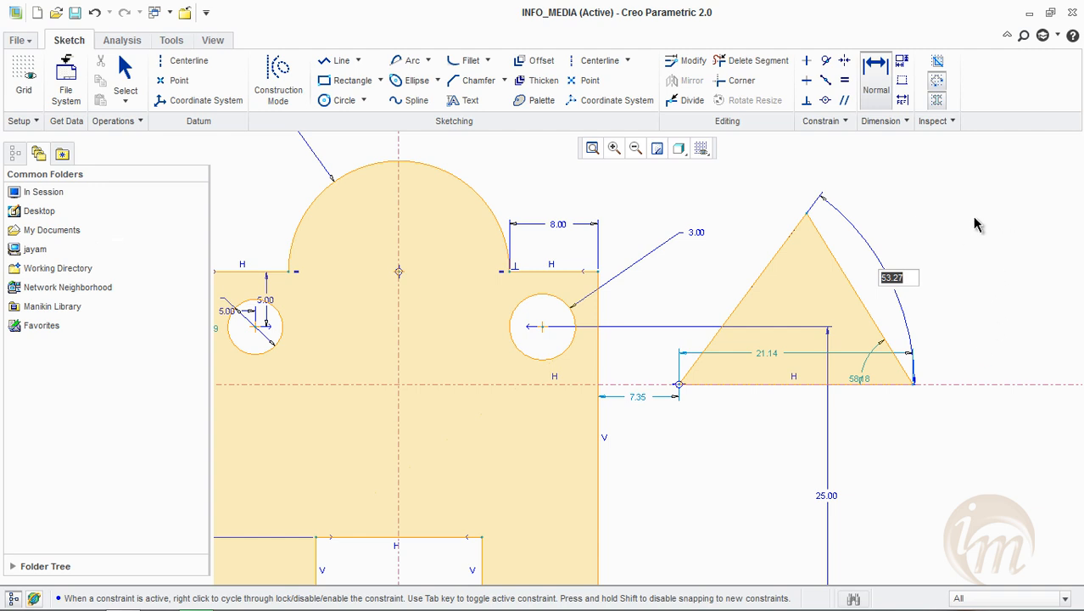
pyautogui.write('58')
pyautogui.press('Return')
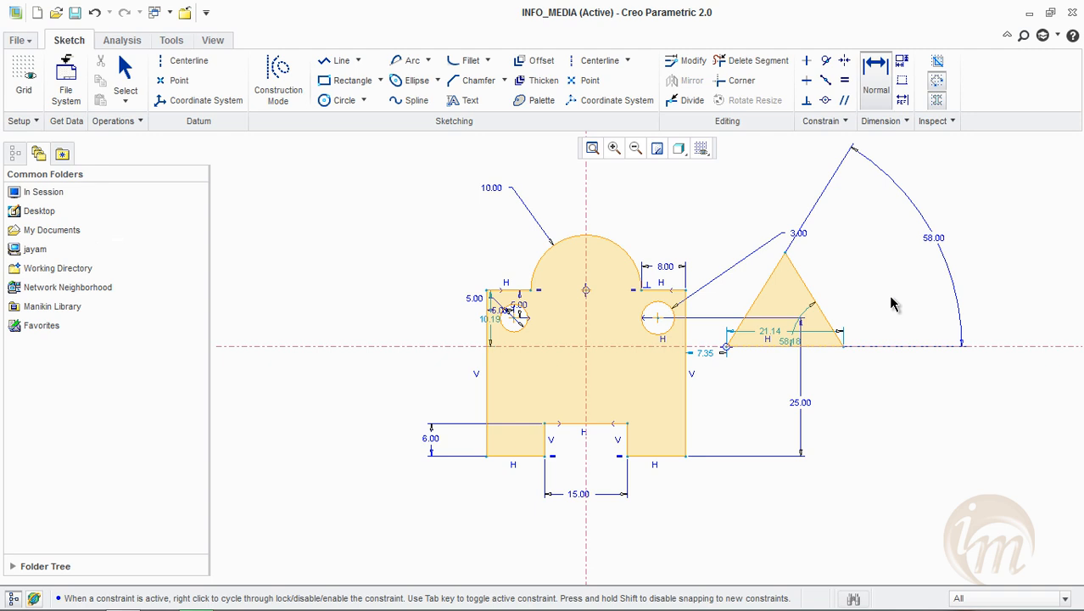
# Dimension the angle between the triangle's right side and its base as 60 degrees
pyautogui.scroll(2, 787, 271)
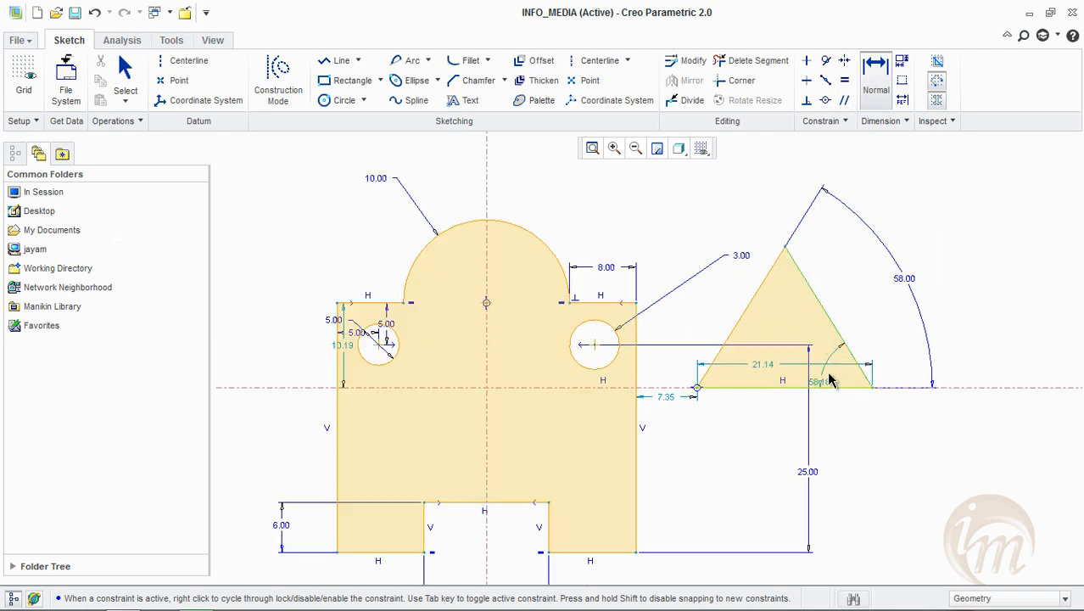
pyautogui.middleClick(720, 307)
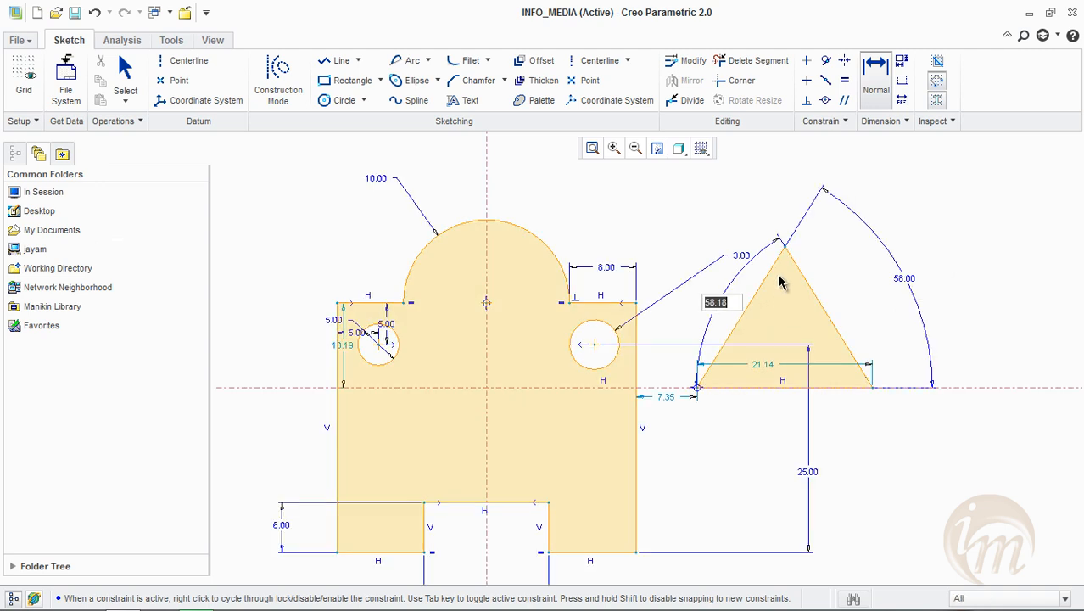
pyautogui.write('60')
pyautogui.press('Return')
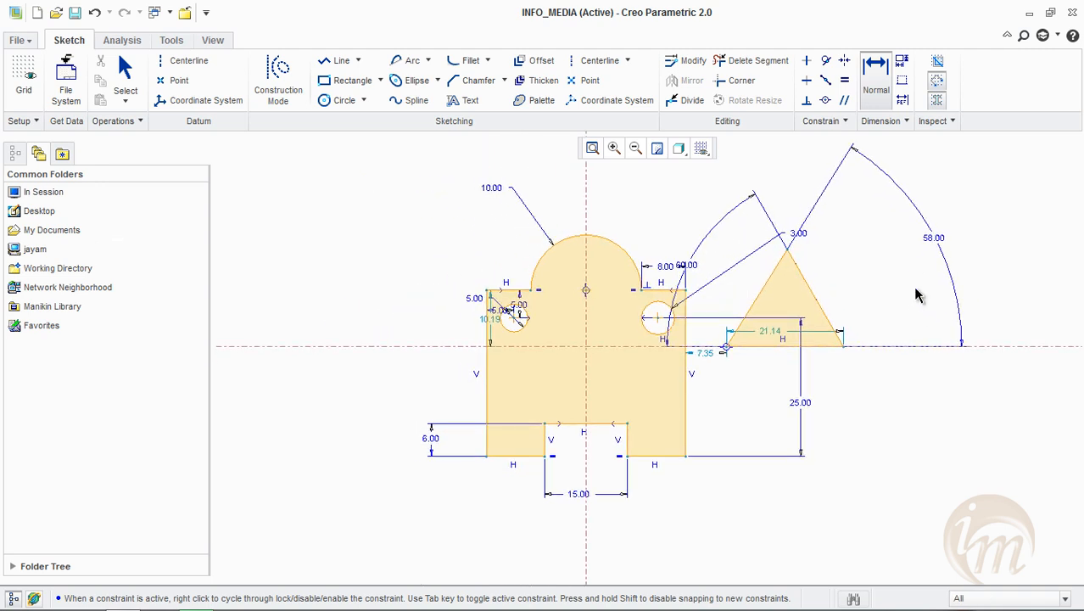
# Try to dimension the triangle's apex angle below its base, and delete that new dimension to resolve the conflict
pyautogui.scroll(3, 835, 274)
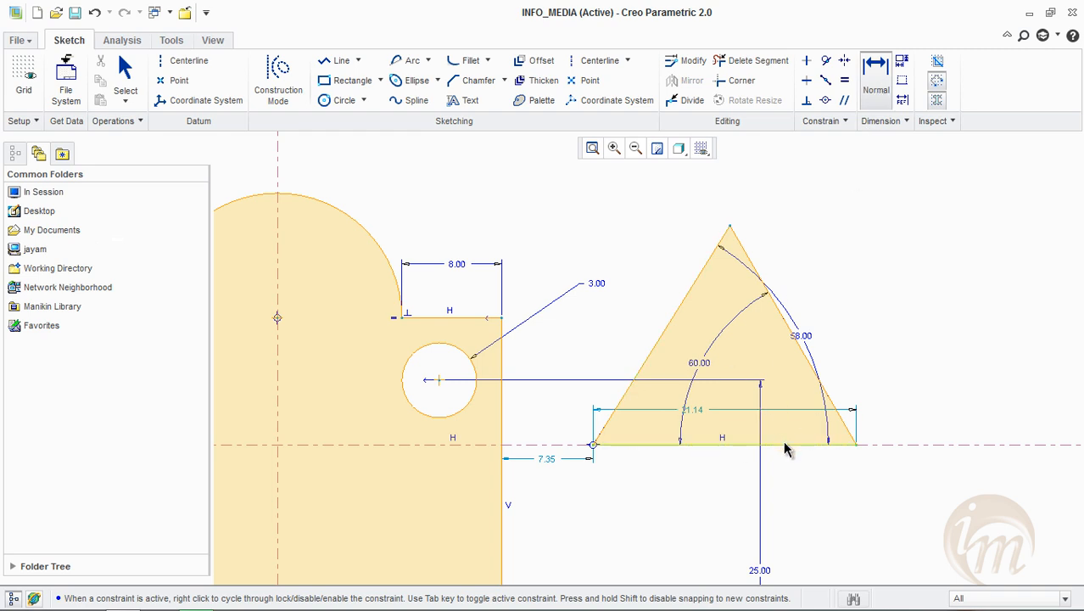
pyautogui.click(763, 290)
pyautogui.middleClick(760, 496)
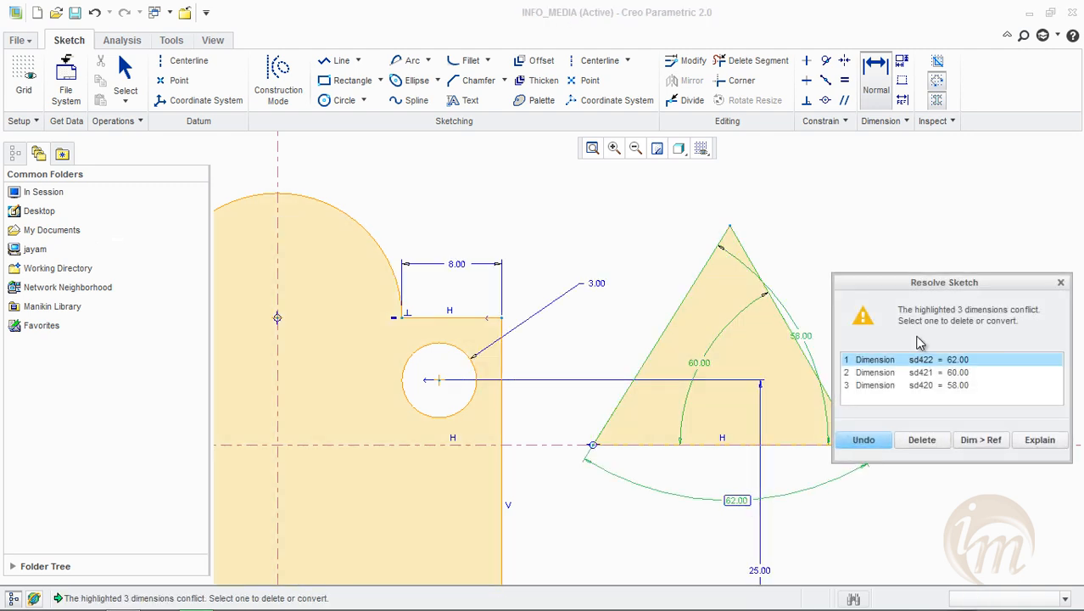
pyautogui.moveTo(932, 287); pyautogui.dragTo(952, 193)
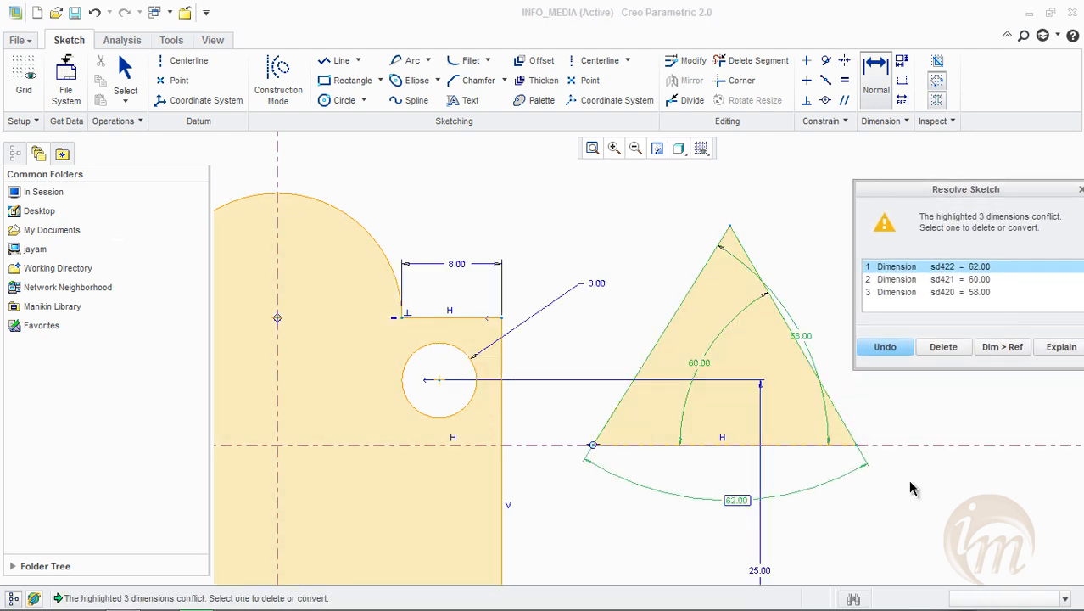
pyautogui.click(964, 279)
pyautogui.click(968, 267)
pyautogui.click(965, 292)
pyautogui.click(948, 267)
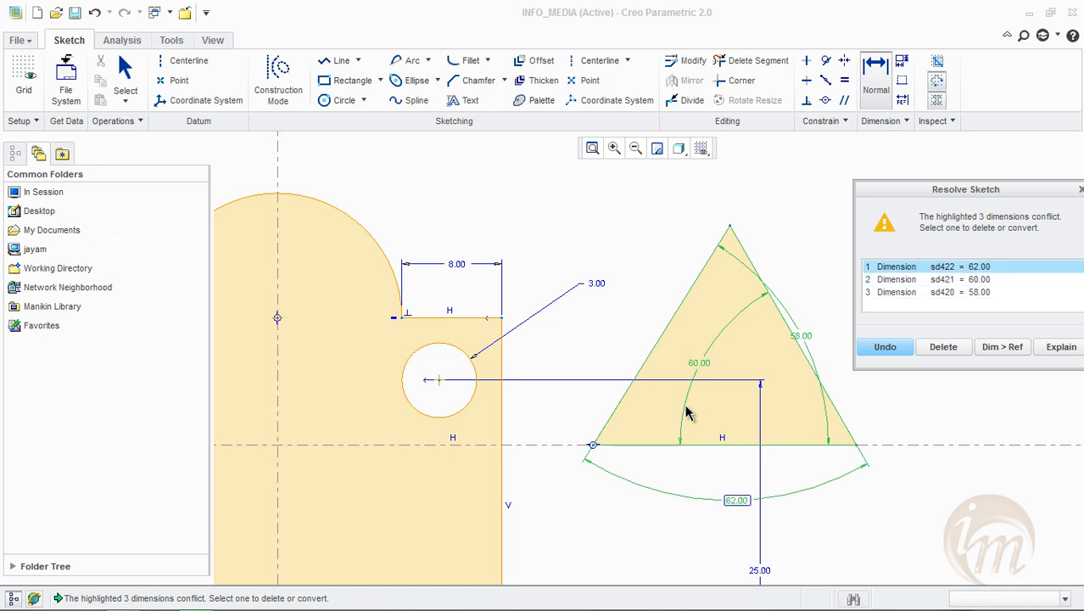
pyautogui.click(944, 347)
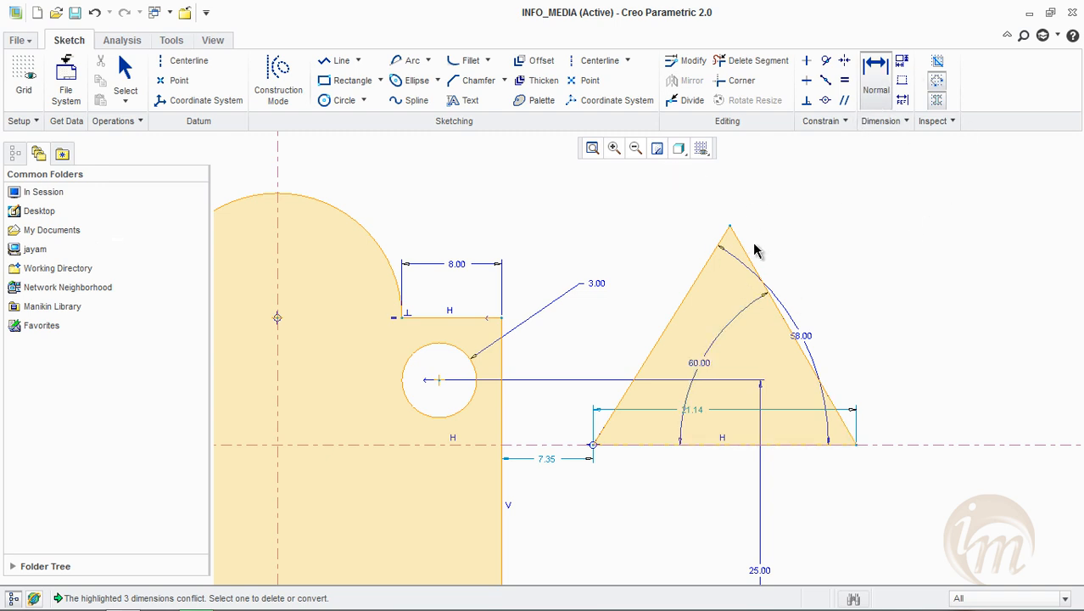
pyautogui.moveTo(755, 245); pyautogui.dragTo(861, 235, button='middle')
pyautogui.moveTo(733, 272); pyautogui.dragTo(786, 265, button='middle')
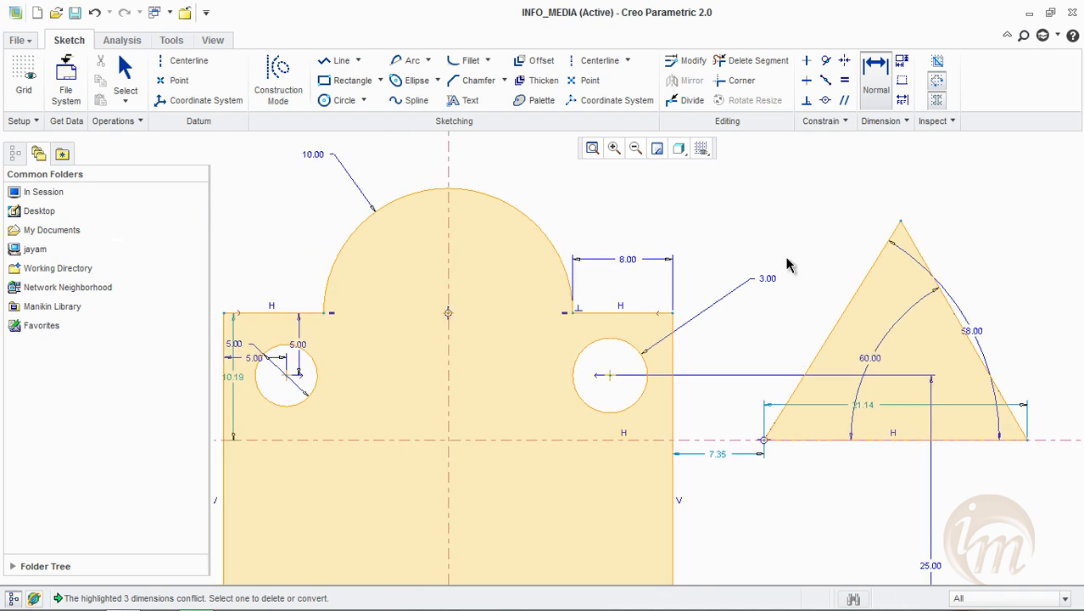
pyautogui.moveTo(899, 349); pyautogui.dragTo(856, 316, button='middle')
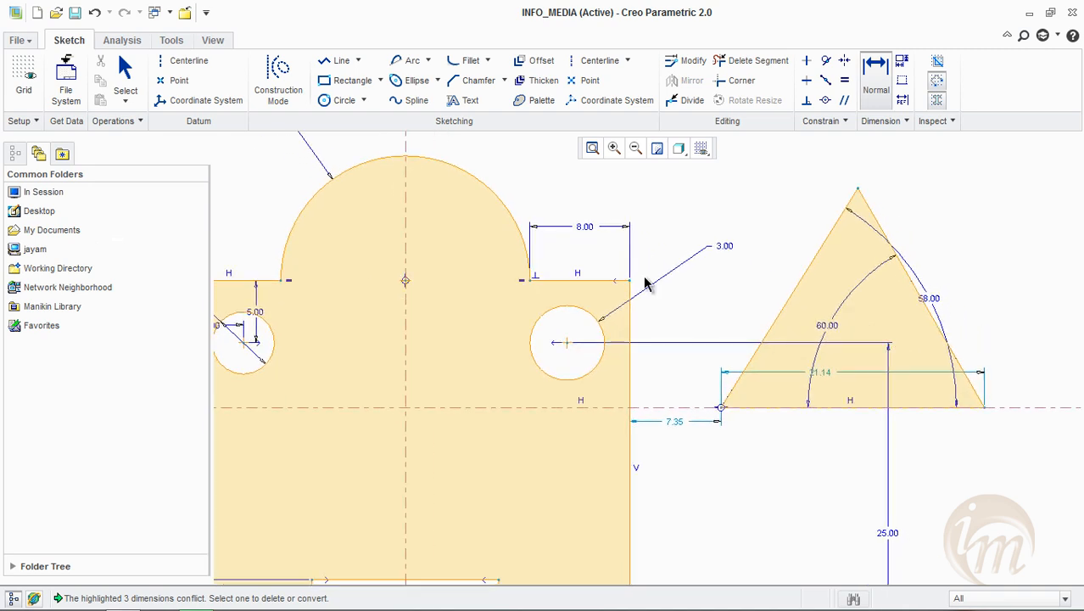
pyautogui.click(883, 95)
pyautogui.moveTo(668, 369); pyautogui.dragTo(762, 342, button='middle')
pyautogui.scroll(-1, 744, 337)
pyautogui.scroll(2, 751, 358)
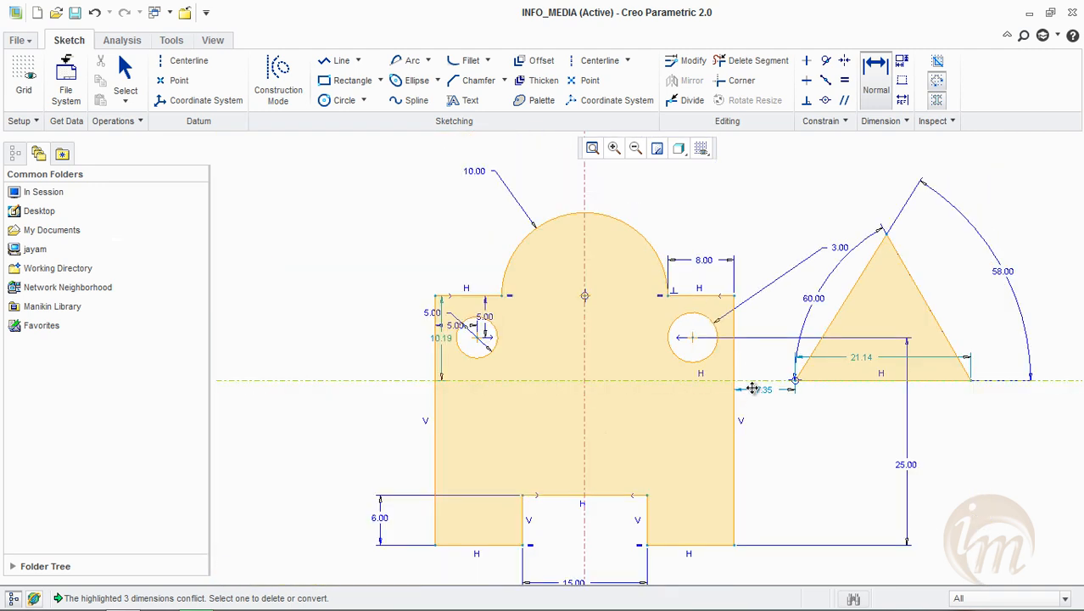
# Add a reference dimension for the full height of the plate's left vertical side, placed outside the profile
pyautogui.moveTo(753, 388); pyautogui.dragTo(764, 346, button='middle')
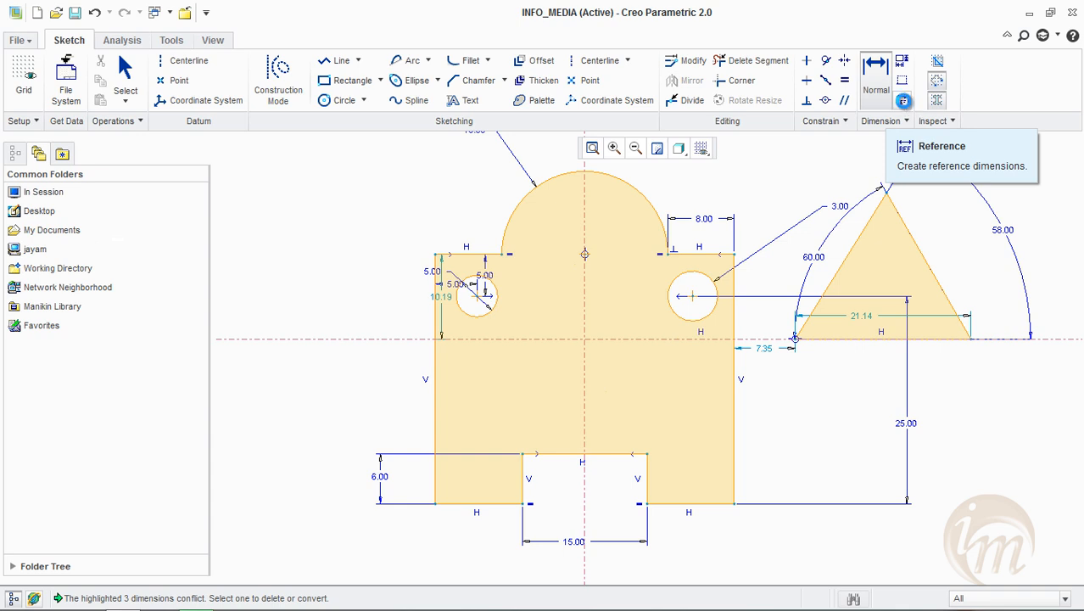
pyautogui.click(904, 103)
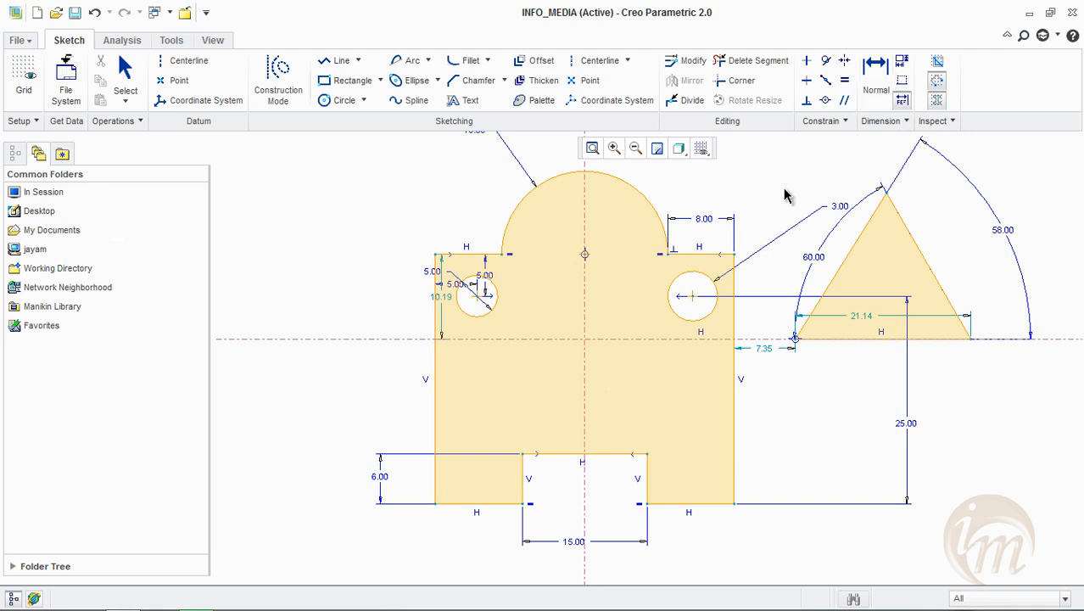
pyautogui.middleClick(360, 368)
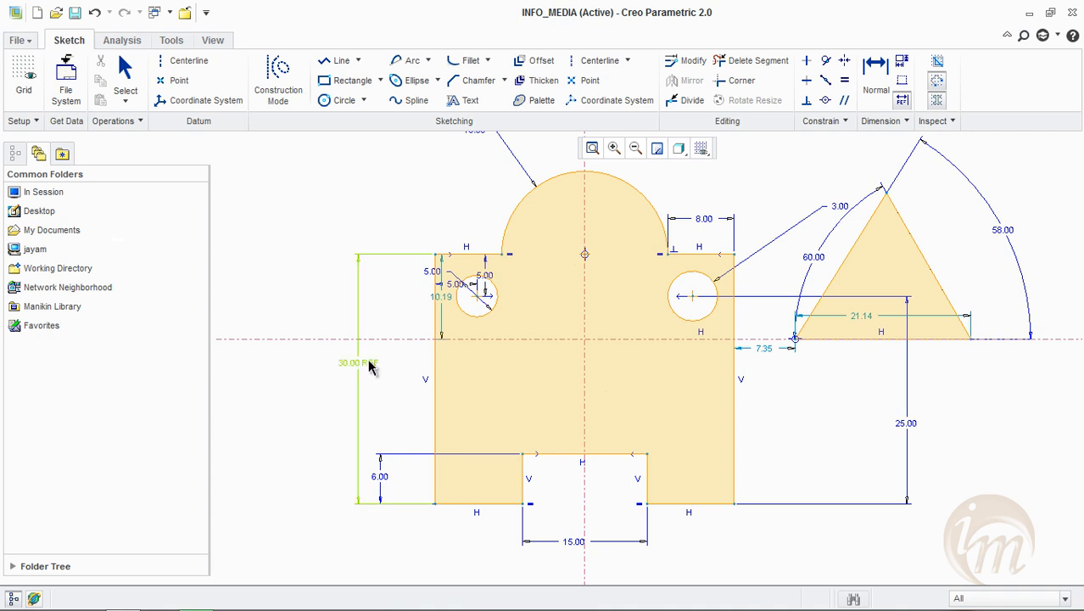
# Set the vertical distance between the plate's upper-left shoulder and the horizontal centreline to 10
pyautogui.doubleClick(442, 299)
pyautogui.write('10')
pyautogui.press('Return')
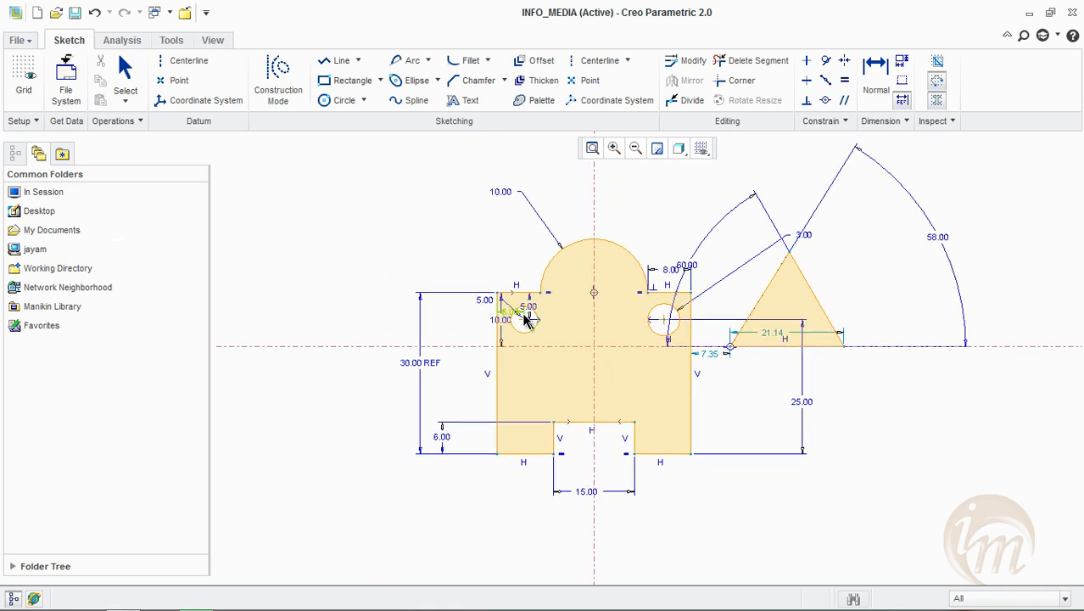
# Try to modify the value of the reference dimension on the plate's left side
pyautogui.scroll(2, 522, 329)
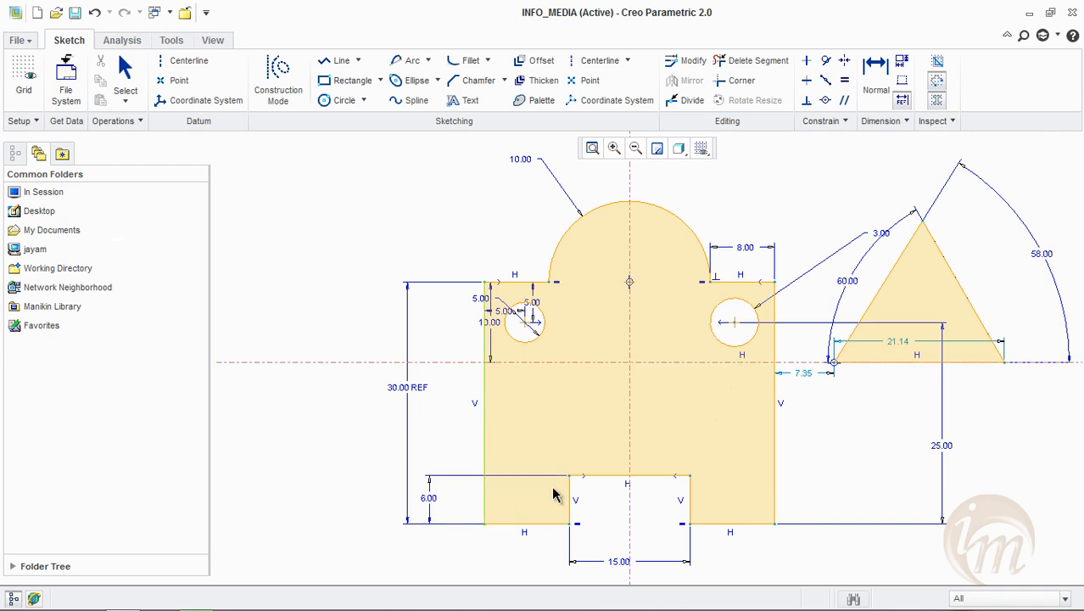
pyautogui.click(414, 392)
pyautogui.doubleClick(411, 389)
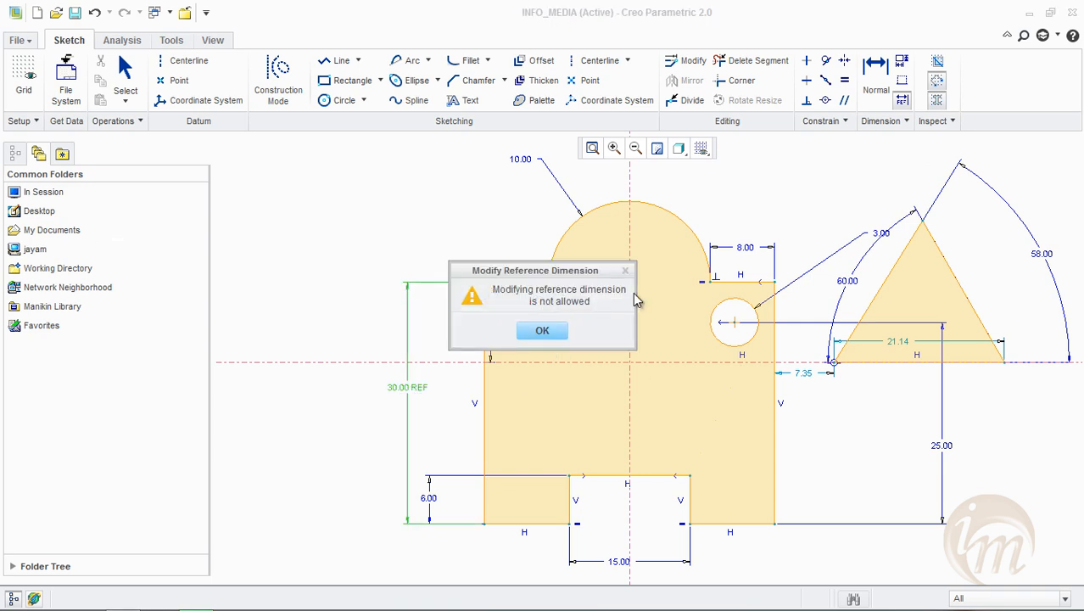
pyautogui.click(542, 330)
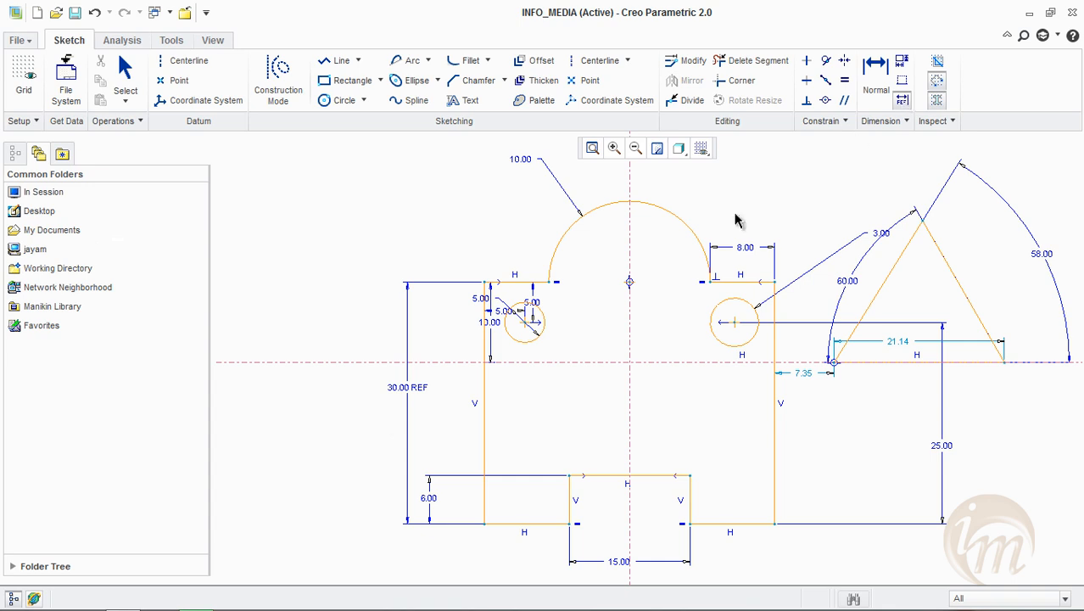
# Delete the reference dimension from the plate's left side
pyautogui.click(405, 392)
pyautogui.press('Delete')
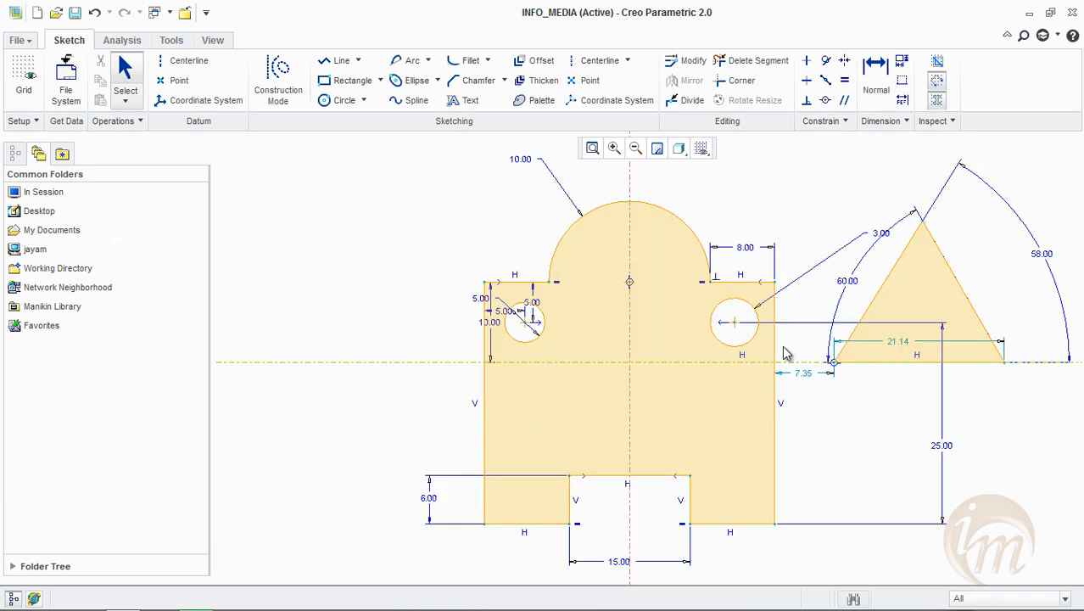
pyautogui.keyDown('shift'); pyautogui.moveTo(806, 325); pyautogui.dragTo(772, 310, button='middle'); pyautogui.keyUp('shift')
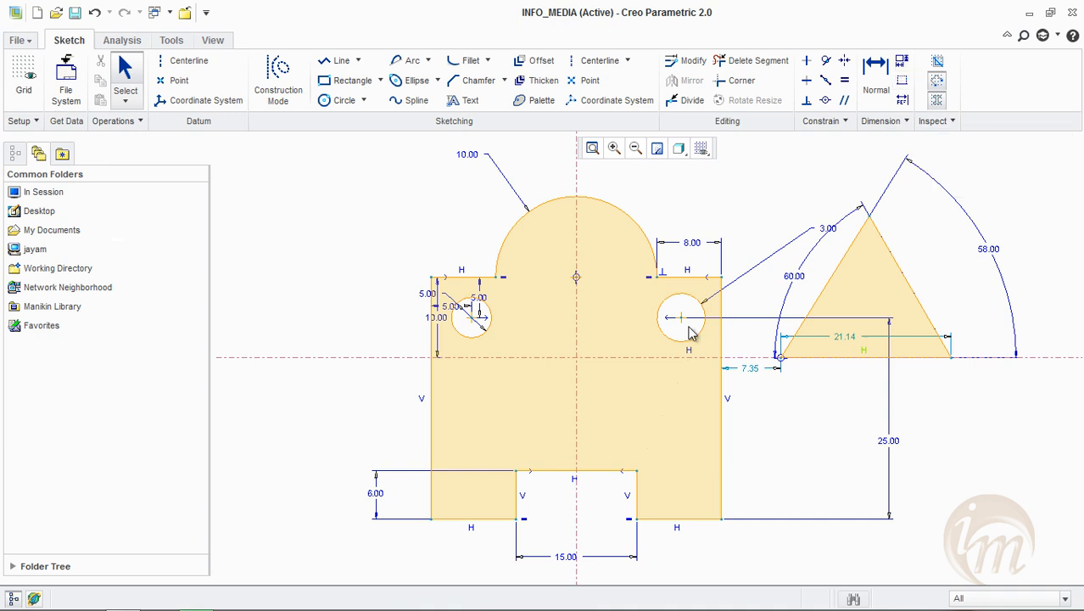
# Move the plate's 10.00 shoulder dimension outside the profile and delete the entire sketch, including the triangle and centrelines
pyautogui.moveTo(441, 338)
pyautogui.mouseDown()
pyautogui.moveTo(415, 323)
pyautogui.moveTo(411, 339)
pyautogui.mouseUp()
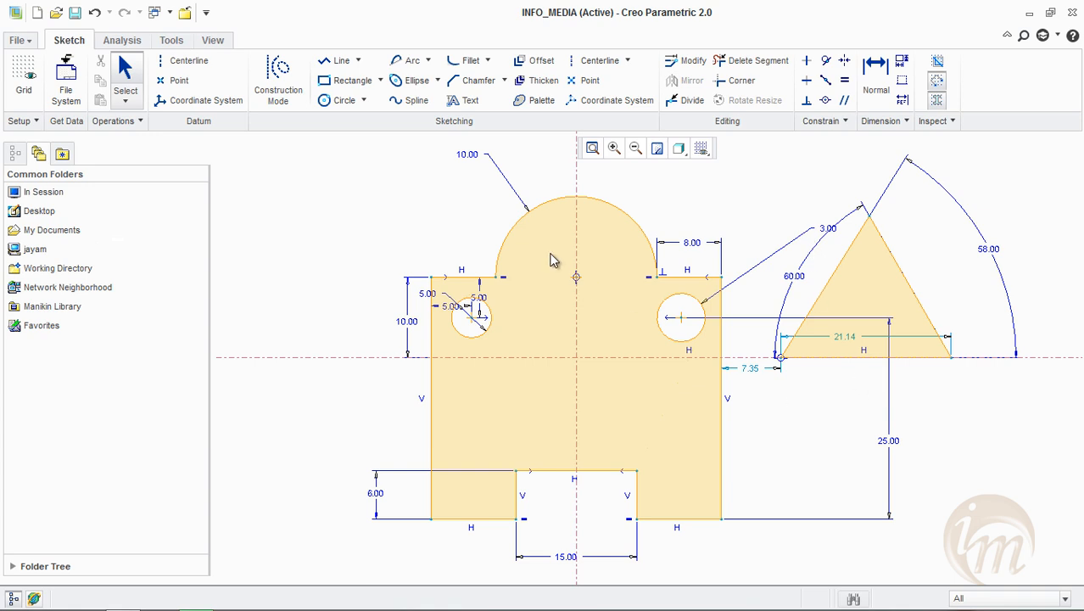
pyautogui.scroll(-3, 554, 265)
pyautogui.moveTo(365, 159)
pyautogui.mouseDown()
pyautogui.moveTo(737, 423)
pyautogui.moveTo(797, 450)
pyautogui.mouseUp()
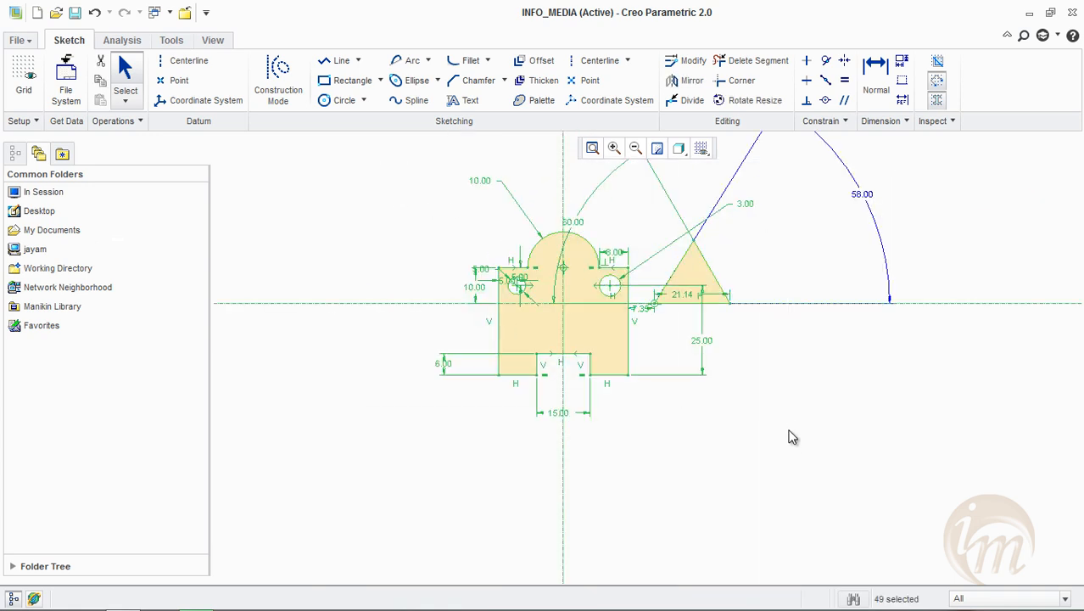
pyautogui.press('Delete')
# Draw one vertical and one horizontal centreline crossing near the middle of the empty sketch
pyautogui.click(594, 61)
pyautogui.click(580, 221)
pyautogui.click(587, 489)
pyautogui.click(293, 350)
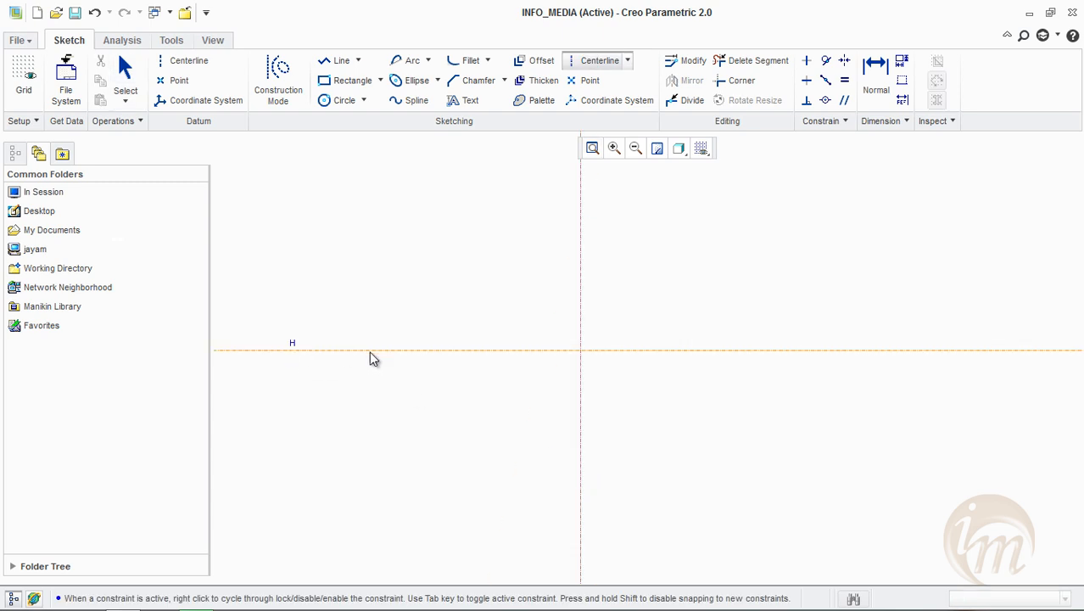
pyautogui.click(752, 339)
pyautogui.middleClick(781, 285)
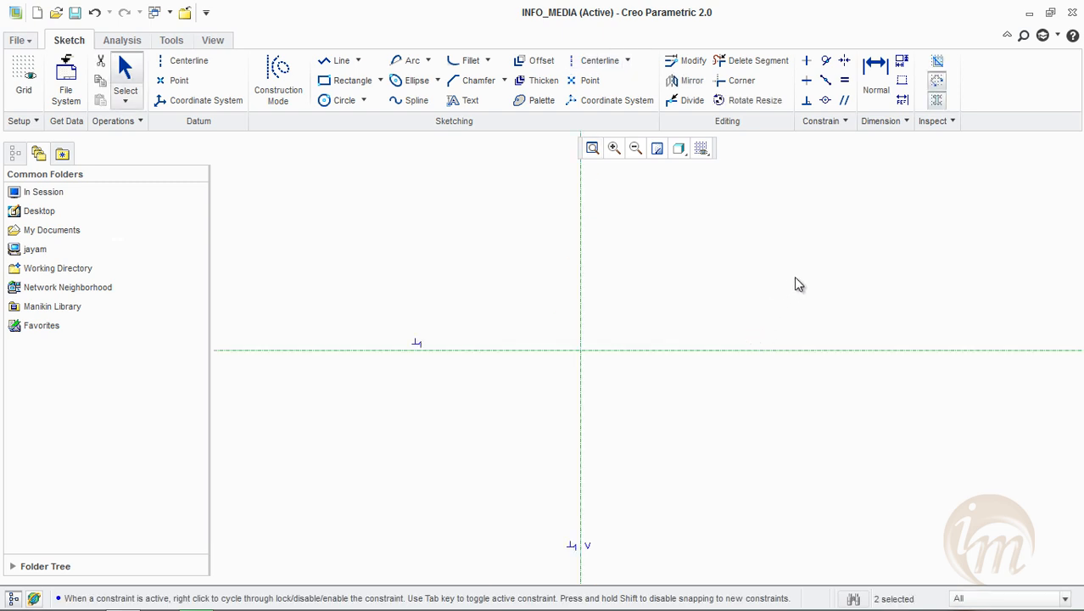
# Sketch a continuous line chain descending from upper left in five treads across the centrelines, about 121 wide overall
pyautogui.moveTo(654, 256); pyautogui.dragTo(673, 260)
pyautogui.click(340, 60)
pyautogui.click(375, 211)
pyautogui.click(477, 211)
pyautogui.click(557, 269)
pyautogui.click(557, 316)
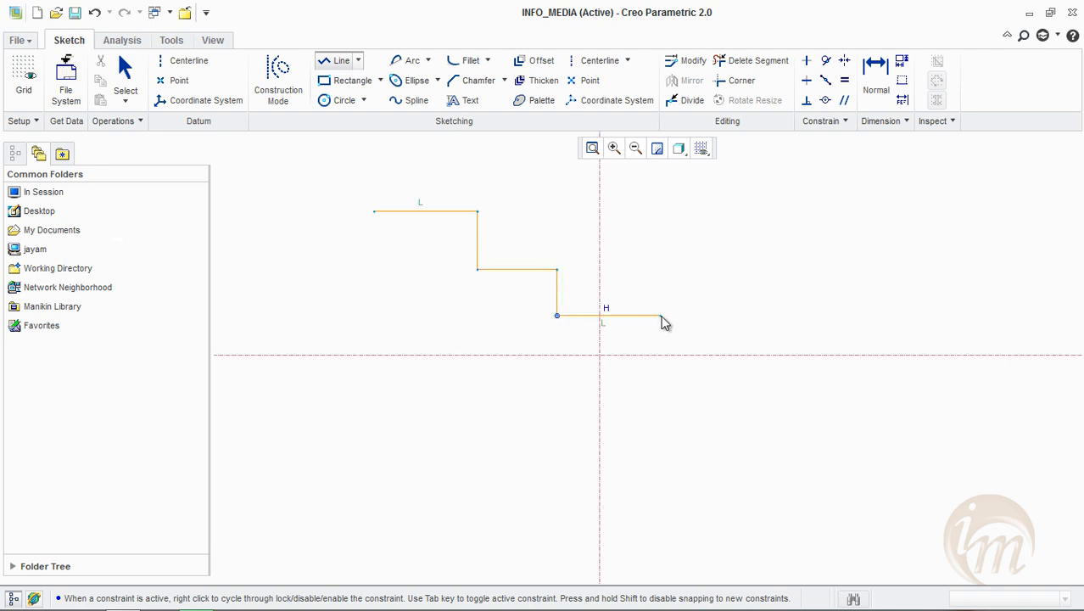
pyautogui.click(648, 317)
pyautogui.click(650, 390)
pyautogui.click(718, 390)
pyautogui.click(717, 436)
pyautogui.click(808, 436)
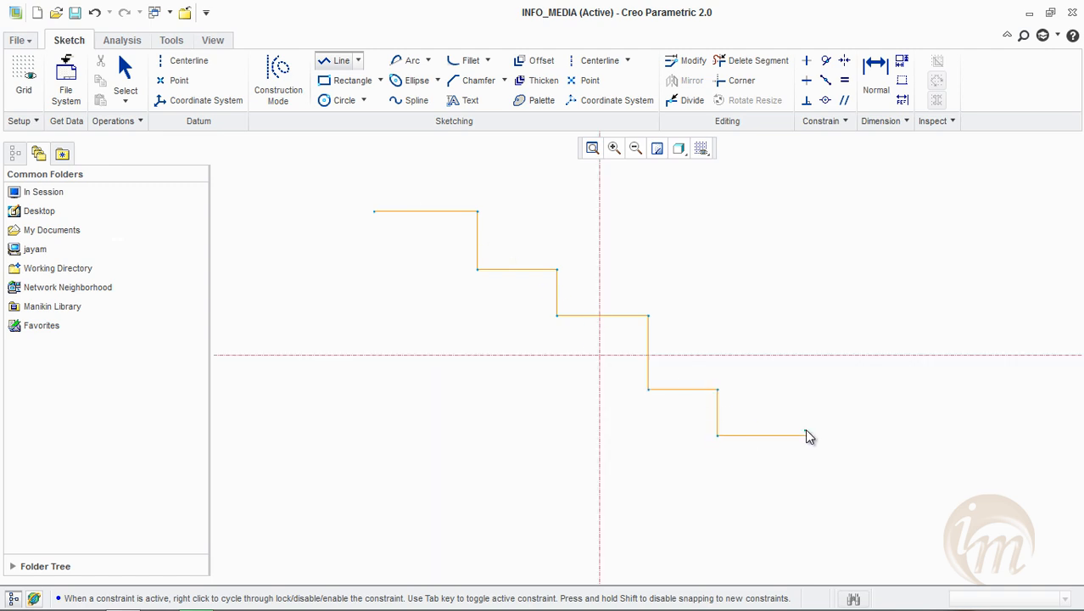
# Close the stepped profile with the last riser, a long horizontal bottom edge and a left side meeting the starting point
pyautogui.click(809, 482)
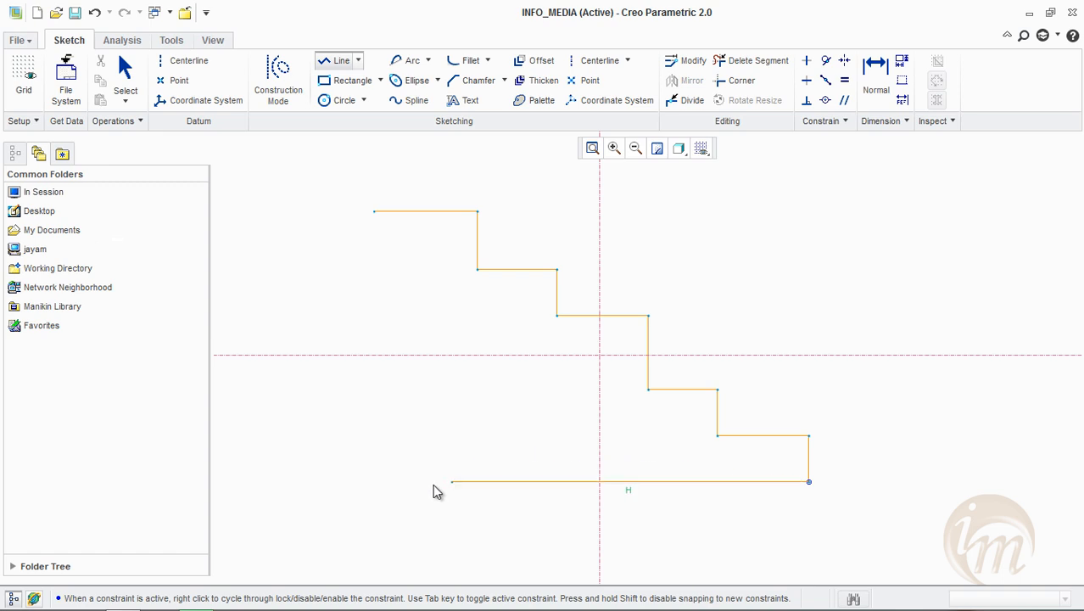
pyautogui.click(380, 491)
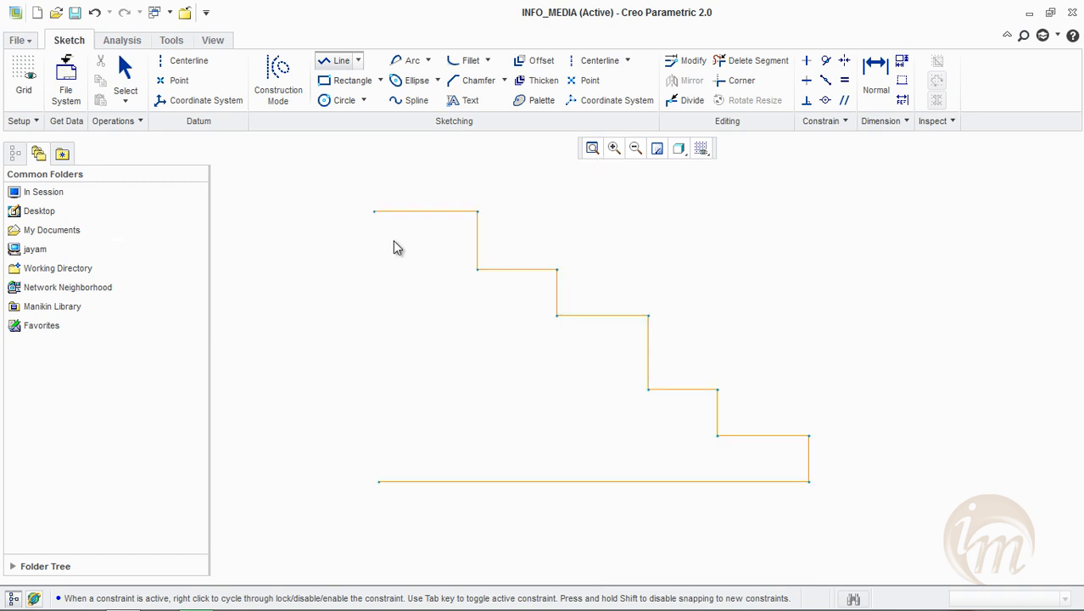
pyautogui.click(374, 213)
pyautogui.middleClick(807, 241)
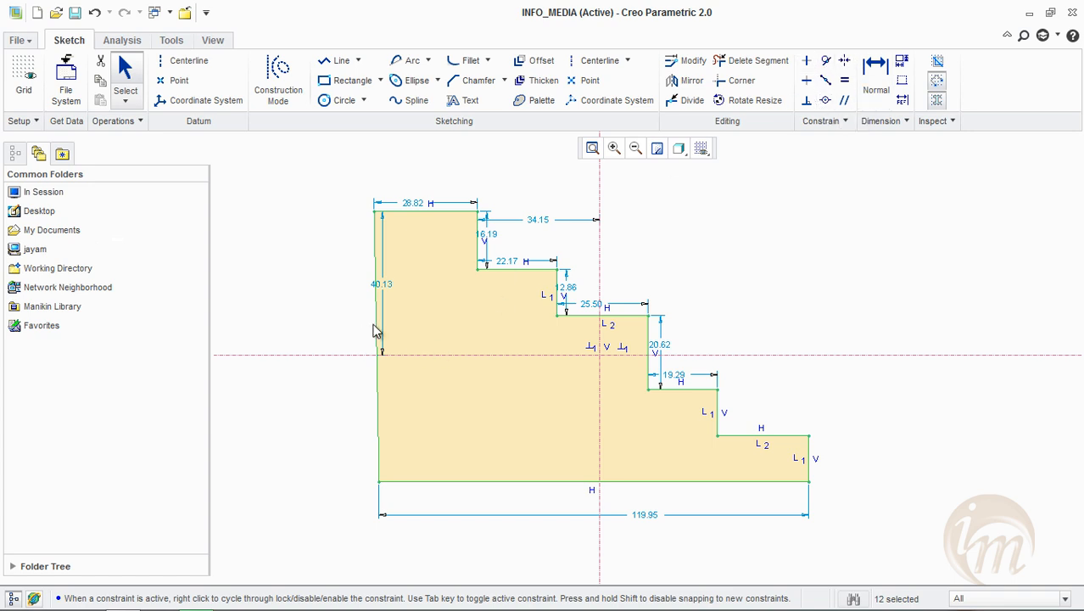
# Apply a Vertical constraint to the slanted left side of the stepped profile
pyautogui.click(808, 64)
pyautogui.click(377, 266)
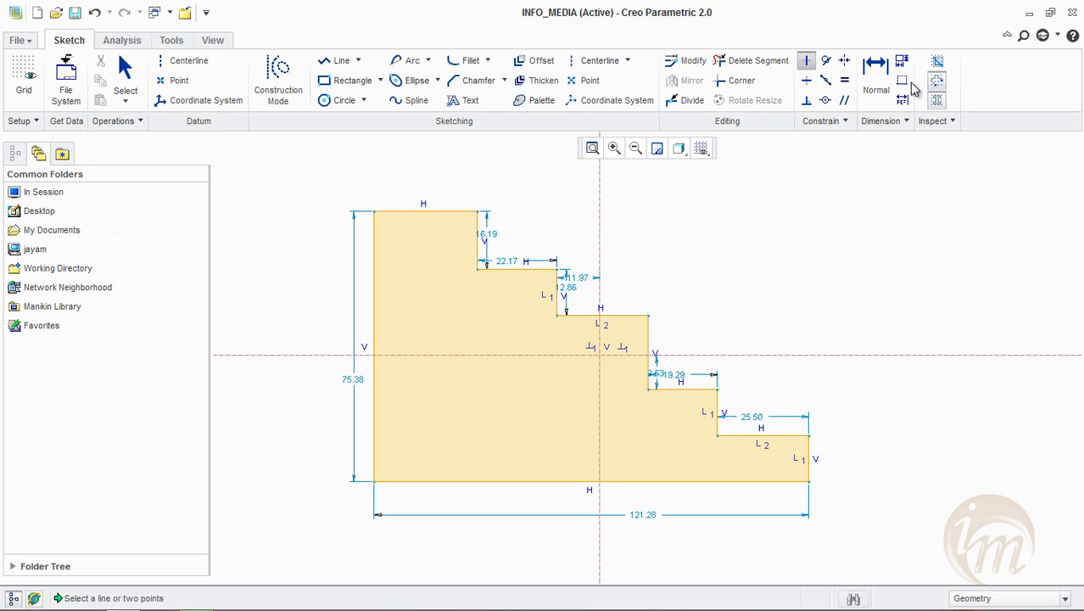
pyautogui.middleClick(890, 272)
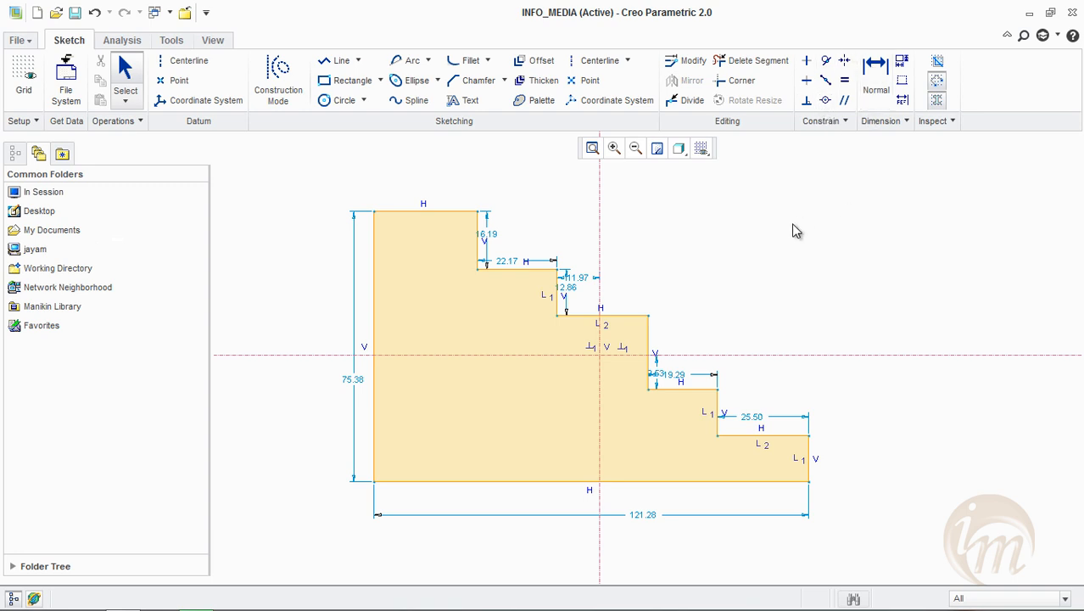
# Create an ordinate baseline dimension with Vert orientation at the stepped profile's lower-right corner
pyautogui.scroll(2, 806, 425)
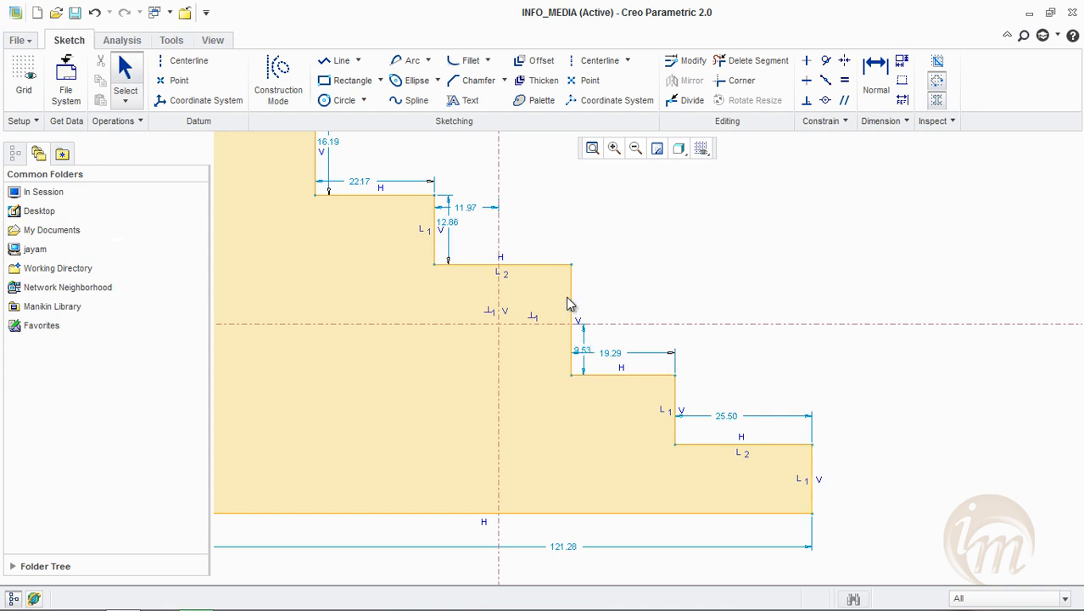
pyautogui.scroll(-2, 686, 345)
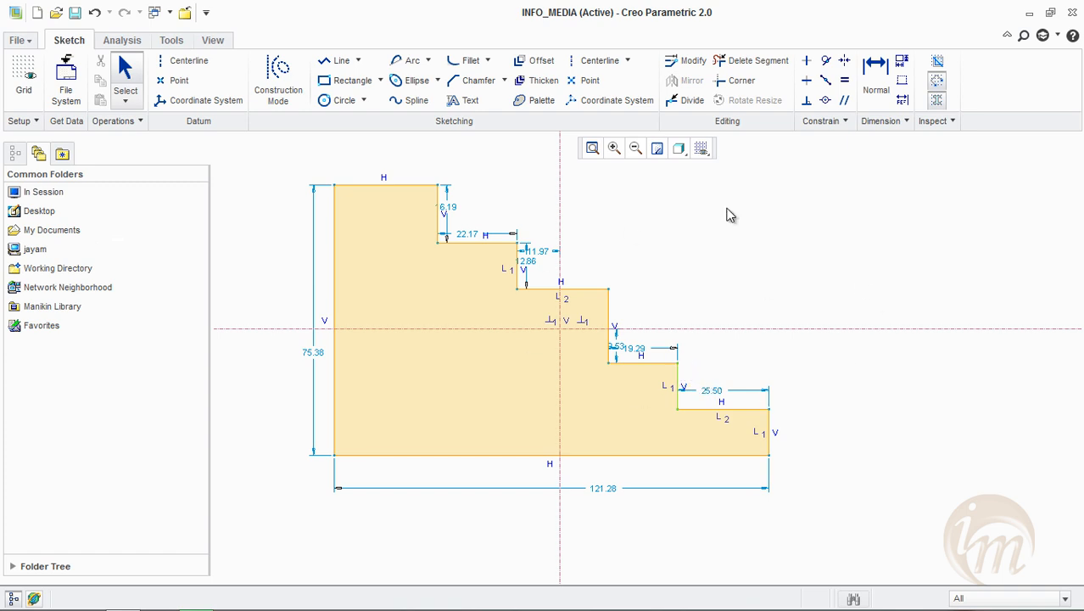
pyautogui.keyDown('shift'); pyautogui.moveTo(679, 271); pyautogui.dragTo(705, 279, button='middle'); pyautogui.keyUp('shift')
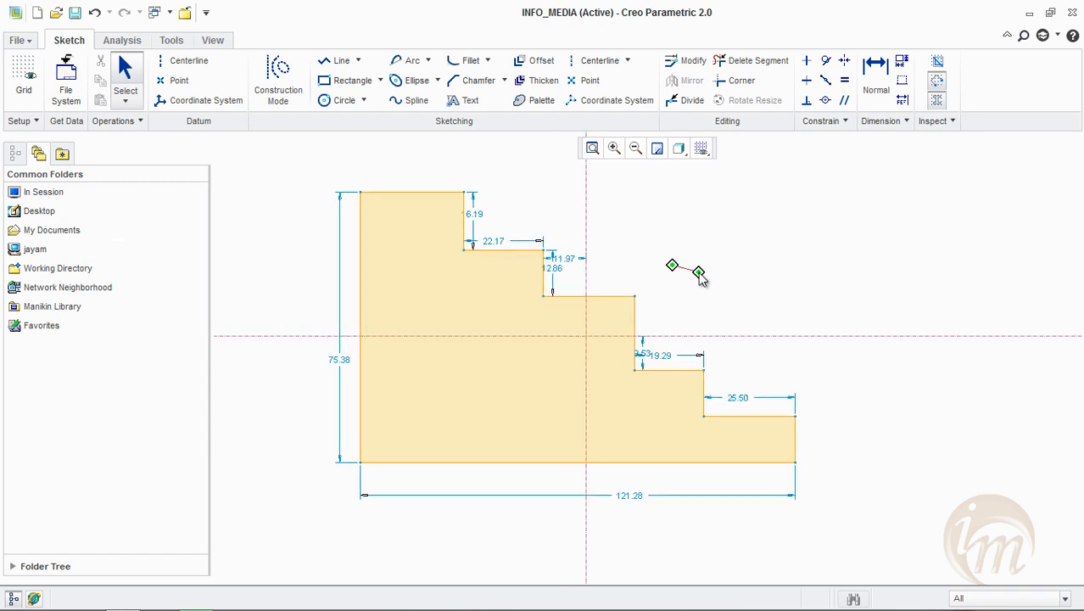
pyautogui.click(904, 84)
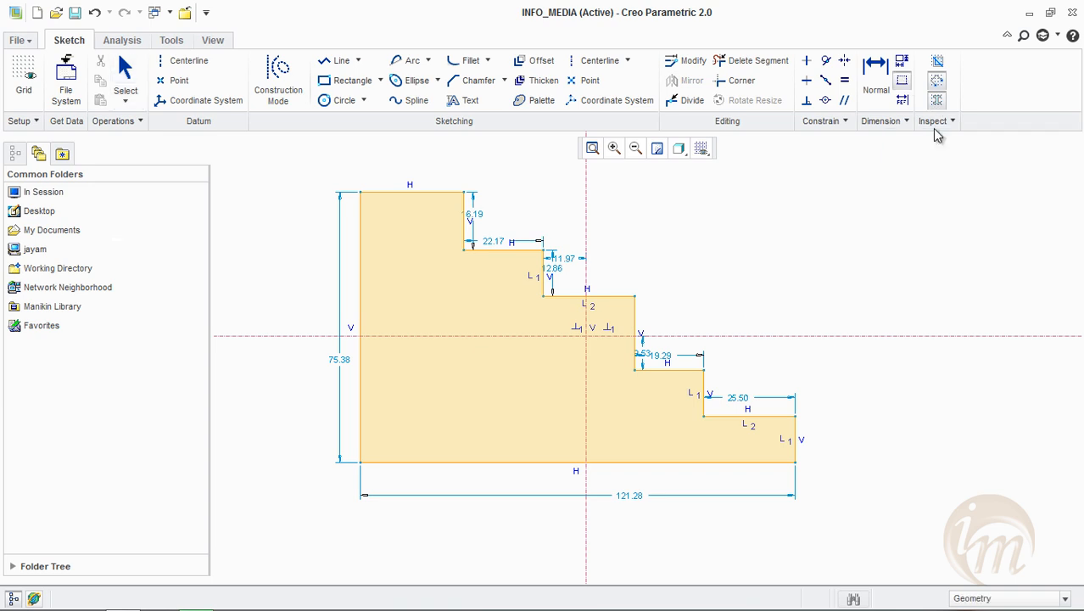
pyautogui.click(801, 460)
pyautogui.middleClick(859, 466)
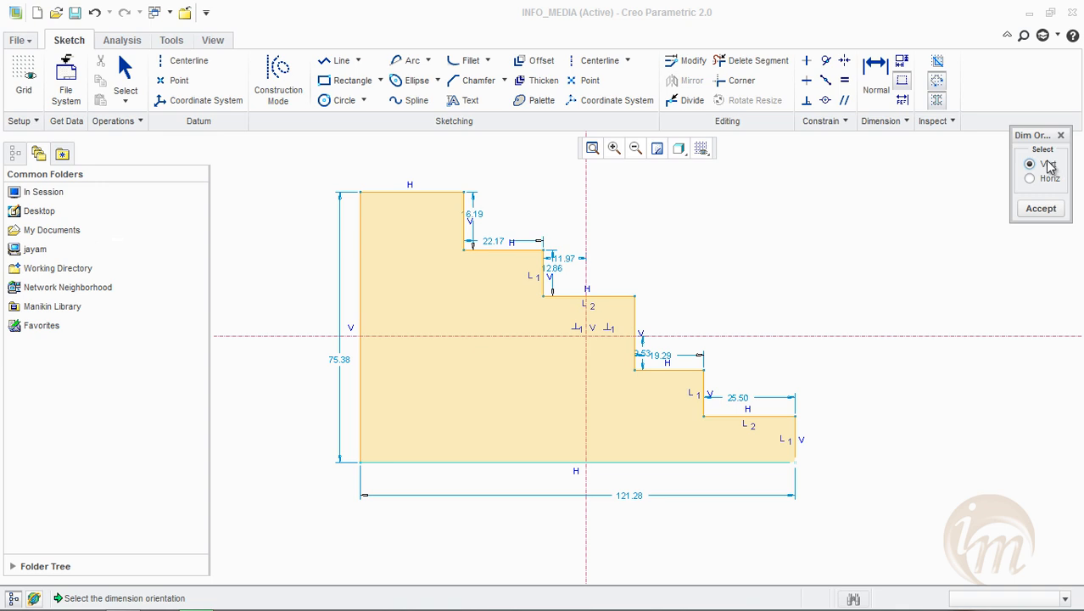
pyautogui.click(1040, 208)
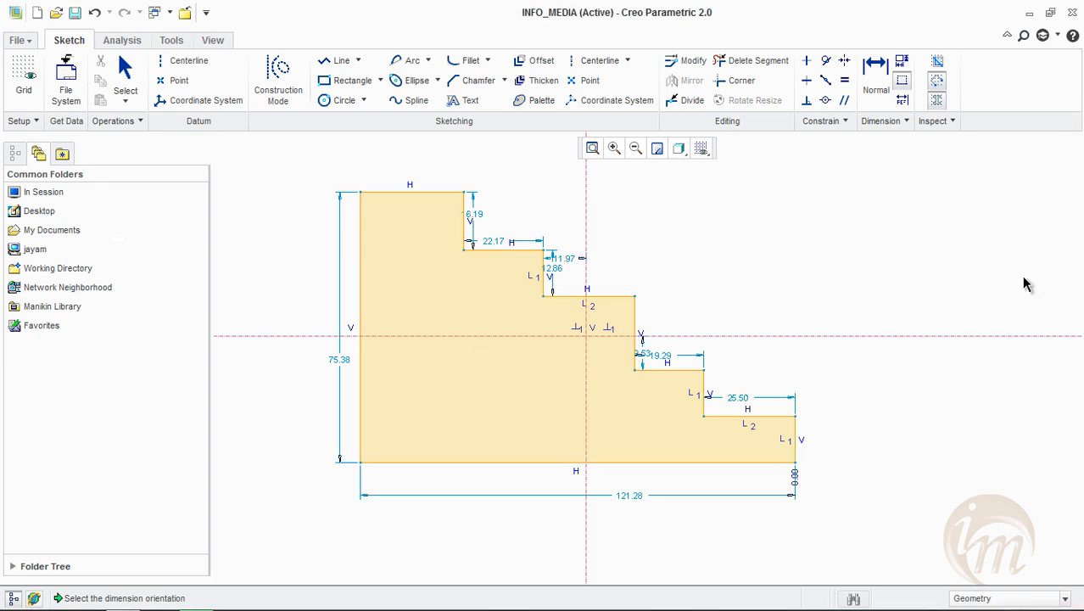
# Move the vertical 0.00 baseline dimension further below the profile's bottom edge, clear of the overall width dimension
pyautogui.scroll(4, 801, 474)
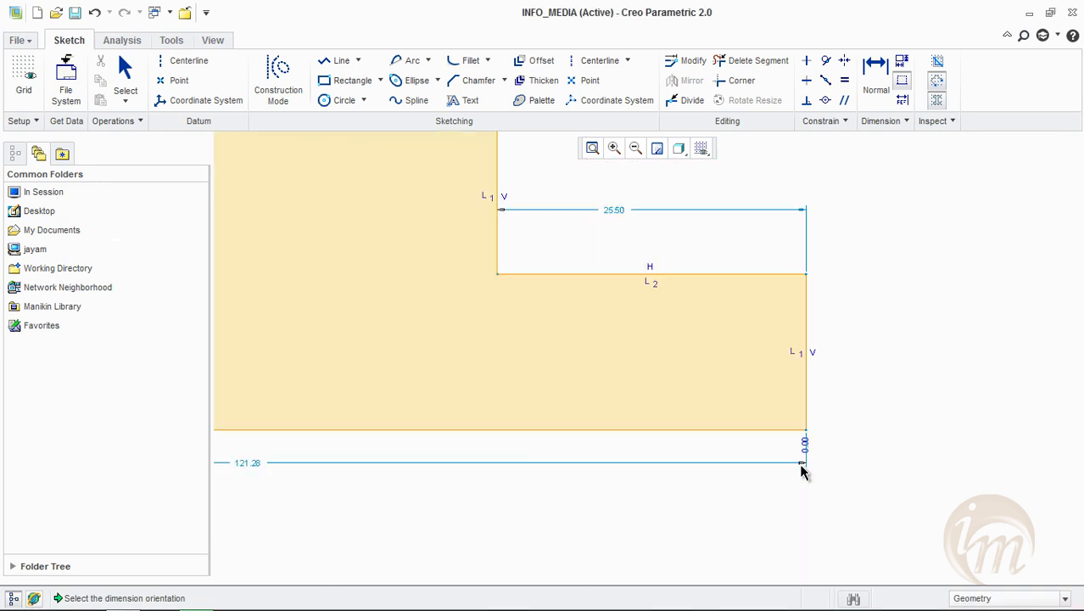
pyautogui.middleClick(856, 470)
pyautogui.moveTo(804, 458); pyautogui.dragTo(814, 536)
pyautogui.scroll(1, 893, 482)
pyautogui.scroll(-2, 893, 482)
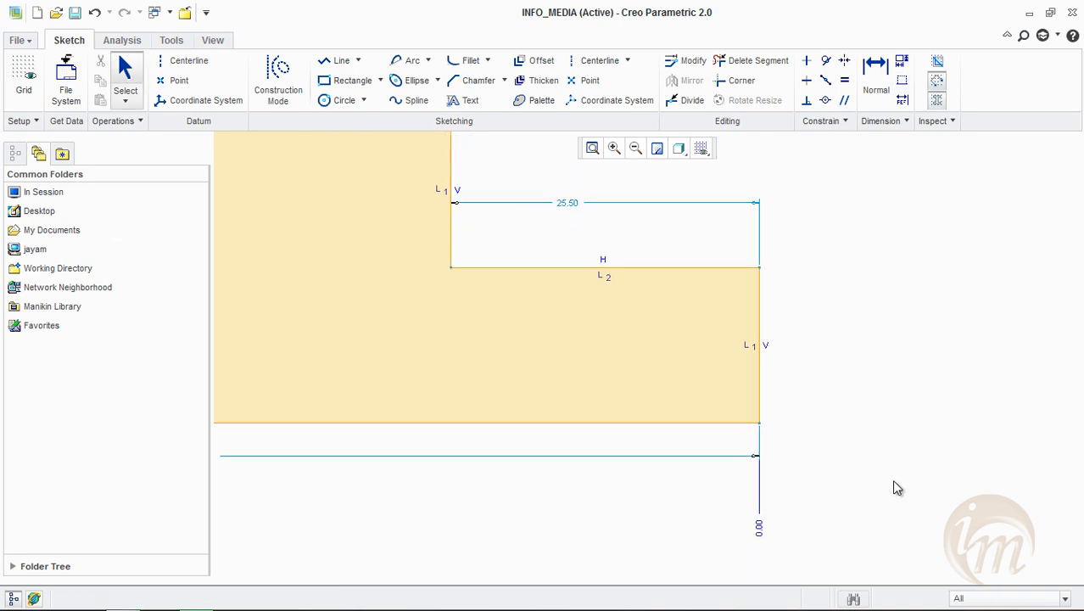
# Add ordinate dimensions from the vertical baseline to the profile's other vertical edges, deleting the conflicting 70.29 dimension
pyautogui.scroll(4, 892, 482)
pyautogui.scroll(2, 892, 509)
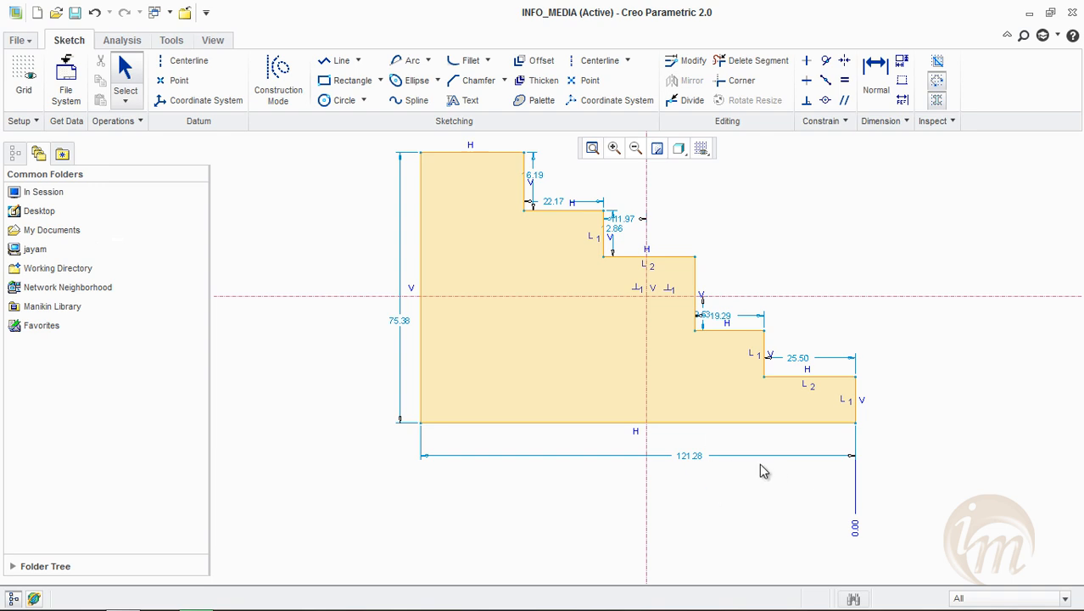
pyautogui.keyDown('shift'); pyautogui.moveTo(759, 464); pyautogui.dragTo(752, 453, button='middle'); pyautogui.keyUp('shift')
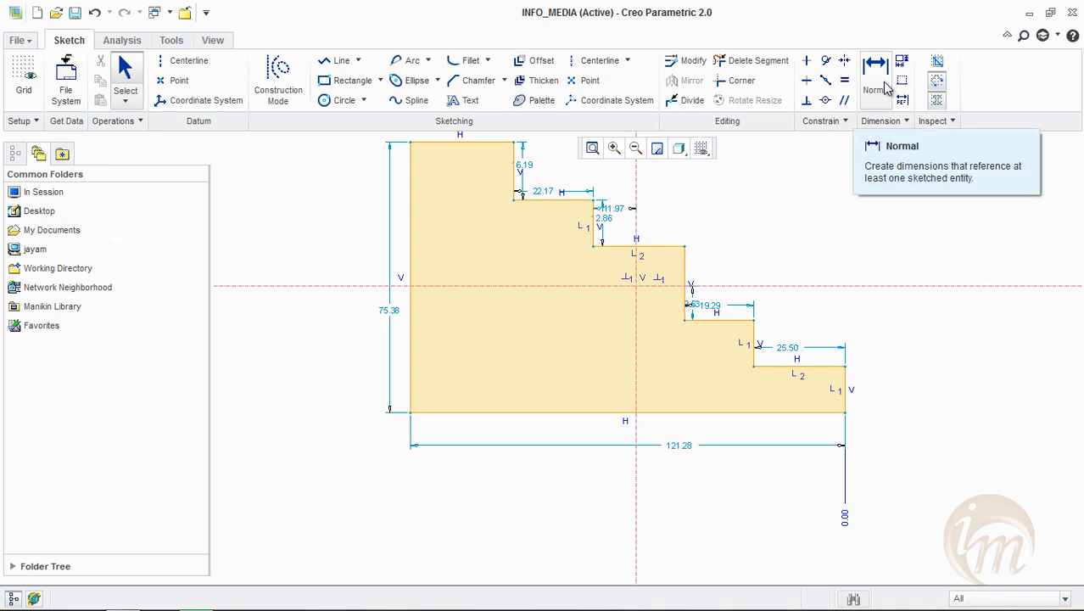
pyautogui.click(885, 89)
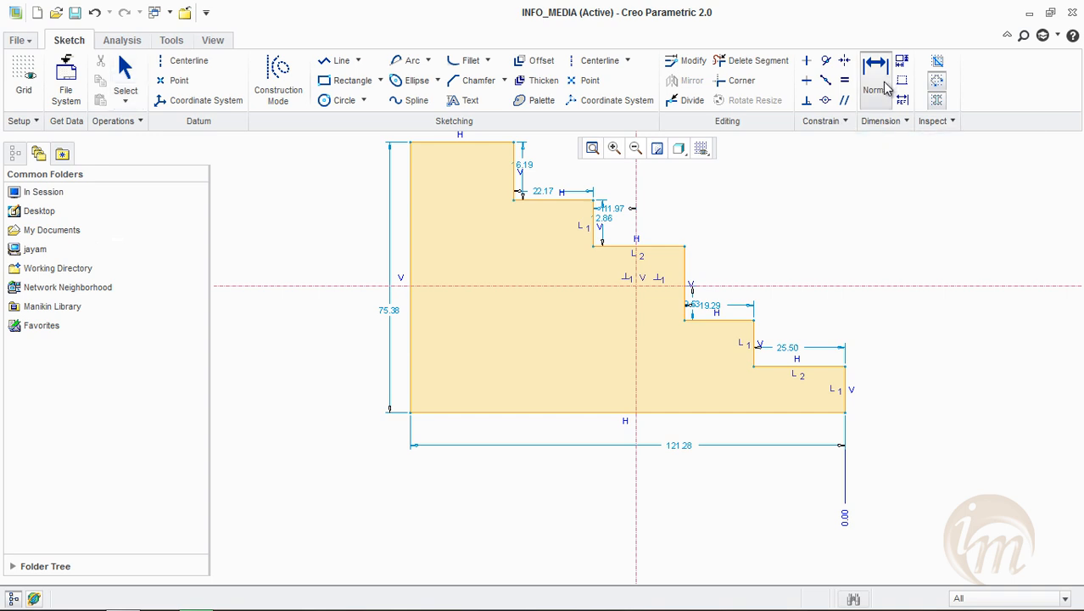
pyautogui.click(851, 527)
pyautogui.click(410, 144)
pyautogui.middleClick(525, 490)
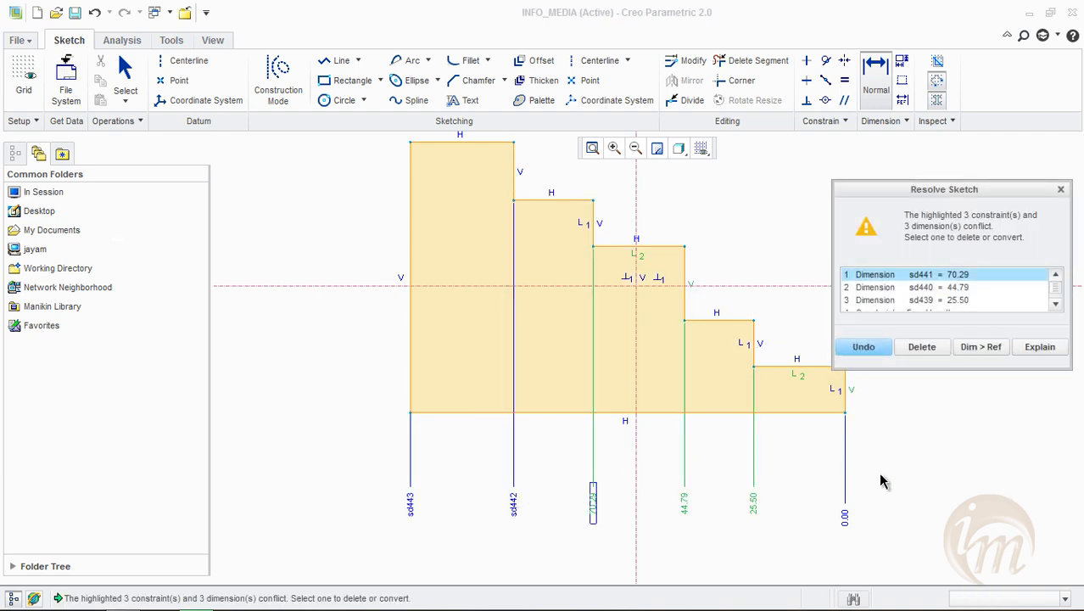
pyautogui.click(931, 344)
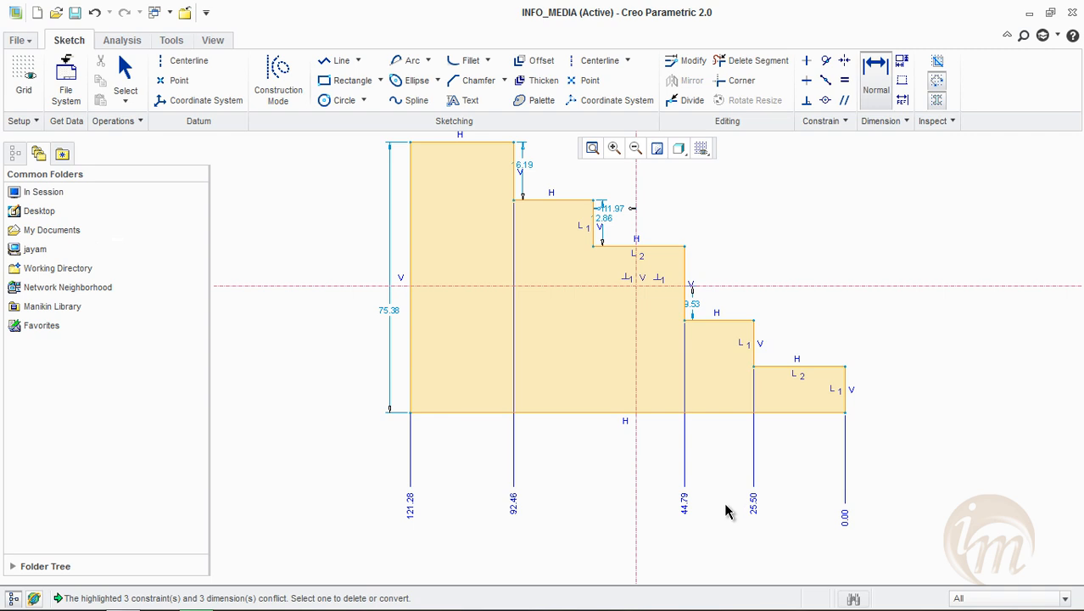
# Create a second ordinate baseline dimension with Horiz orientation at the profile's lower-right corner
pyautogui.moveTo(720, 508); pyautogui.dragTo(712, 459, button='middle')
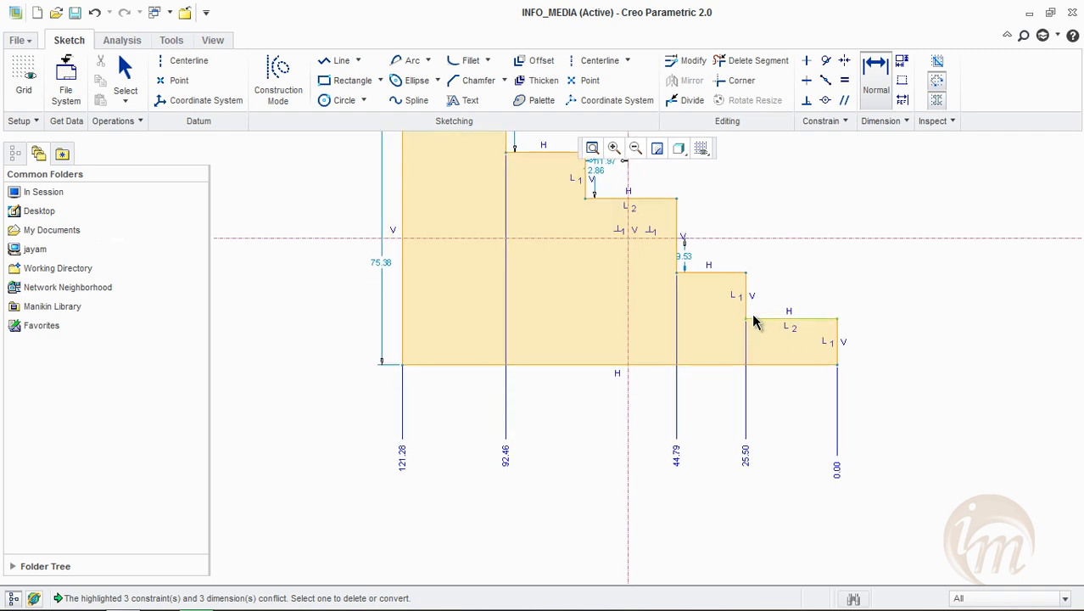
pyautogui.scroll(2, 753, 321)
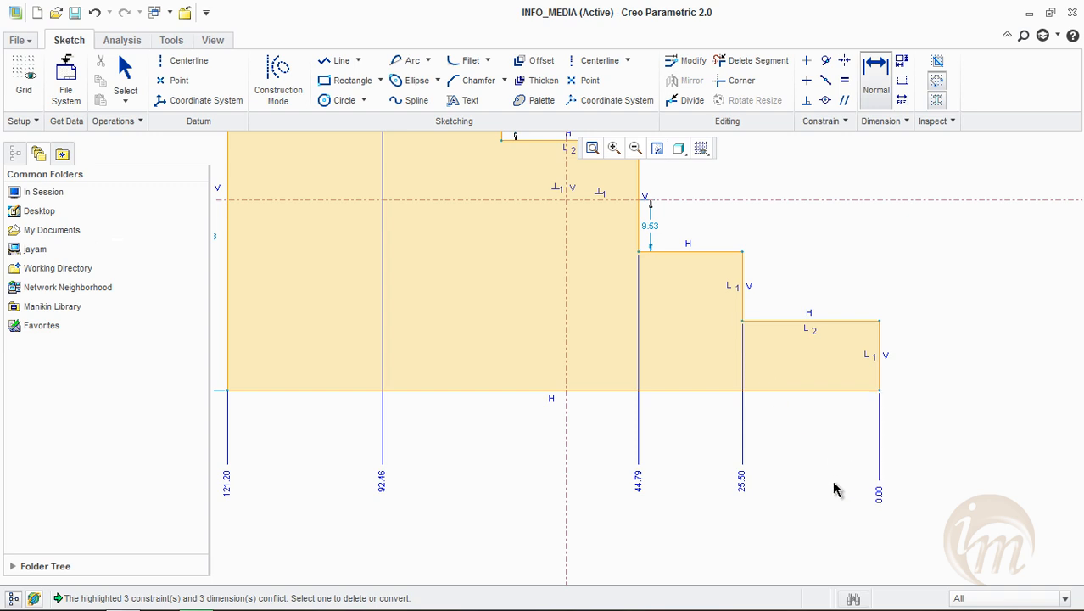
pyautogui.scroll(-2, 753, 469)
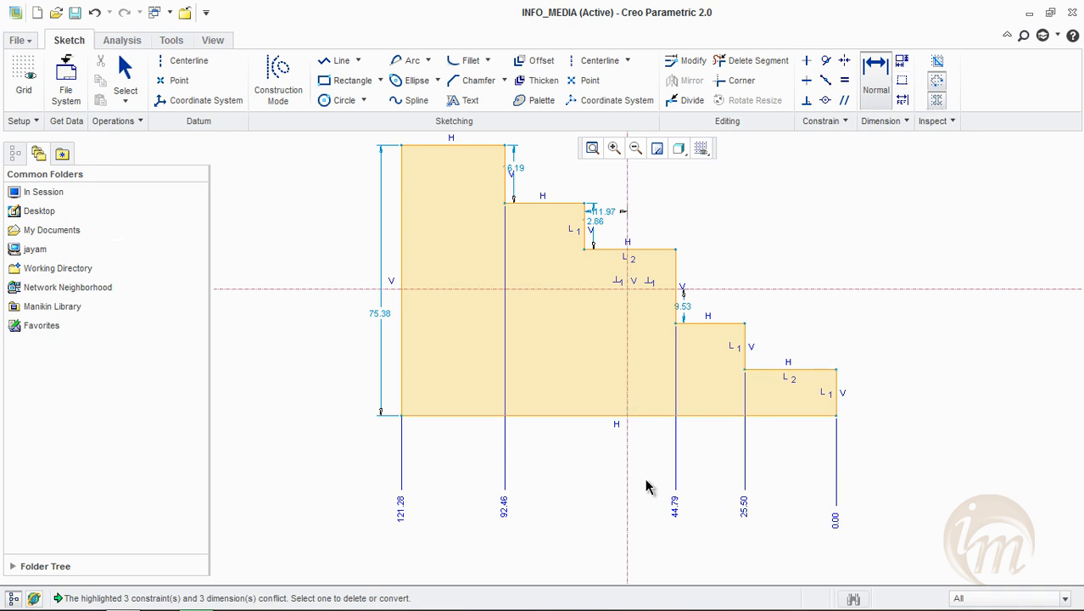
pyautogui.click(903, 80)
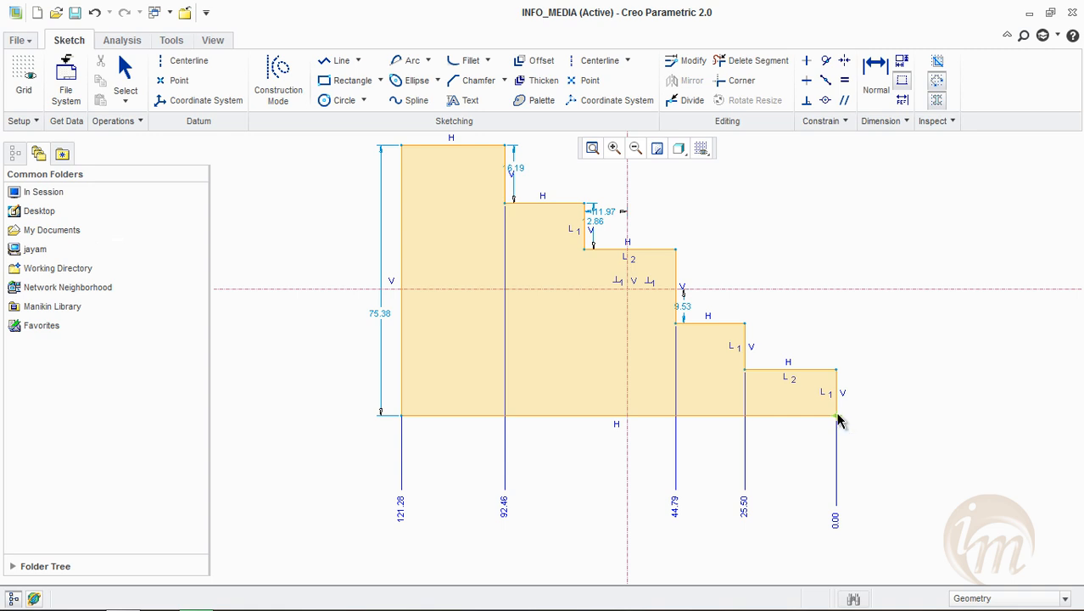
pyautogui.middleClick(922, 422)
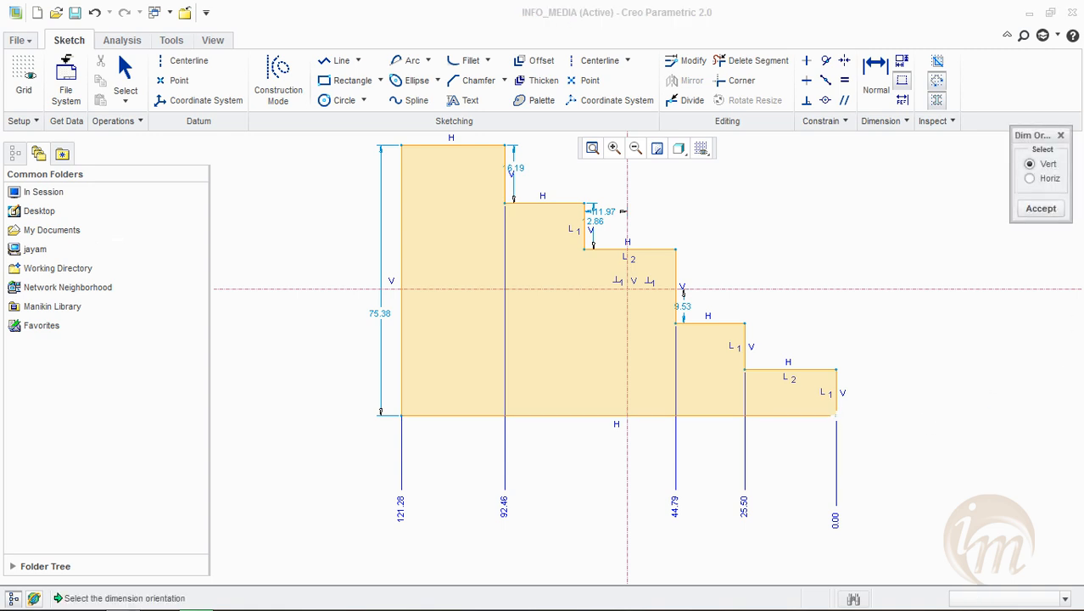
pyautogui.click(1050, 179)
pyautogui.click(1041, 208)
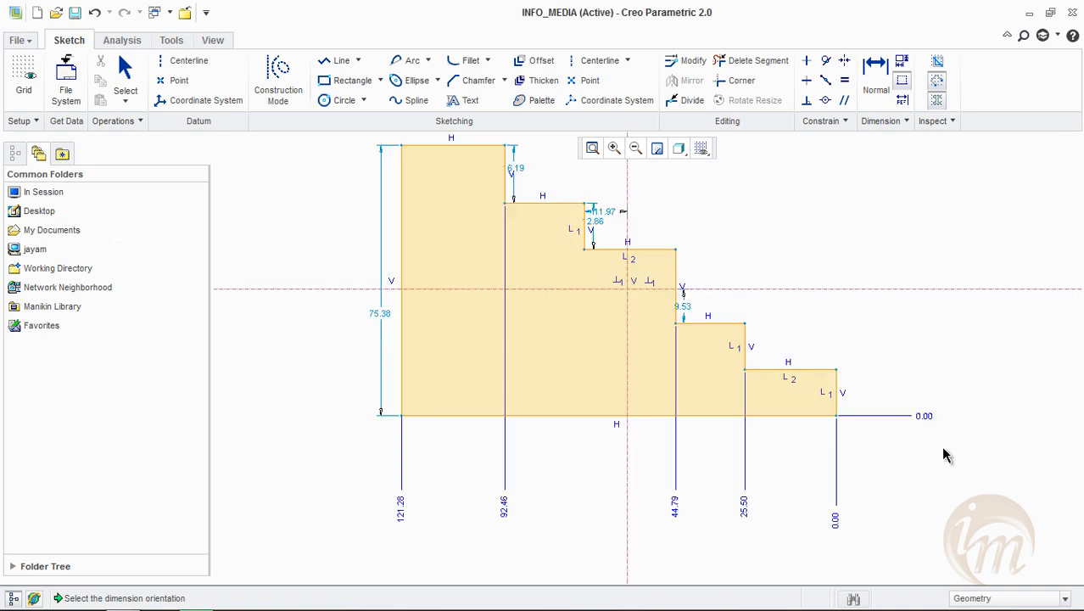
# Add ordinate dimensions from the horizontal 0.00 baseline to the stepped profile's other horizontal edges
pyautogui.moveTo(877, 368); pyautogui.dragTo(863, 425, button='middle')
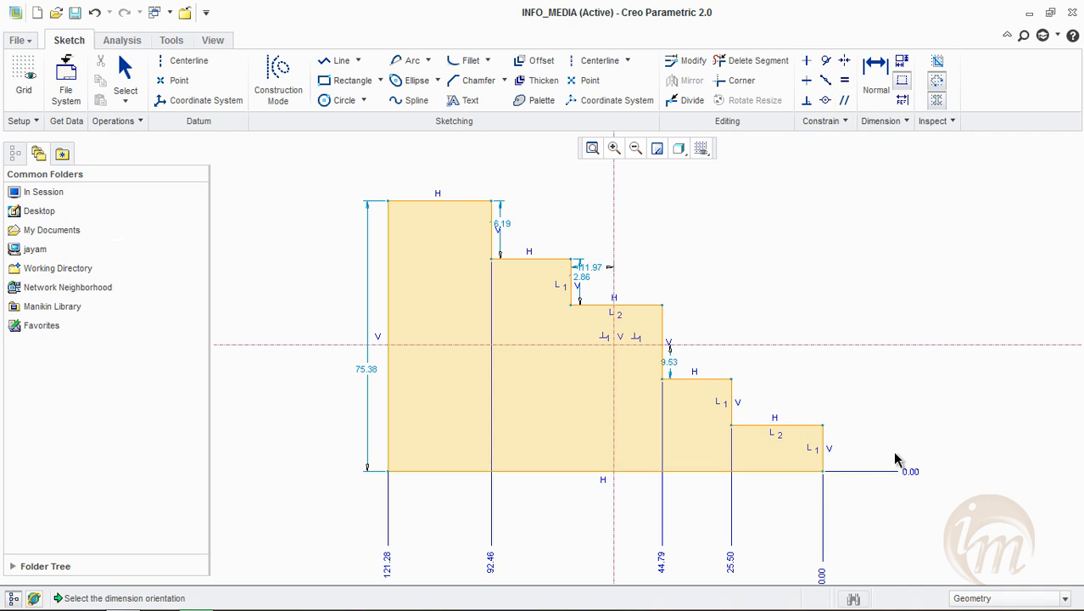
pyautogui.click(876, 85)
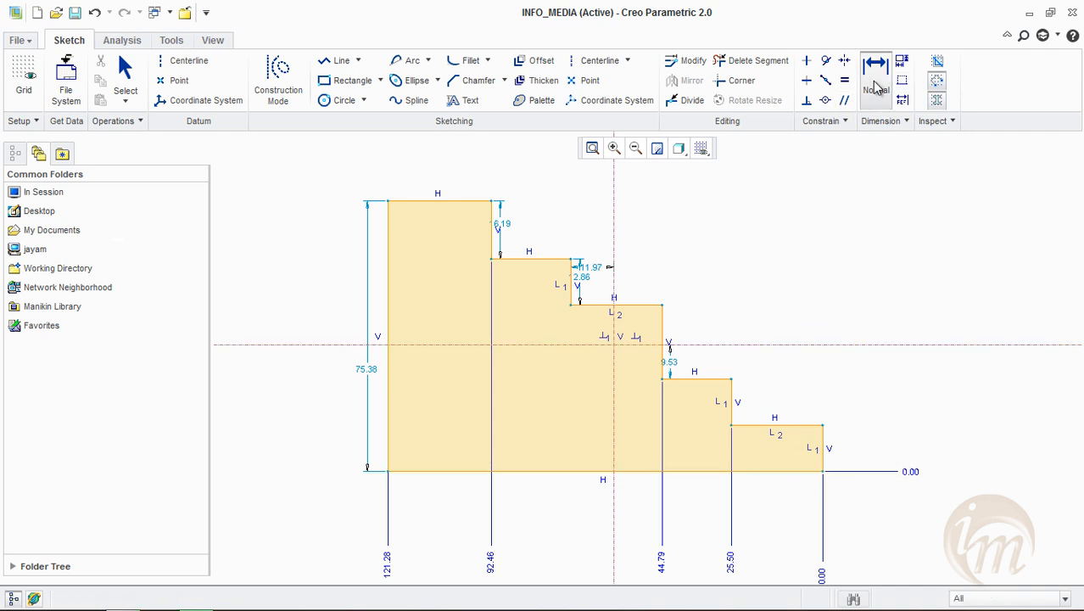
pyautogui.click(913, 473)
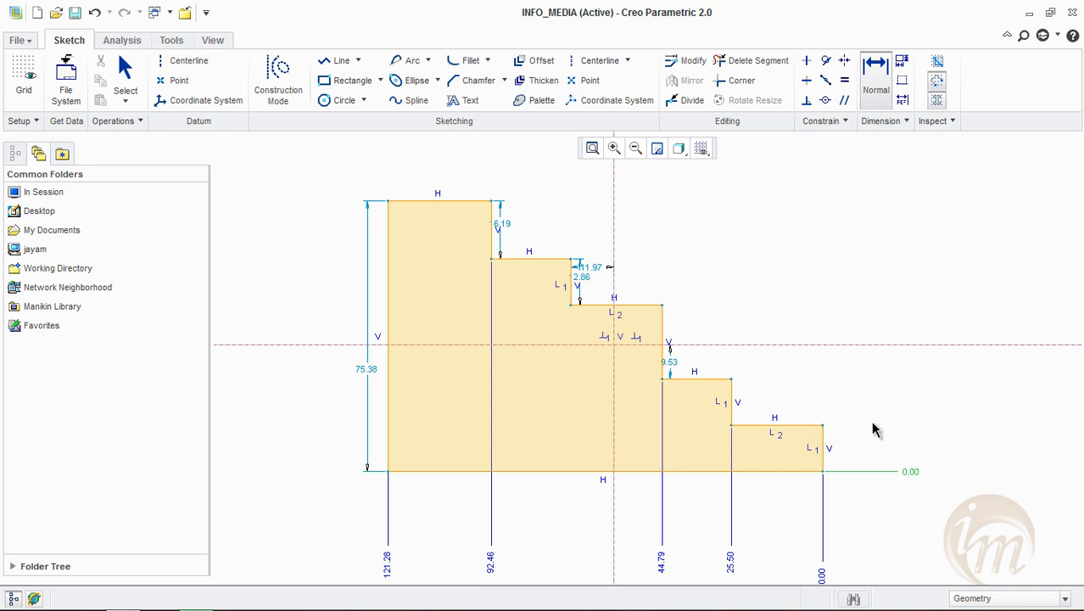
pyautogui.click(824, 424)
pyautogui.middleClick(928, 294)
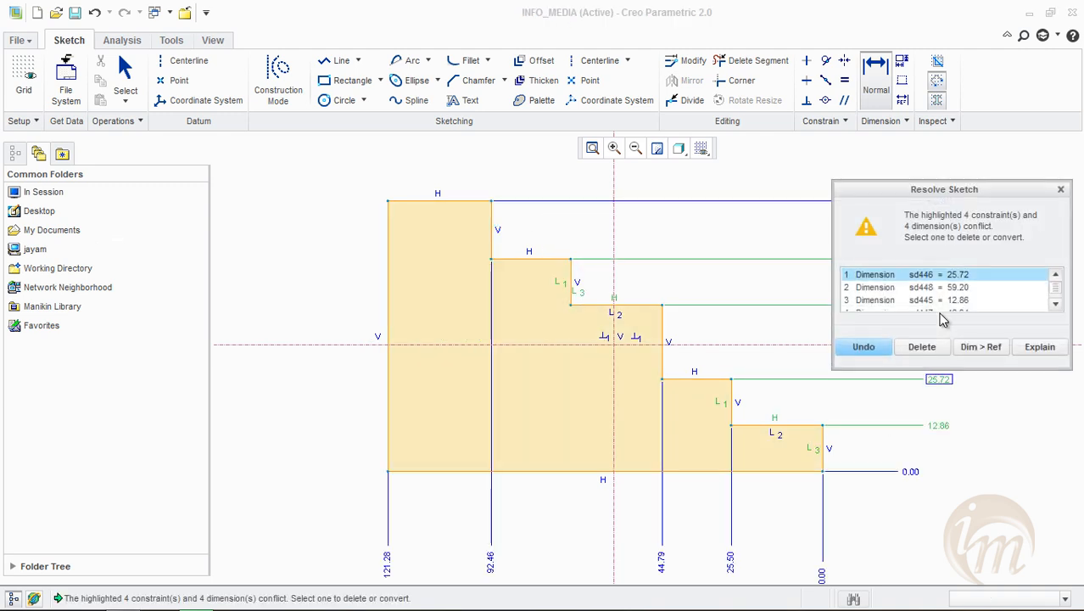
# Resolve the sketch conflicts by deleting the 12.86 and 59.20 ordinate dimensions
pyautogui.moveTo(944, 196)
pyautogui.mouseDown()
pyautogui.moveTo(499, 277)
pyautogui.moveTo(378, 275)
pyautogui.mouseUp()
pyautogui.click(393, 368)
pyautogui.click(394, 380)
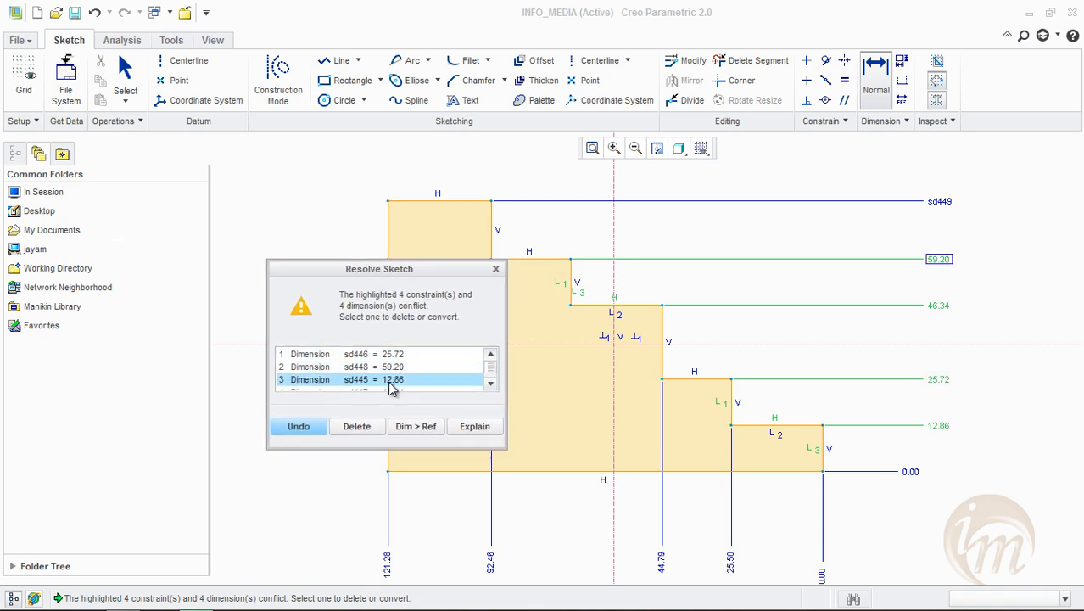
pyautogui.click(357, 428)
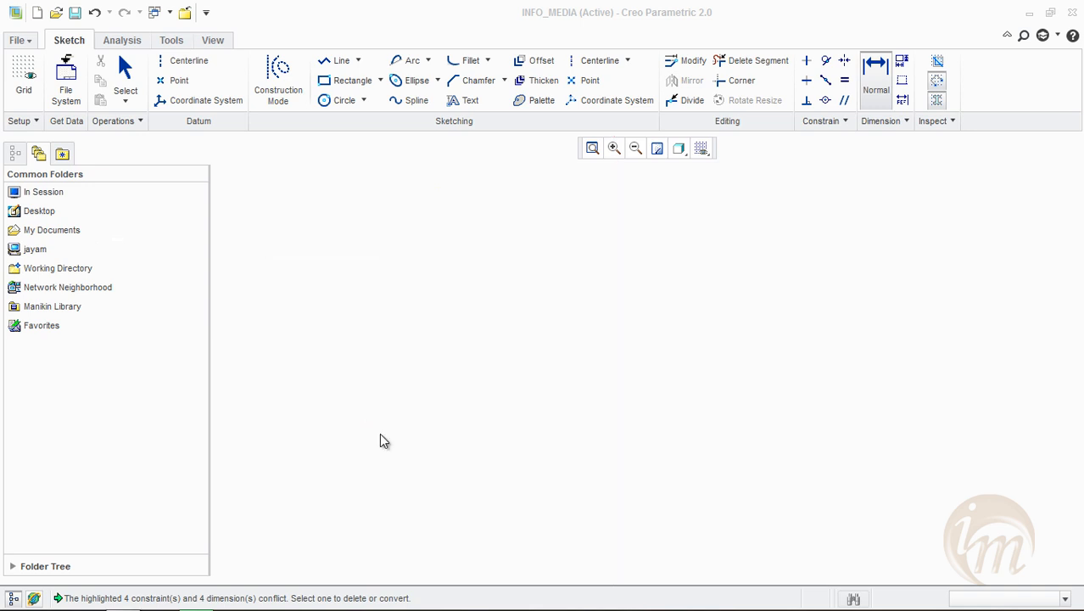
pyautogui.click(350, 428)
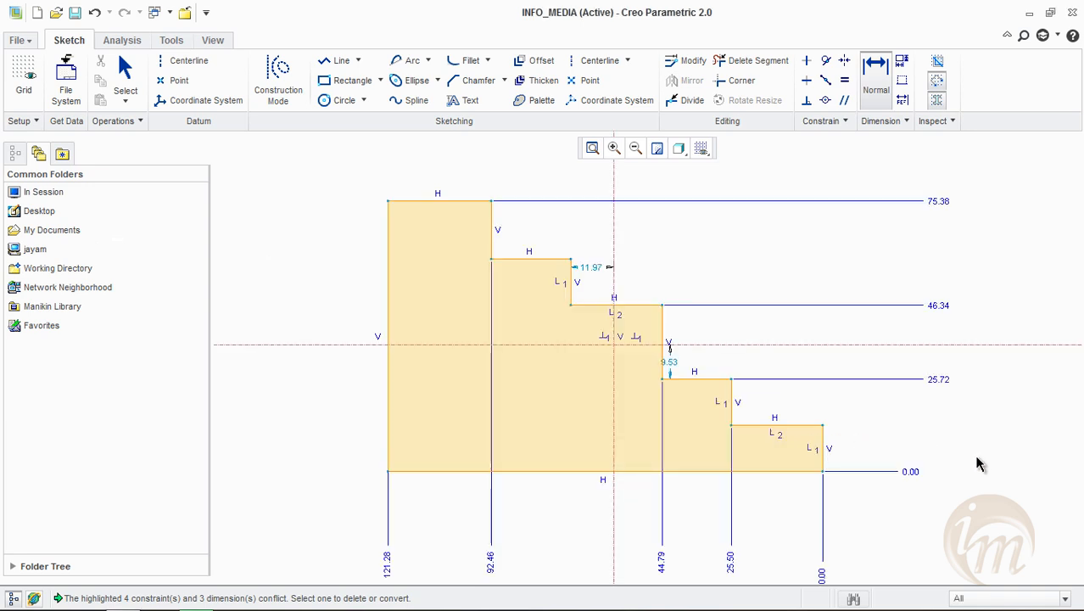
# Delete the entire stepped profile together with its dimensions and centerlines, leaving dimensioning mode first
pyautogui.moveTo(993, 449)
pyautogui.keyDown('shift'); pyautogui.mouseDown(button='middle')
pyautogui.moveTo(968, 438)
pyautogui.moveTo(945, 447)
pyautogui.mouseUp(button='middle'); pyautogui.keyUp('shift')
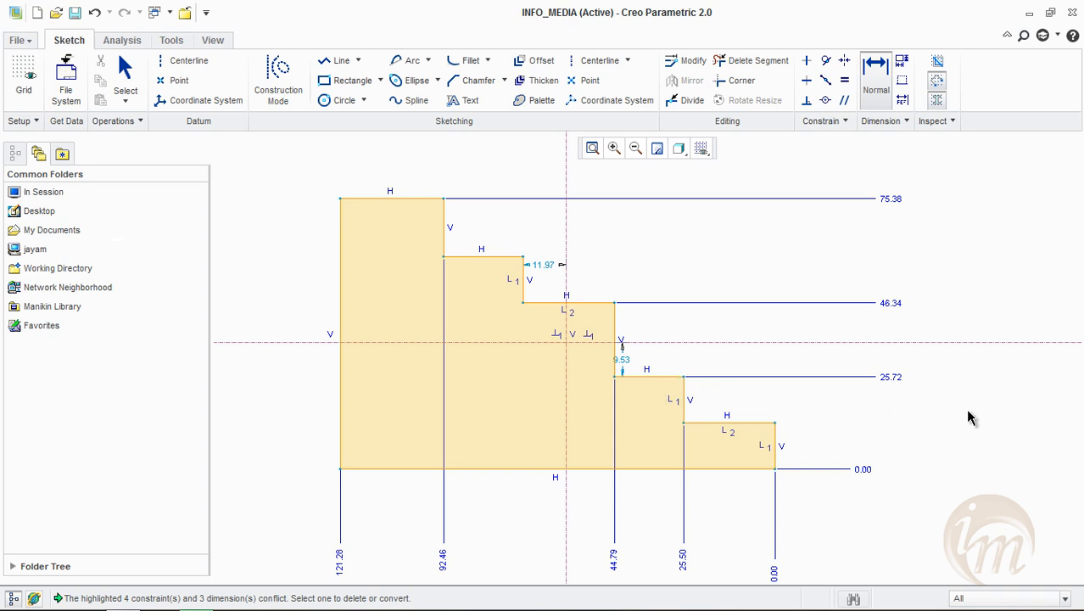
pyautogui.scroll(-2, 646, 333)
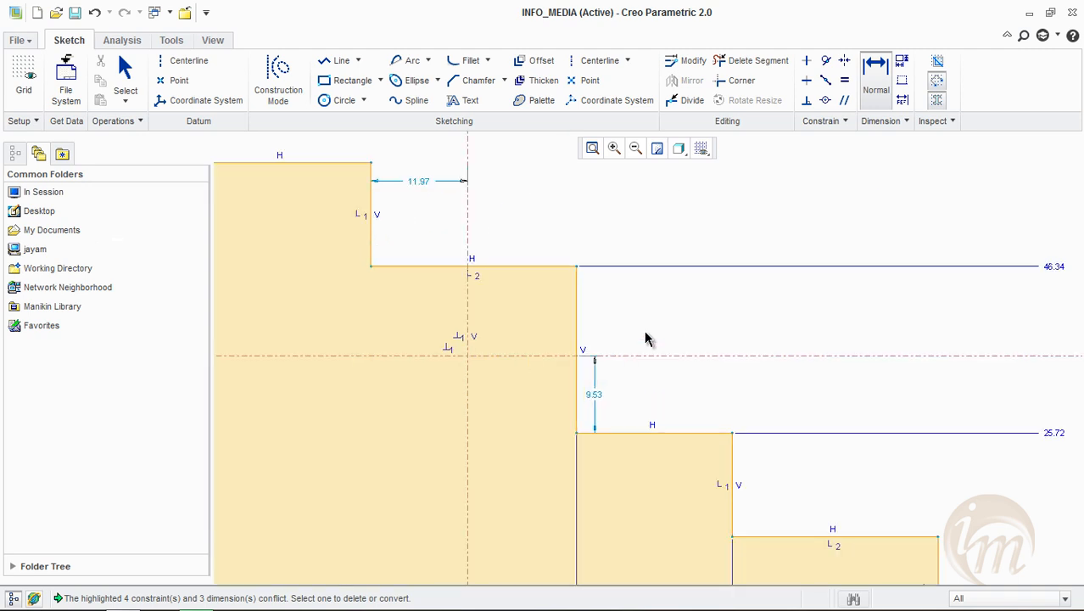
pyautogui.scroll(3, 678, 380)
pyautogui.keyDown('shift'); pyautogui.moveTo(708, 423); pyautogui.dragTo(708, 386, button='middle'); pyautogui.keyUp('shift')
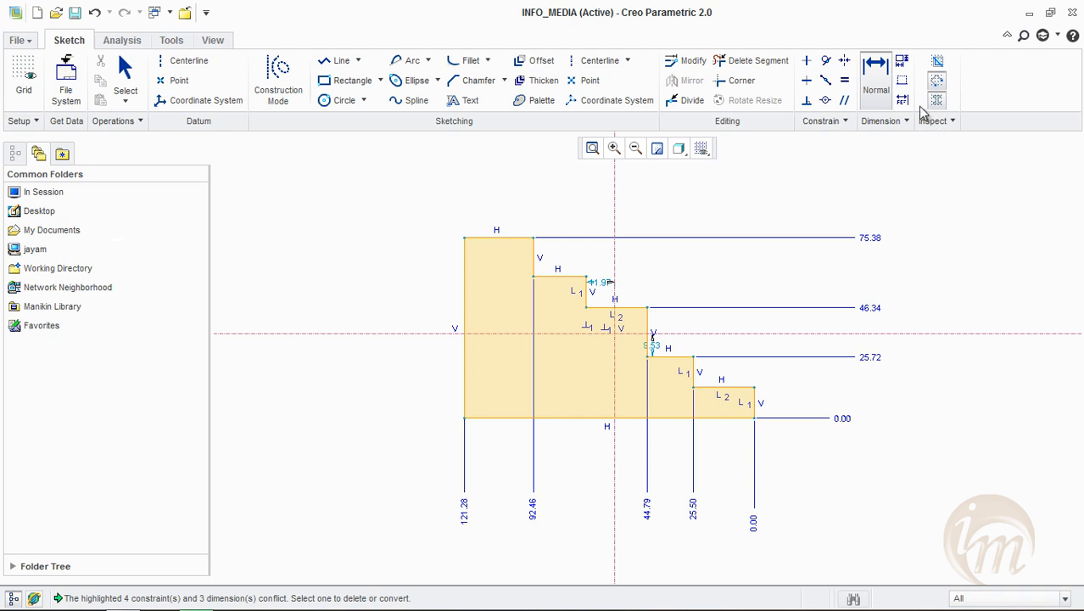
pyautogui.middleClick(975, 382)
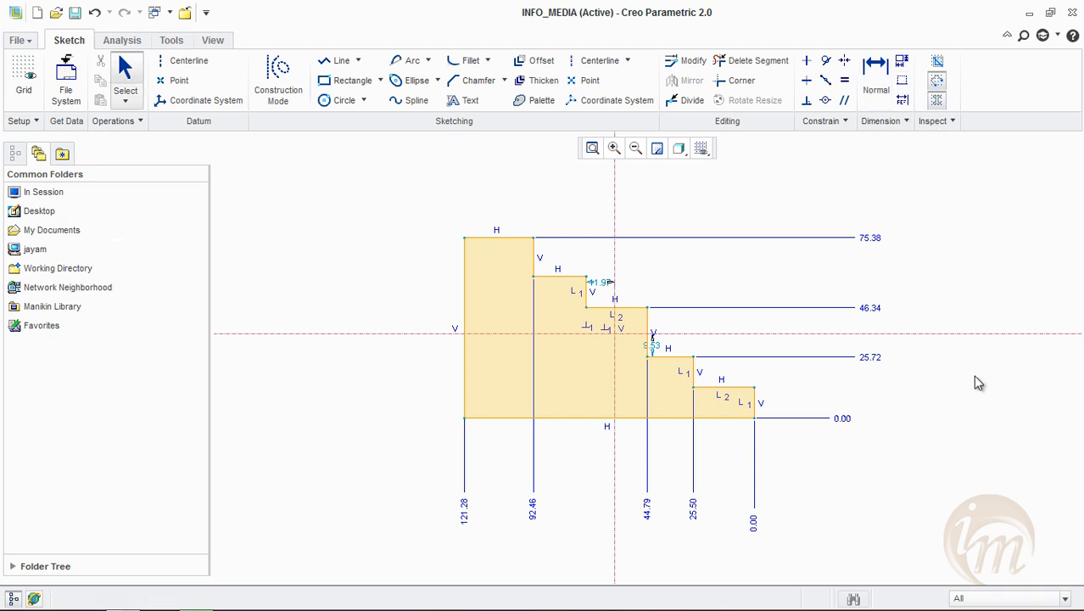
pyautogui.moveTo(790, 370)
pyautogui.mouseDown(button='middle')
pyautogui.moveTo(772, 363)
pyautogui.moveTo(811, 368)
pyautogui.mouseUp(button='middle')
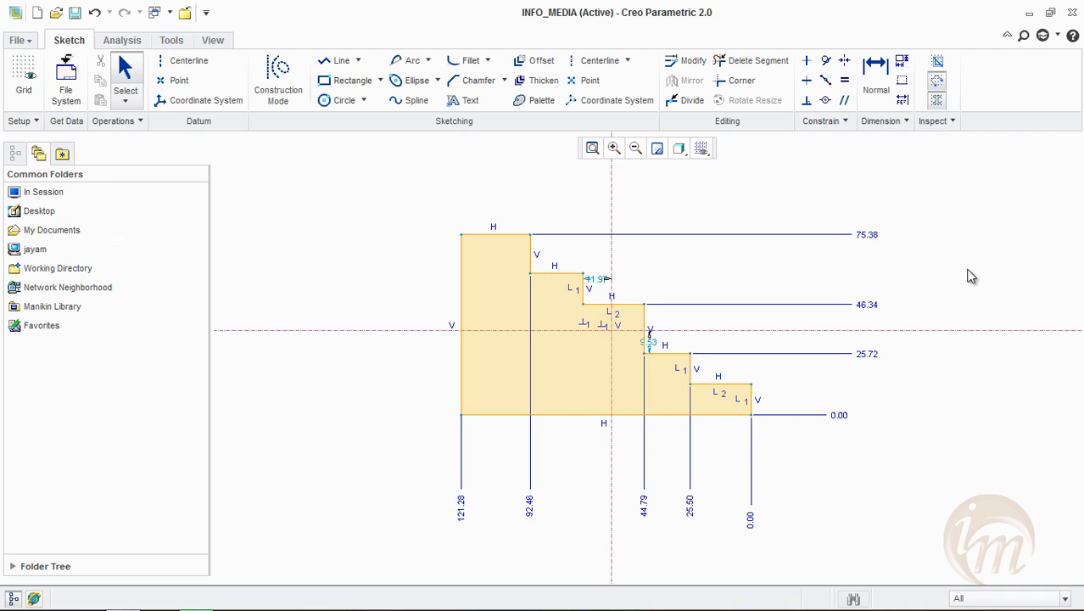
pyautogui.moveTo(376, 195)
pyautogui.mouseDown()
pyautogui.moveTo(578, 490)
pyautogui.moveTo(887, 510)
pyautogui.moveTo(923, 537)
pyautogui.mouseUp()
pyautogui.press('Delete')
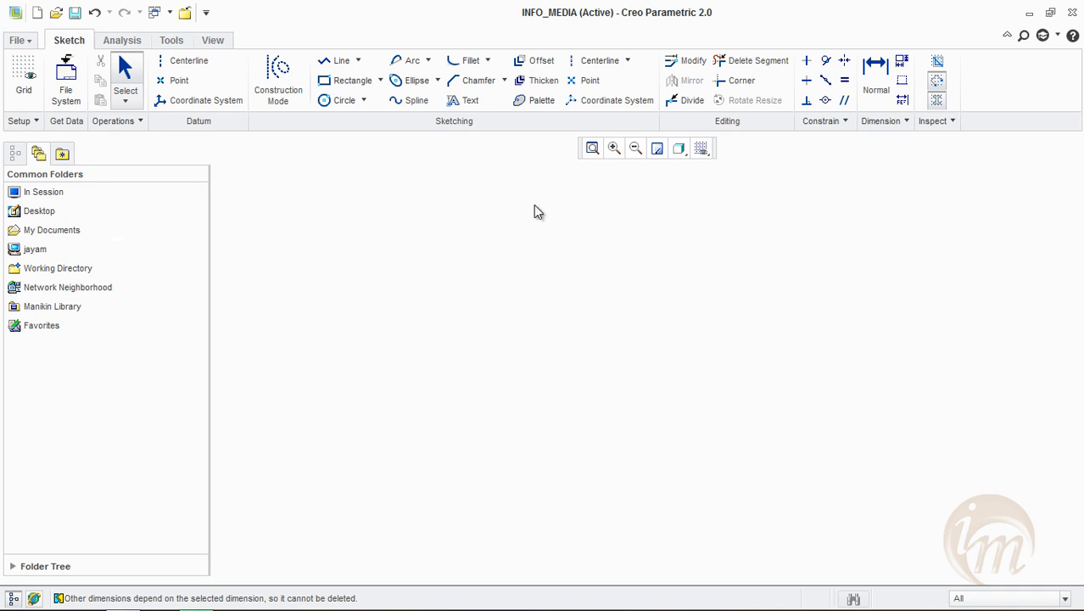
# Draw a vertical and a horizontal centerline crossing near the middle of the empty sketch
pyautogui.click(598, 61)
pyautogui.click(629, 224)
pyautogui.click(624, 536)
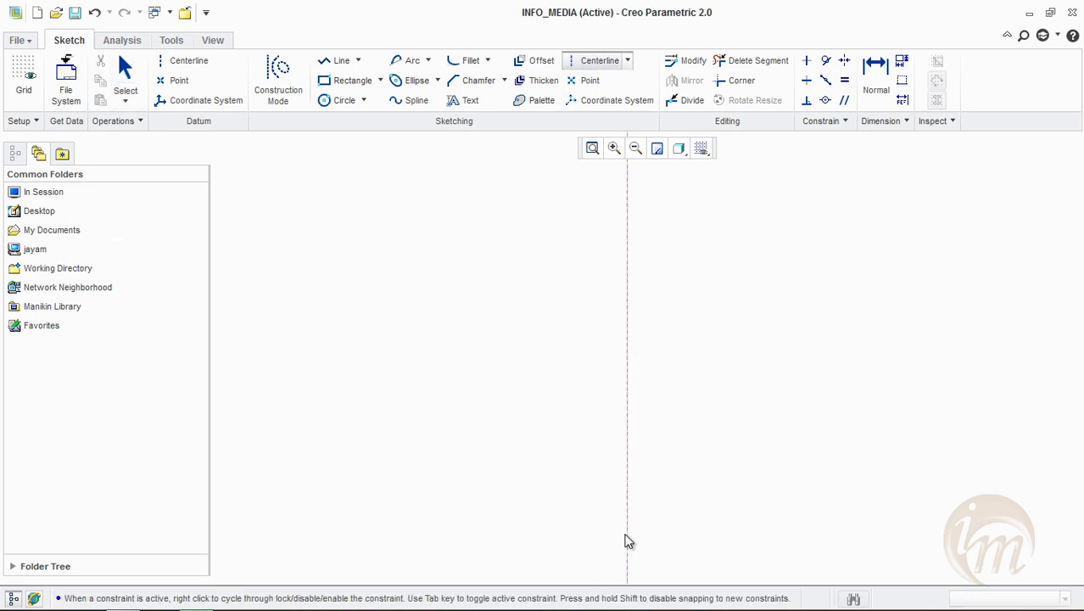
pyautogui.click(264, 367)
pyautogui.click(678, 361)
pyautogui.middleClick(680, 362)
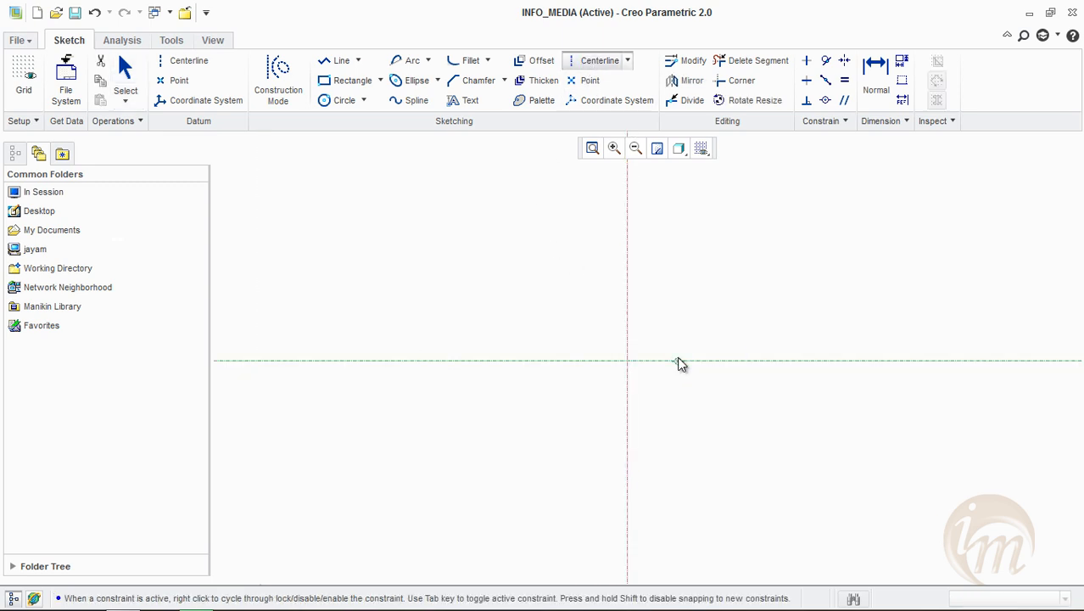
# Sketch a corner rectangle about 105 high that spans both centerlines
pyautogui.click(346, 80)
pyautogui.click(446, 247)
pyautogui.click(777, 497)
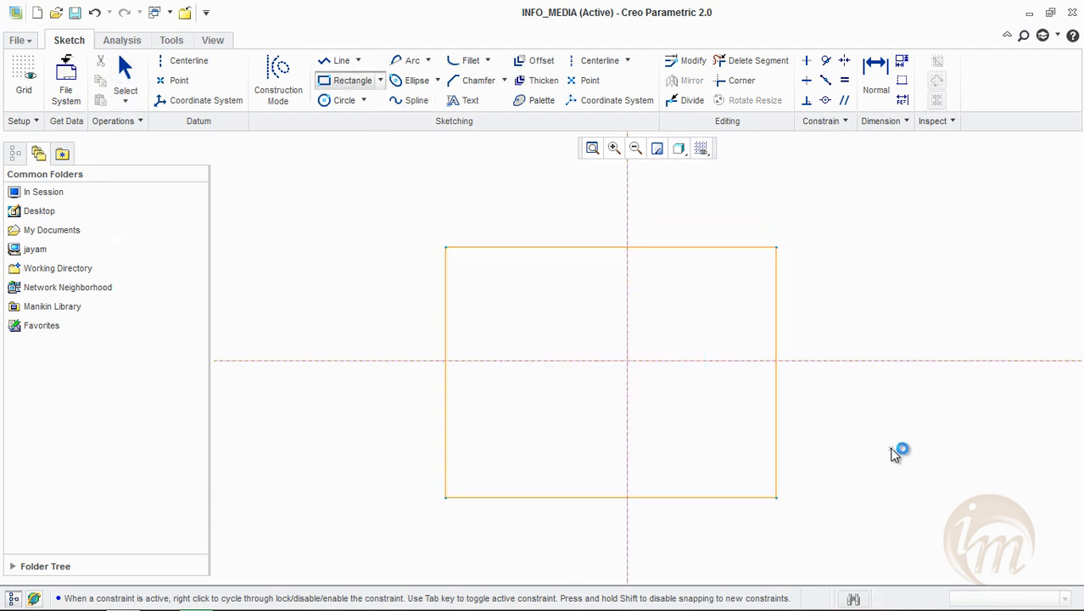
pyautogui.middleClick(814, 398)
# Set the rectangle's width to 150 and its height to 100
pyautogui.doubleClick(577, 224)
pyautogui.write('150')
pyautogui.press('Return')
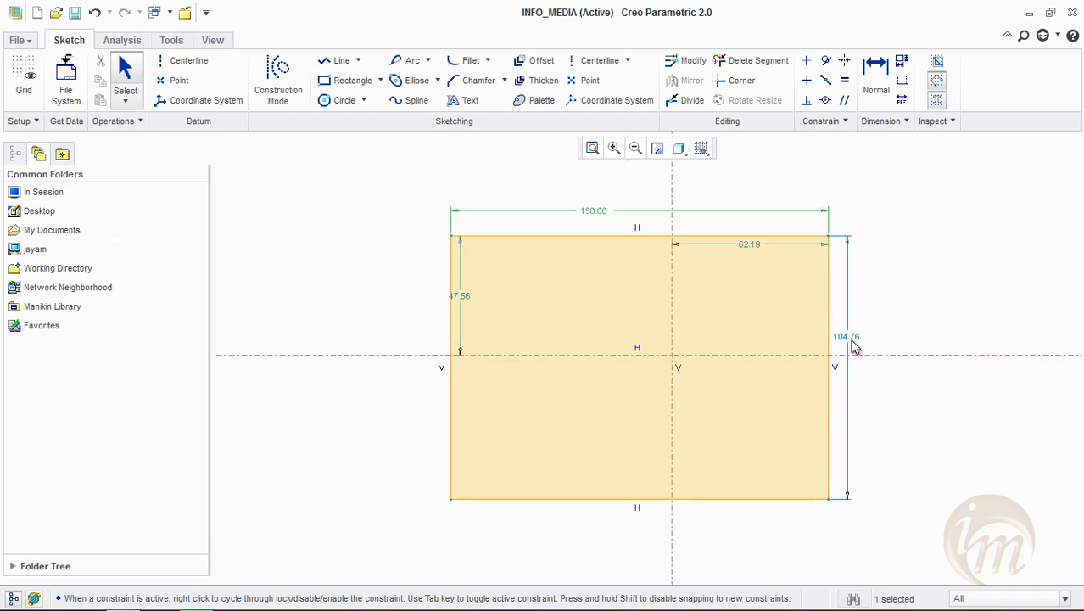
pyautogui.doubleClick(851, 337)
pyautogui.write('100')
pyautogui.press('Return')
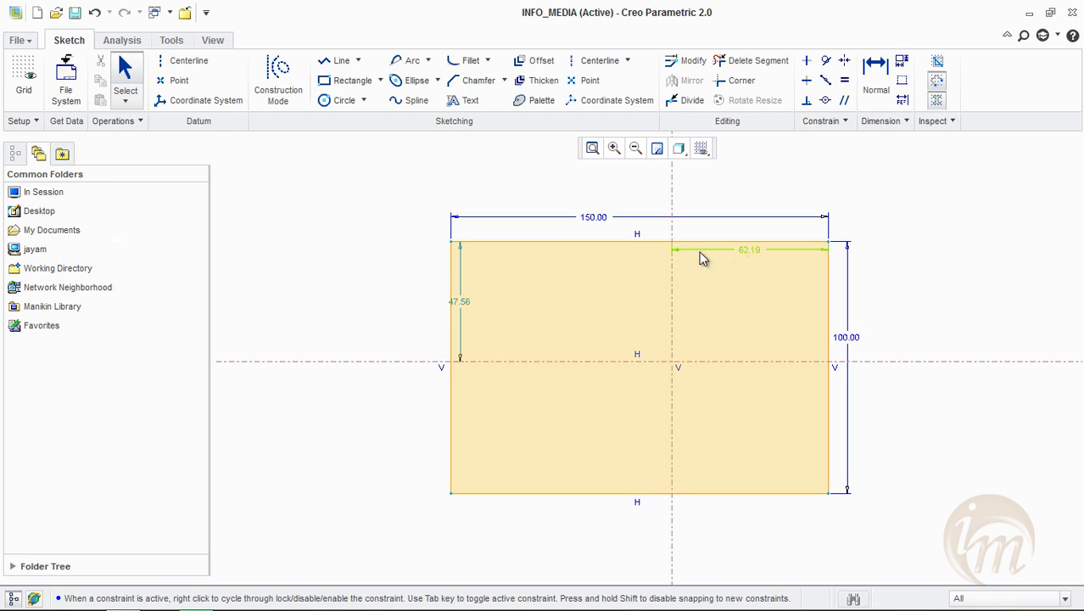
# Center the rectangle with symmetric constraints: top corners about the vertical centerline, right-hand corners about the horizontal one
pyautogui.click(749, 248)
pyautogui.click(670, 348)
pyautogui.click(845, 61)
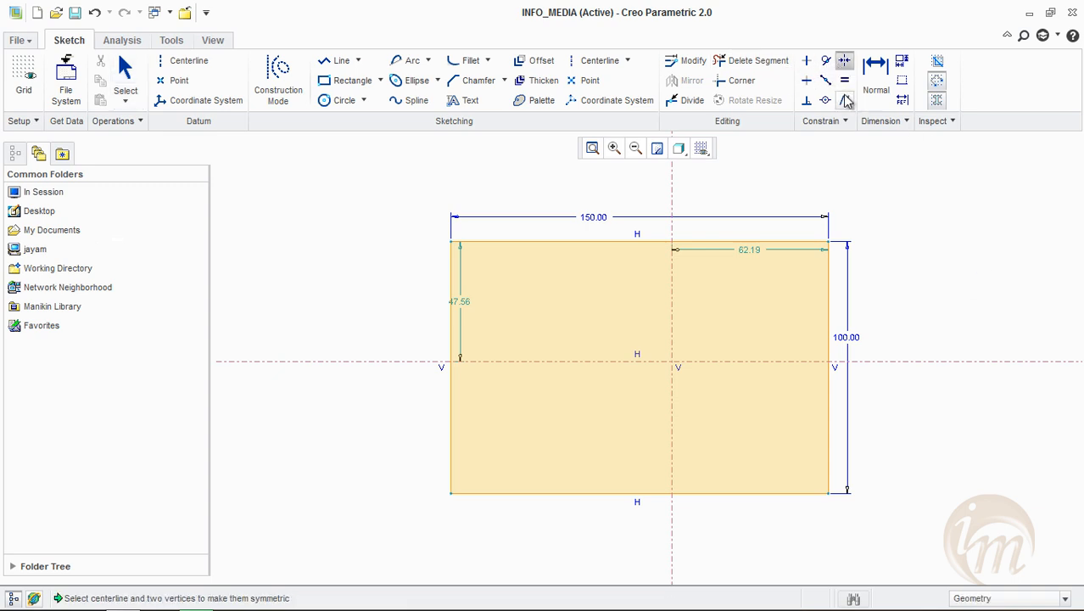
pyautogui.click(450, 242)
pyautogui.click(829, 243)
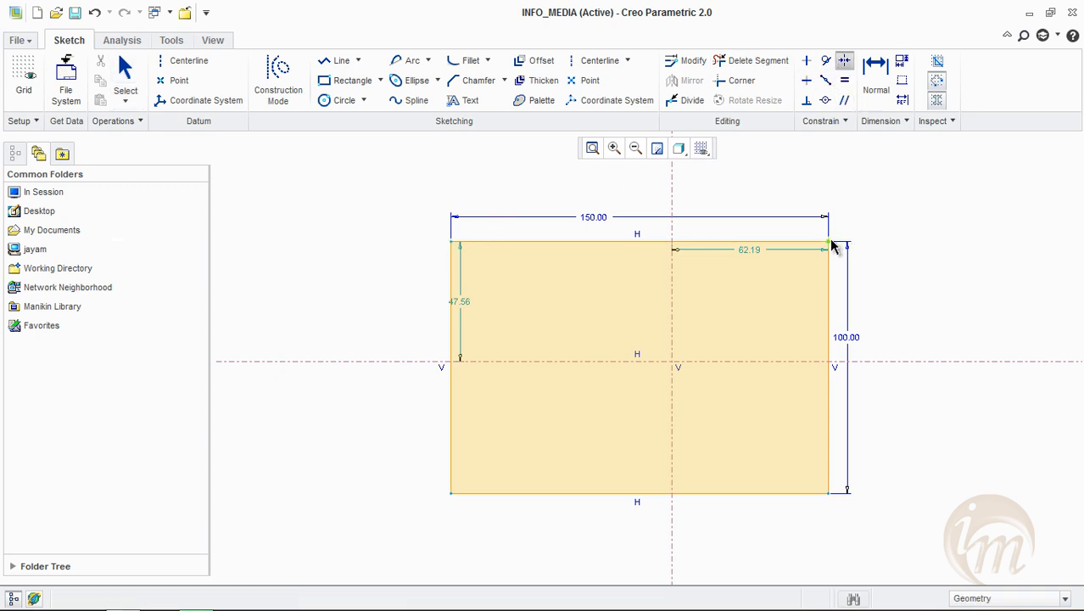
pyautogui.click(672, 190)
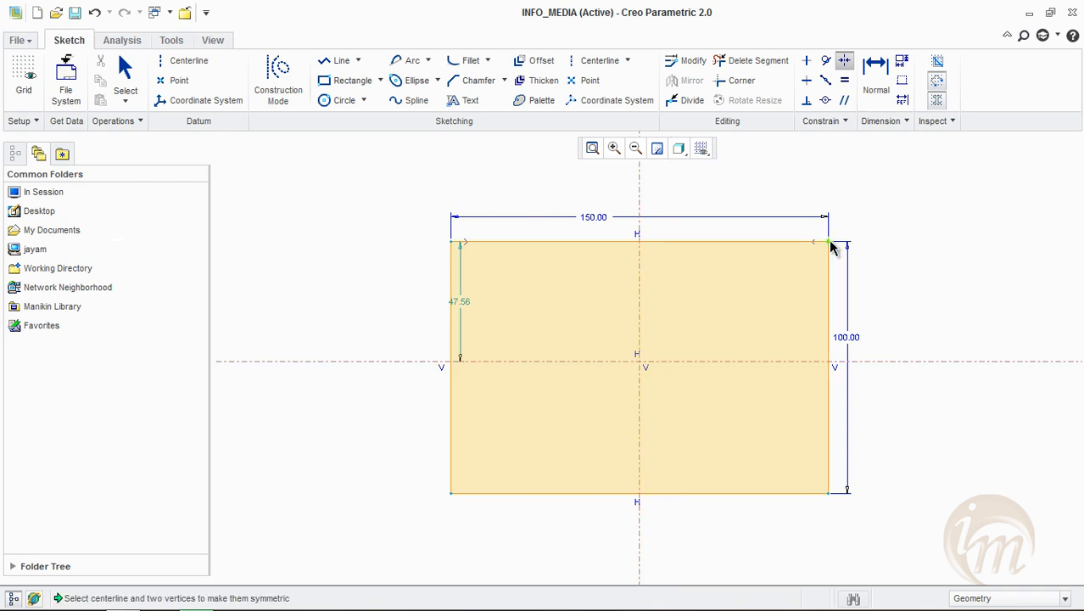
pyautogui.click(829, 493)
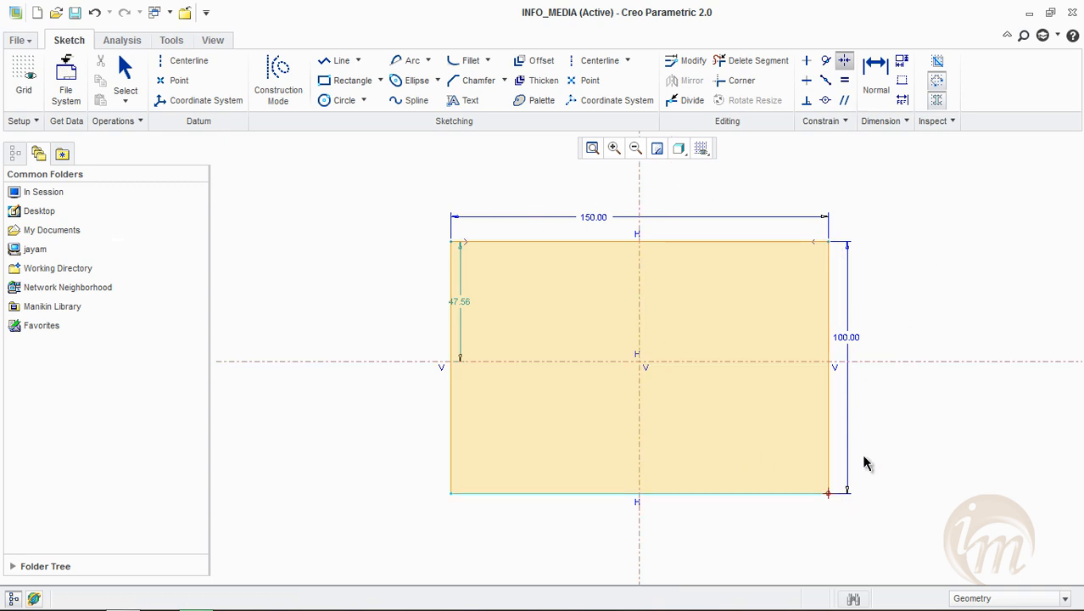
pyautogui.click(880, 362)
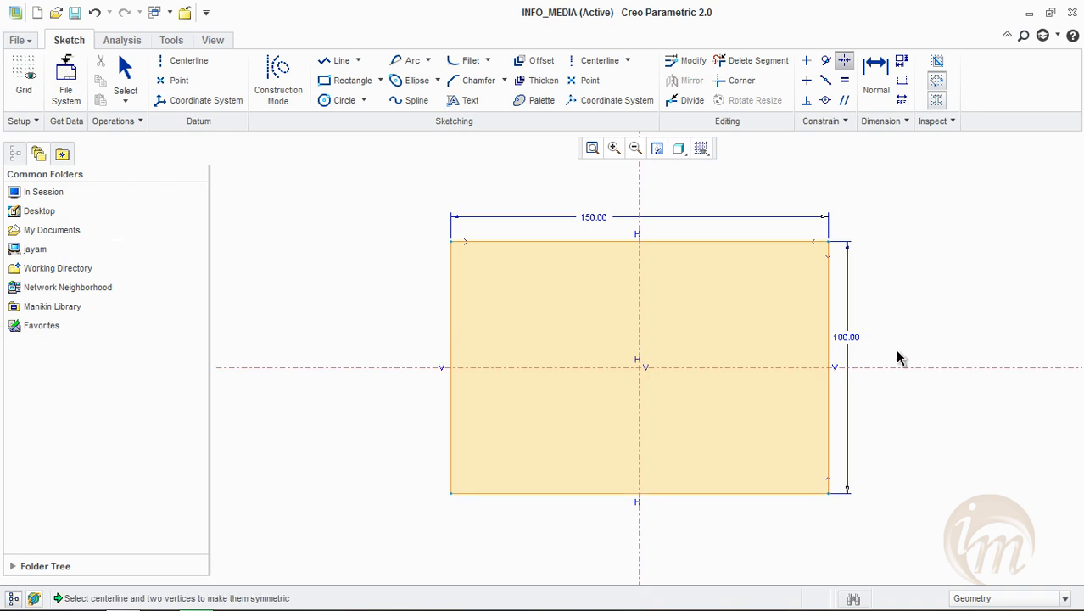
pyautogui.middleClick(948, 329)
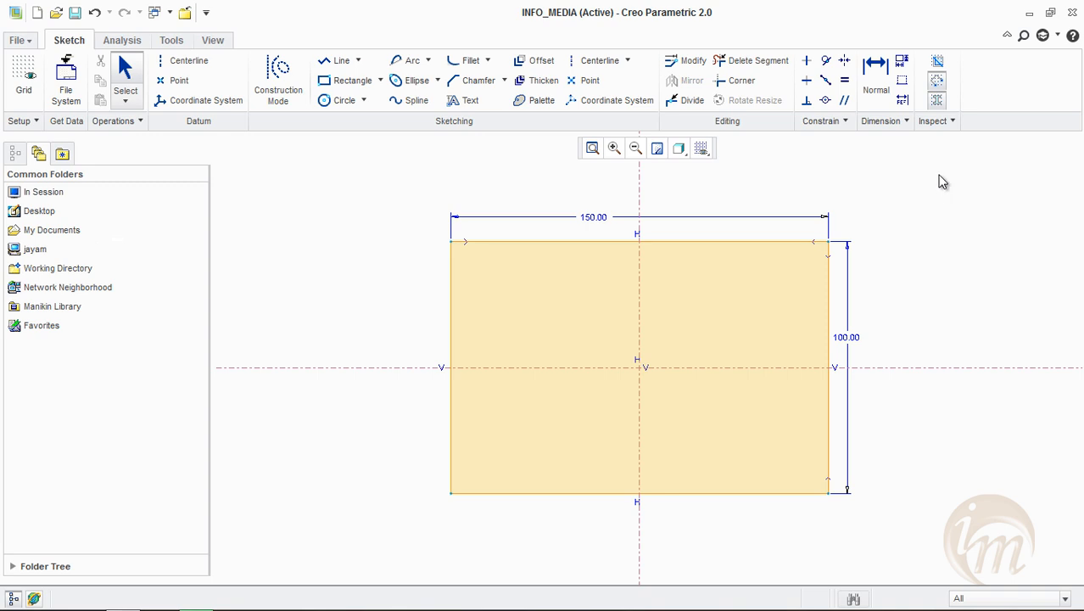
# Create a perimeter dimension for the rectangle, using its 150 width as the varying dimension
pyautogui.click(902, 61)
pyautogui.moveTo(394, 291)
pyautogui.mouseDown()
pyautogui.moveTo(564, 511)
pyautogui.moveTo(792, 562)
pyautogui.moveTo(905, 556)
pyautogui.mouseUp()
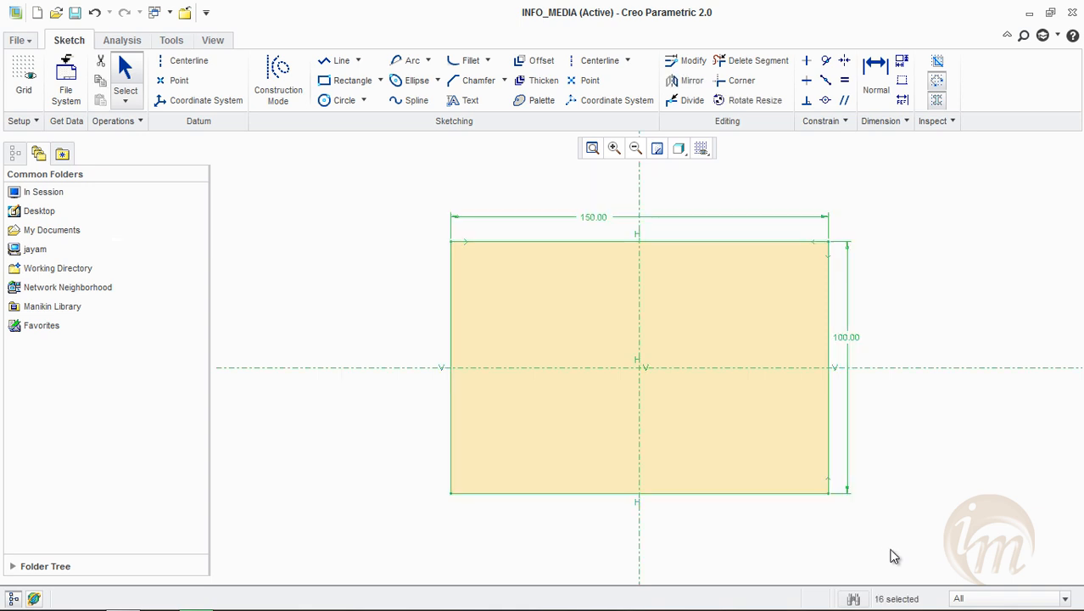
pyautogui.click(899, 68)
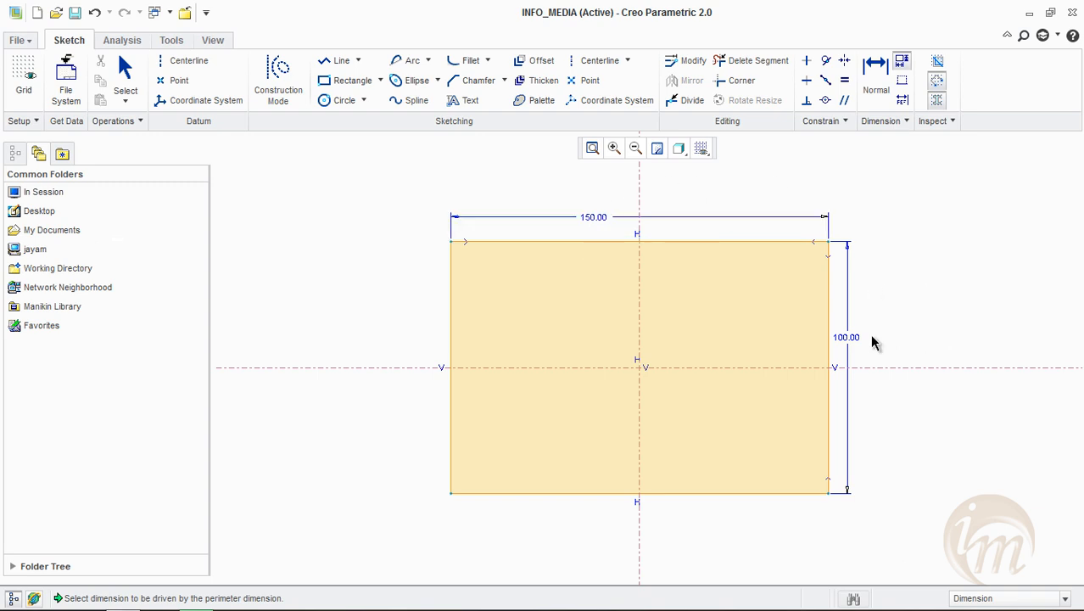
pyautogui.click(602, 218)
# Set the rectangle's perimeter dimension to 600
pyautogui.doubleClick(600, 223)
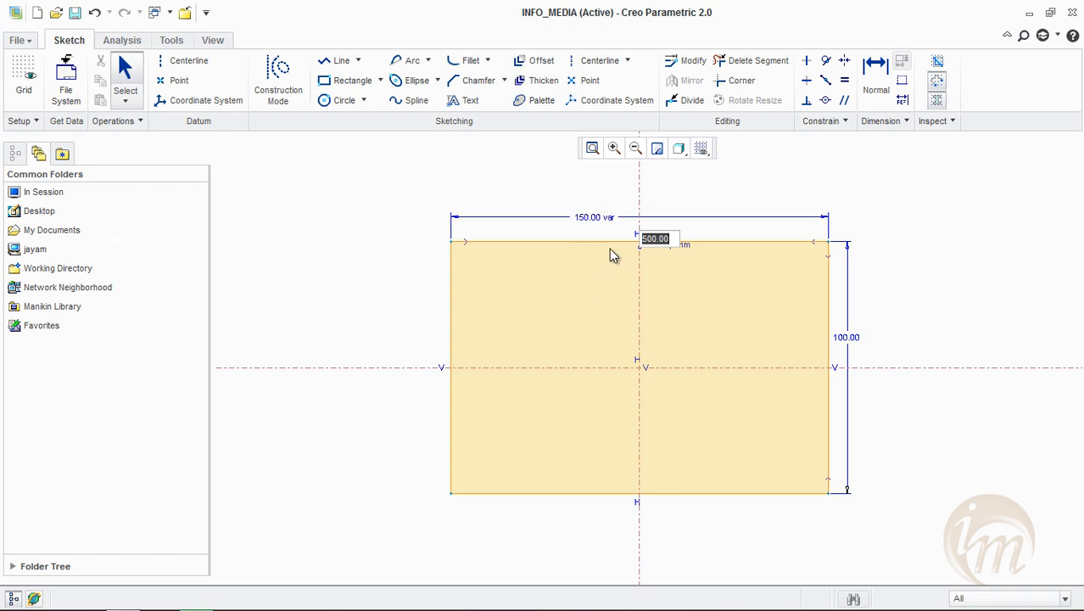
pyautogui.write('600')
pyautogui.click(636, 213)
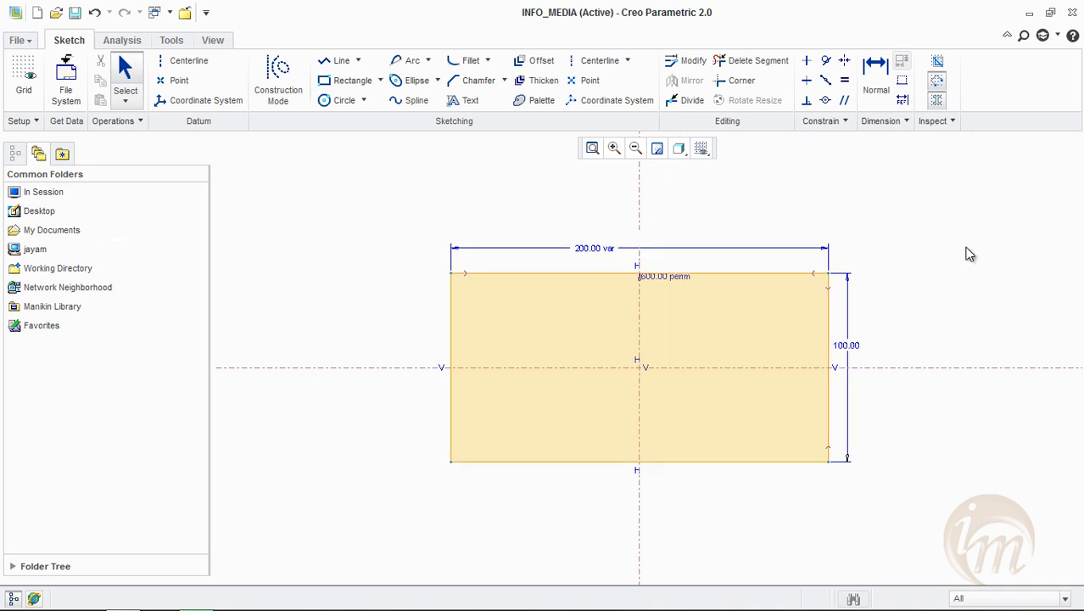
# Set the rectangle's perimeter dimension to 400 and try to edit the varying width dimension directly
pyautogui.click(853, 350)
pyautogui.click(652, 278)
pyautogui.doubleClick(652, 277)
pyautogui.write('400')
pyautogui.press('Return')
pyautogui.click(842, 272)
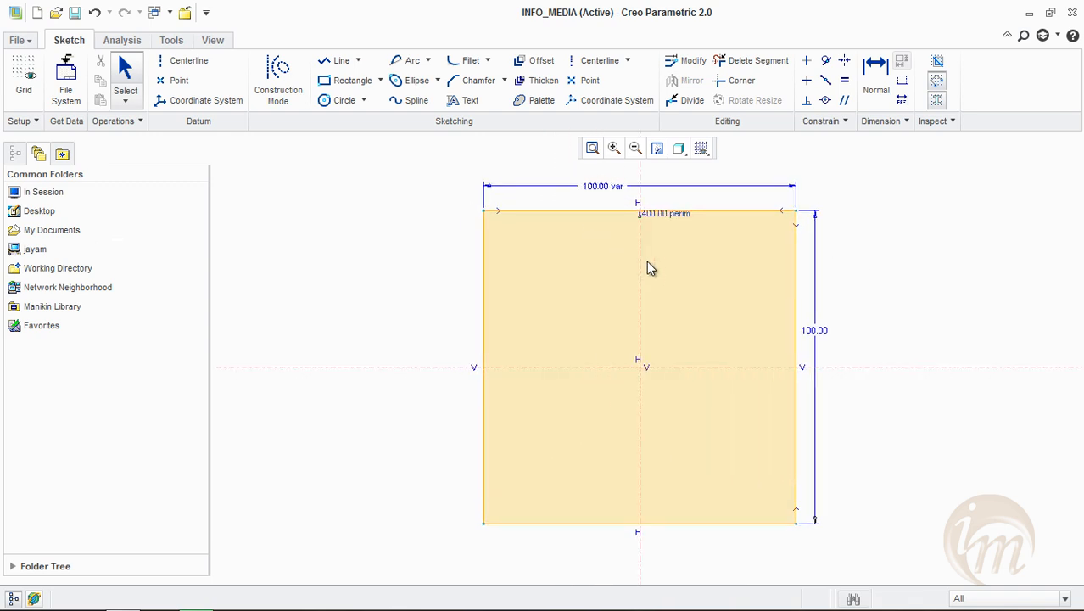
pyautogui.doubleClick(602, 186)
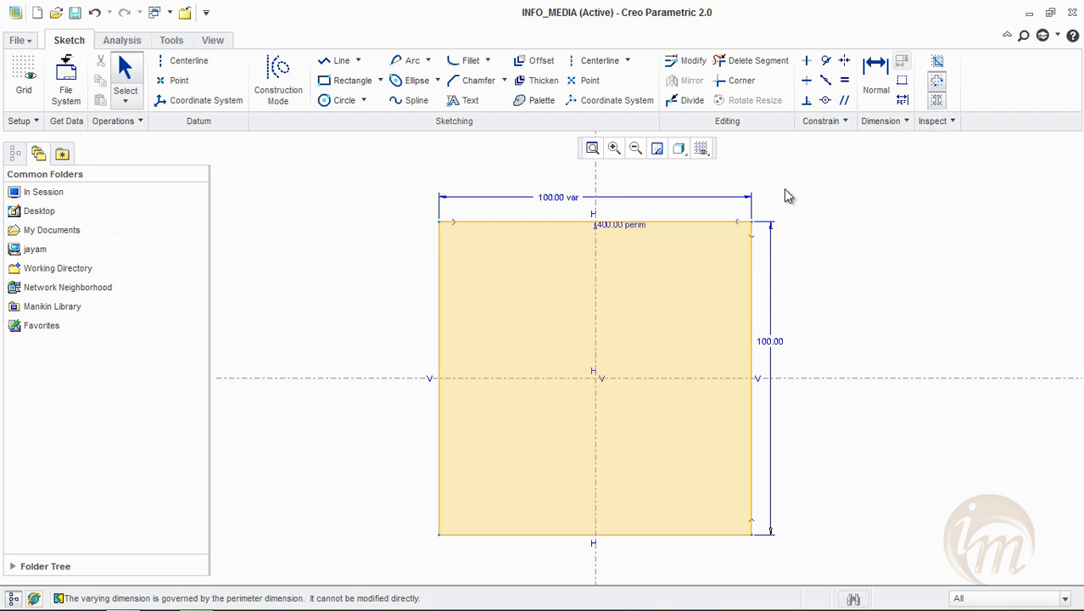
# Turn the Shade Closed Loops display off and back on
pyautogui.click(937, 80)
pyautogui.click(936, 100)
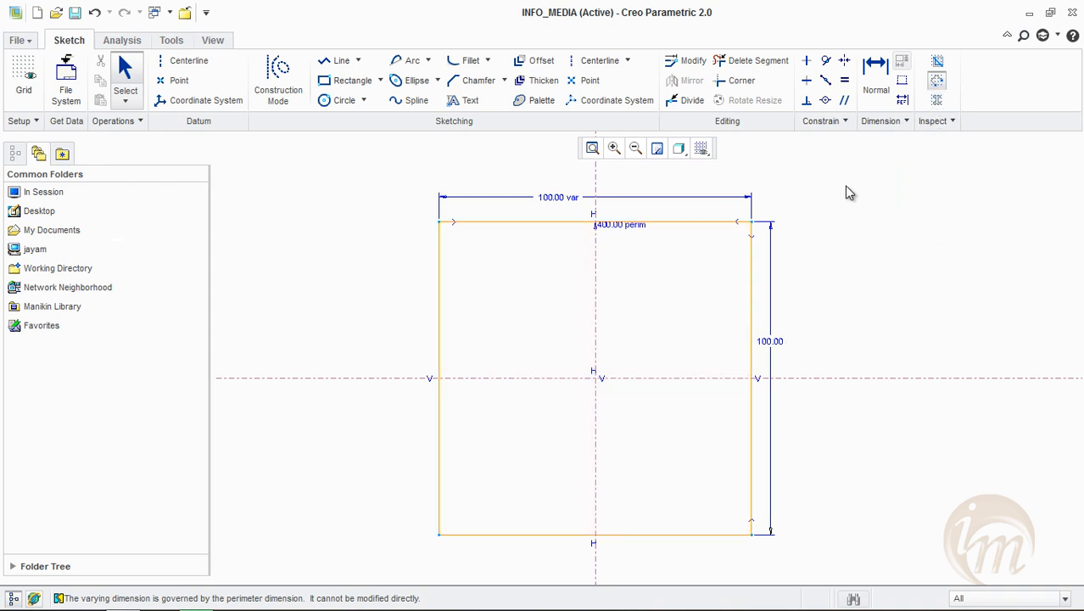
pyautogui.click(936, 100)
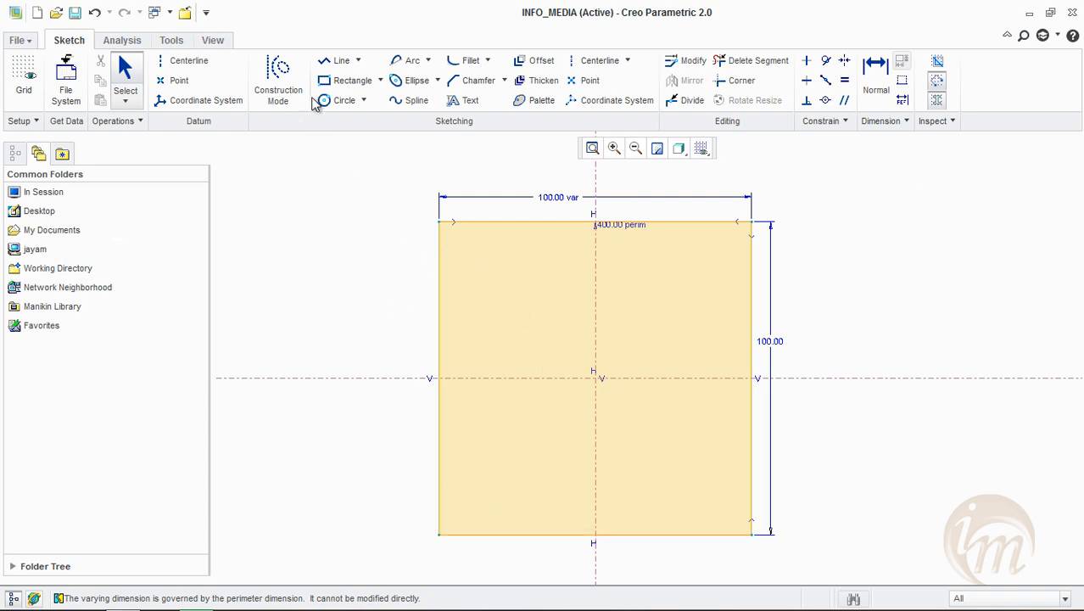
# Delete the rectangle's right vertical edge to open the closed loop
pyautogui.click(754, 322)
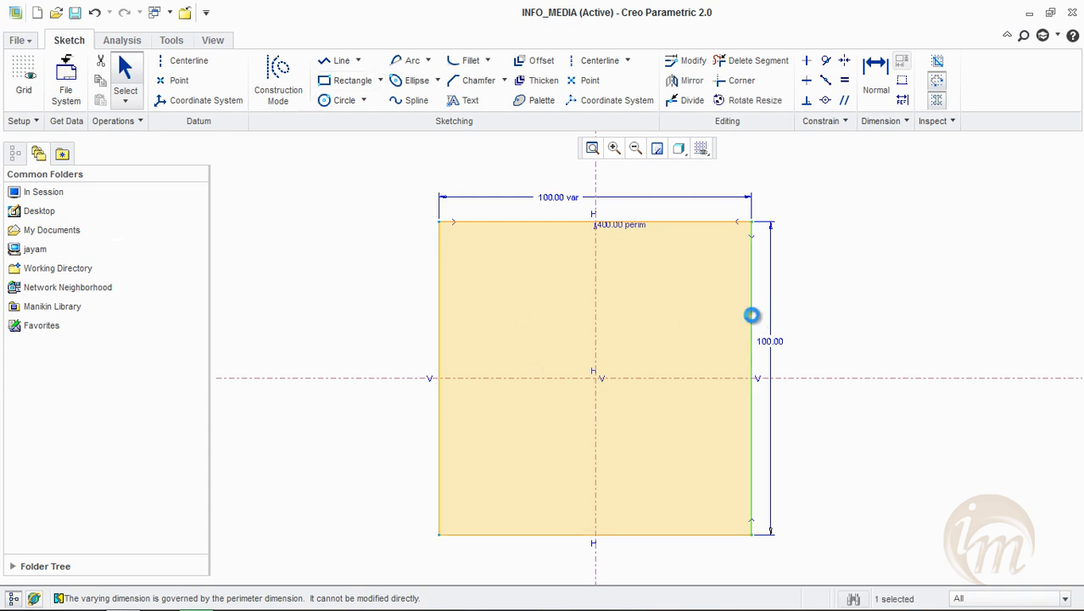
pyautogui.press('Delete')
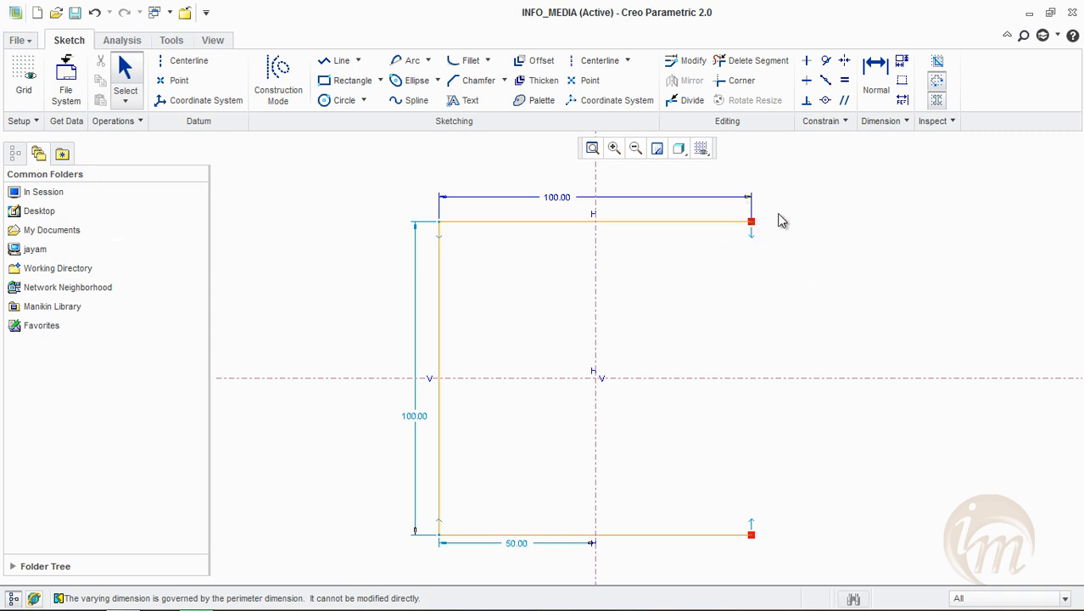
# Draw a notched line chain with equal segments of about 29 down the open right side, ending just short of the bottom edge
pyautogui.click(335, 61)
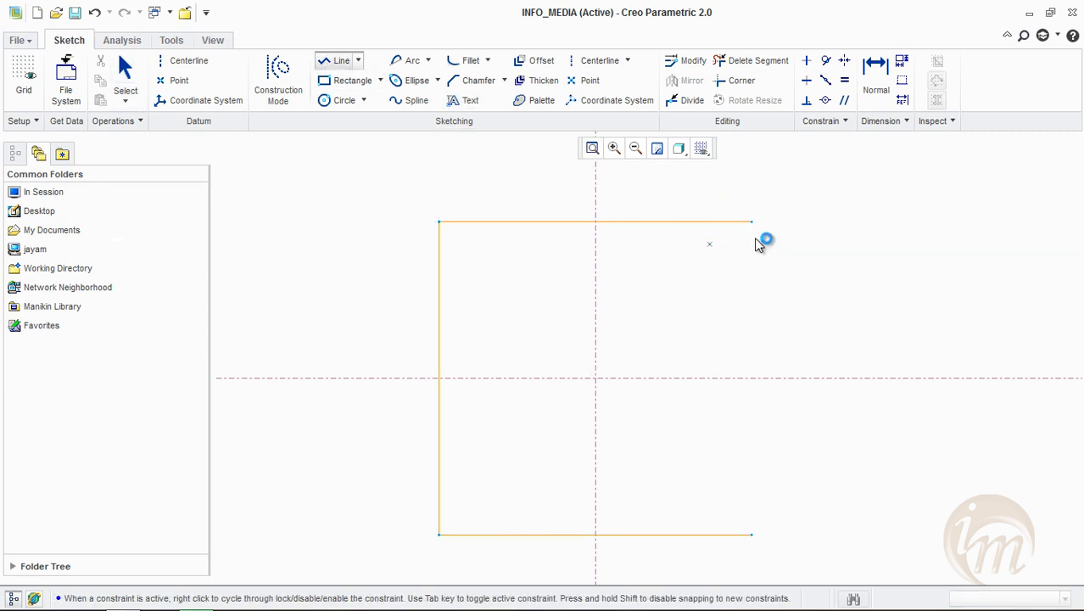
pyautogui.click(751, 222)
pyautogui.click(751, 312)
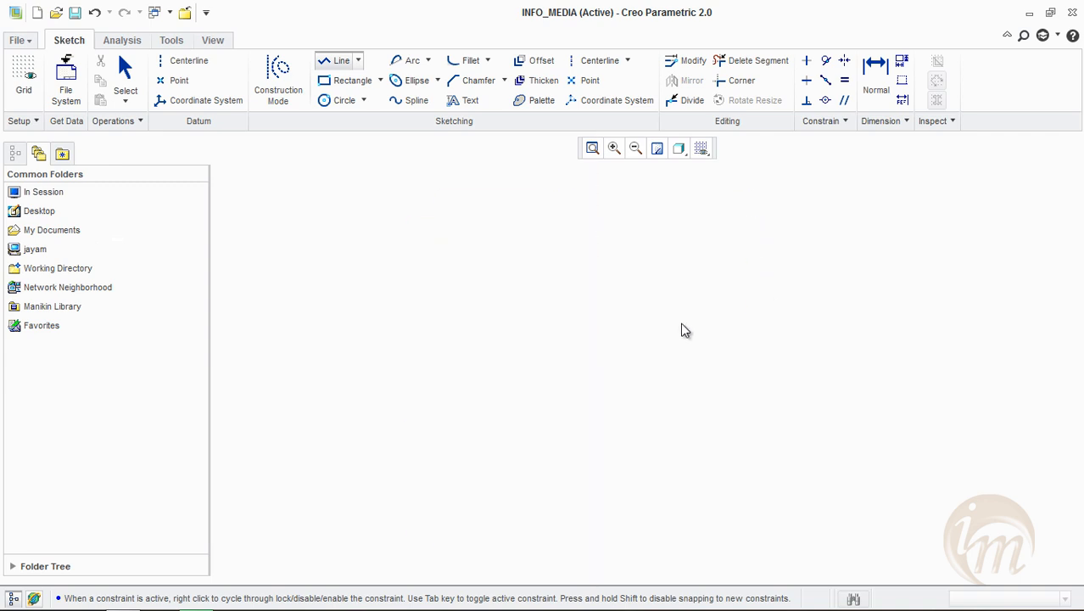
pyautogui.click(661, 312)
pyautogui.click(661, 403)
pyautogui.click(752, 404)
pyautogui.scroll(-3, 749, 533)
pyautogui.click(734, 493)
pyautogui.middleClick(849, 455)
pyautogui.scroll(2, 829, 472)
pyautogui.middleClick(801, 477)
pyautogui.scroll(-4, 806, 477)
pyautogui.scroll(8, 808, 476)
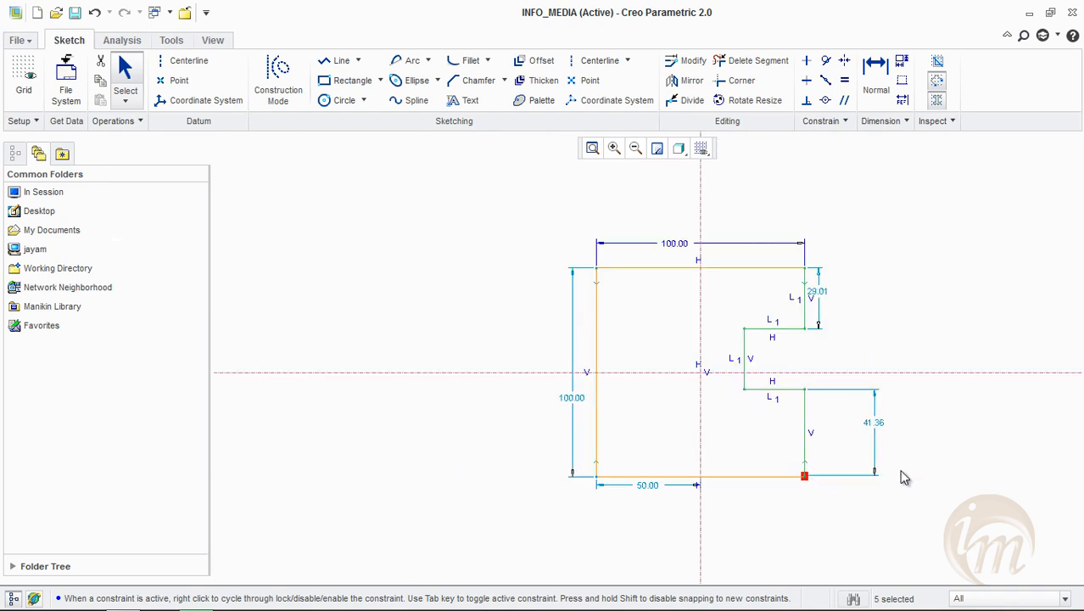
pyautogui.click(836, 490)
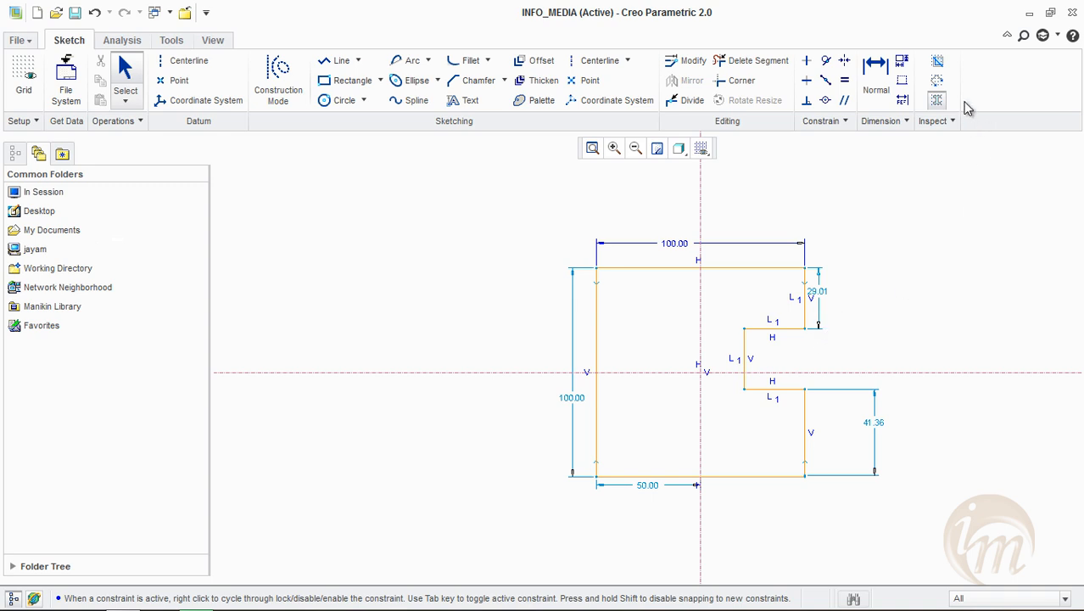
# Turn the open-end highlighting on and close the tiny gap at the profile's lower-right corner with a short line
pyautogui.click(939, 82)
pyautogui.scroll(-7, 822, 473)
pyautogui.scroll(-4, 771, 469)
pyautogui.click(338, 60)
pyautogui.scroll(-5, 646, 474)
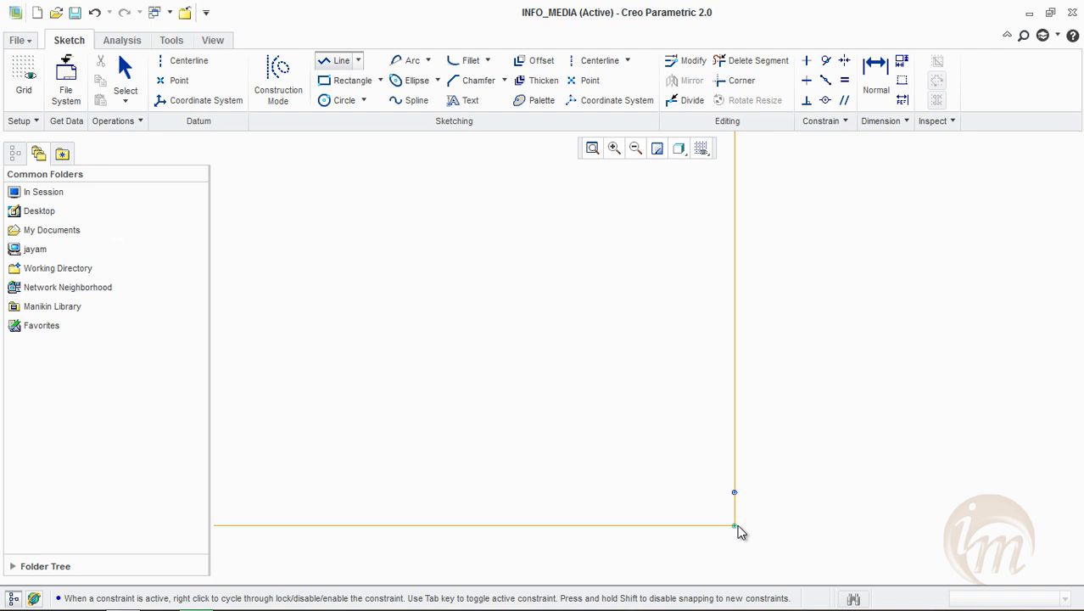
pyautogui.scroll(-2, 858, 426)
pyautogui.scroll(10, 860, 426)
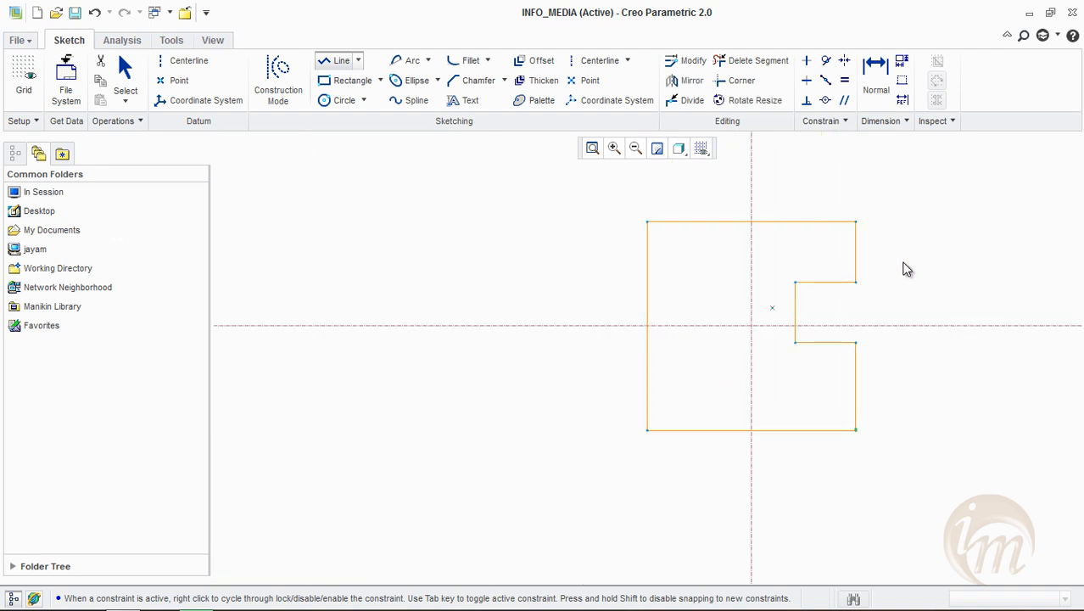
pyautogui.middleClick(951, 271)
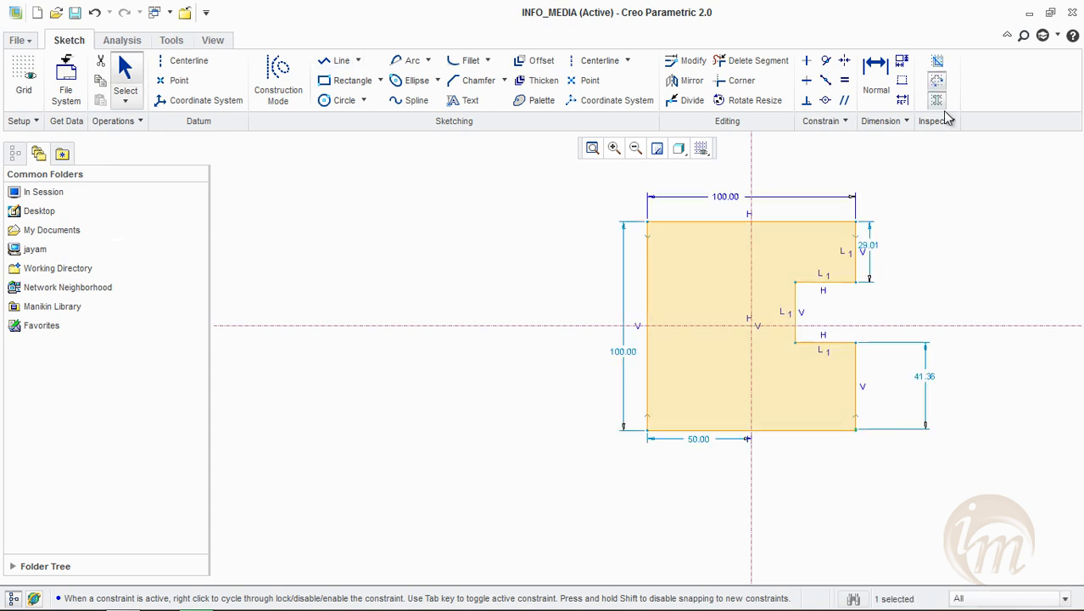
# Draw a horizontal line about 65 long directly on top of the profile's upper edge
pyautogui.click(338, 61)
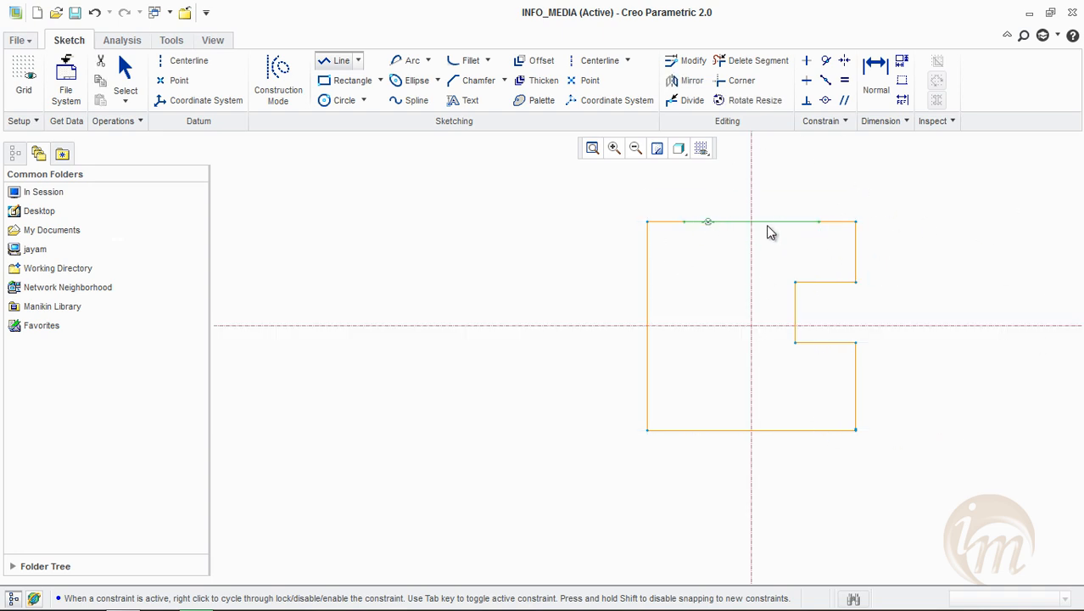
pyautogui.middleClick(977, 202)
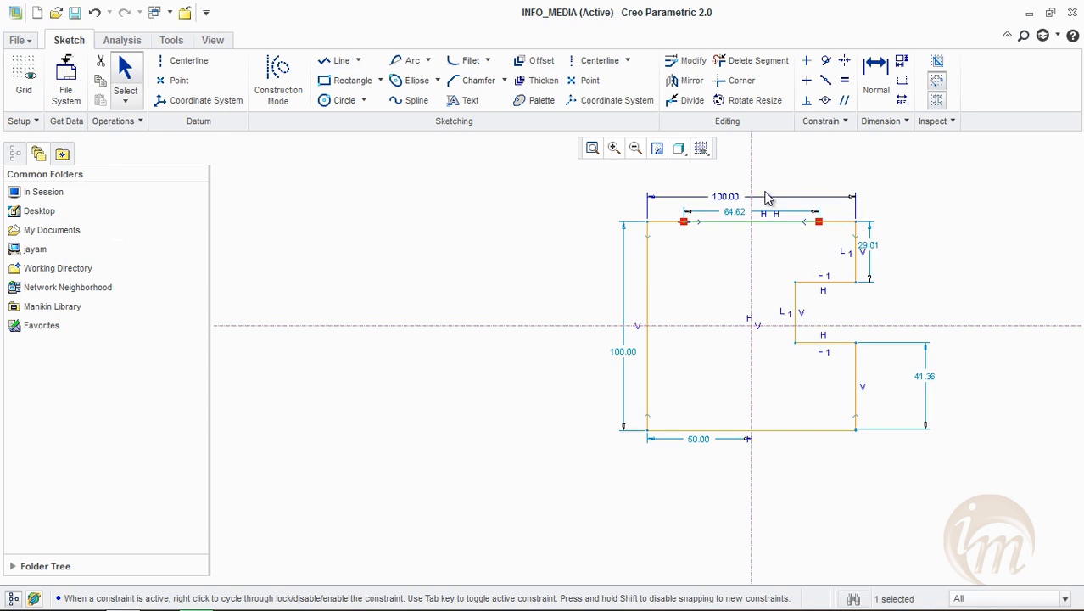
pyautogui.scroll(-5, 821, 222)
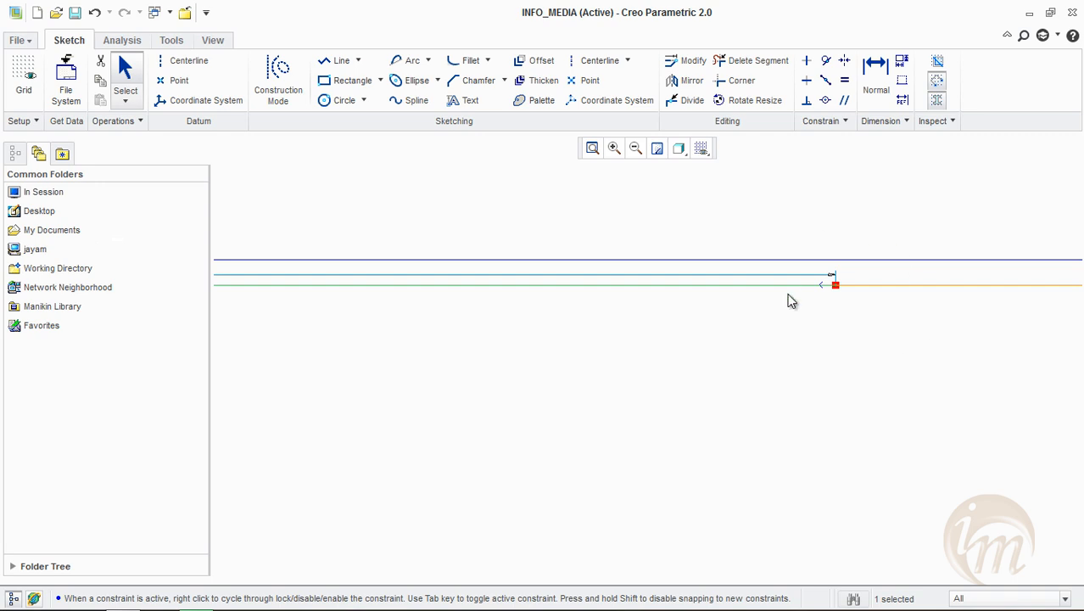
pyautogui.scroll(5, 809, 307)
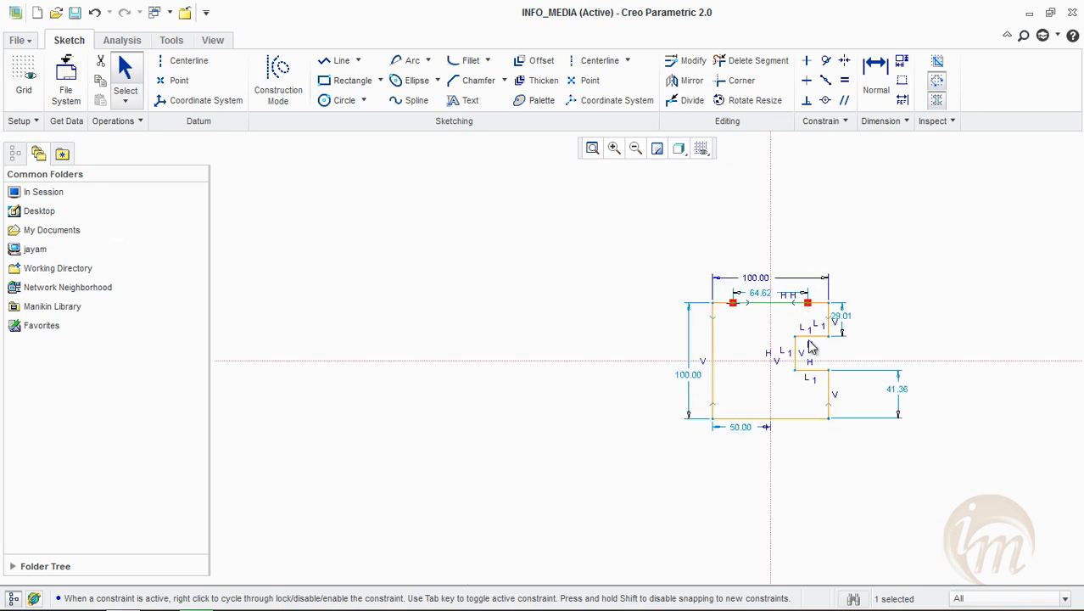
pyautogui.scroll(-3, 773, 395)
pyautogui.scroll(3, 759, 428)
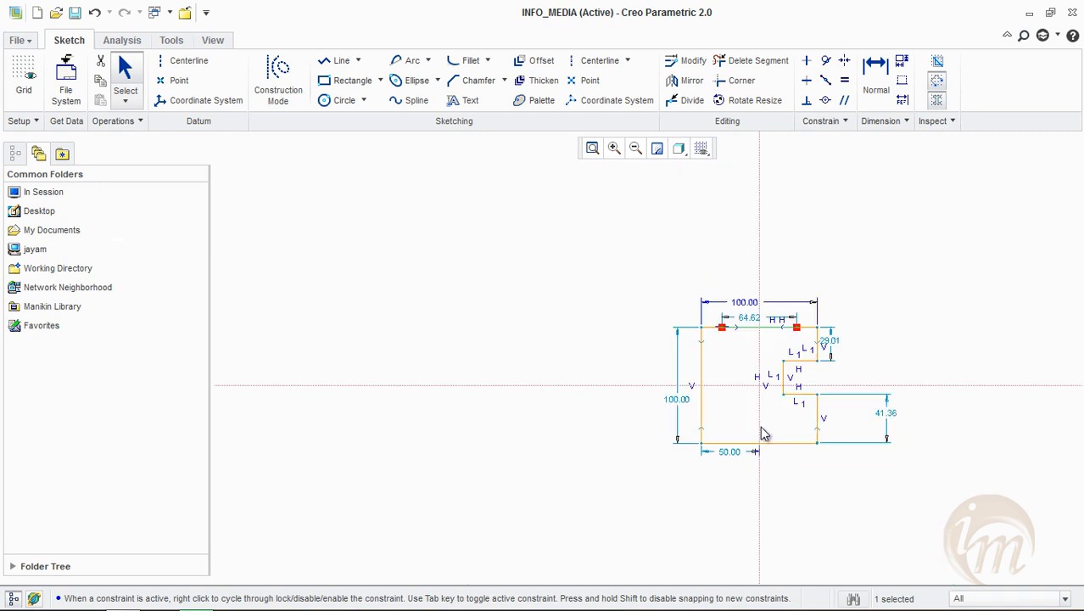
# Highlight the overlapping geometry and examine the duplicate line along the profile's upper edge
pyautogui.scroll(-2, 890, 241)
pyautogui.click(937, 60)
pyautogui.scroll(4, 916, 265)
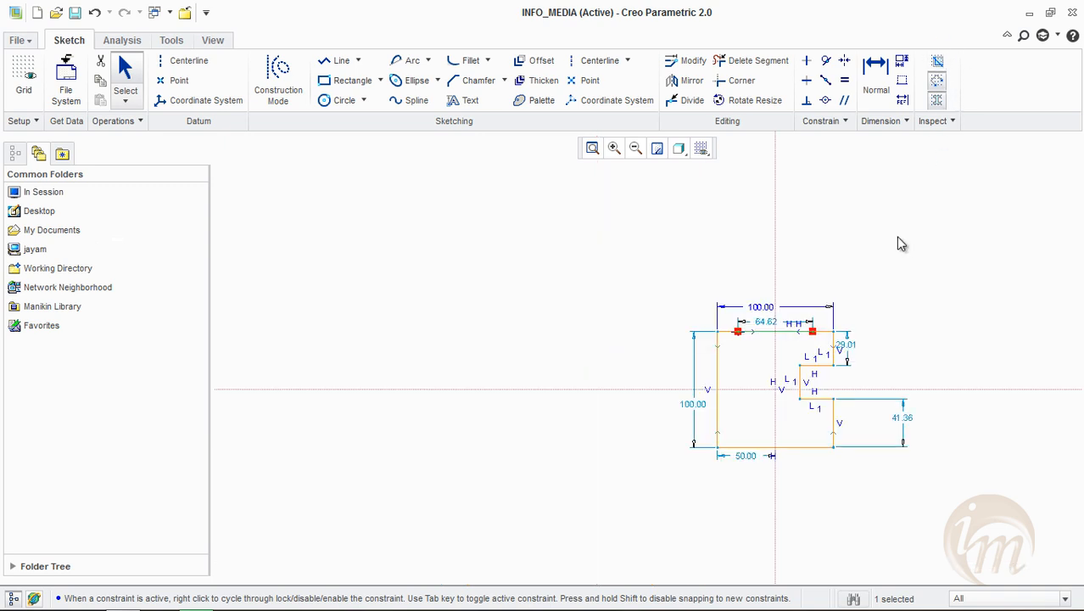
pyautogui.scroll(-2, 901, 244)
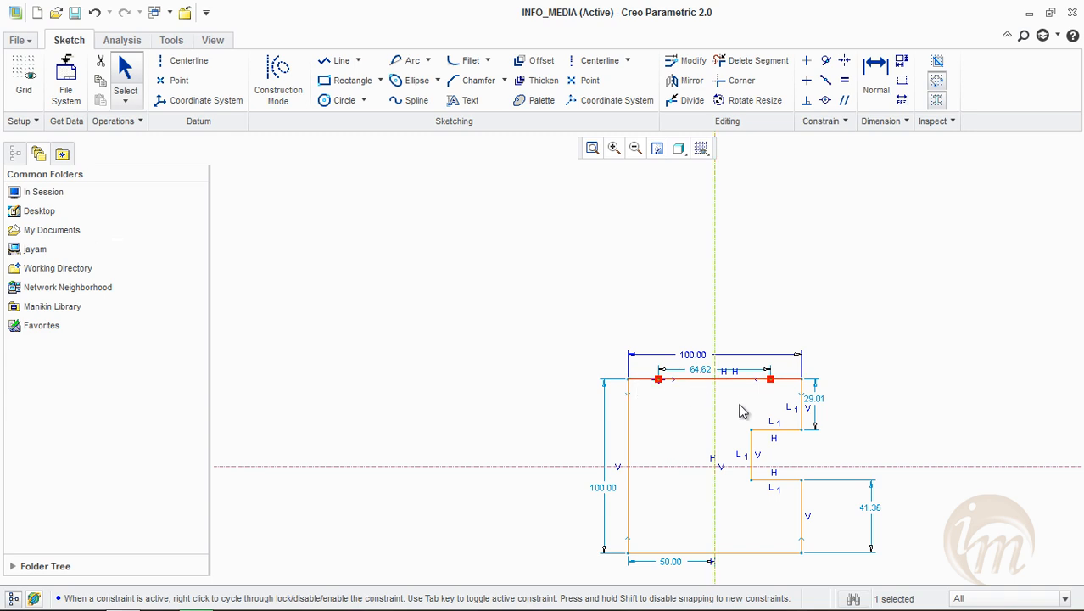
pyautogui.scroll(-4, 690, 378)
pyautogui.scroll(2, 594, 399)
pyautogui.moveTo(745, 463); pyautogui.dragTo(690, 438, button='middle')
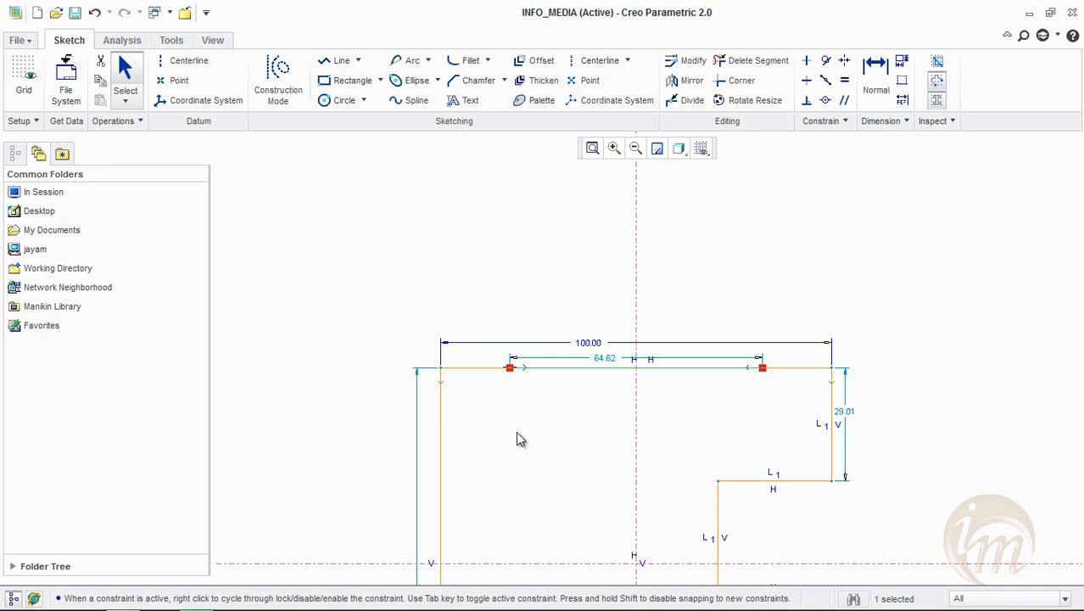
# Delete the original full-width upper edge and corner-trim the overlapping line to both adjacent vertical edges
pyautogui.click(709, 370)
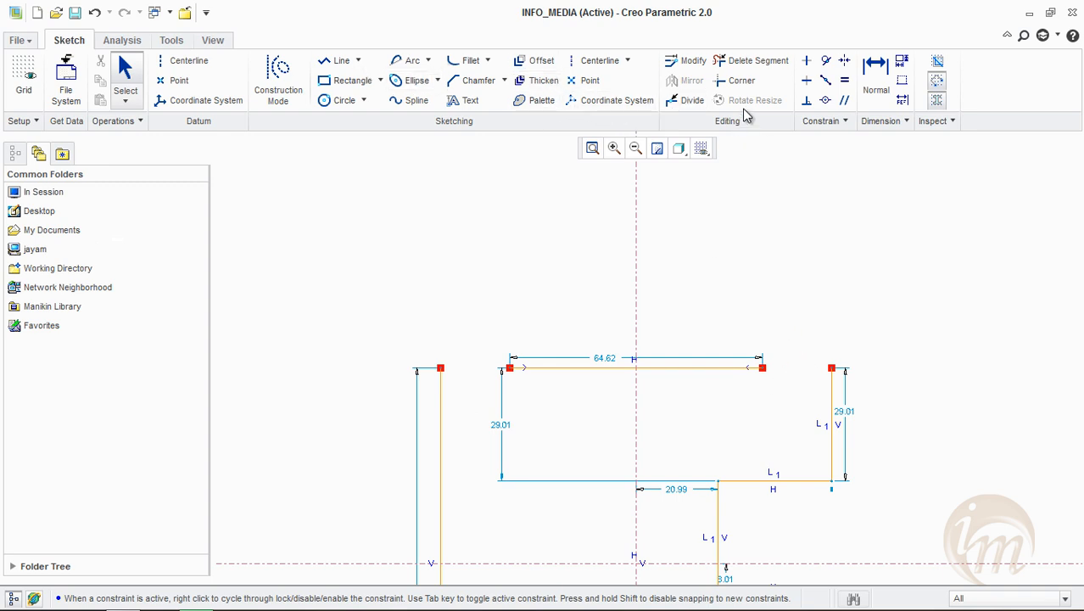
pyautogui.click(731, 84)
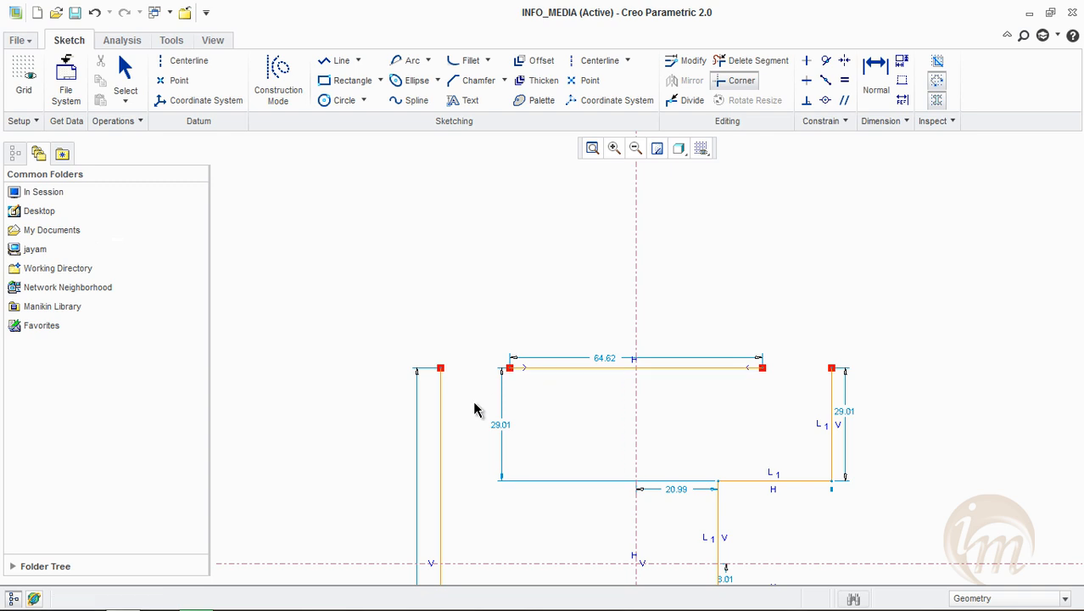
pyautogui.click(442, 435)
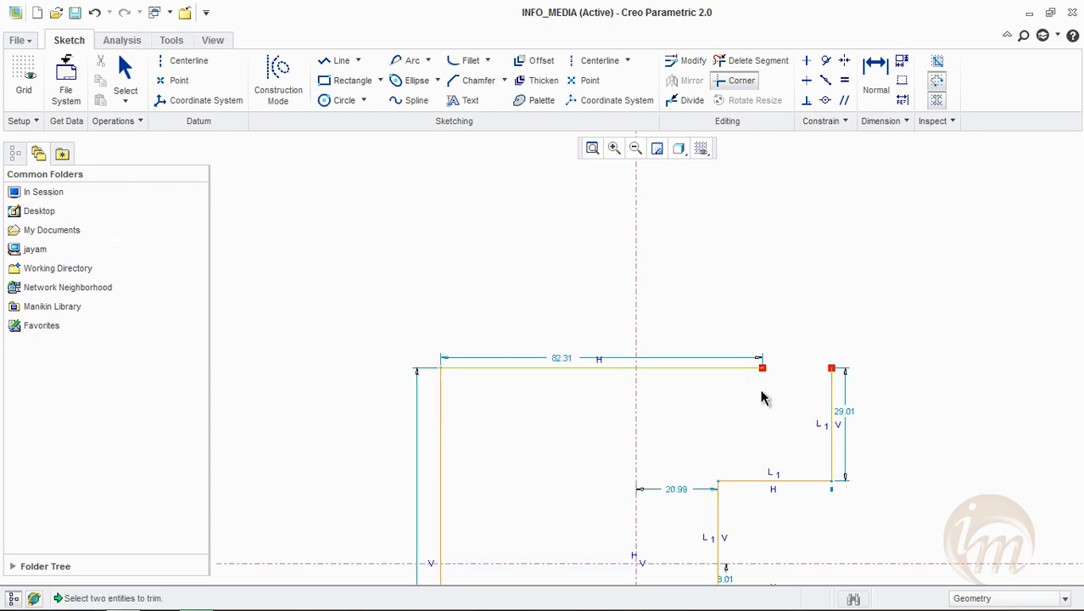
pyautogui.click(833, 431)
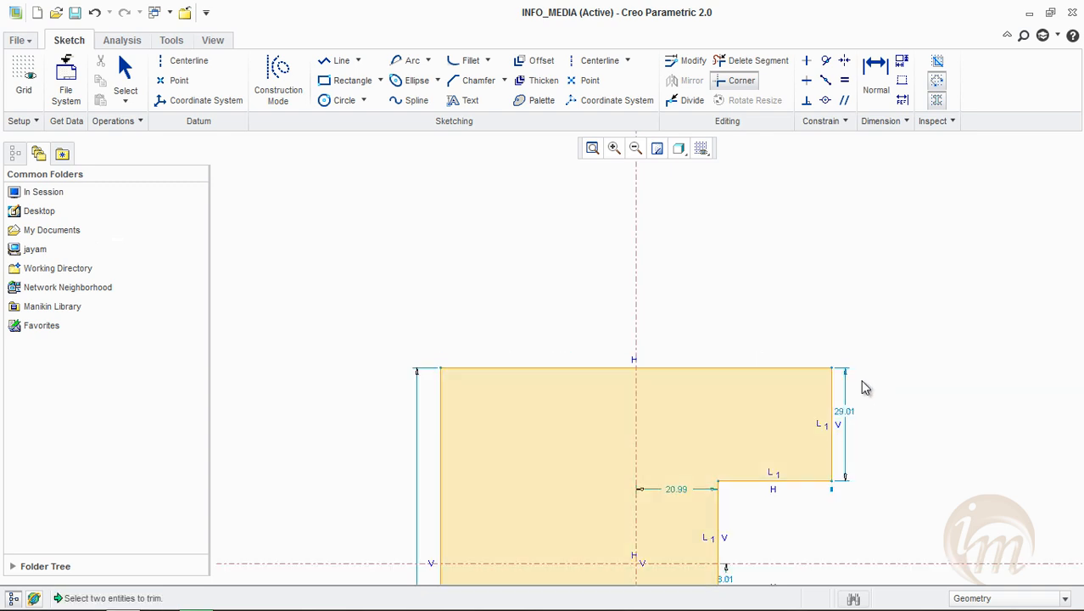
pyautogui.middleClick(861, 392)
pyautogui.keyDown('shift'); pyautogui.moveTo(851, 370); pyautogui.dragTo(806, 226, button='middle'); pyautogui.keyUp('shift')
pyautogui.scroll(-2, 800, 235)
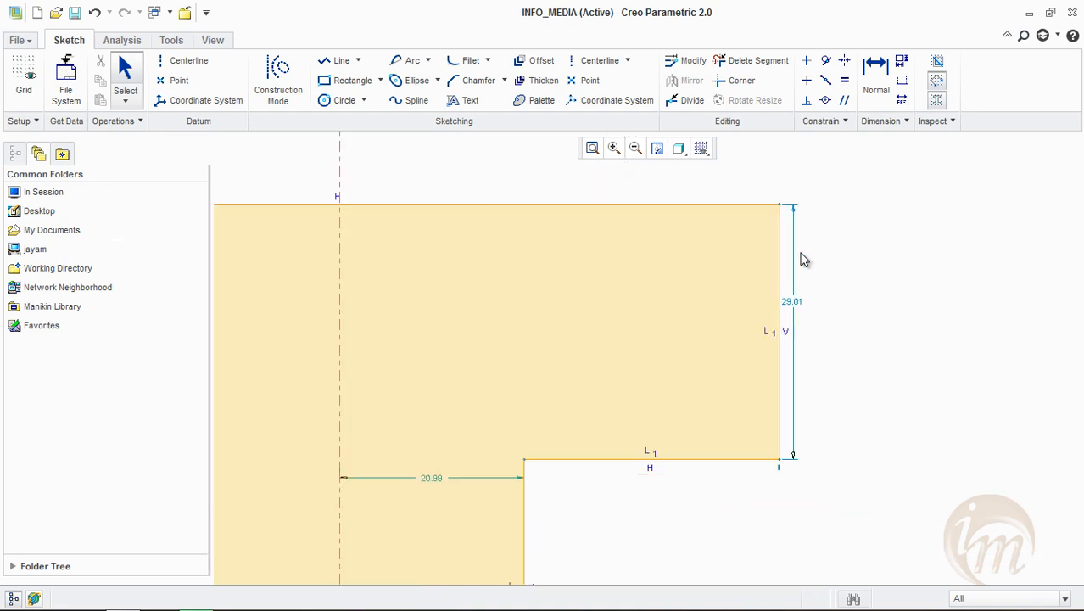
pyautogui.scroll(4, 800, 253)
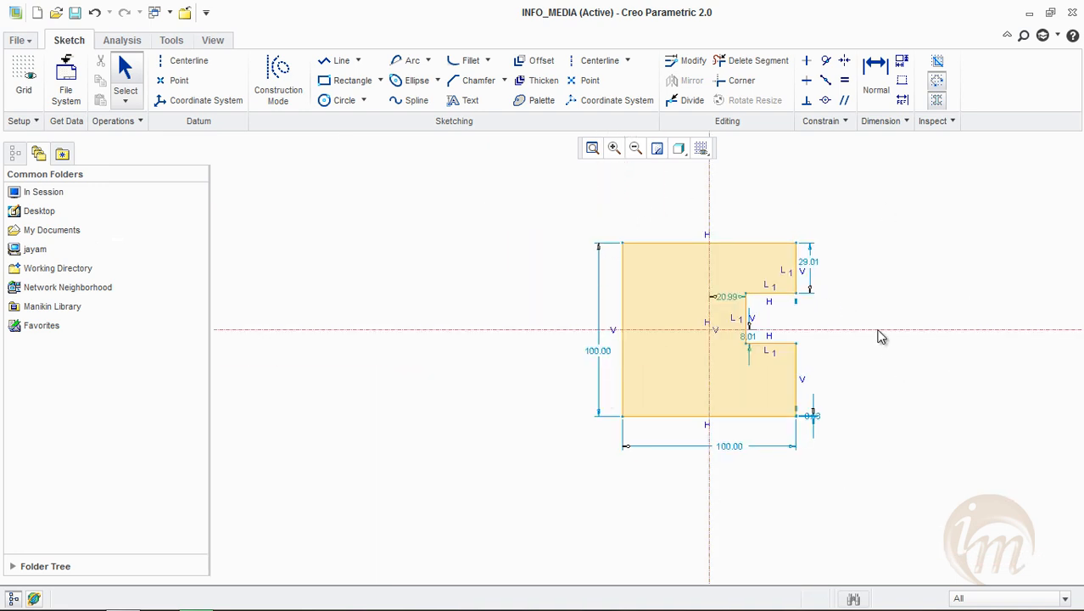
pyautogui.scroll(-2, 878, 332)
pyautogui.scroll(-2, 878, 333)
pyautogui.scroll(4, 806, 366)
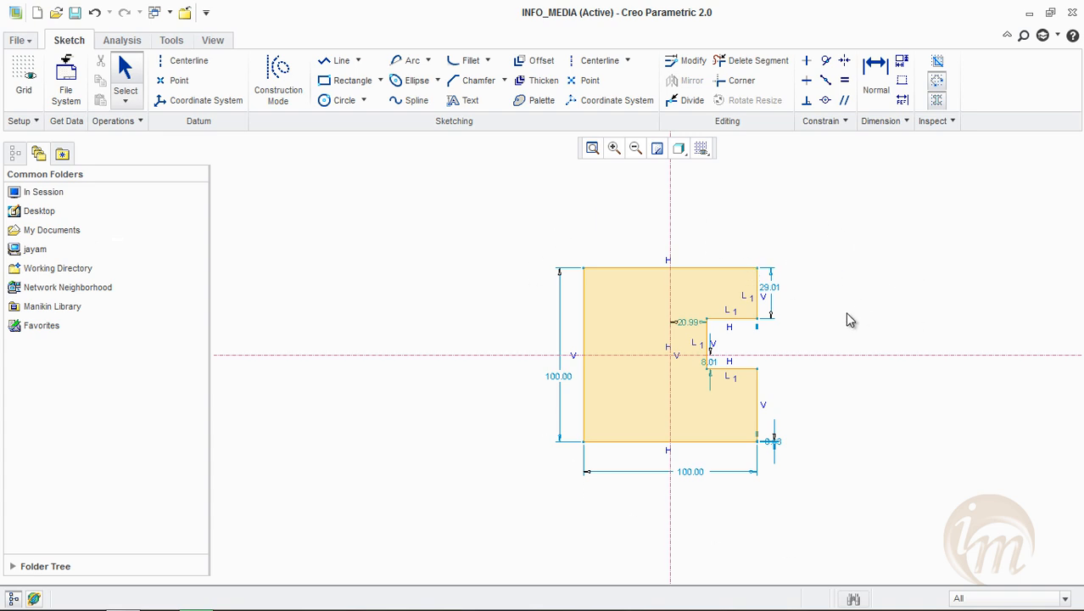
pyautogui.moveTo(867, 301); pyautogui.dragTo(818, 271, button='middle')
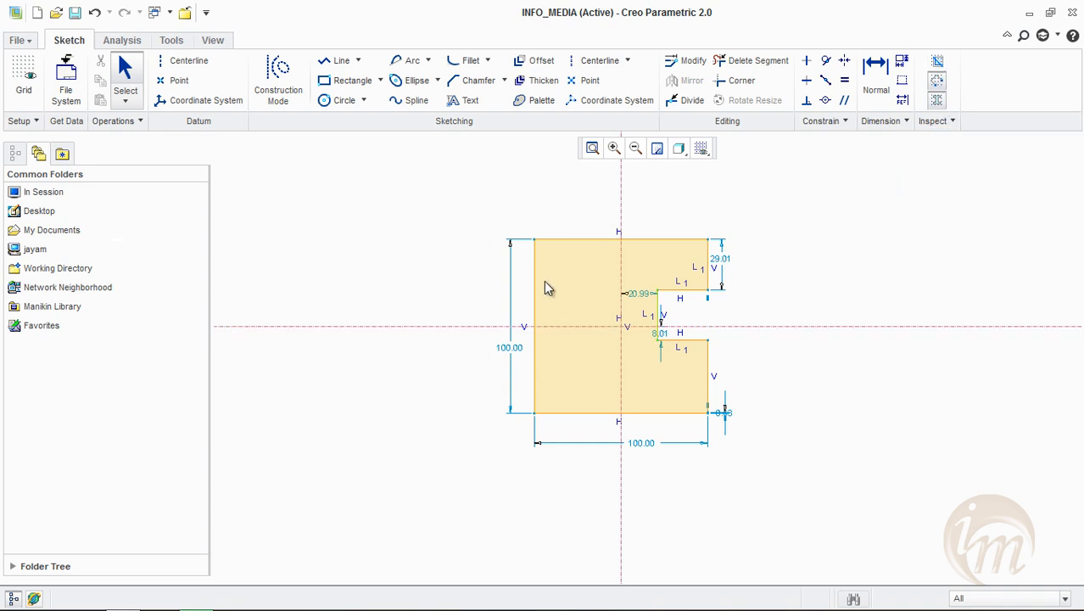
# Delete the entire sketch and draw a new vertical centerline crossed by a horizontal centerline
pyautogui.moveTo(431, 195); pyautogui.dragTo(708, 475)
pyautogui.press('Delete')
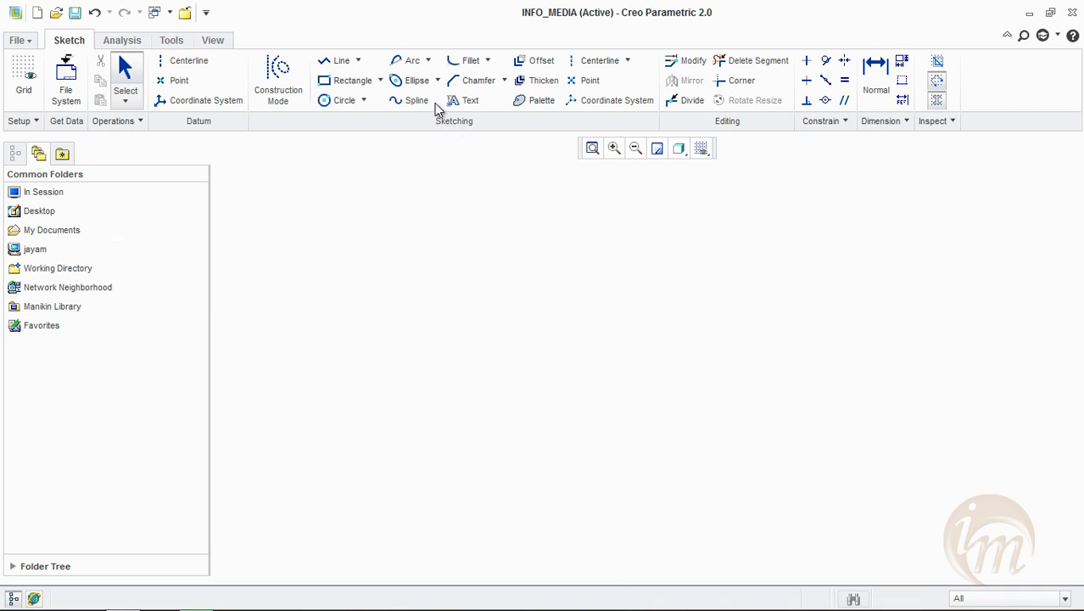
pyautogui.click(340, 100)
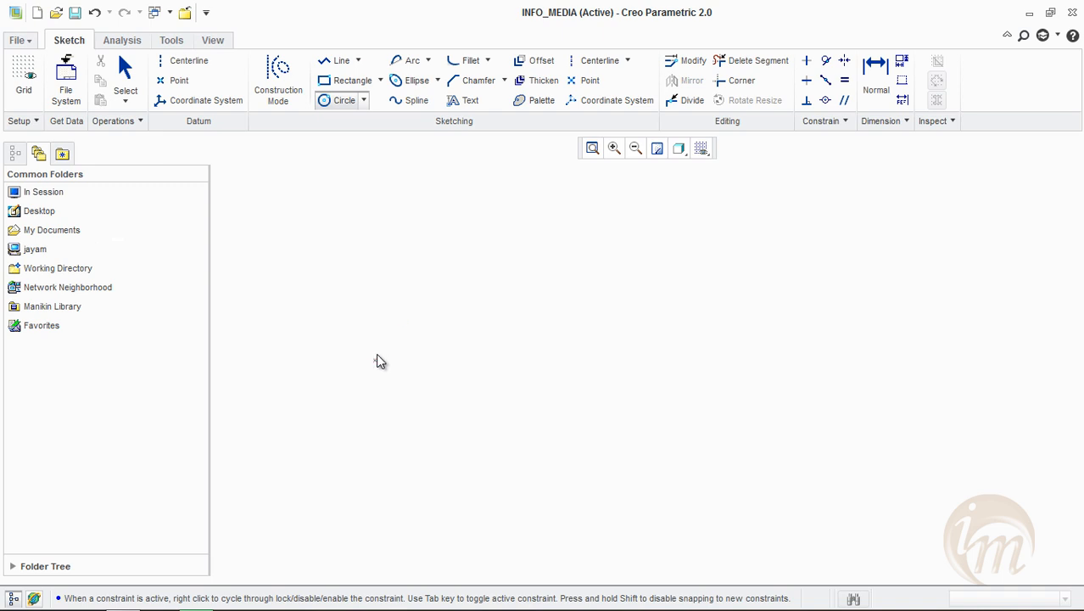
pyautogui.click(598, 60)
pyautogui.click(612, 209)
pyautogui.click(611, 448)
pyautogui.click(347, 391)
pyautogui.click(678, 392)
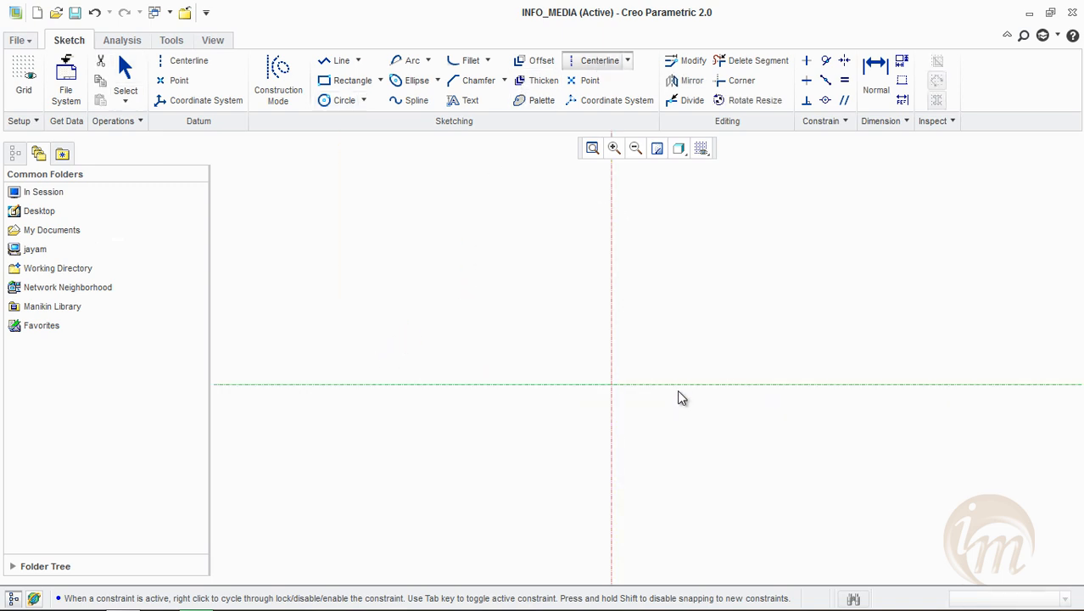
pyautogui.middleClick(683, 401)
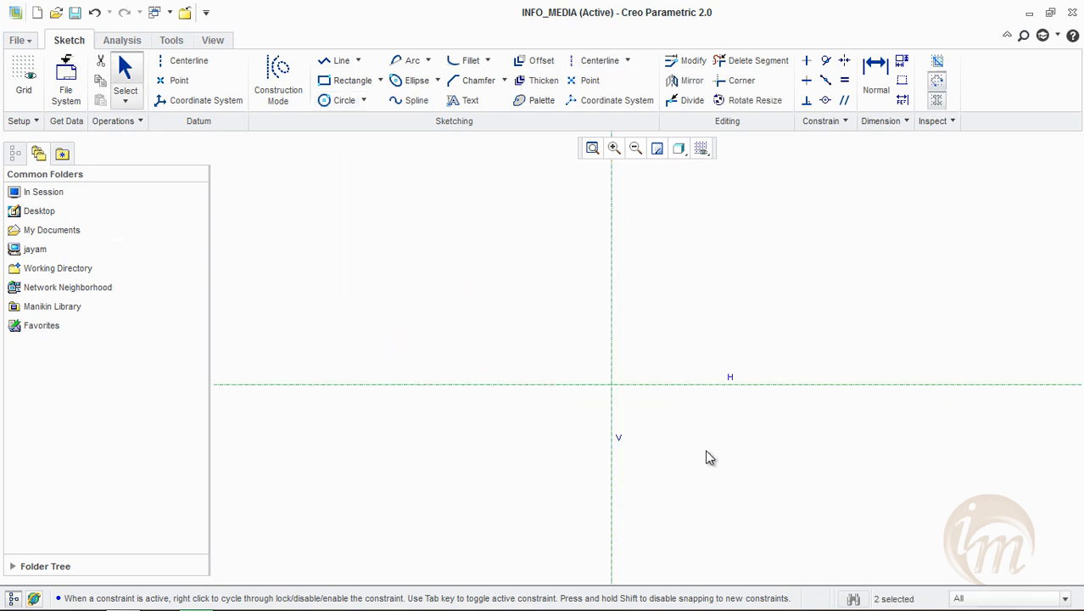
# Draw three concentric circles at the centerline intersection with diameters of about 50, 66 and 137
pyautogui.click(341, 101)
pyautogui.click(613, 386)
pyautogui.click(622, 427)
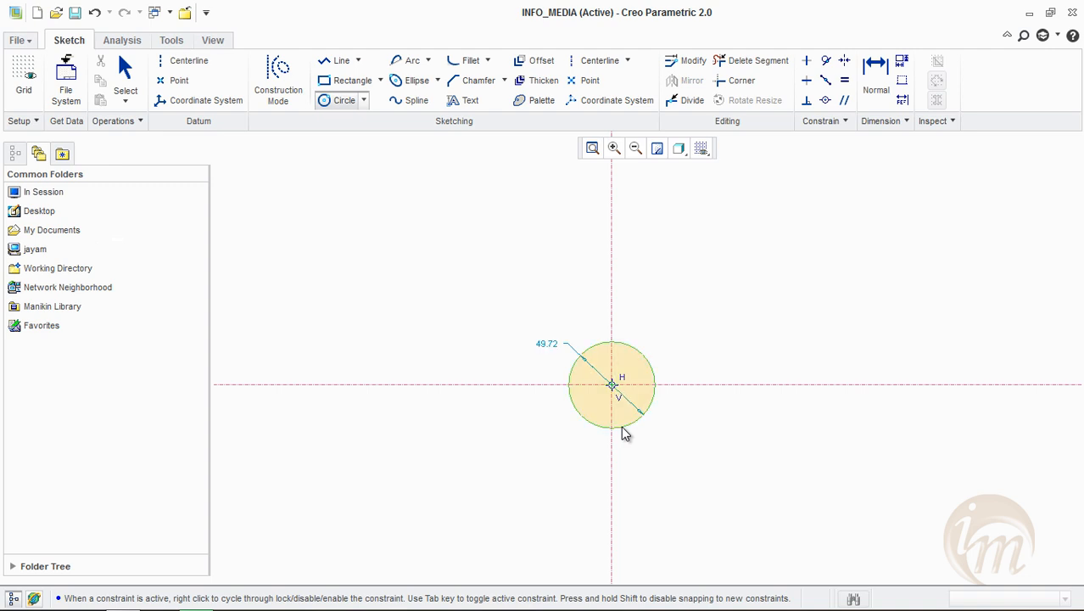
pyautogui.click(612, 385)
pyautogui.click(630, 443)
pyautogui.click(611, 385)
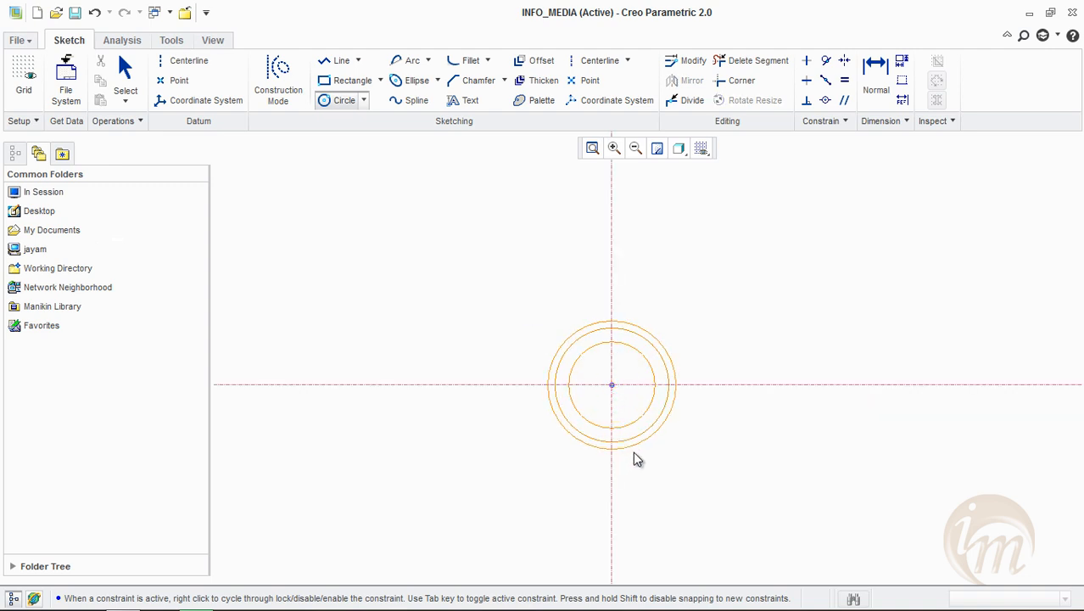
pyautogui.click(636, 503)
pyautogui.middleClick(747, 453)
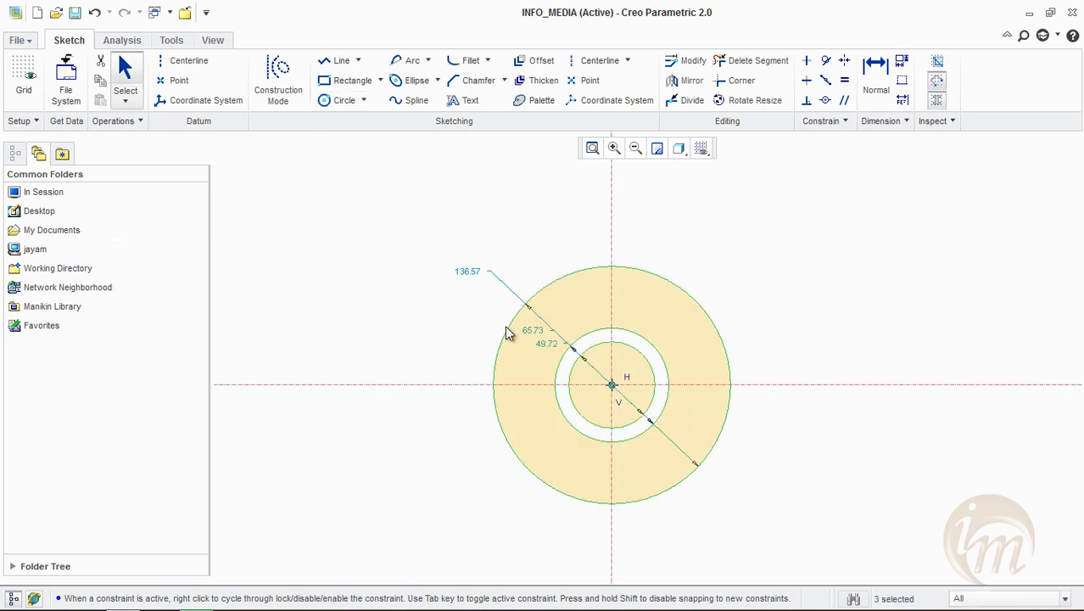
# Set the diameters of the originally smallest, middle and largest circles to 52, 22 and 30 respectively
pyautogui.doubleClick(547, 346)
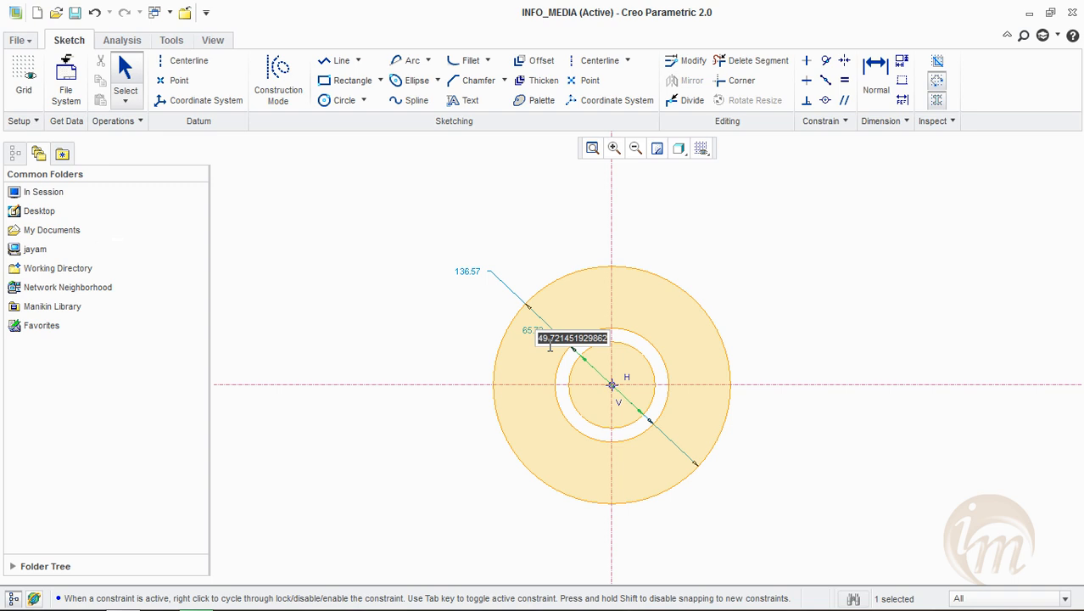
pyautogui.write('52')
pyautogui.press('Return')
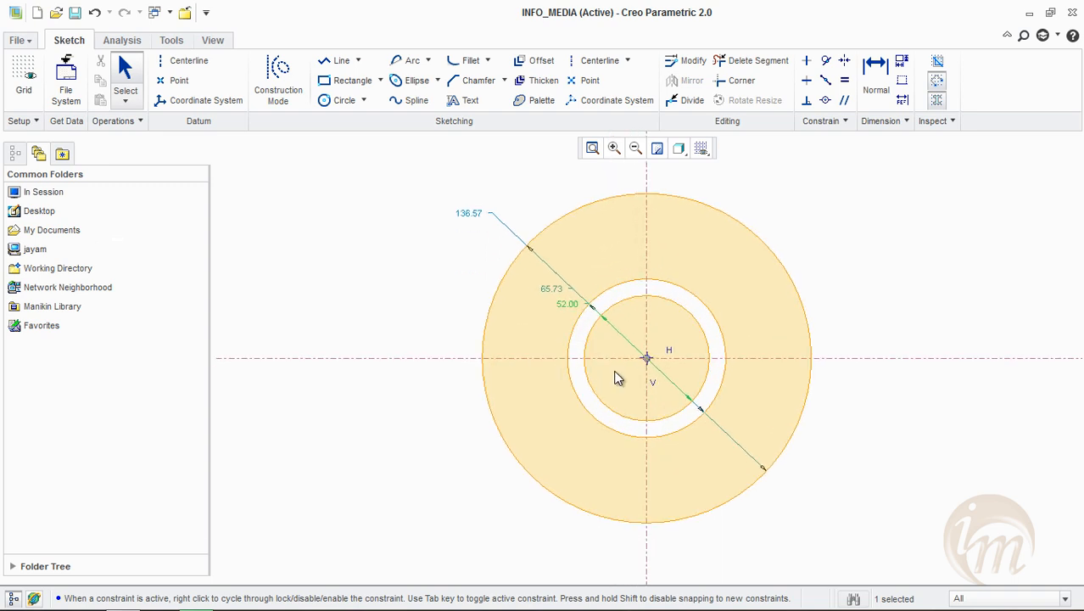
pyautogui.doubleClick(547, 293)
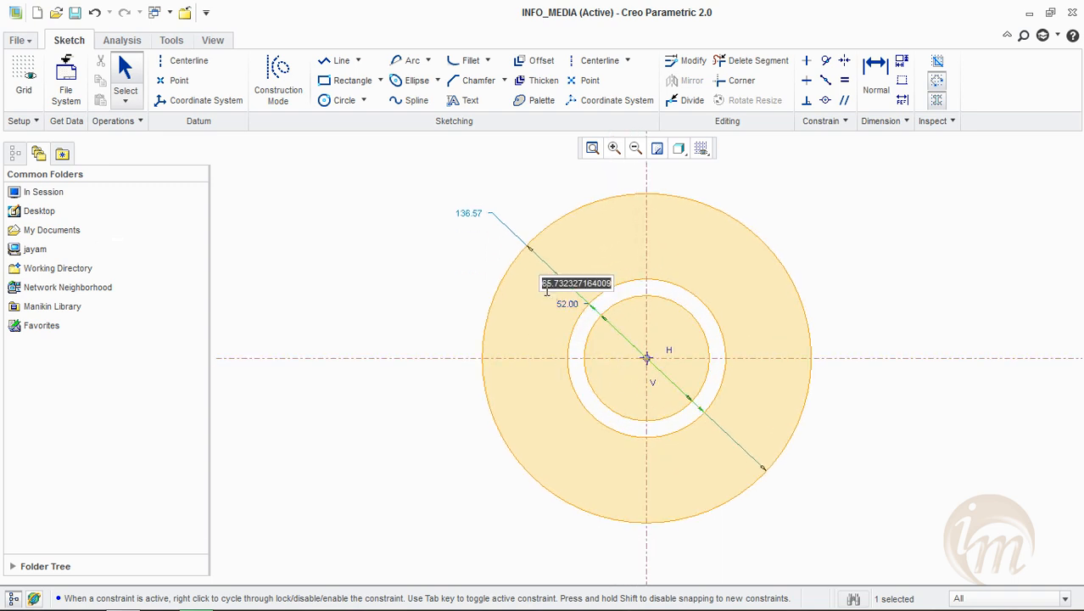
pyautogui.write('22')
pyautogui.press('Return')
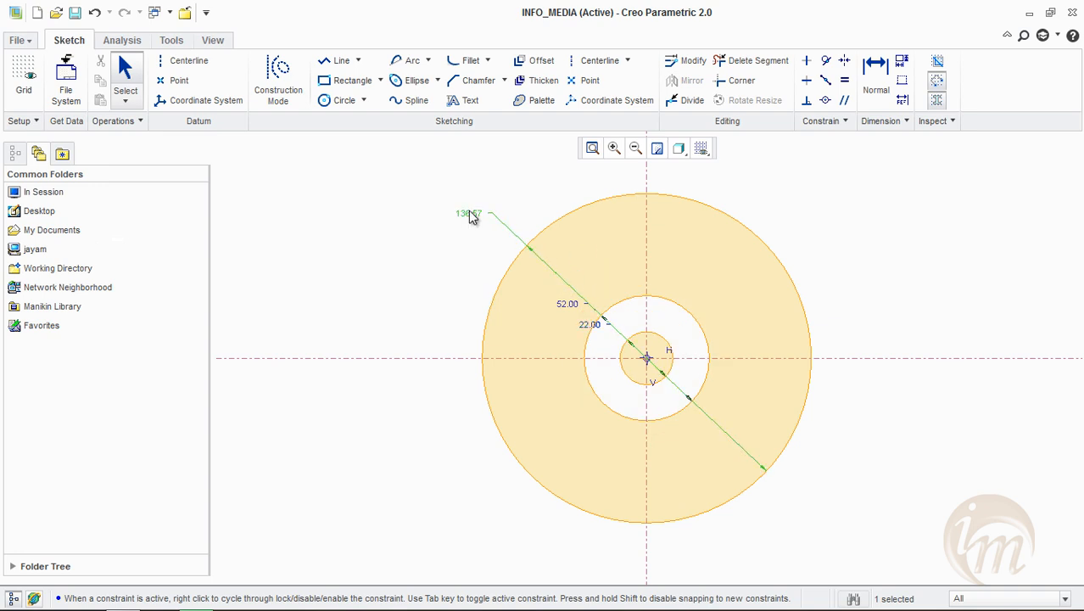
pyautogui.doubleClick(468, 213)
pyautogui.write('30')
pyautogui.press('Return')
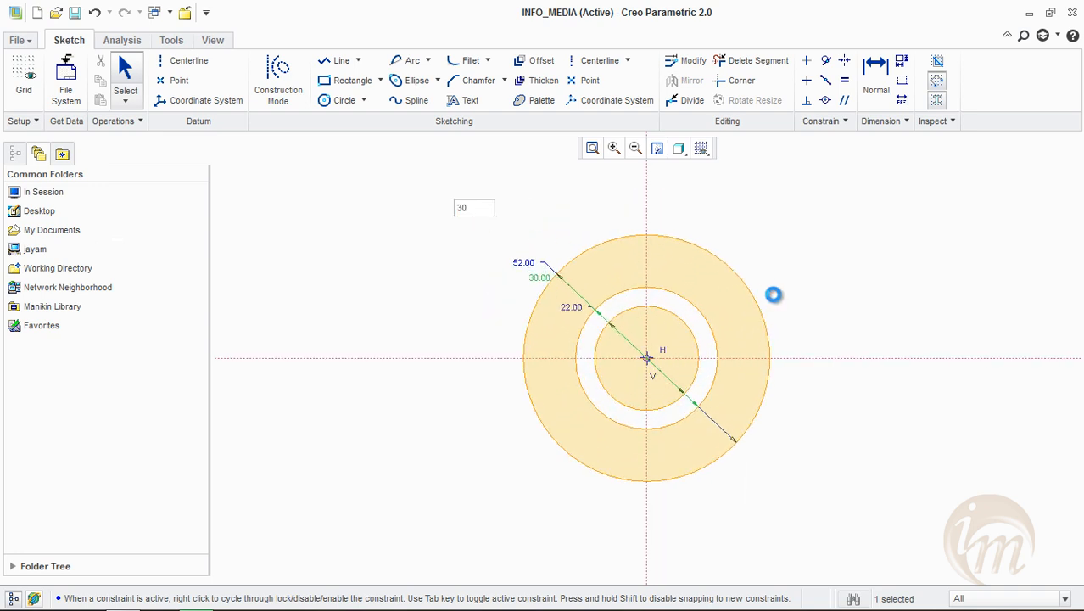
# Draw a circle about 22 in diameter on the horizontal centerline, about 82 to the right of the concentric circles' center
pyautogui.click(340, 100)
pyautogui.click(989, 365)
pyautogui.click(989, 411)
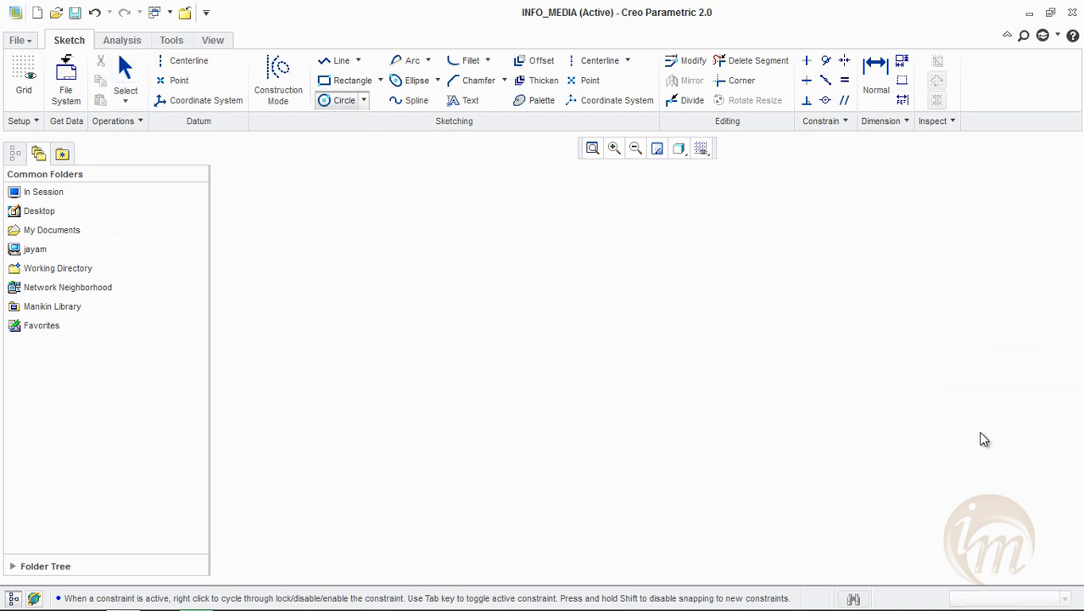
pyautogui.middleClick(877, 478)
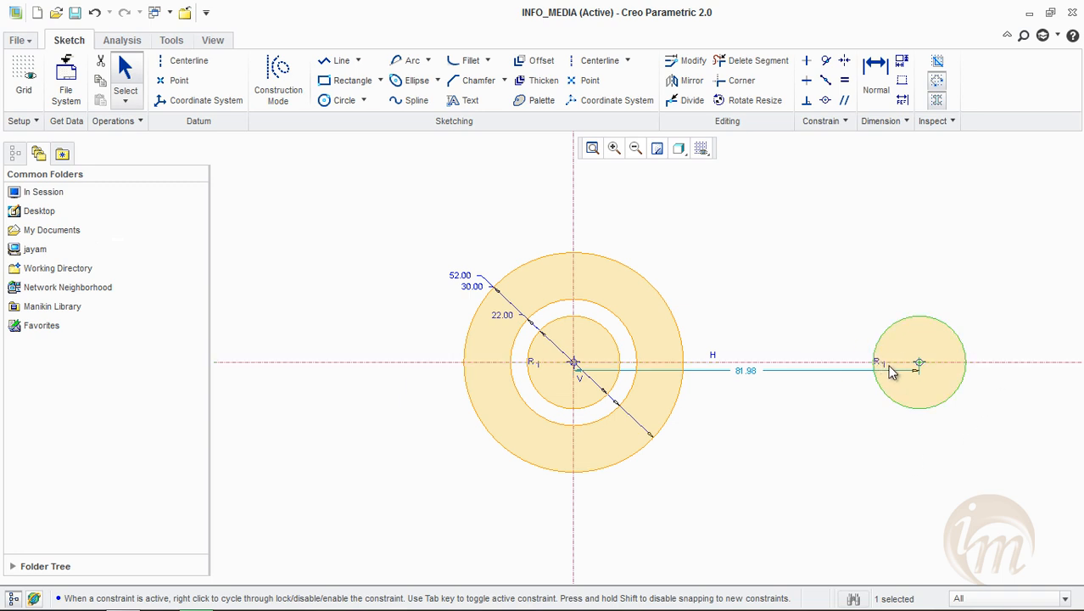
pyautogui.scroll(5, 888, 383)
pyautogui.scroll(-5, 874, 378)
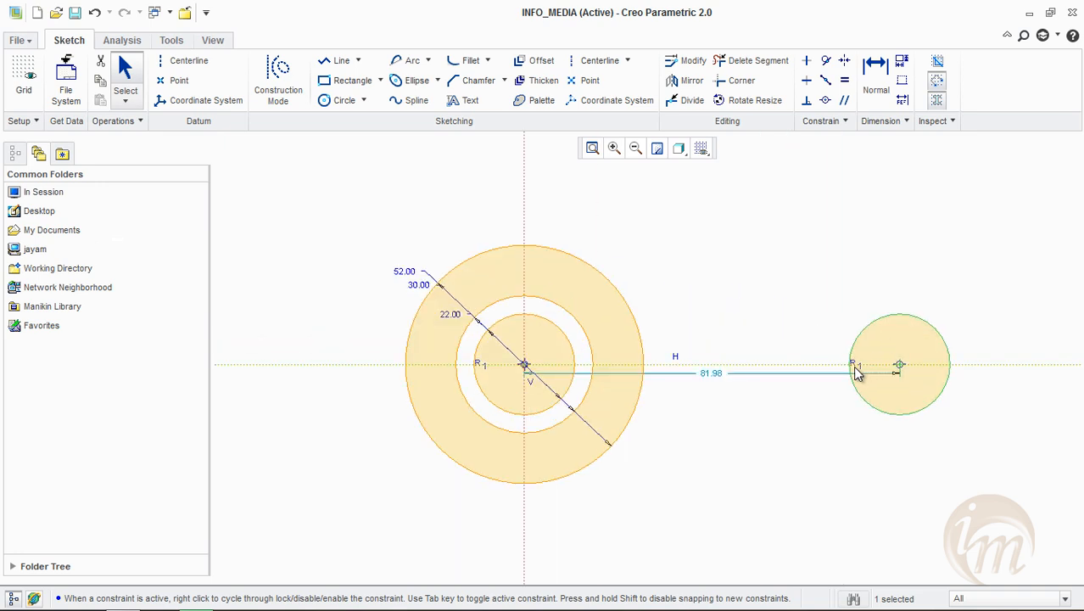
# Remove the equal-radius constraint from the new circle on the right and set its diameter to 24
pyautogui.click(870, 379)
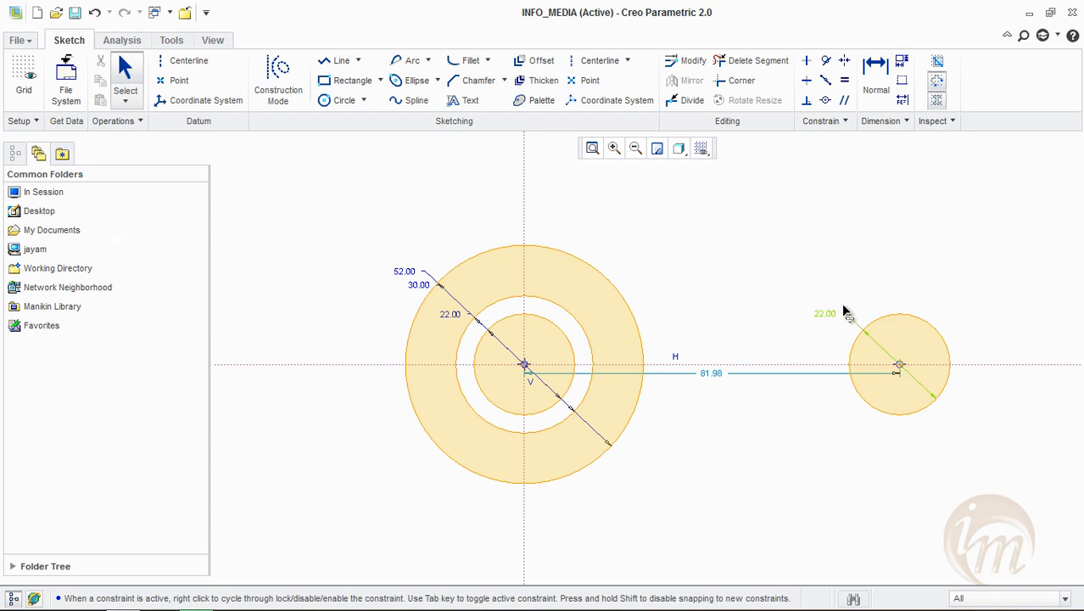
pyautogui.middleClick(958, 283)
pyautogui.doubleClick(975, 285)
pyautogui.write('24')
pyautogui.press('Return')
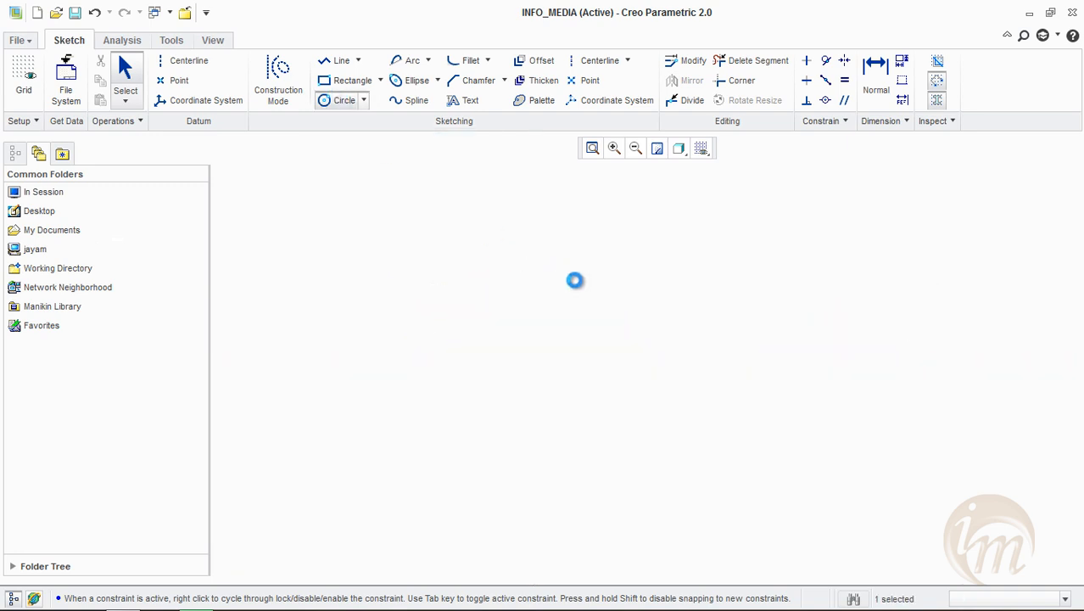
# Draw a concentric circle inside the right-hand 24 circle and set its diameter to 11
pyautogui.click(803, 358)
pyautogui.click(801, 385)
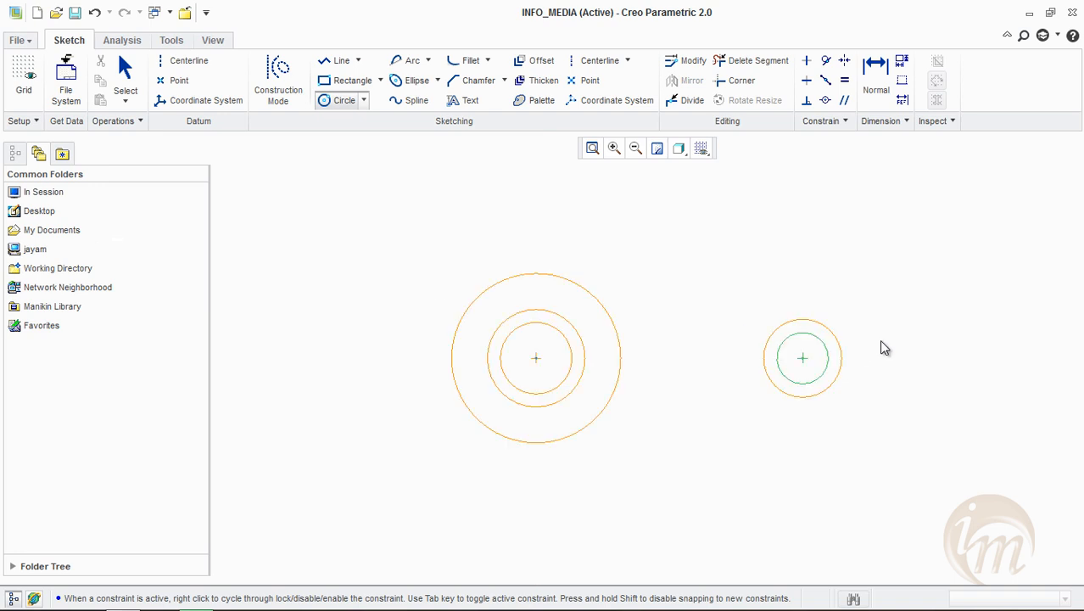
pyautogui.middleClick(881, 341)
pyautogui.doubleClick(751, 331)
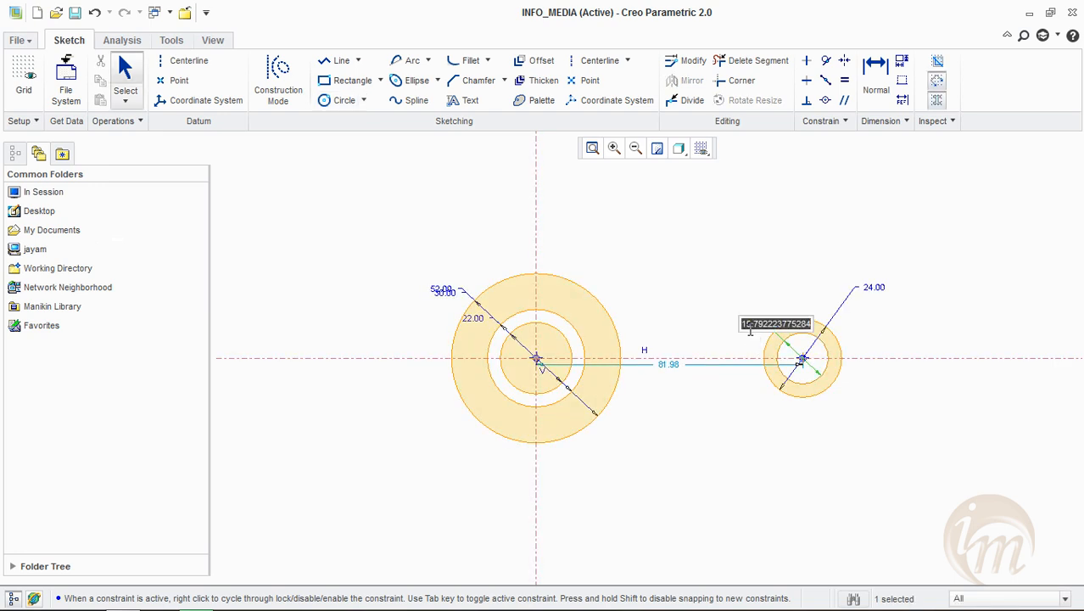
pyautogui.write('11')
pyautogui.press('Return')
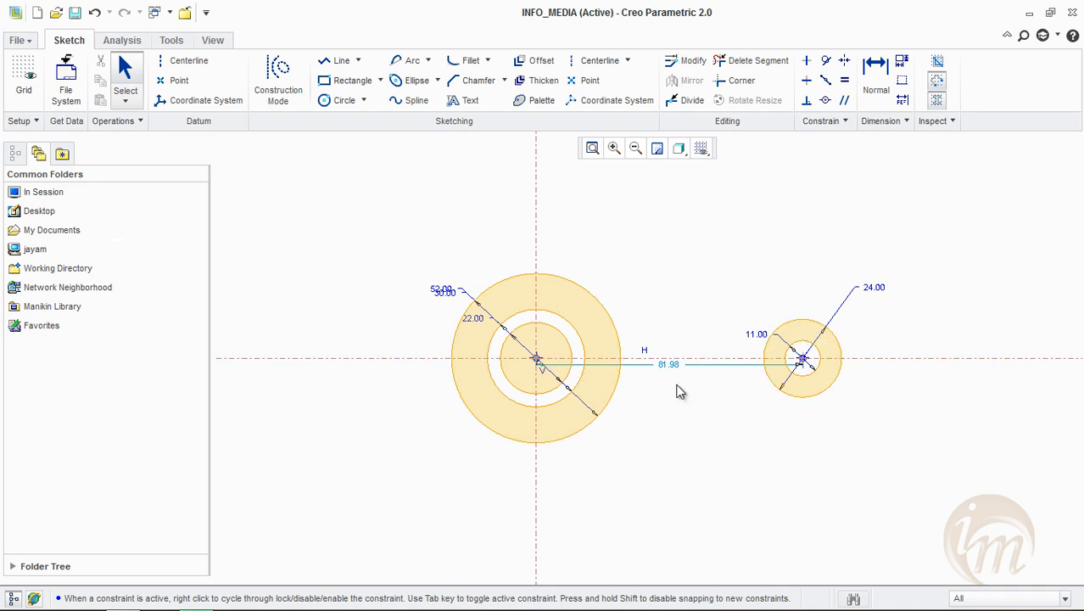
# Move the center-to-center distance dimension below the circles and set it to 60
pyautogui.moveTo(667, 375); pyautogui.dragTo(670, 488)
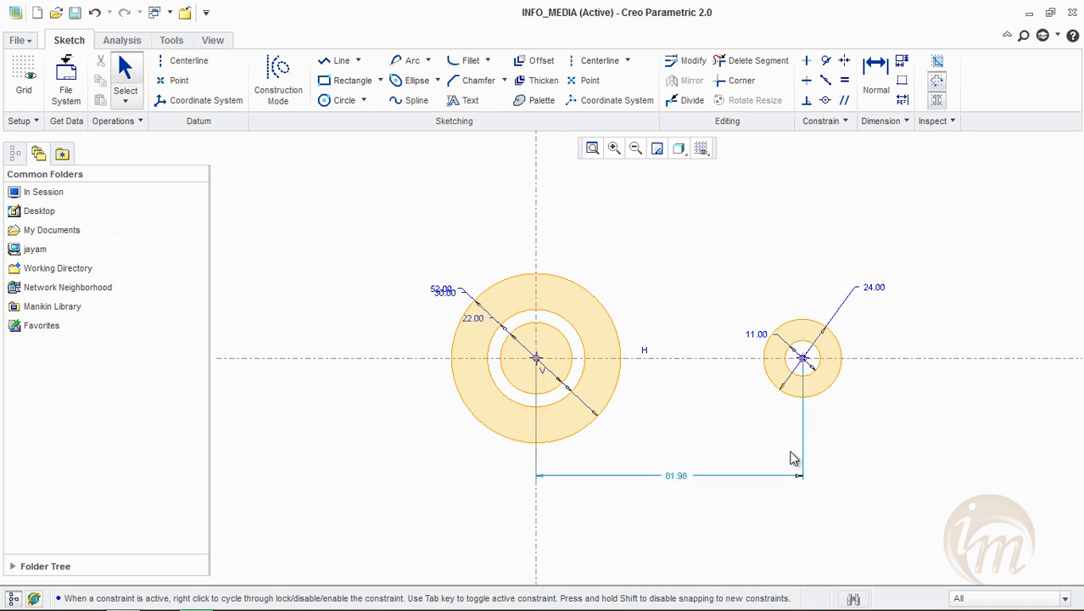
pyautogui.doubleClick(676, 475)
pyautogui.write('60')
pyautogui.press('Return')
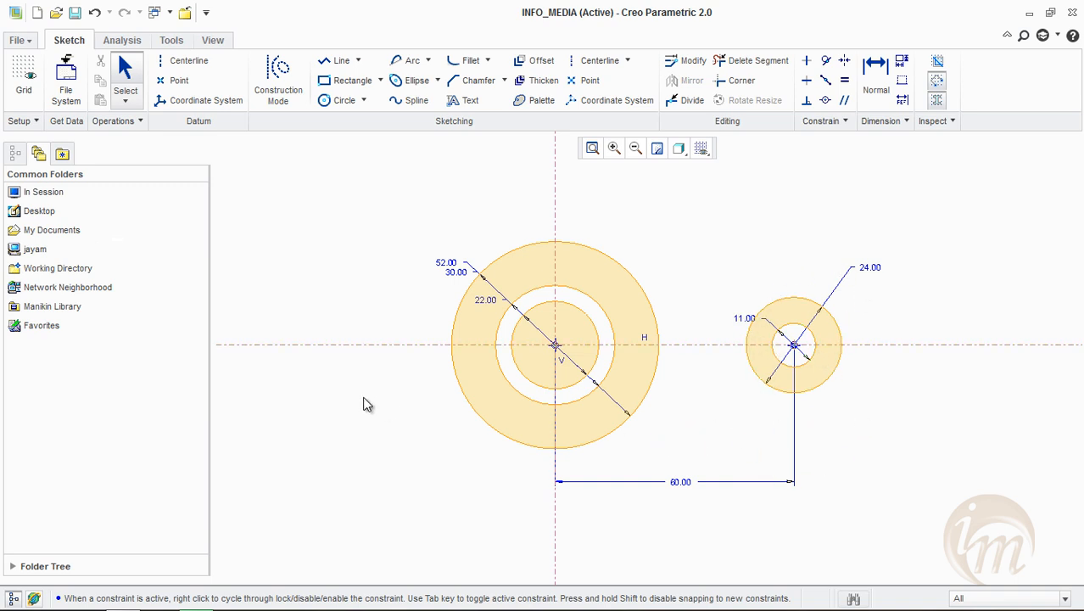
pyautogui.moveTo(570, 442); pyautogui.dragTo(582, 443, button='middle')
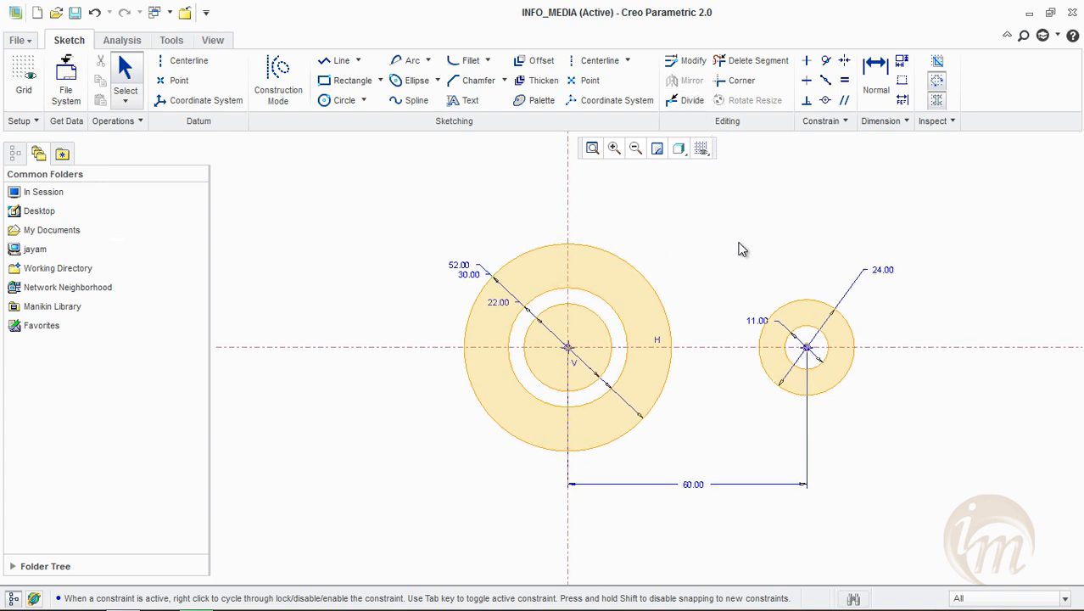
# Mirror the two small right-hand circles about the vertical centerline
pyautogui.moveTo(716, 229); pyautogui.dragTo(894, 453)
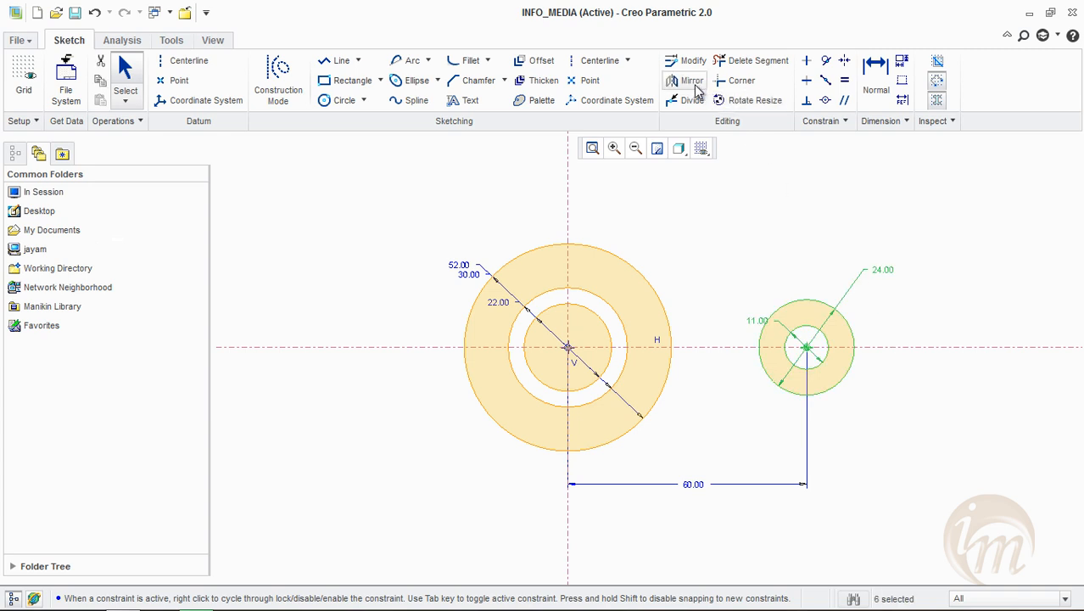
pyautogui.click(692, 82)
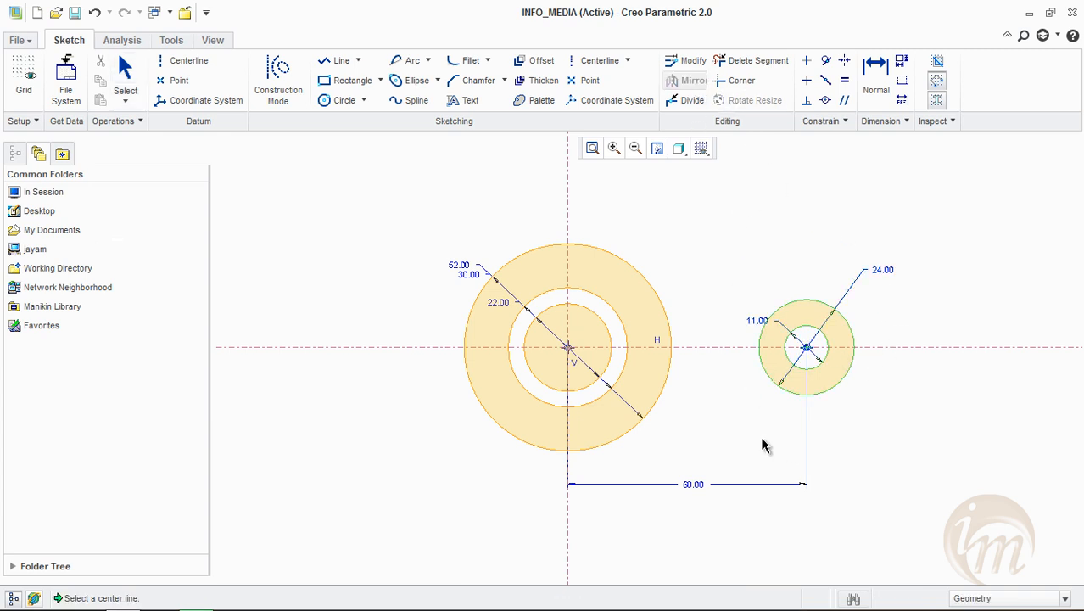
pyautogui.click(568, 214)
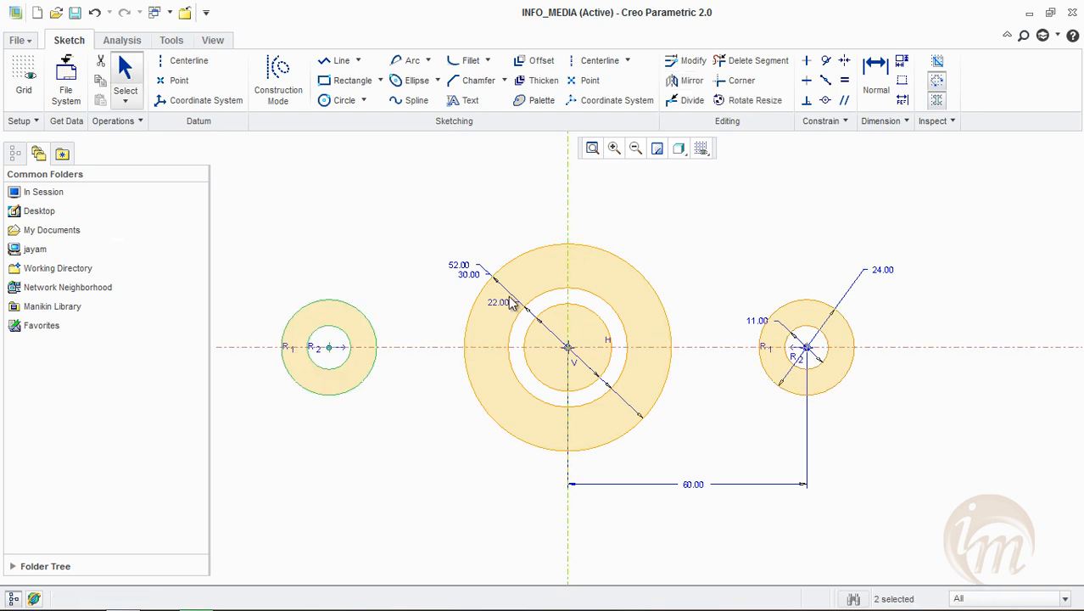
pyautogui.moveTo(902, 445); pyautogui.dragTo(933, 430, button='middle')
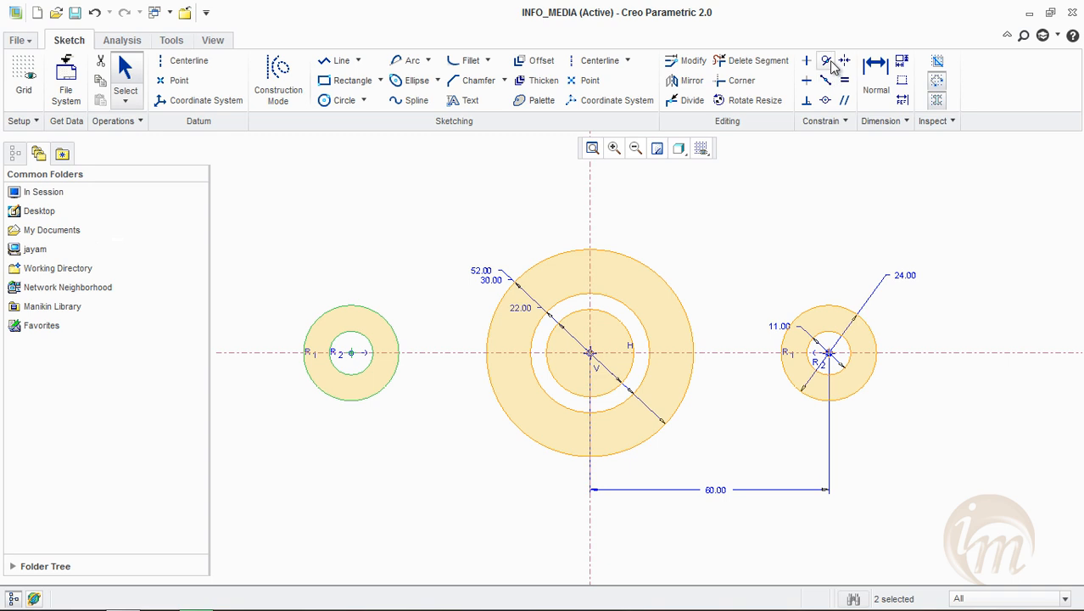
# Draw a tangent line across the upper side from the left outer circle to the large central circle with Line Tangent
pyautogui.click(358, 61)
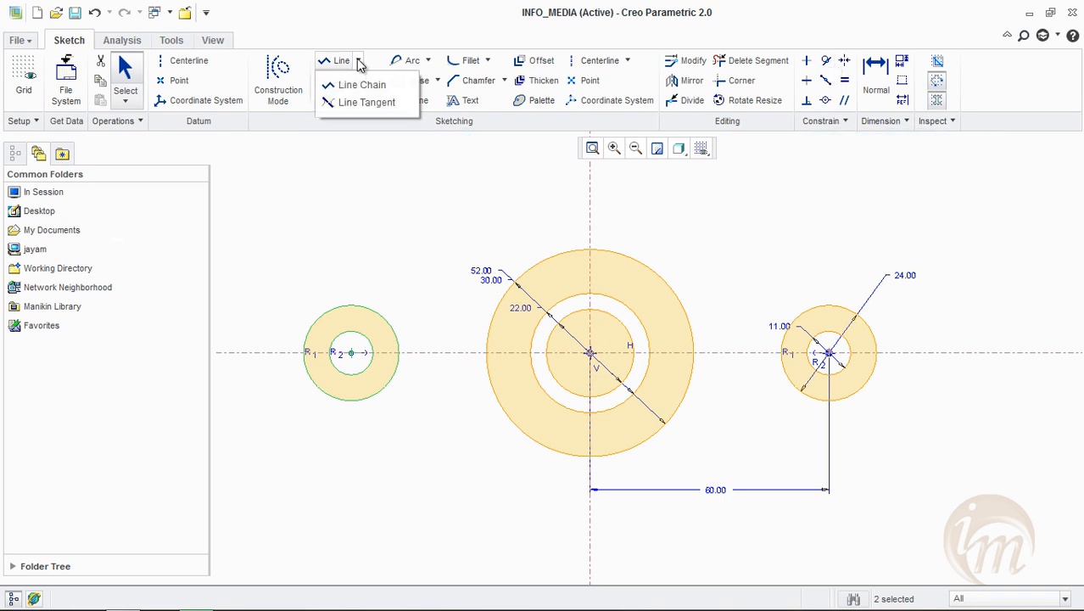
pyautogui.click(365, 103)
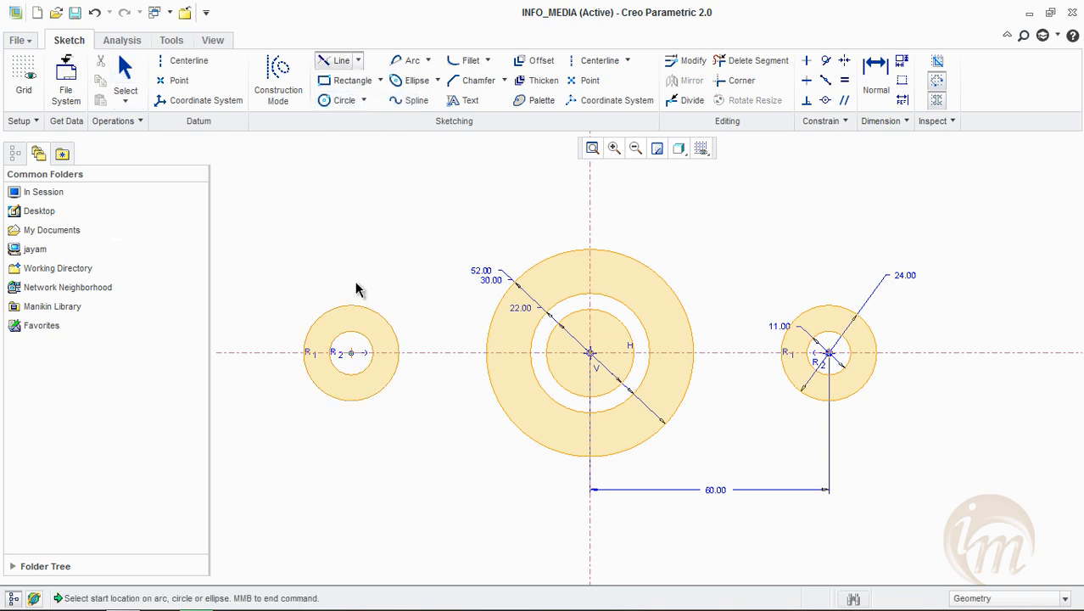
pyautogui.click(352, 309)
pyautogui.click(514, 272)
pyautogui.middleClick(791, 246)
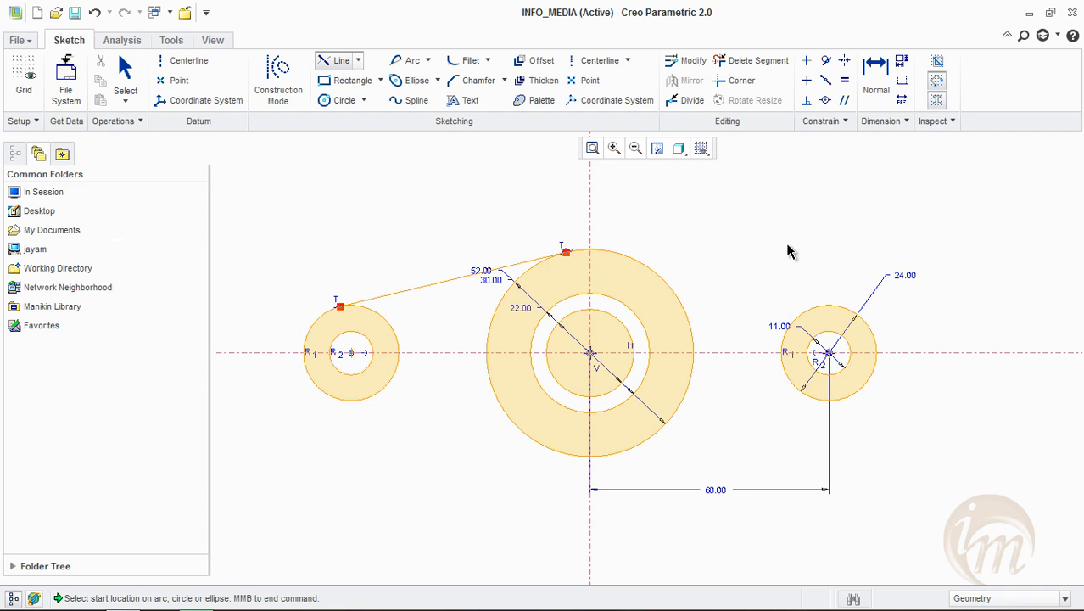
# Draw a tangent line across the upper side from the large central circle to the right outer circle
pyautogui.click(341, 62)
pyautogui.click(360, 400)
pyautogui.click(567, 253)
pyautogui.click(665, 283)
pyautogui.click(859, 319)
pyautogui.middleClick(998, 459)
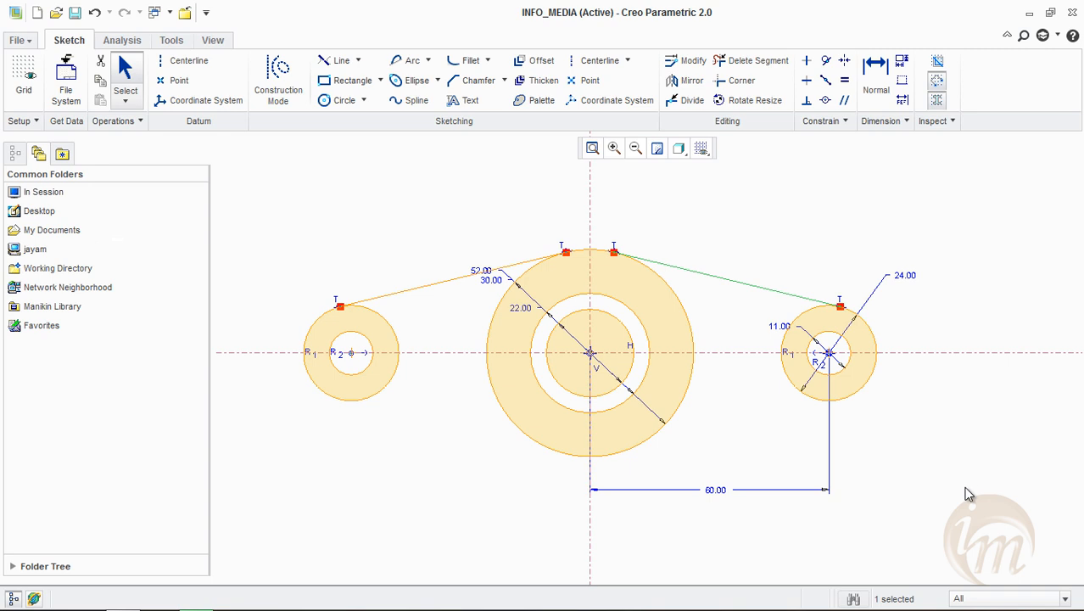
pyautogui.click(995, 283)
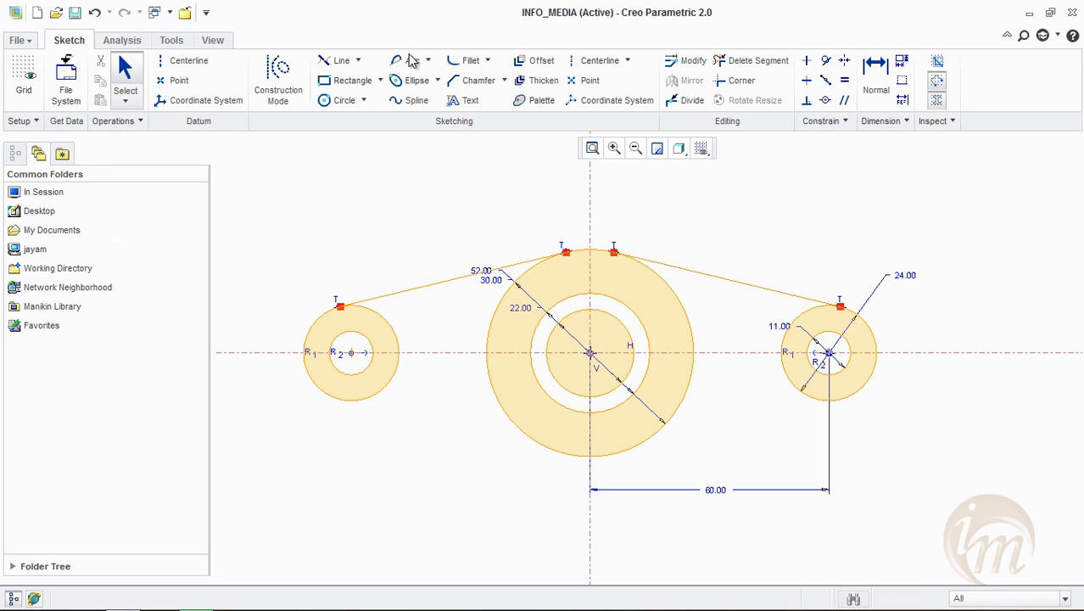
# Draw a line sloping down from about 17.8 below the left circles' center to about 17.7 left of the vertical centerline
pyautogui.click(358, 60)
pyautogui.click(356, 83)
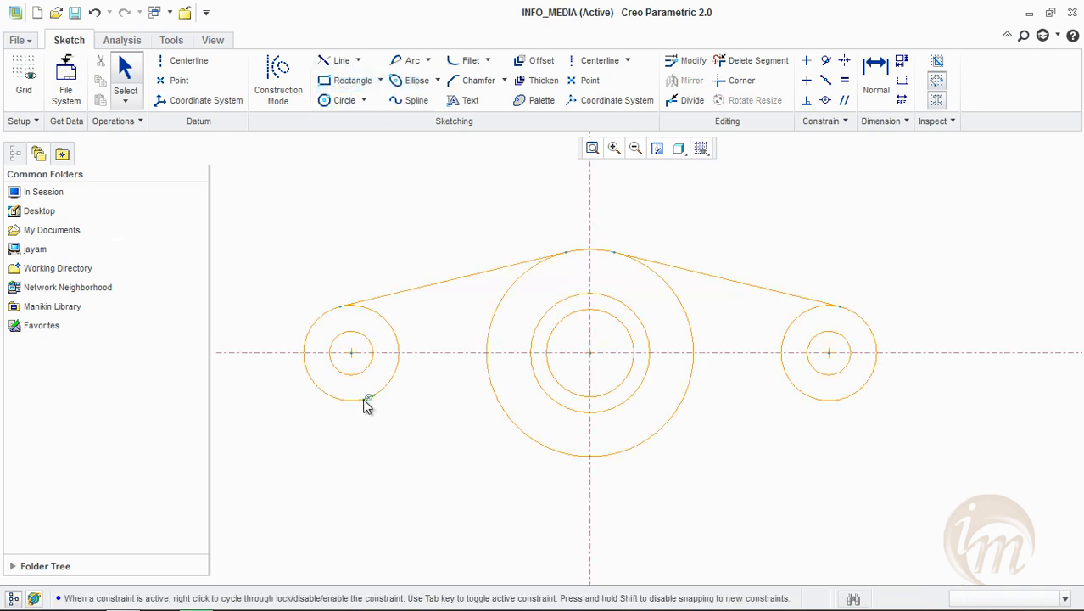
pyautogui.click(352, 422)
pyautogui.click(512, 512)
pyautogui.middleClick(519, 511)
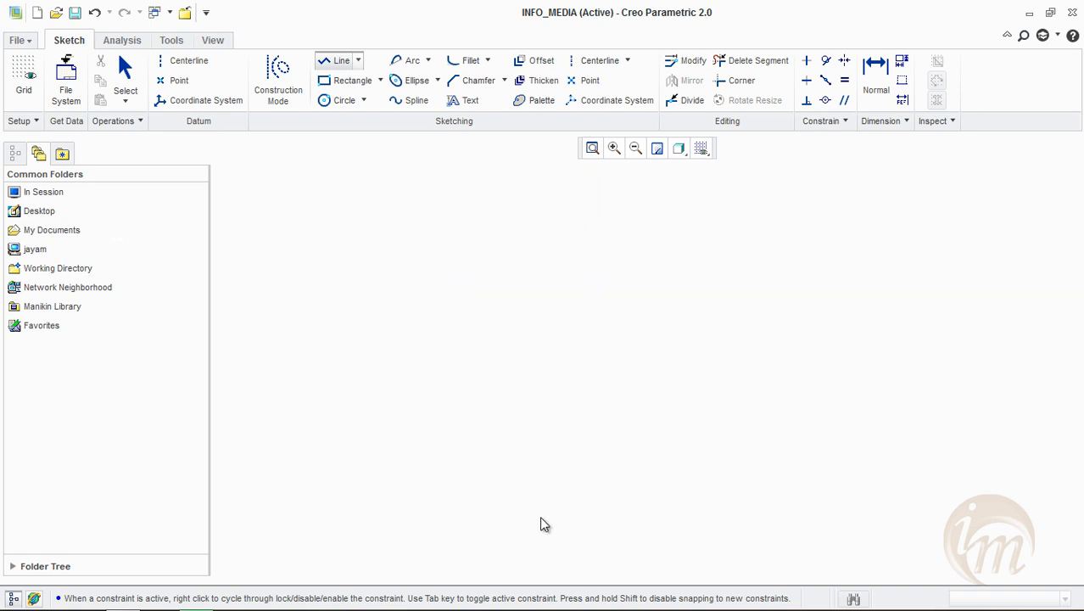
pyautogui.middleClick(458, 488)
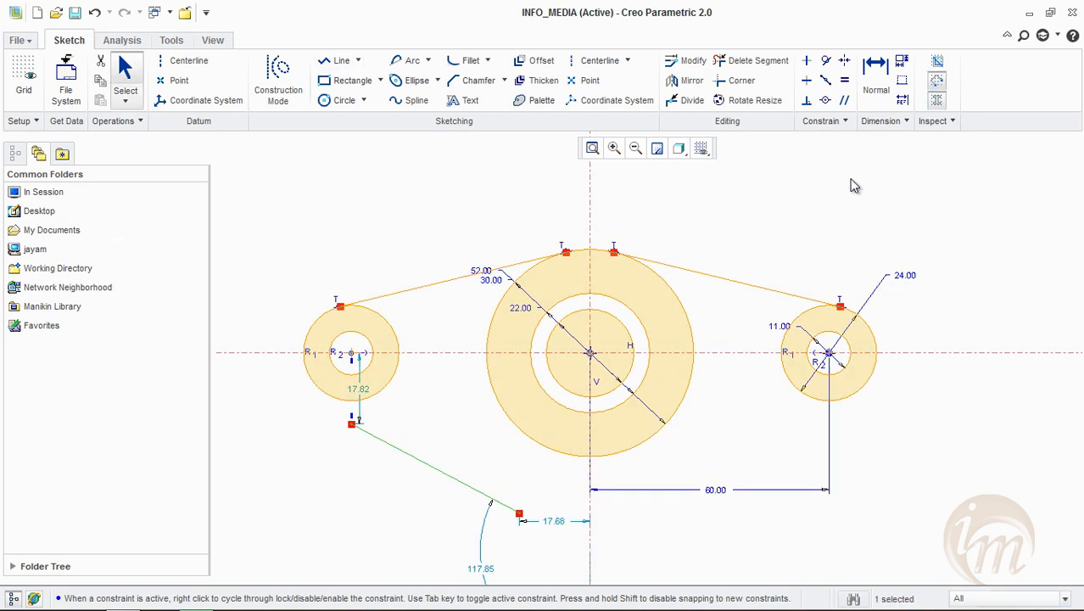
# Constrain the lower-left sloping line tangent to both the left outer circle and the large central circle
pyautogui.click(825, 61)
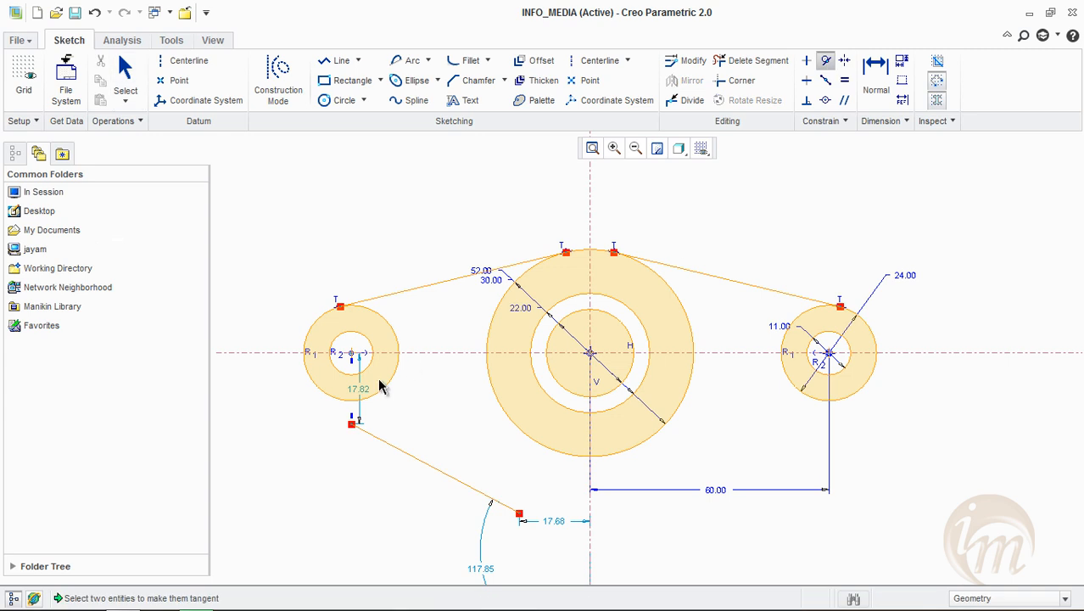
pyautogui.click(363, 428)
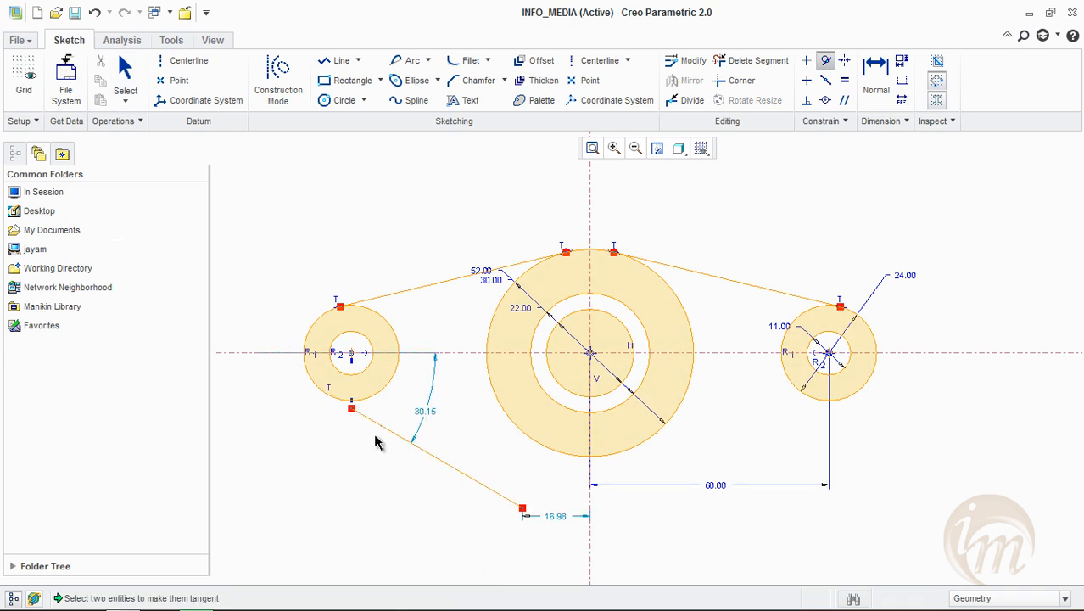
pyautogui.click(823, 64)
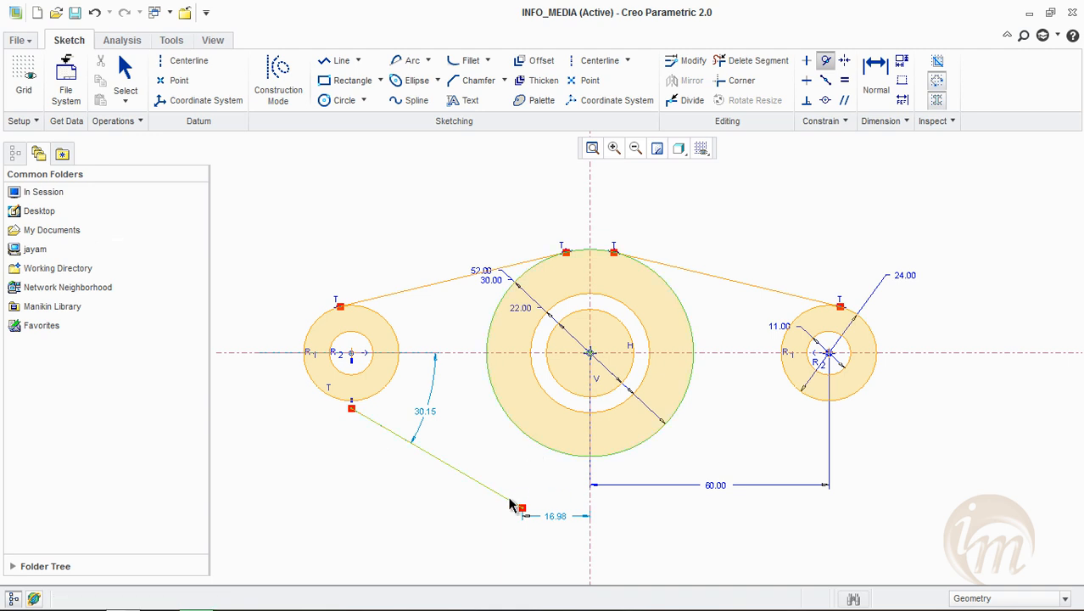
pyautogui.click(509, 501)
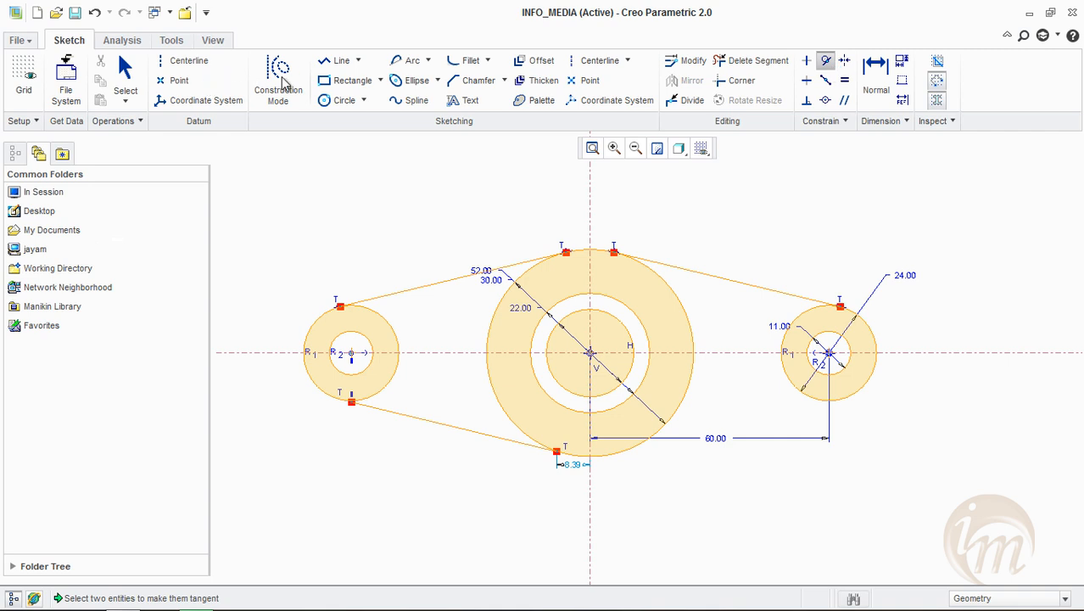
# Draw a tangent line across the lower side from the large central circle to the right outer circle
pyautogui.click(358, 60)
pyautogui.click(361, 101)
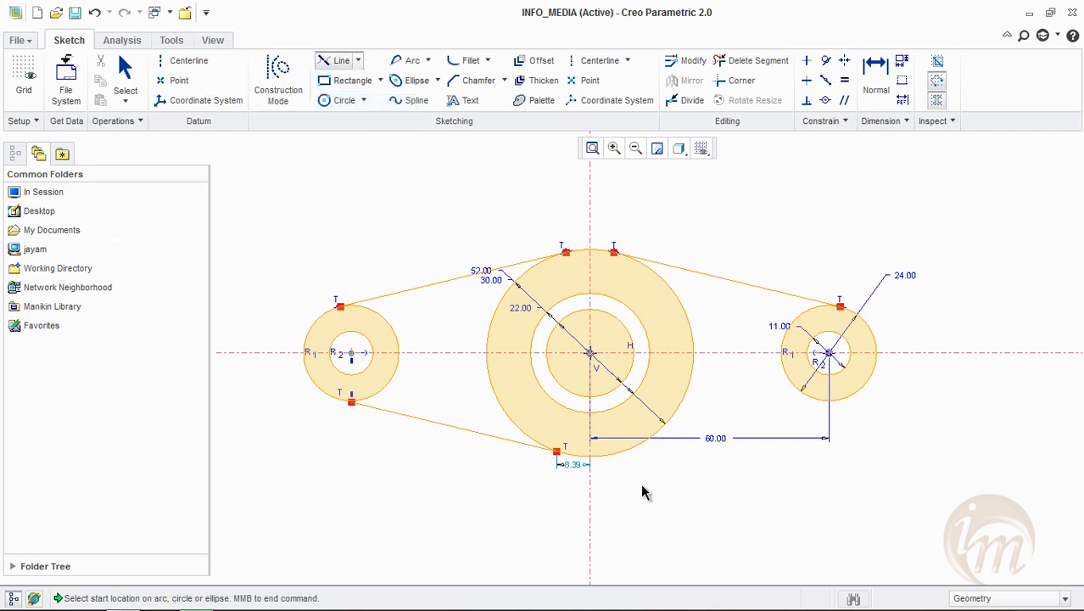
pyautogui.click(614, 454)
pyautogui.click(841, 398)
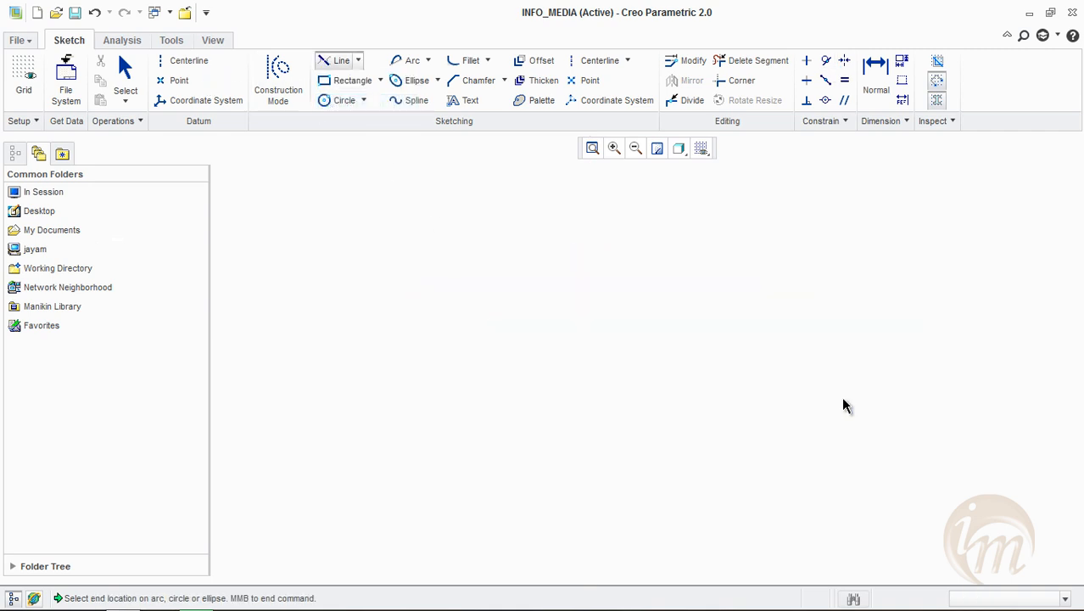
pyautogui.middleClick(905, 467)
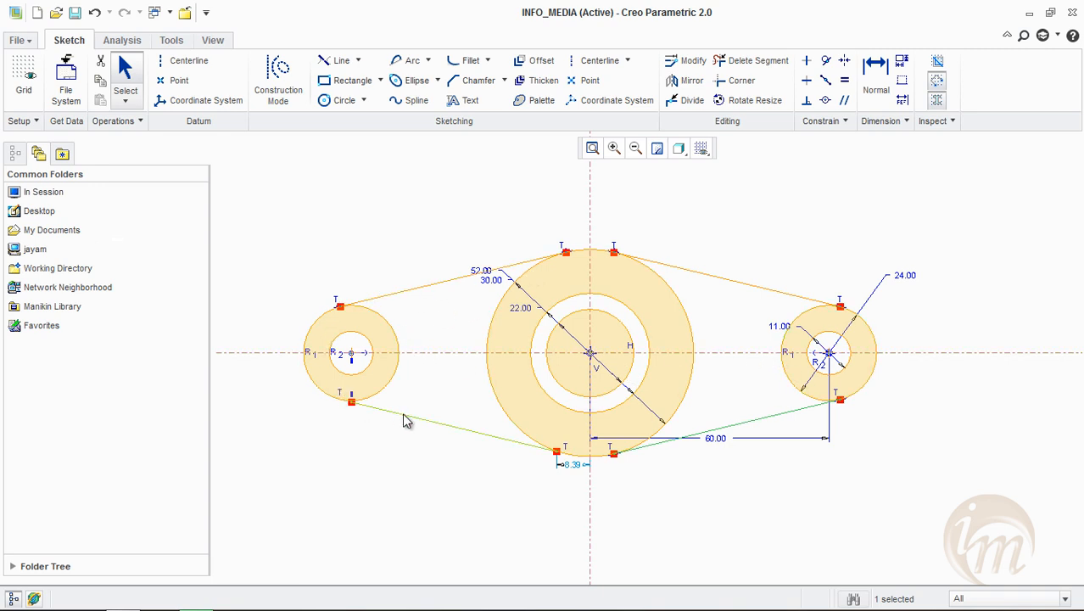
# Trim away the inward-facing arc of the left outer circle between its upper and lower tangent points with Delete Segment
pyautogui.click(754, 61)
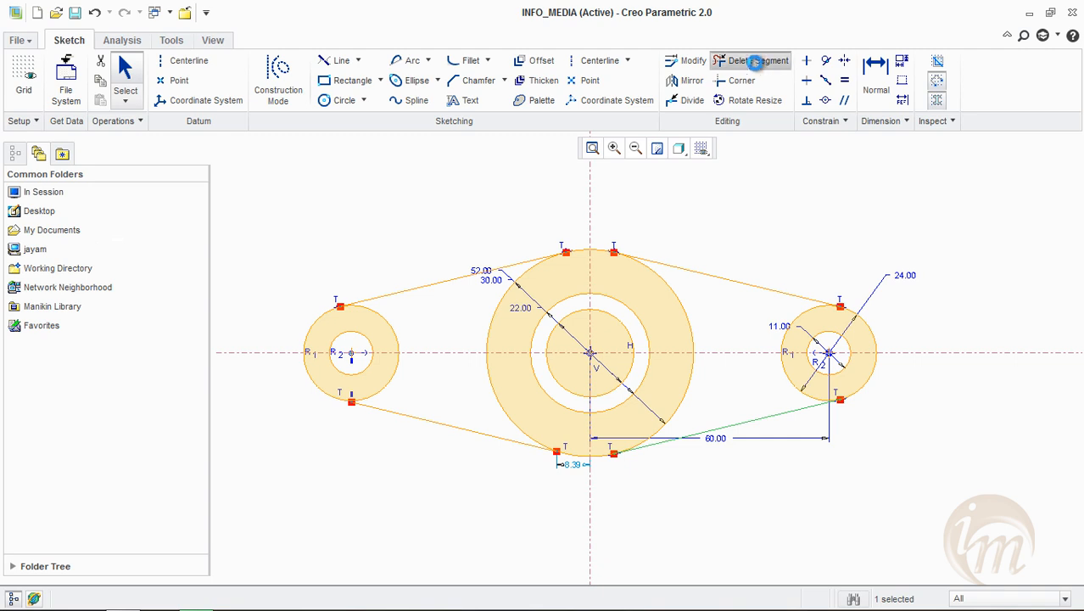
pyautogui.middleClick(405, 317)
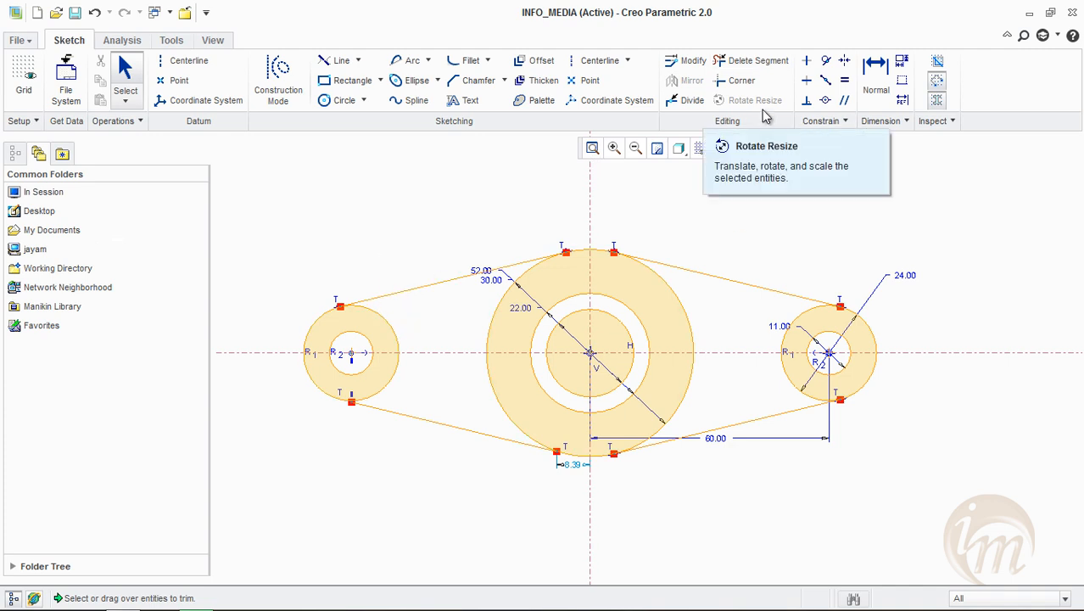
pyautogui.click(767, 66)
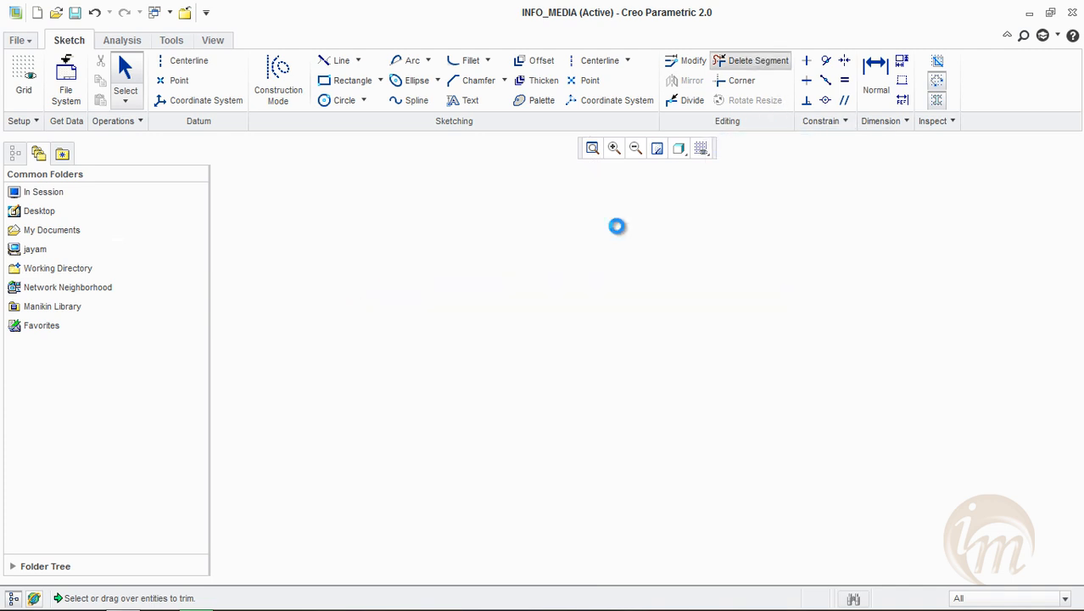
pyautogui.click(398, 339)
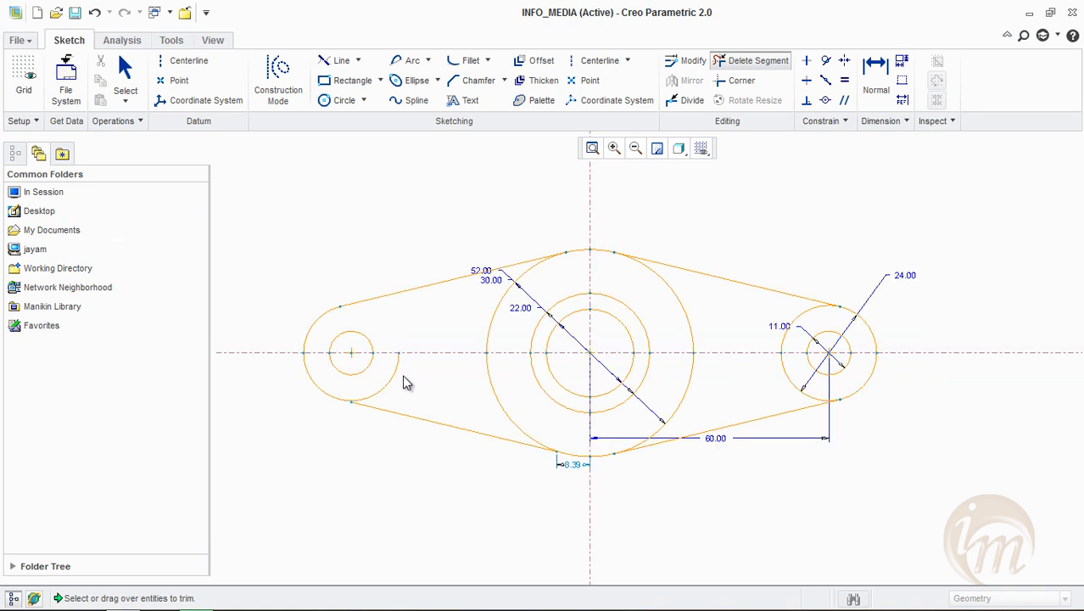
pyautogui.scroll(4, 382, 381)
pyautogui.scroll(-4, 427, 381)
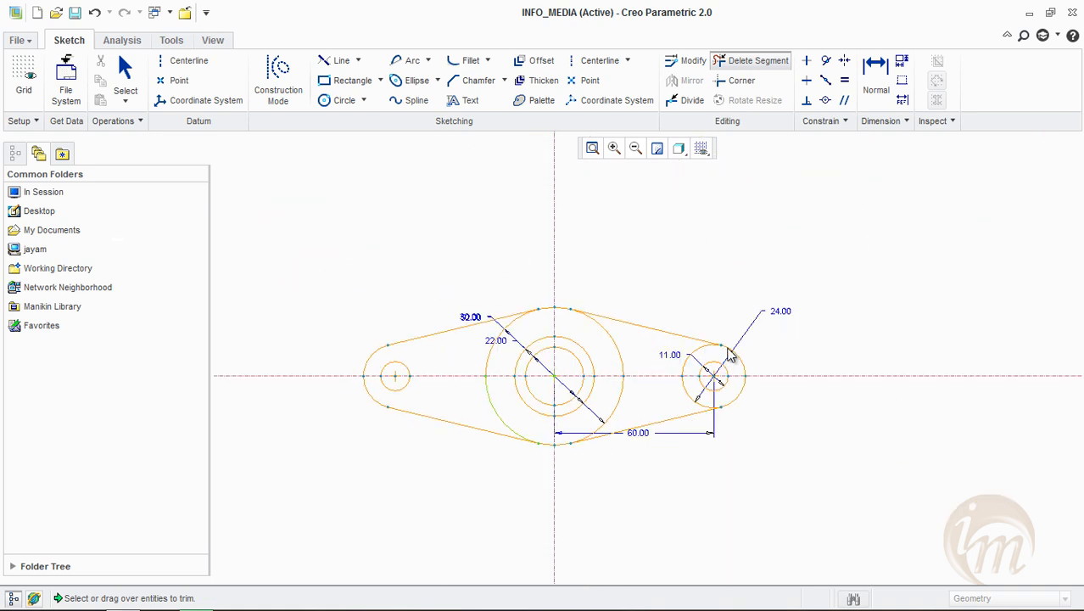
# Trim away the inward-facing arc of the right outer circle between its two tangent points
pyautogui.scroll(5, 729, 354)
pyautogui.moveTo(675, 361)
pyautogui.mouseDown()
pyautogui.moveTo(618, 374)
pyautogui.moveTo(613, 411)
pyautogui.mouseUp()
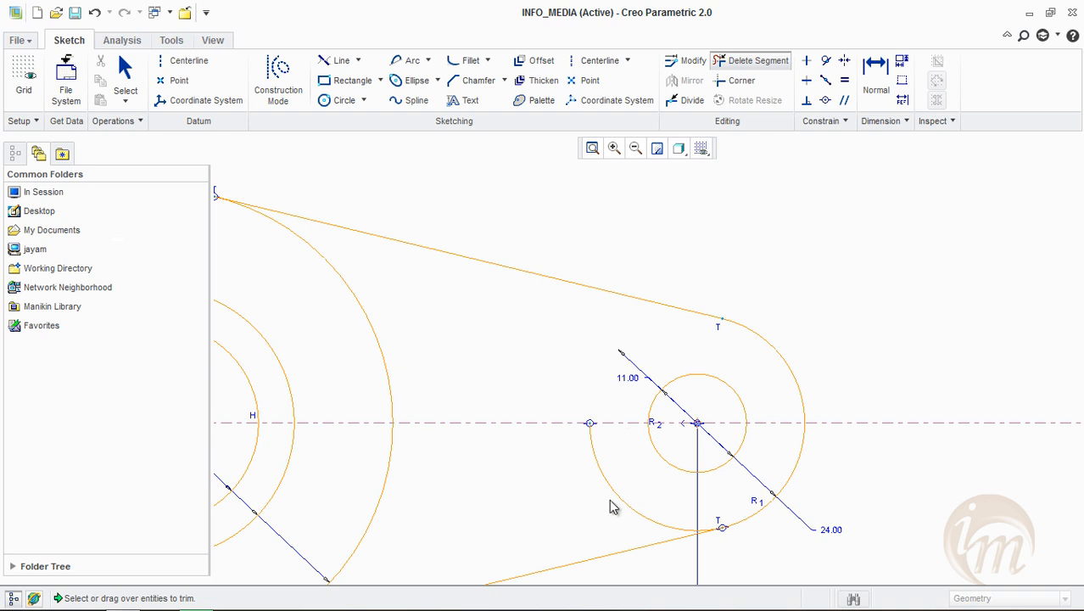
pyautogui.scroll(-3, 731, 452)
pyautogui.scroll(-3, 667, 491)
pyautogui.scroll(5, 654, 504)
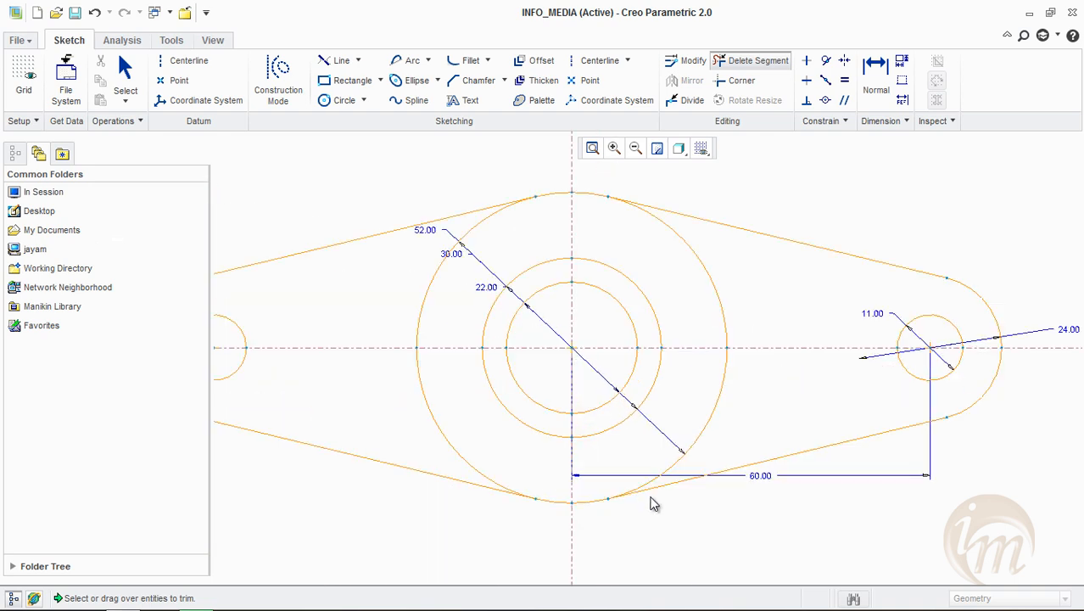
pyautogui.scroll(-4, 724, 459)
pyautogui.middleClick(820, 257)
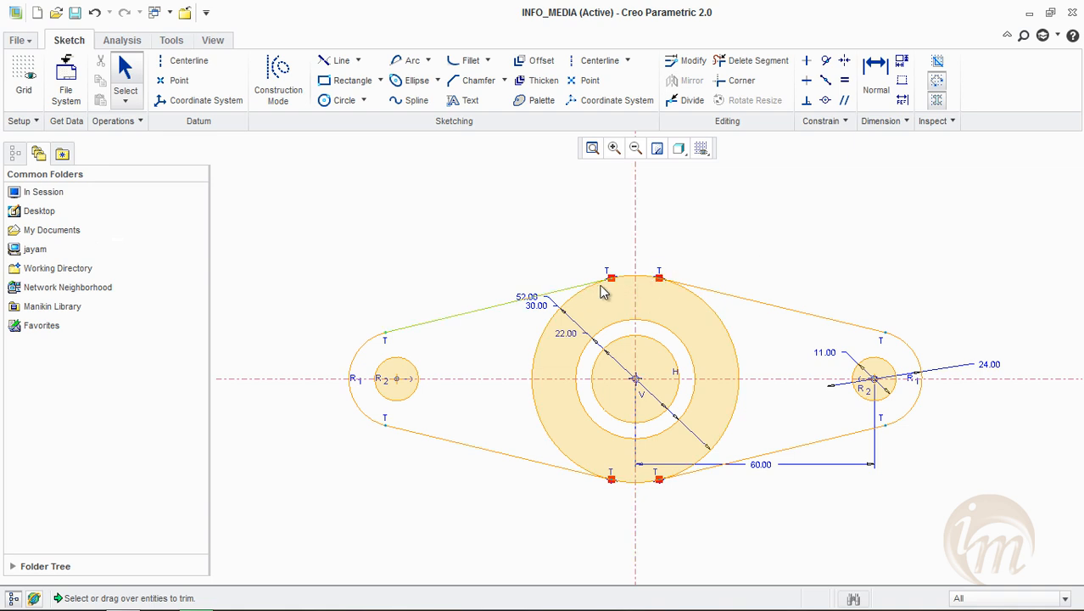
# Trim the left and right side arcs of the large 52 mm central circle, keeping its short upper and lower arcs
pyautogui.click(751, 60)
pyautogui.click(535, 364)
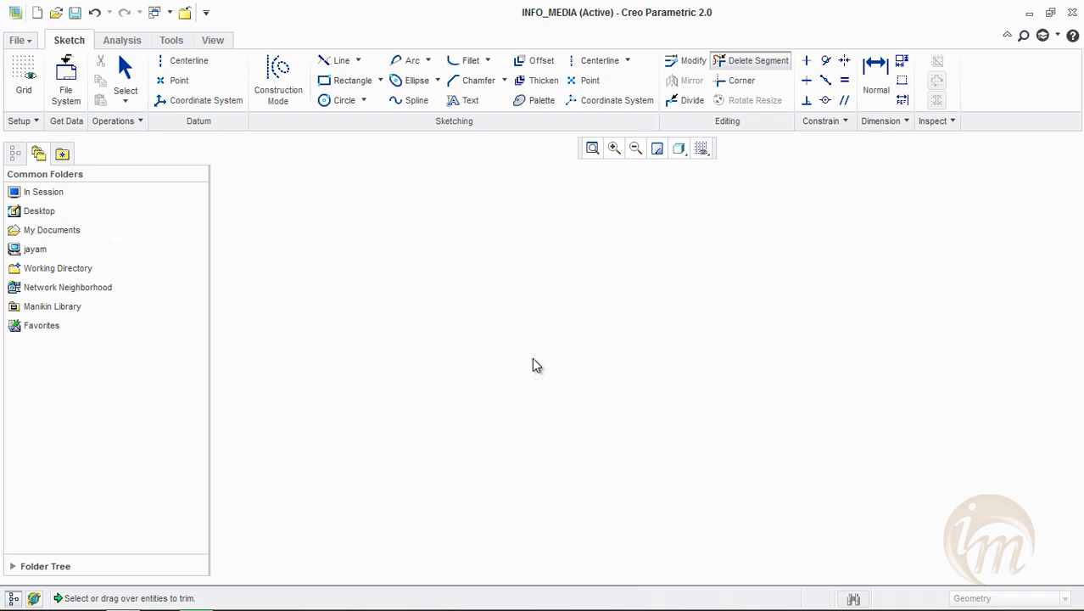
pyautogui.click(543, 426)
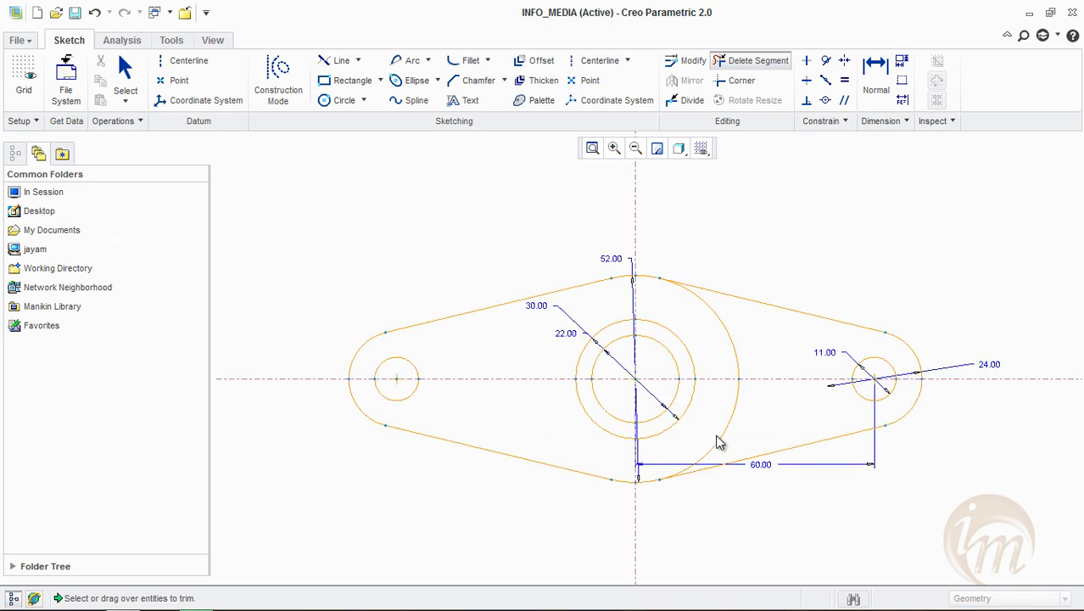
pyautogui.click(720, 438)
pyautogui.click(727, 332)
pyautogui.middleClick(798, 267)
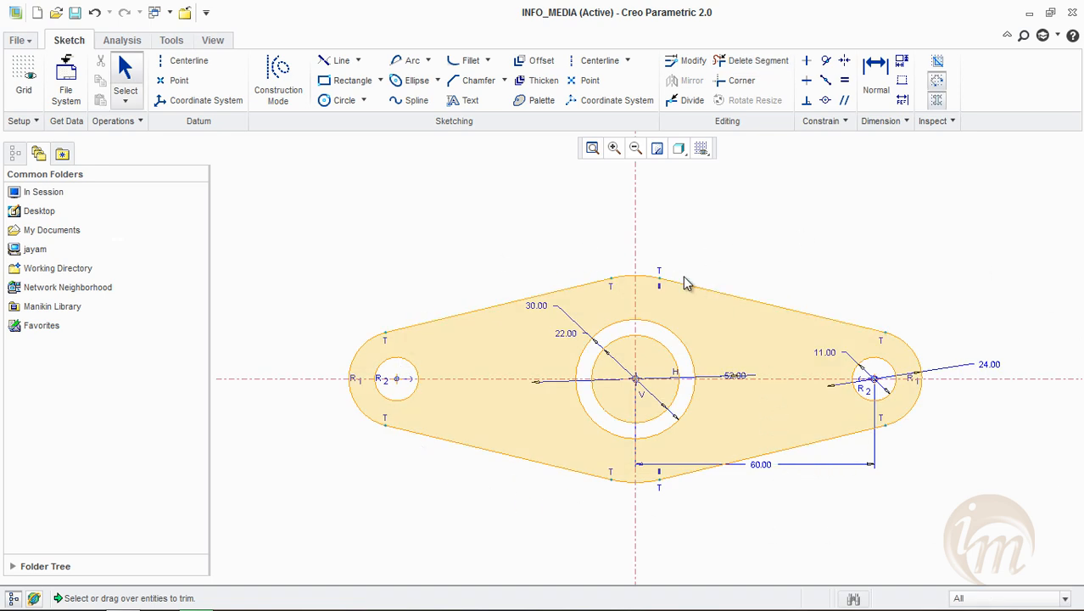
pyautogui.moveTo(747, 472); pyautogui.dragTo(742, 425, button='middle')
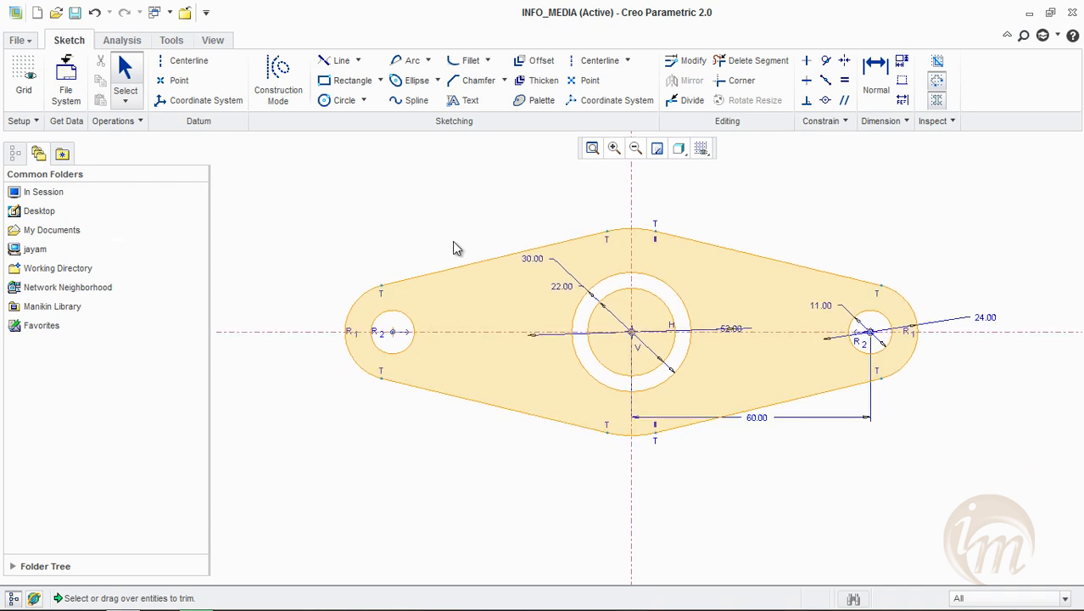
pyautogui.moveTo(453, 248); pyautogui.dragTo(474, 254, button='middle')
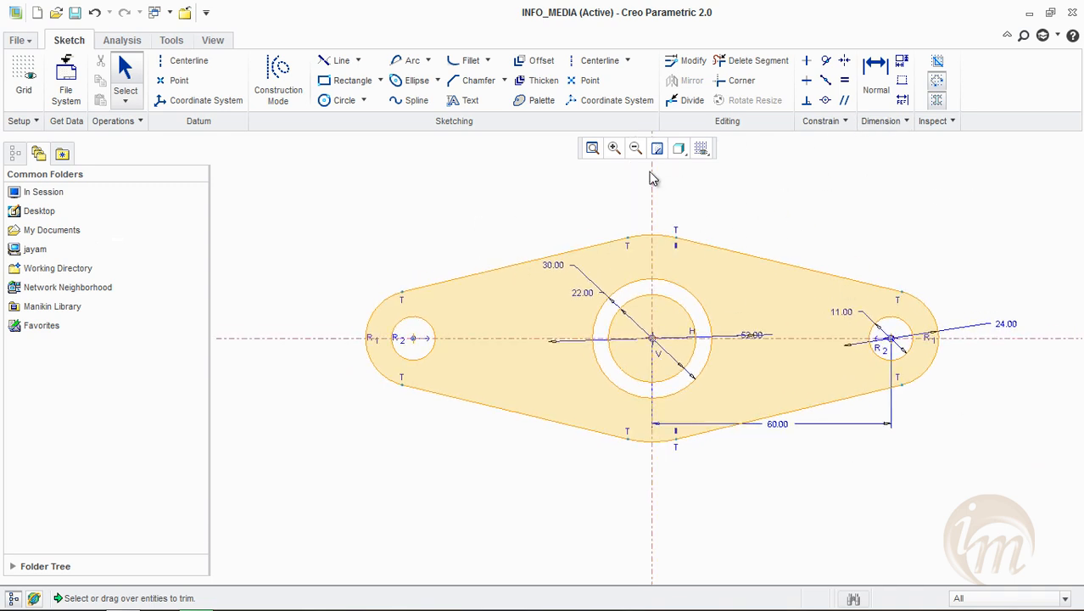
pyautogui.click(24, 40)
pyautogui.click(51, 125)
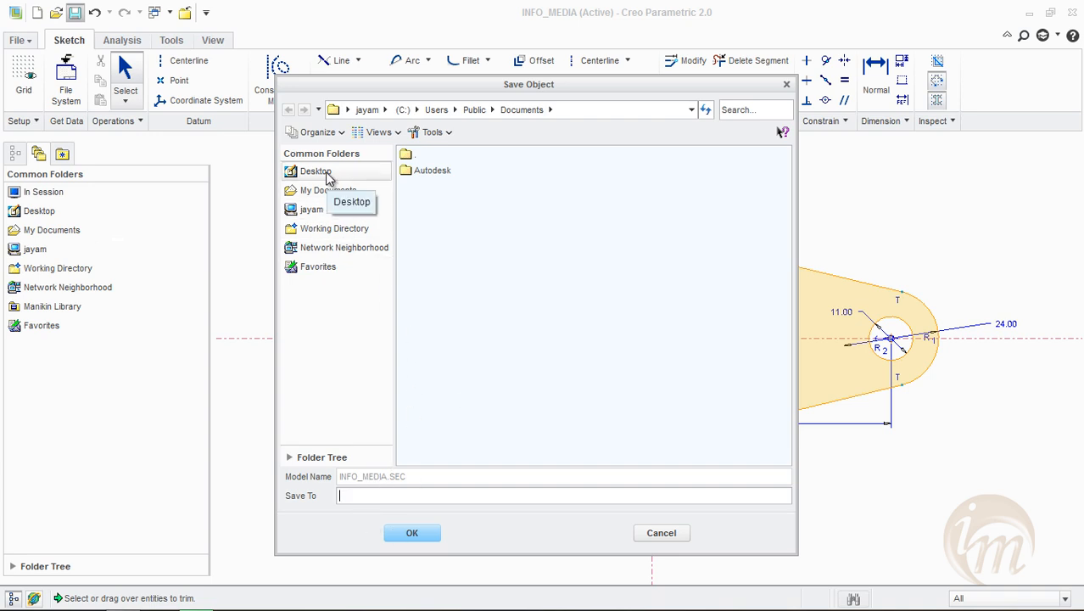
pyautogui.click(647, 532)
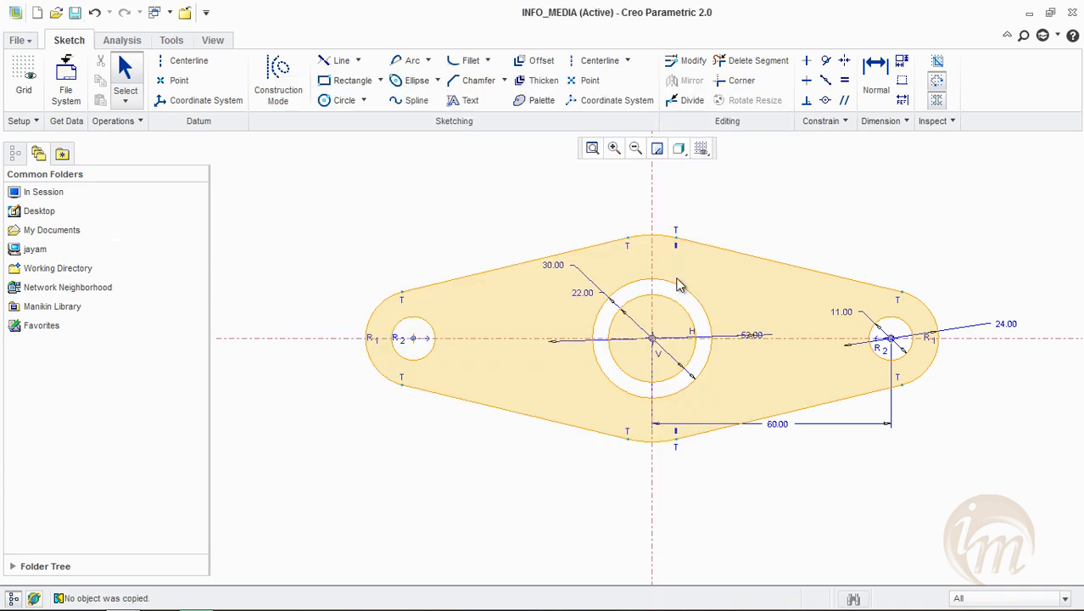